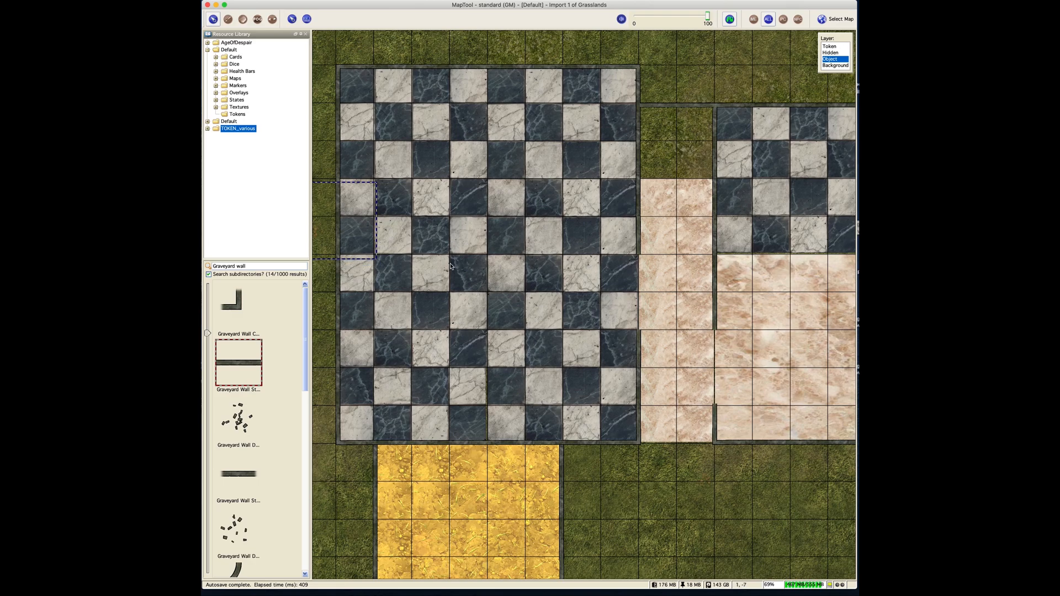
- Paste a vertical wall segment and position it on the grid line three squares in from the checkered room's left wall
key("super+v")
left_click_drag(487, 297, 470, 313)
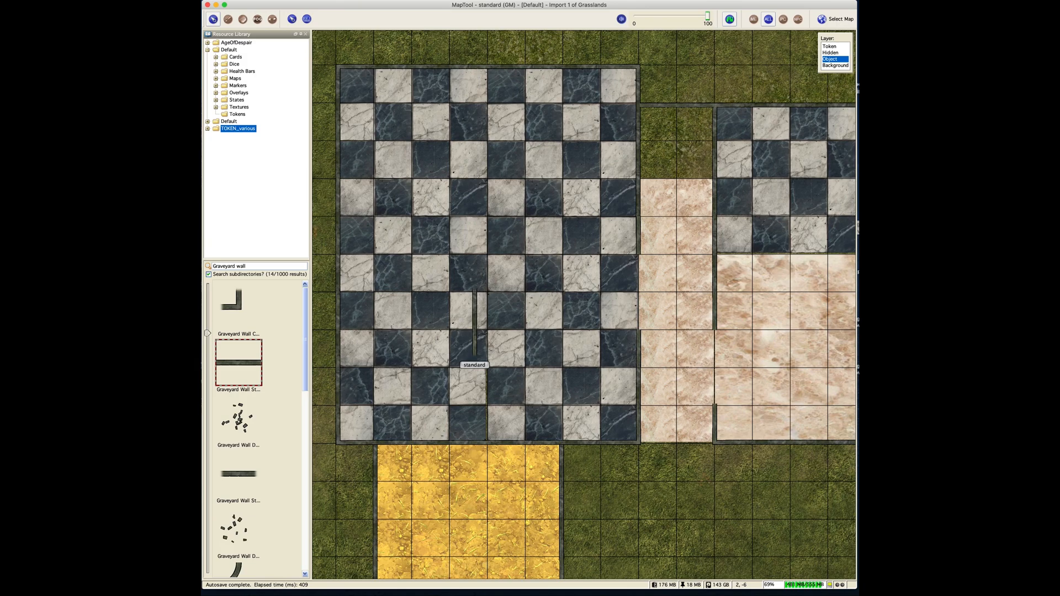
left_click_drag(474, 322, 452, 326)
scroll(446, 385, "up", 5)
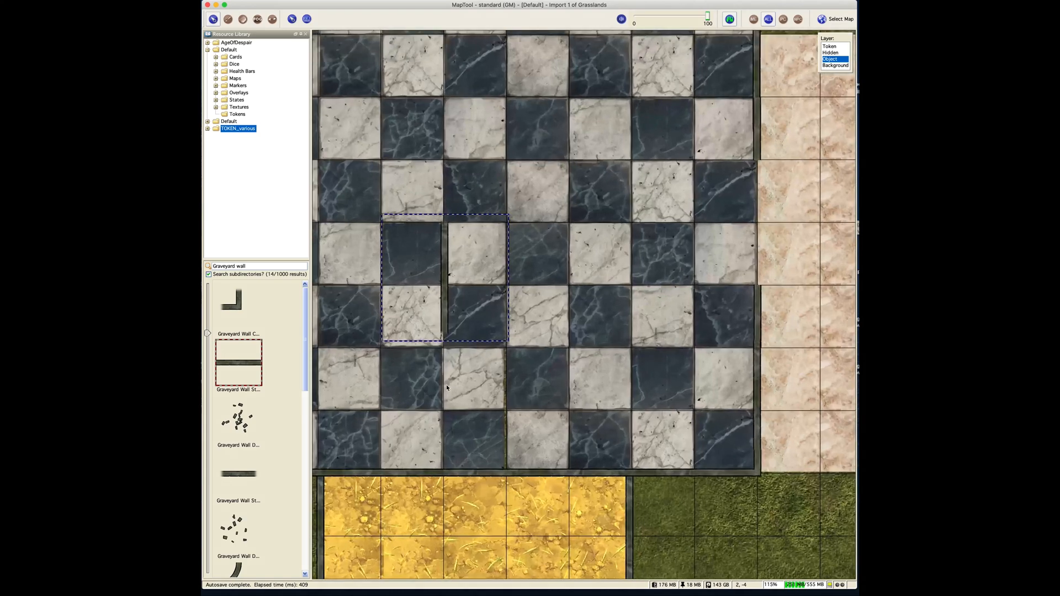
scroll(446, 385, "up", 3)
left_click_drag(440, 457, 510, 403)
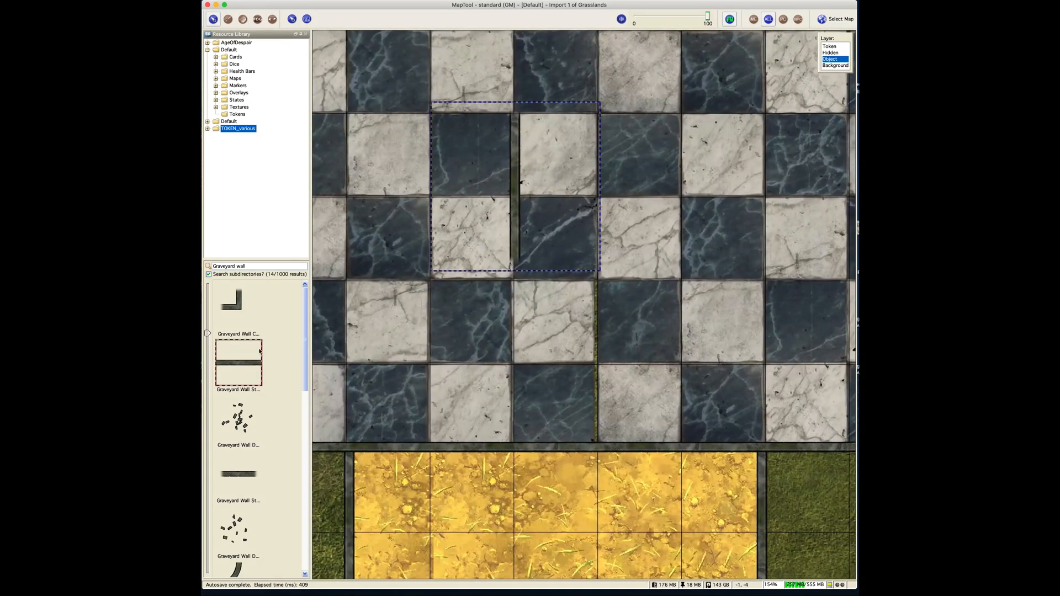
left_click_drag(445, 267, 443, 443)
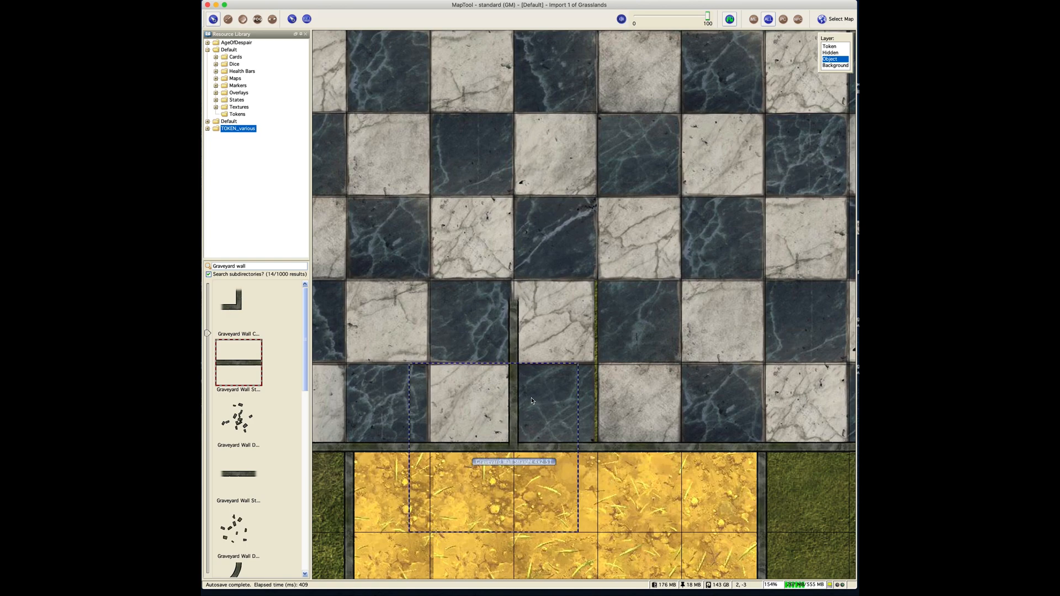
left_click_drag(516, 345, 518, 193)
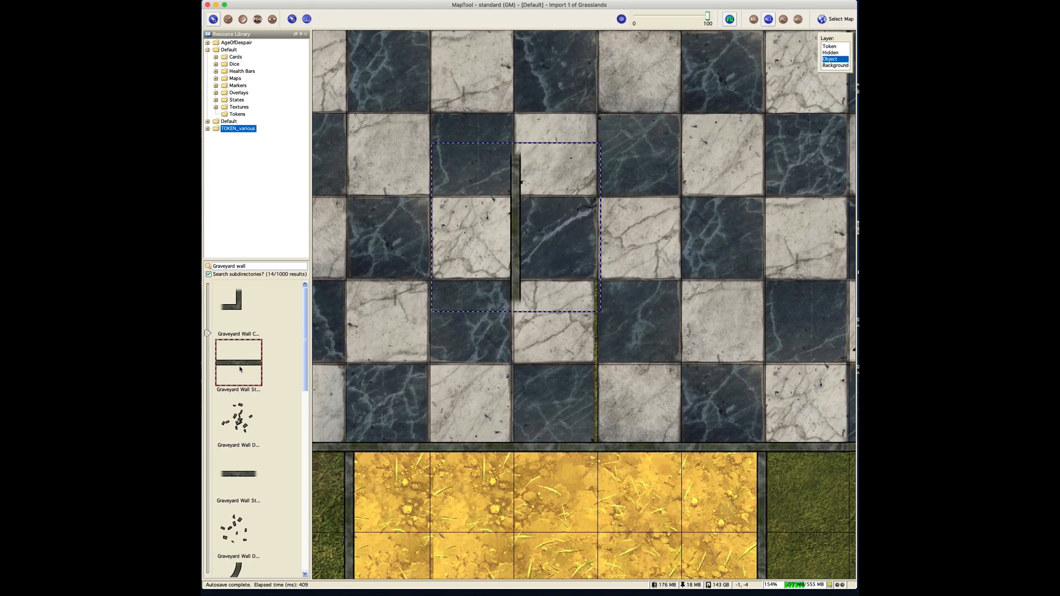
- Add a straight Graveyard Wall piece from the library near the room's bottom wall and set its size to Medium
left_click_drag(240, 369, 641, 271)
right_click(644, 281)
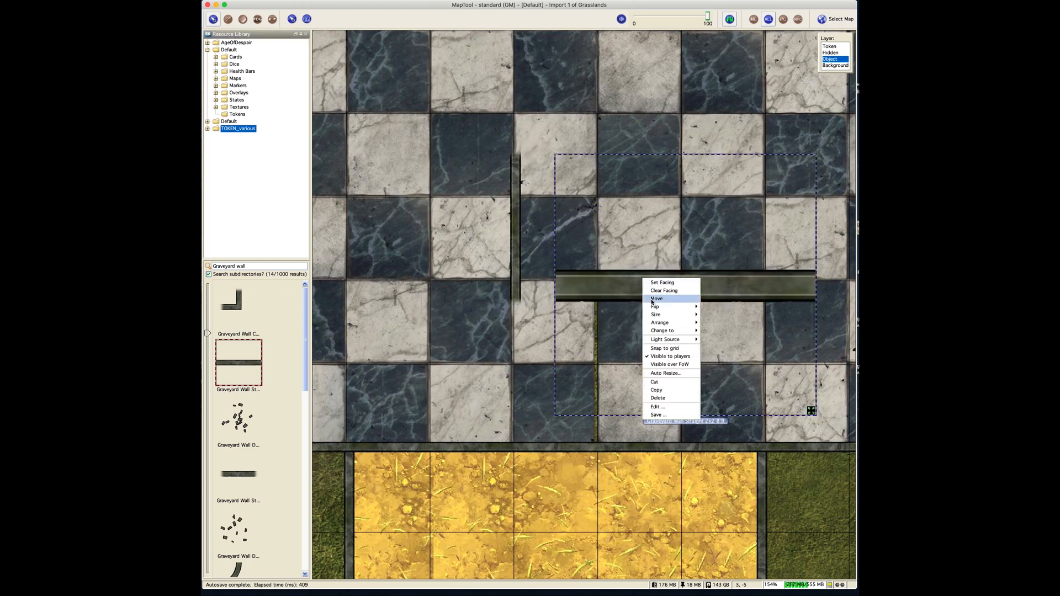
mouse_move(671, 314)
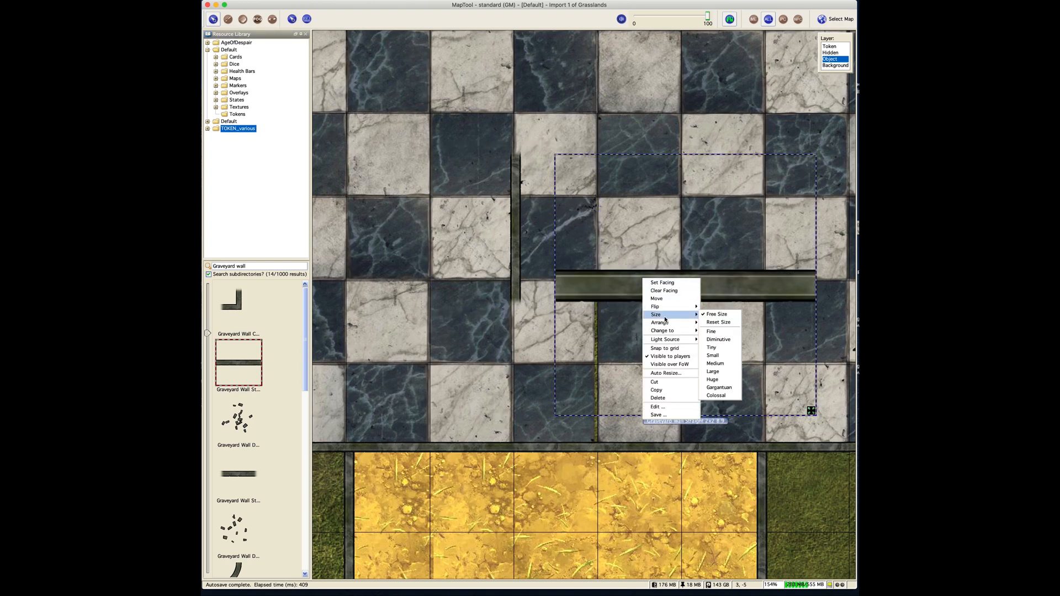
left_click(727, 358)
left_click_drag(577, 245, 509, 375)
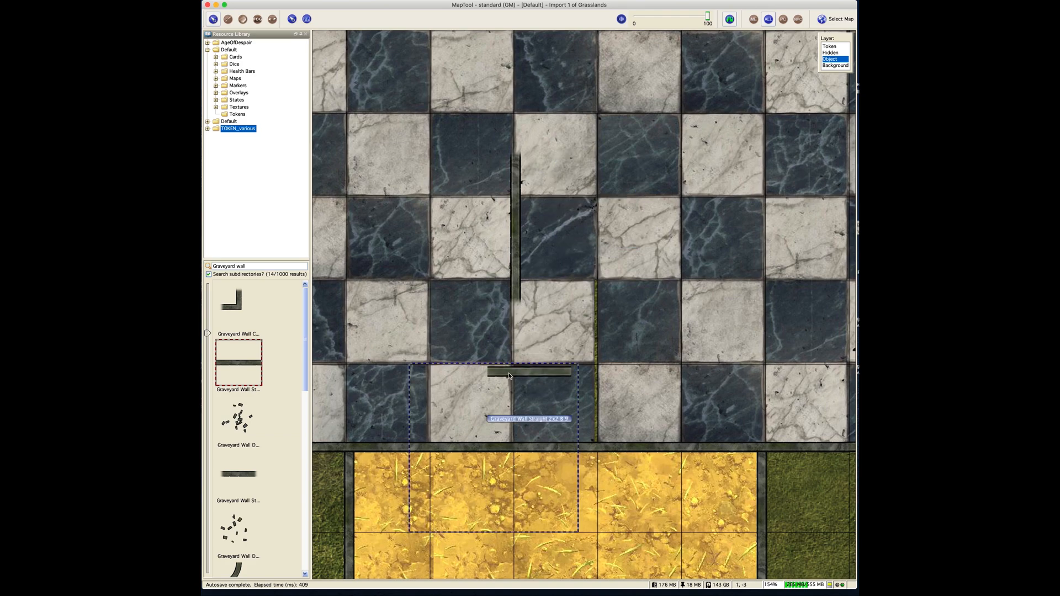
- Rotate the one-square wall piece to vertical and fit it against the room's bottom wall, in line with the longer vertical wall
scroll(510, 375, "down", 2)
scroll(511, 374, "up", 2)
left_click(528, 373)
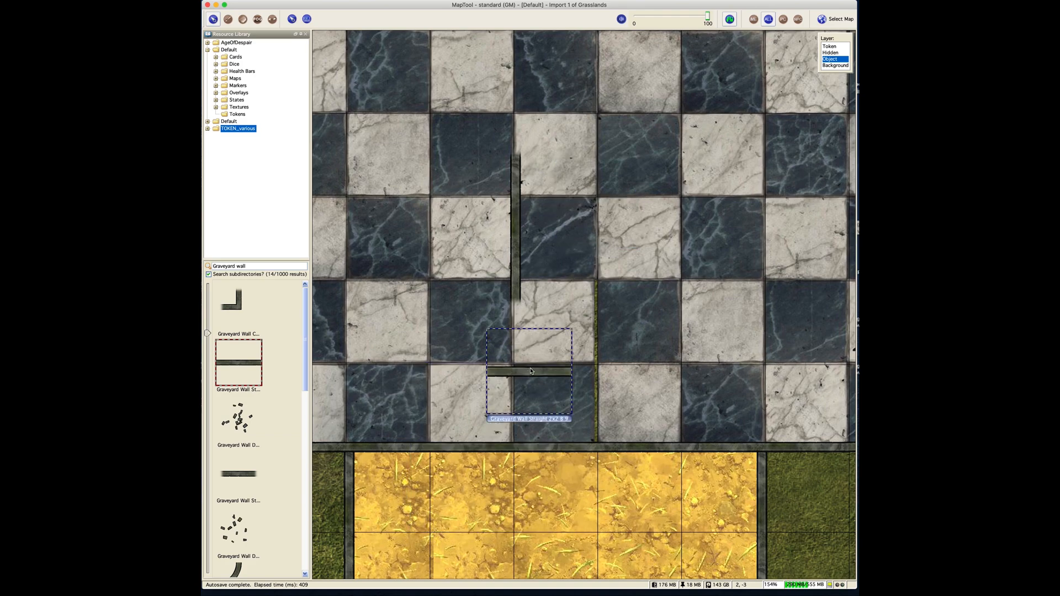
scroll(531, 371, "down", 2)
left_click_drag(531, 372, 516, 400)
left_click(560, 406)
left_click(583, 409)
left_click(522, 398)
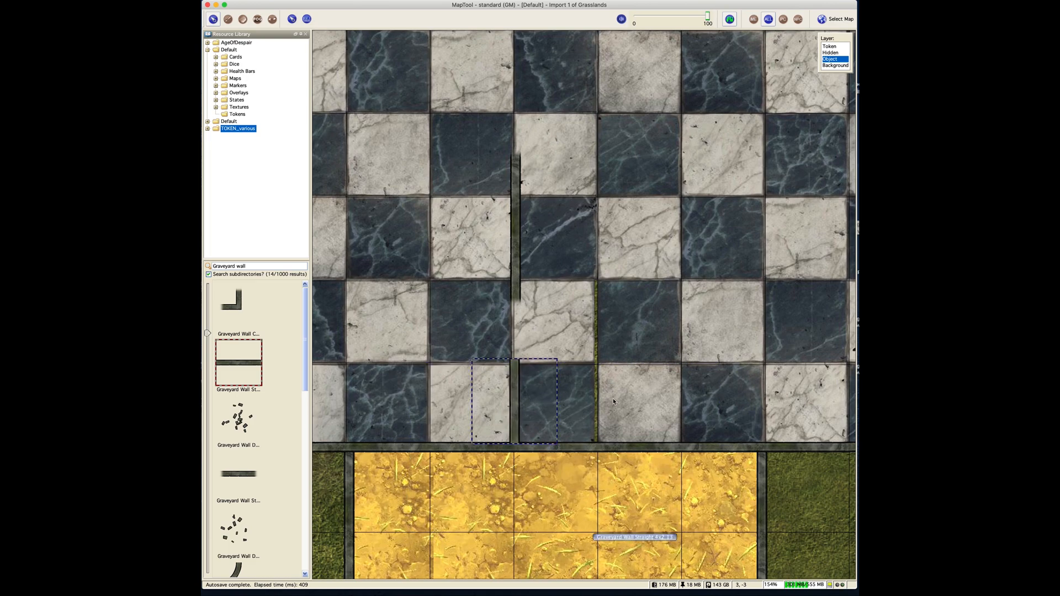
left_click(651, 365)
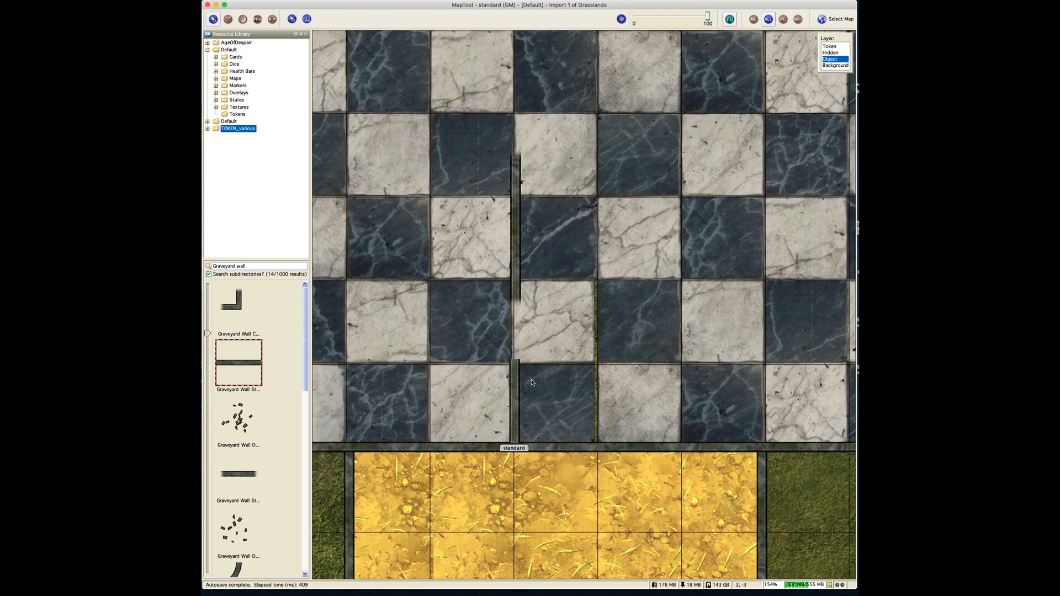
left_click(519, 385)
left_click(669, 334)
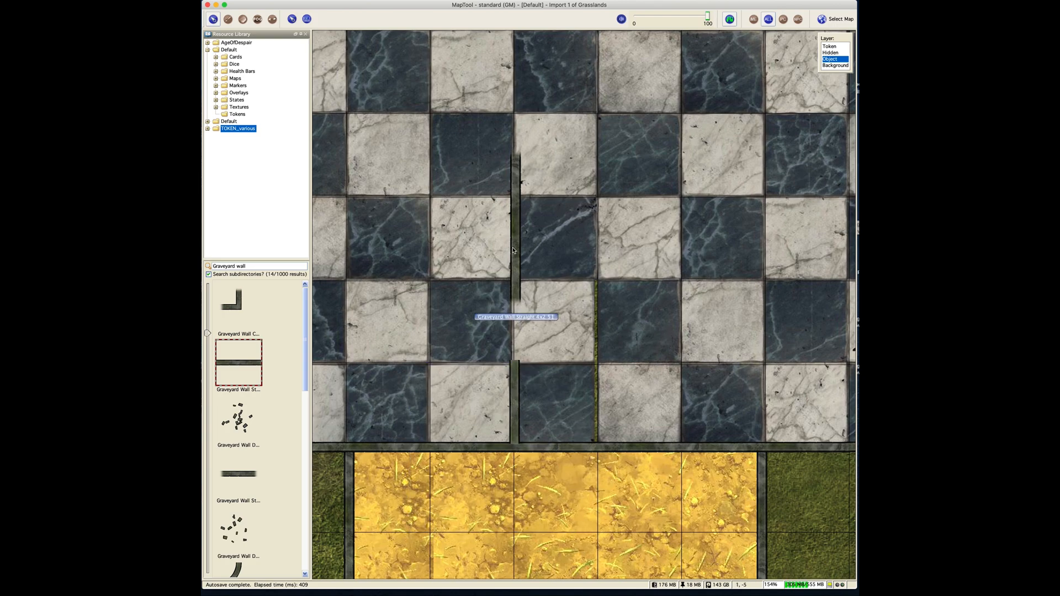
- Move the longer vertical wall down to overlap the short piece, bring it to the front and align the two
left_click_drag(514, 248, 514, 316)
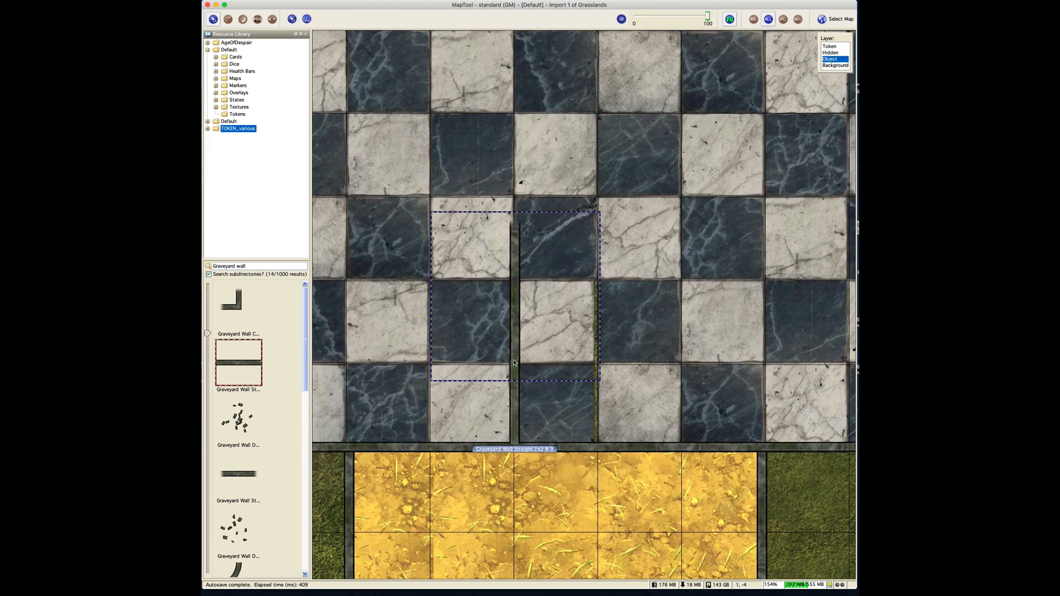
scroll(514, 363, "up", 5)
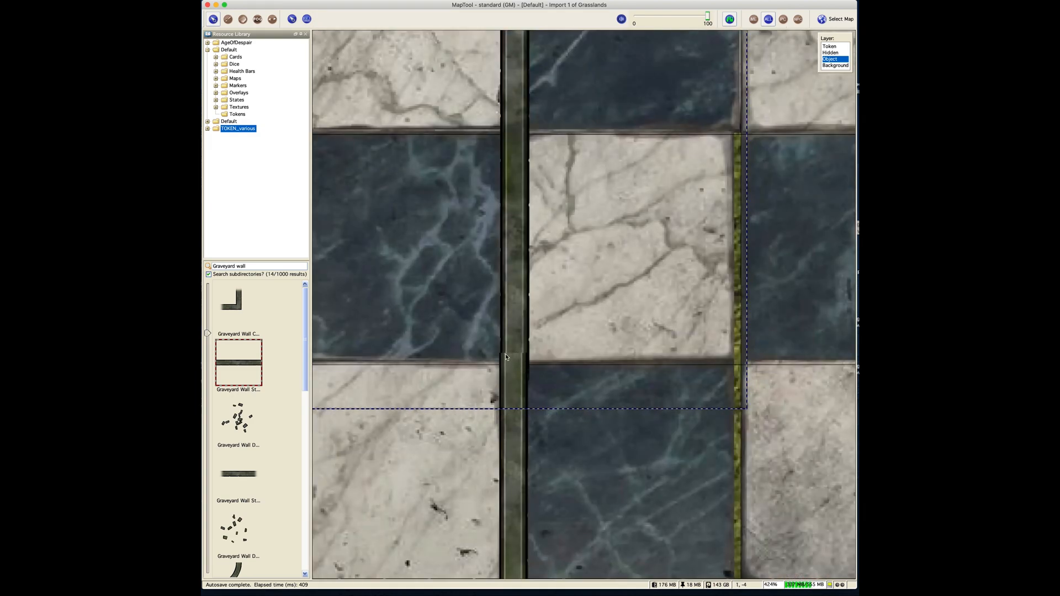
right_click(509, 196)
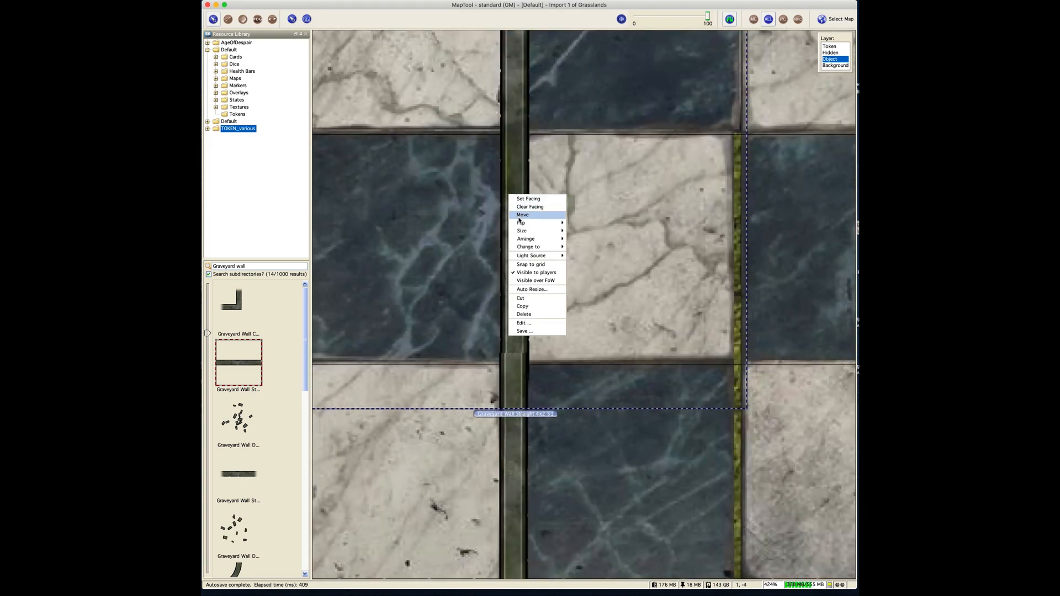
mouse_move(524, 242)
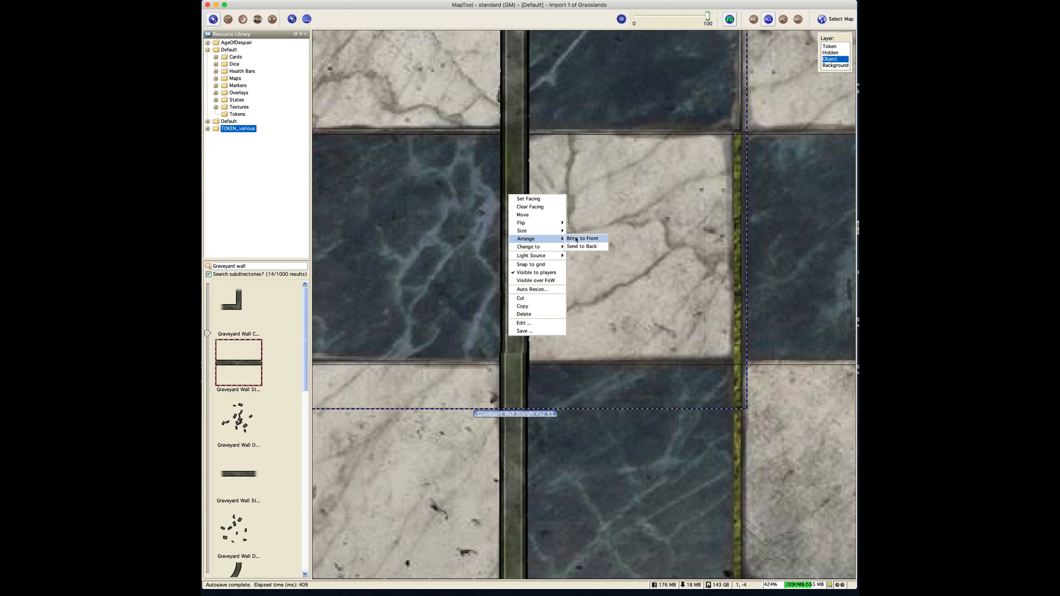
left_click(576, 239)
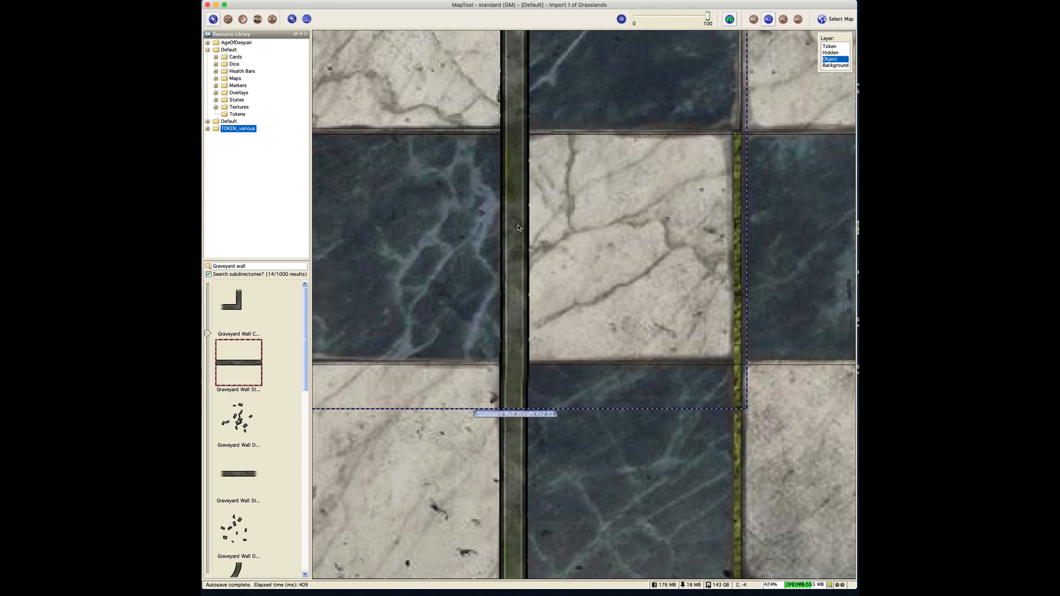
left_click_drag(518, 226, 516, 226)
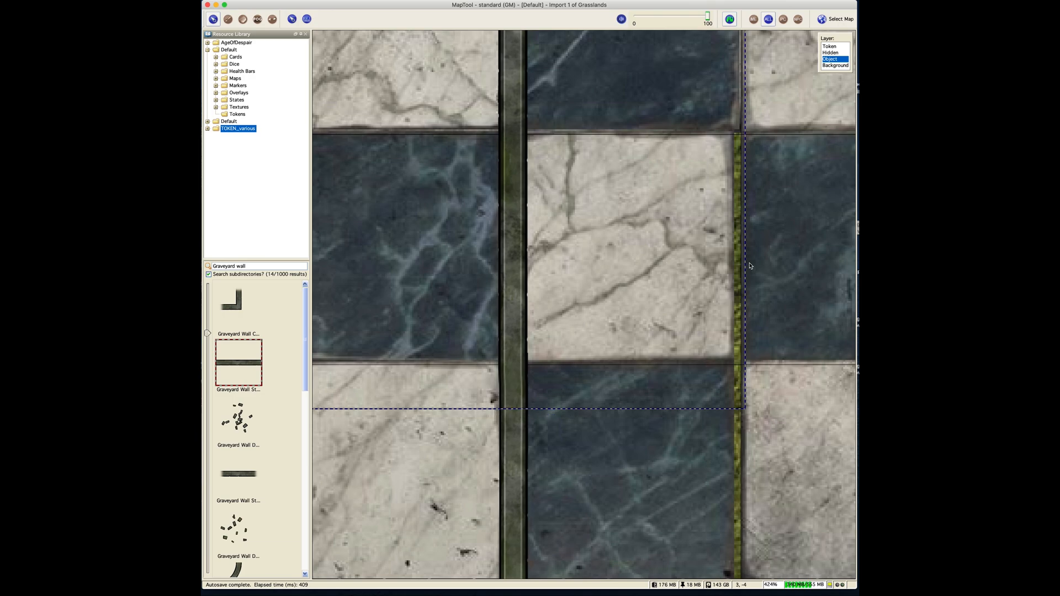
scroll(757, 262, "down", 12)
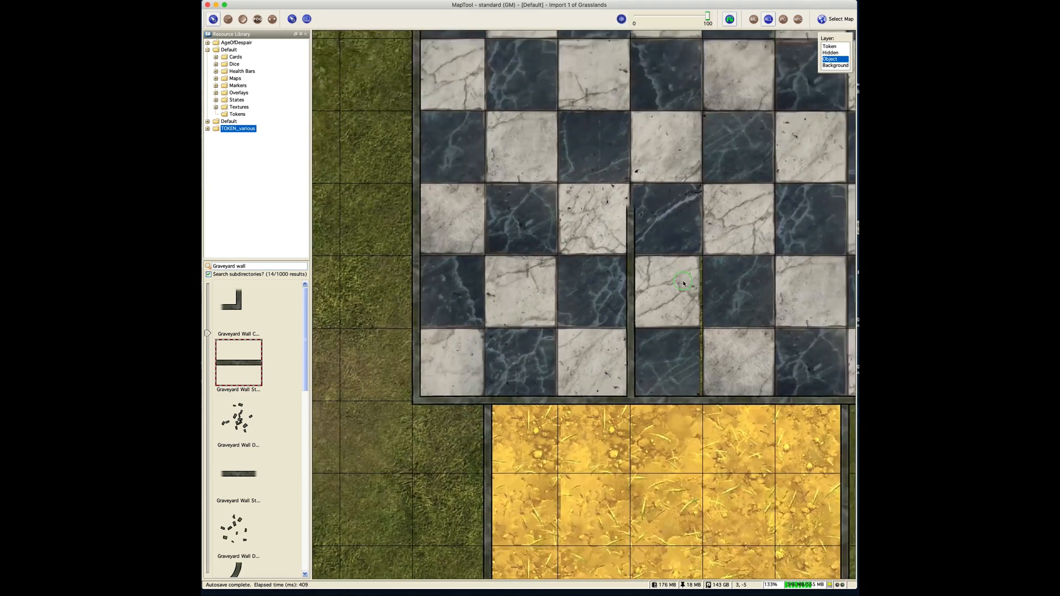
- Paste another two-square vertical wall segment and align it above the existing partition so the ends overlap
left_click_drag(682, 283, 656, 318)
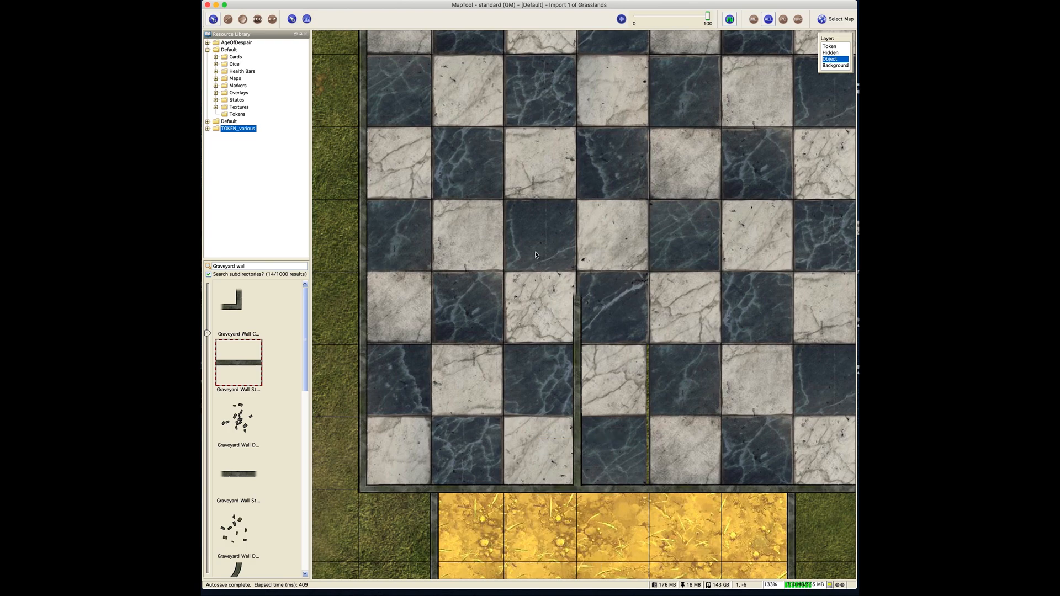
left_click(581, 311)
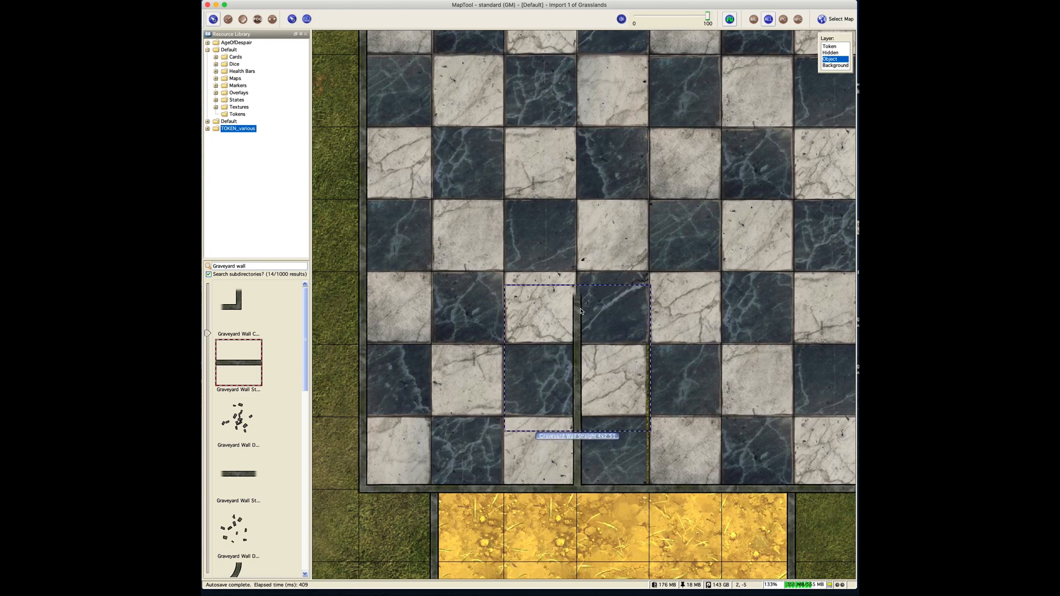
key("super+v")
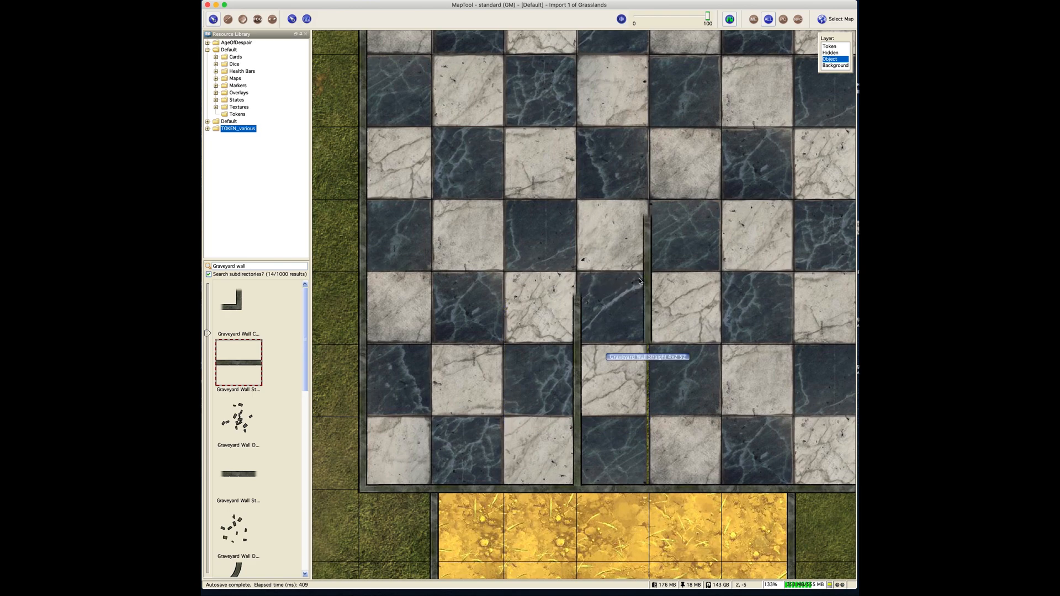
left_click_drag(639, 282, 578, 253)
key("shift+Left")
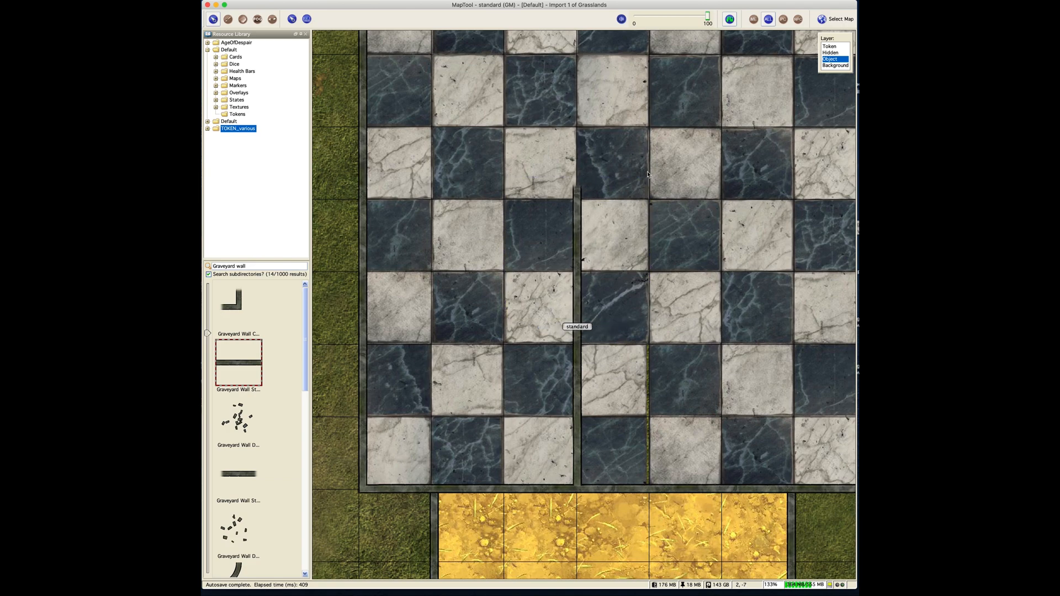
- Paste a further vertical wall segment and align it on the same grid line to extend the partition's upper end
key("super+v")
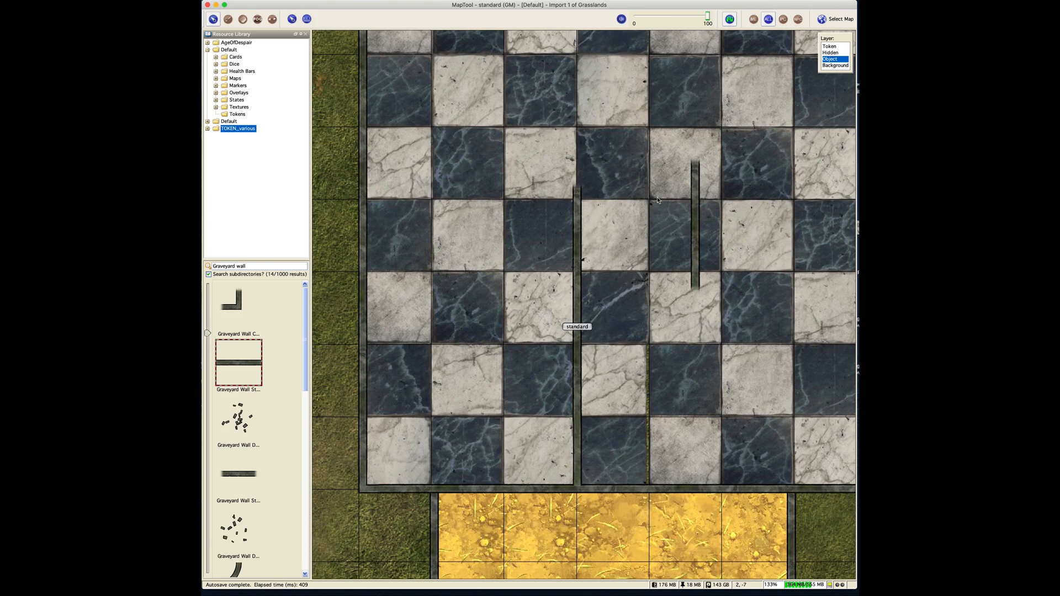
left_click(685, 204)
left_click_drag(695, 207, 579, 135)
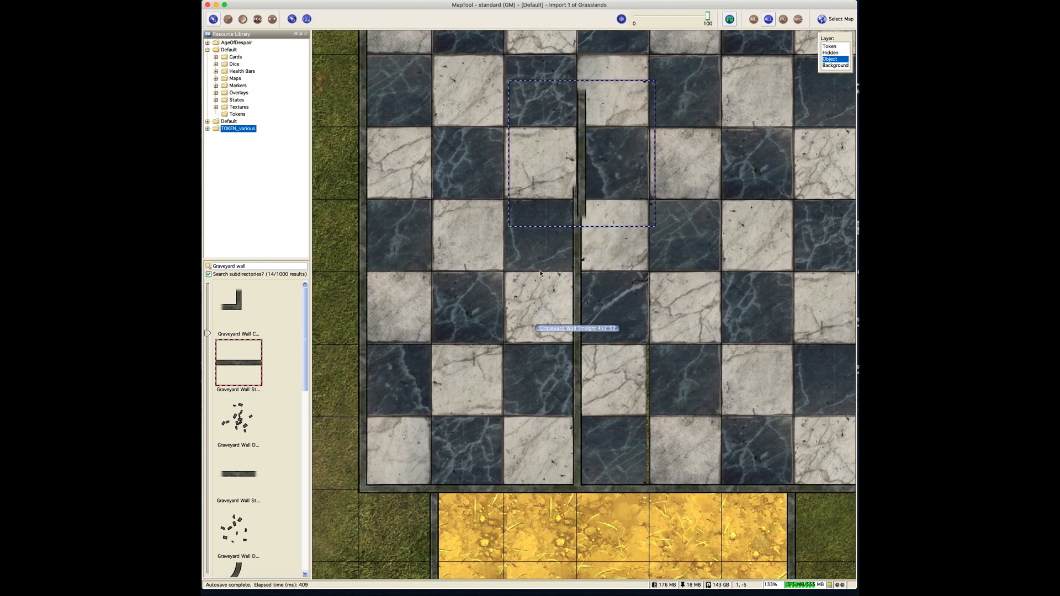
left_click_drag(582, 160, 625, 131)
left_click(677, 146)
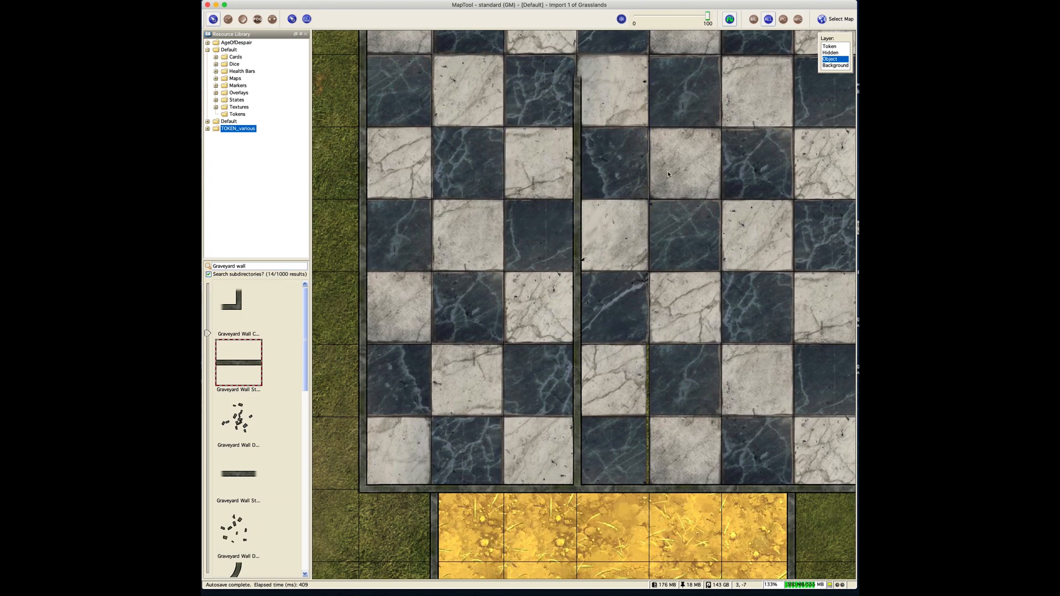
- Copy the one-square wall piece at the partition's foot and paste it near the room's left wall, beside the partition's upper end
left_click_drag(537, 224, 521, 368)
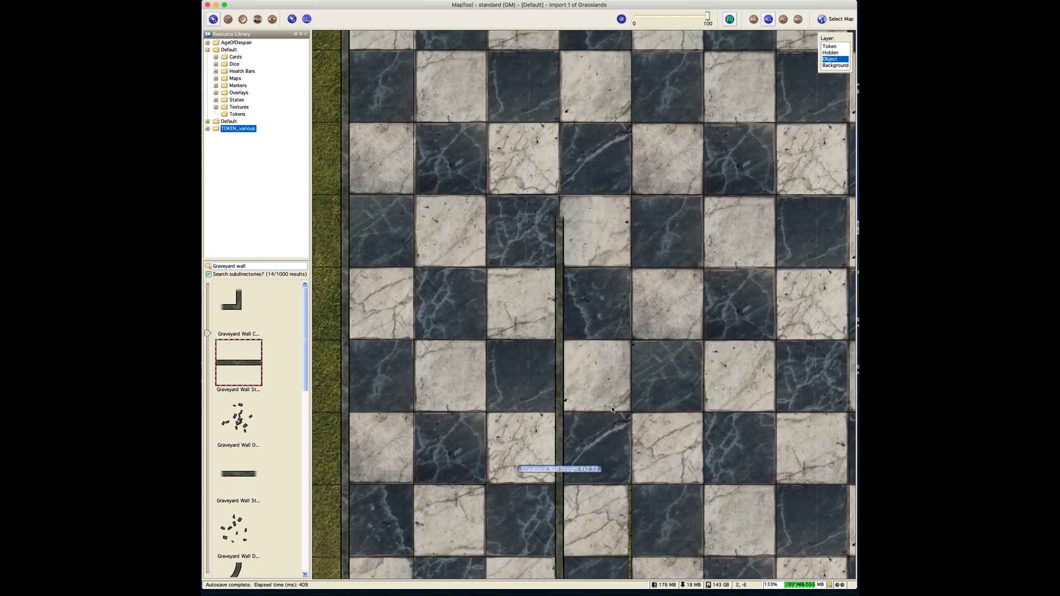
left_click_drag(628, 408, 614, 302)
left_click(563, 465)
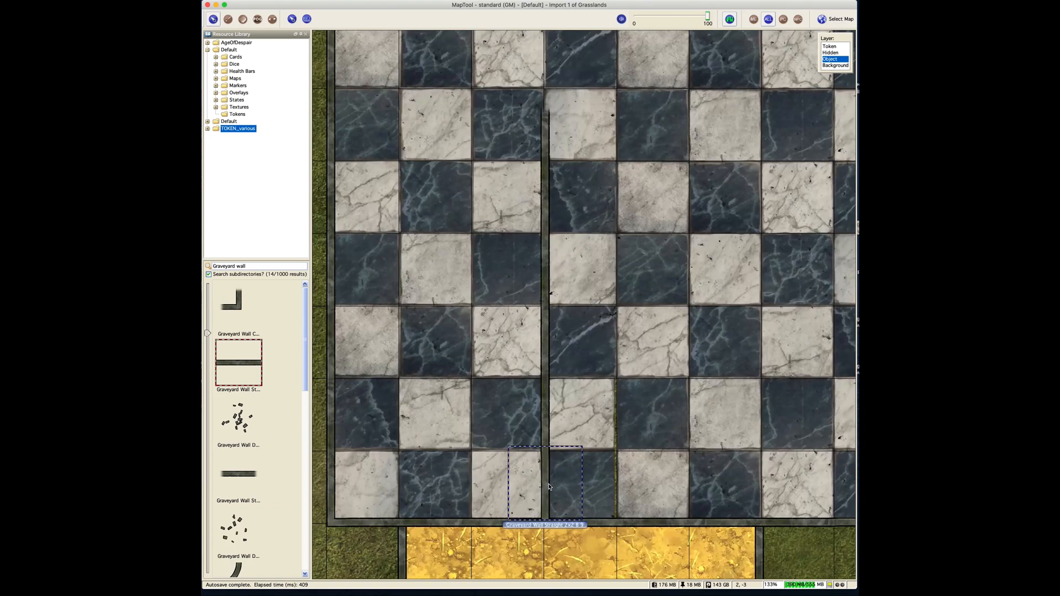
left_click_drag(448, 221, 501, 318)
left_click(456, 201)
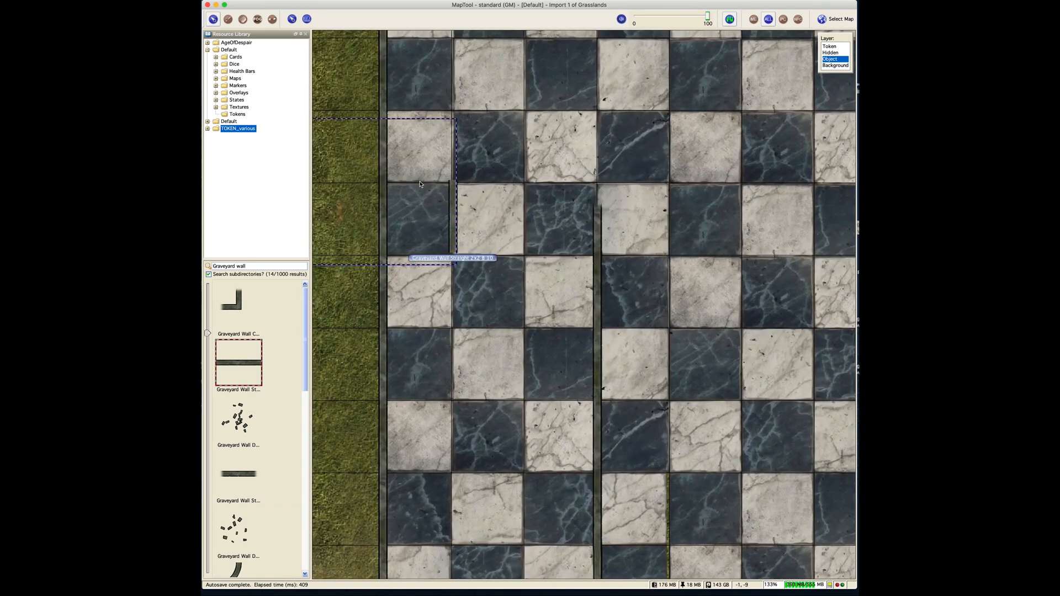
- Rotate the pasted short wall to horizontal and align it on the grid line so it butts against the room's left wall
scroll(456, 201, "down", 1)
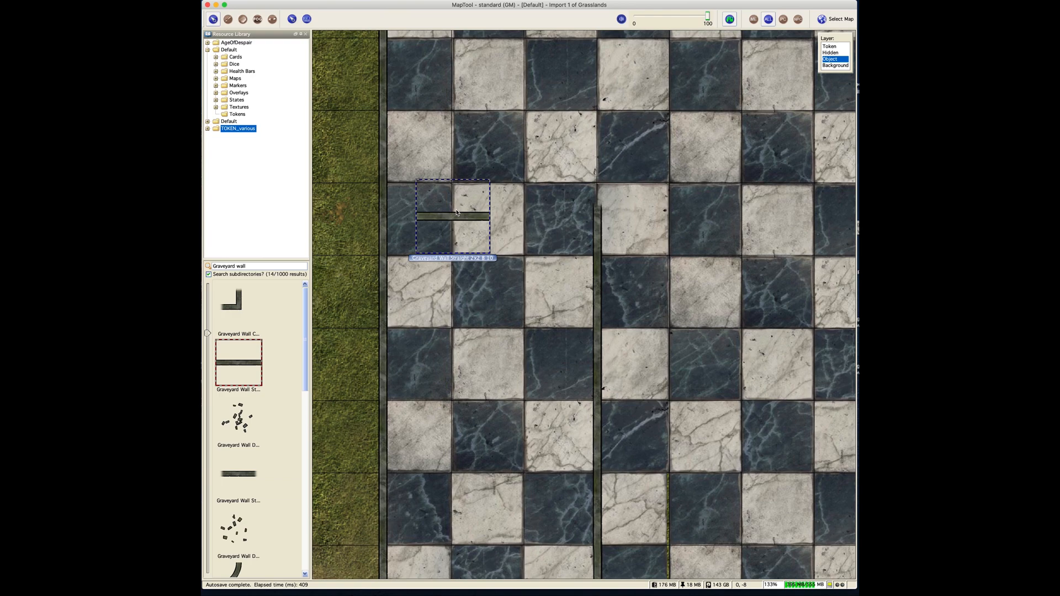
left_click_drag(456, 213, 427, 184)
left_click(479, 209)
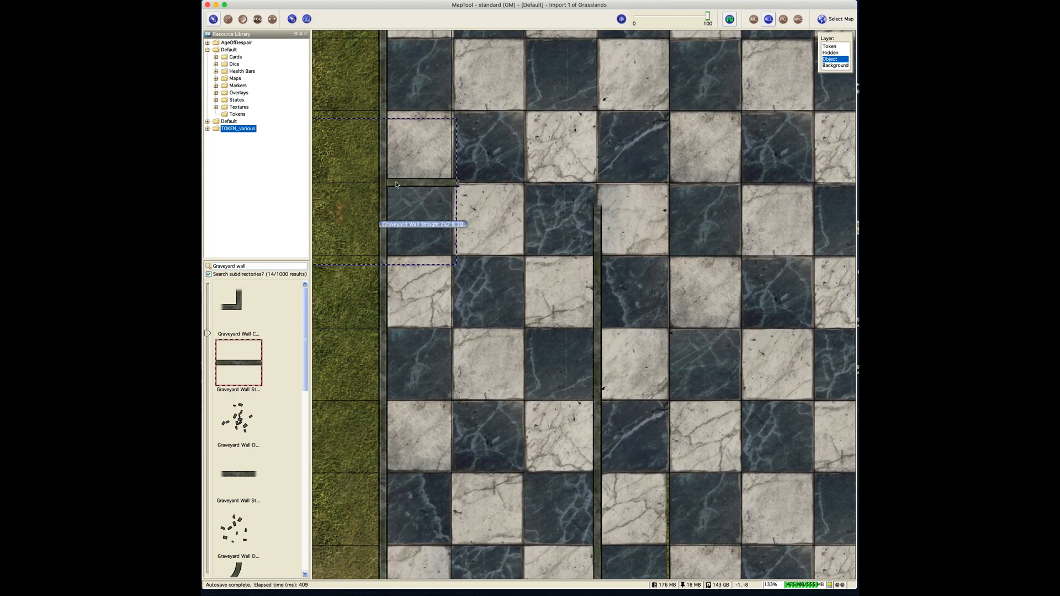
scroll(396, 187, "up", 5)
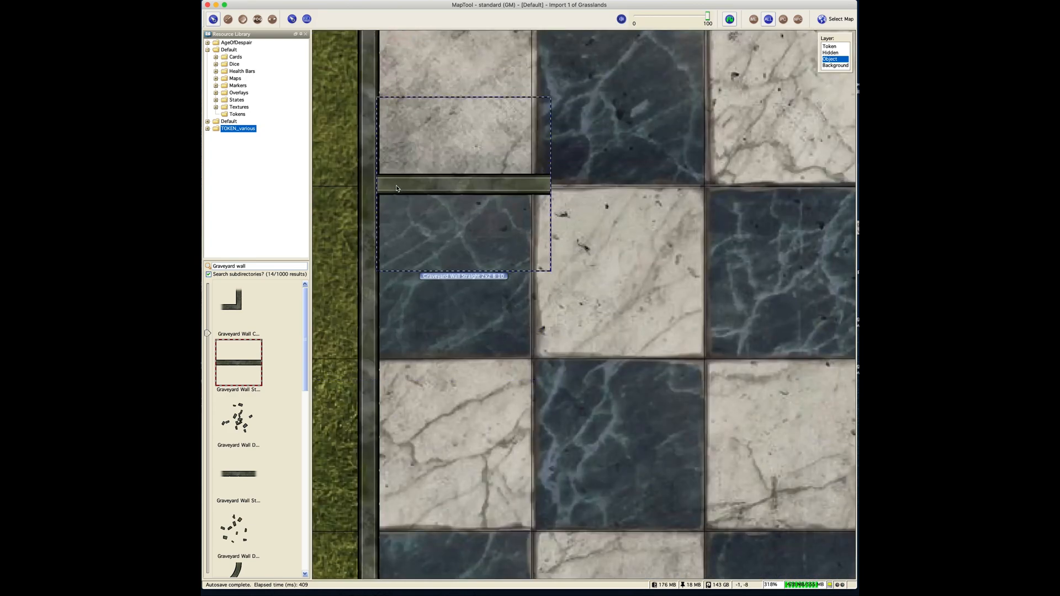
left_click_drag(410, 193, 598, 209)
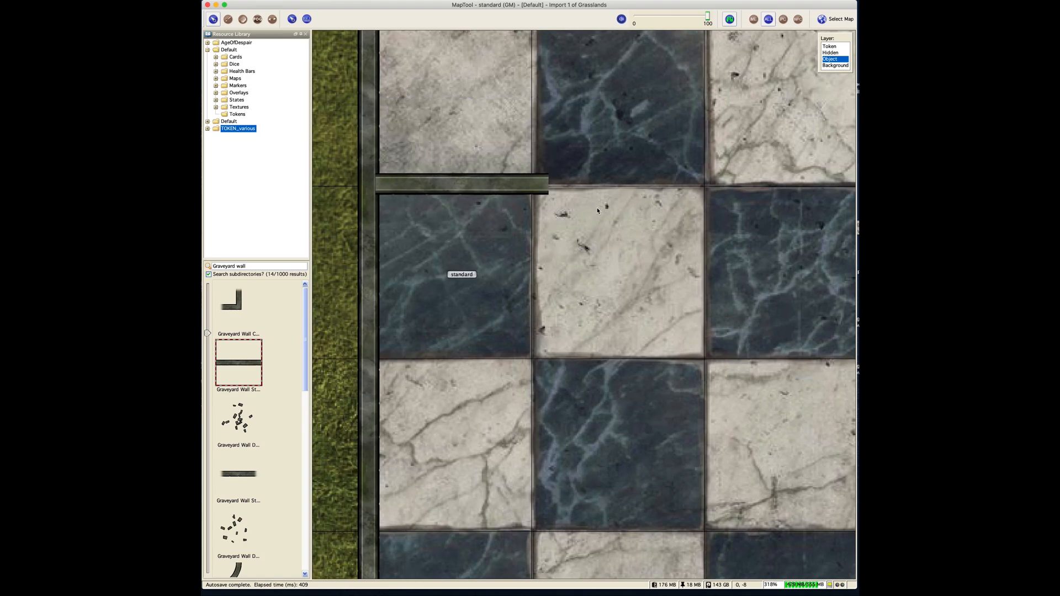
key("d")
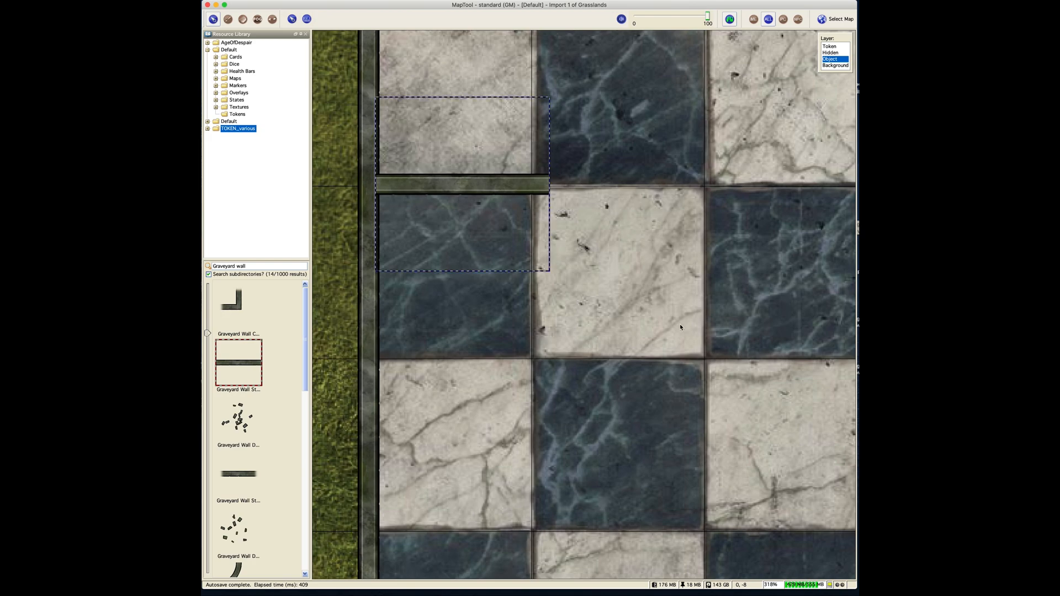
left_click(680, 326)
left_click_drag(720, 372, 584, 296)
scroll(522, 289, "down", 6)
scroll(523, 289, "down", 3)
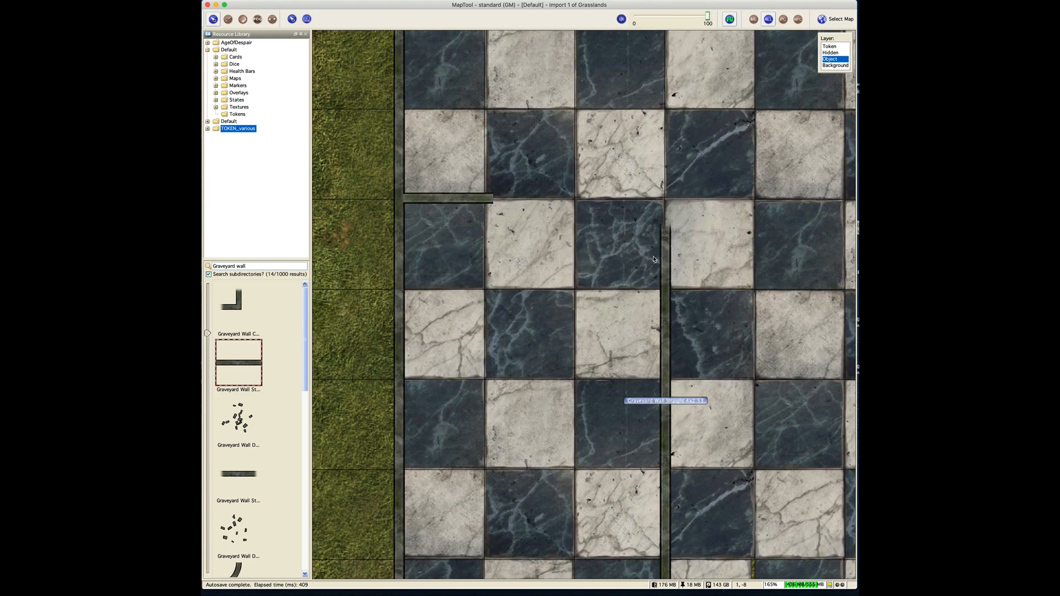
- Add the shorter straight Graveyard Wall piece to the floor, size it to one grid square and move it below the left wall's stub
left_click_drag(272, 478, 521, 295)
right_click(572, 309)
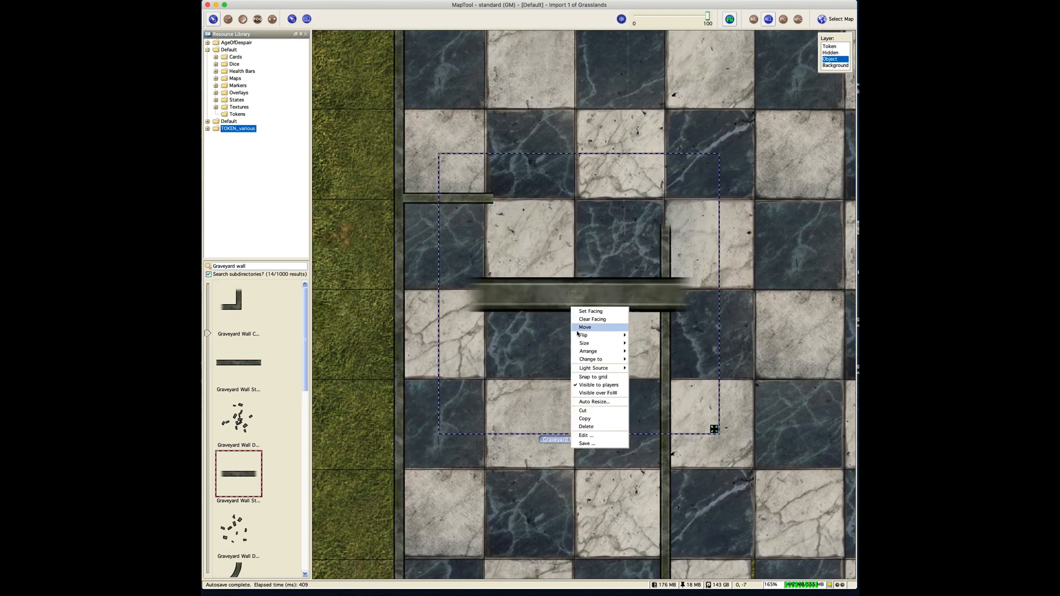
mouse_move(598, 362)
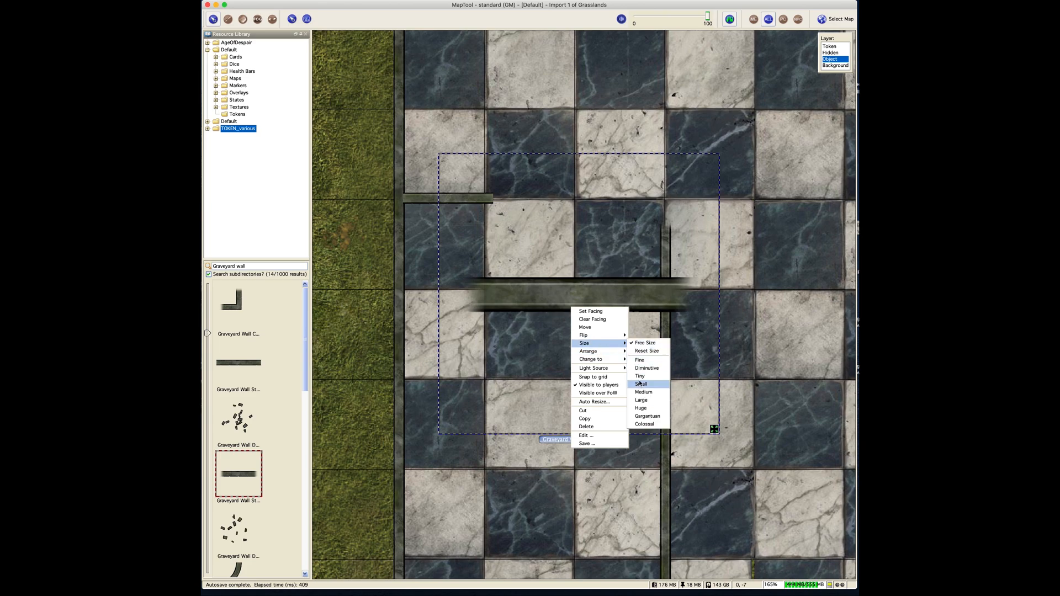
left_click(647, 400)
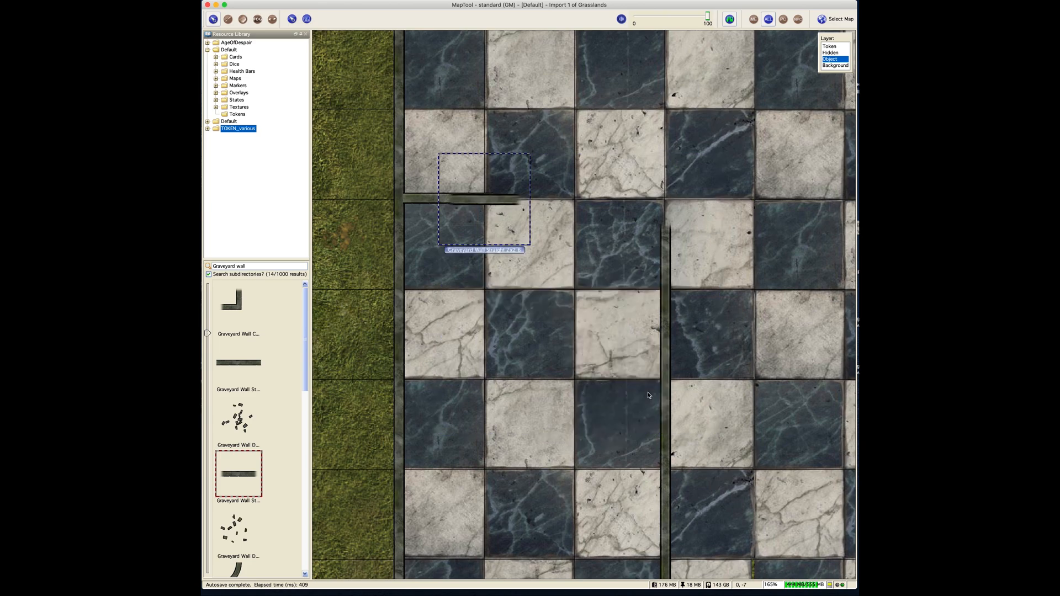
left_click_drag(485, 200, 530, 280)
- Copy the partition's upper two-square wall segment, paste it near the upper end, rotate it to horizontal and move it above the partition
left_click(666, 294)
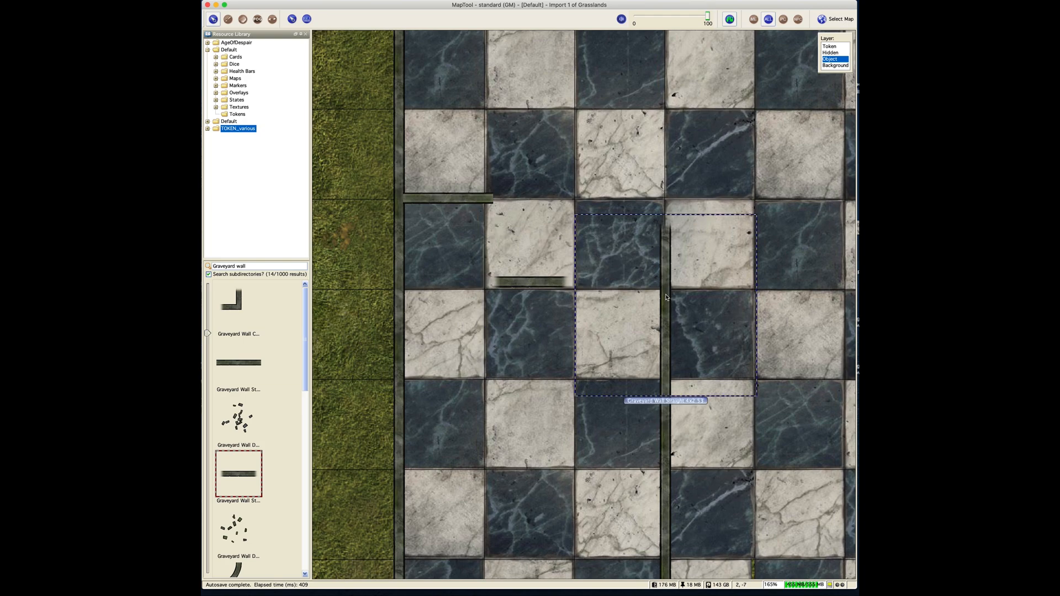
left_click(675, 214)
key("super+v")
left_click(675, 215)
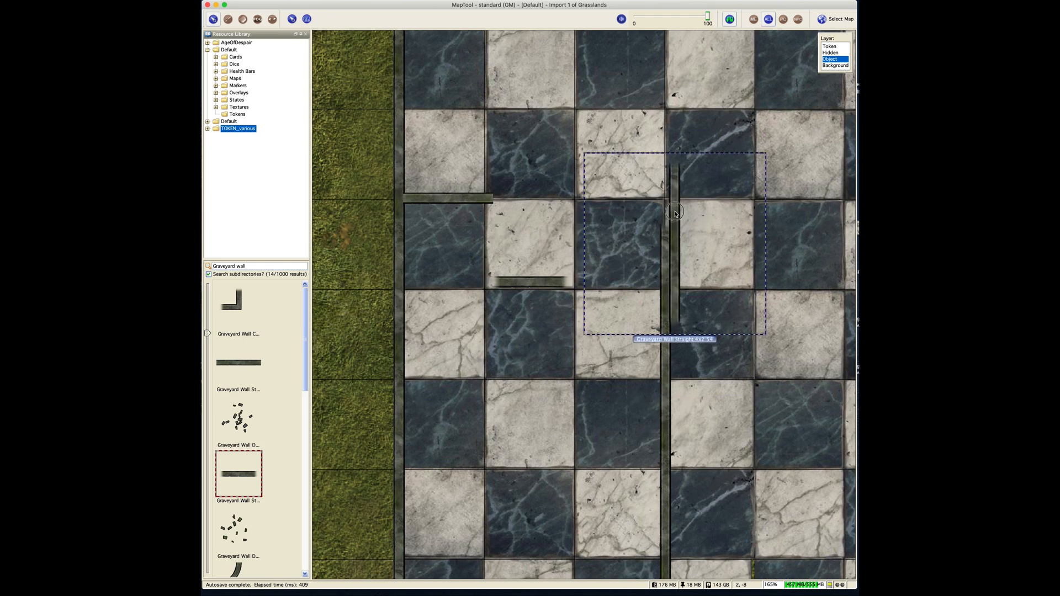
scroll(675, 214, "down", 1)
left_click_drag(673, 241, 675, 166)
- Join the short faded piece to the end of the left wall's stub and paste a copy of the stub to extend the line to two squares
left_click_drag(525, 283, 425, 203)
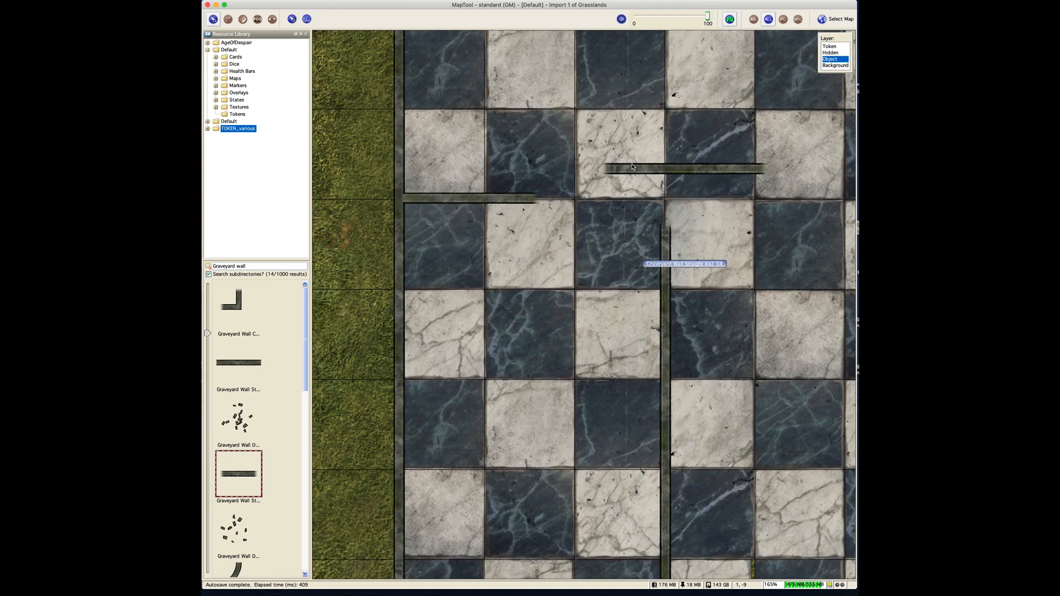
left_click_drag(634, 168, 679, 115)
left_click(505, 247)
key("super+v")
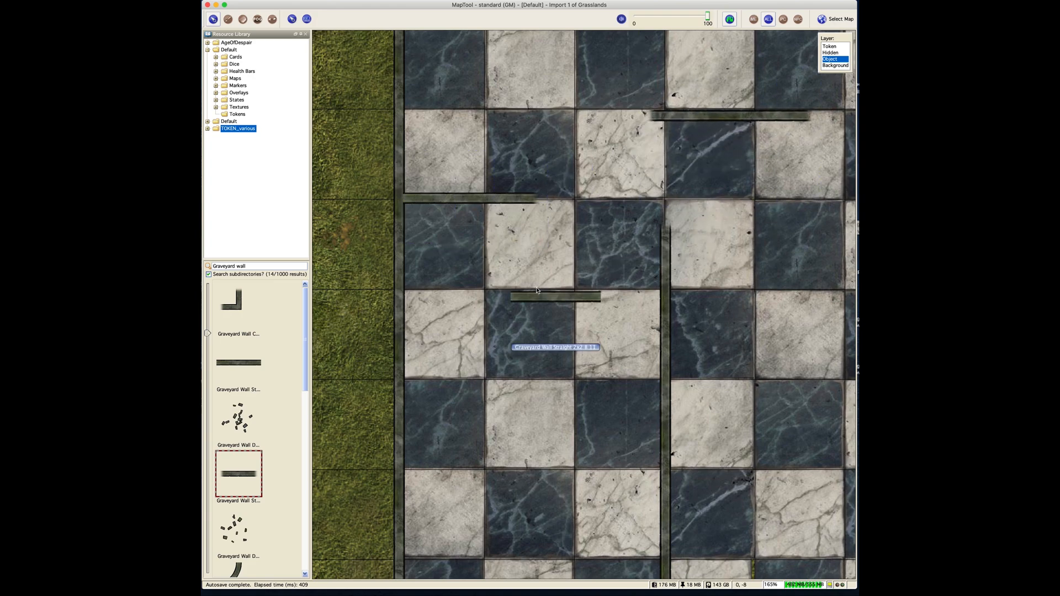
left_click_drag(538, 297, 509, 201)
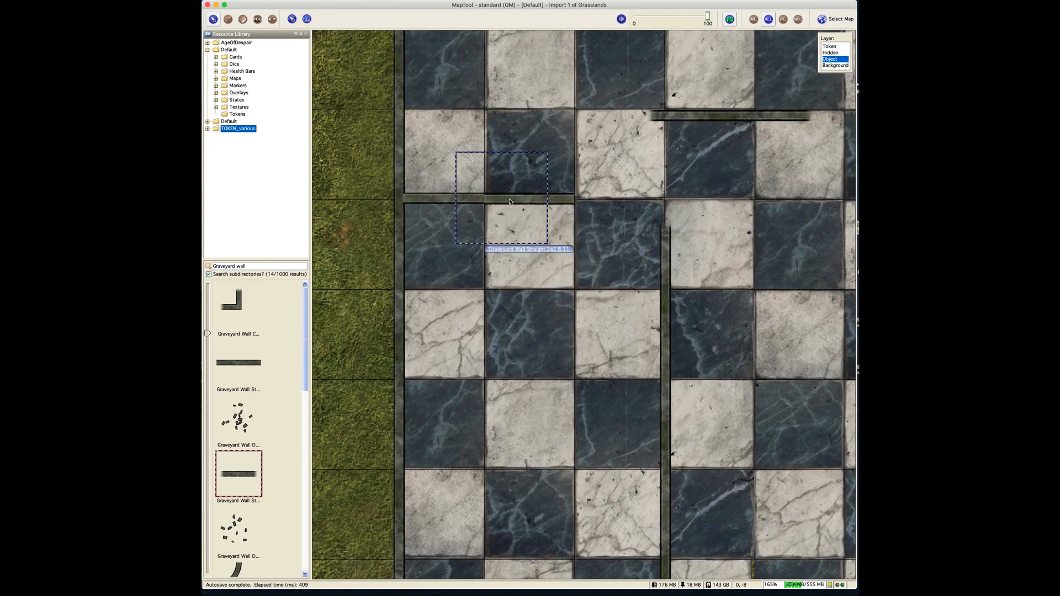
- Send the middle piece that bridges the joint of the two-square horizontal wall to the back
left_click(559, 204)
key("shift+Up")
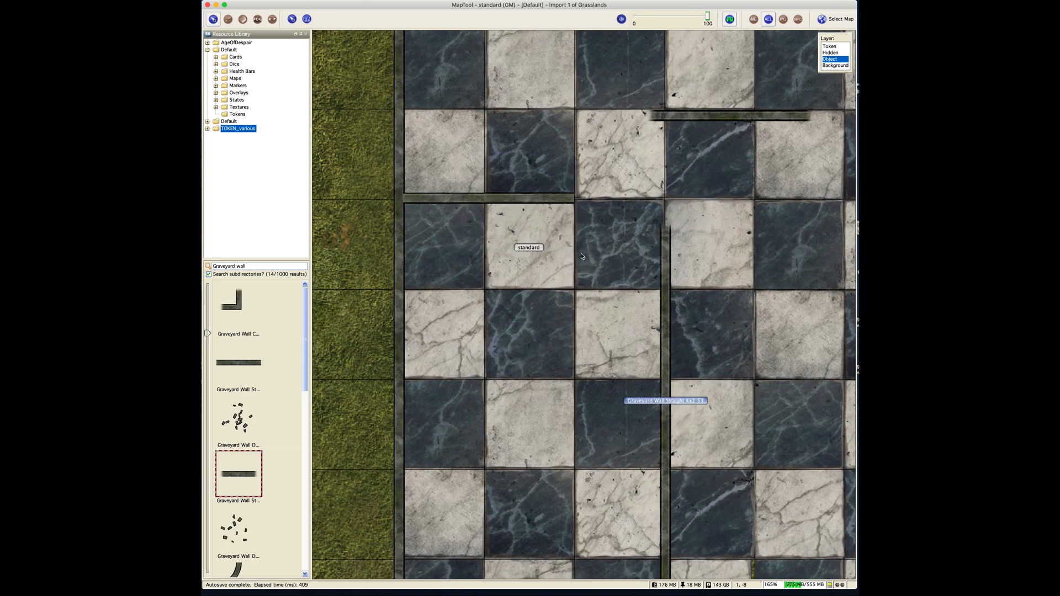
left_click(578, 262)
left_click(467, 202)
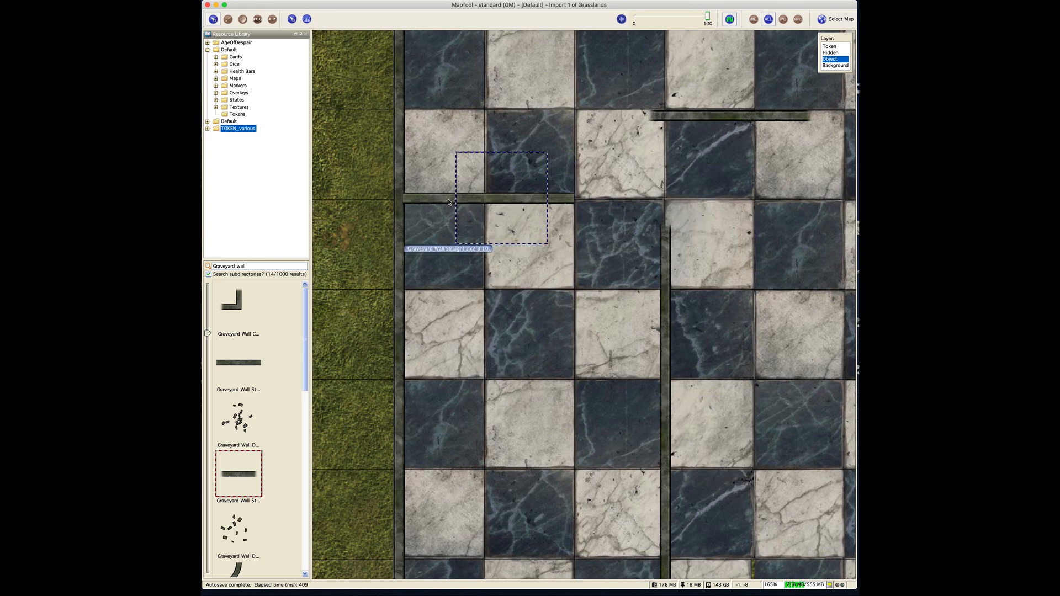
left_click(448, 202)
right_click(448, 202)
left_click(518, 199)
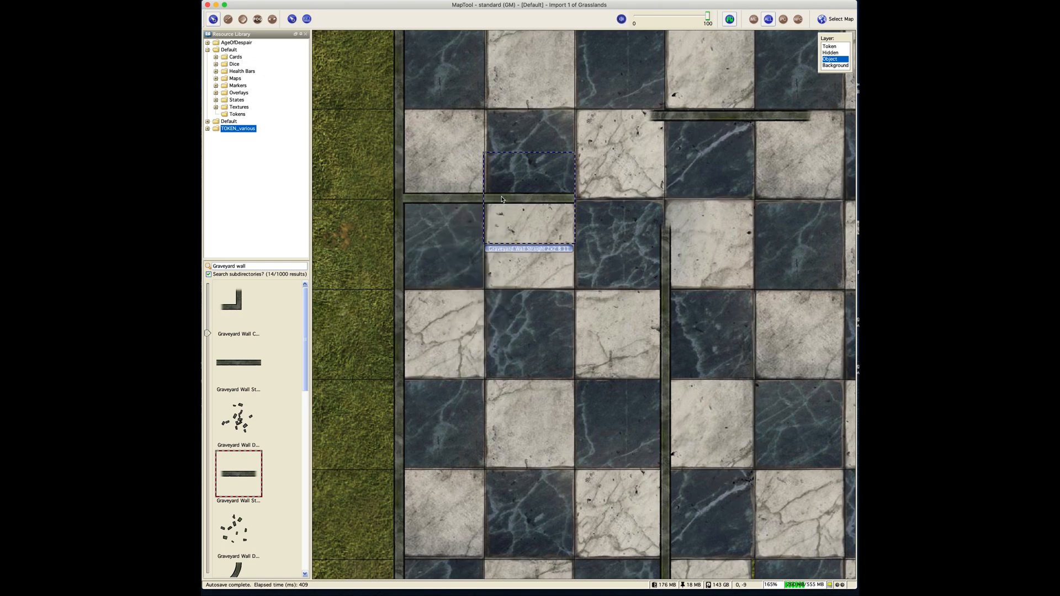
left_click_drag(502, 200, 482, 199)
right_click(482, 199)
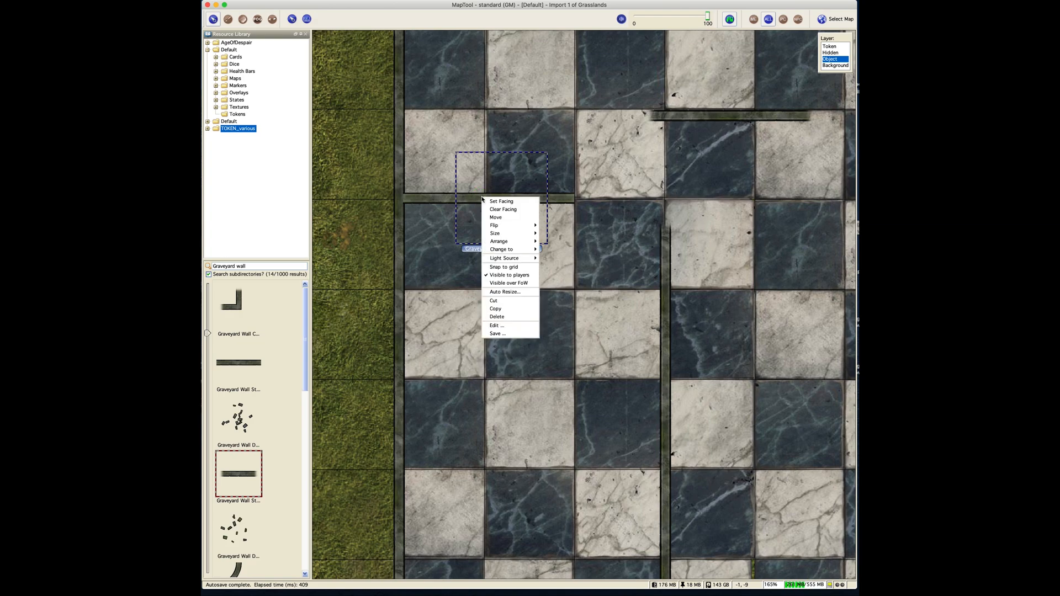
mouse_move(502, 248)
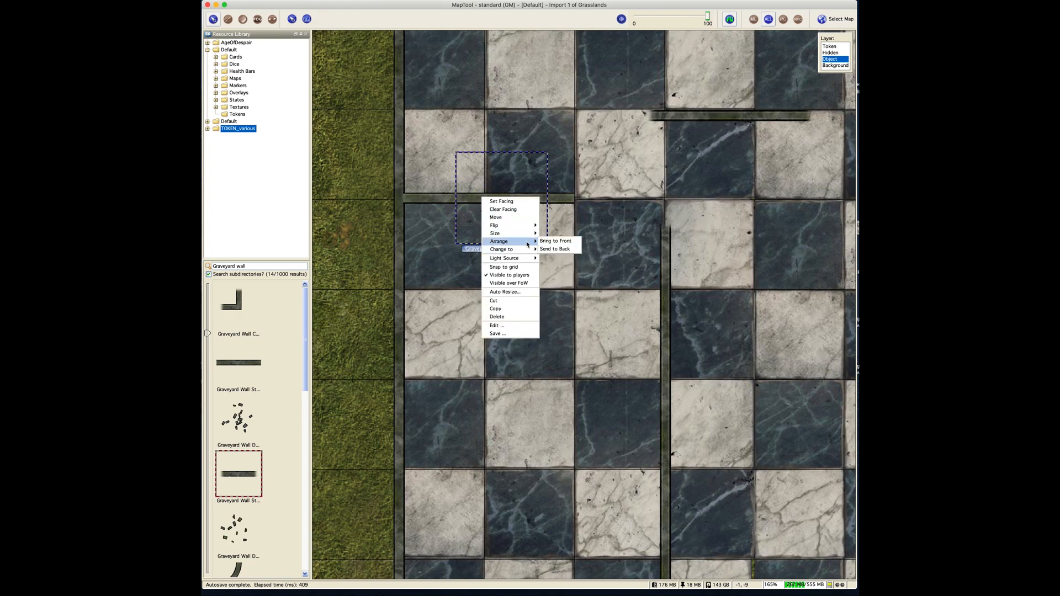
left_click(547, 249)
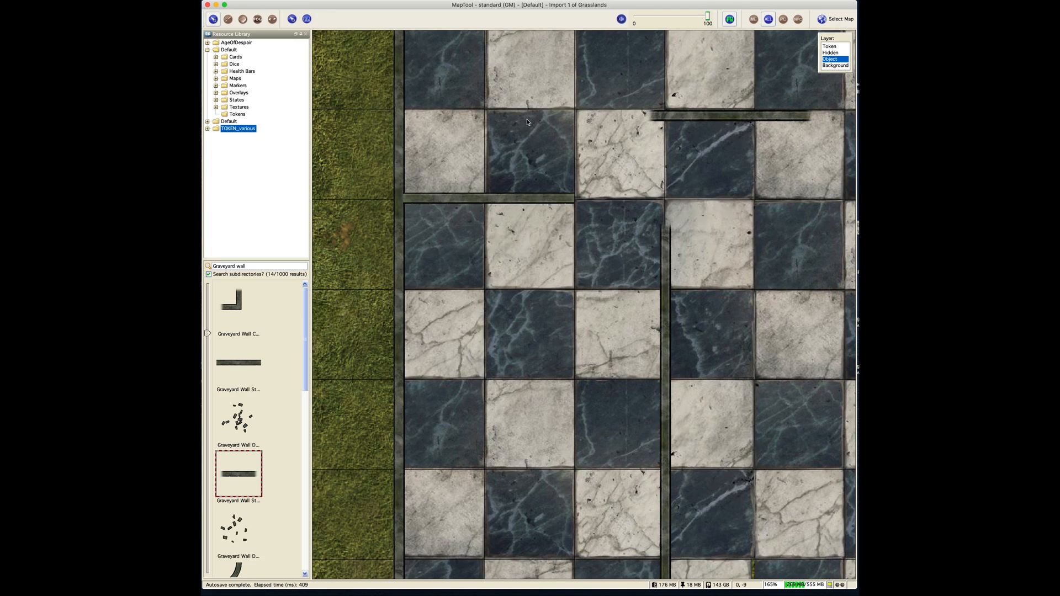
- Copy the wall piece from the room's upper-left corner and fit the pasted copy onto the upper end of the vertical partition
left_click_drag(506, 165, 439, 302)
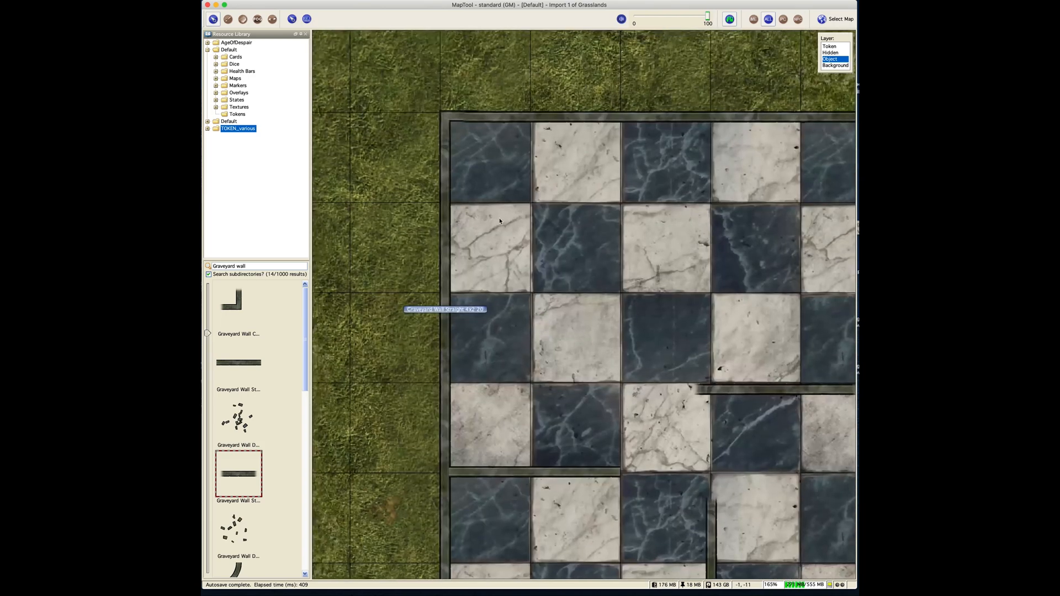
left_click(447, 119)
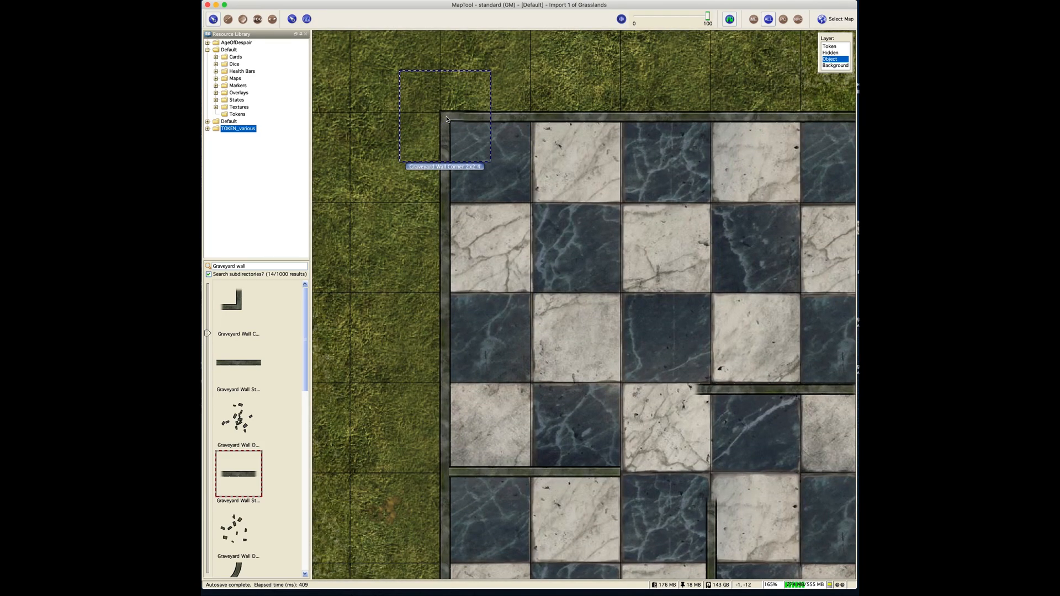
scroll(447, 119, "up", 4)
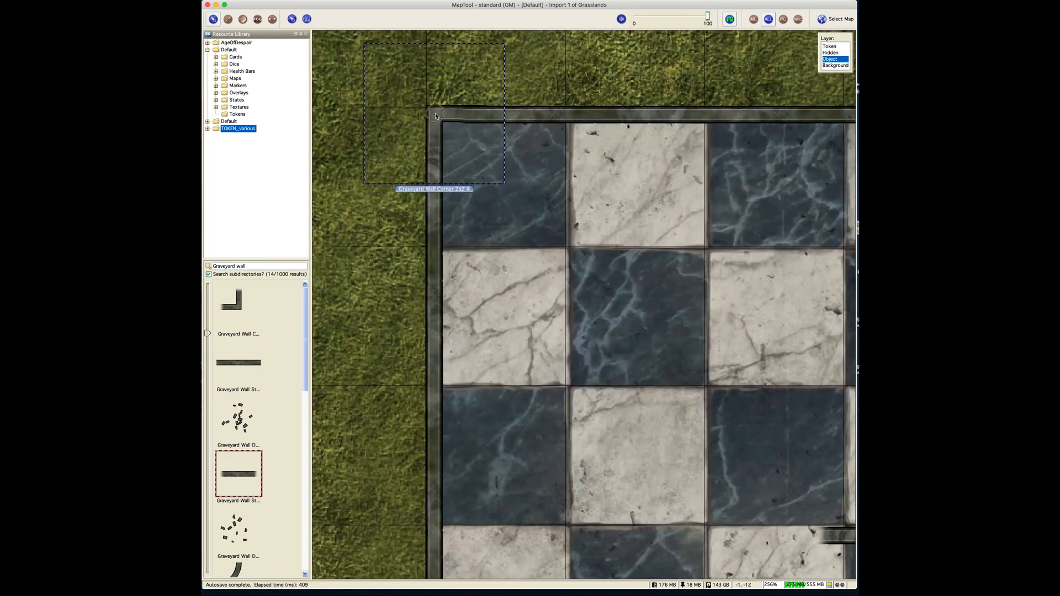
left_click(443, 170)
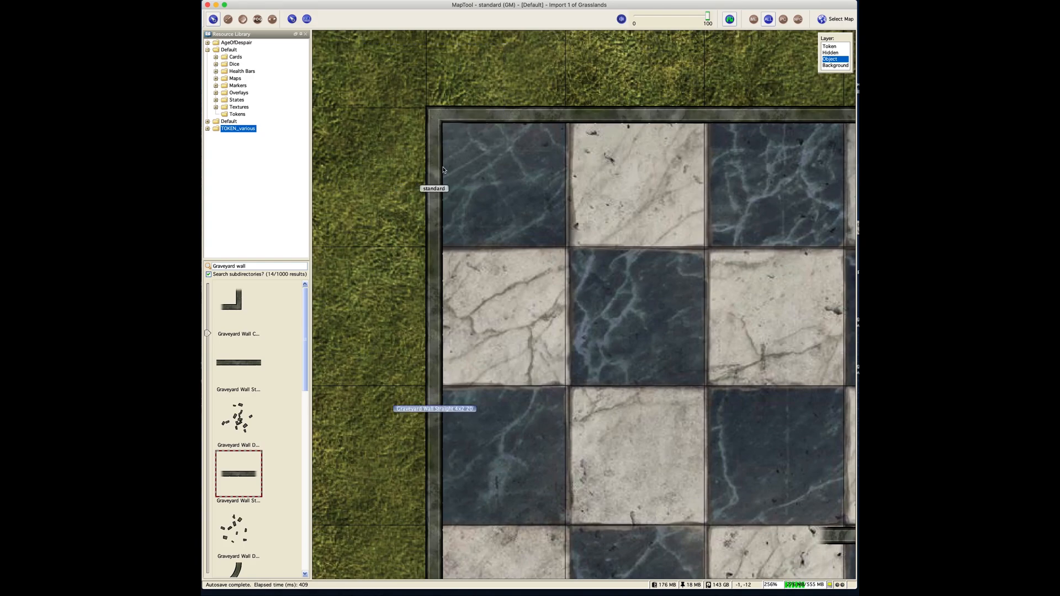
left_click(553, 217)
left_click_drag(611, 344, 384, 141)
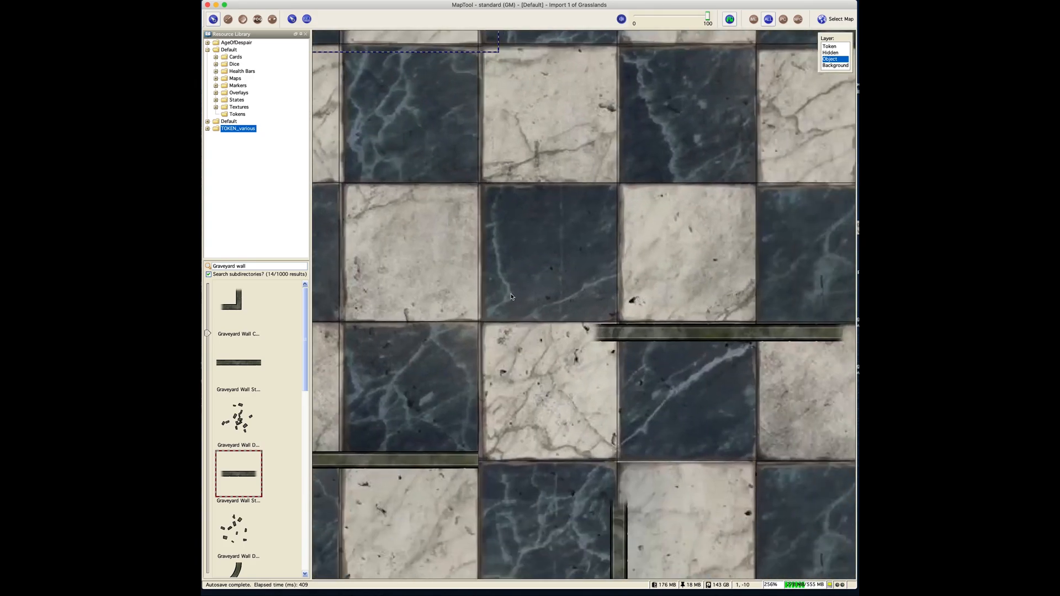
left_click_drag(515, 337, 416, 192)
left_click(496, 327)
key("super+v")
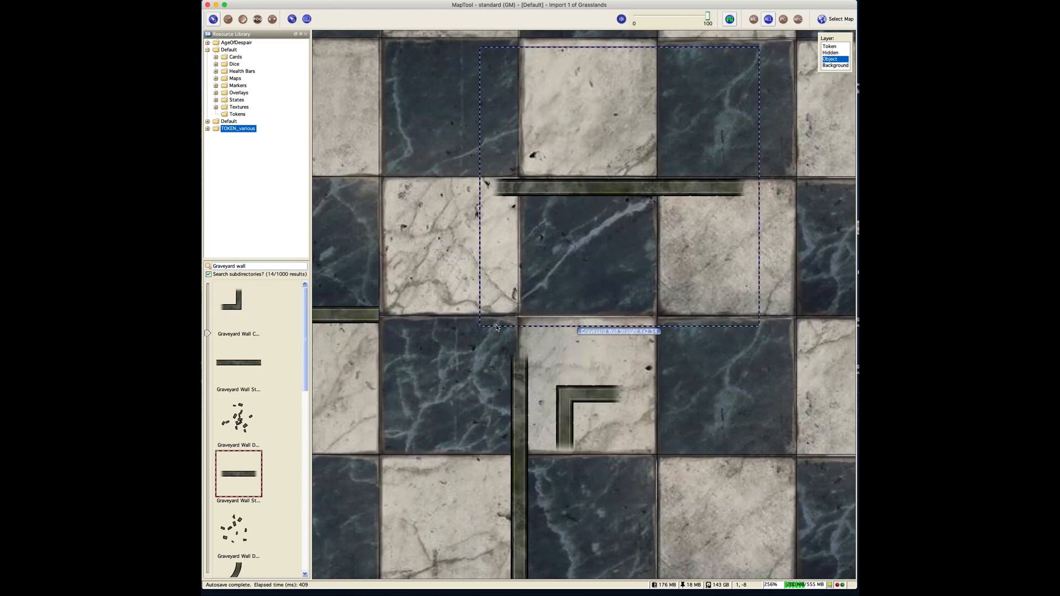
left_click_drag(567, 396, 520, 344)
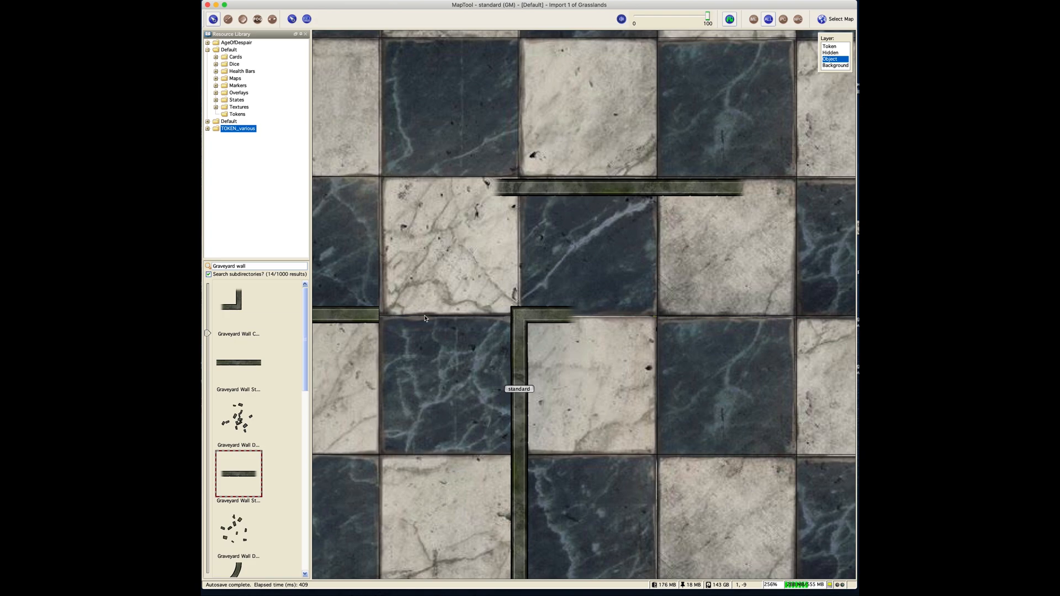
- Delete the spare two-square horizontal wall segment above the partition's corner
left_click(378, 318)
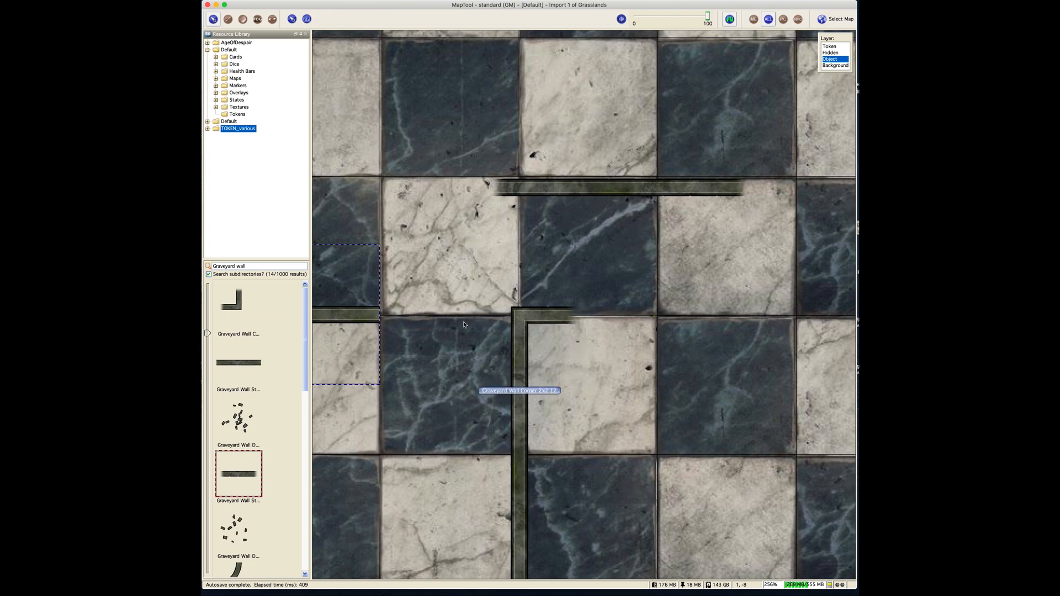
left_click(436, 324)
scroll(542, 292, "down", 1)
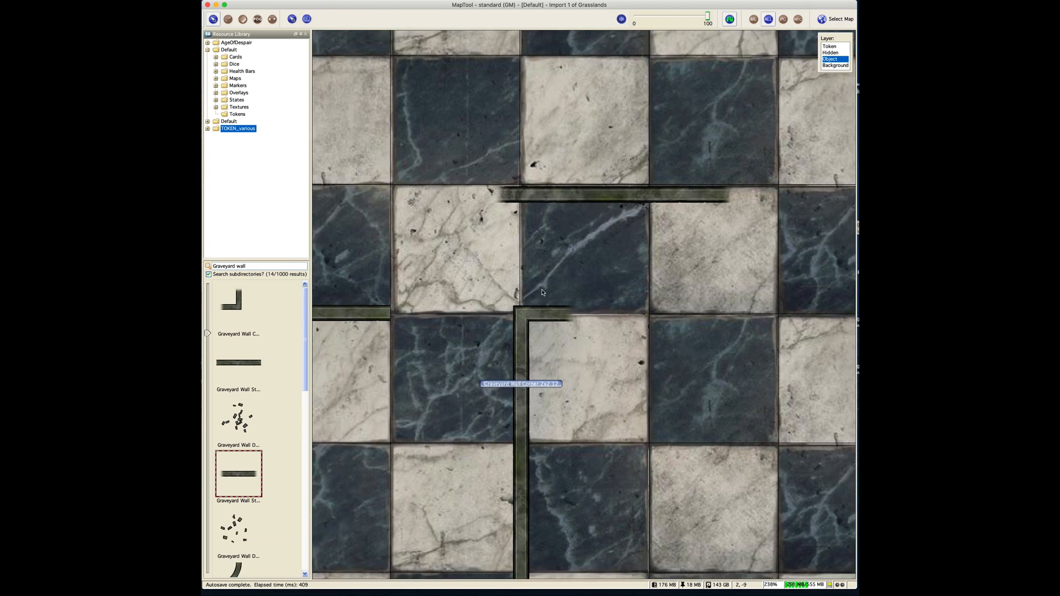
scroll(542, 292, "down", 4)
scroll(549, 297, "up", 1)
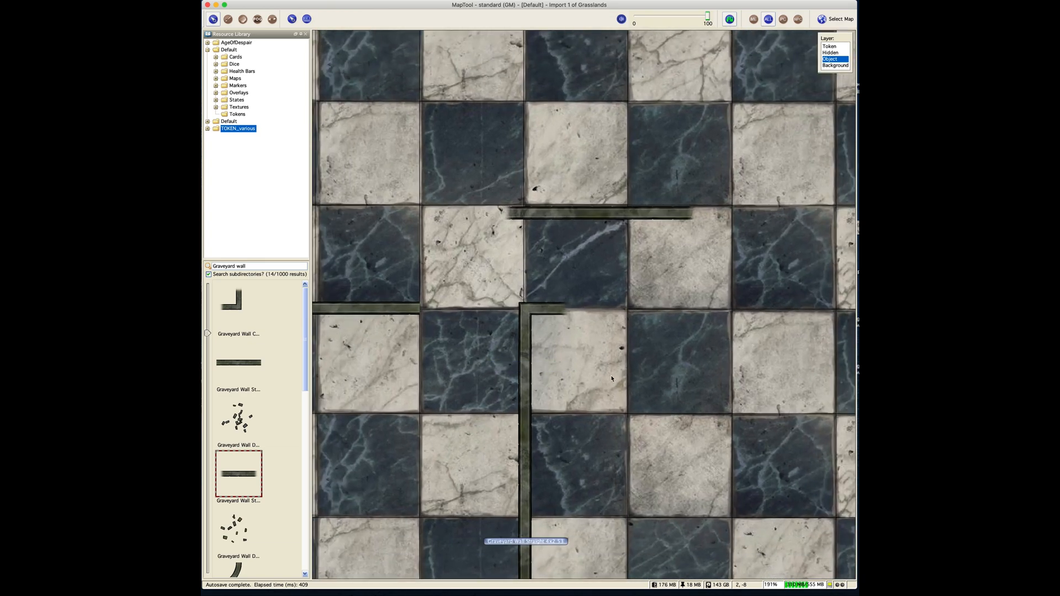
left_click_drag(693, 371, 494, 193)
scroll(504, 384, "down", 7)
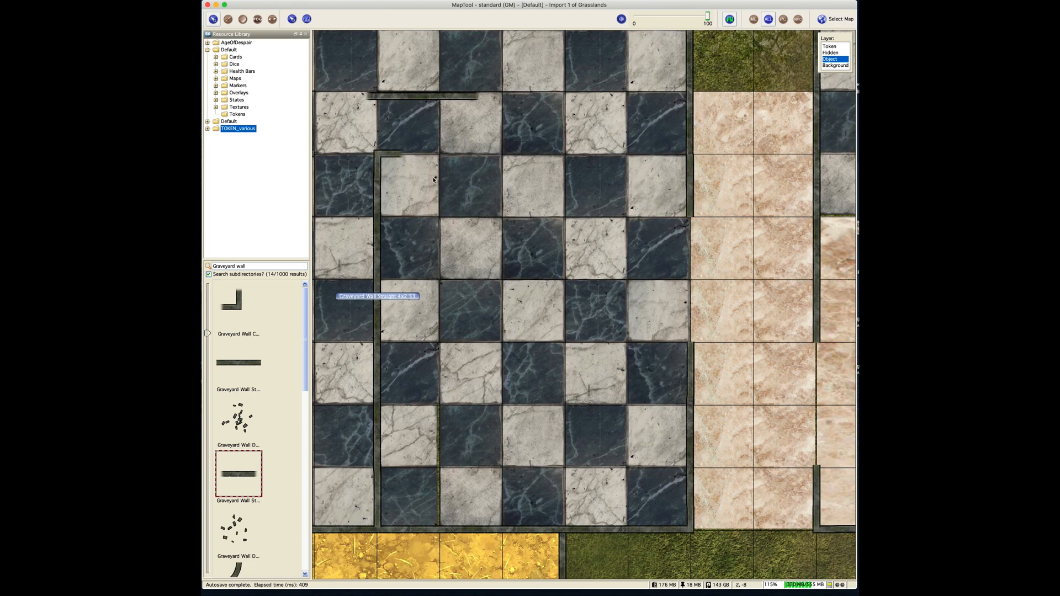
scroll(422, 436, "up", 5)
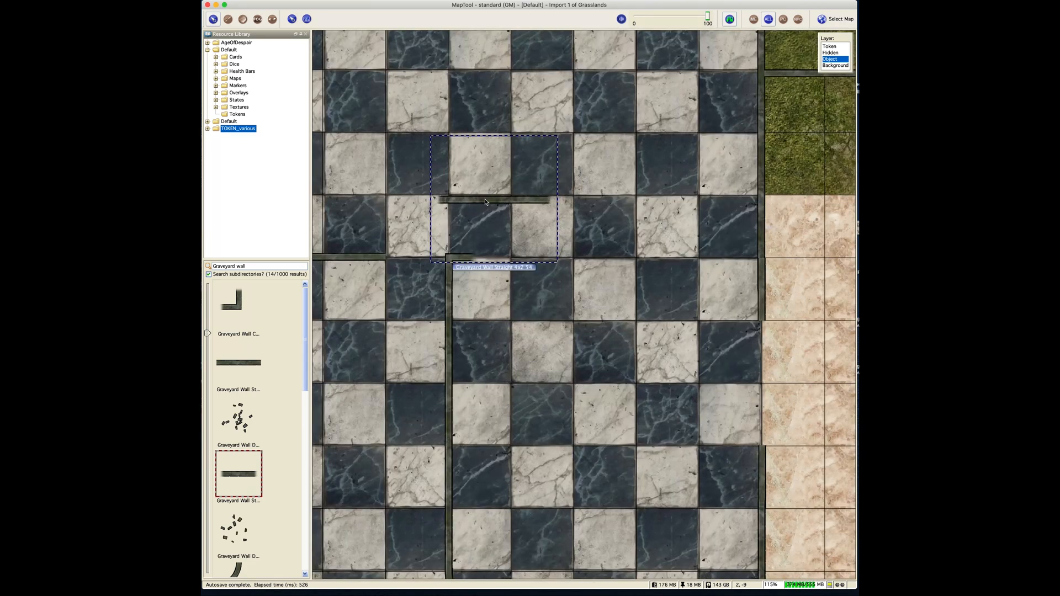
right_click(485, 202)
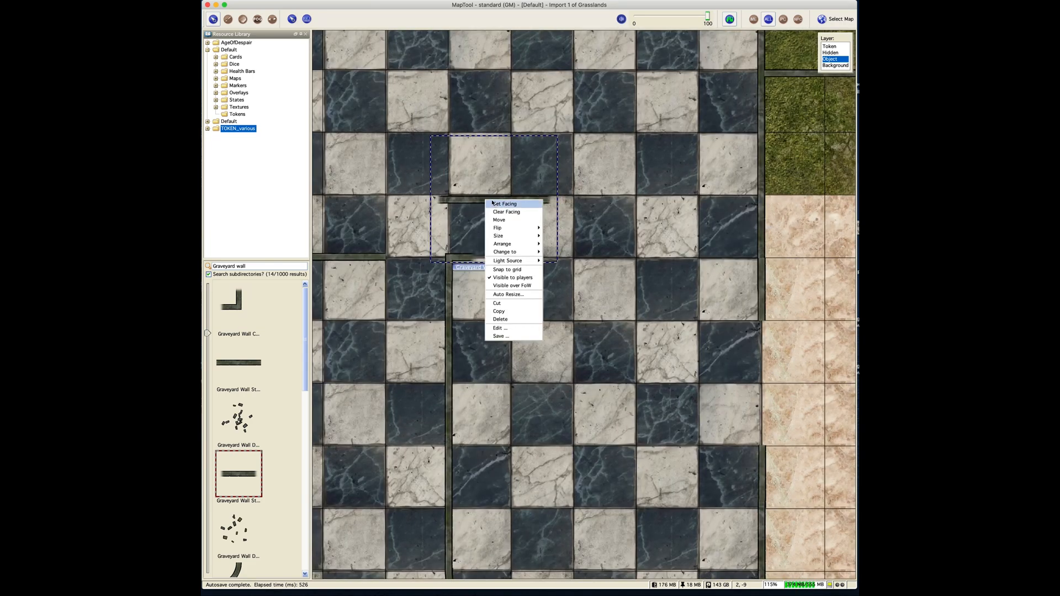
left_click(500, 321)
left_click(472, 314)
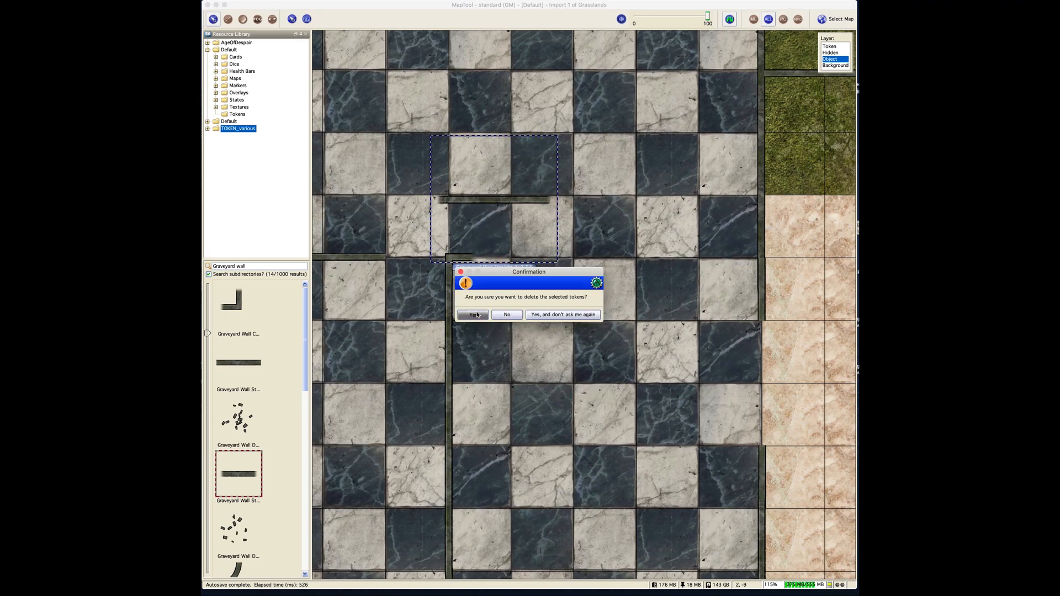
- Copy the end piece of the left horizontal wall and place two copies on the same grid line beyond the corner, leaving one-square gaps
left_click(374, 259)
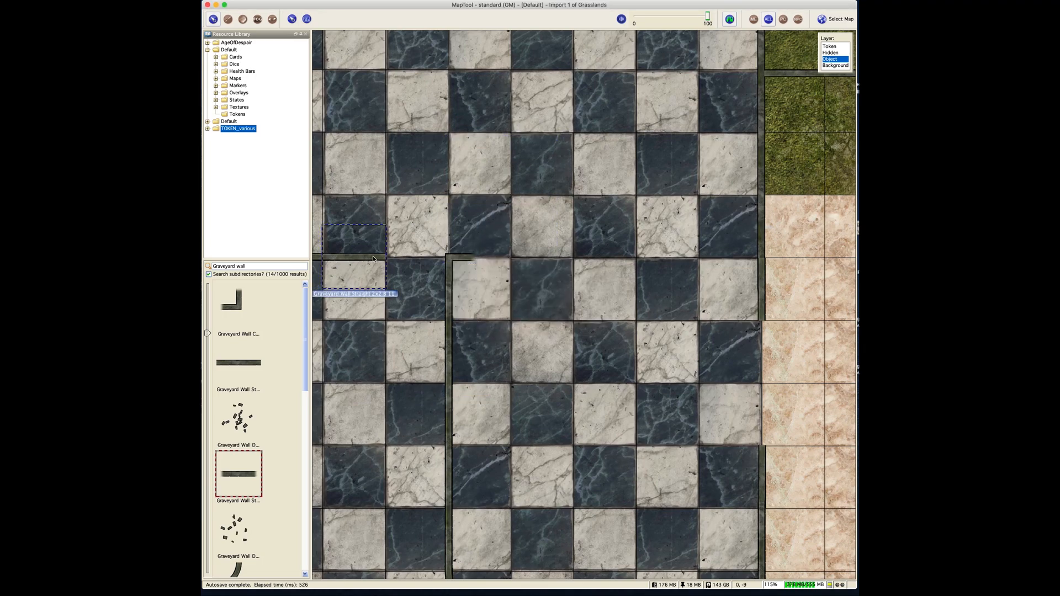
left_click_drag(374, 259, 519, 260)
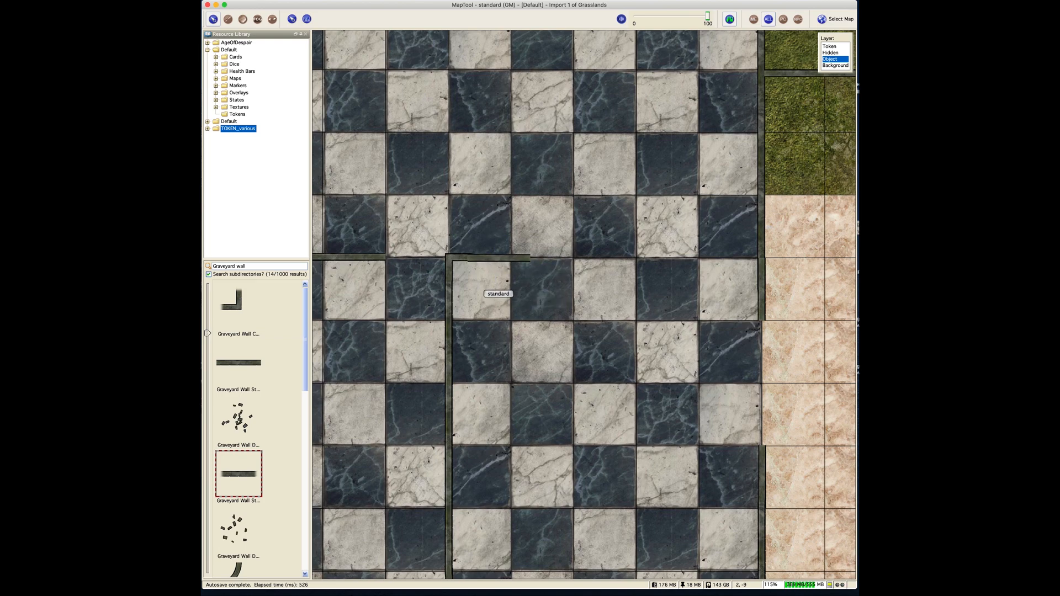
left_click_drag(518, 260, 680, 260)
left_click(546, 208)
key("super+v")
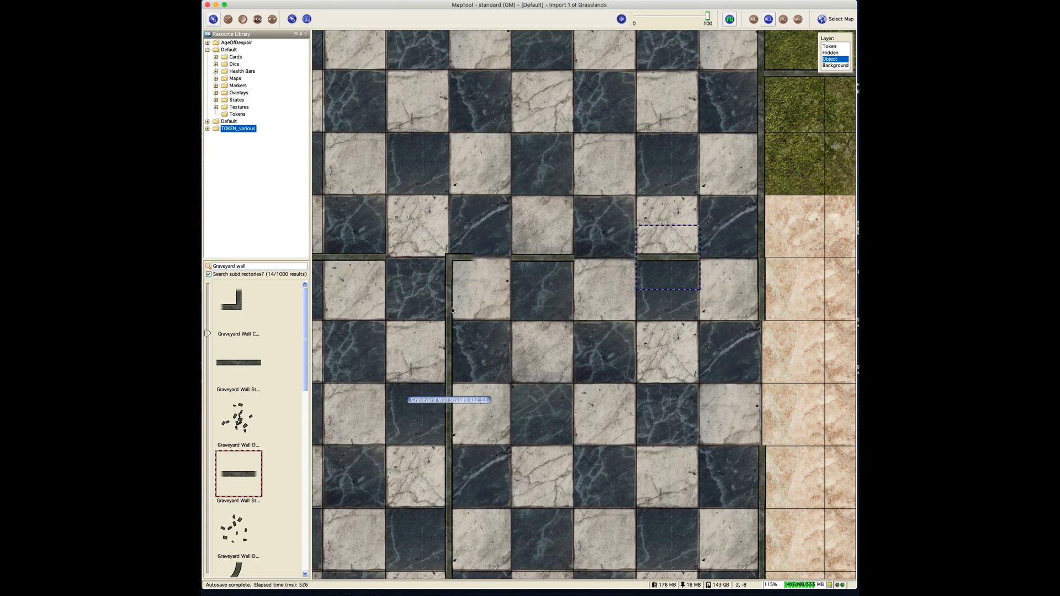
- Add a Graveyard Wall Straight 2x2 piece to the map above the partition's corner and set its size to Small
left_click(326, 256)
left_click_drag(530, 354, 573, 395)
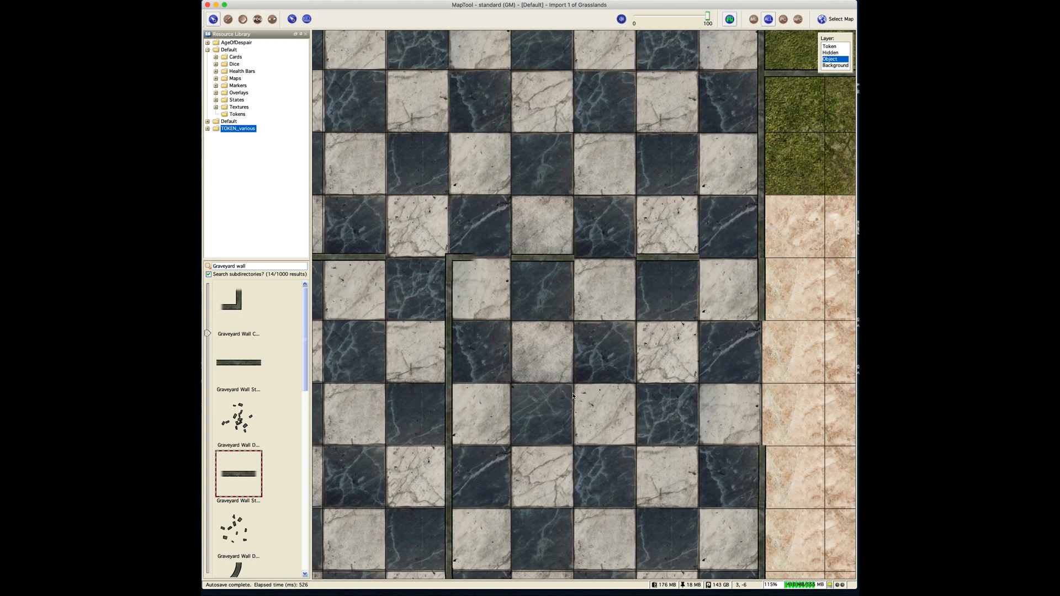
left_click_drag(253, 474, 504, 212)
right_click(504, 213)
mouse_move(531, 239)
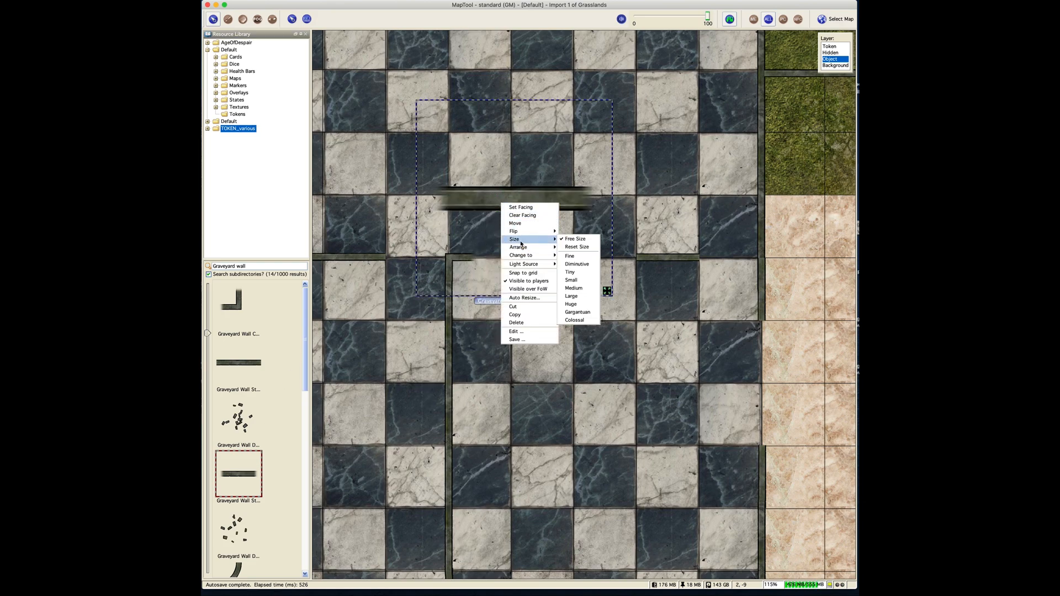
left_click(572, 280)
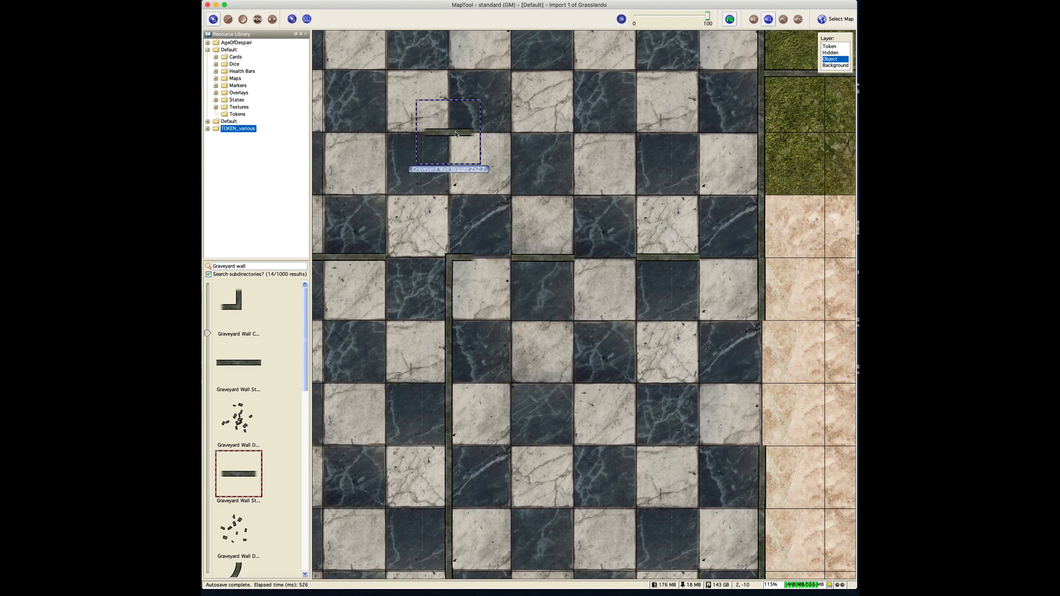
- Duplicate the small wall piece, set the copy aside near the outer wall, and fit the original into the gap beside the corner
left_click_drag(456, 134, 496, 185)
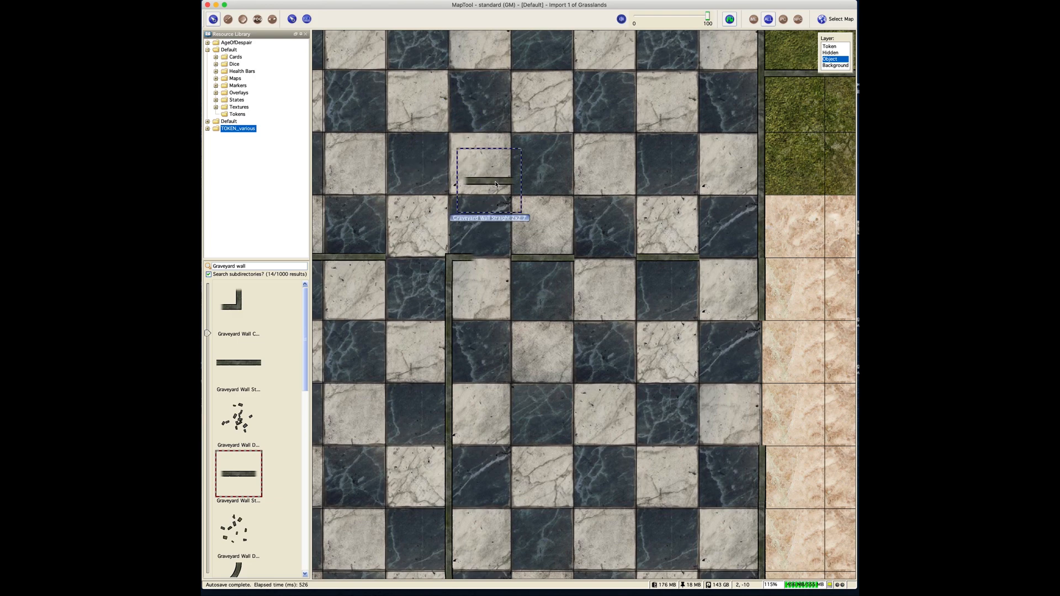
key("super+v")
left_click_drag(569, 208, 662, 149)
left_click_drag(492, 185, 494, 263)
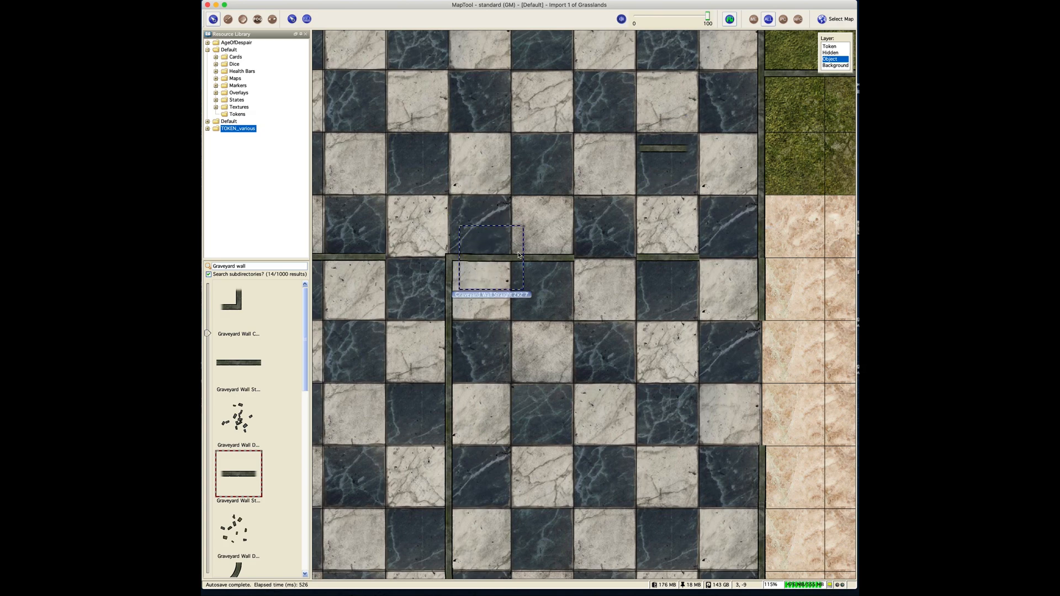
- Nudge the horizontal wall segment beyond the corner upward to line up with the piece bridging the gap
scroll(519, 255, "up", 8)
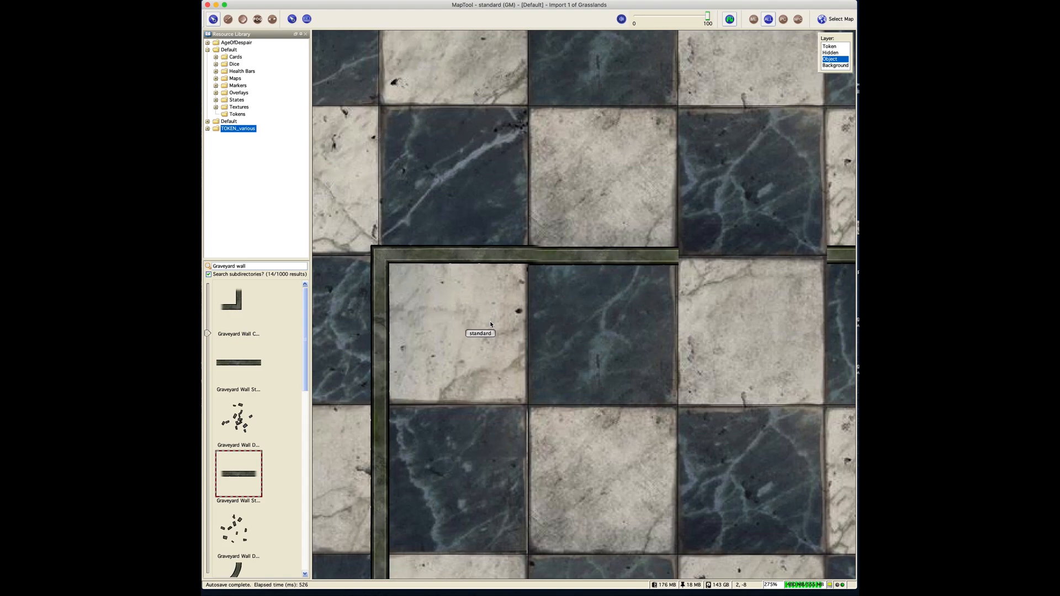
left_click(574, 261)
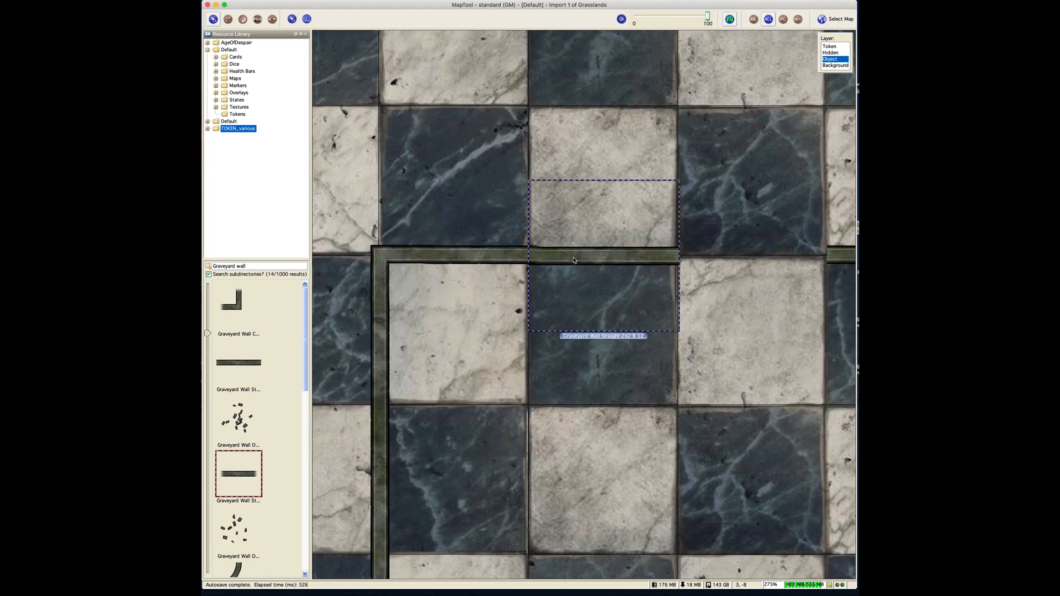
key("shift+Up")
left_click(495, 253)
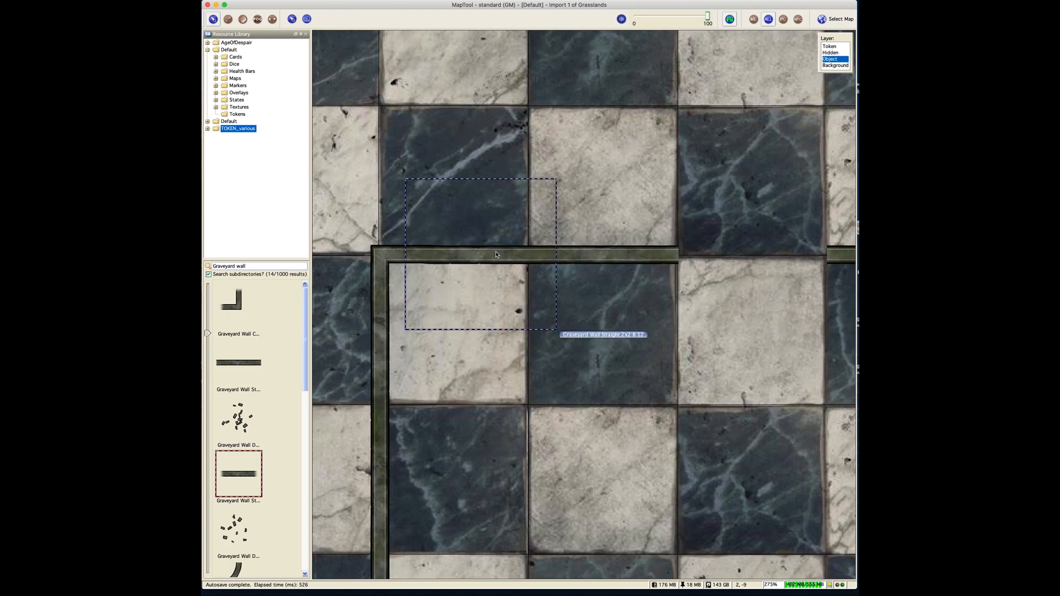
left_click(542, 143)
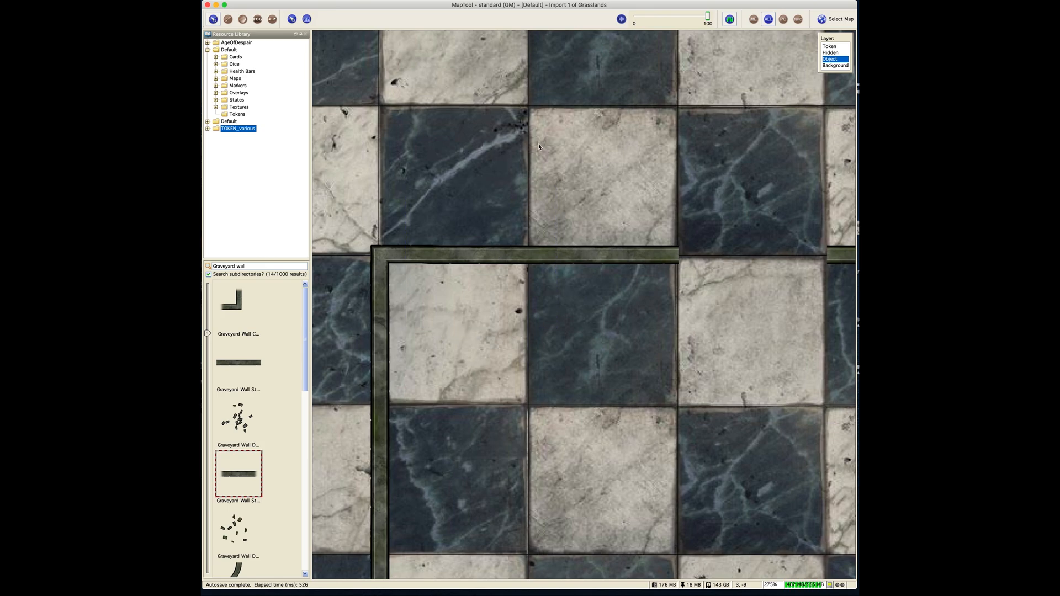
- Copy the last horizontal wall segment and place the copy in the remaining square so the wall reaches the outer vertical wall
left_click_drag(616, 197, 558, 349)
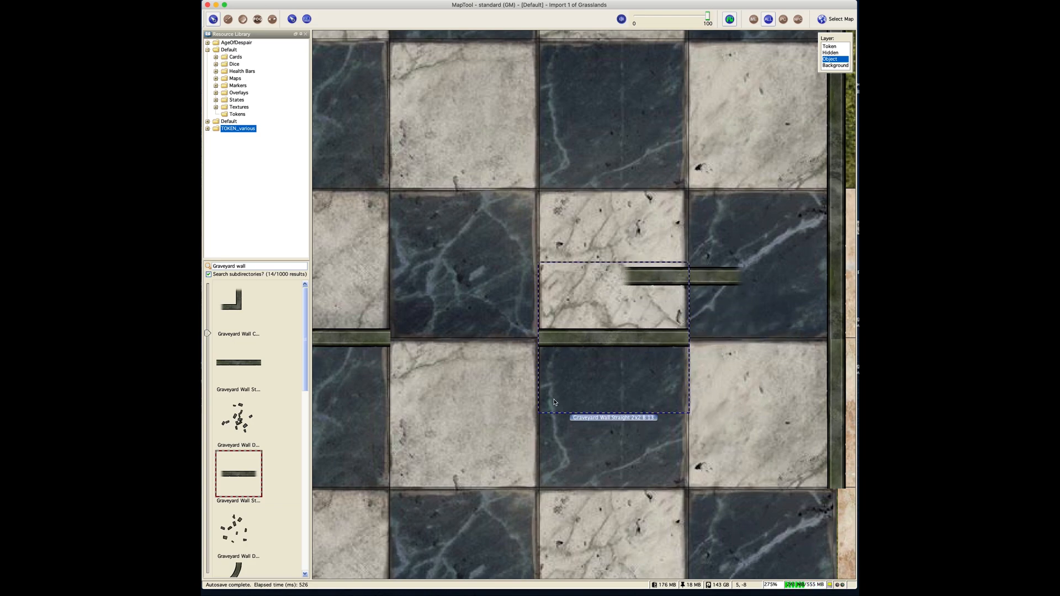
left_click_drag(554, 402, 694, 402)
left_click_drag(727, 365, 729, 365)
left_click_drag(816, 393, 668, 413)
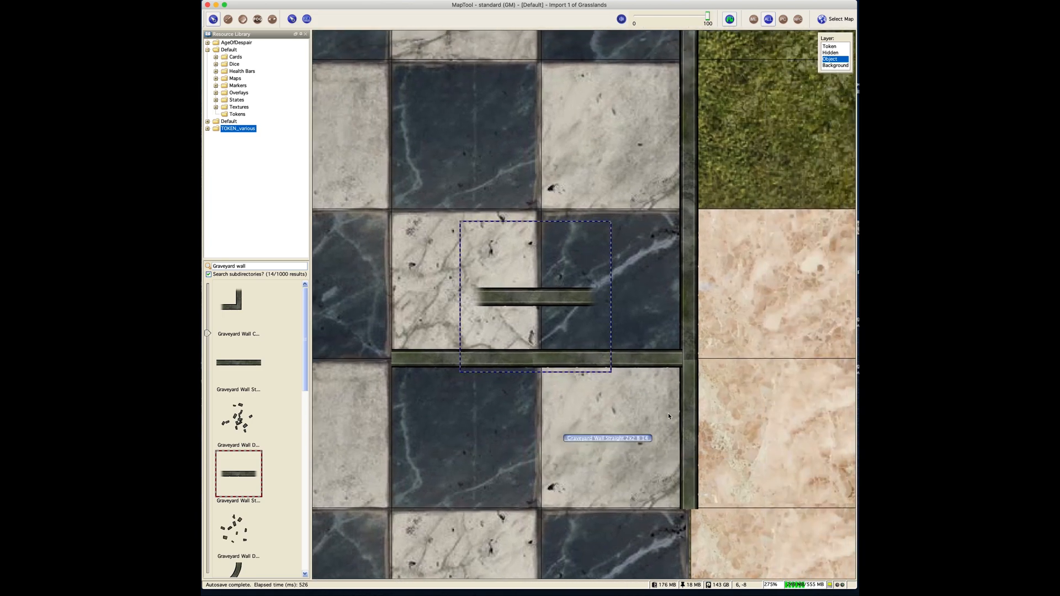
- Bring the outer vertical wall piece to the front where the horizontal wall meets it
left_click(693, 391)
left_click(671, 362)
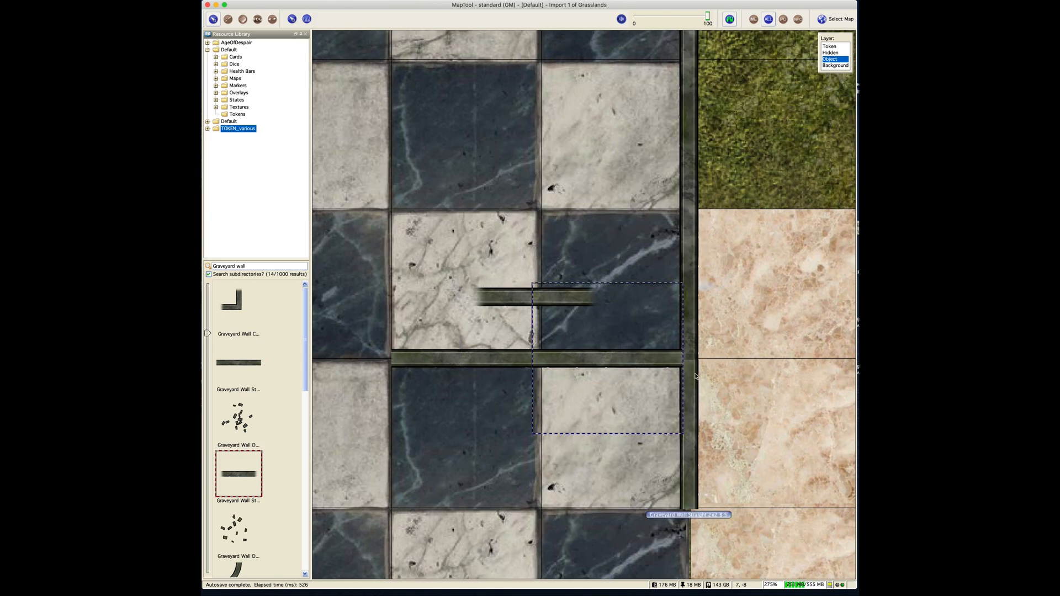
left_click(695, 302)
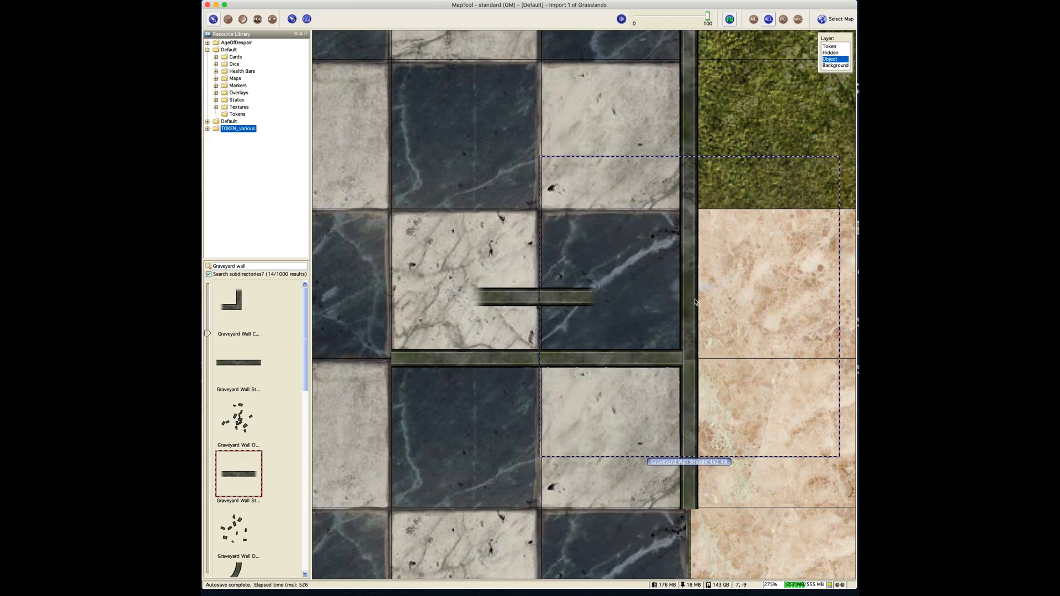
right_click(696, 302)
mouse_move(720, 344)
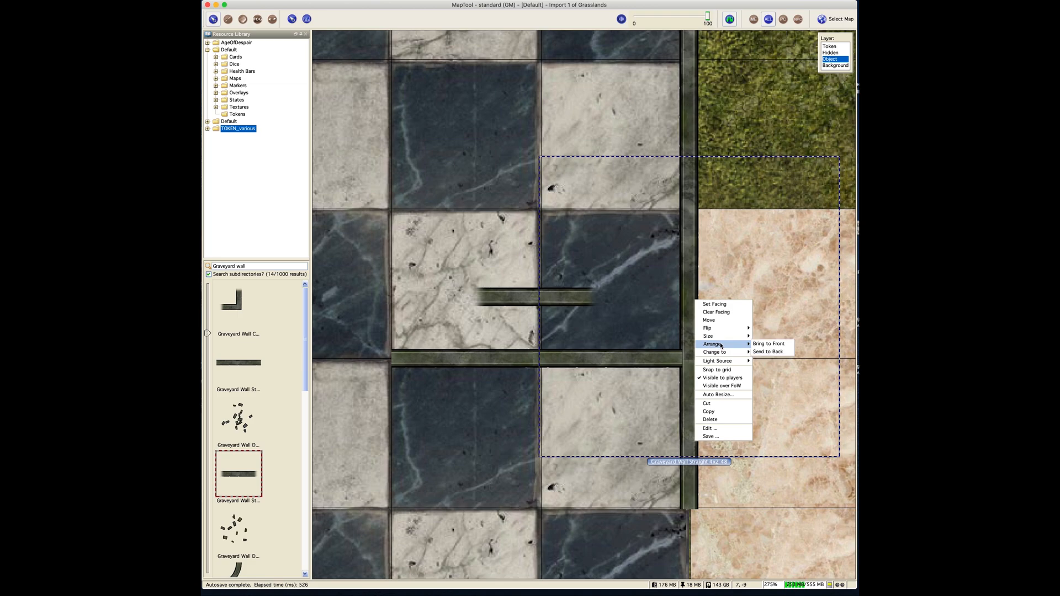
left_click(775, 344)
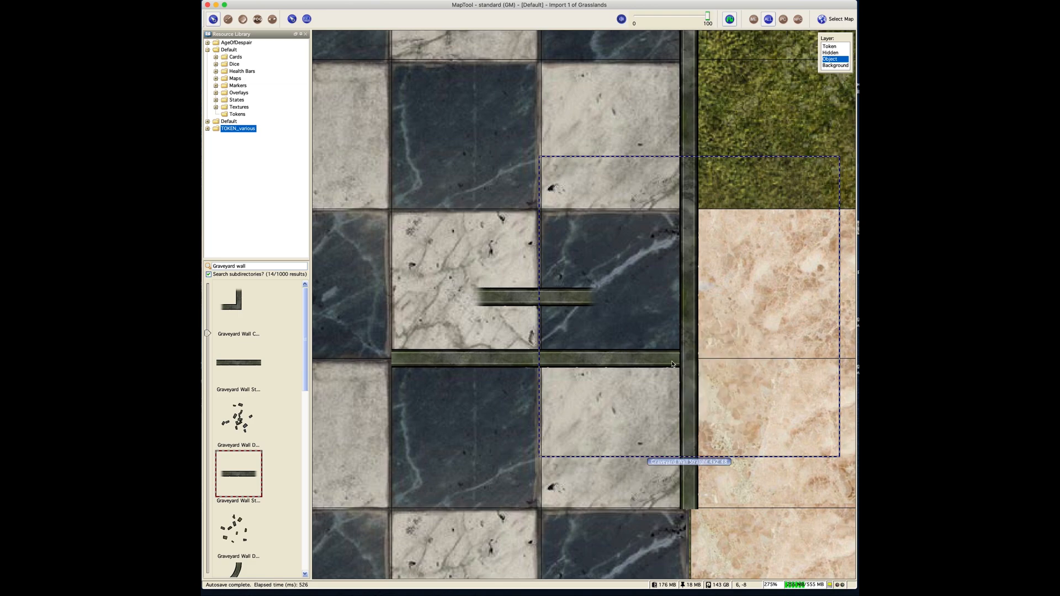
left_click(535, 367)
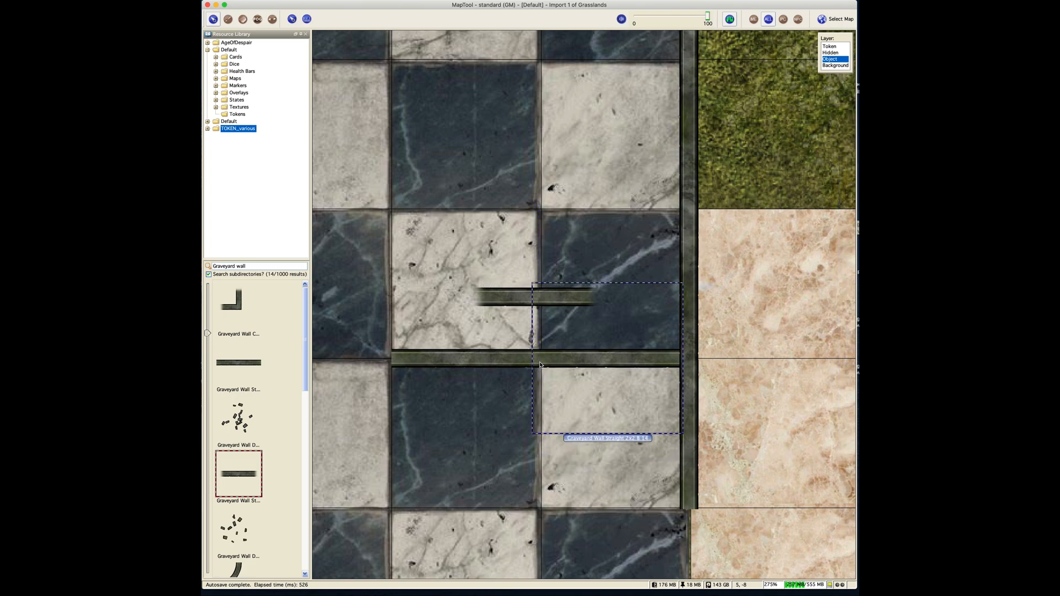
right_click(550, 365)
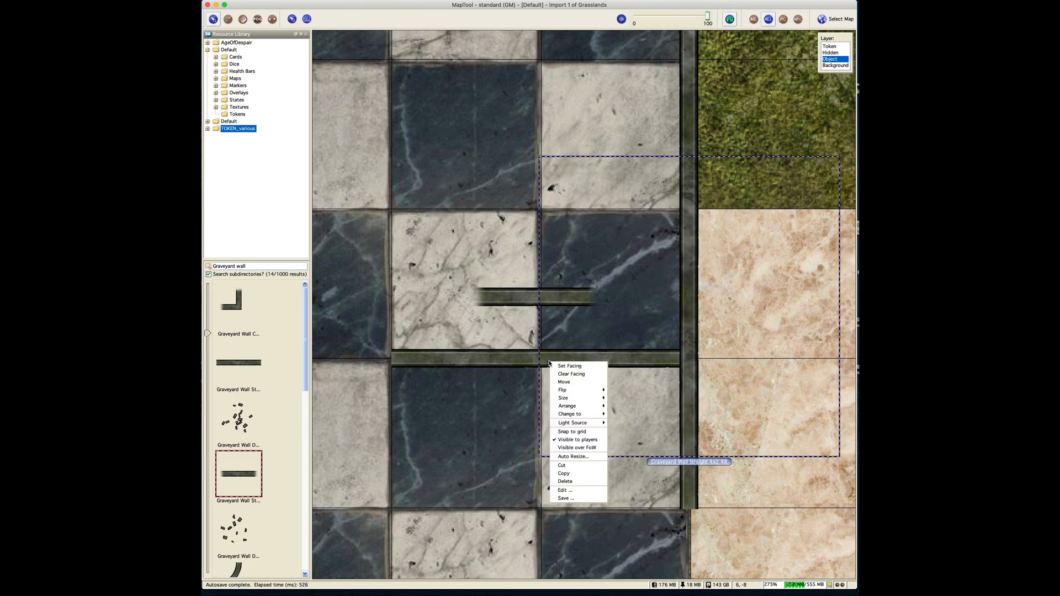
mouse_move(574, 408)
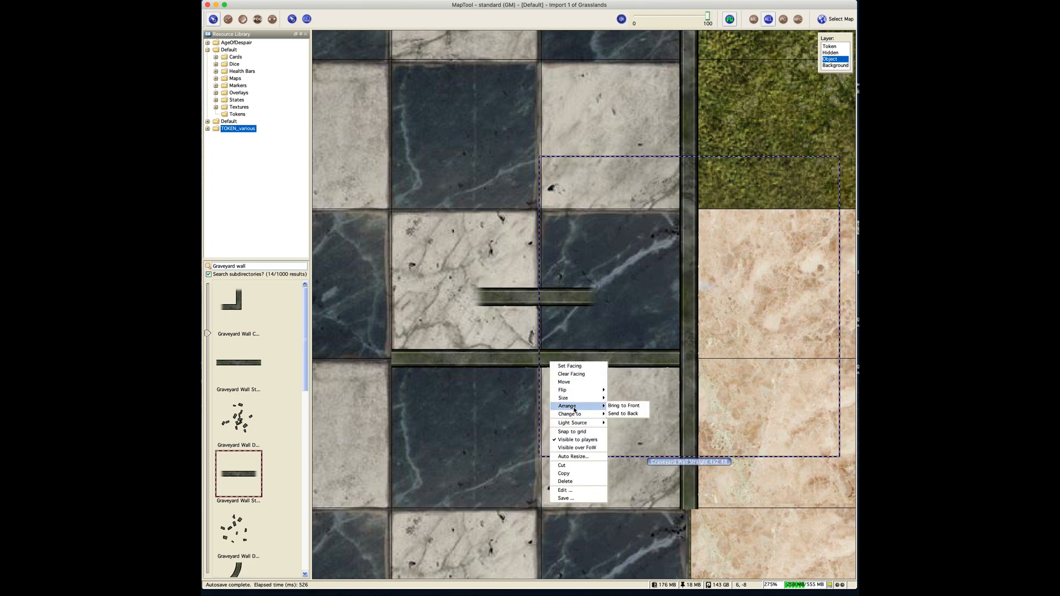
left_click(618, 406)
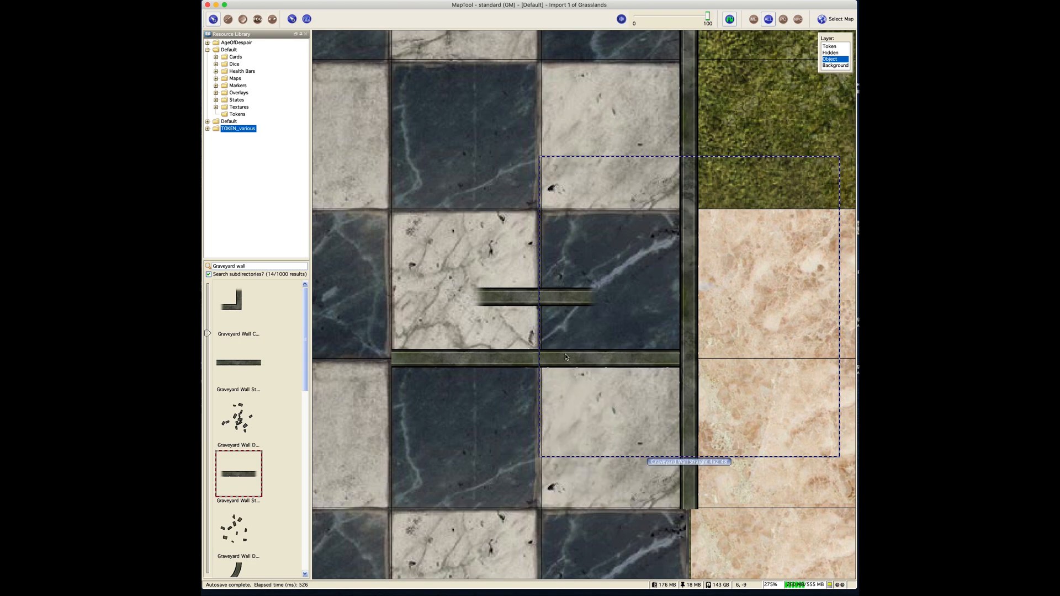
- Bring the horizontal wall segment that meets the outer wall to the front
left_click(540, 357)
right_click(537, 357)
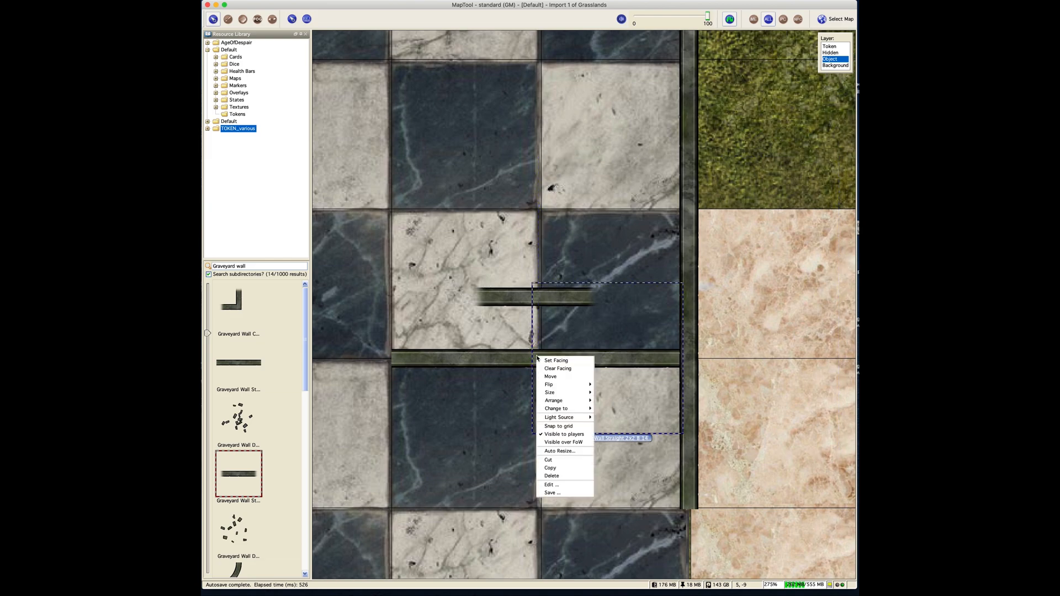
mouse_move(554, 400)
left_click(613, 401)
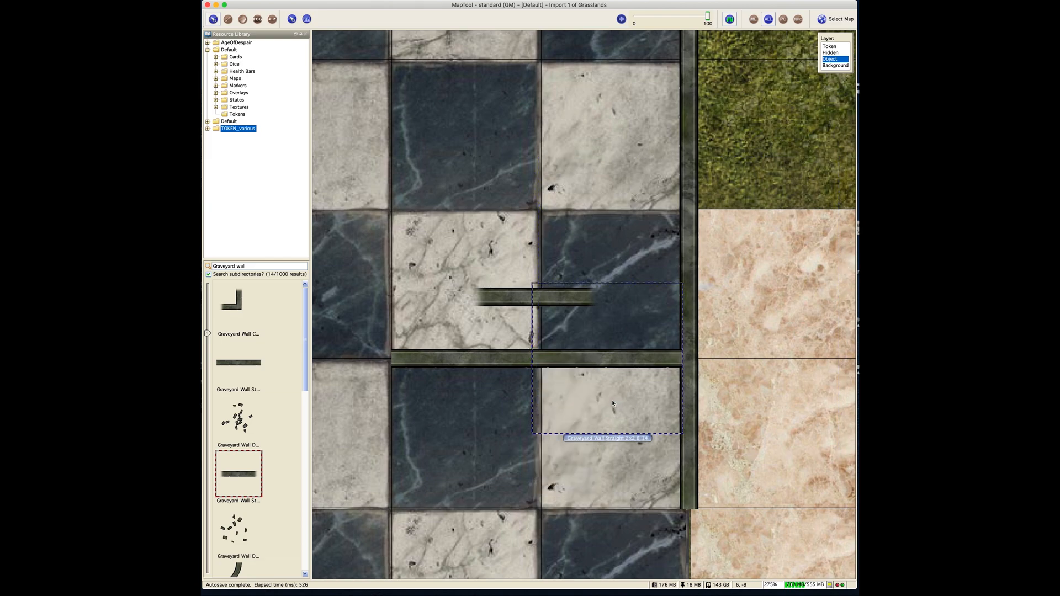
- Place the spare small wall piece over the joint between the two horizontal segments beside the outer wall
left_click(452, 466)
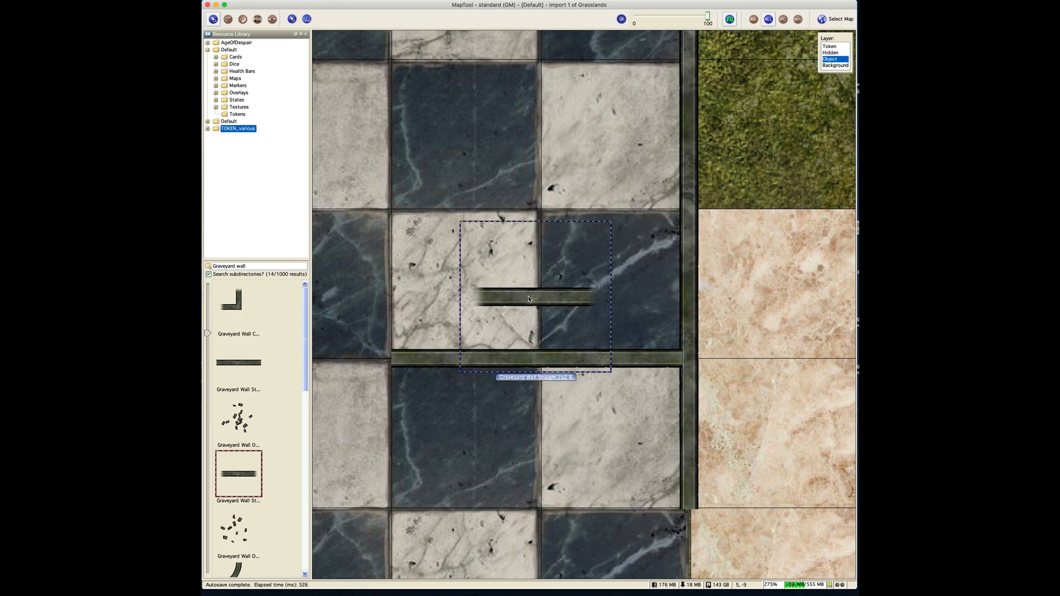
left_click_drag(536, 301, 611, 362)
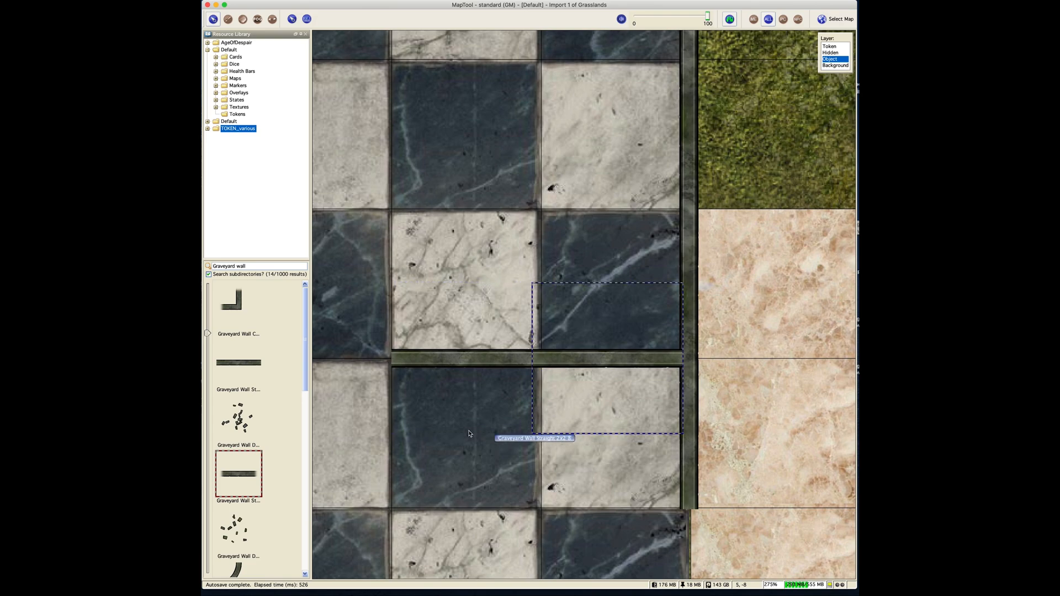
left_click(432, 449)
scroll(433, 424, "down", 13)
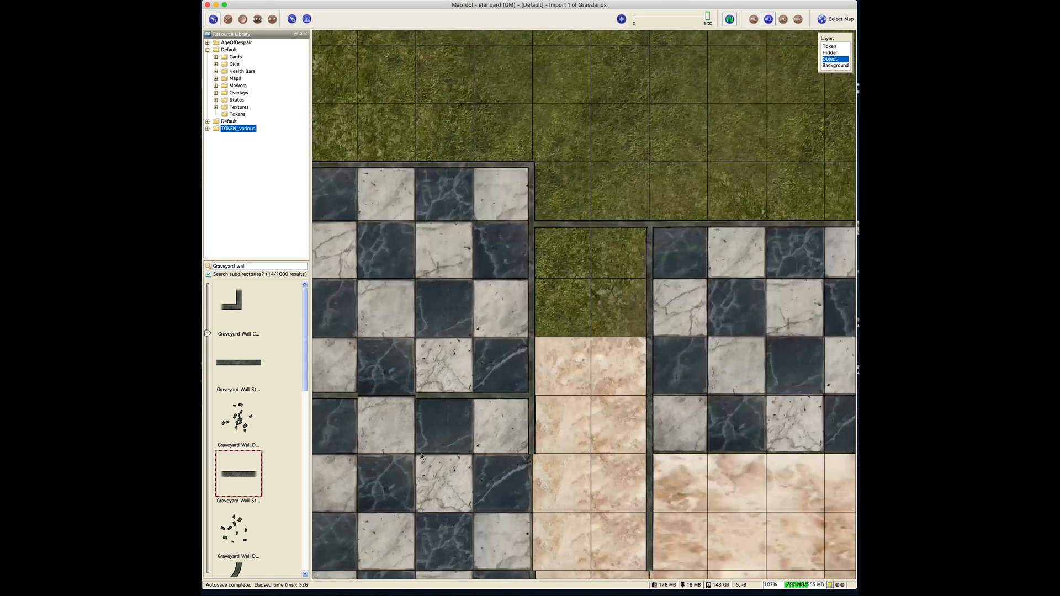
- On the Background layer, extend the two checkered marble tiles in the eastern room slightly so their lower edges meet the grid line
left_click_drag(413, 475, 631, 352)
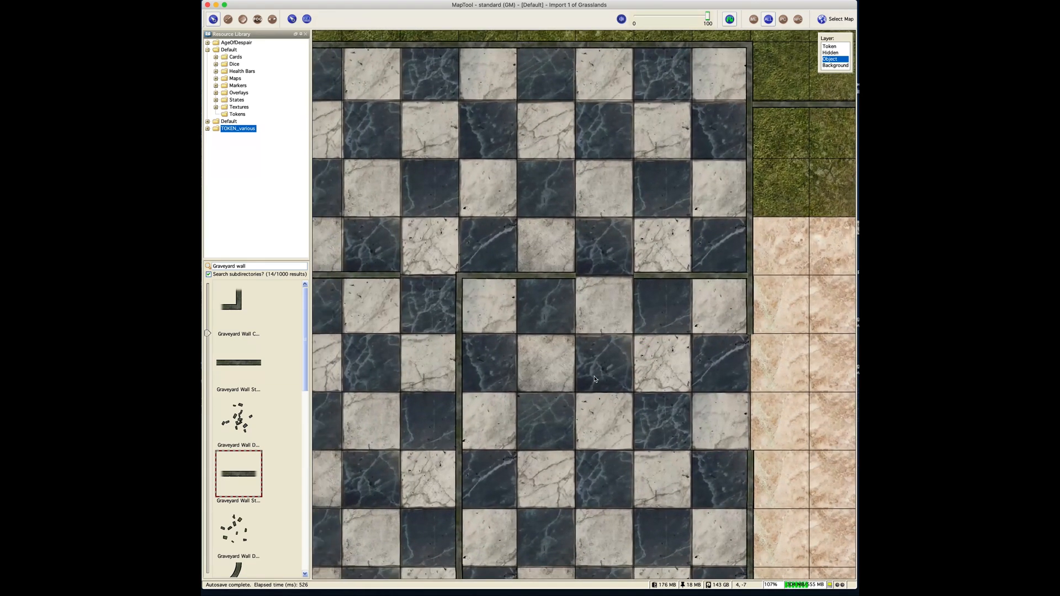
scroll(583, 381, "down", 3)
left_click_drag(589, 396, 473, 350)
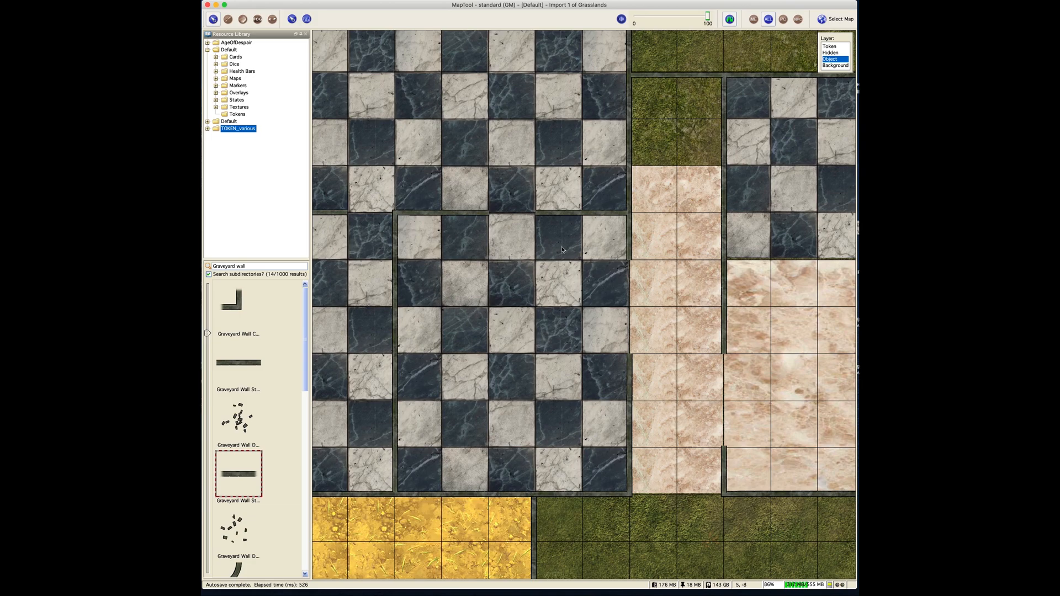
left_click_drag(681, 343, 516, 326)
left_click_drag(673, 325, 468, 314)
left_click_drag(604, 311, 595, 330)
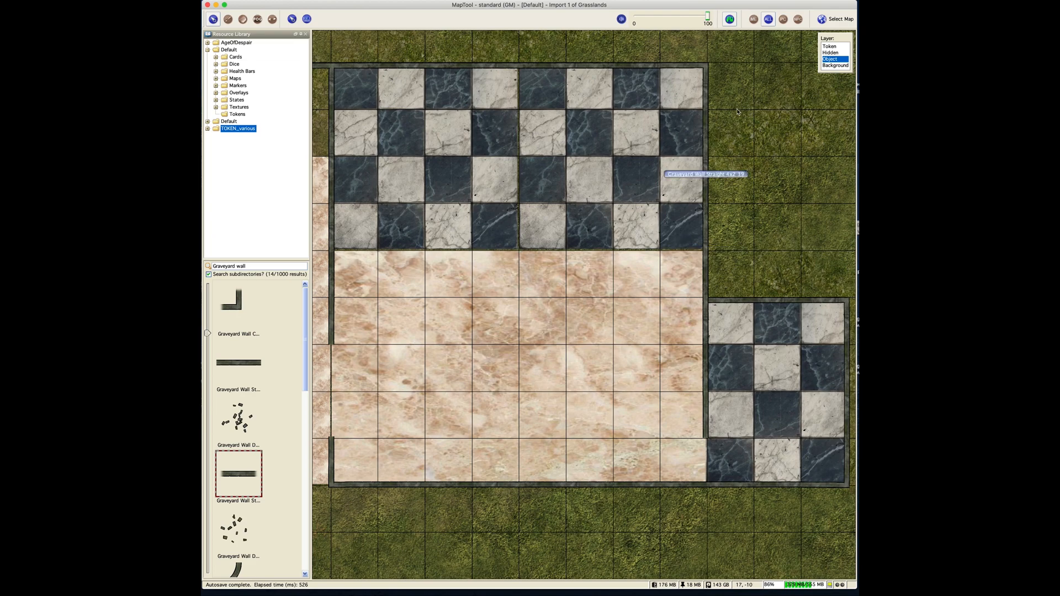
left_click(835, 65)
left_click(472, 207)
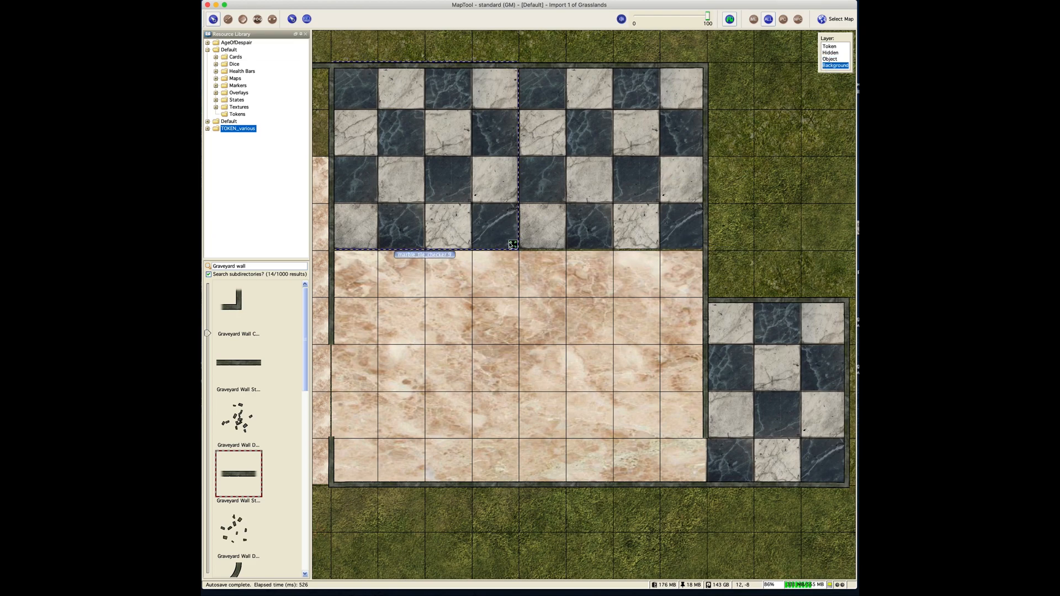
left_click_drag(516, 248, 702, 248)
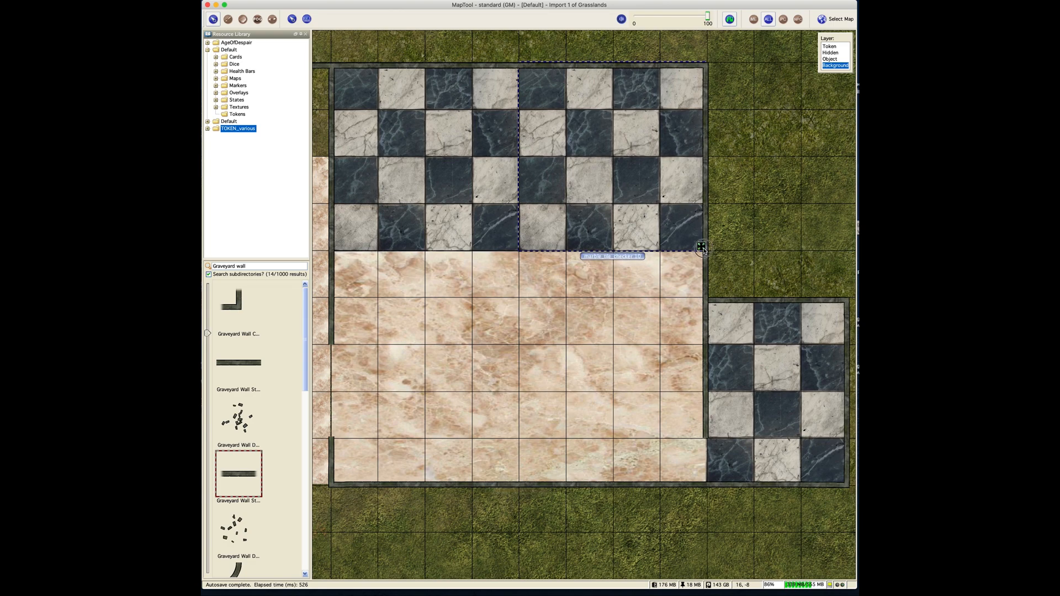
left_click(778, 228)
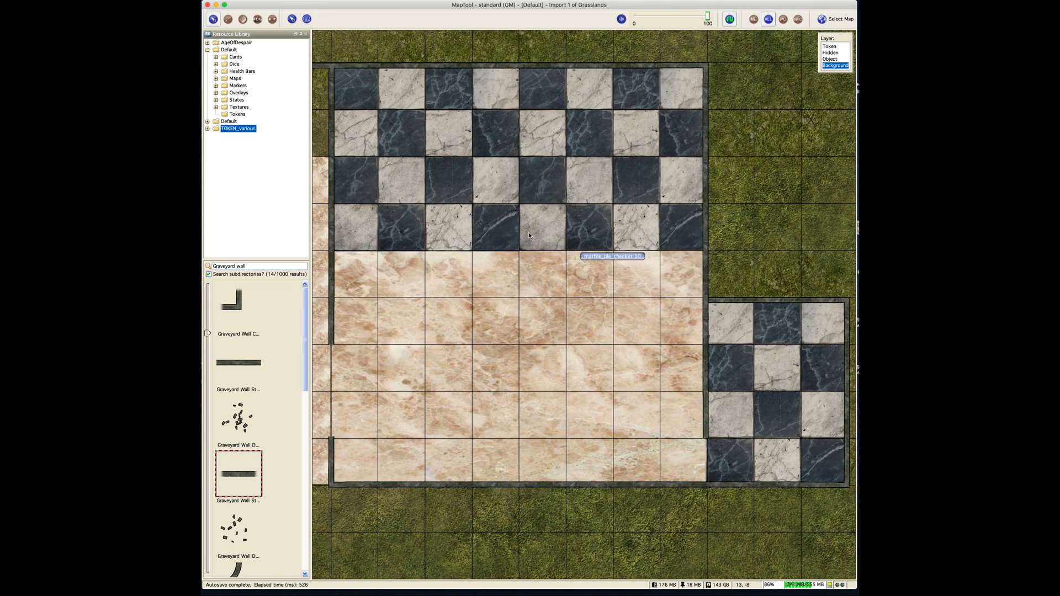
- On the Object layer, copy a straight piece of the eastern room's top wall onto the boundary between the checkered and beige floors
left_click(840, 59)
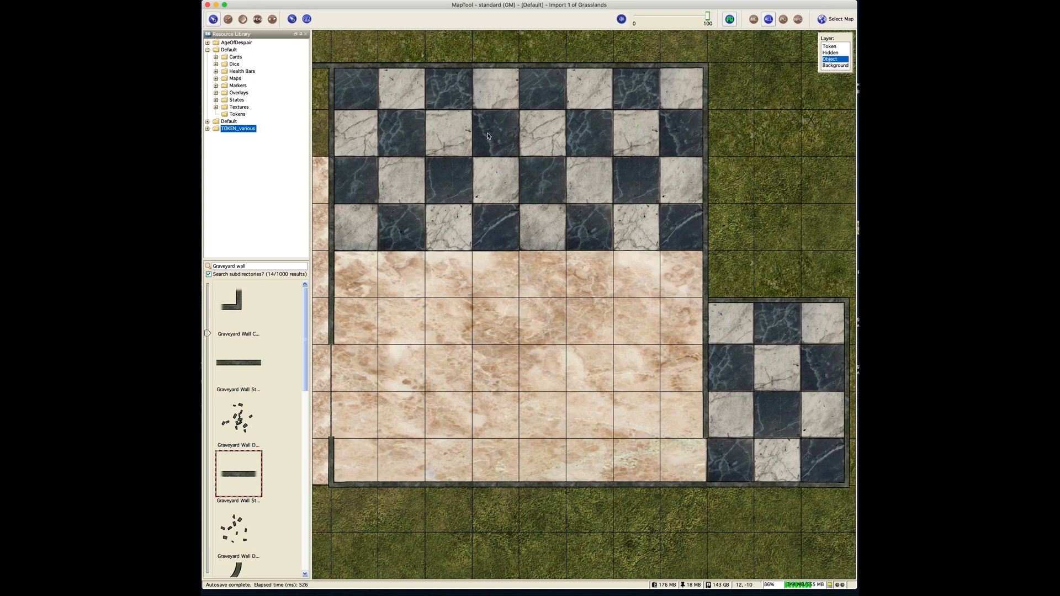
left_click_drag(354, 237, 384, 227)
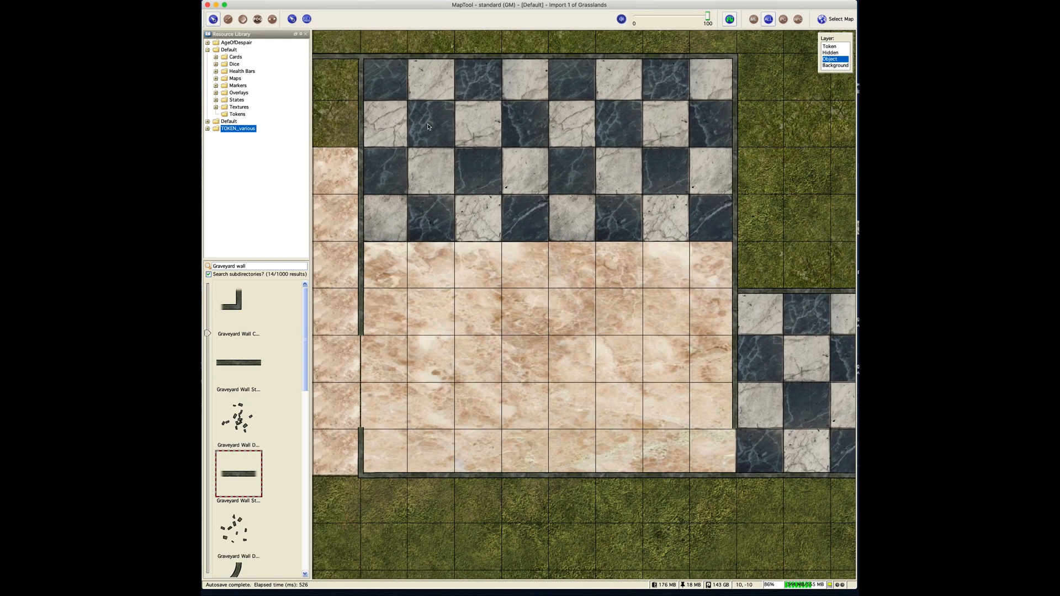
left_click(381, 60)
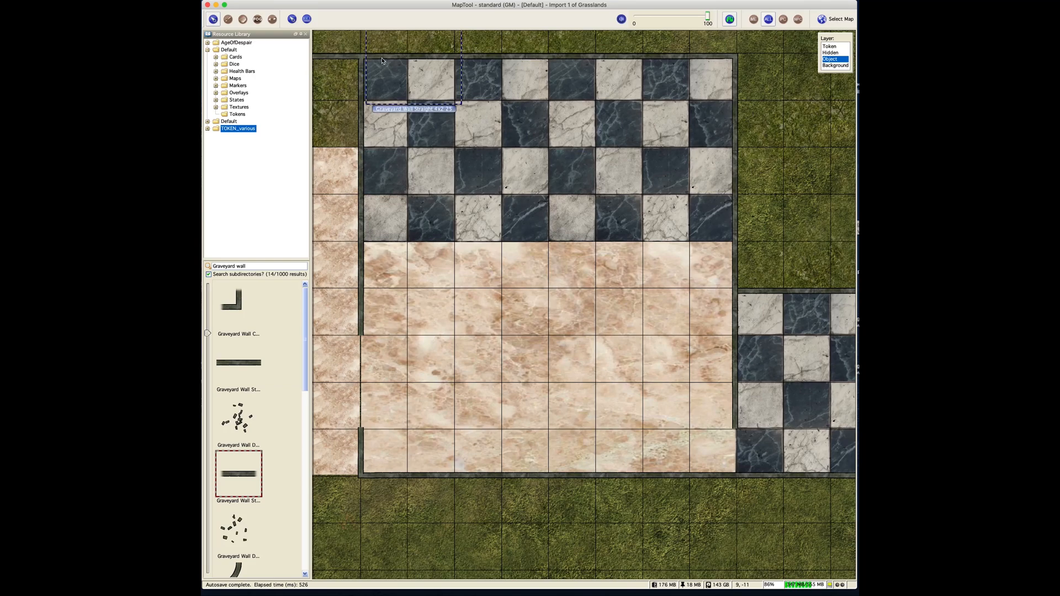
left_click_drag(382, 59, 453, 247)
left_click_drag(480, 296, 466, 251)
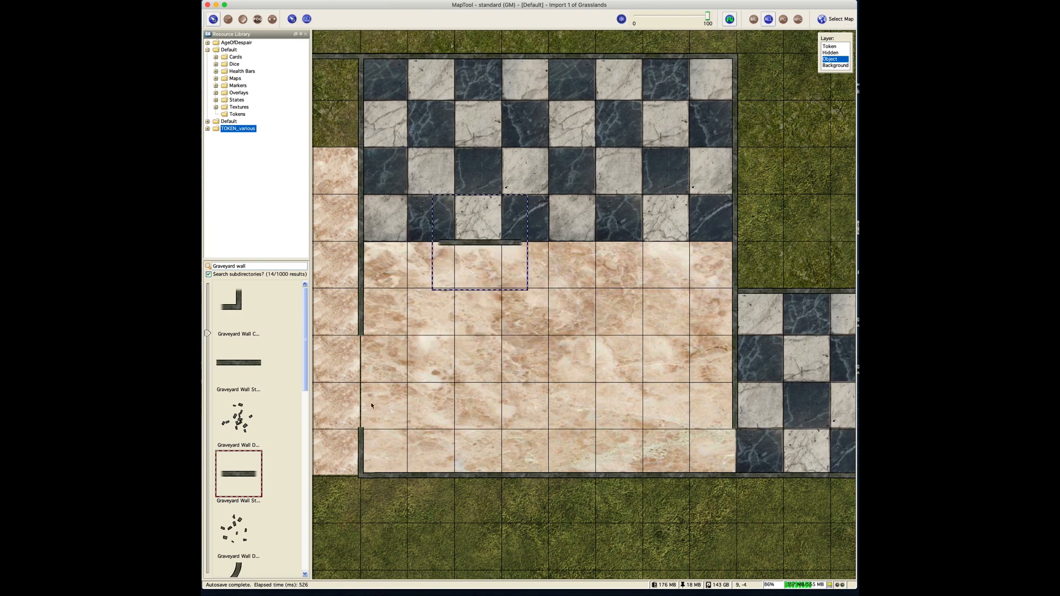
- Copy the short piece at the lower end of the room's west wall and place it horizontally at the west end of the floor boundary
left_click(362, 440)
left_click_drag(362, 440, 380, 245)
scroll(415, 246, "down", 1)
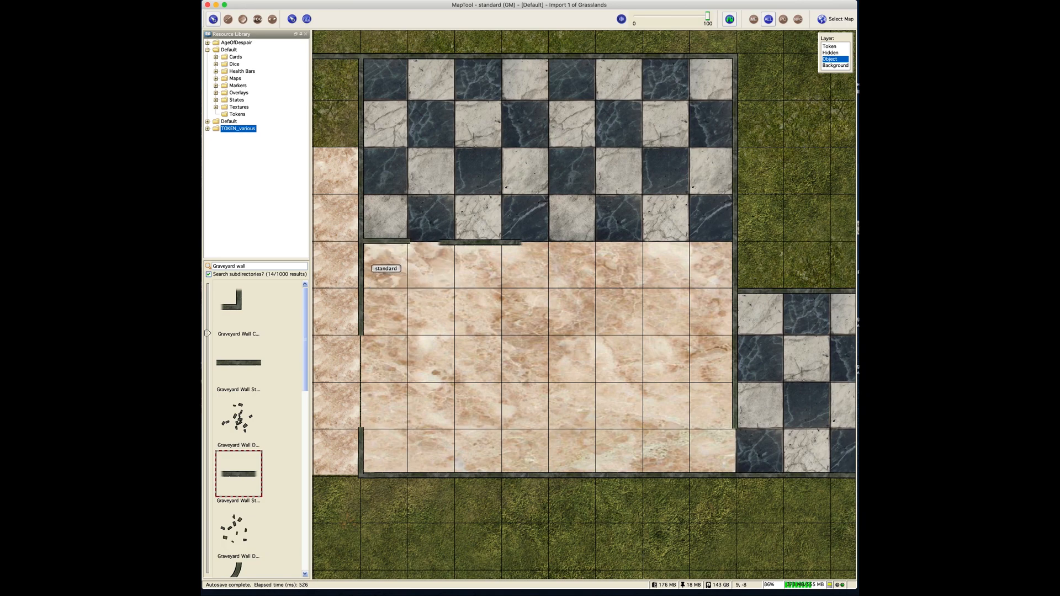
- Move the faded-end straight wall piece off the boundary between the checkered and beige floors, onto the beige floor below
scroll(380, 245, "down", 1)
scroll(380, 245, "up", 10)
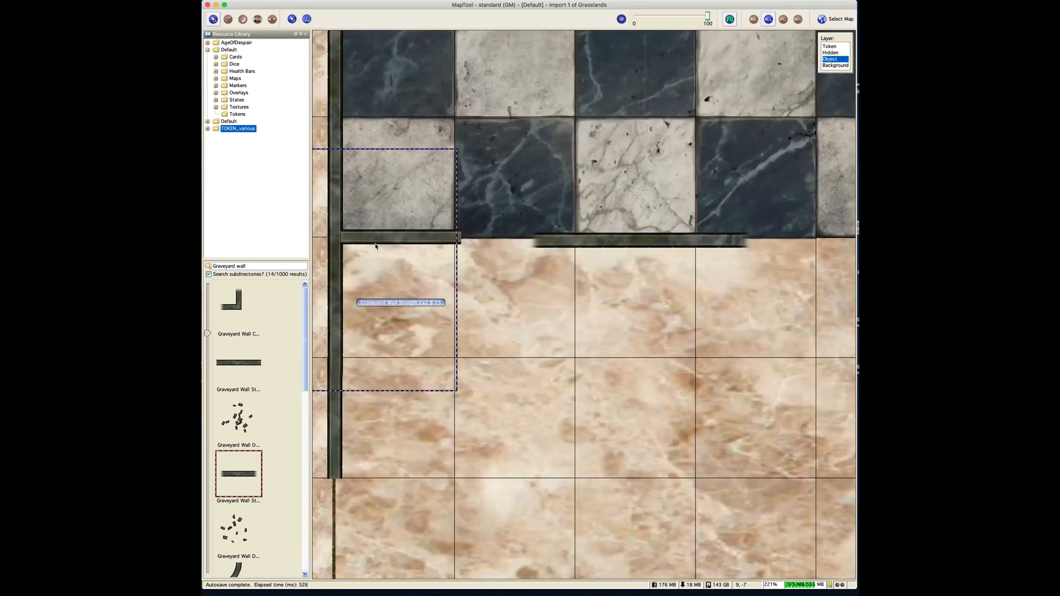
left_click(465, 249)
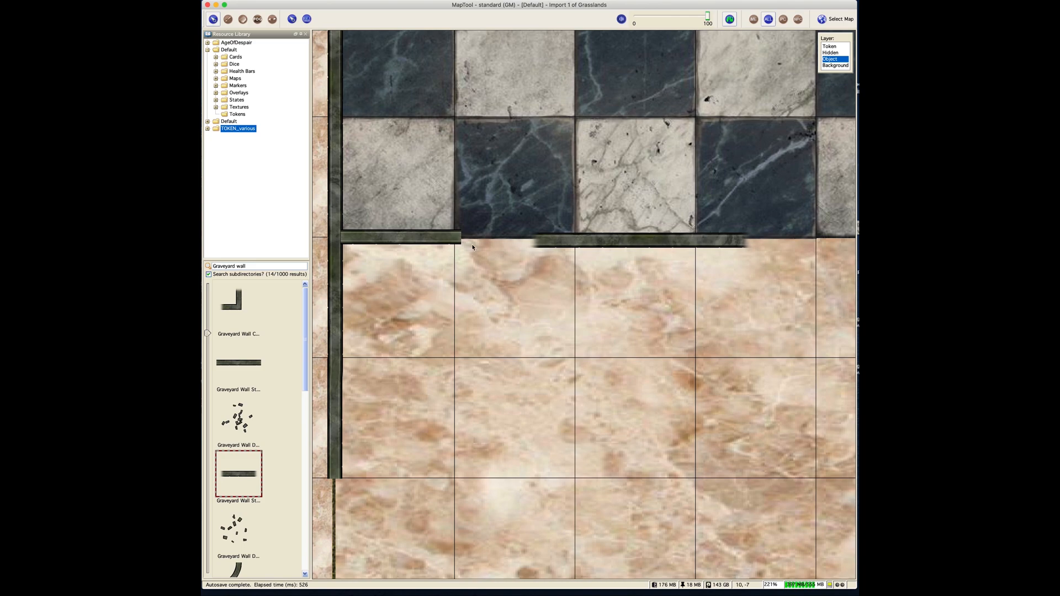
left_click_drag(640, 241, 653, 338)
- Copy the short wall piece at the west end of the floor boundary and align the copy directly east of it
left_click(439, 242)
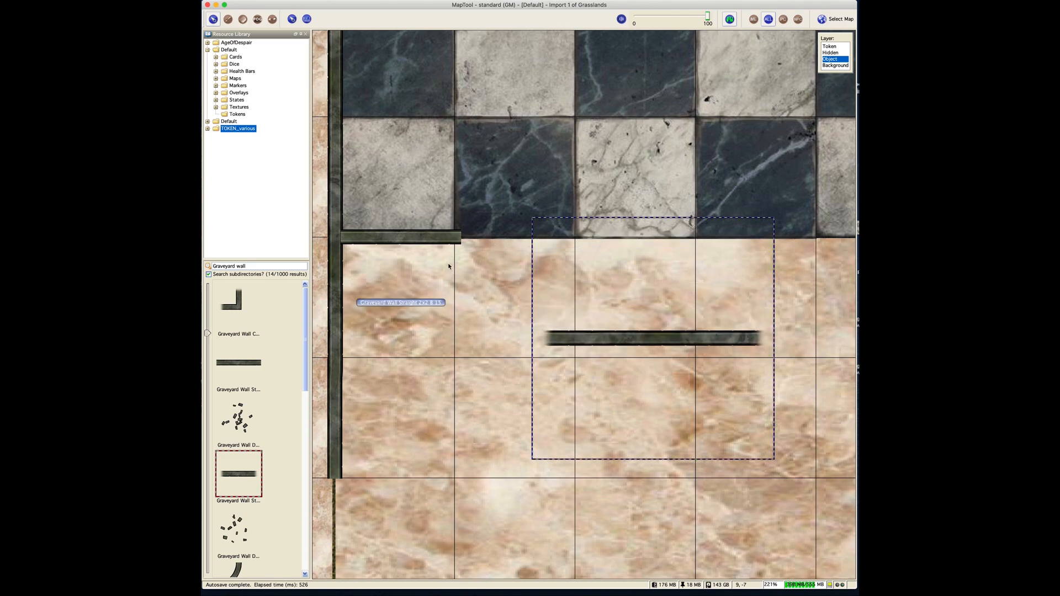
left_click(522, 262)
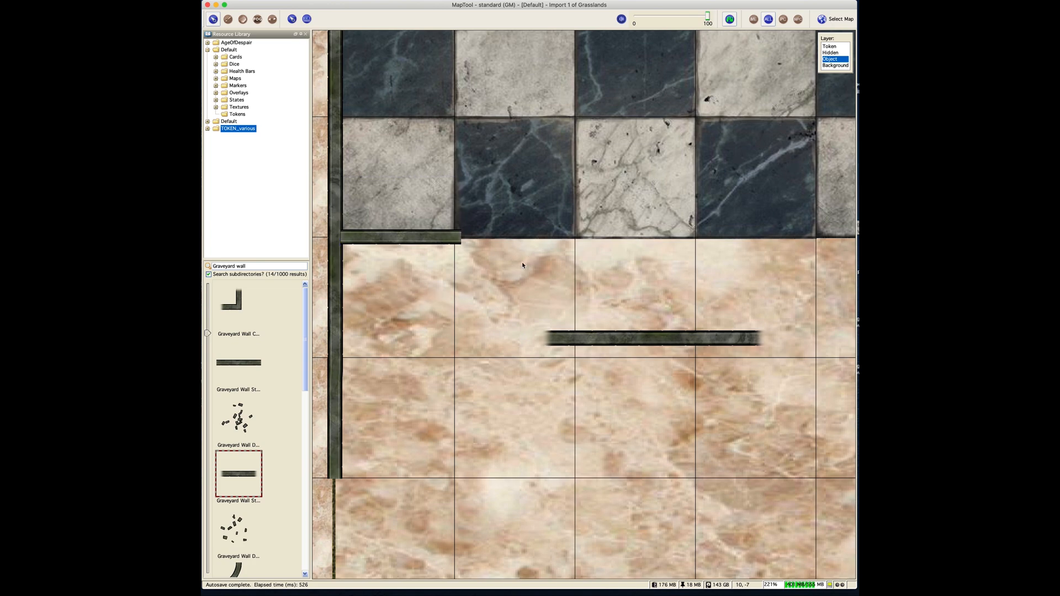
key("super+v")
left_click_drag(553, 319, 485, 233)
left_click(445, 377)
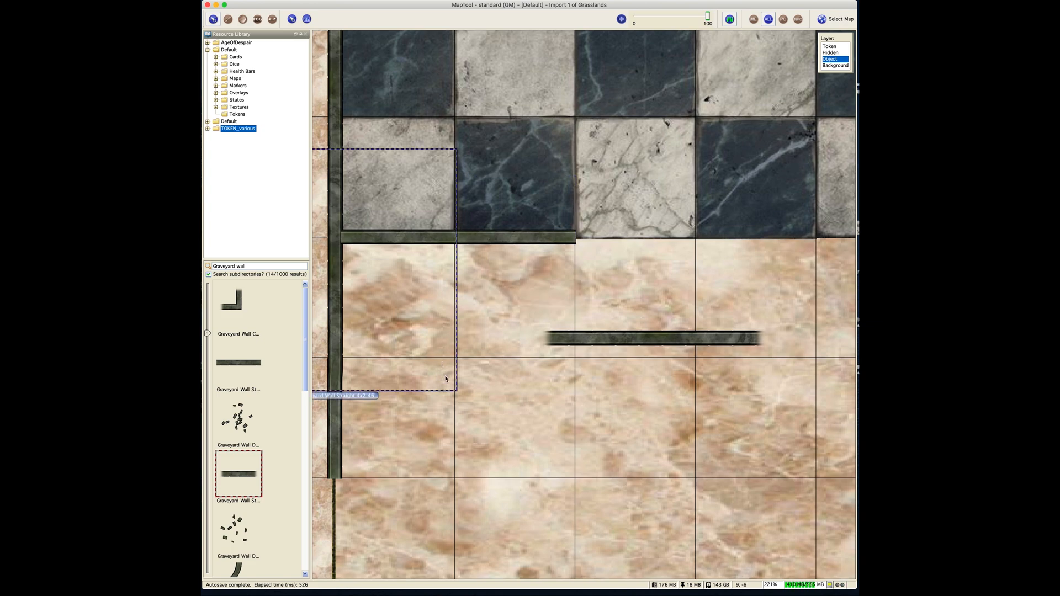
- Add a Graveyard Wall Straight piece, bring it to front, shrink it to one grid square and cover the joint between the two short segments
left_click(539, 466)
left_click_drag(251, 473, 449, 379)
right_click(450, 380)
mouse_move(469, 421)
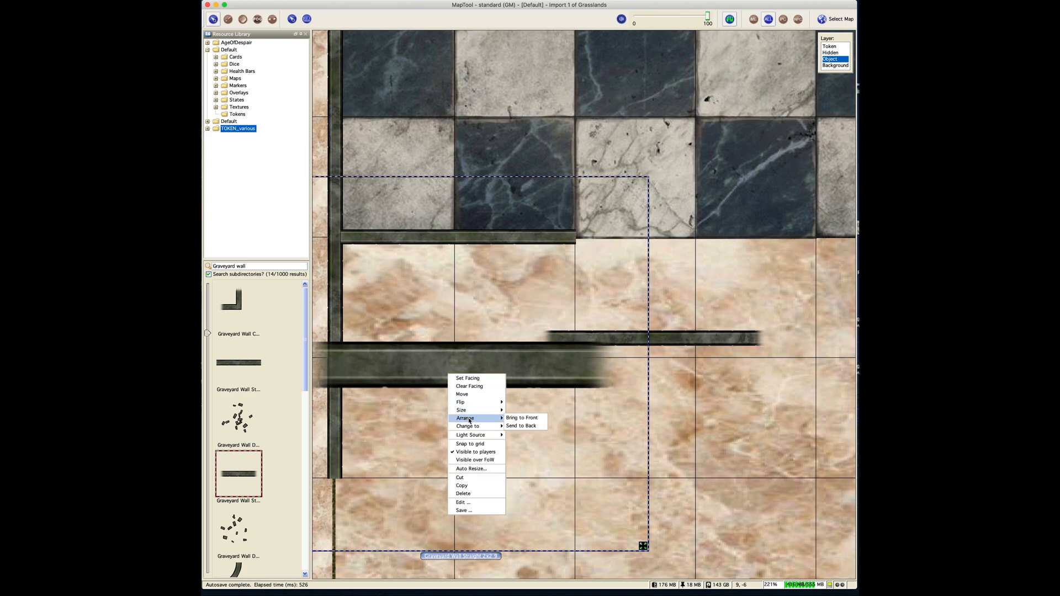
left_click(509, 419)
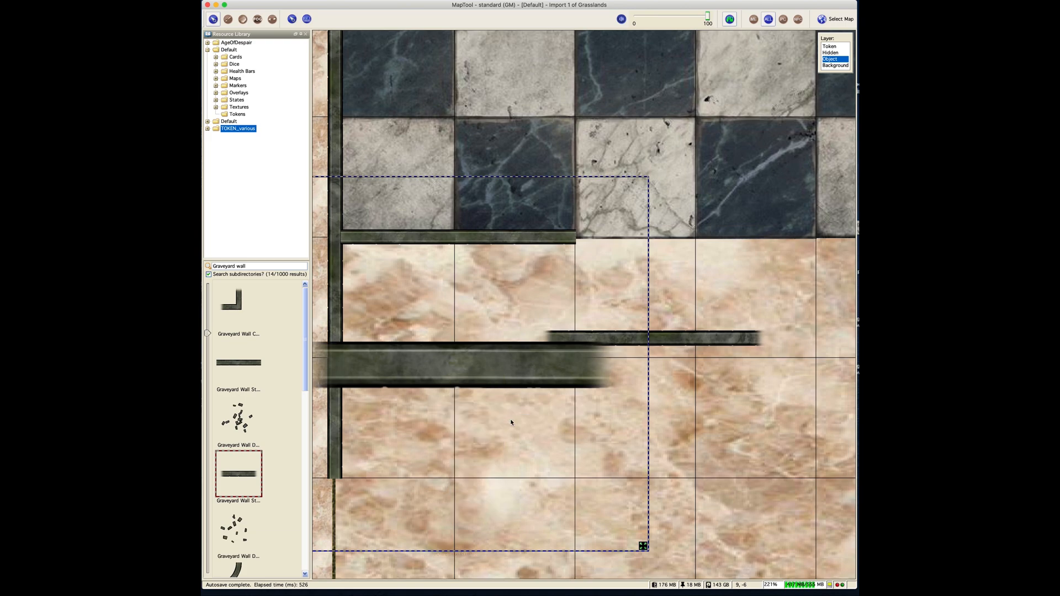
right_click(439, 367)
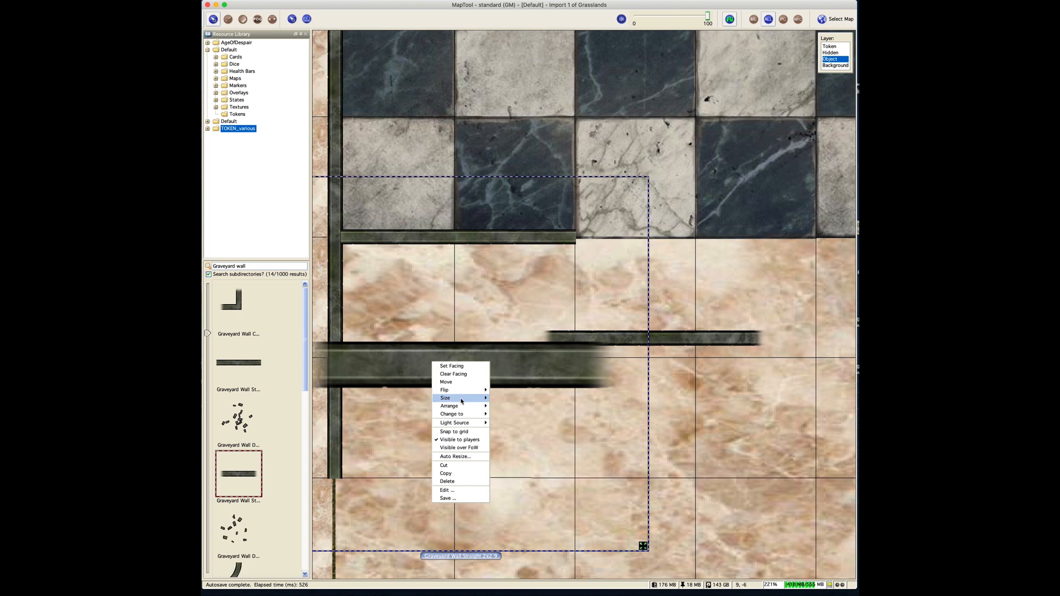
mouse_move(466, 400)
left_click(504, 446)
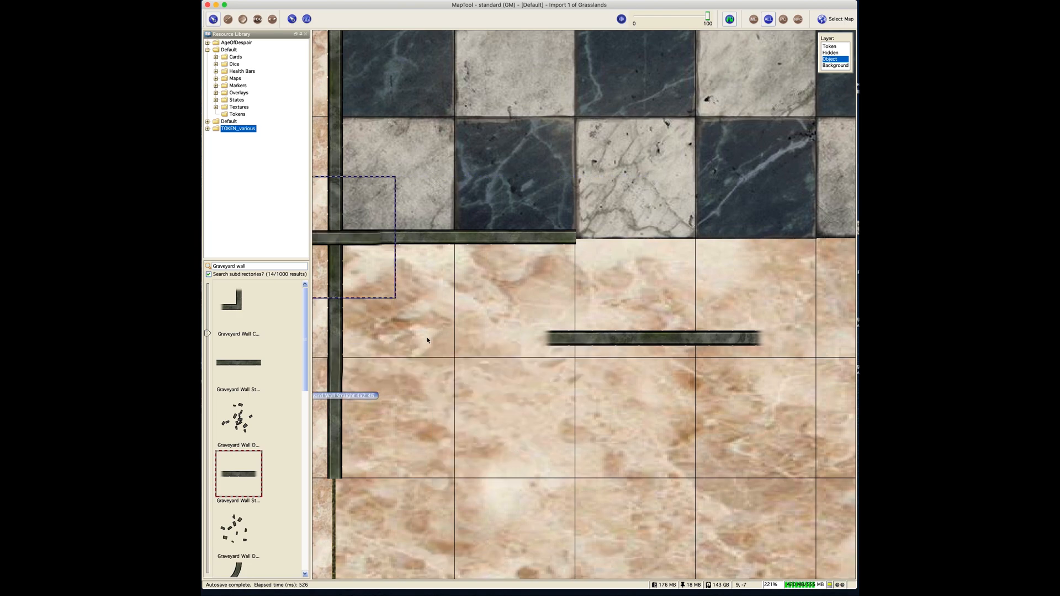
left_click_drag(332, 239, 440, 236)
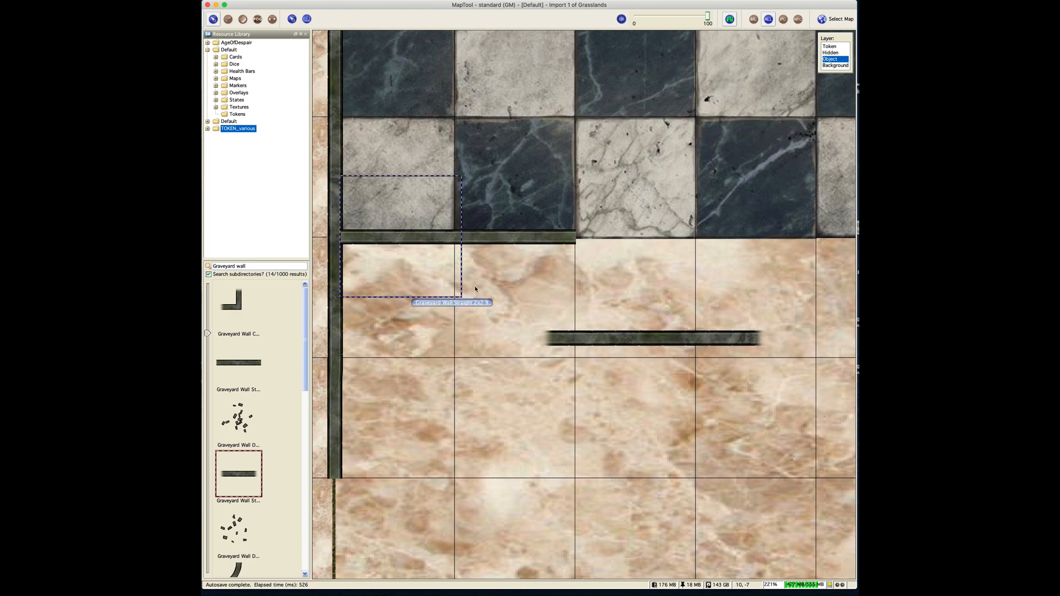
left_click(509, 411)
- Add another copy of the short wall piece along the floor boundary, leaving a one-square gap east of the existing segments
left_click_drag(652, 422, 522, 435)
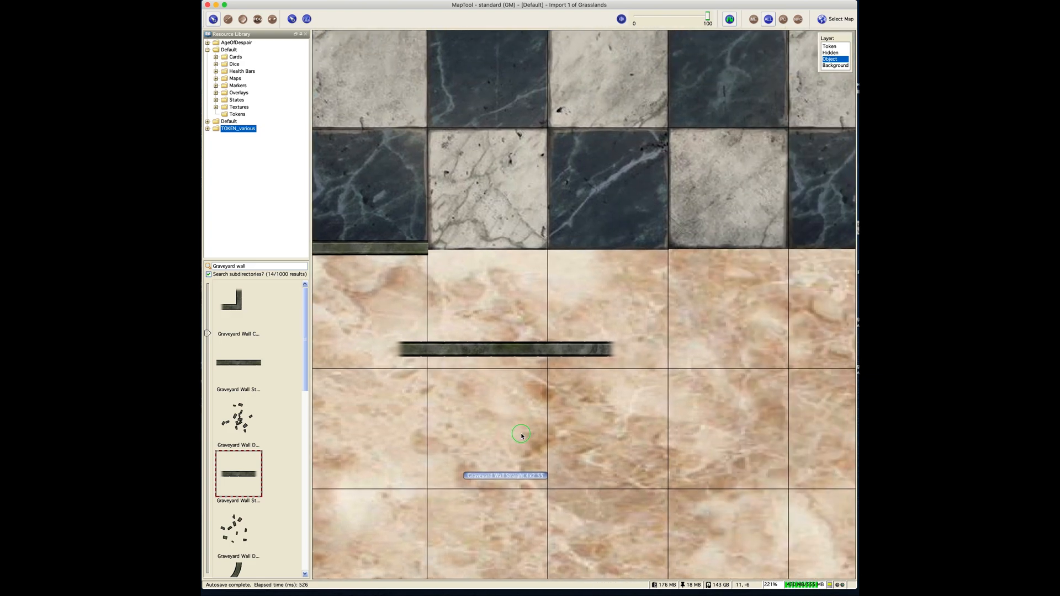
left_click(420, 253)
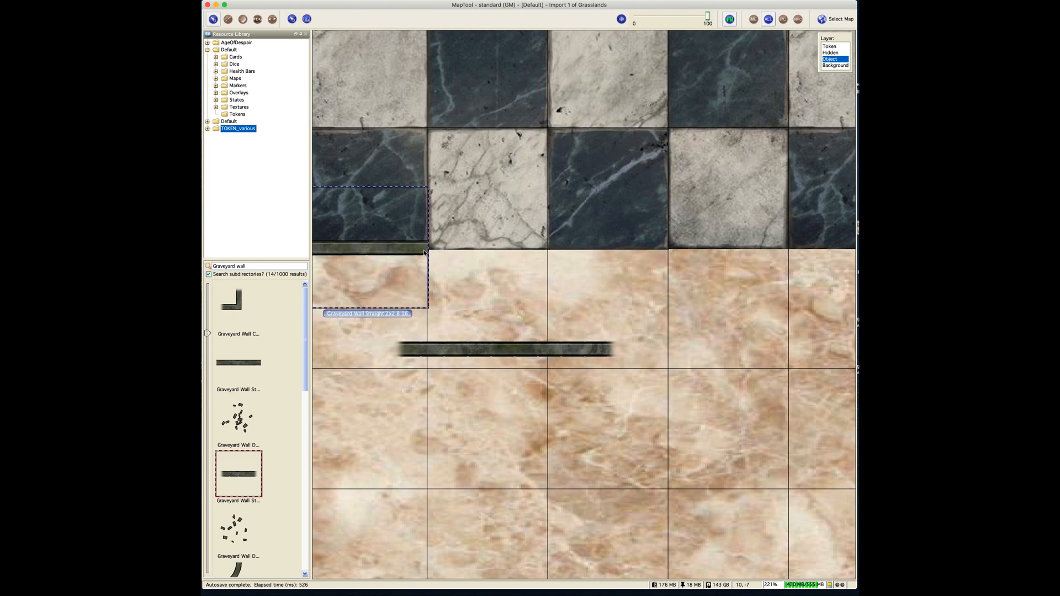
left_click(611, 277)
key("super+v")
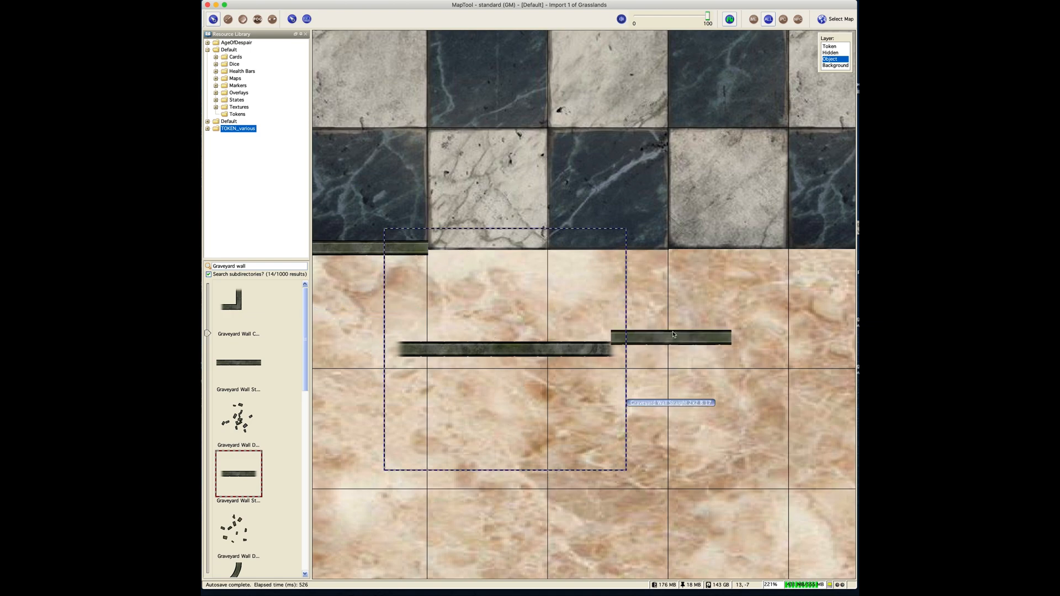
left_click_drag(673, 335, 608, 244)
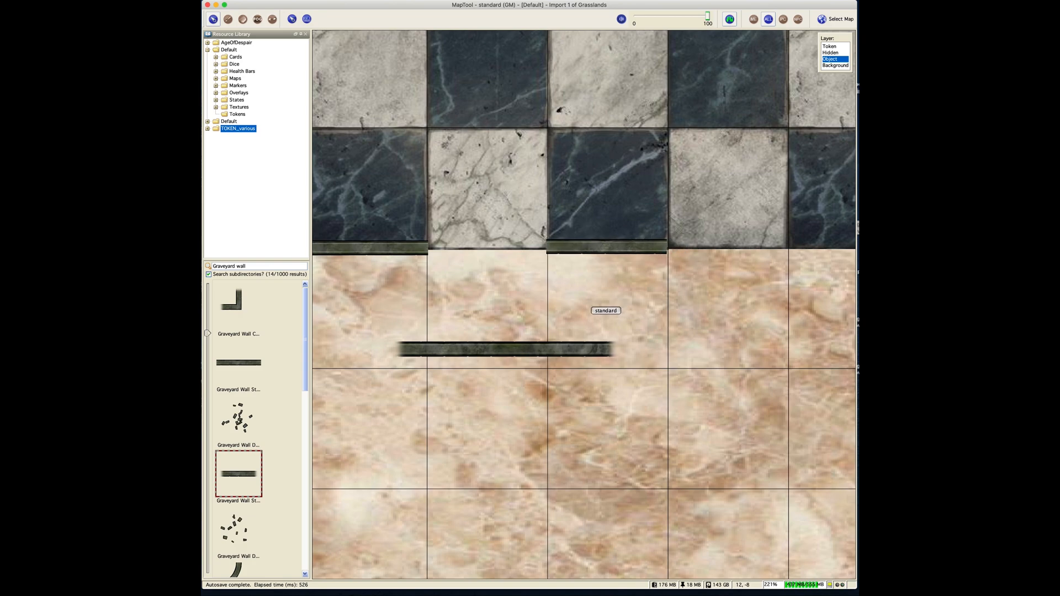
left_click_drag(608, 243, 609, 245)
- Extend the wall east of the gap by one square with another copy of the short piece
left_click(735, 291)
left_click_drag(732, 302, 519, 252)
left_click(474, 278)
key("super+c")
key("super+v")
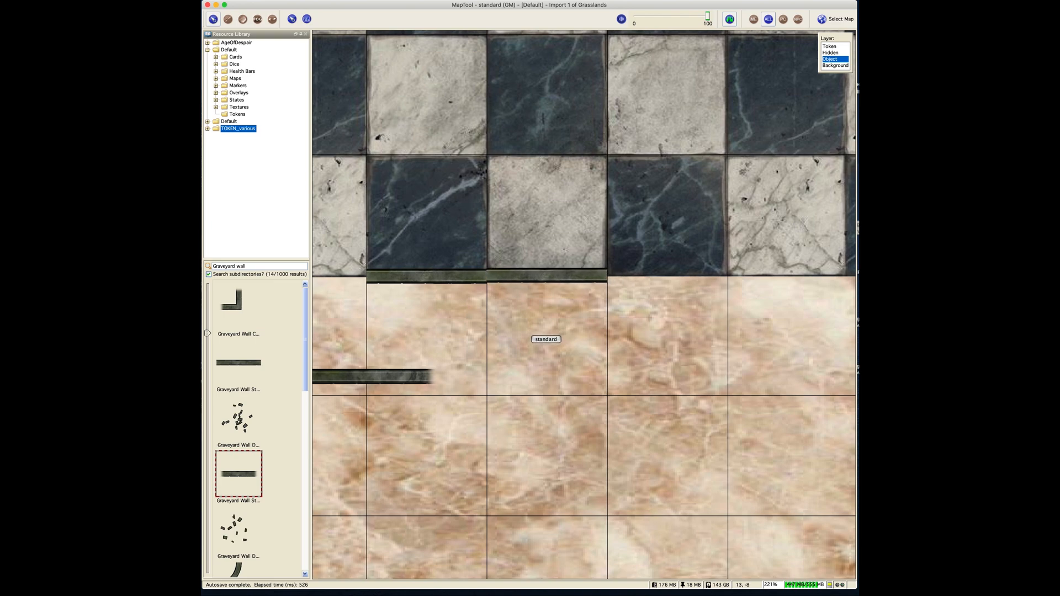
left_click_drag(519, 251, 519, 253)
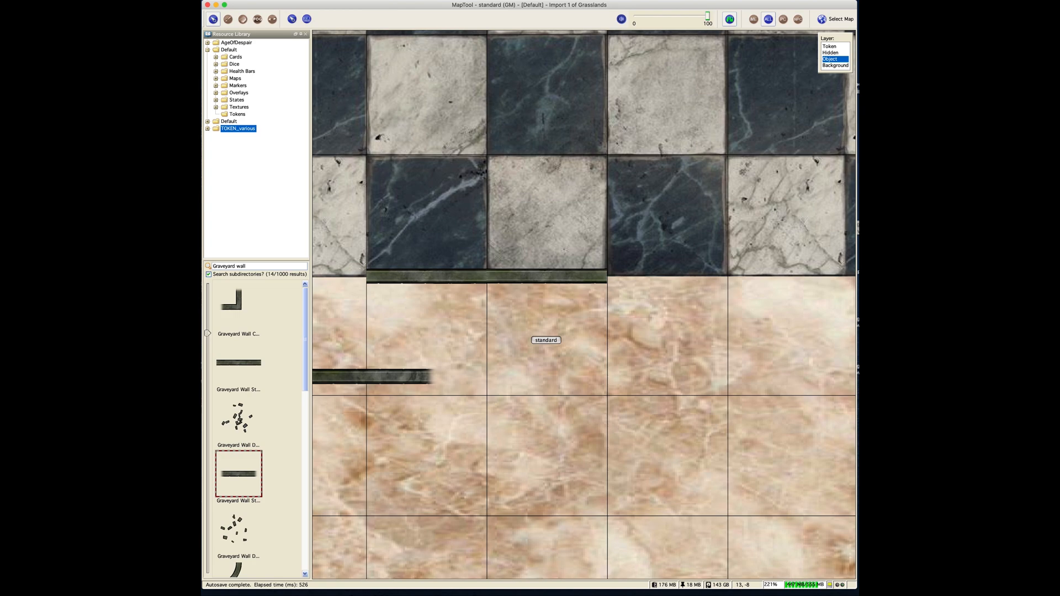
- Set the easternmost short piece aside and place a Graveyard Wall Corner, shrunk to one grid square, at the remaining segment's east end
left_click_drag(519, 253, 525, 331)
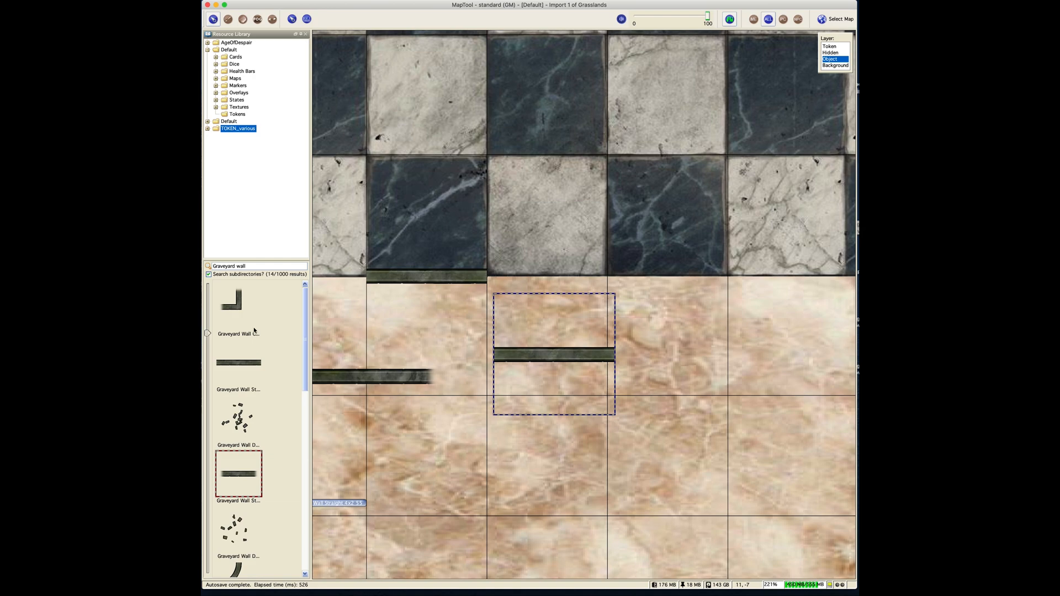
left_click_drag(241, 308, 585, 251)
right_click(631, 300)
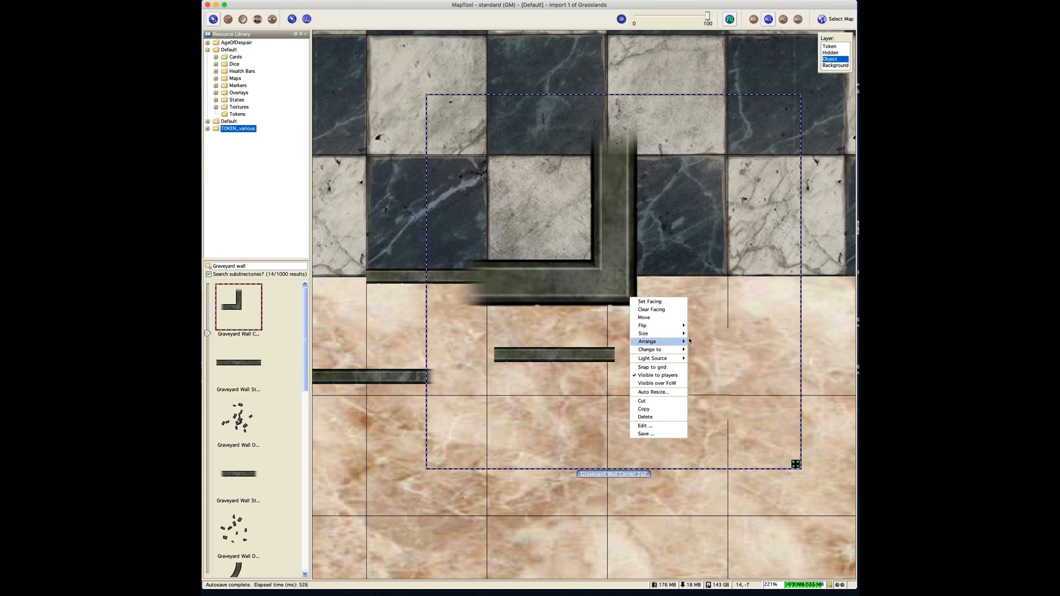
mouse_move(654, 334)
left_click(706, 378)
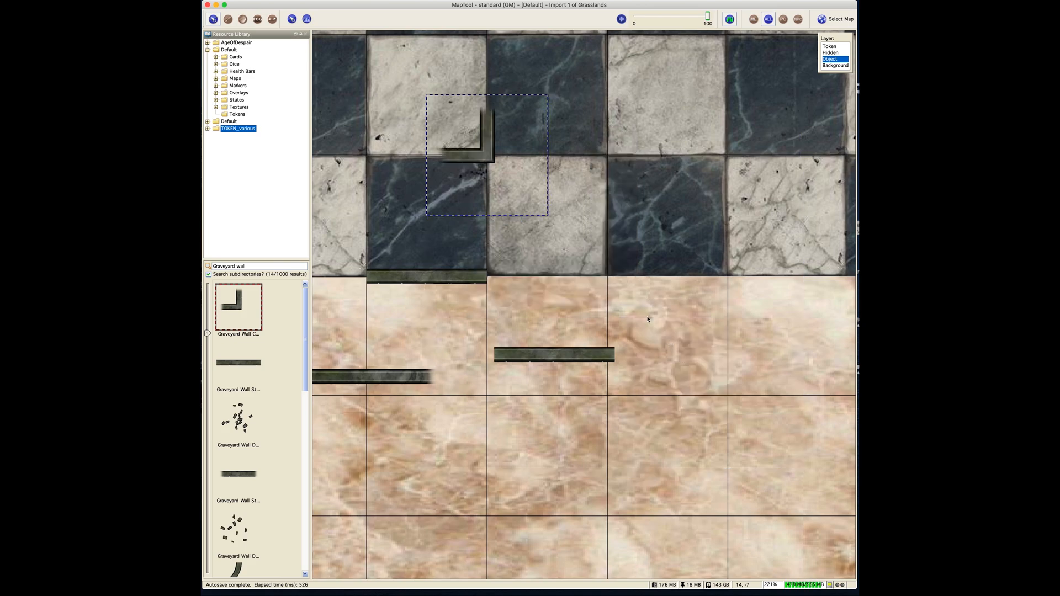
left_click_drag(508, 165, 510, 259)
- Bring the short straight segment west of the corner piece to the front
left_click(417, 277)
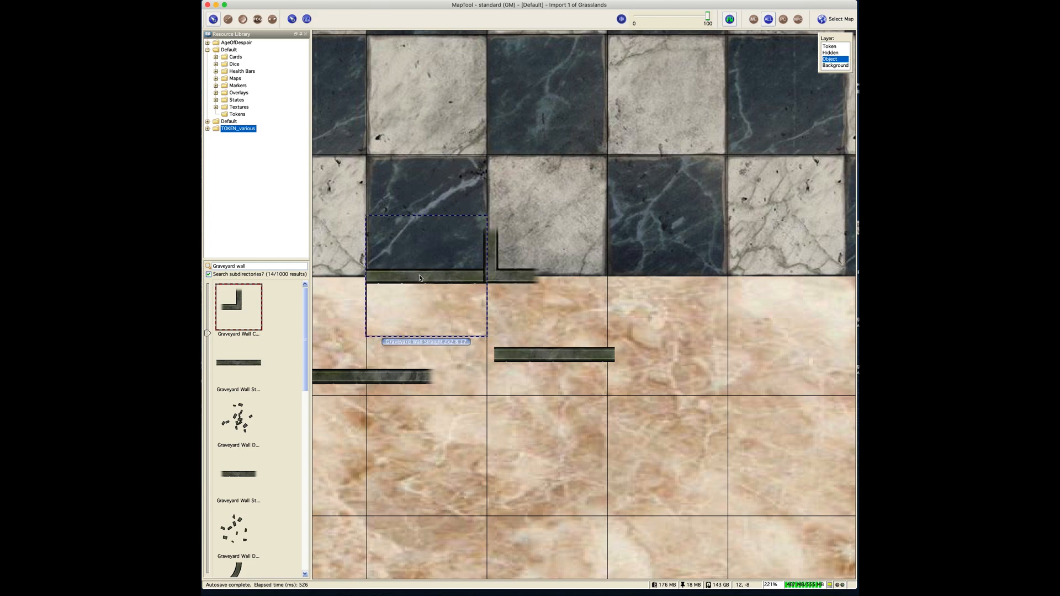
right_click(420, 277)
mouse_move(448, 321)
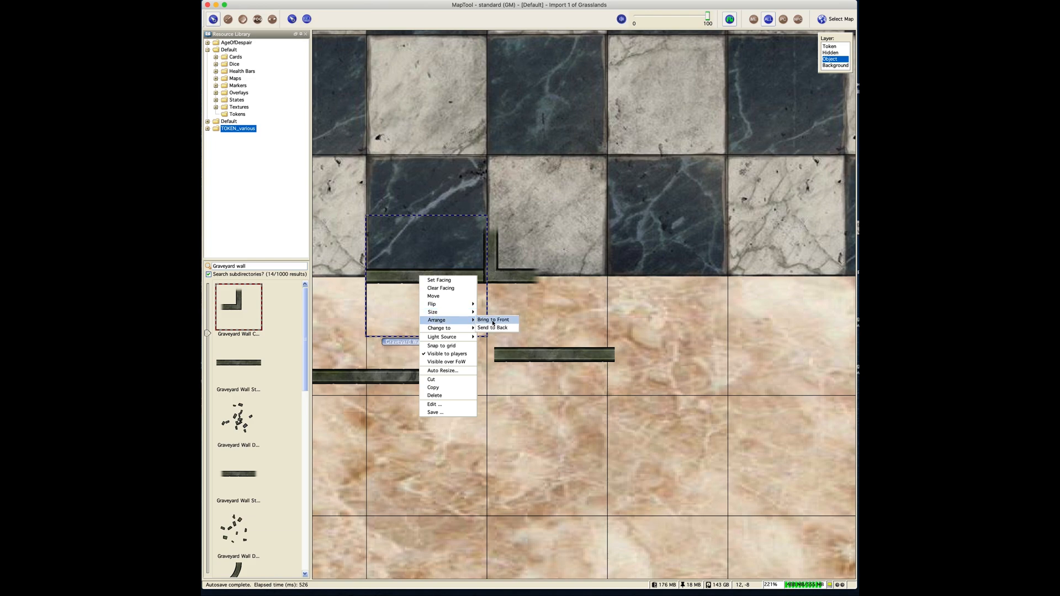
left_click(493, 320)
left_click(509, 289)
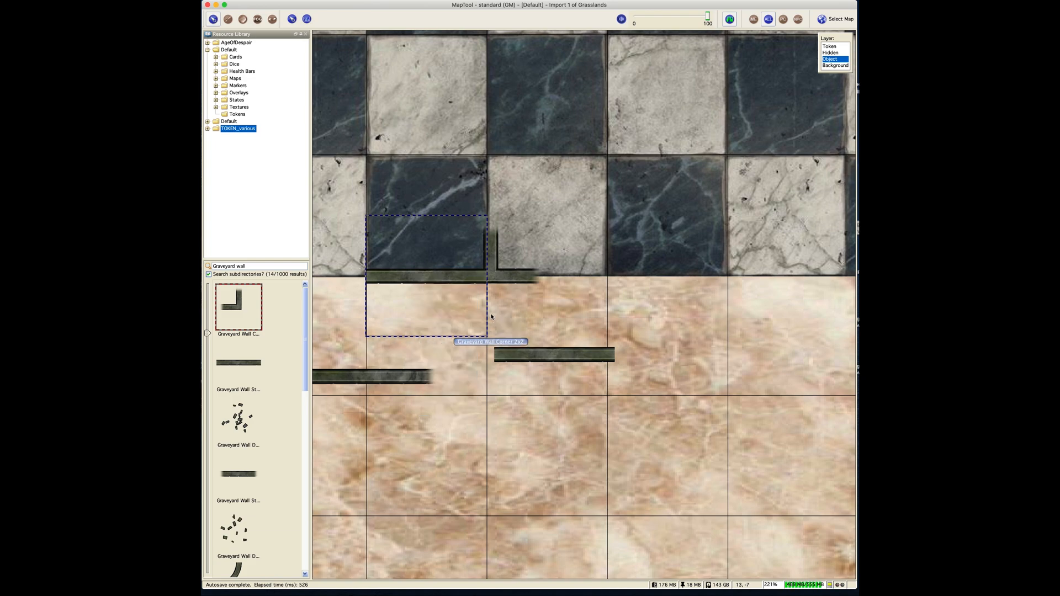
- Nudge the corner piece slightly east and bring the adjoining straight segment back in front of it
left_click(462, 274)
left_click(497, 275)
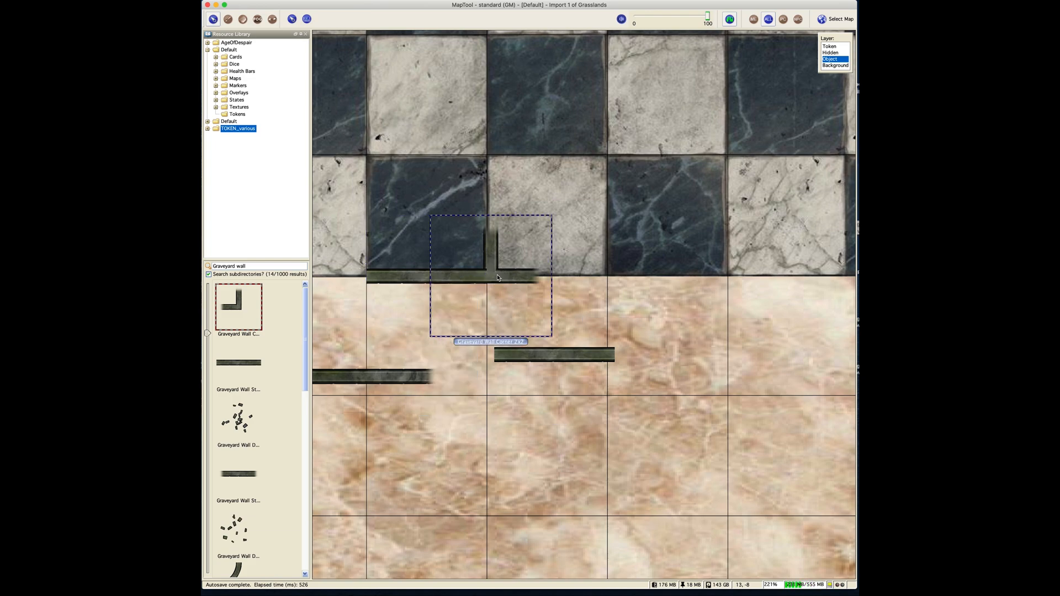
left_click_drag(498, 275, 528, 303)
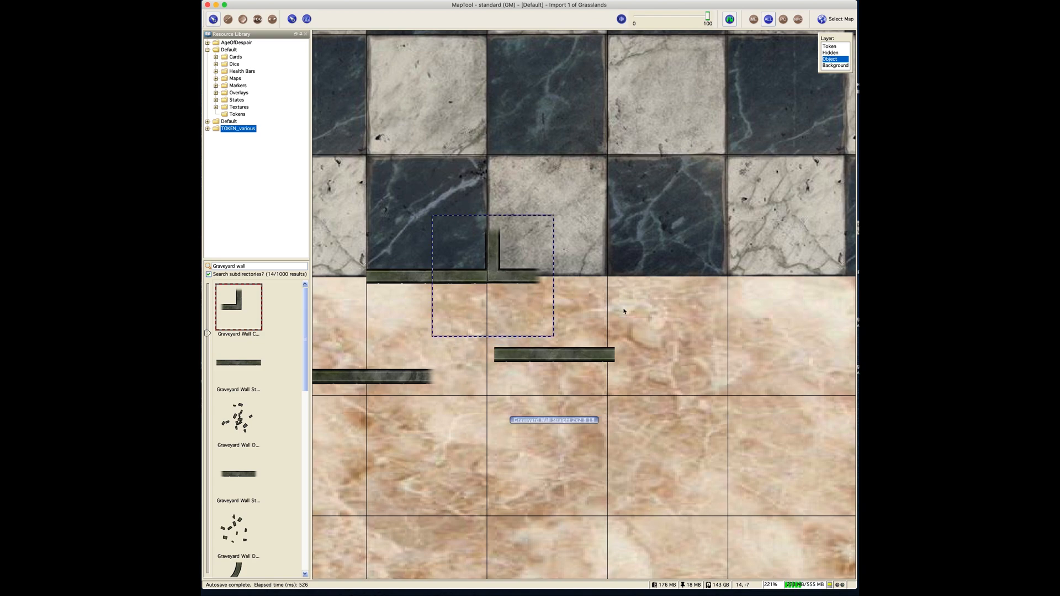
left_click_drag(550, 287, 551, 288)
left_click(464, 279)
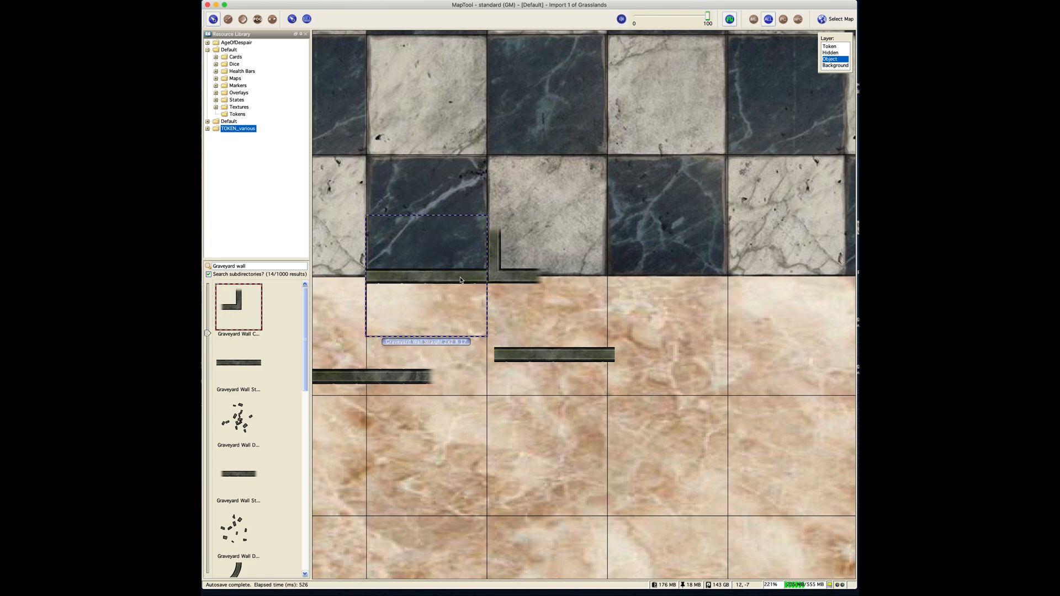
right_click(464, 279)
mouse_move(481, 330)
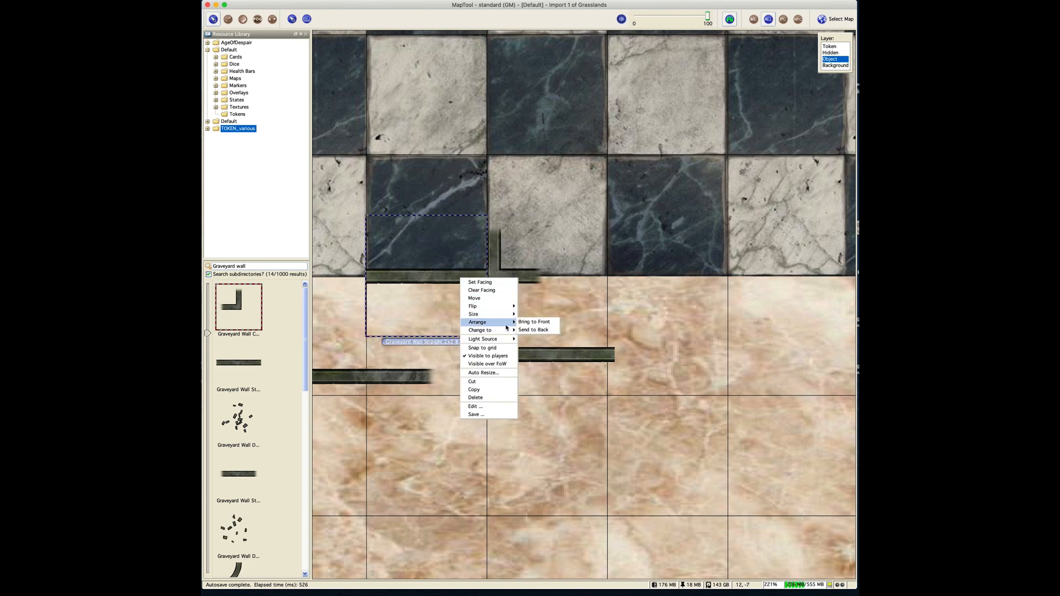
left_click(534, 323)
left_click(558, 319)
- Rearrange the overlap at the corner joint by sending the corner piece to the back and bringing the straight segment to the front
left_click(512, 278)
right_click(513, 279)
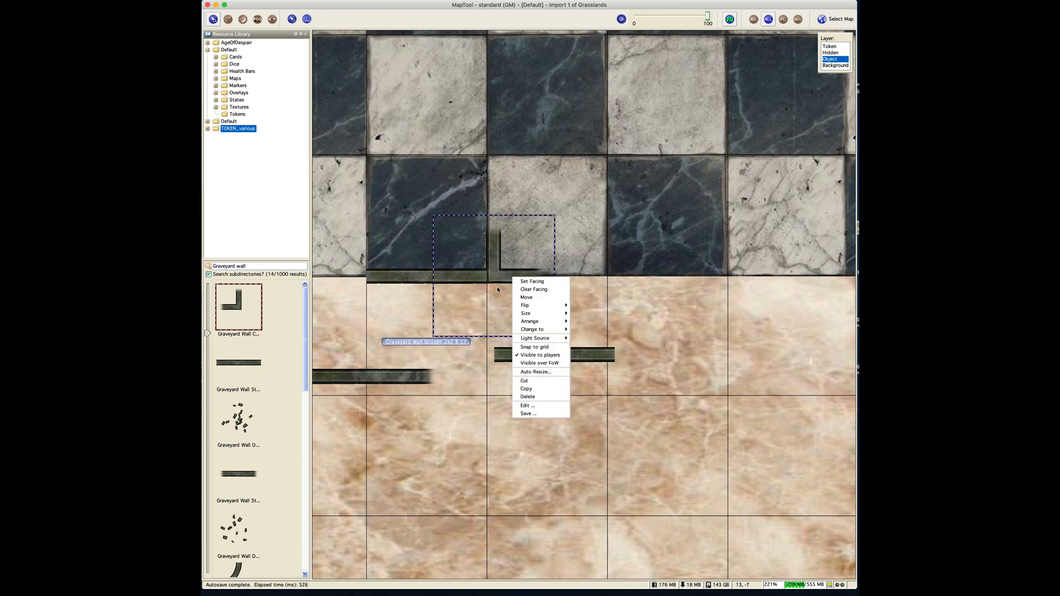
left_click(577, 330)
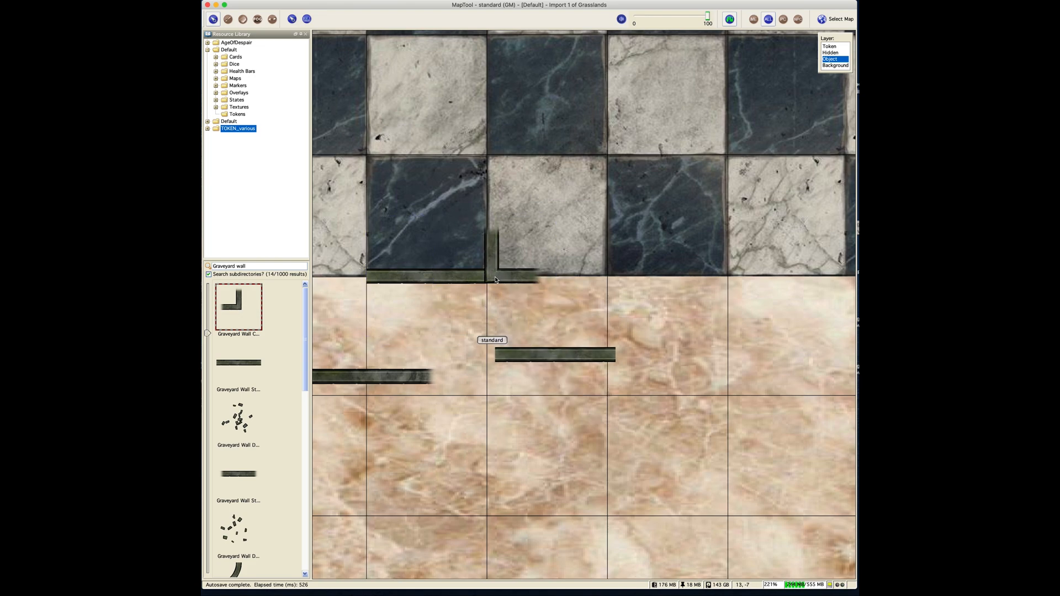
left_click(439, 279)
right_click(439, 279)
left_click(635, 313)
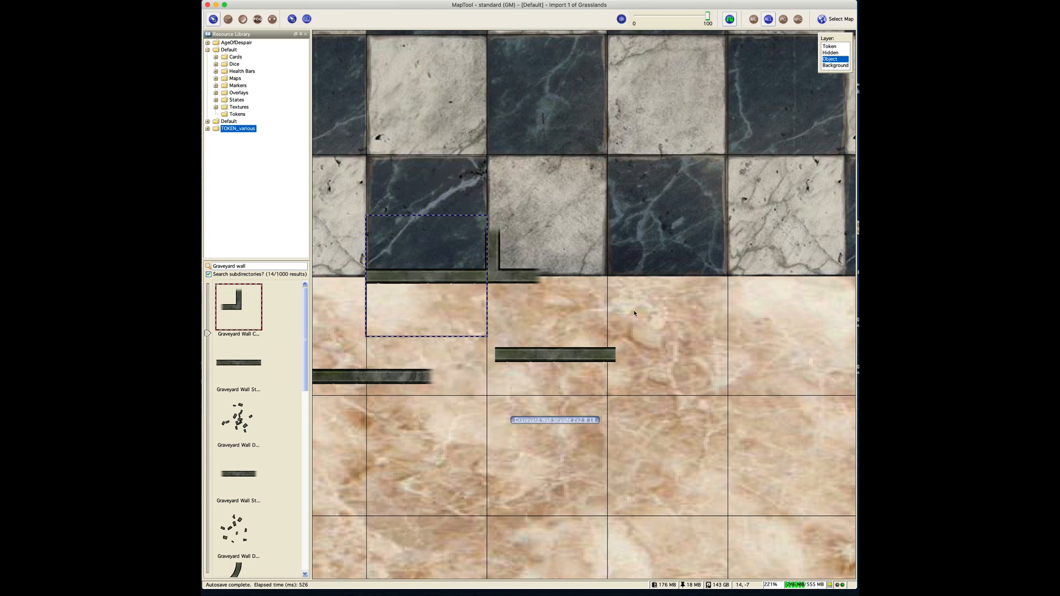
left_click(685, 333)
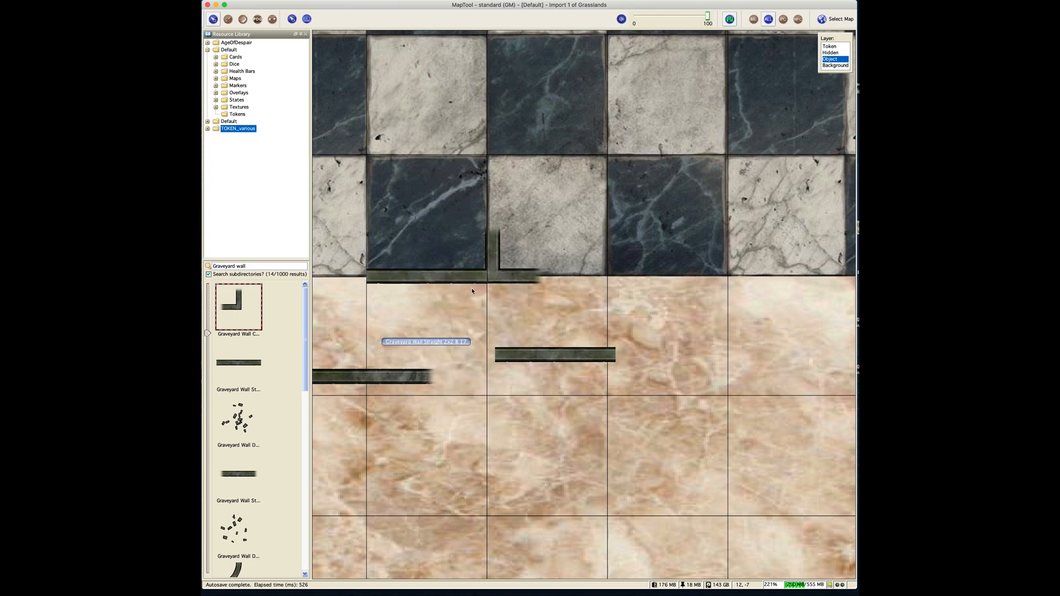
- Rotate the spare long Graveyard Wall Straight piece to vertical and place it running north from the corner joint
left_click(529, 356)
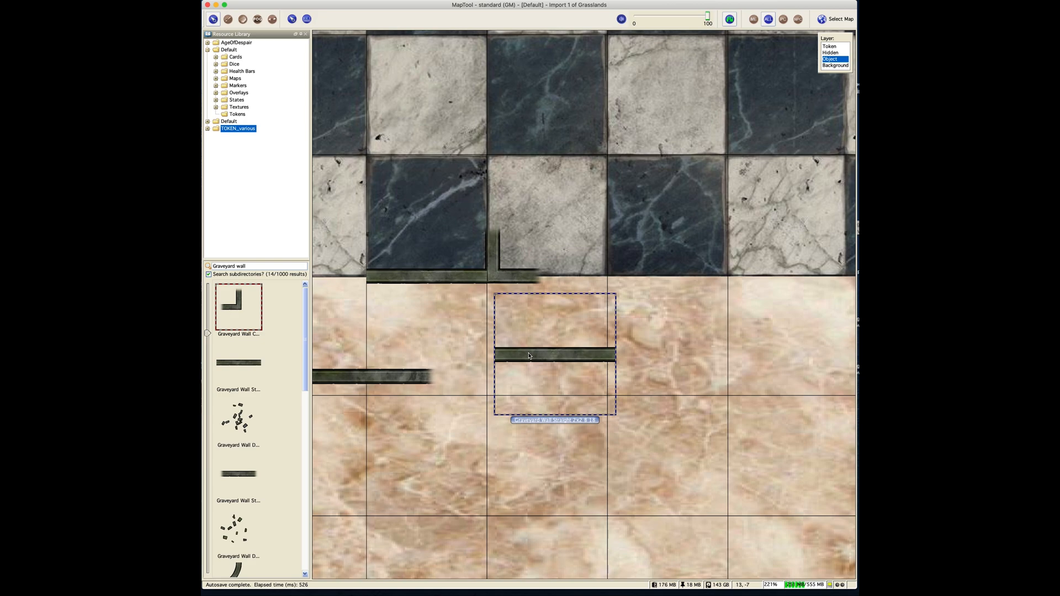
left_click_drag(411, 354, 533, 335)
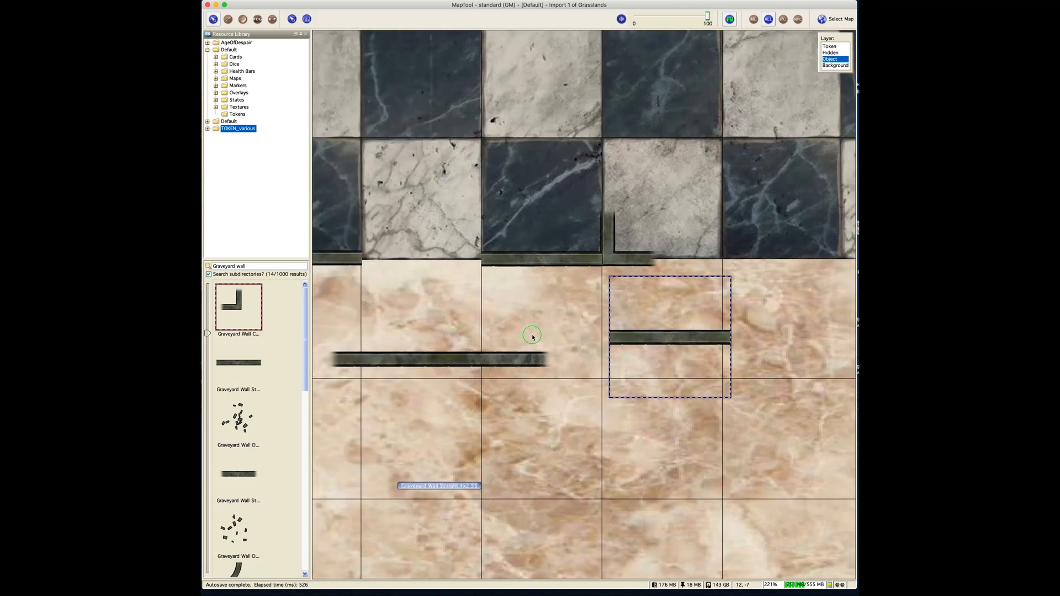
right_click(532, 334)
scroll(542, 332, "down", 3)
scroll(571, 326, "down", 4)
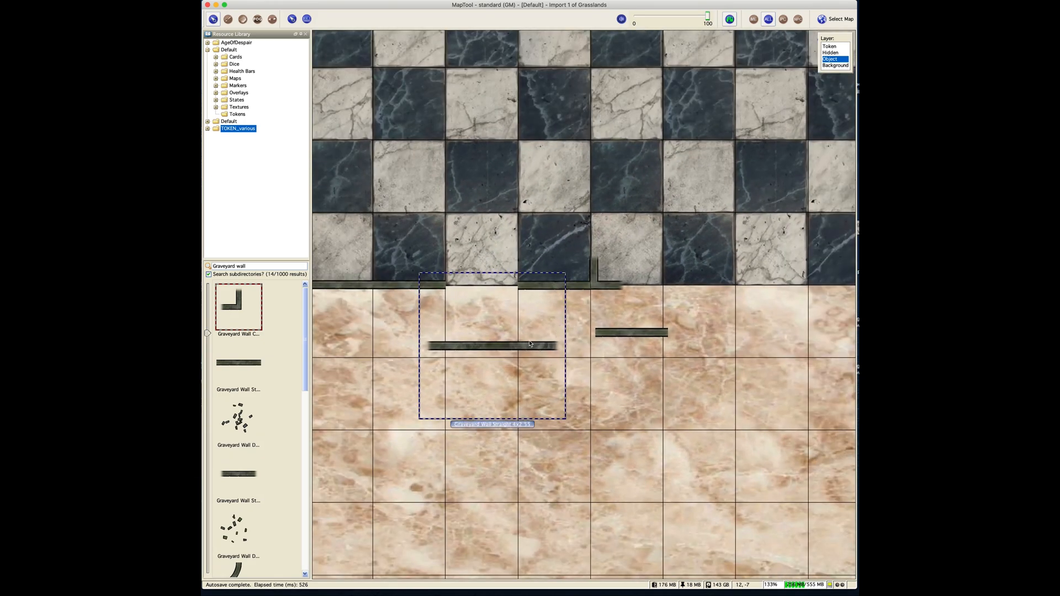
scroll(525, 343, "down", 1)
left_click_drag(504, 341, 605, 203)
- Extend the vertical wall north with a second long straight segment, aligned in line with the first
left_click_drag(682, 141, 649, 271)
left_click_drag(577, 271, 576, 135)
left_click_drag(563, 176, 563, 197)
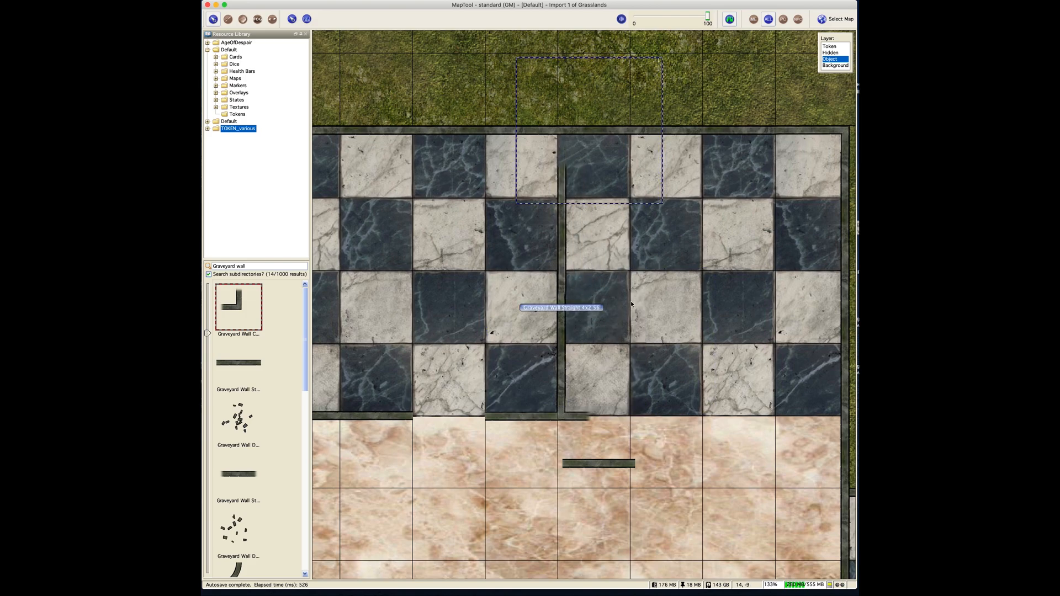
left_click(563, 278)
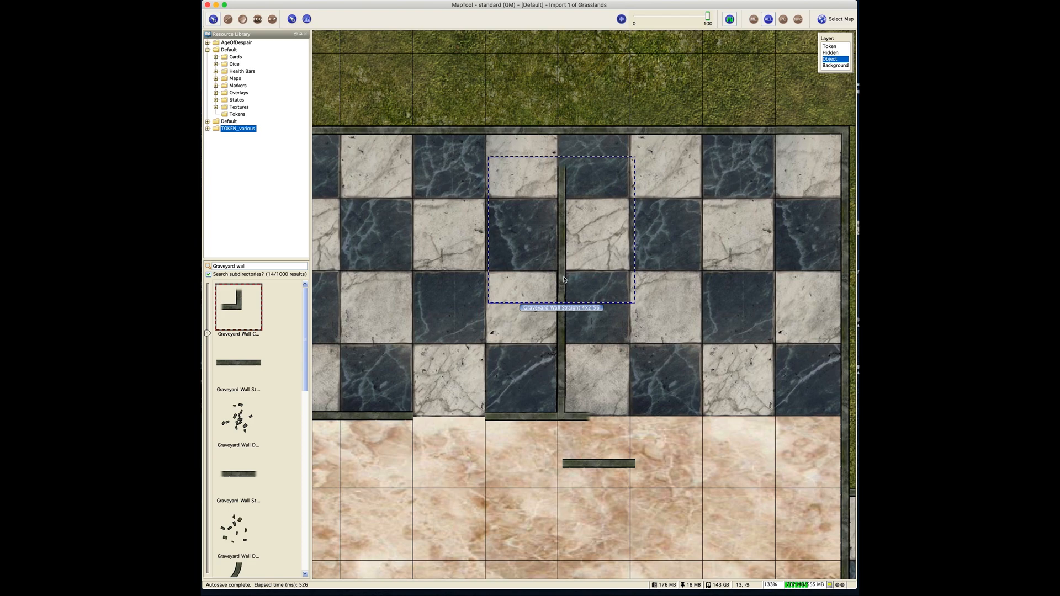
left_click_drag(564, 277, 563, 277)
left_click(561, 334)
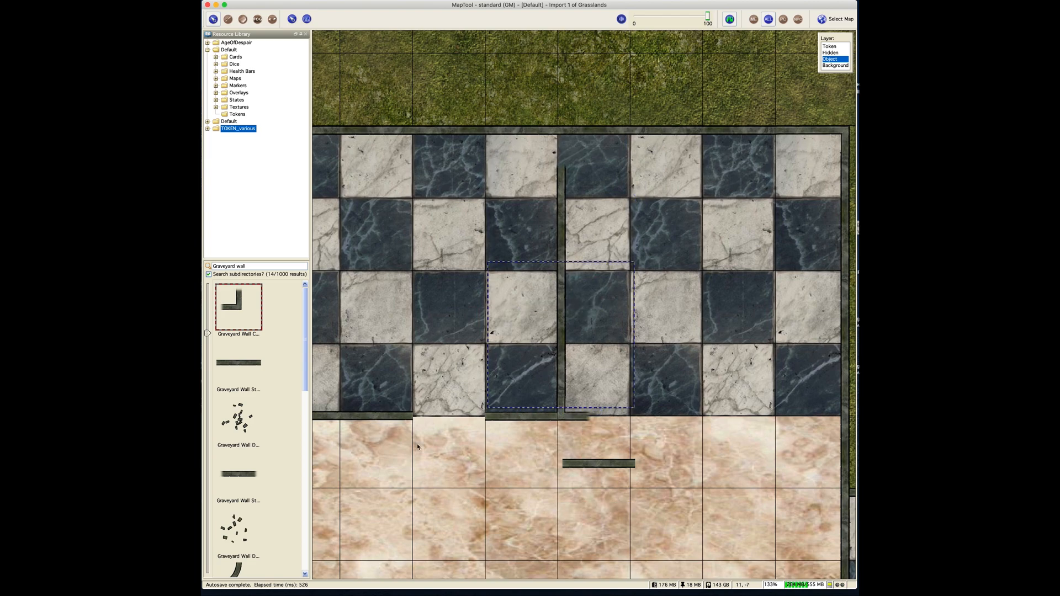
- Add a Graveyard Wall Straight piece at Medium size, rotate it vertical and close the gap between the dividing wall and the north wall
left_click_drag(246, 474, 414, 273)
right_click(406, 278)
mouse_move(428, 325)
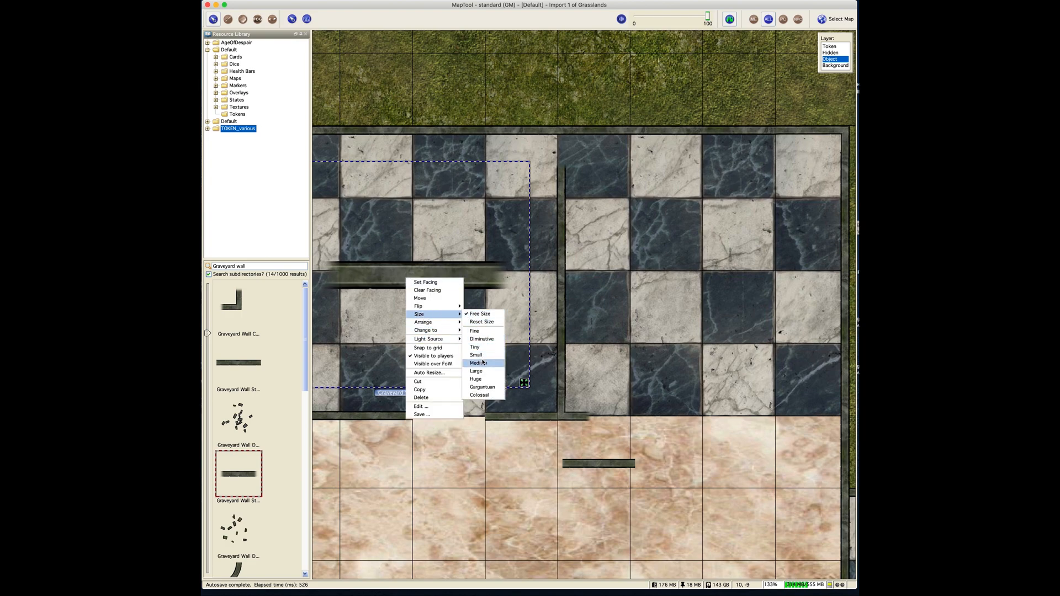
left_click(481, 360)
left_click_drag(347, 198, 508, 202)
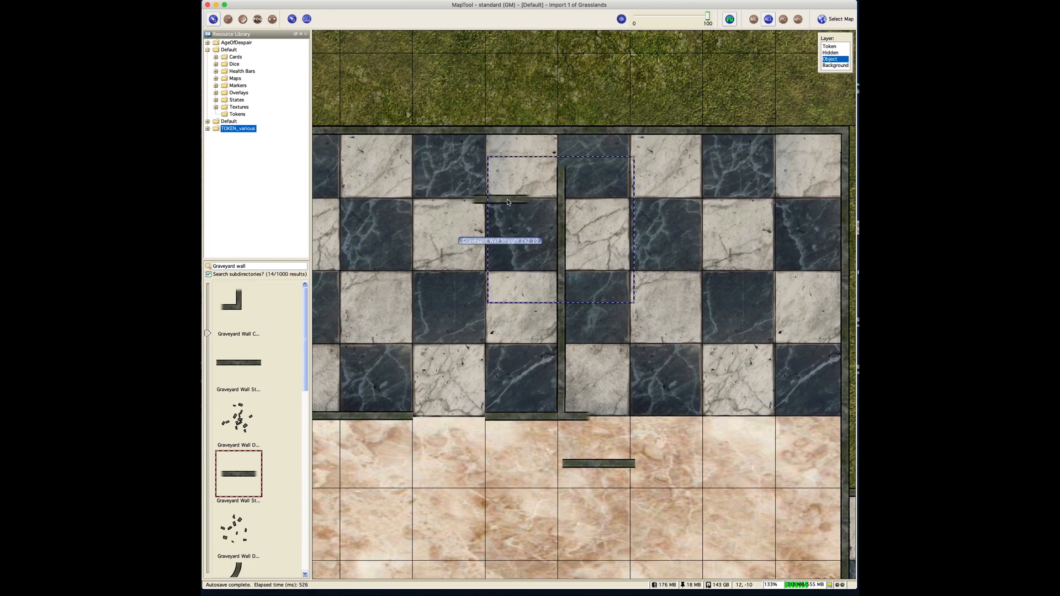
scroll(508, 202, "down", 1)
left_click(484, 202)
scroll(484, 202, "down", 1)
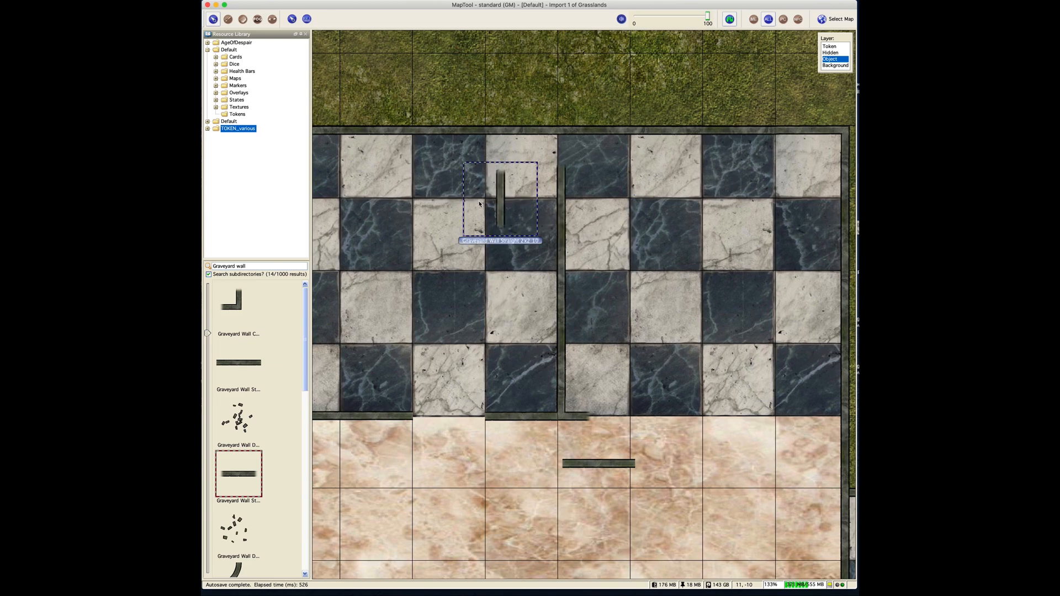
left_click_drag(493, 201, 559, 166)
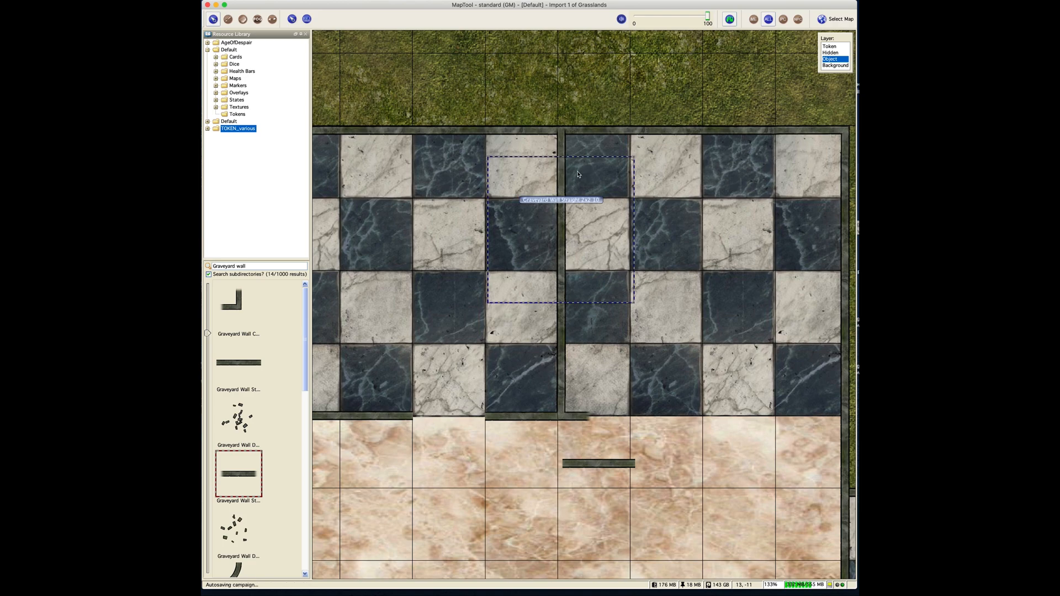
- Bring the north wall segment to the front where the dividing wall meets it
scroll(574, 170, "up", 5)
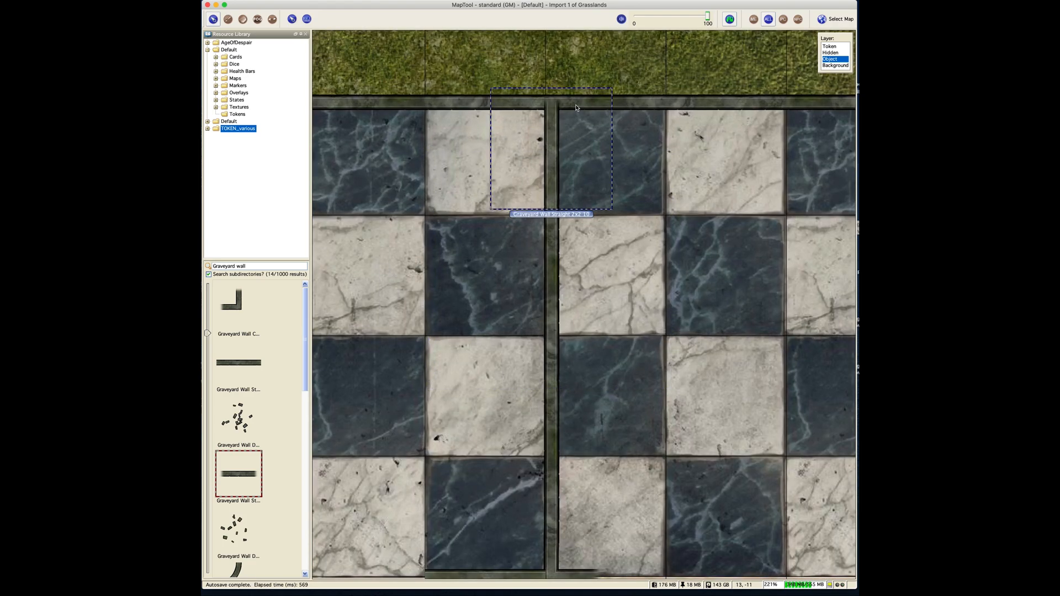
right_click(616, 103)
mouse_move(644, 147)
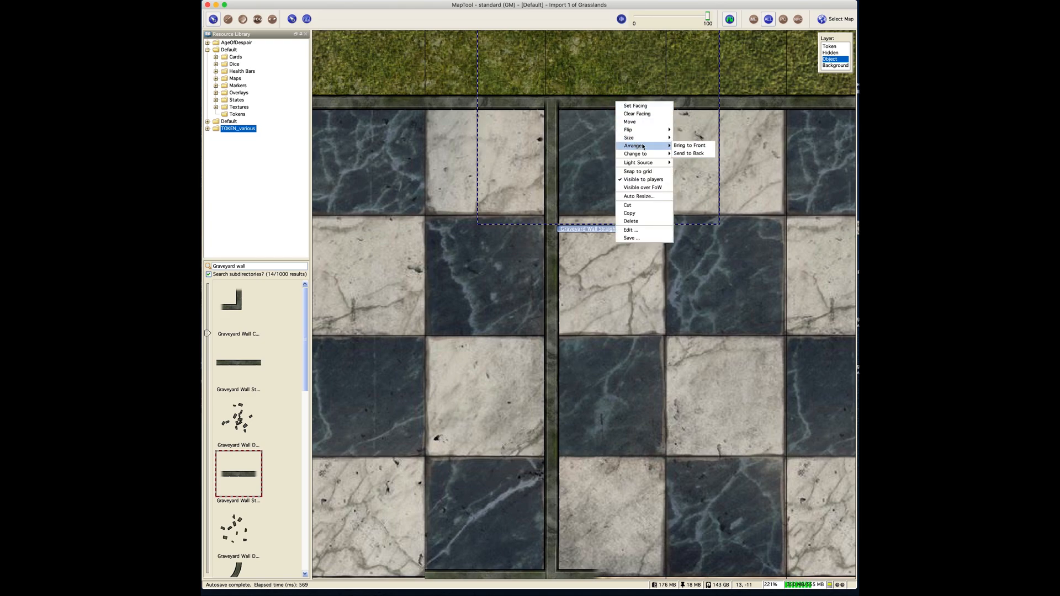
left_click(685, 146)
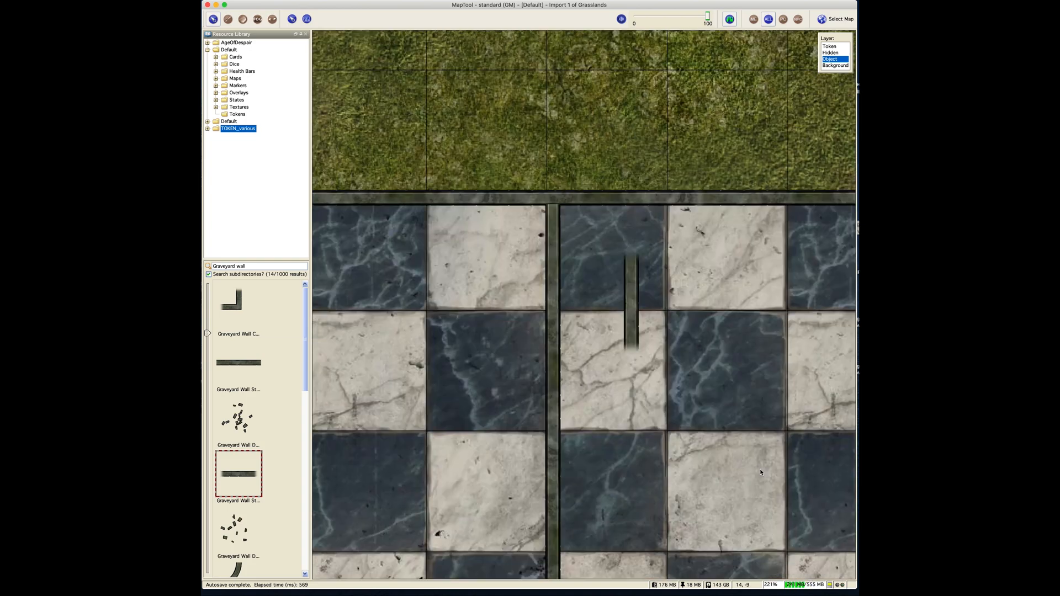
- Move the spare short vertical wall piece down to the southern part of the eastern checkered room
left_click_drag(723, 433, 598, 357)
left_click_drag(583, 439, 616, 345)
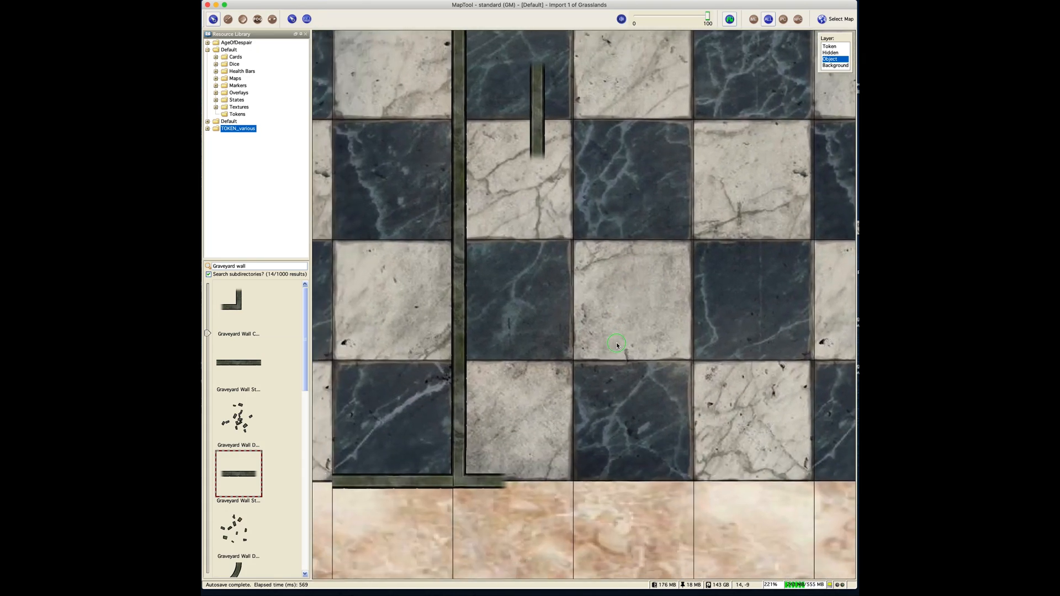
left_click_drag(537, 113, 655, 359)
scroll(621, 395, "down", 10)
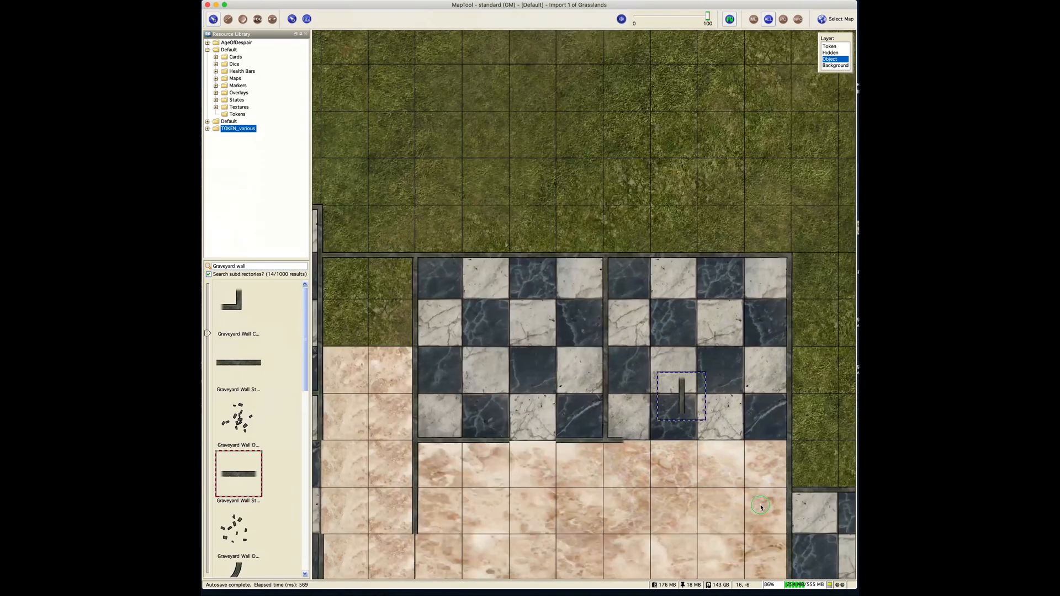
- Duplicate the one-square straight segment west of the corner and place the copy on the room's south edge, one square east of the dividing wall
scroll(559, 350, "up", 3)
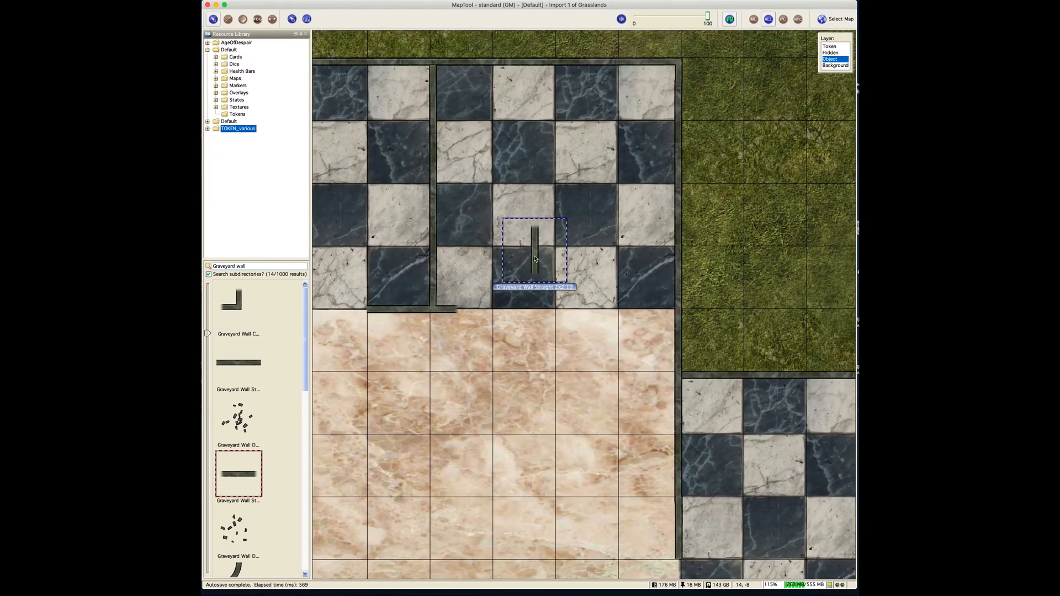
left_click(378, 312)
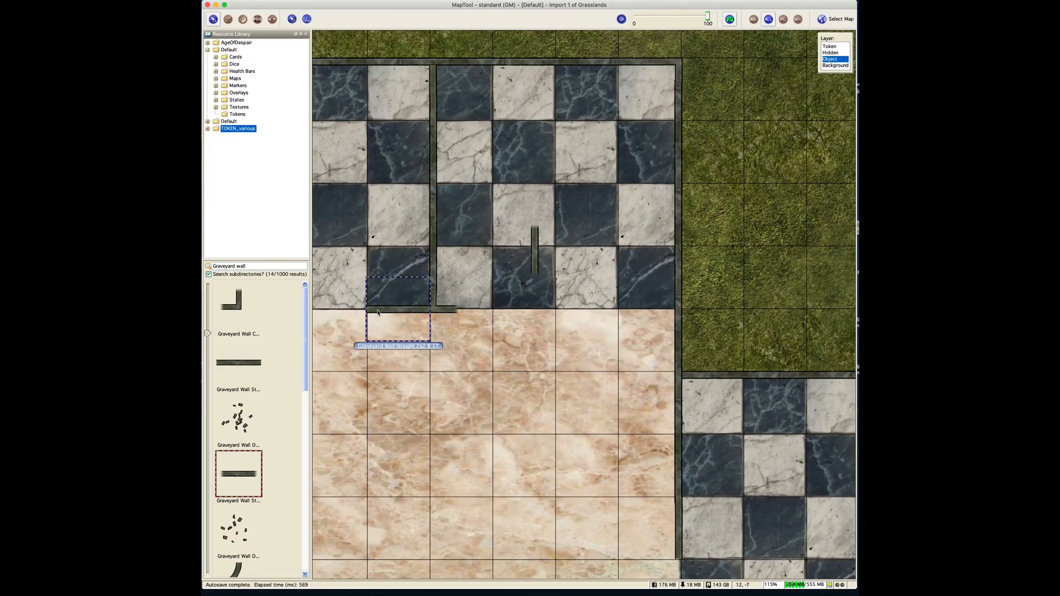
key("super+v")
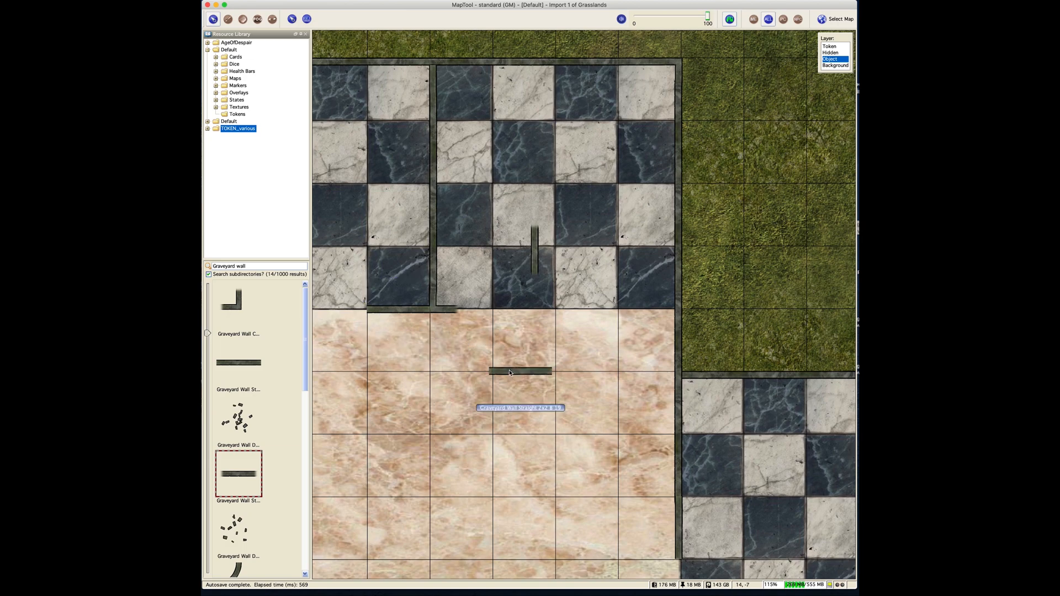
left_click_drag(509, 373, 510, 308)
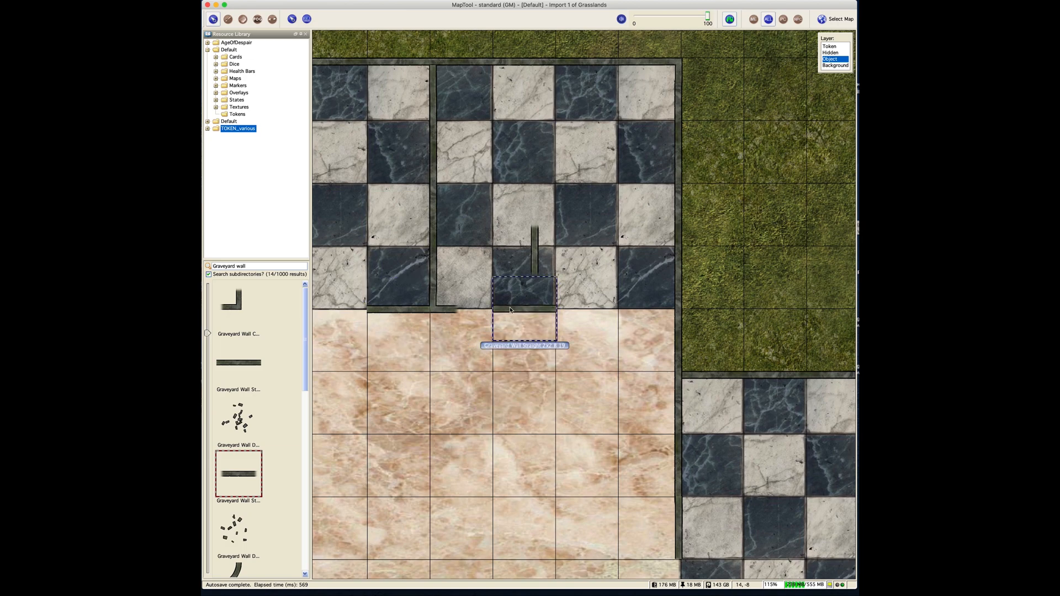
- Rotate the spare short piece to horizontal and fit it into the gap between the corner and the new segment, nudging it vertically into line
left_click(531, 249)
scroll(532, 248, "down", 2)
left_click_drag(532, 248, 476, 310)
scroll(475, 317, "up", 5)
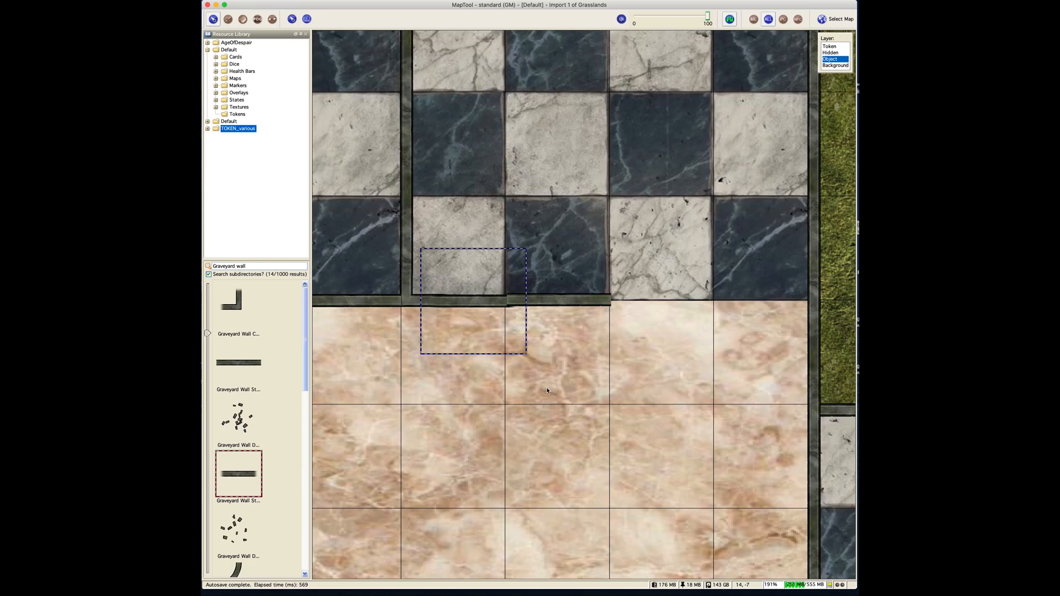
key("shift+Up")
key("shift+Up")
key("shift+Down")
key("shift+Down")
key("shift+Up")
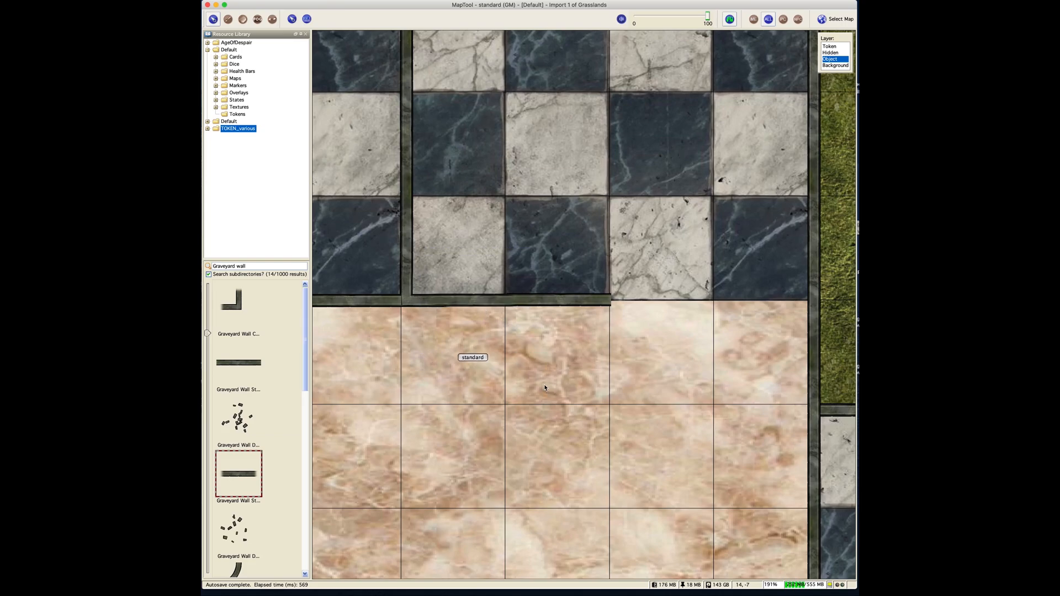
- Shift the new south-edge segment slightly down and bring the short connecting piece to the front
left_click(578, 336)
left_click(662, 353)
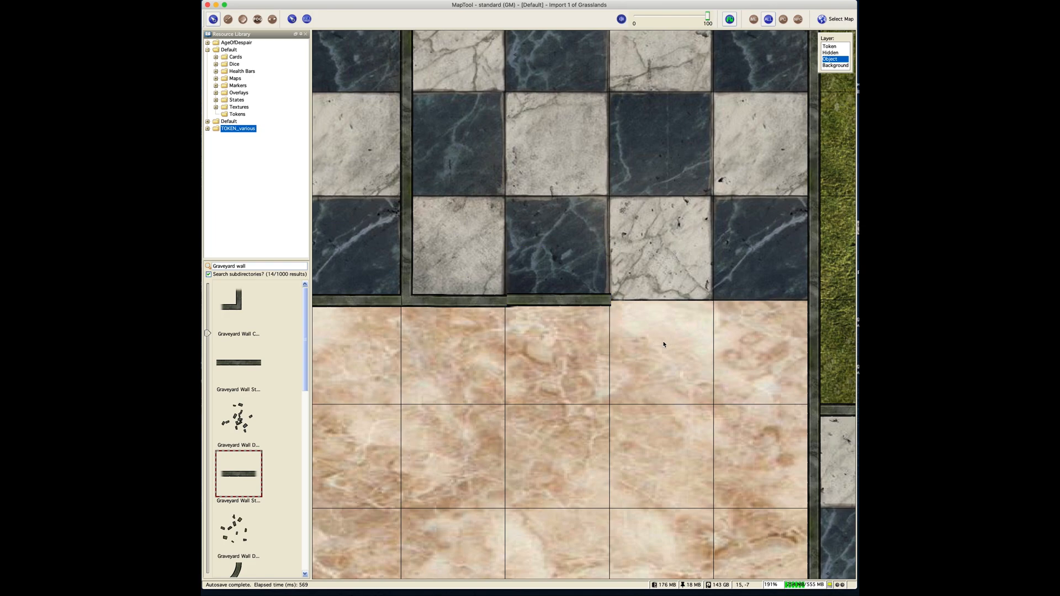
left_click_drag(582, 303, 579, 304)
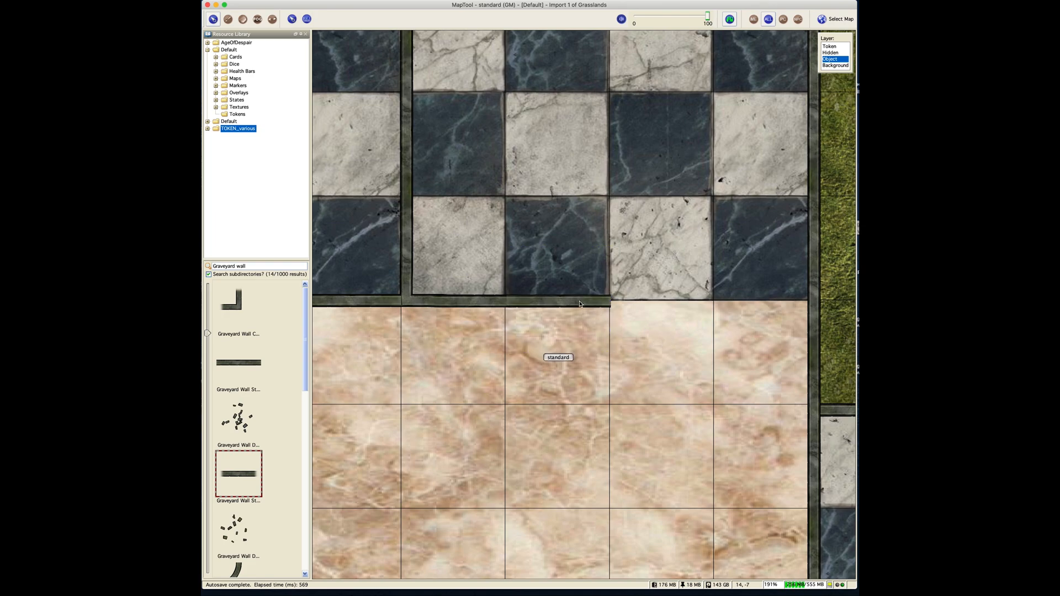
left_click(469, 302)
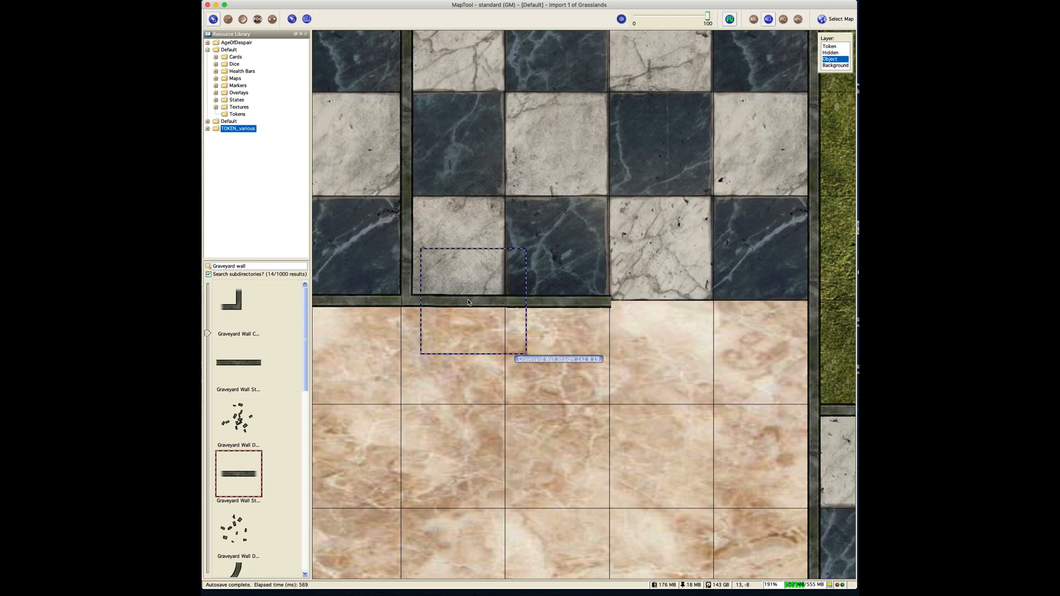
right_click(469, 301)
mouse_move(494, 345)
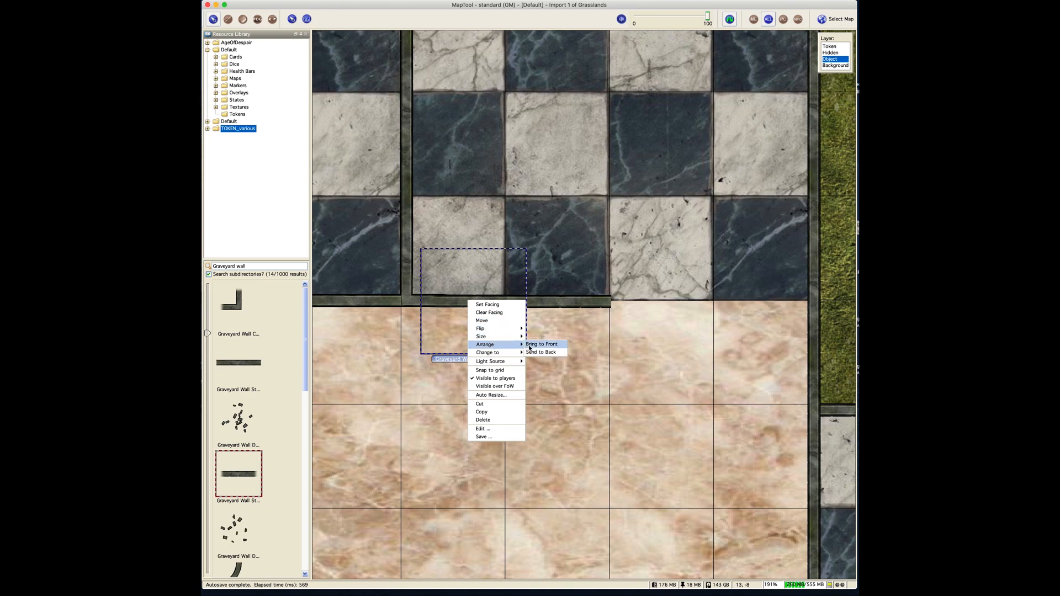
left_click(531, 346)
left_click(659, 368)
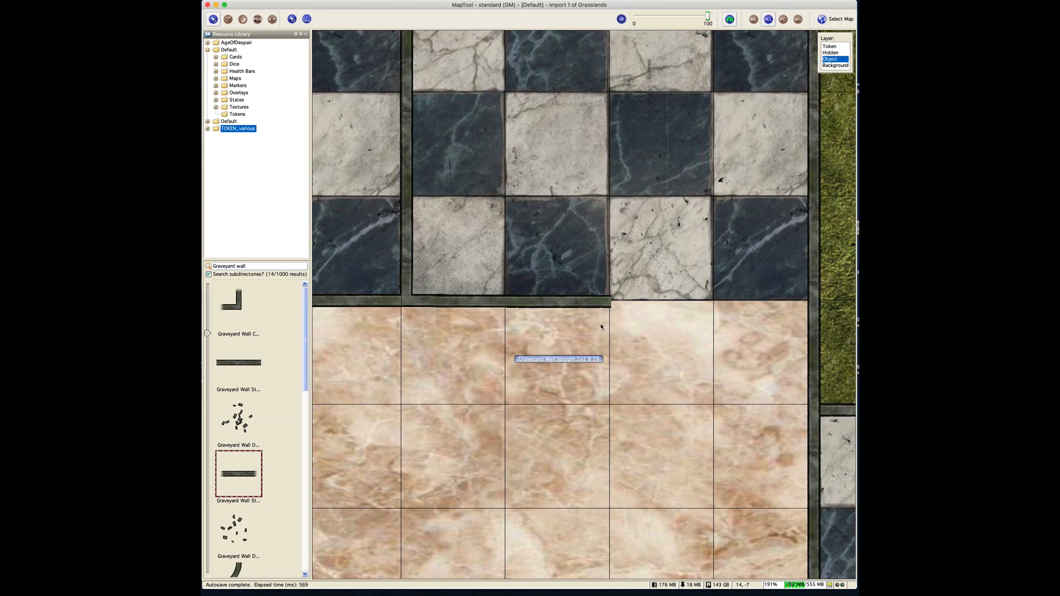
- Nudge the connecting piece and the adjoining segment slightly north to line up the south wall
left_click(467, 305)
key("shift+Up")
key("shift+Up")
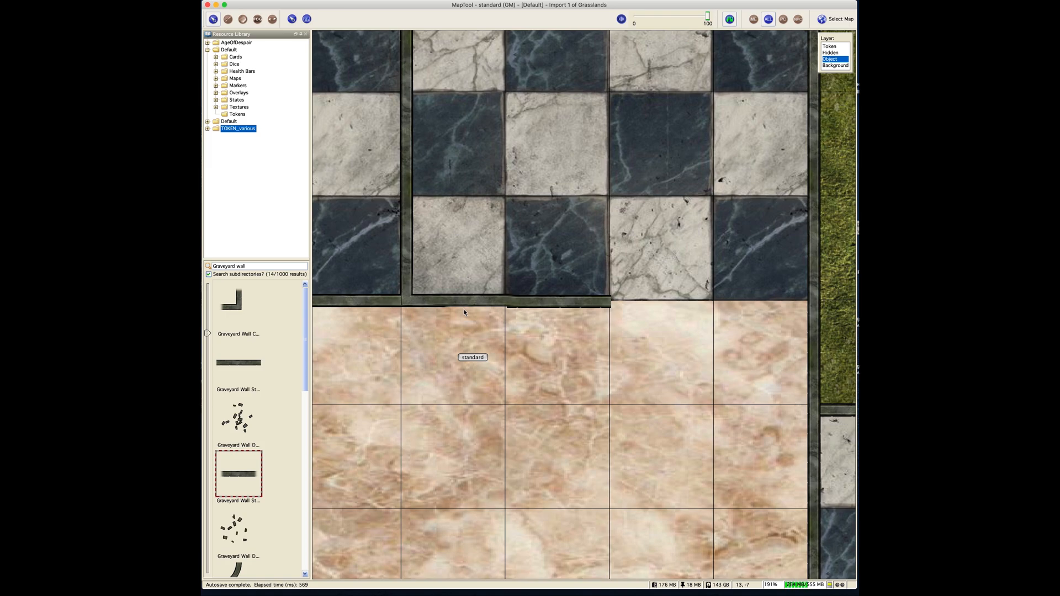
left_click(539, 307)
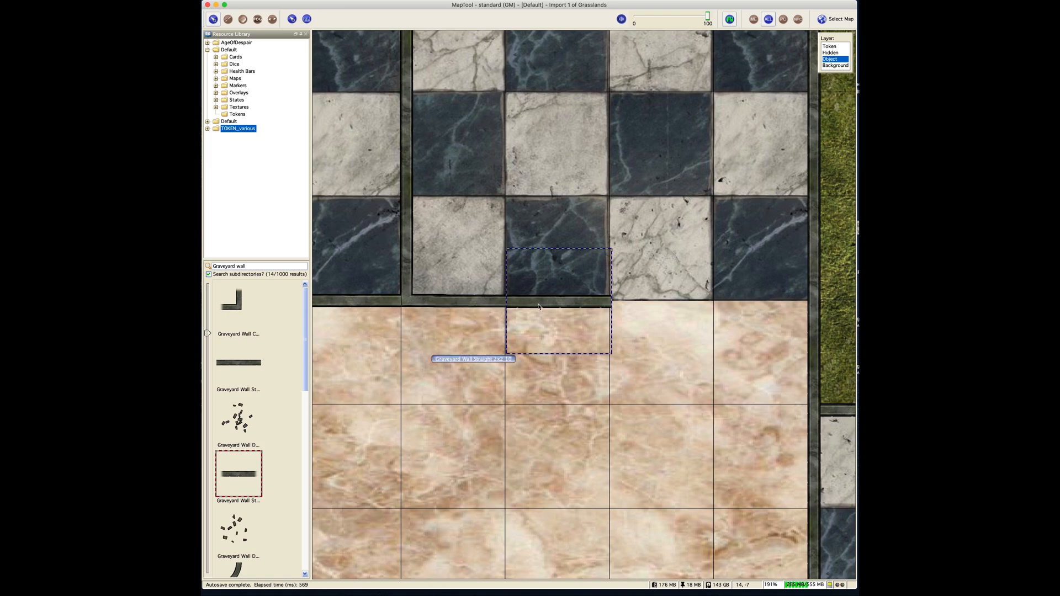
key("shift+Up")
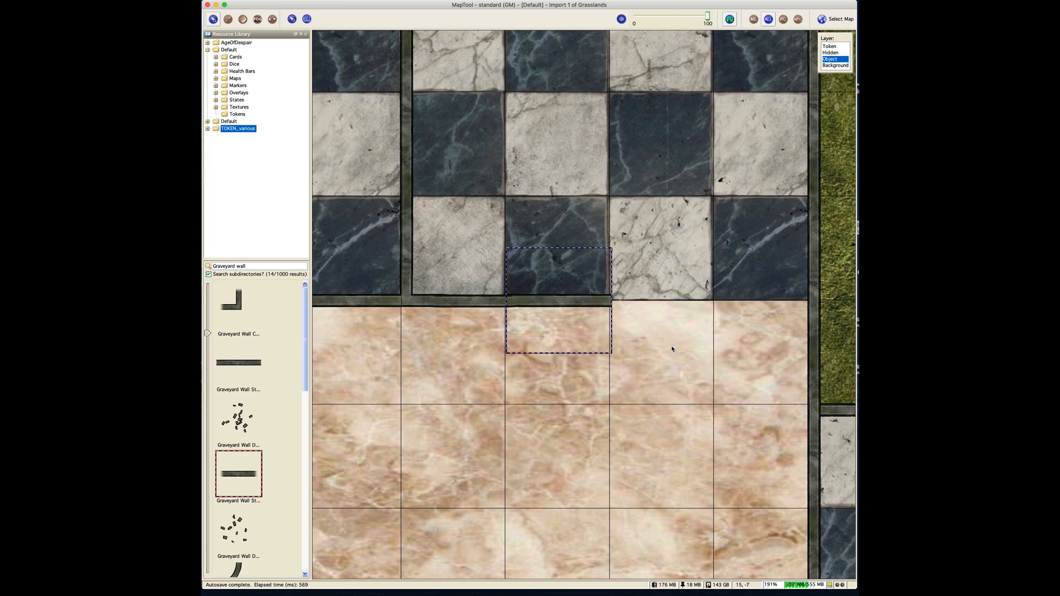
left_click(670, 344)
left_click_drag(577, 358, 575, 304)
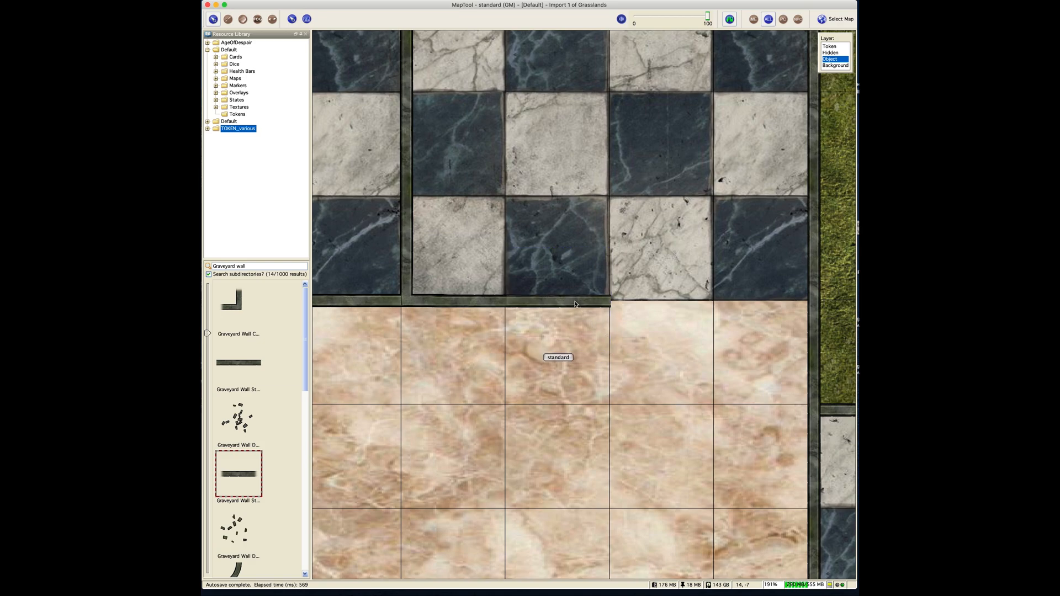
left_click(678, 341)
- Paste another copy of the straight segment and place it against the east wall, leaving a one-square doorway in the south wall
left_click_drag(719, 353, 610, 373)
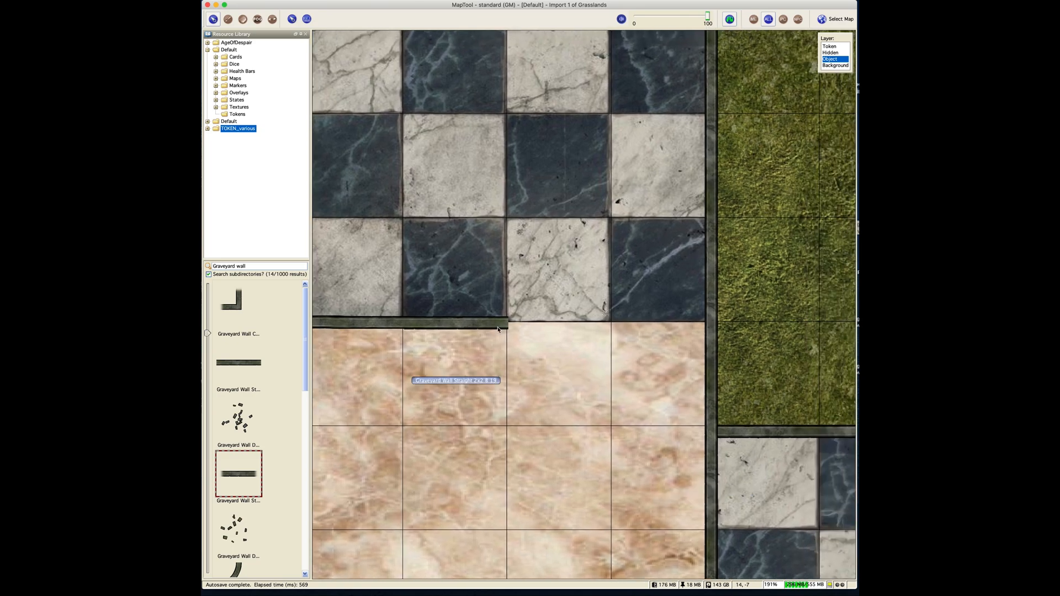
left_click(496, 328)
key("super+v")
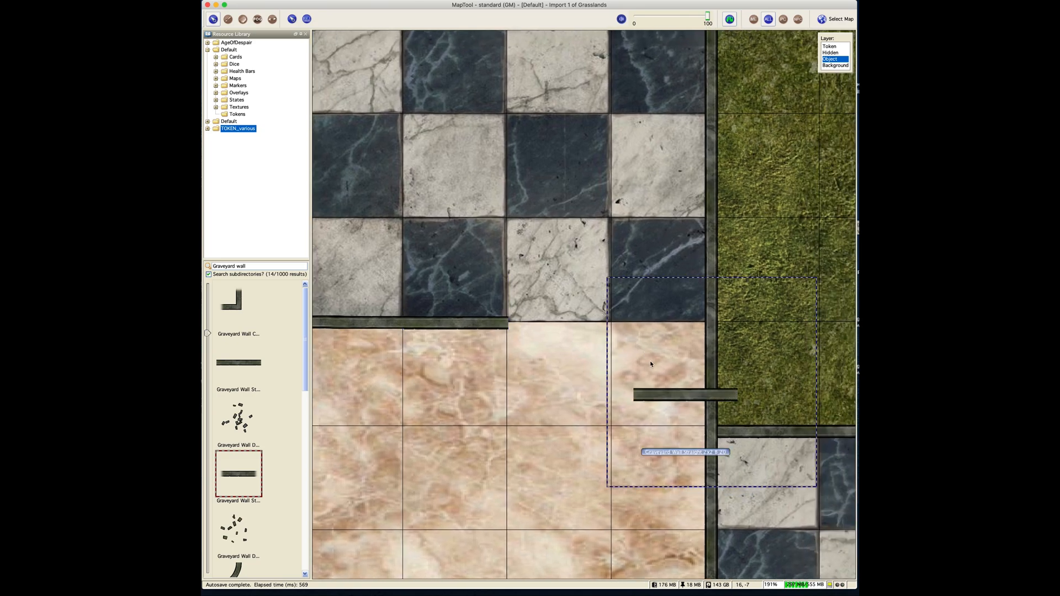
left_click_drag(659, 397, 636, 327)
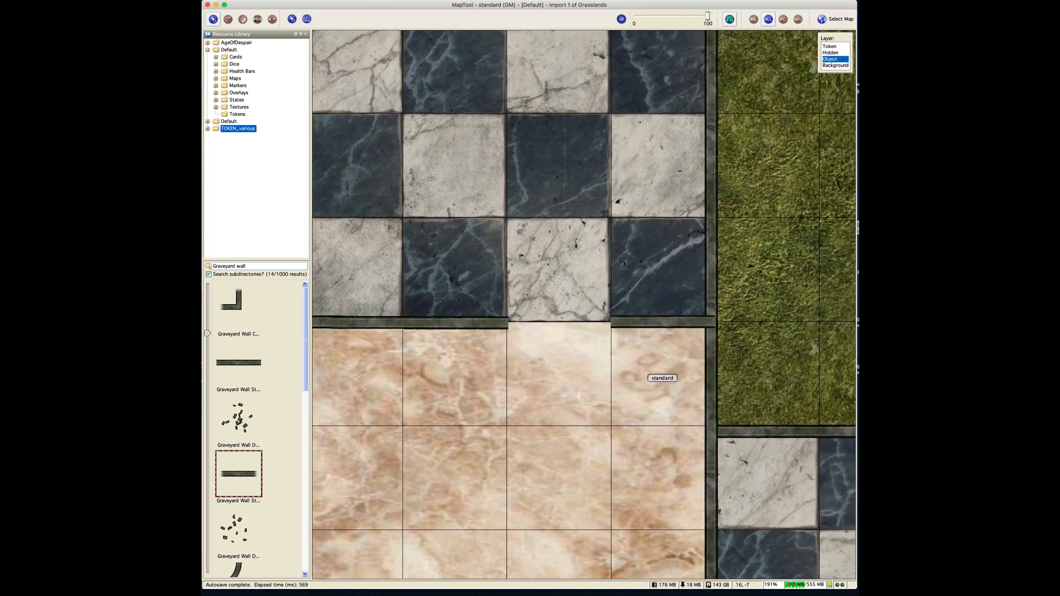
left_click(639, 326)
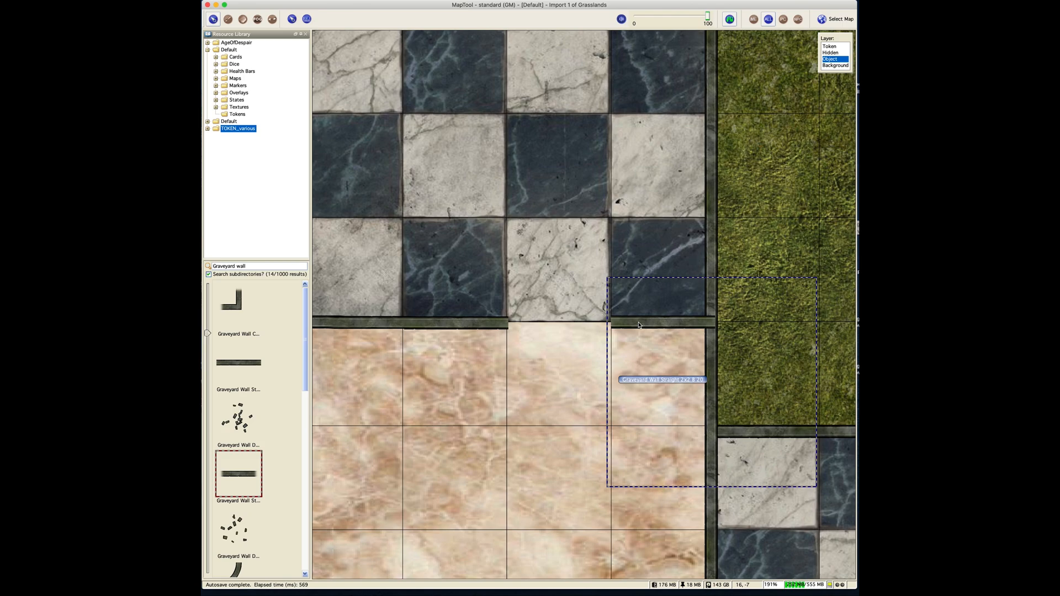
left_click(625, 324)
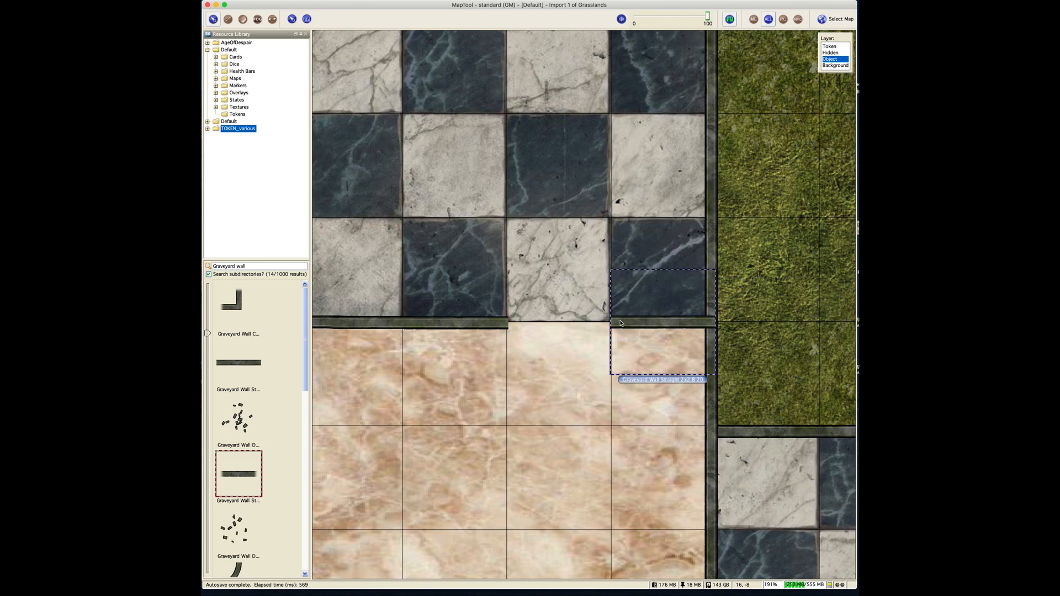
- Send the new short wall segment beside the east wall to the back so the vertical wall overlaps it
right_click(621, 323)
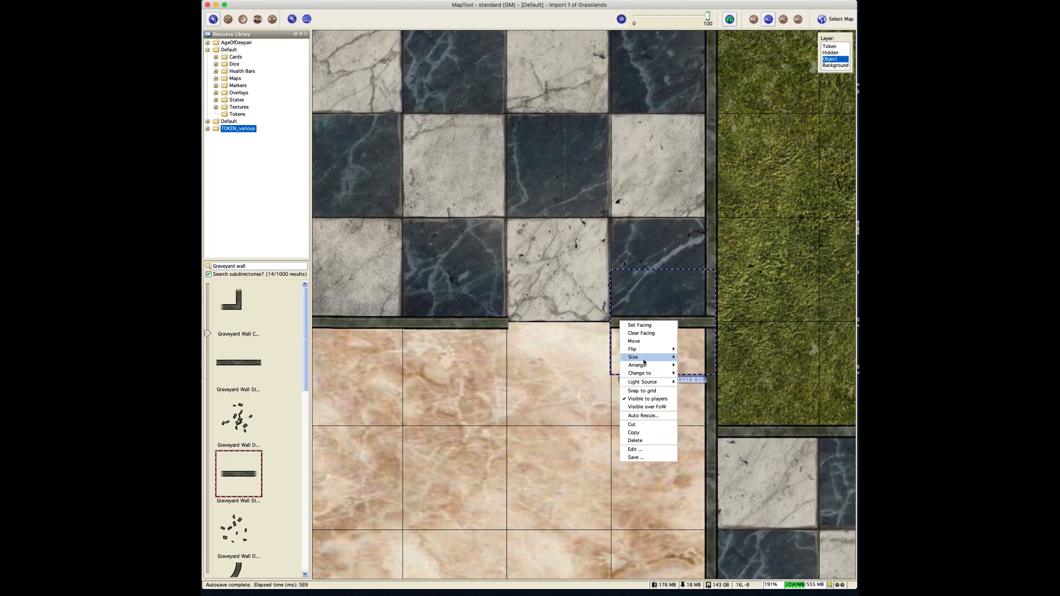
mouse_move(645, 366)
left_click(693, 373)
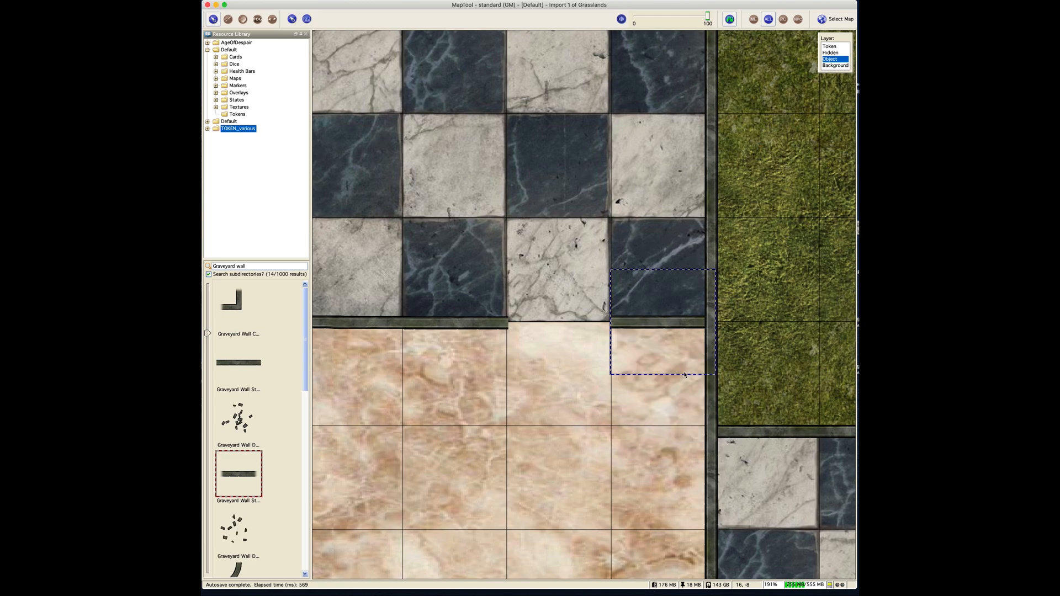
left_click(786, 348)
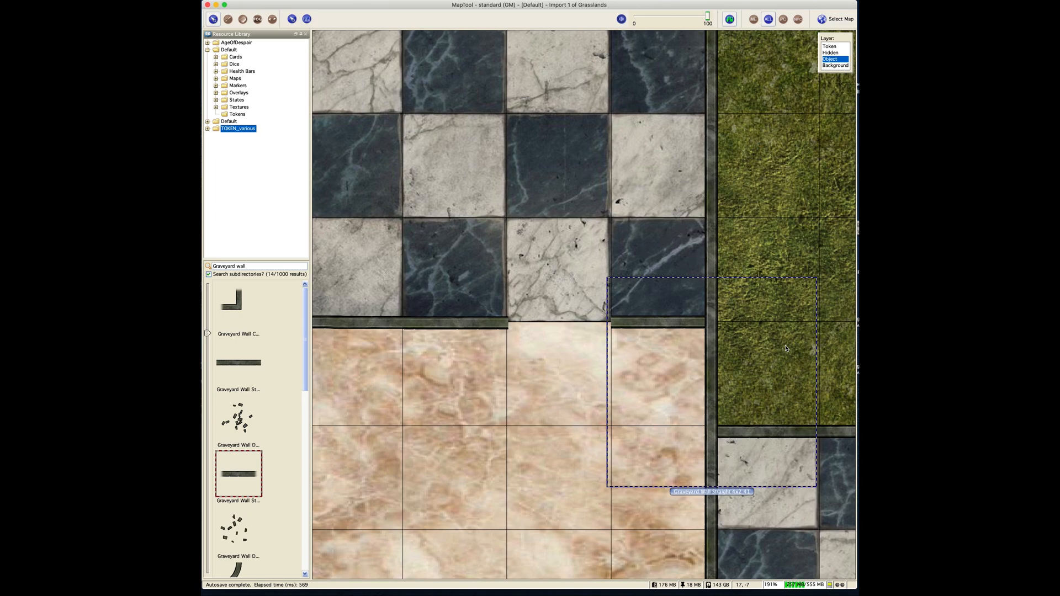
- Select all the wall pieces around the rooms and corridor and change them to the Background layer
scroll(786, 348, "up", 5)
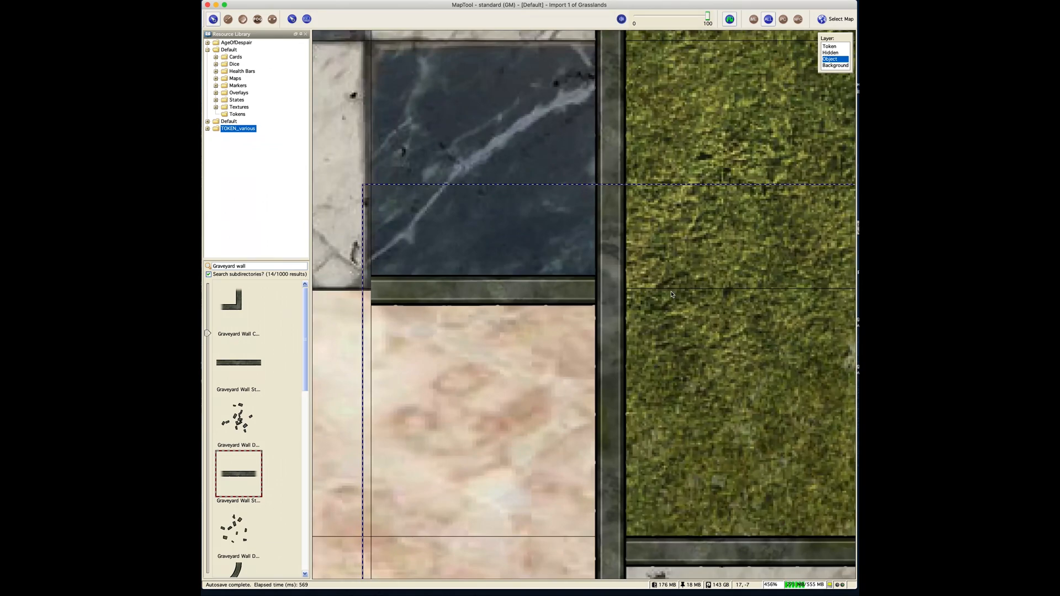
scroll(671, 294, "down", 10)
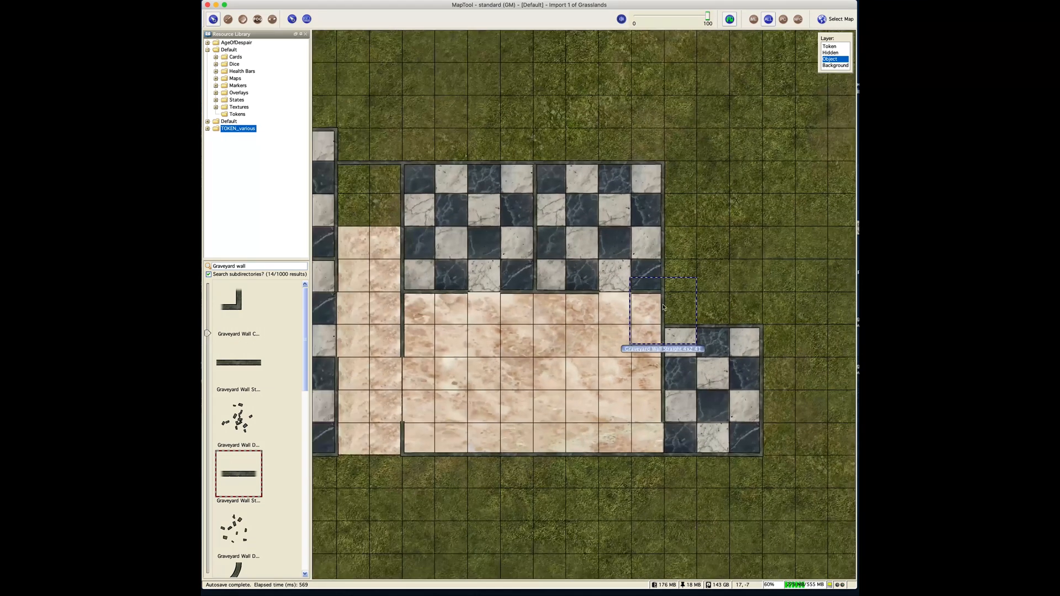
left_click_drag(664, 307, 557, 464)
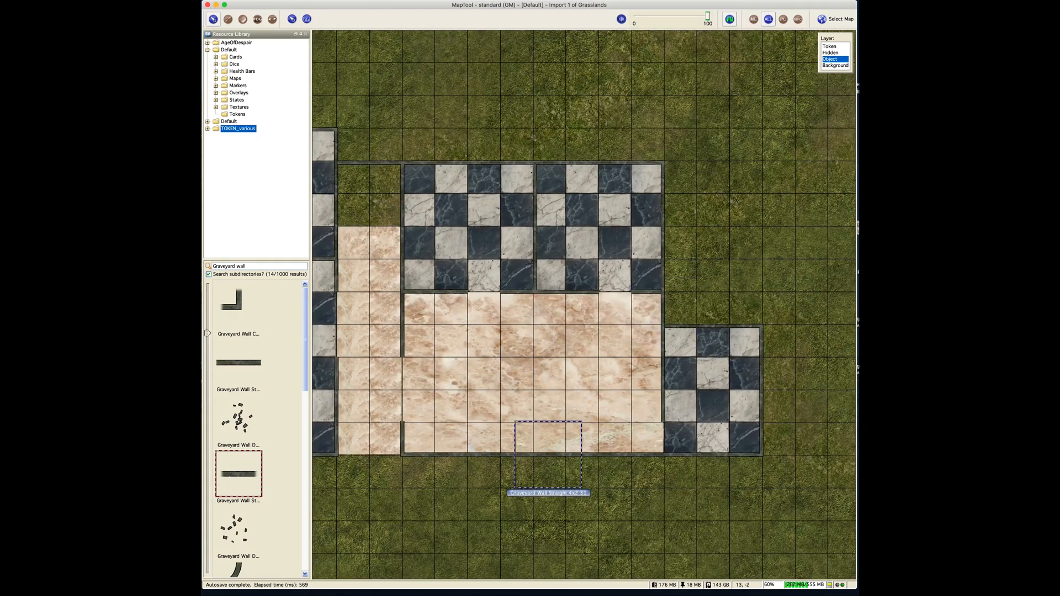
left_click(497, 495)
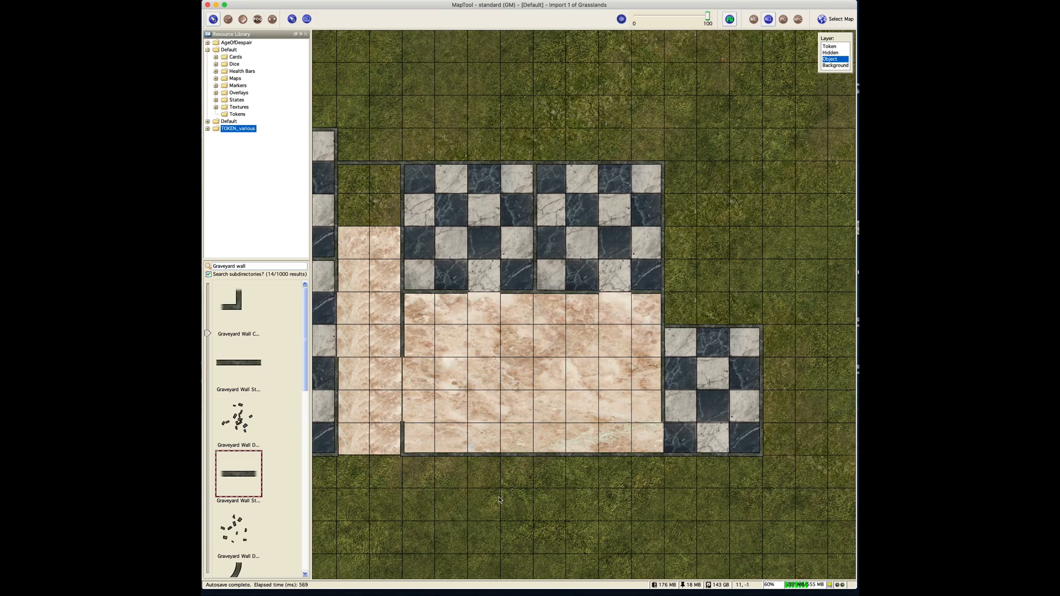
left_click_drag(499, 499, 604, 489)
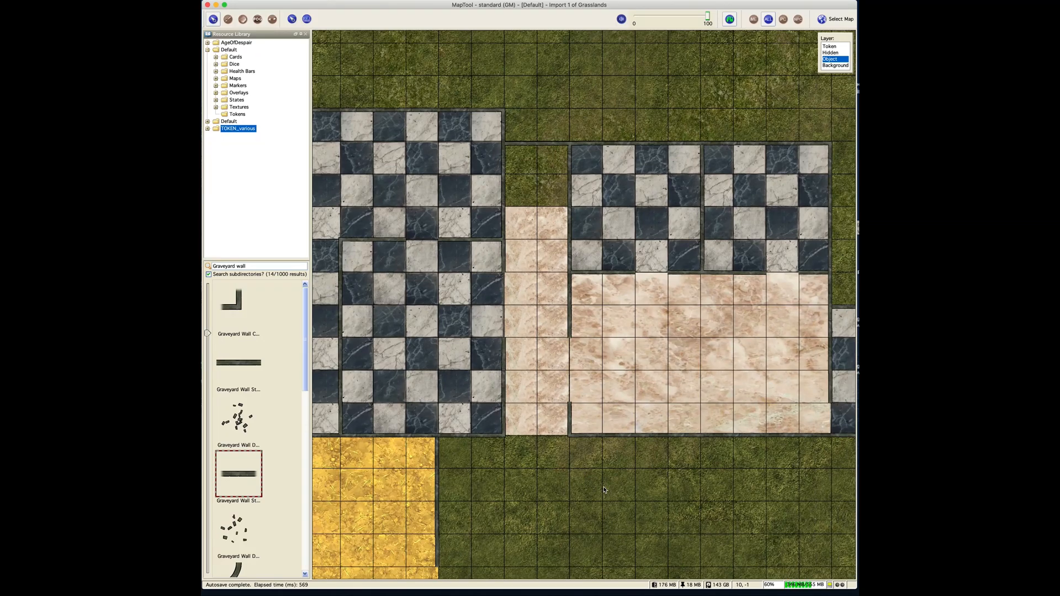
scroll(530, 485, "down", 3)
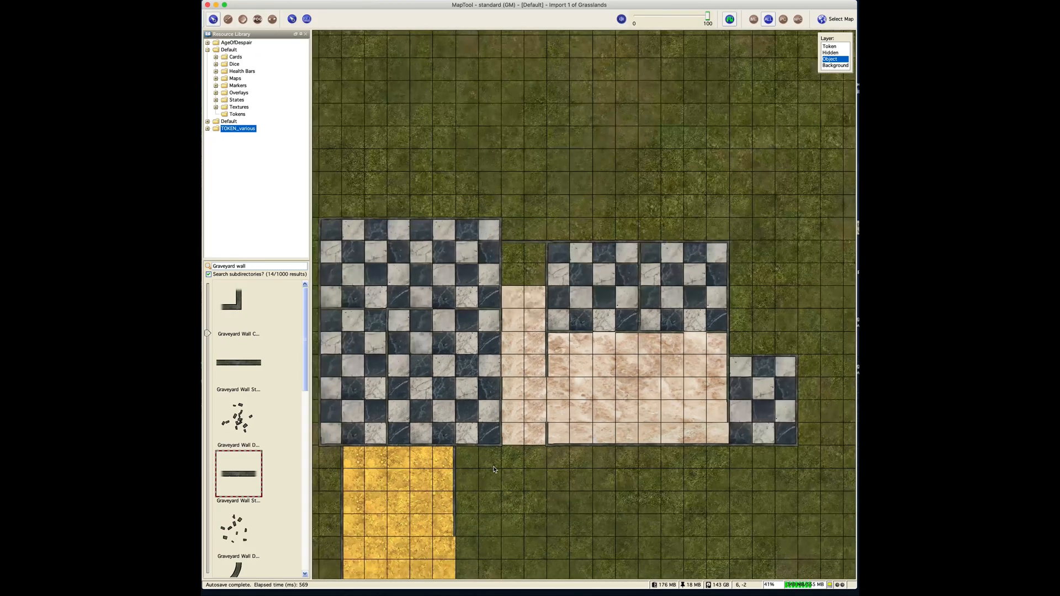
left_click_drag(553, 494, 599, 394)
left_click_drag(334, 81, 839, 545)
right_click(704, 144)
mouse_move(722, 195)
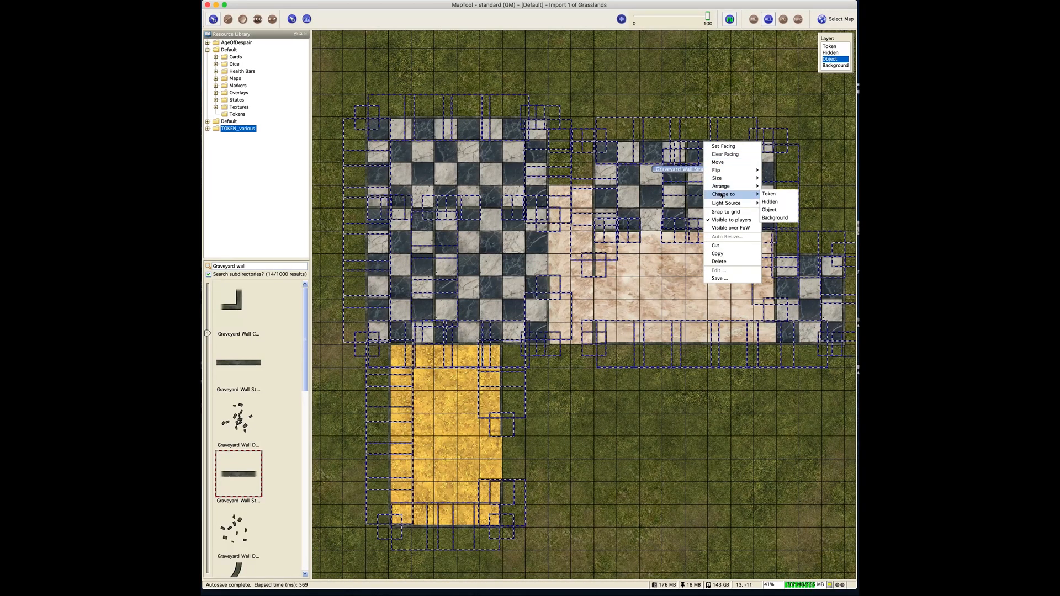
left_click(782, 219)
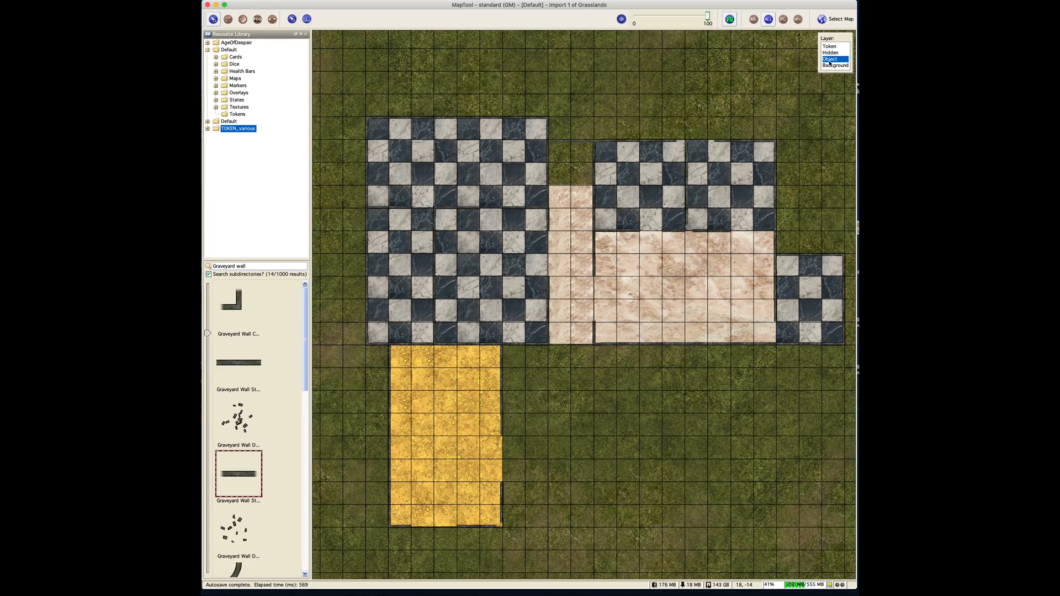
- Switch to the Background layer and send the checkered floor of the room just east of the corridor to the back
left_click(644, 143)
left_click_drag(636, 140, 652, 152)
left_click(688, 165)
left_click(728, 147)
scroll(703, 148, "up", 10)
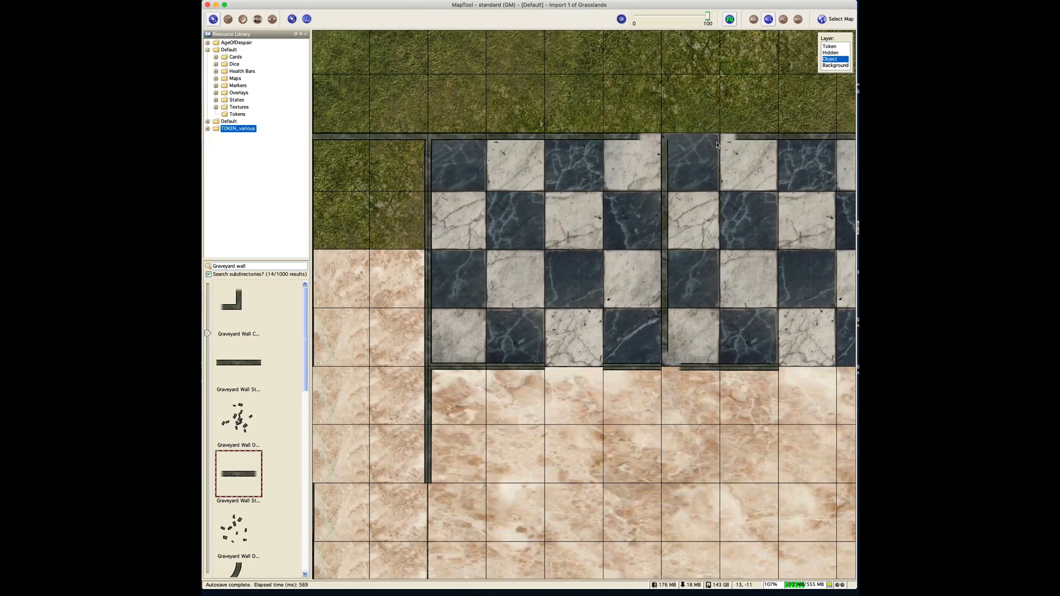
left_click(835, 65)
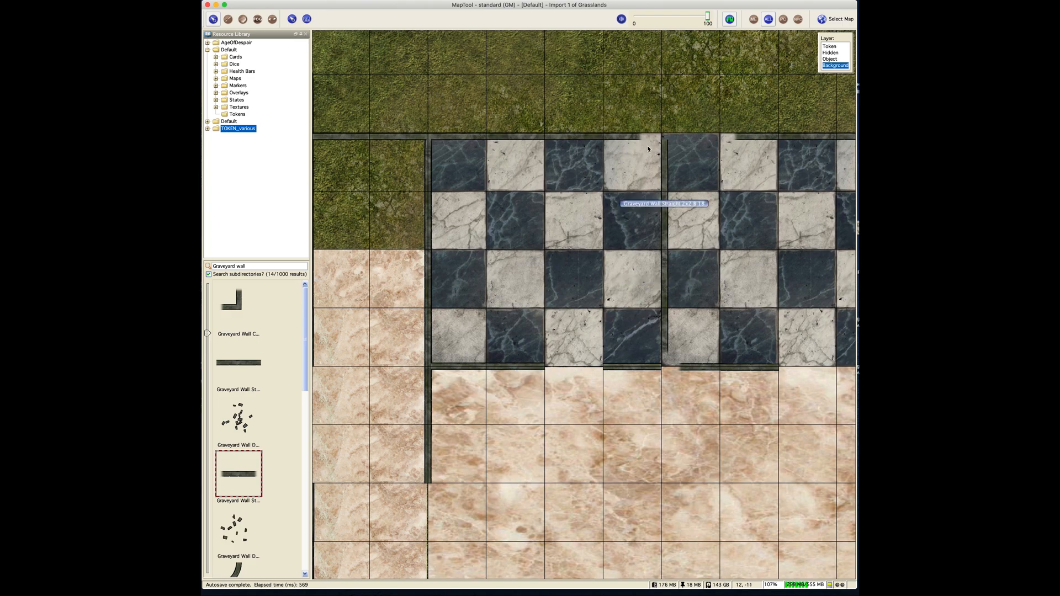
left_click(588, 210)
right_click(588, 210)
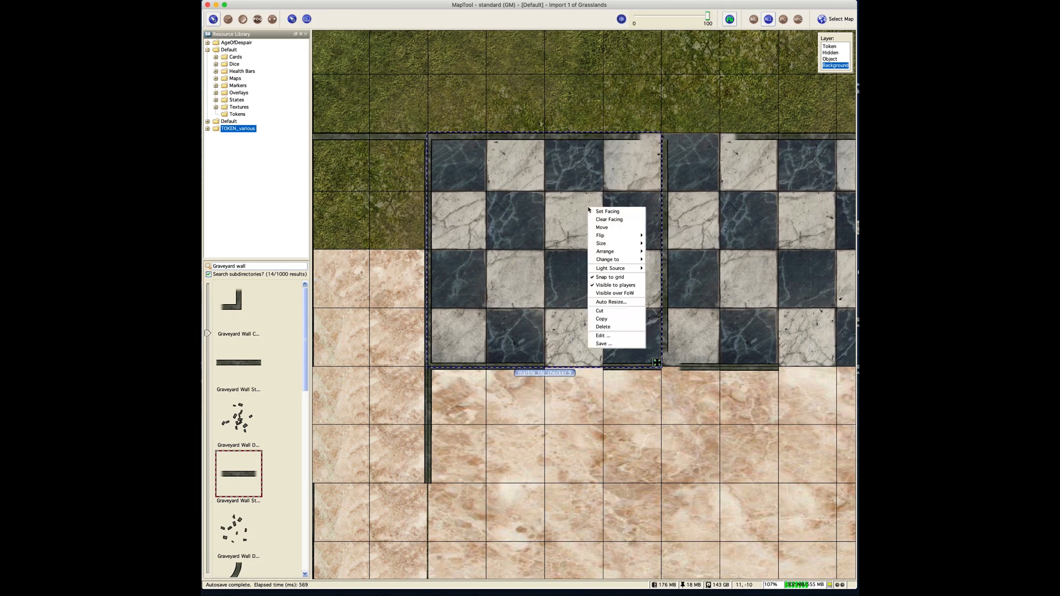
mouse_move(607, 252)
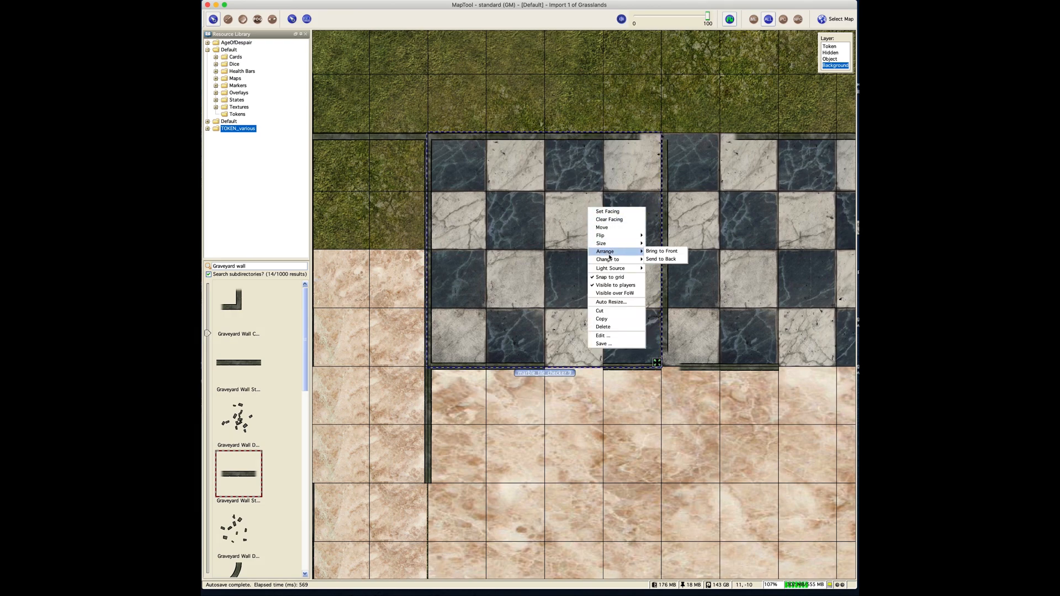
left_click(664, 260)
- Send the checkered floor of the neighbouring northeastern room to the back so its walls lie on top
left_click(725, 255)
right_click(724, 253)
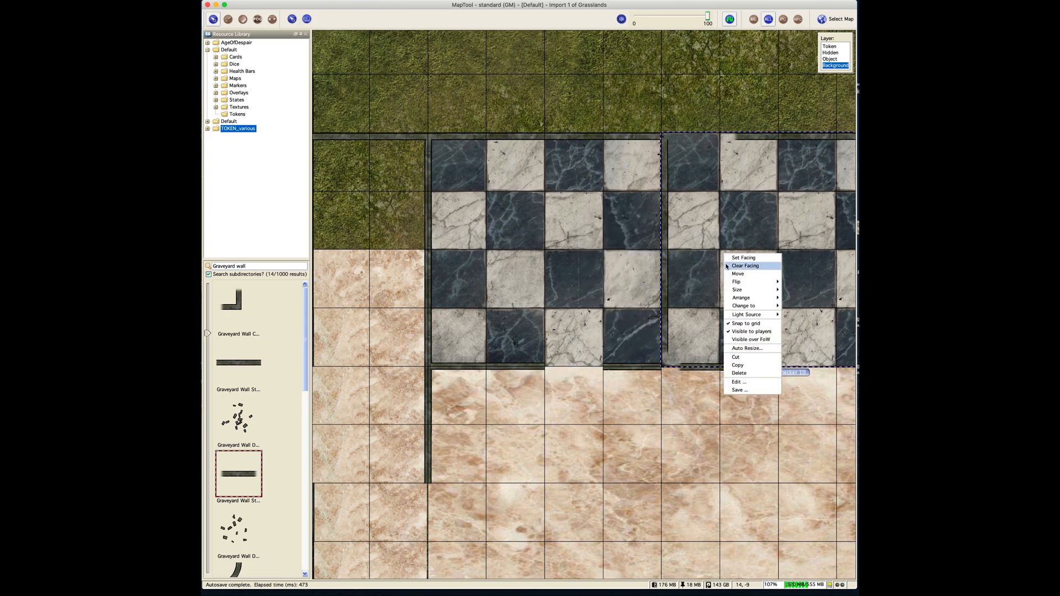
mouse_move(746, 300)
left_click(797, 306)
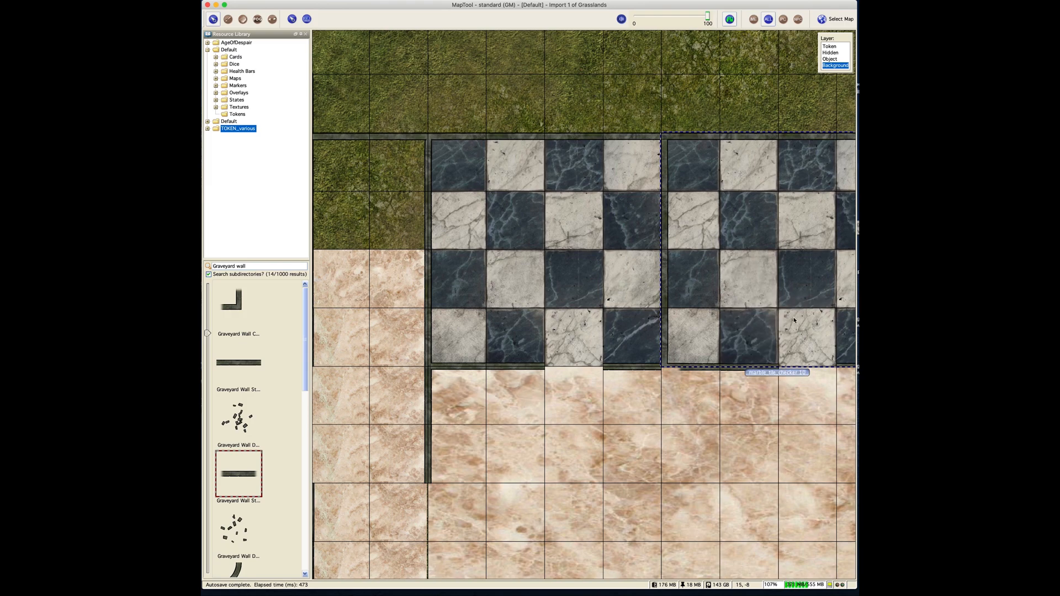
- Send the pink marble floor of the large southern room to the back, beneath its walls
left_click_drag(686, 514, 511, 446)
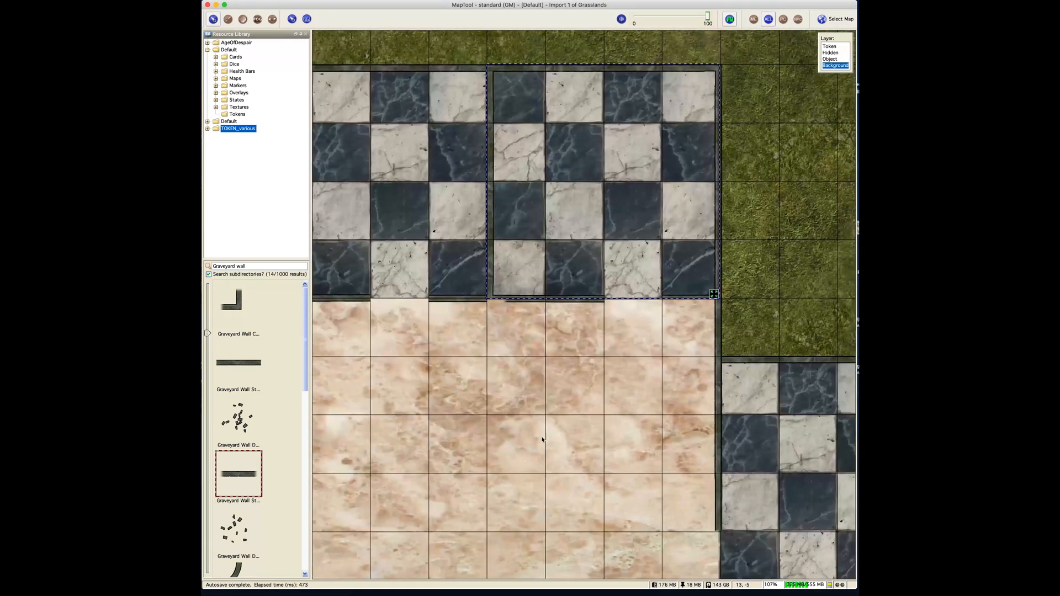
left_click(559, 438)
right_click(540, 493)
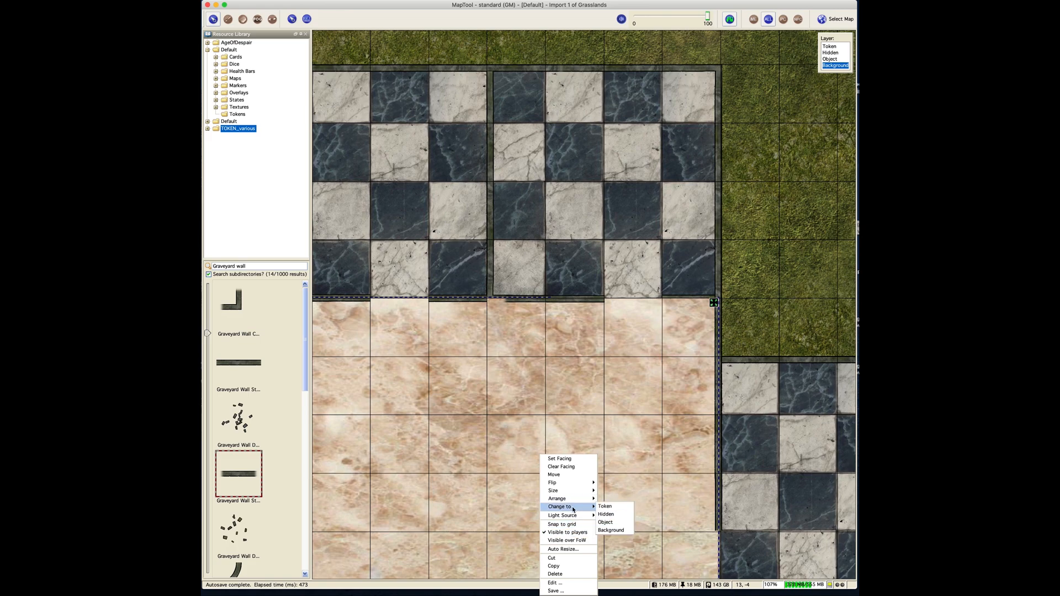
left_click(604, 507)
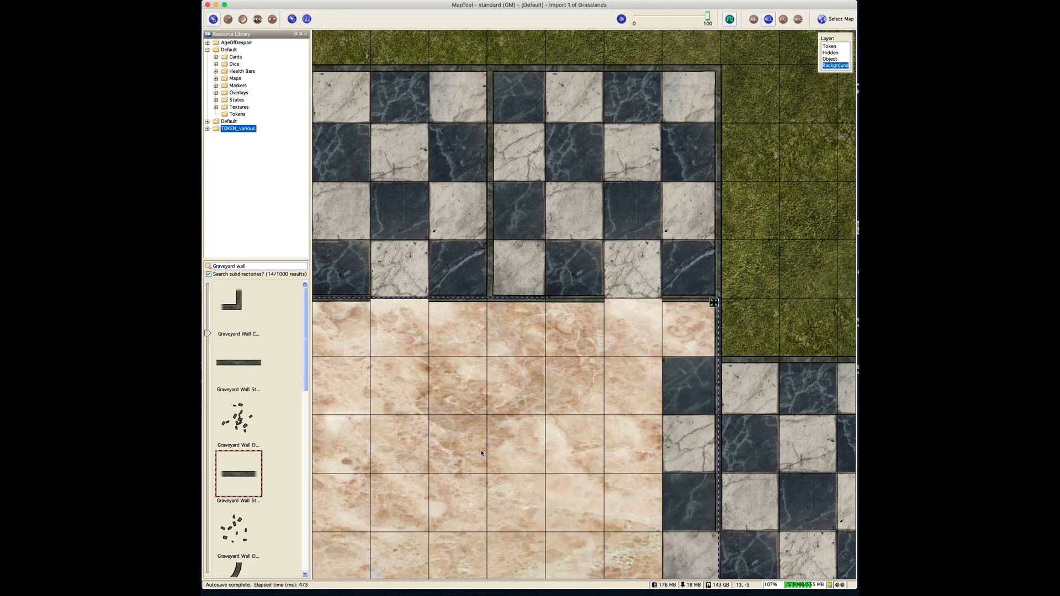
- Inspect the corridor, the western checkered rooms and the yellow room for walls still covered by floor textures
left_click(781, 253)
left_click_drag(777, 305, 783, 160)
left_click_drag(424, 195, 641, 444)
right_click(642, 444)
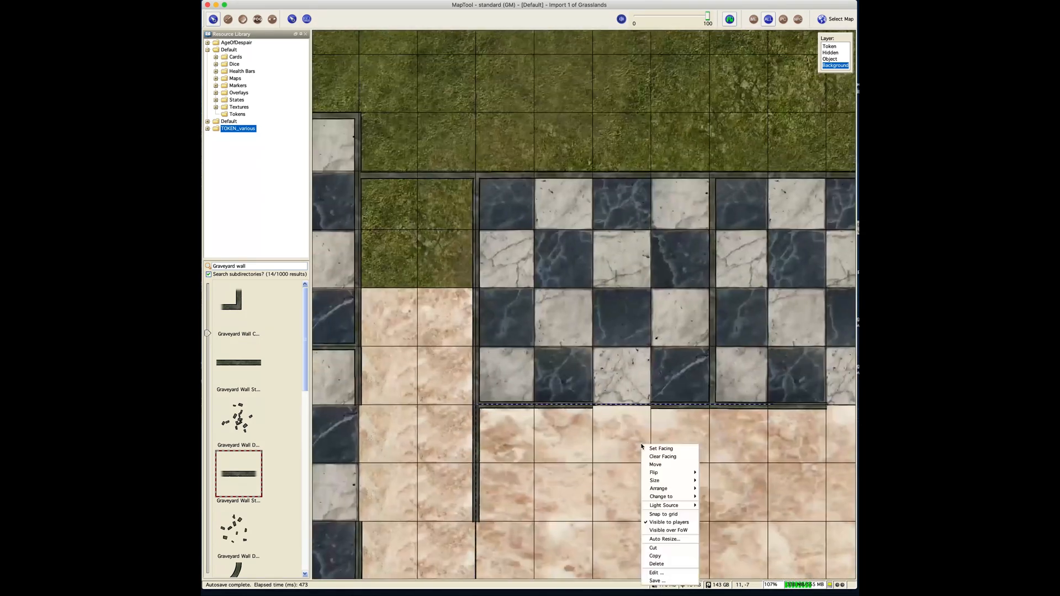
left_click(424, 232)
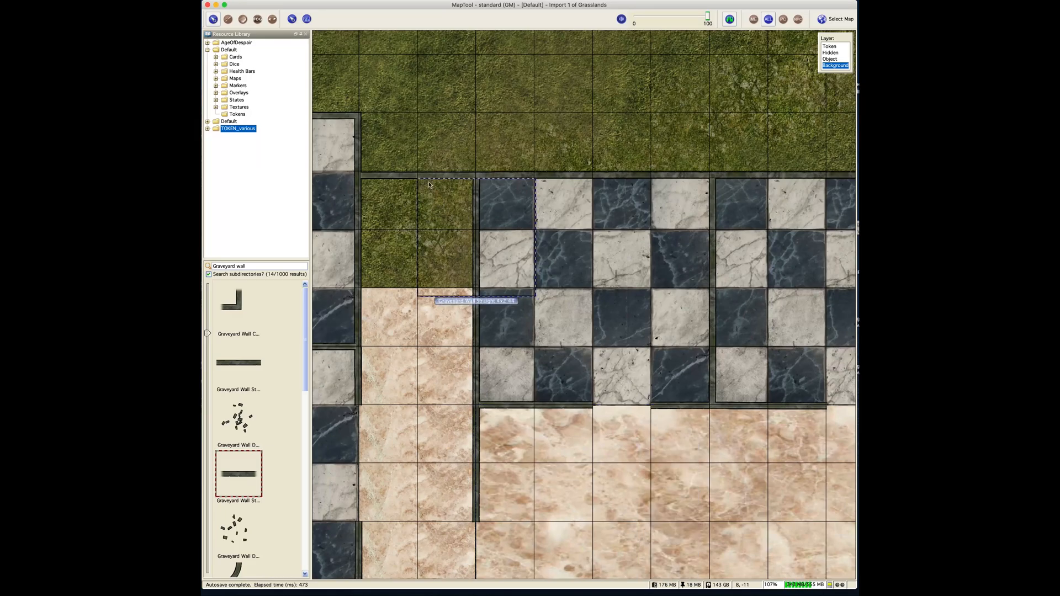
left_click_drag(428, 130, 516, 45)
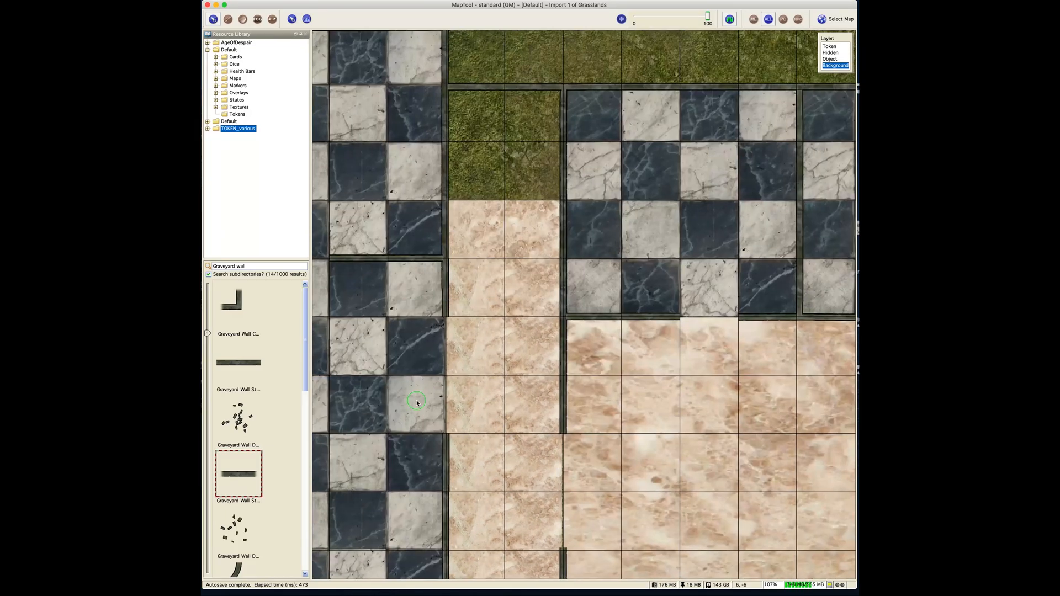
left_click_drag(417, 402, 702, 230)
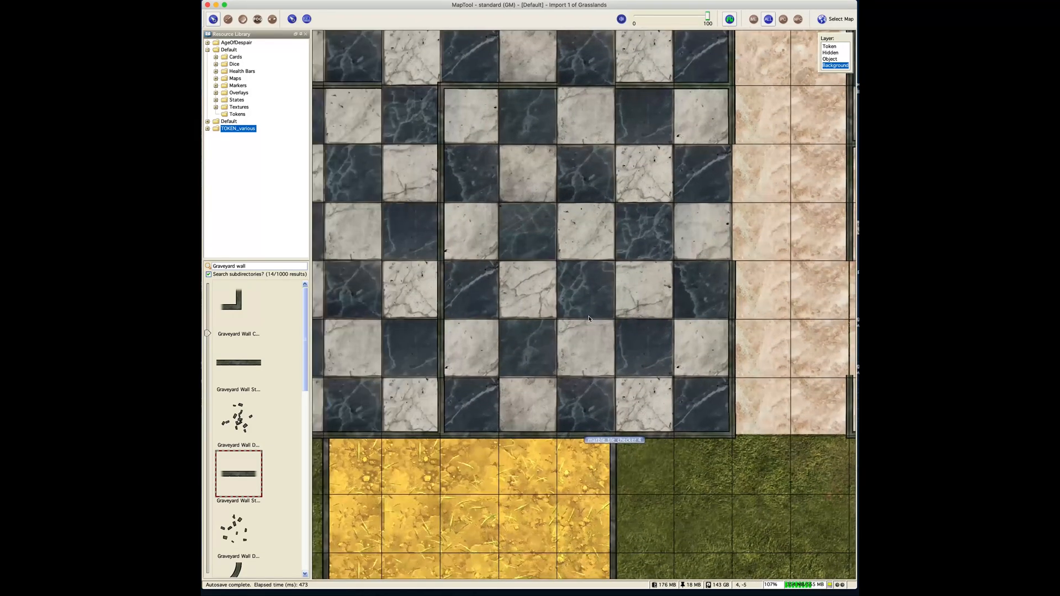
left_click_drag(540, 298, 631, 520)
left_click_drag(685, 352, 479, 357)
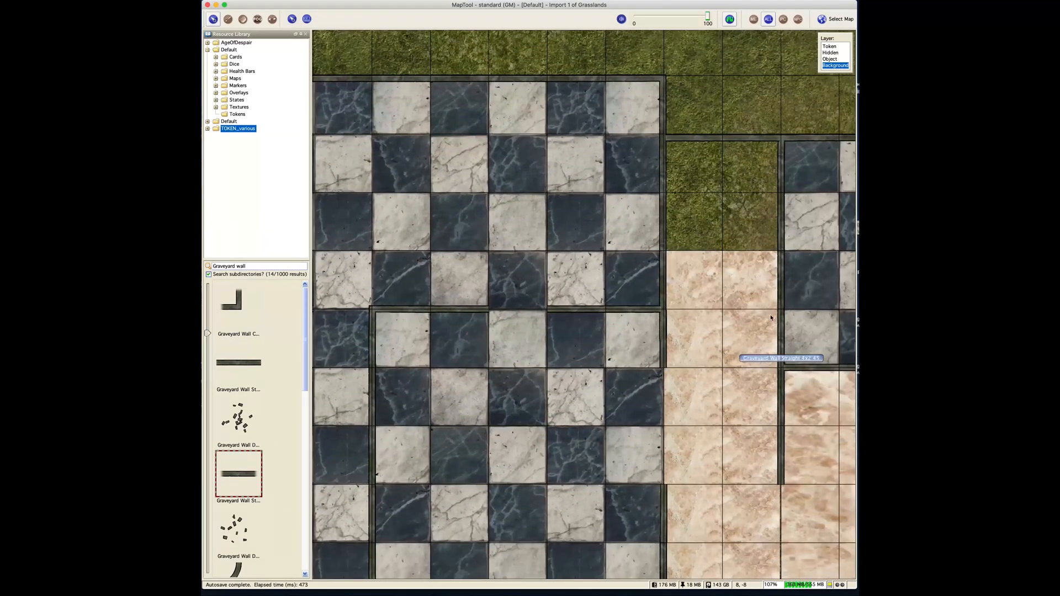
left_click_drag(768, 316, 641, 267)
- Switch to the Object layer and set the Large Double Door White Left to Medium size
left_click(838, 59)
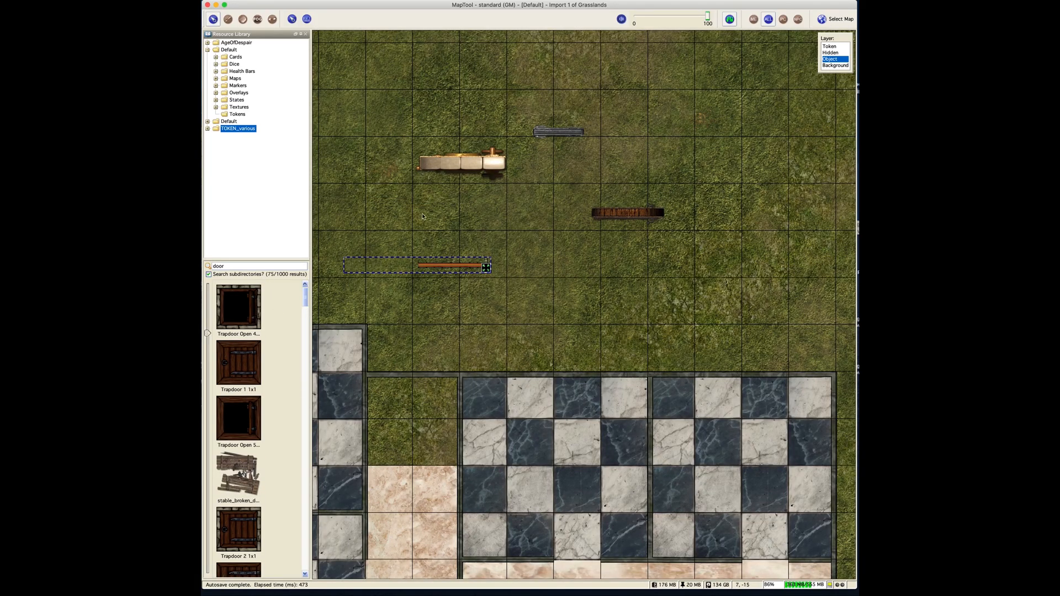
left_click(540, 282)
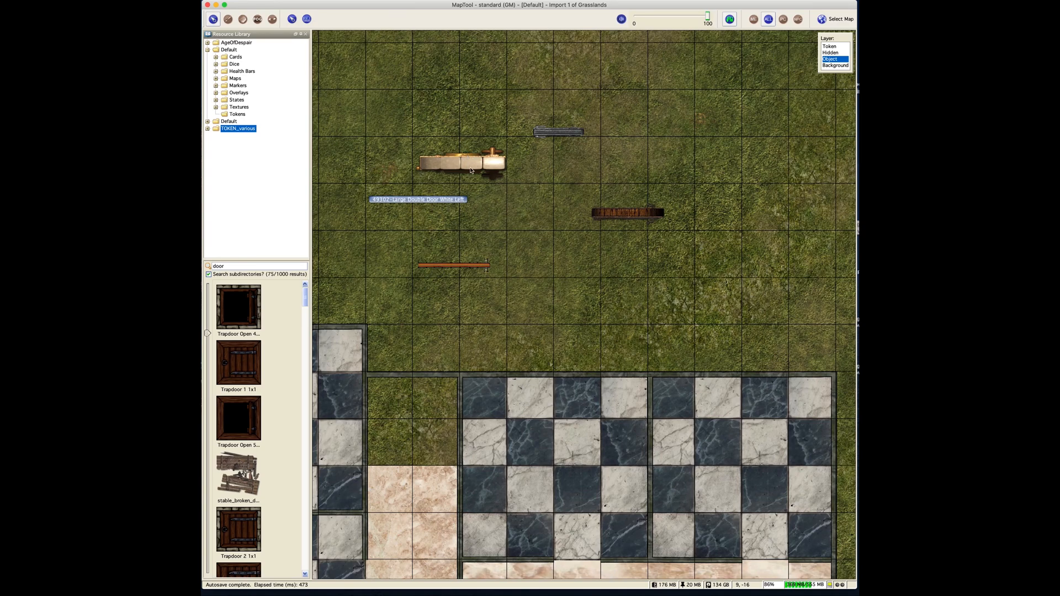
left_click(471, 171)
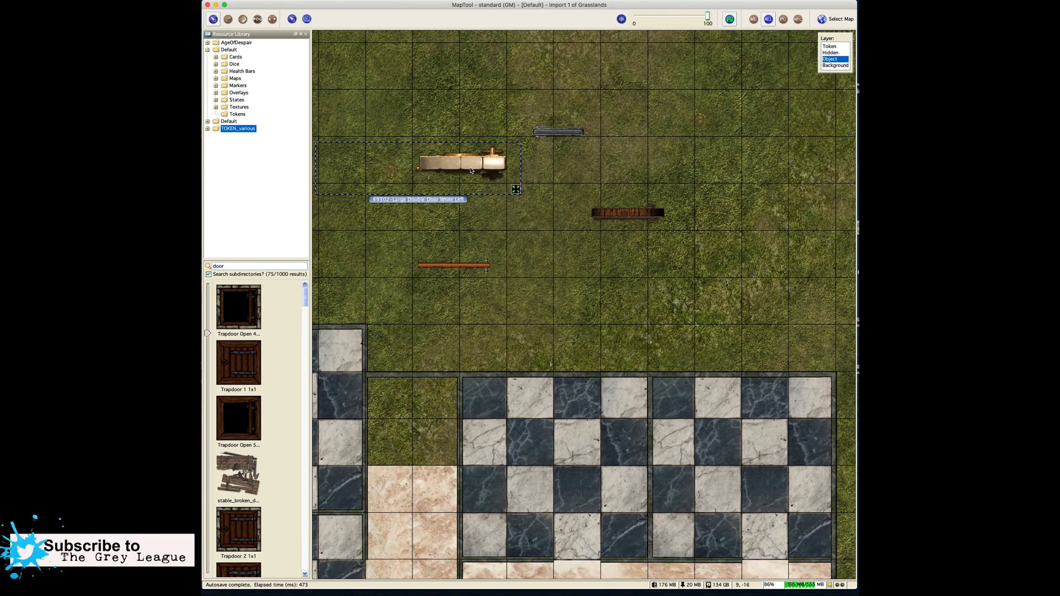
right_click(471, 169)
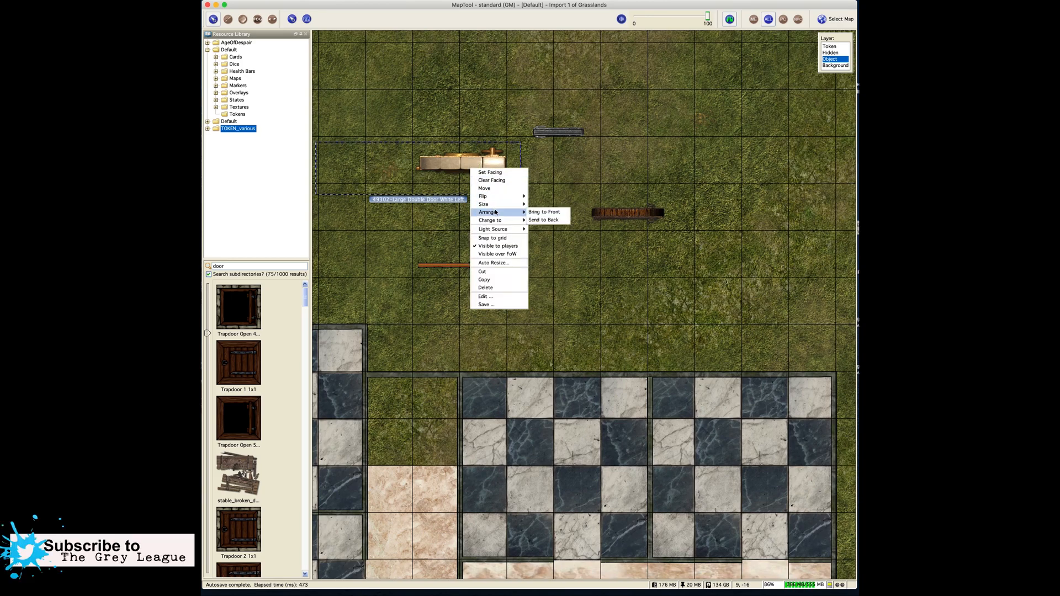
mouse_move(497, 207)
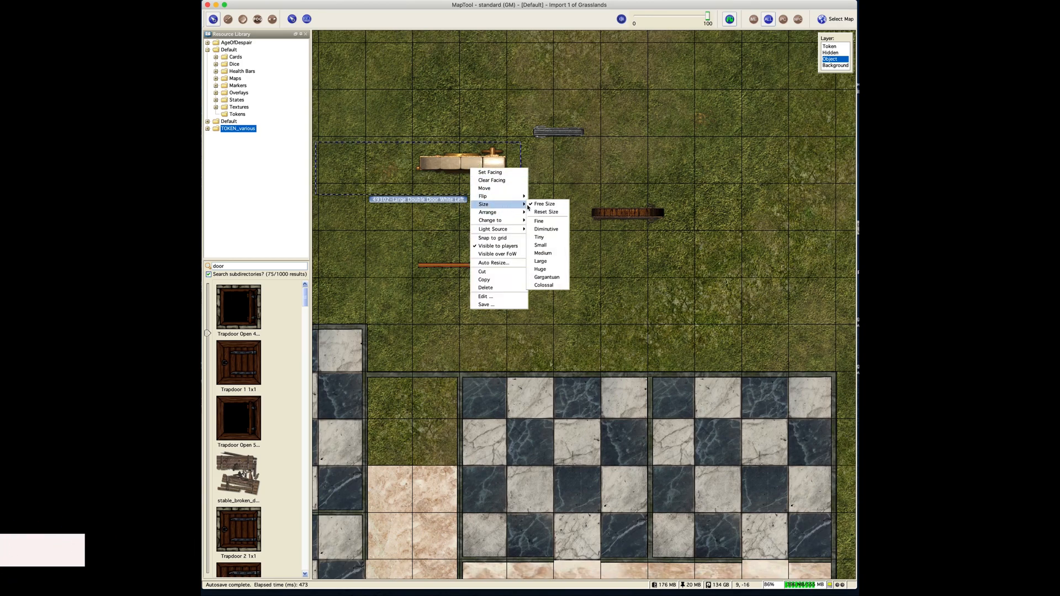
left_click(548, 255)
- Move the white left door from the grass to the western half of the corridor's southern opening
left_click_drag(385, 278, 452, 231)
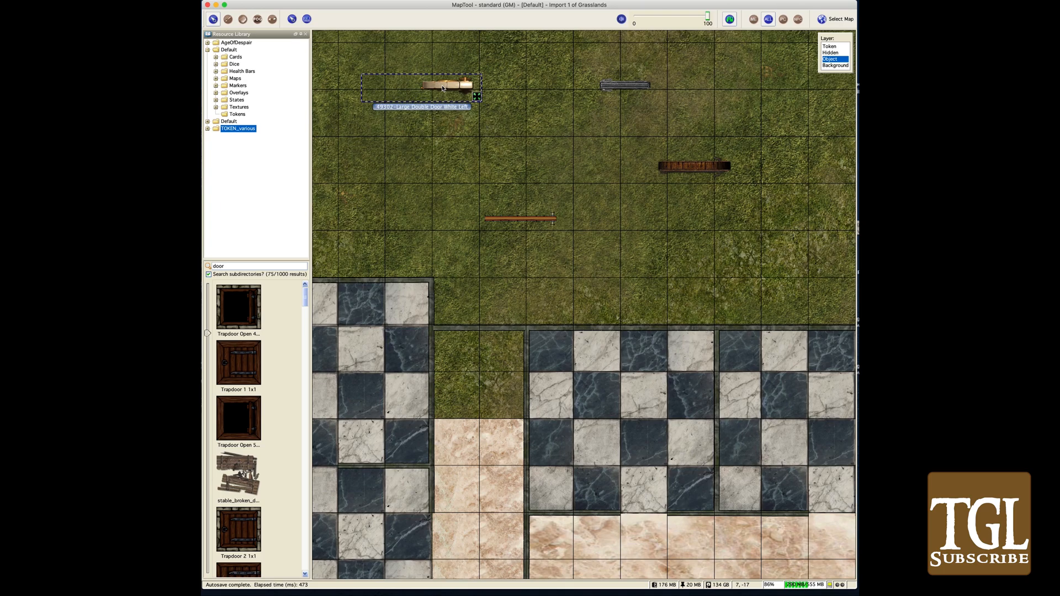
left_click_drag(443, 89, 442, 516)
left_click_drag(477, 436, 448, 220)
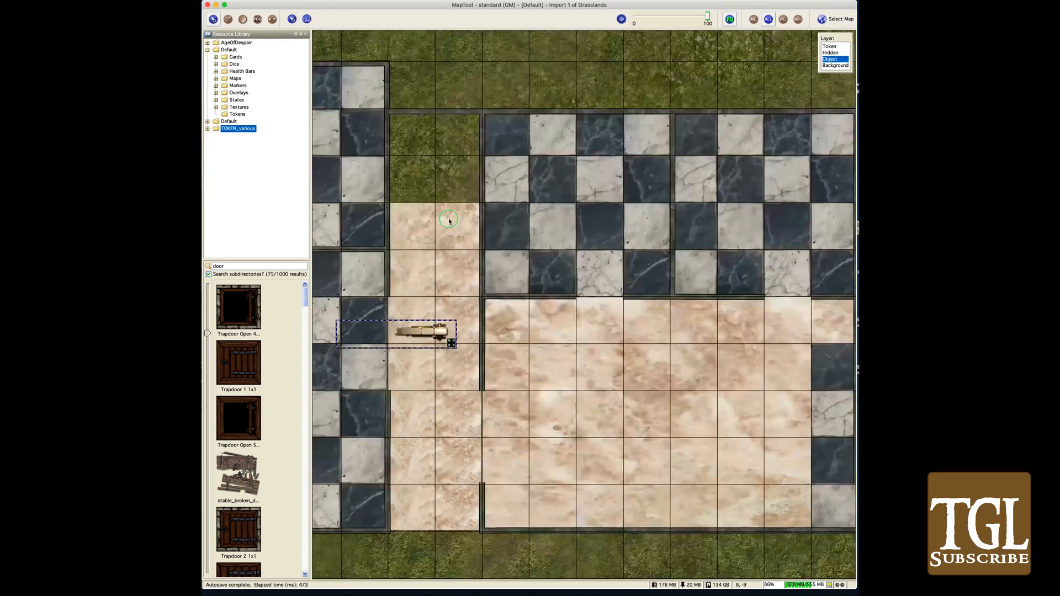
left_click_drag(448, 402, 458, 334)
left_click_drag(432, 230, 438, 439)
scroll(436, 428, "up", 8)
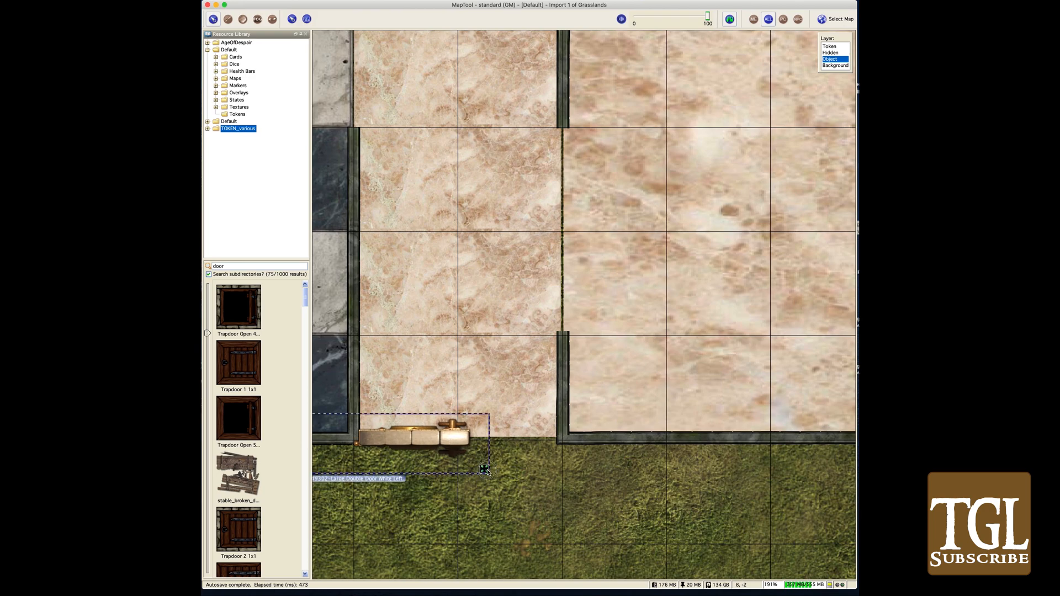
- Shrink the white left door to fit half the corridor opening and align it against the western wall
left_click_drag(484, 468, 461, 455)
left_click_drag(411, 429, 424, 436)
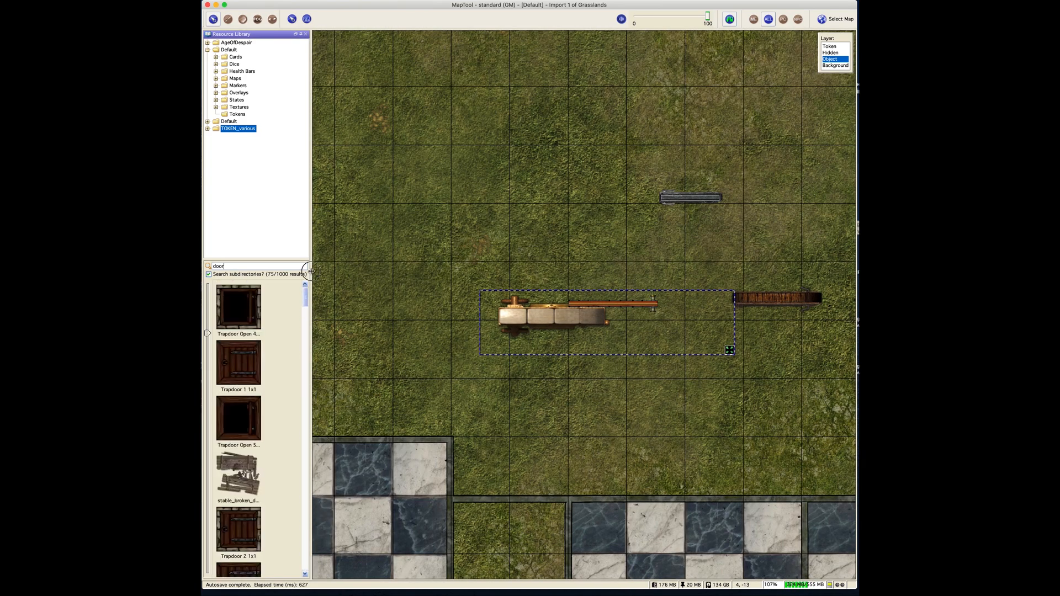
left_click(401, 272)
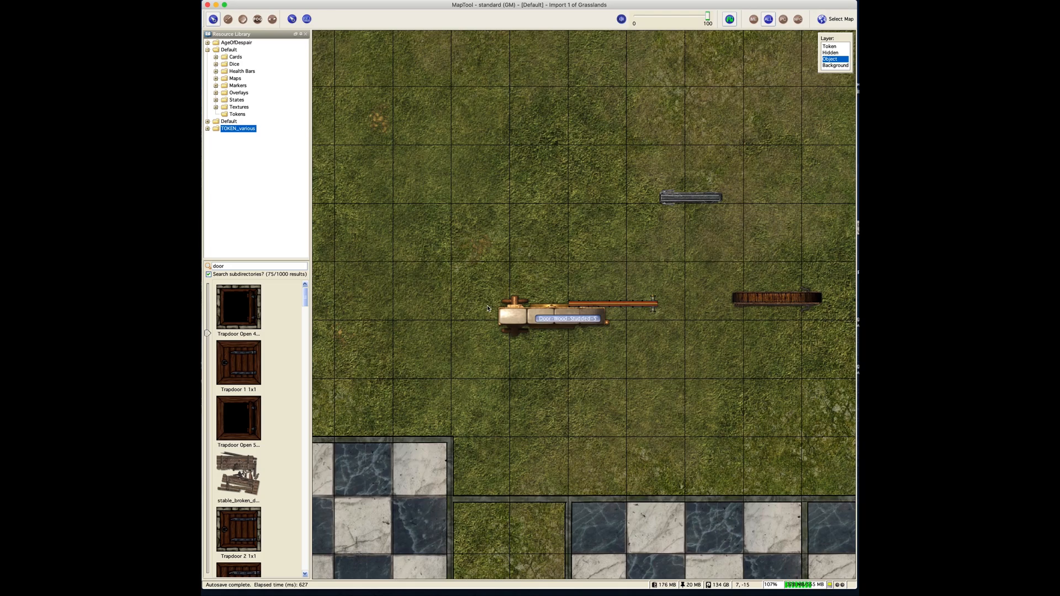
- Move the Large Double Door White Right from the northern grass to just below the corridor's southern opening
left_click(510, 318)
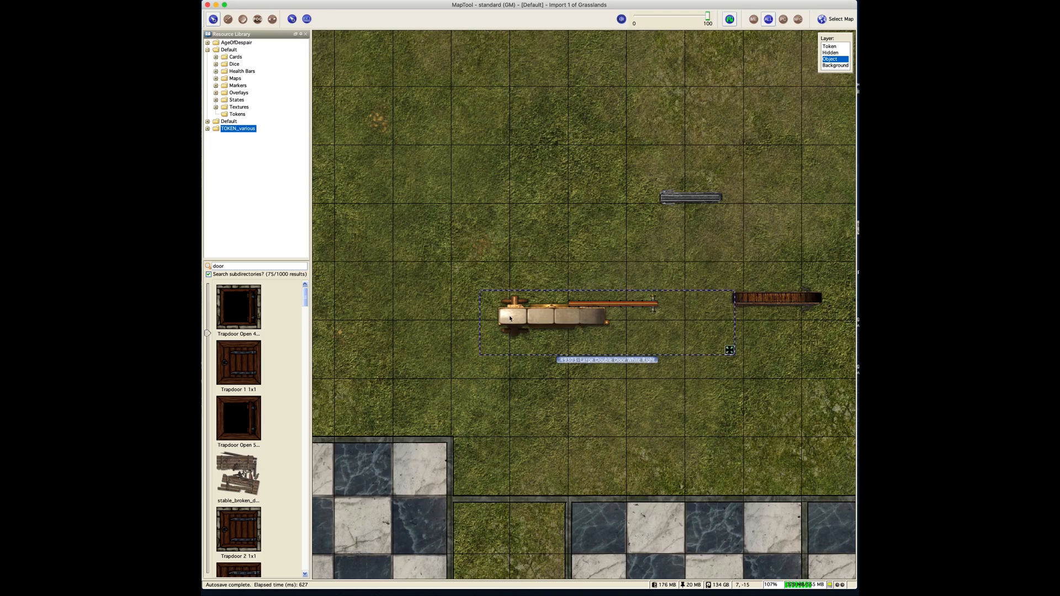
scroll(535, 336, "down", 8)
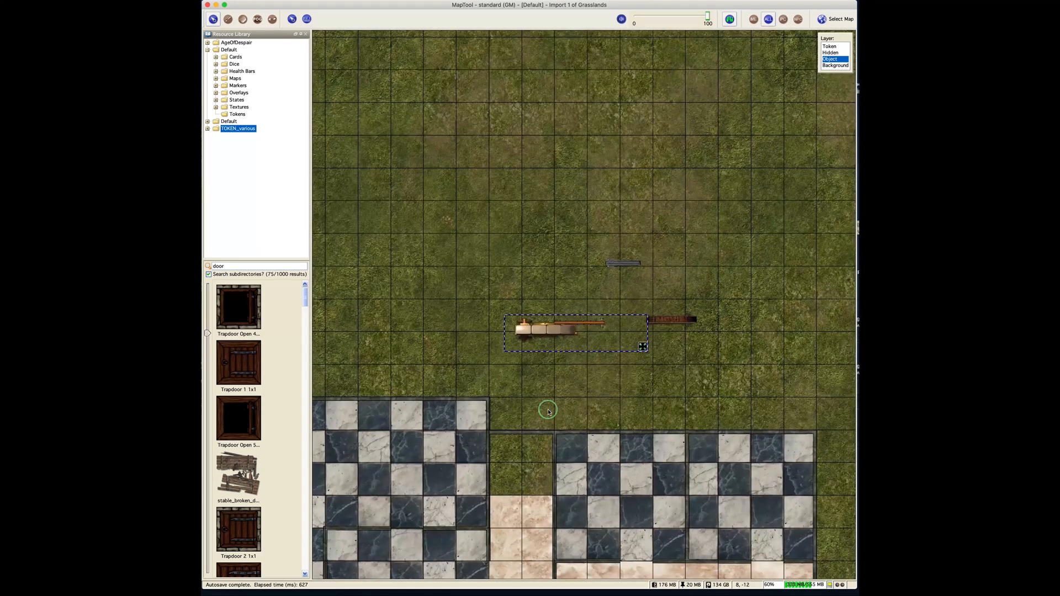
left_click_drag(546, 409, 515, 253)
left_click_drag(496, 126, 500, 533)
scroll(497, 519, "up", 15)
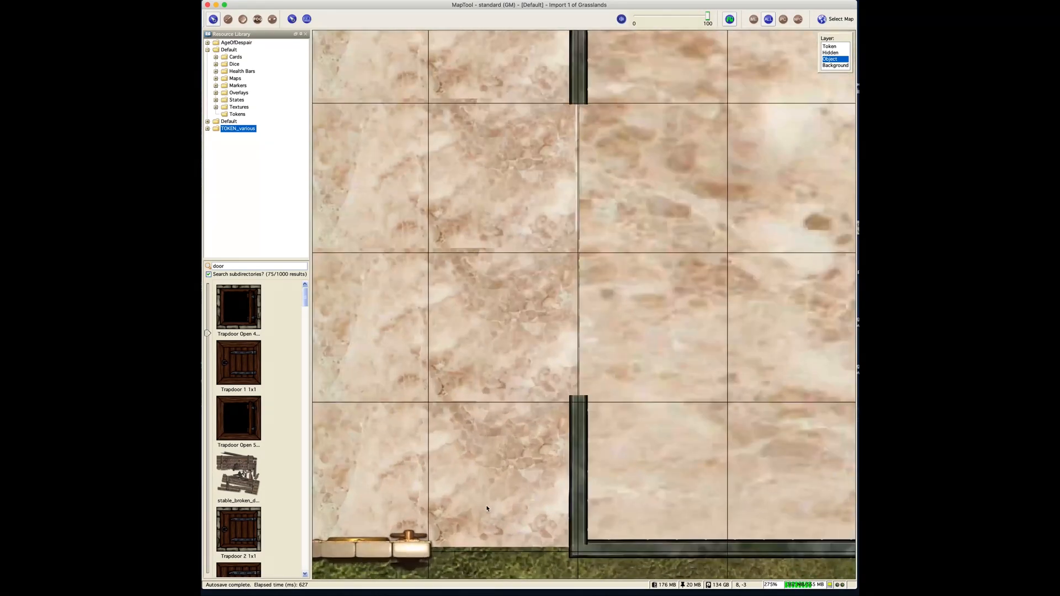
left_click_drag(502, 467, 514, 235)
right_click(563, 403)
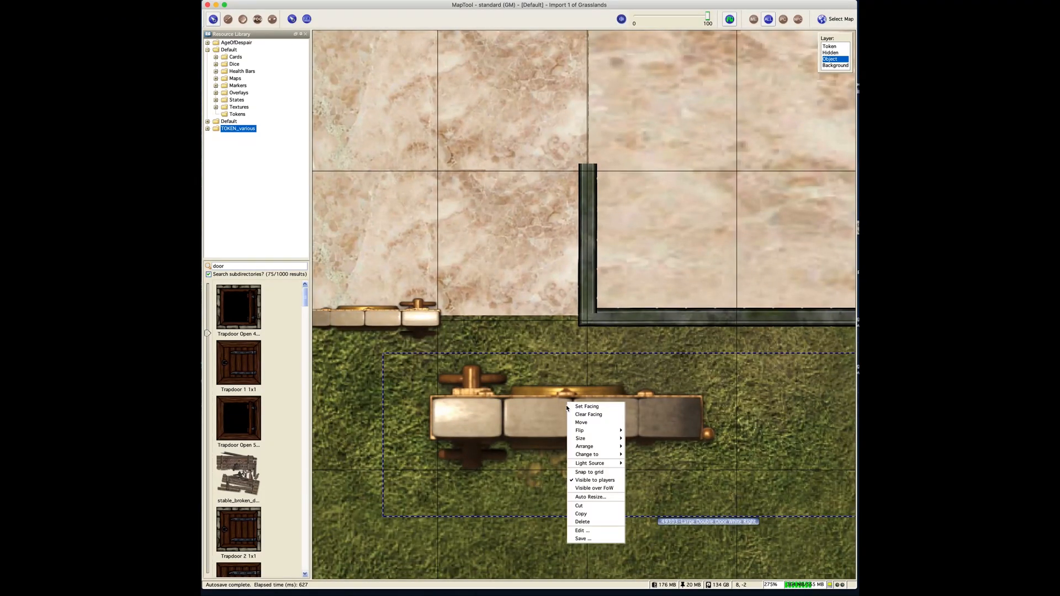
left_click(568, 396)
left_click_drag(709, 439, 620, 439)
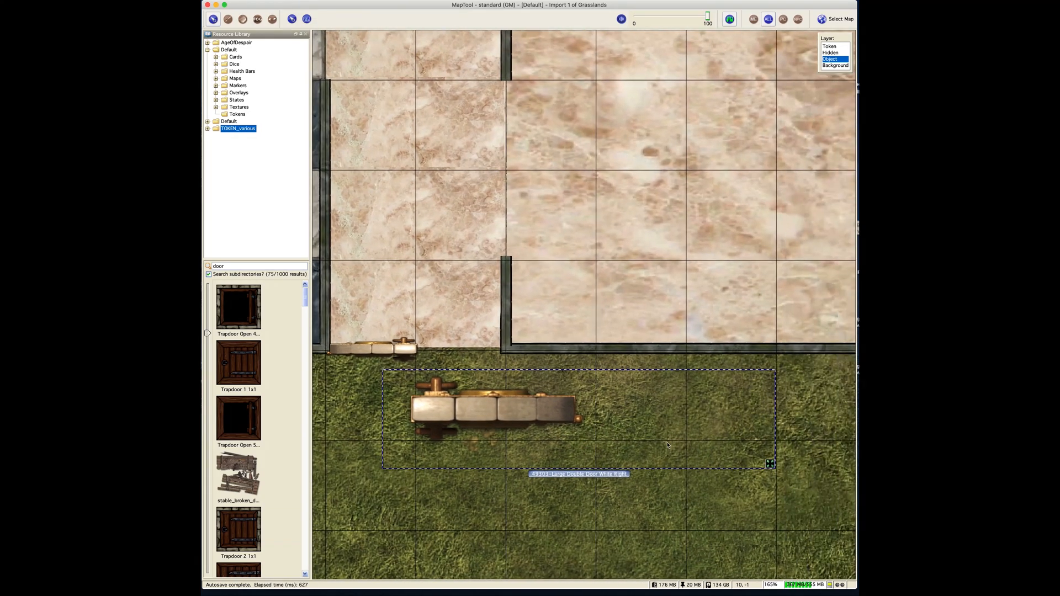
- Shrink the white right door to half the corridor's width and fit it into the eastern half of the southern opening
left_click_drag(770, 468, 359, 404)
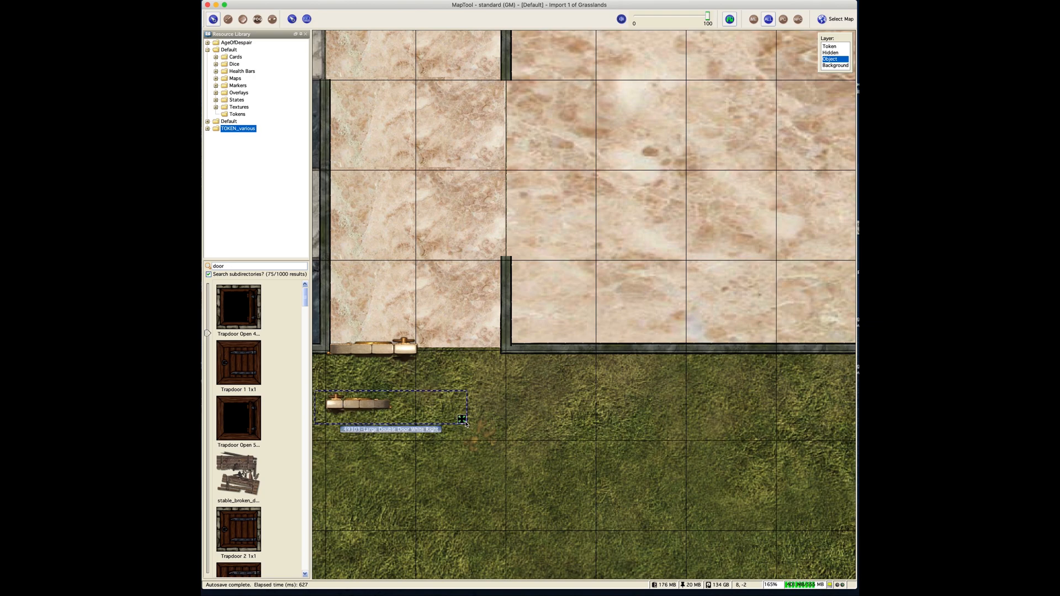
left_click_drag(465, 423, 520, 425)
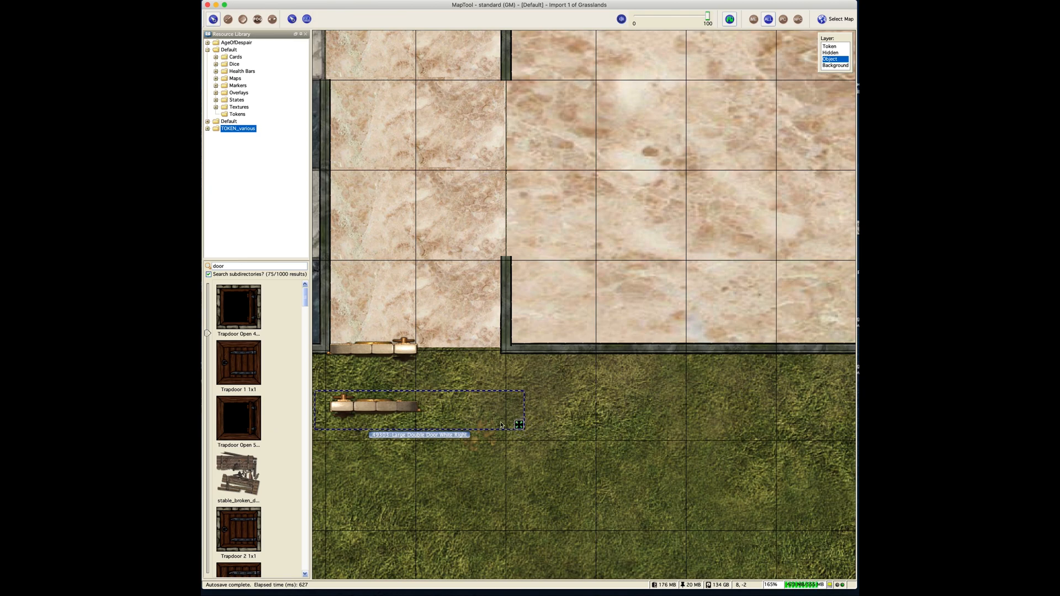
left_click_drag(411, 406, 528, 362)
scroll(402, 407, "down", 2)
scroll(402, 406, "down", 2)
scroll(463, 383, "down", 2)
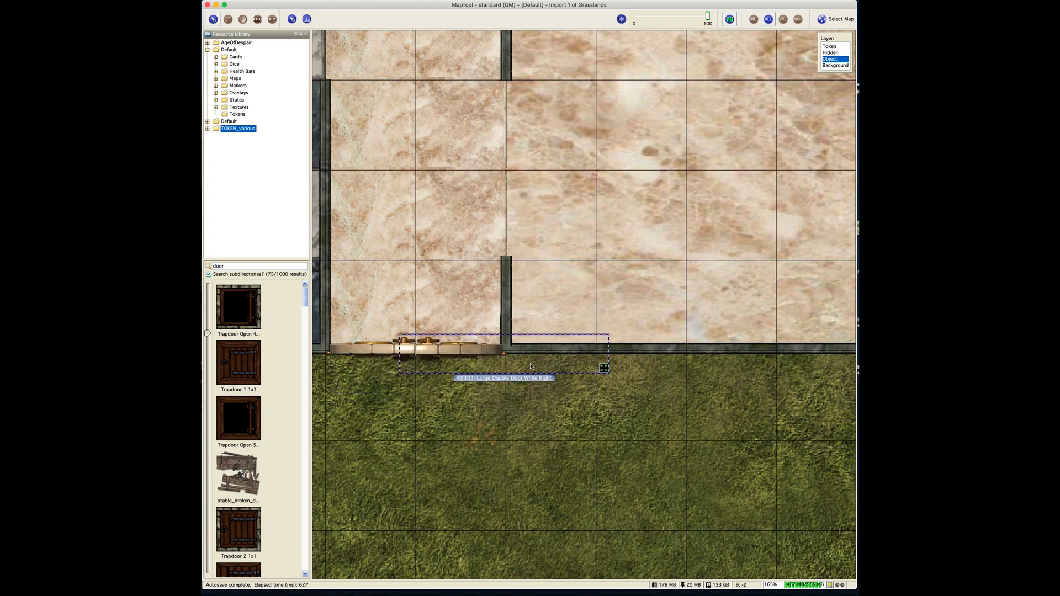
left_click_drag(602, 370, 600, 371)
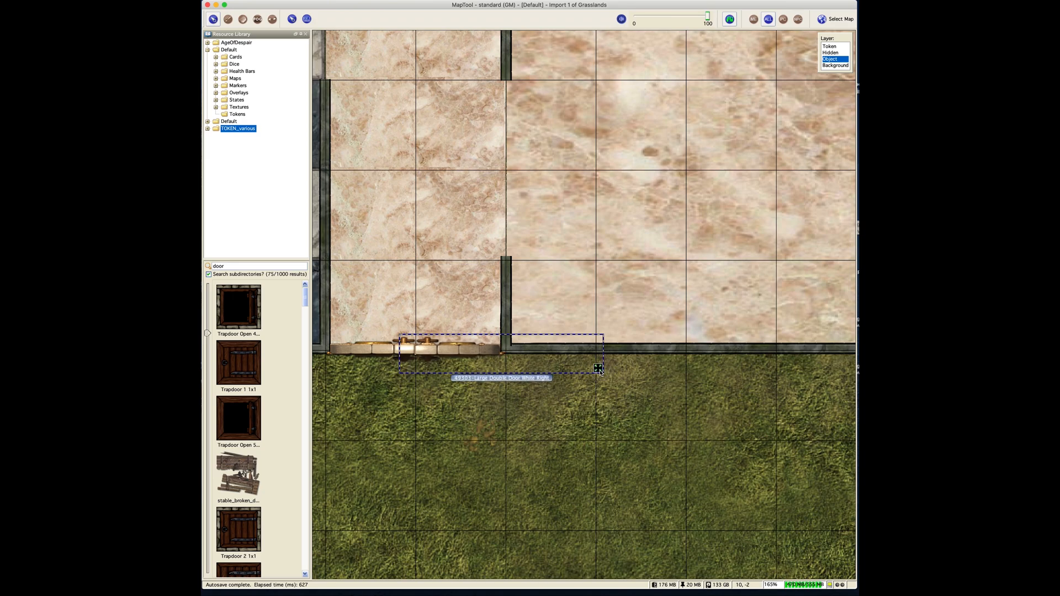
left_click_drag(456, 351, 451, 352)
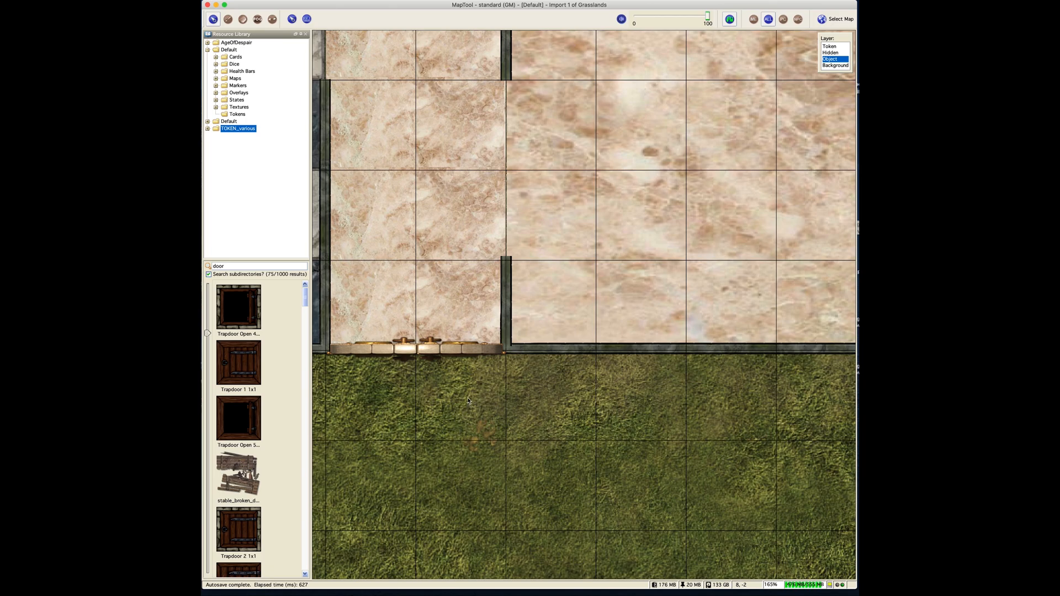
- Move the dark wooden door from the grass into the corridor and rotate it to stand north–south
scroll(663, 196, "down", 10)
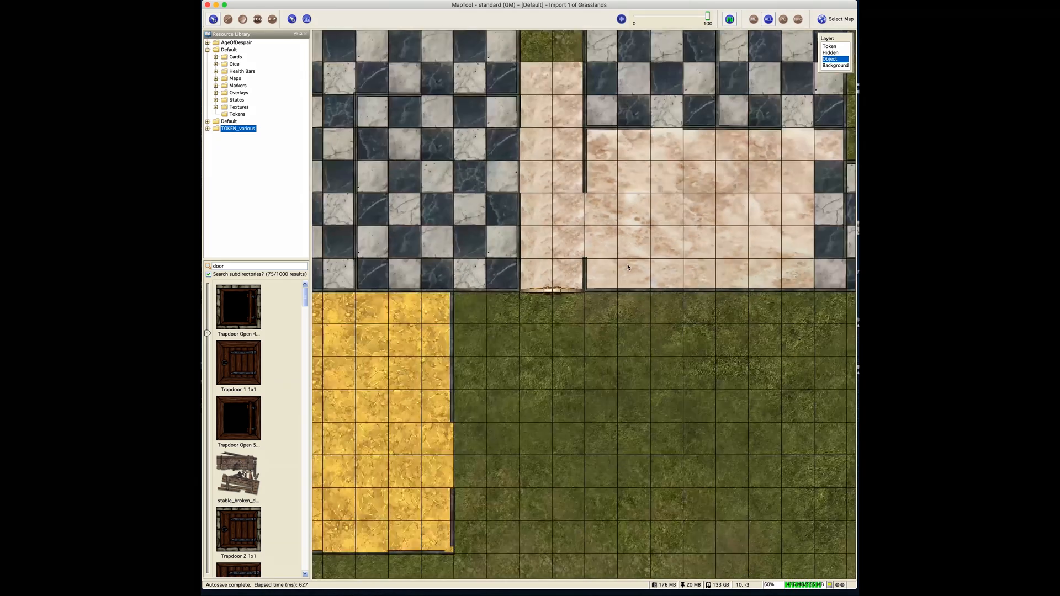
scroll(629, 253, "up", 2)
left_click_drag(572, 359, 514, 427)
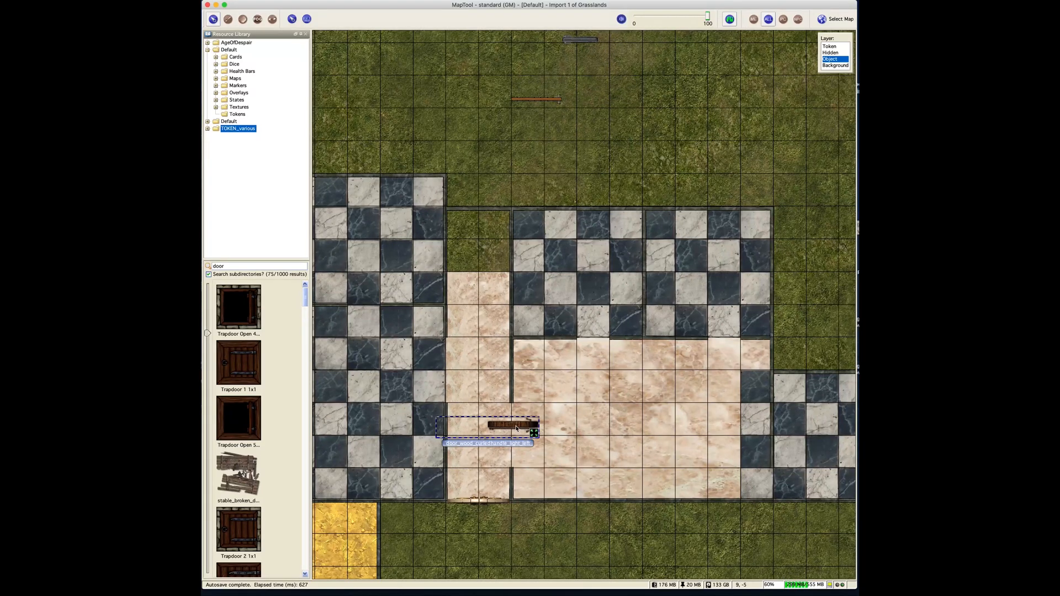
scroll(514, 427, "up", 2)
scroll(507, 434, "up", 5)
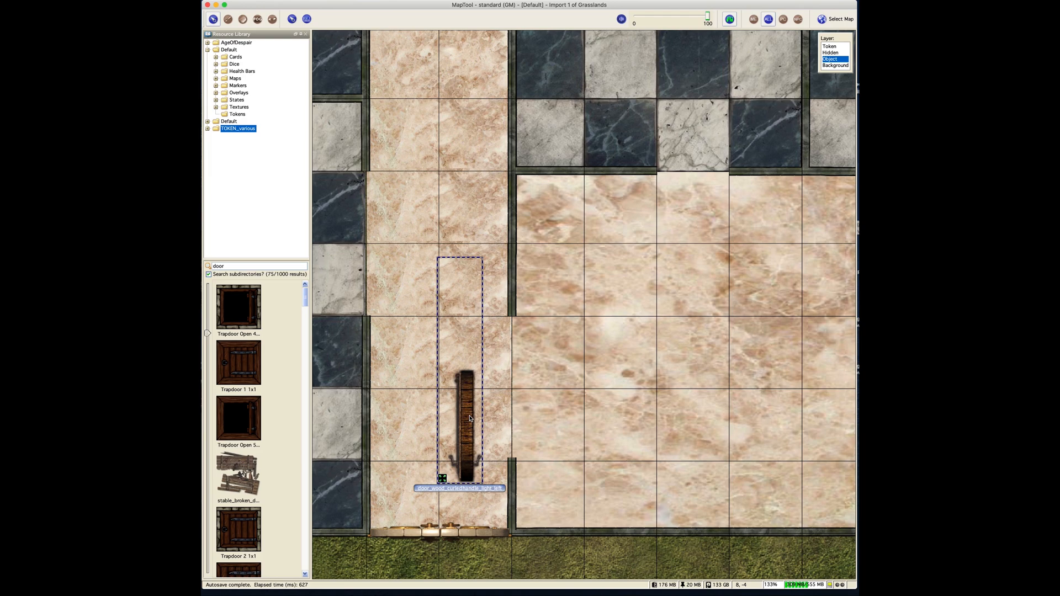
- Rotate the white right door to north–south and move it into the southern half of the corridor's eastern wall opening
left_click(474, 534)
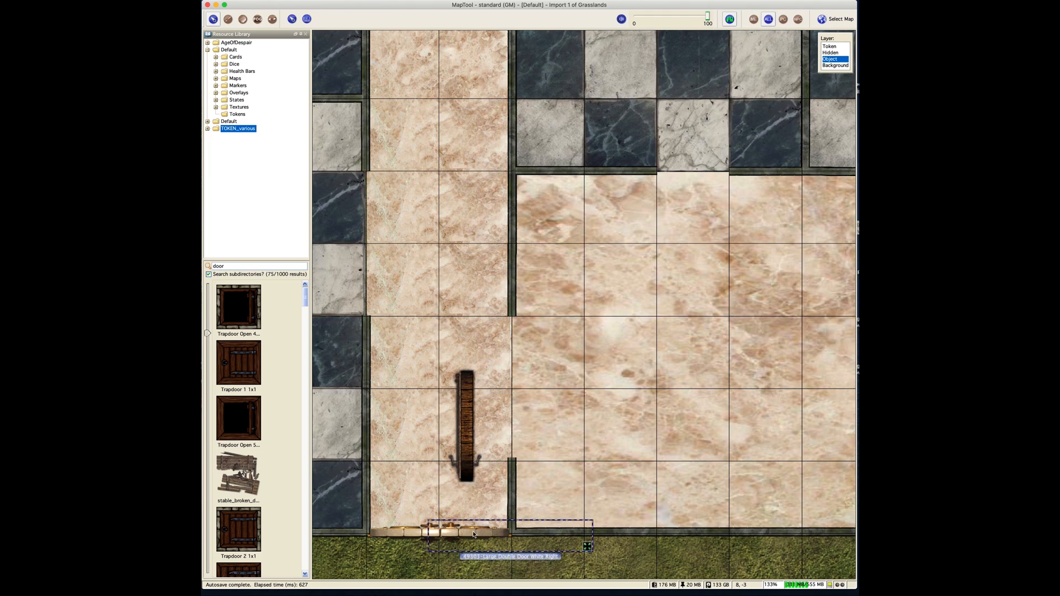
scroll(473, 535, "up", 1)
scroll(475, 533, "down", 1)
scroll(475, 533, "up", 1)
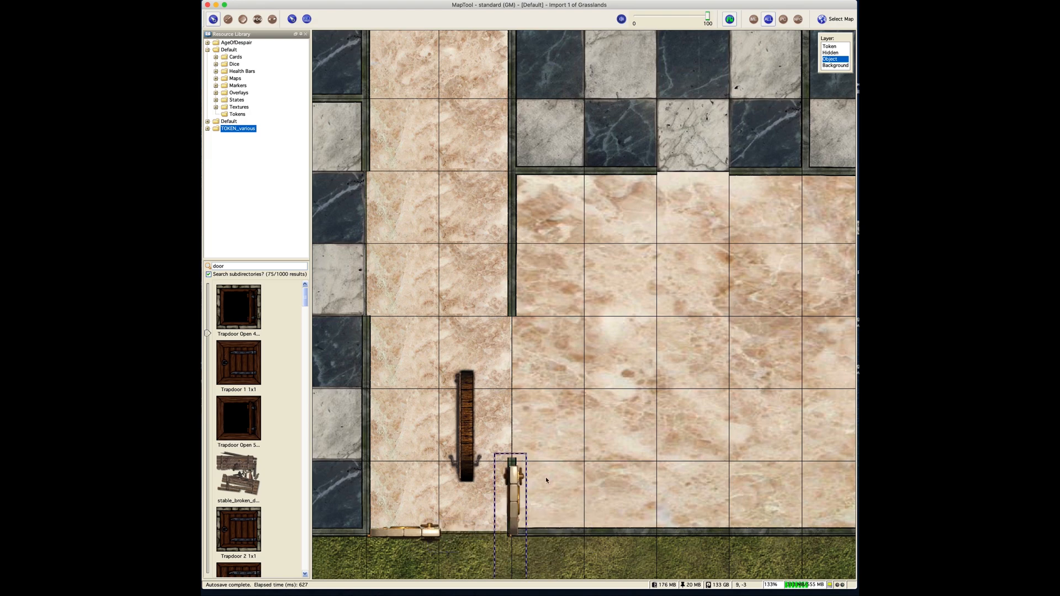
left_click_drag(514, 492, 515, 417)
- Rotate the white left door to north–south and place it in the northern half of the corridor's eastern wall opening
left_click(409, 532)
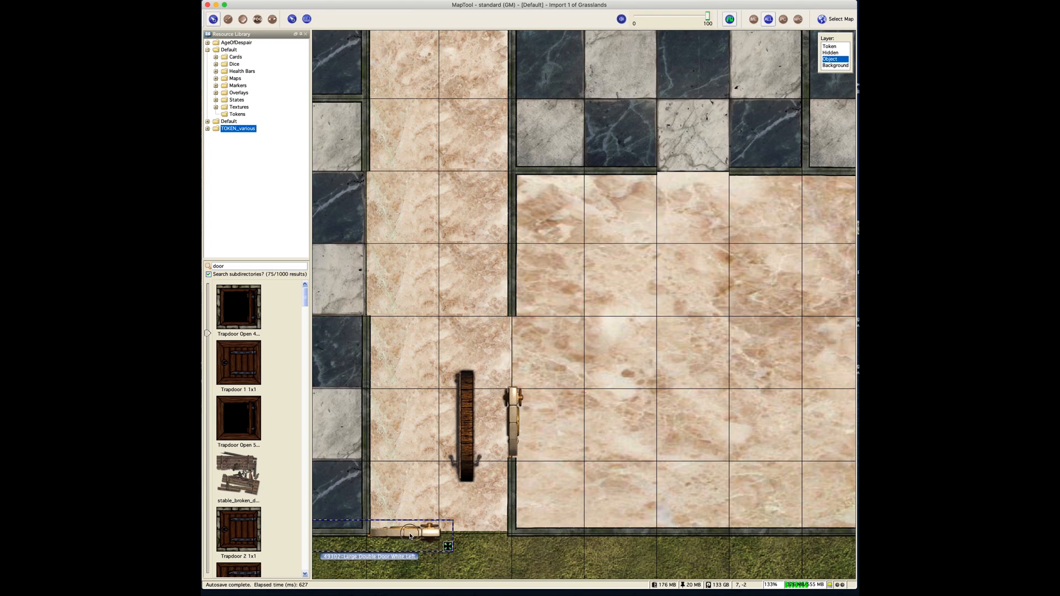
left_click_drag(409, 533, 512, 346)
scroll(511, 348, "up", 1)
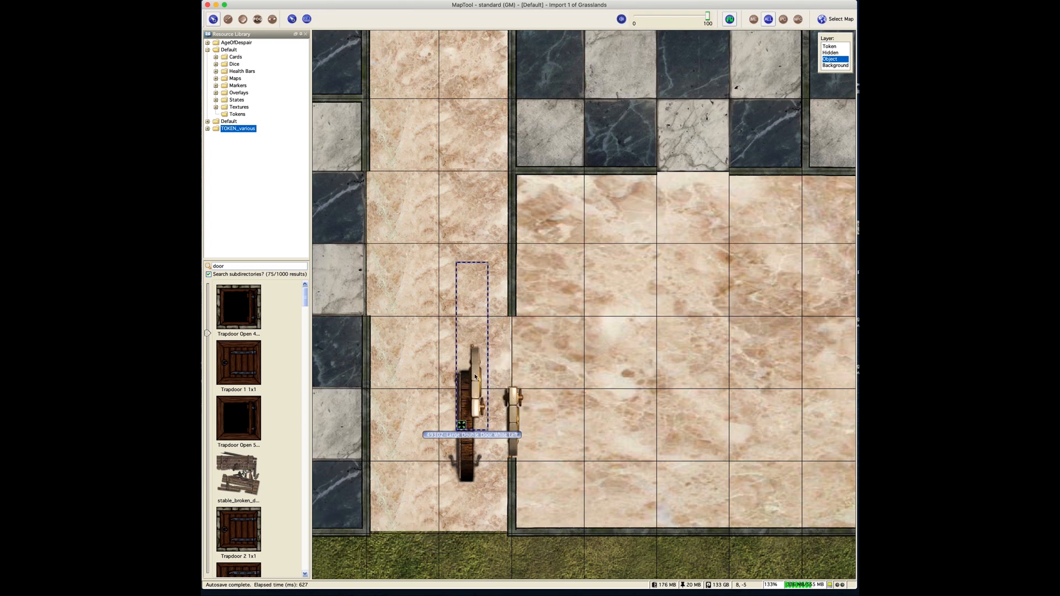
left_click_drag(476, 385, 512, 351)
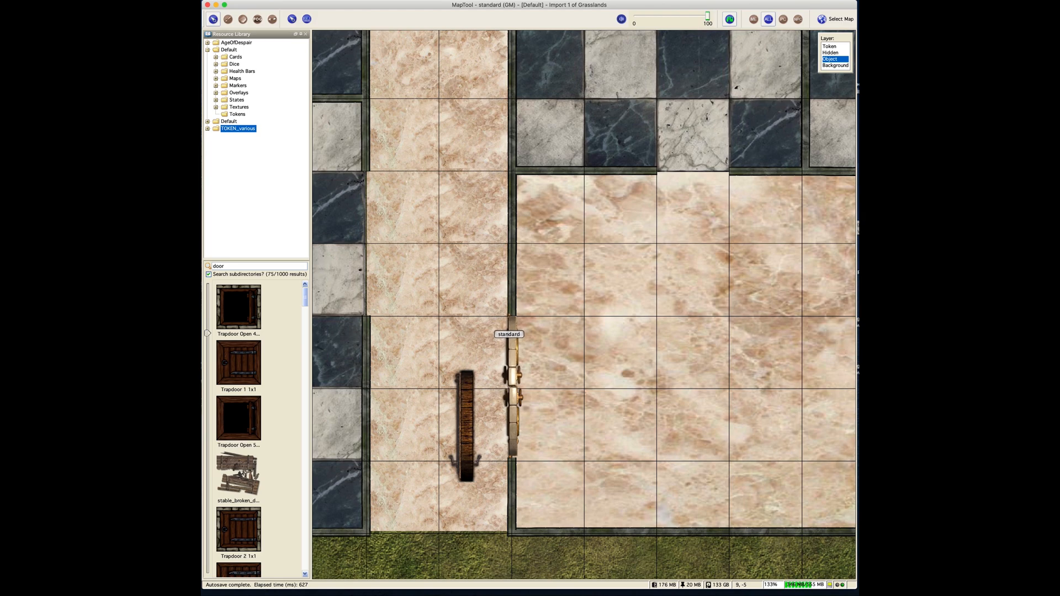
left_click(519, 378)
- Nudge and slightly resize the white right door so it lines up with the wall end south of the eastern opening
scroll(522, 378, "up", 3)
scroll(524, 375, "up", 3)
left_click(545, 457)
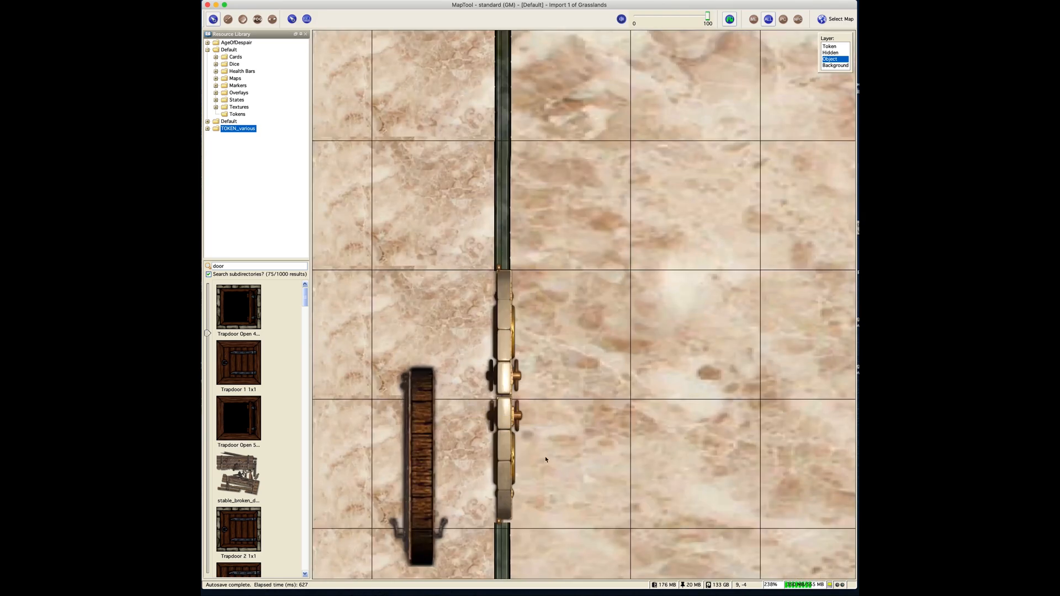
left_click_drag(502, 454, 501, 457)
left_click_drag(563, 497, 572, 359)
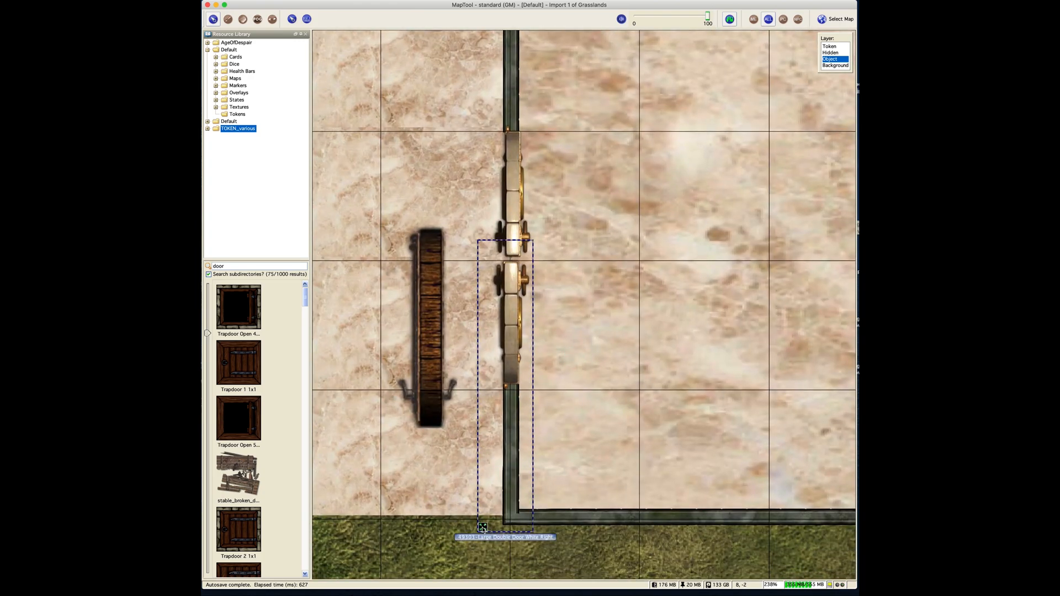
left_click_drag(481, 529, 481, 531)
left_click(596, 388)
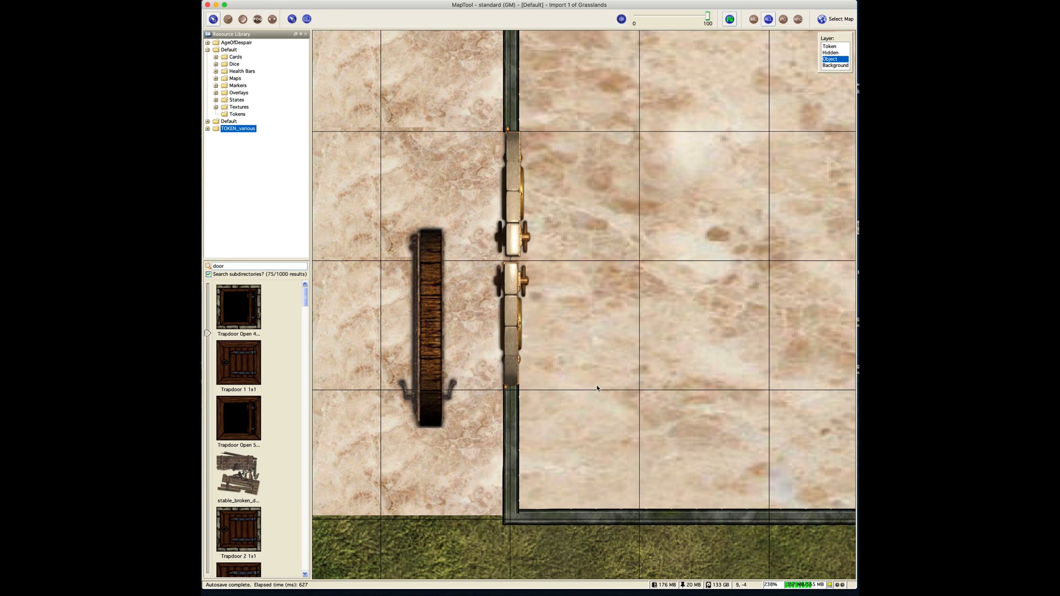
- Fine-tune the white left door's position and size so it meets the northern wall end and the right door
left_click_drag(574, 312, 577, 411)
left_click(510, 289)
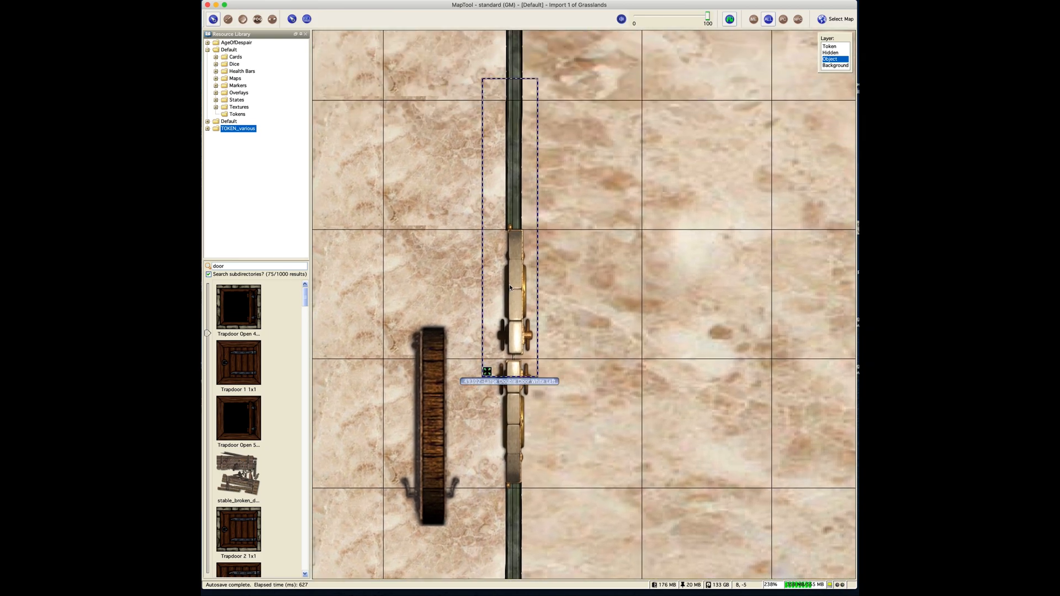
left_click_drag(511, 280, 508, 285)
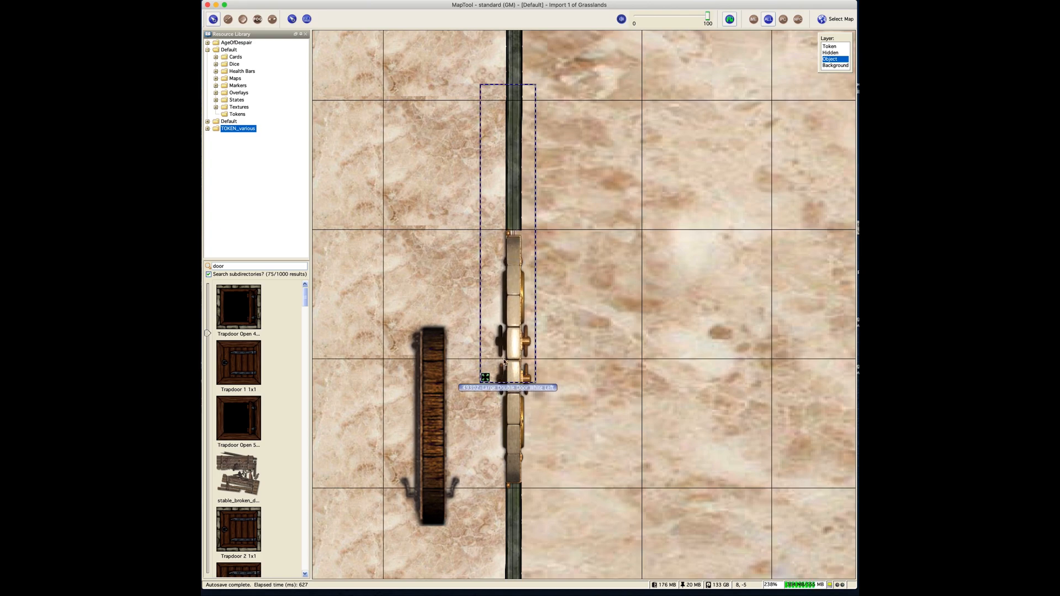
left_click_drag(484, 381, 482, 383)
left_click_drag(508, 264, 513, 332)
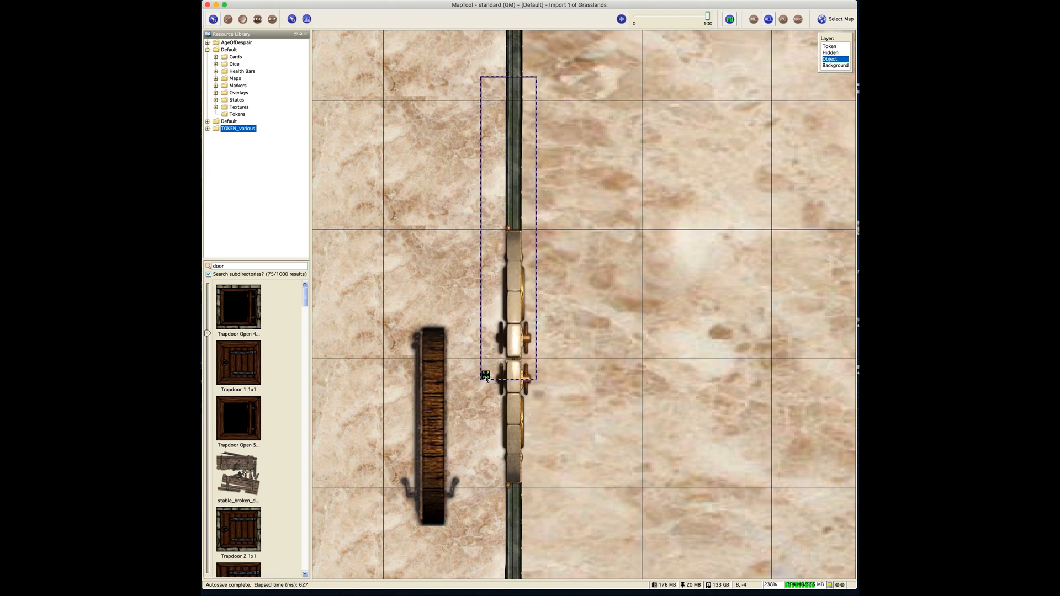
left_click_drag(485, 378, 483, 378)
left_click(570, 338)
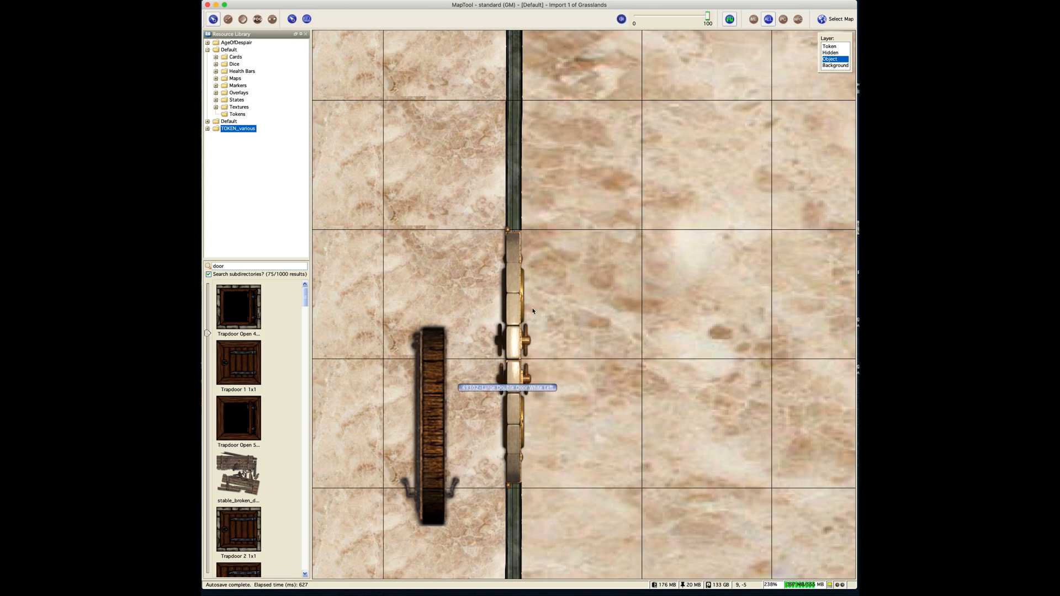
left_click_drag(514, 298, 515, 297)
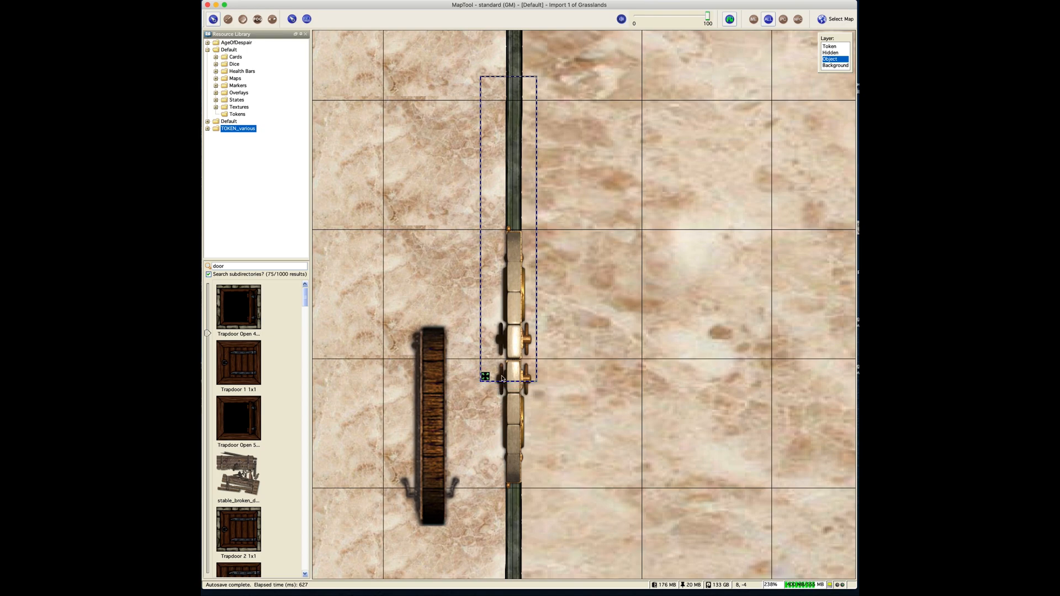
left_click_drag(484, 379, 484, 380)
left_click_drag(514, 305, 513, 305)
left_click_drag(484, 380, 483, 383)
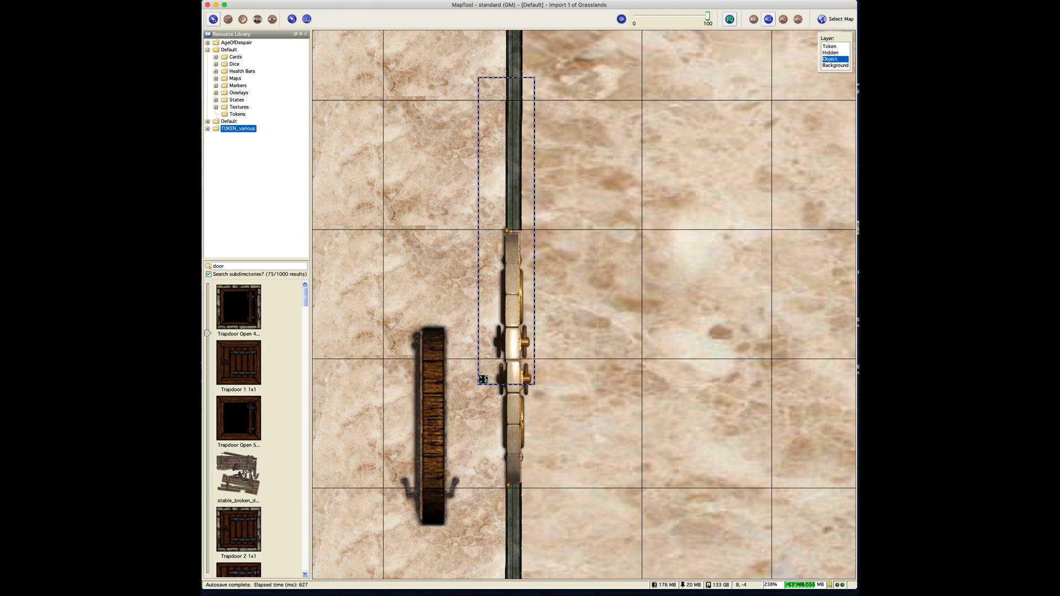
left_click_drag(517, 308, 517, 308)
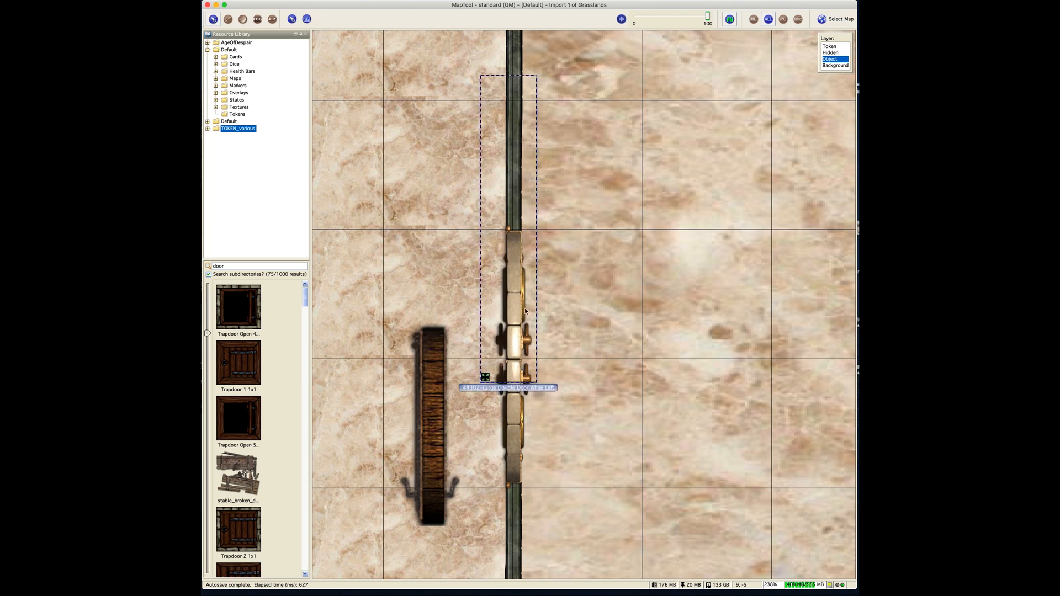
left_click(644, 364)
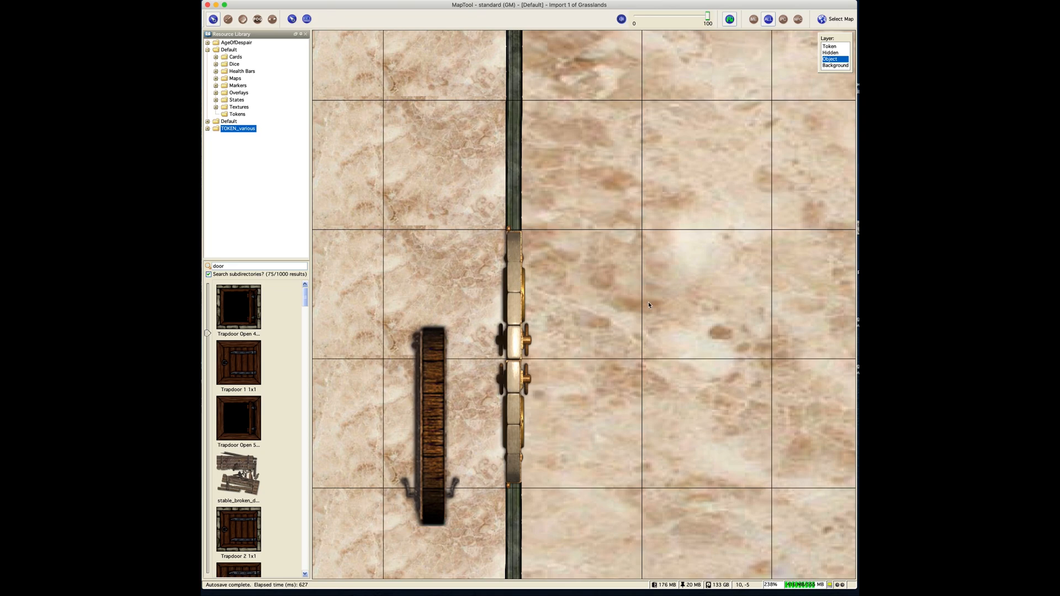
- Move the orange studded wood door from the grass north of the rooms into the grassy northern end of the corridor
scroll(576, 307, "down", 5)
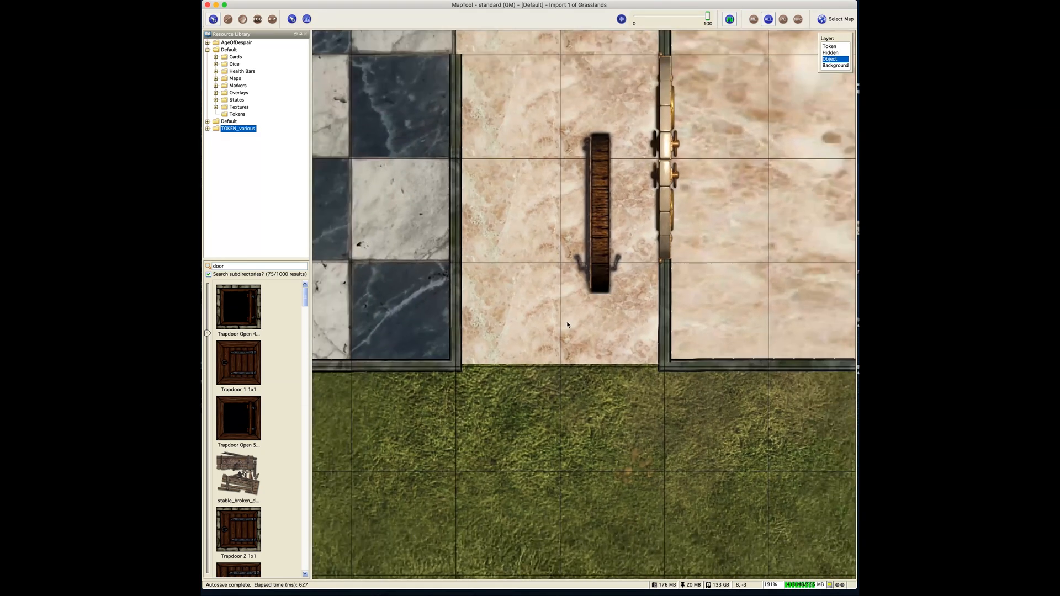
scroll(576, 307, "down", 2)
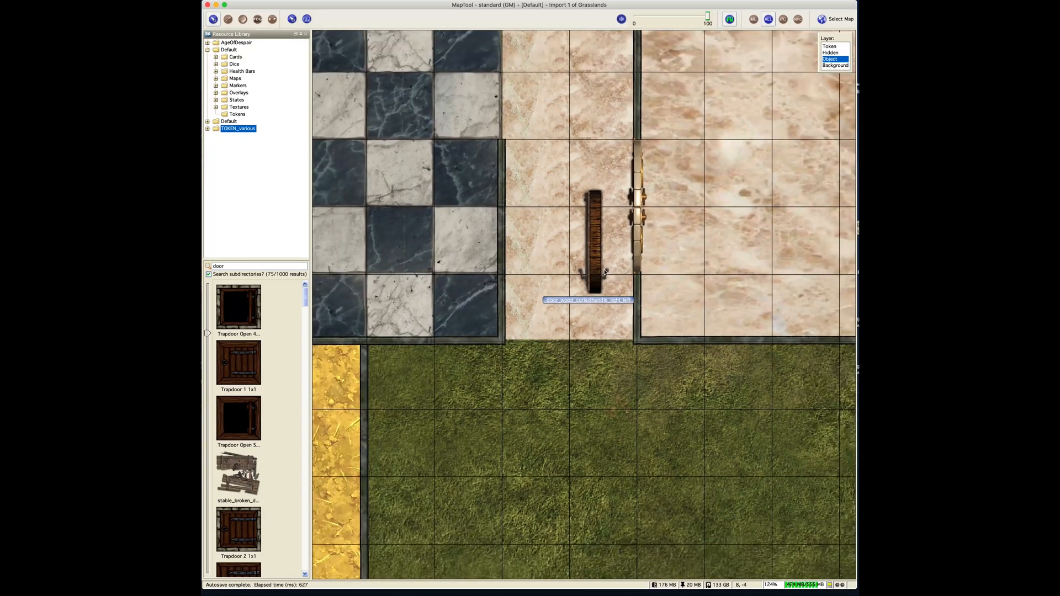
left_click(591, 272)
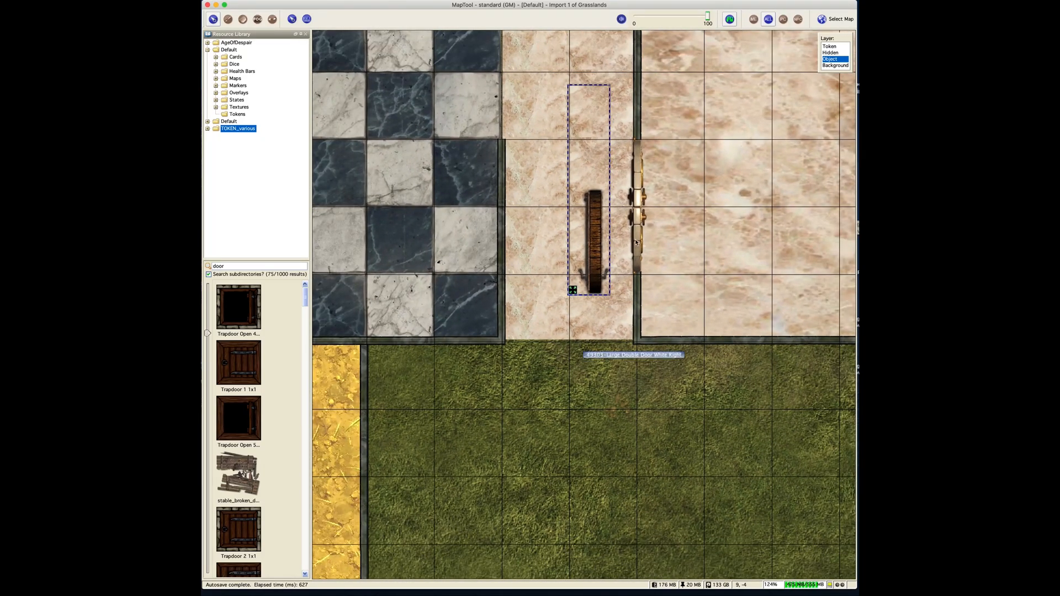
left_click_drag(670, 188, 640, 400)
scroll(640, 400, "down", 10)
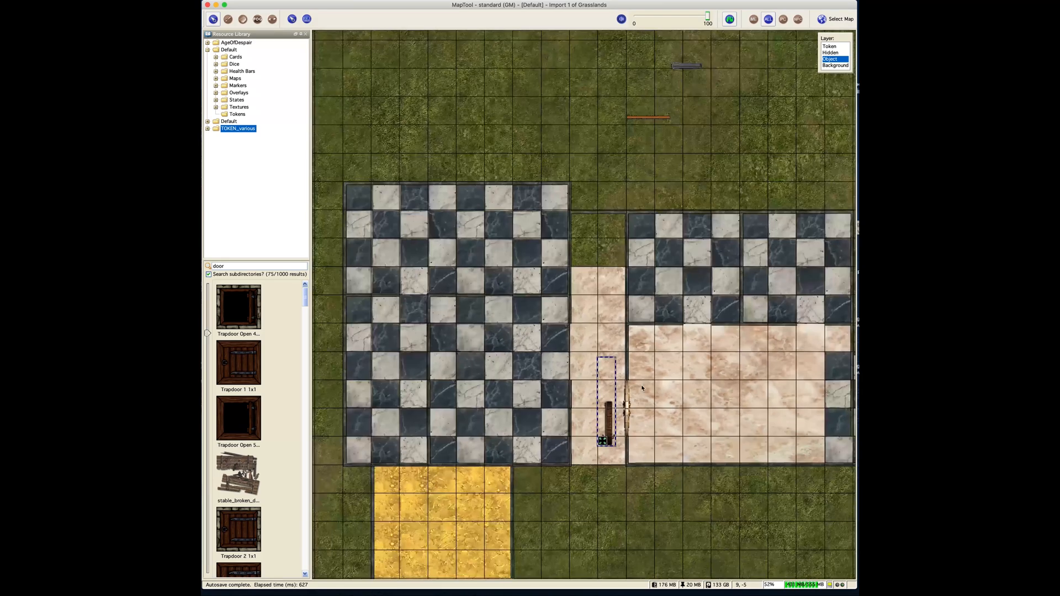
left_click_drag(662, 119, 607, 216)
scroll(607, 217, "up", 1)
scroll(607, 217, "up", 6)
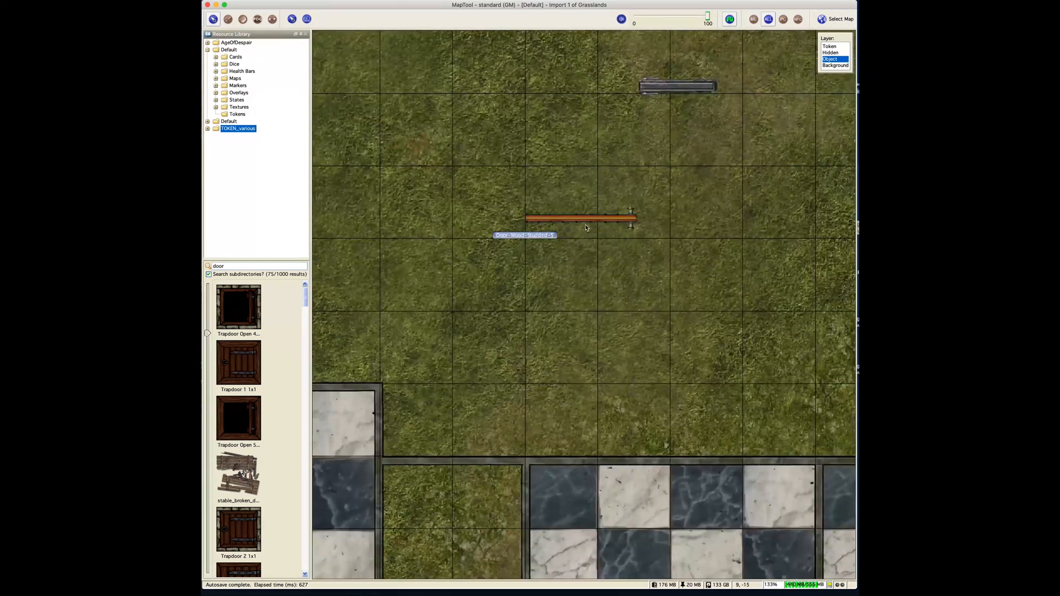
left_click(580, 223)
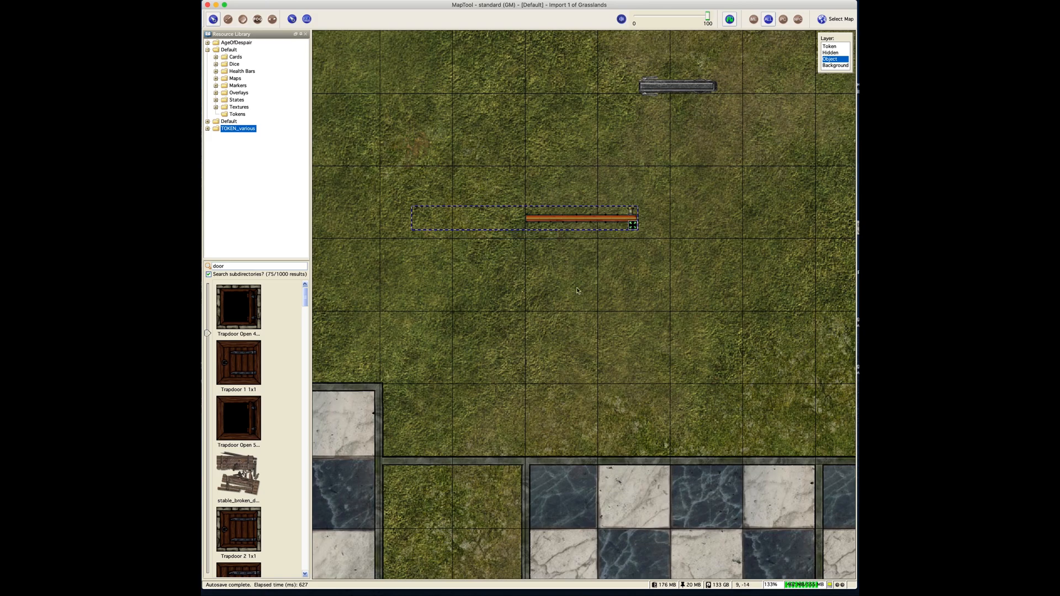
left_click_drag(543, 220, 420, 536)
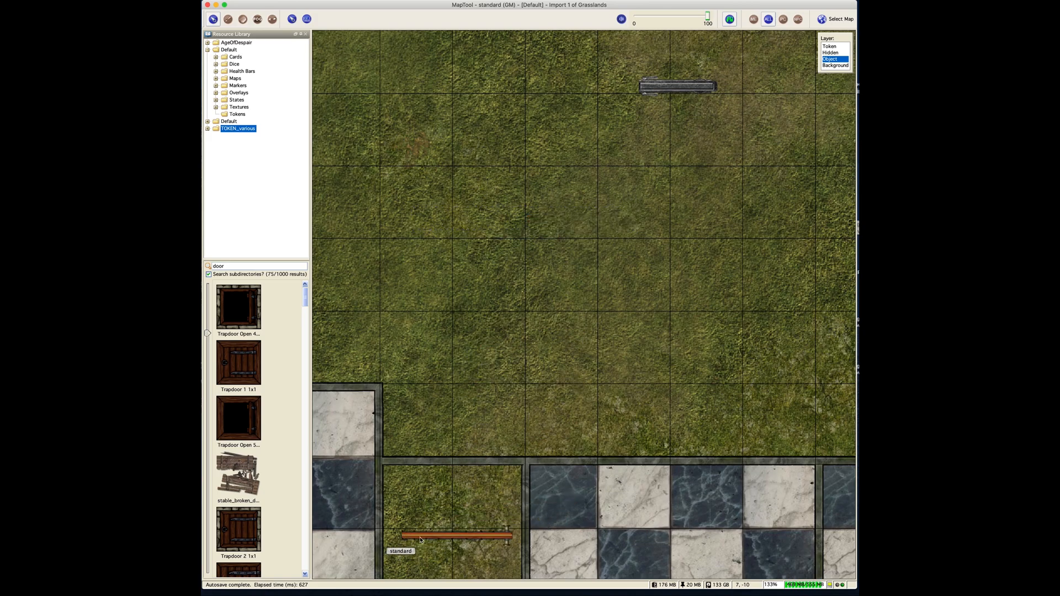
- Set the size of the brown wooden door in the southern part of the corridor to Large
left_click_drag(503, 539, 549, 188)
left_click_drag(511, 475, 518, 306)
left_click_drag(522, 436, 517, 131)
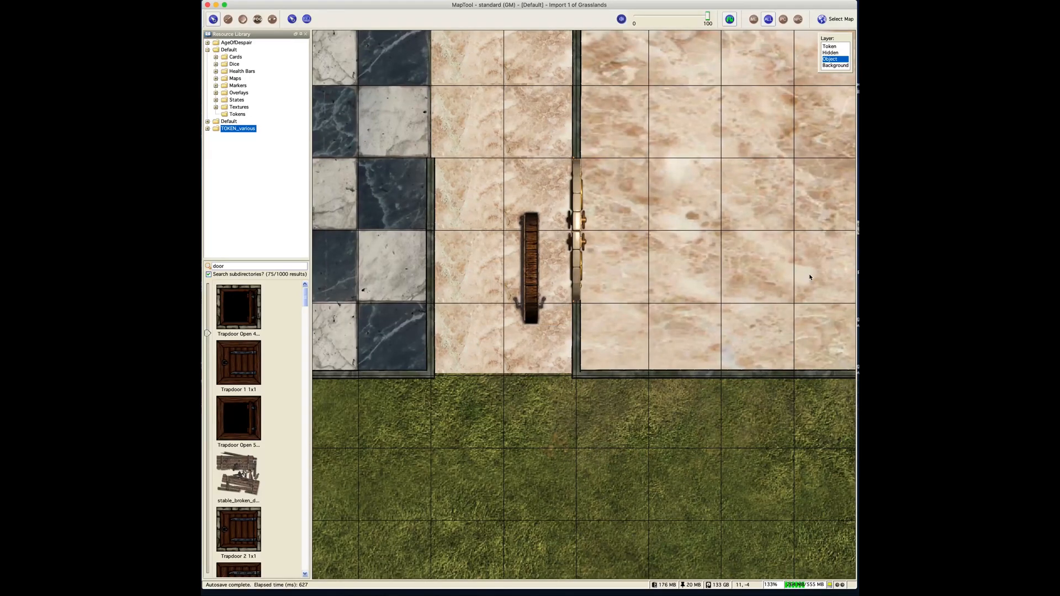
key("super+Tab")
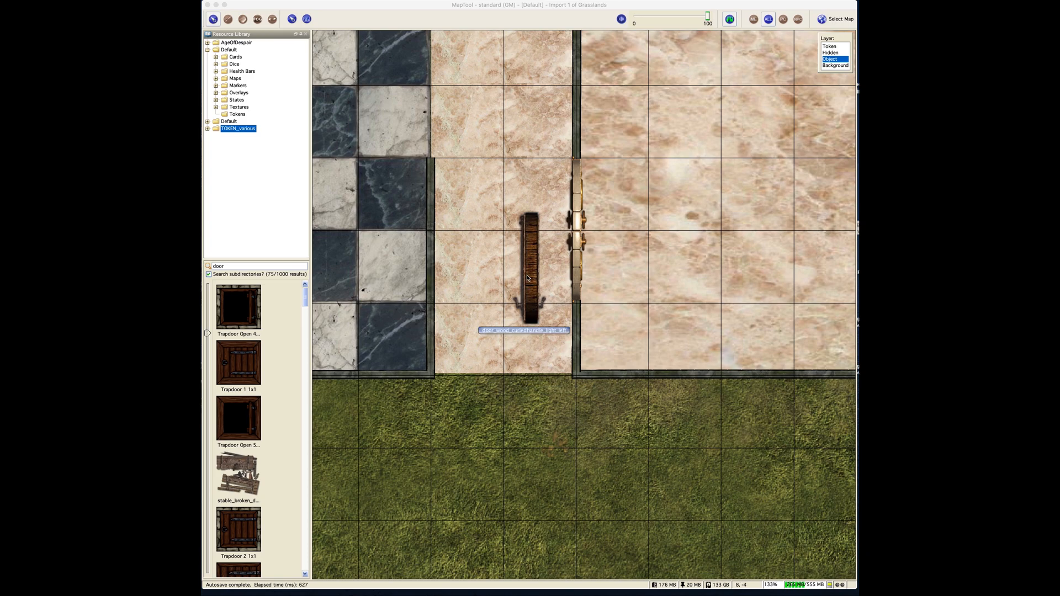
left_click(507, 318)
left_click(510, 330)
left_click(534, 285)
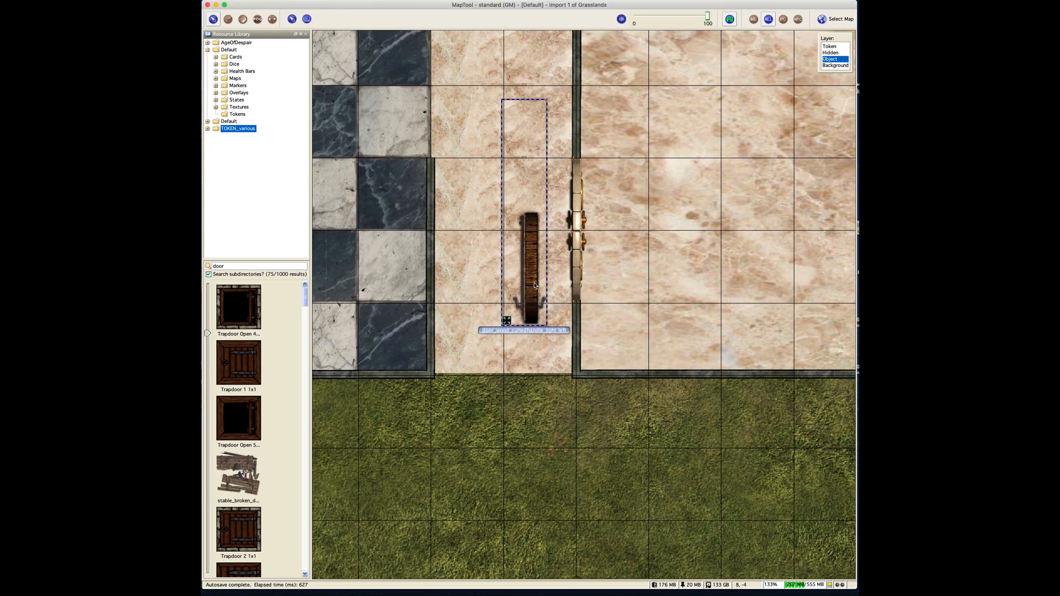
right_click(535, 285)
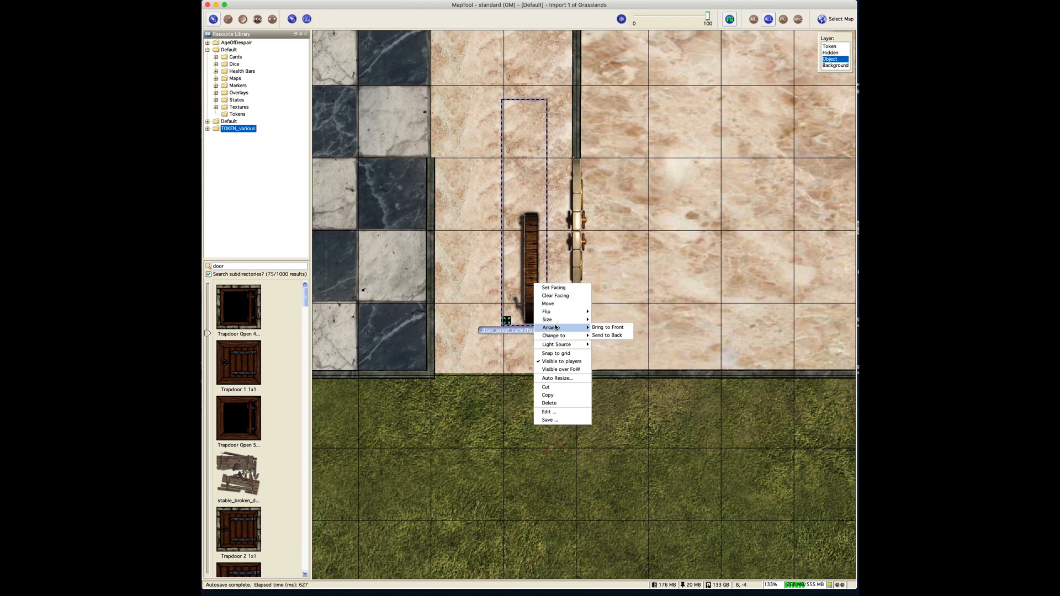
mouse_move(556, 322)
left_click(608, 377)
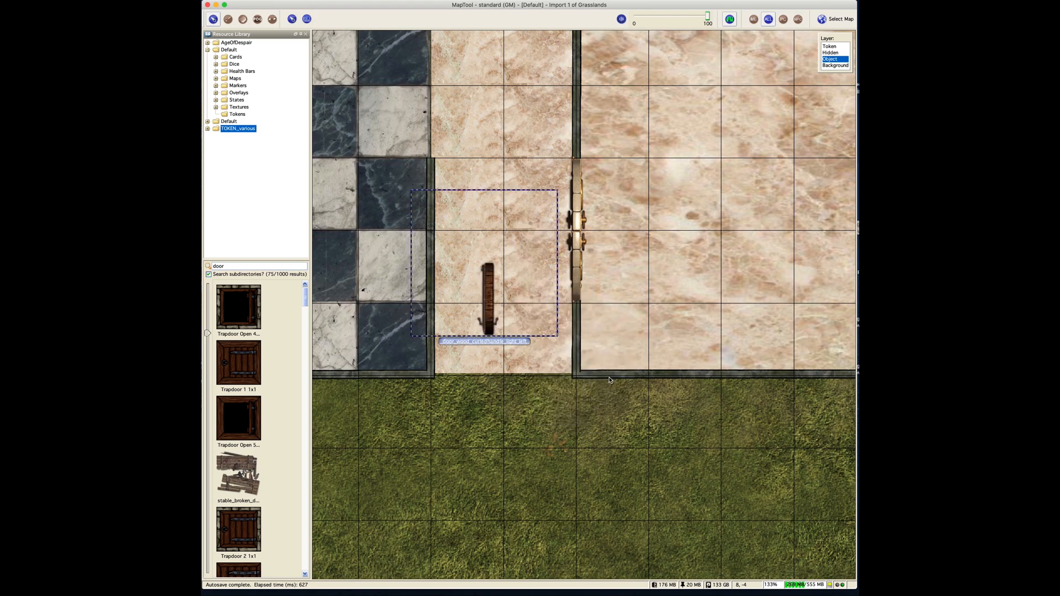
- Rotate the brown wooden door to east–west and place it in the western half of the corridor's southern opening
left_click_drag(493, 311, 486, 381)
scroll(489, 378, "down", 1)
left_click_drag(513, 329, 470, 373)
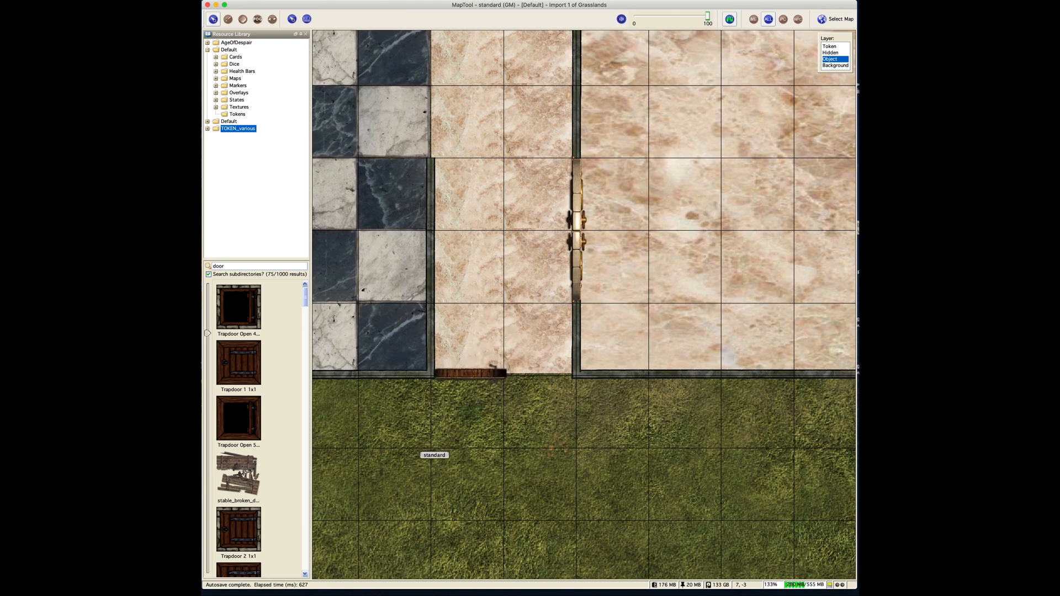
- Paste a copy of the brown wooden door, turn it around and fit it into the eastern half of the corridor's southern opening
left_click(451, 381)
key("super+v")
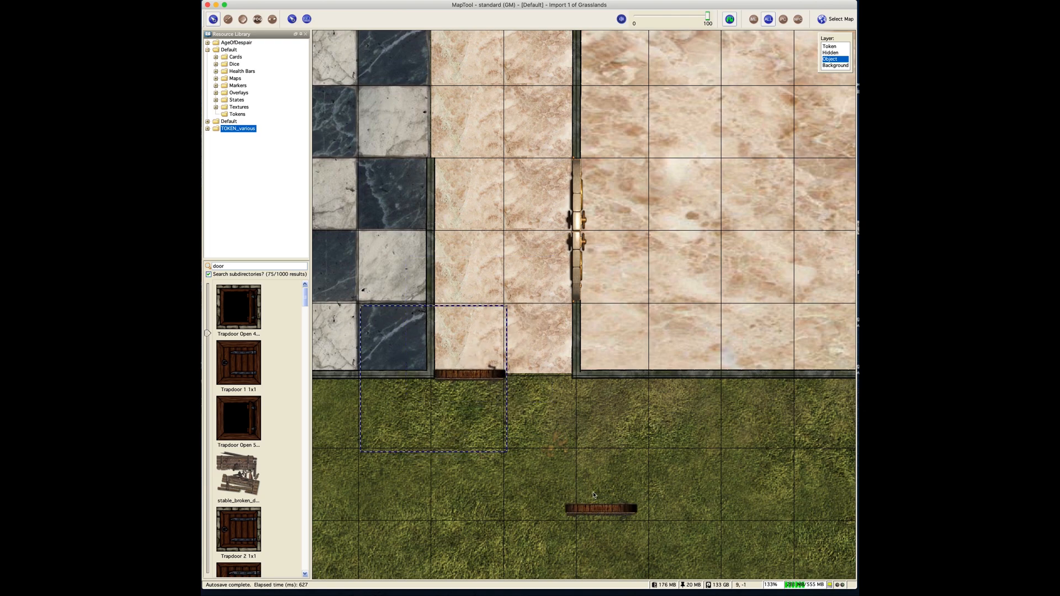
left_click(599, 509)
scroll(585, 502, "down", 1)
scroll(583, 500, "down", 1)
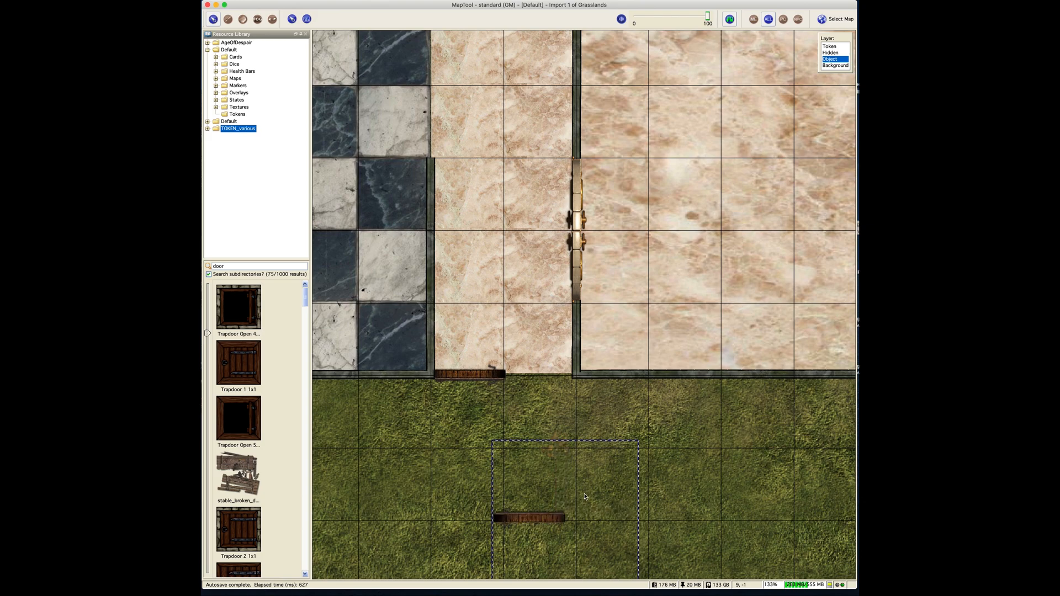
left_click_drag(550, 514, 554, 375)
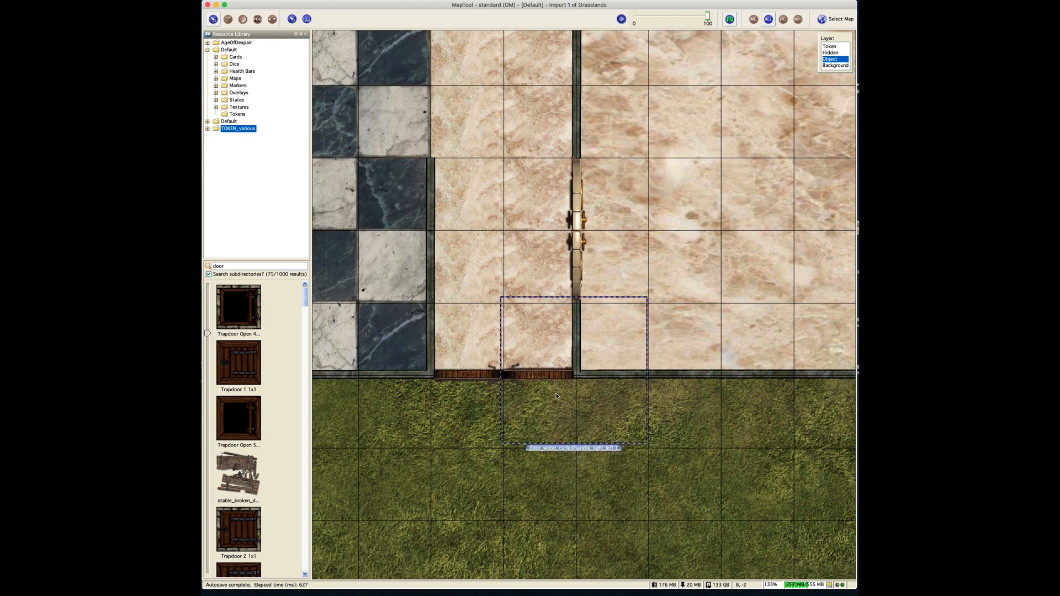
left_click(704, 517)
- Resize the studded wood door to Large and fit it north–south into the northern half of the corridor's western wall opening
left_click_drag(513, 186, 541, 370)
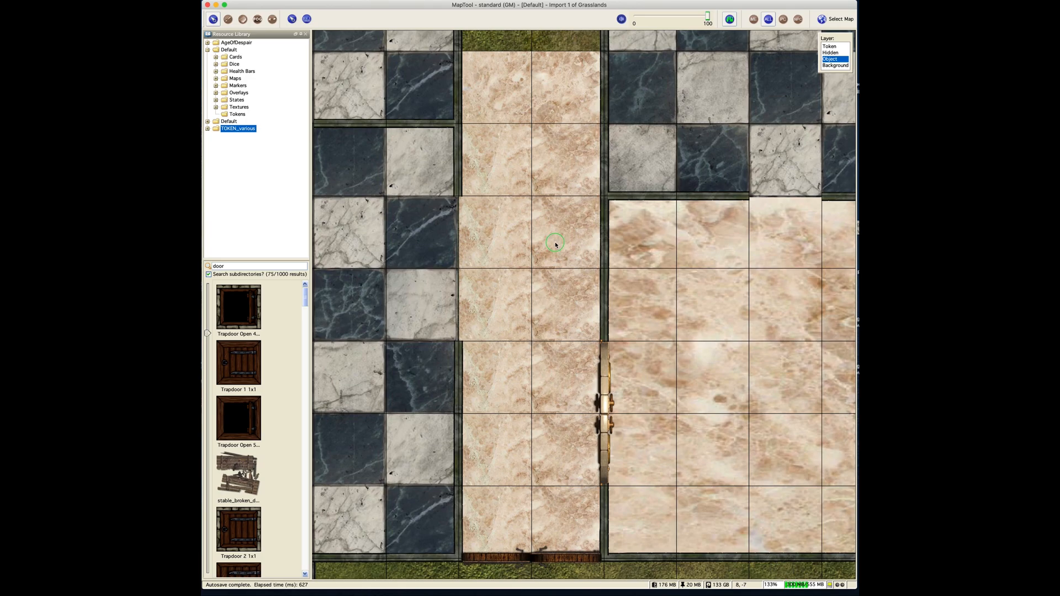
left_click_drag(556, 243, 500, 418)
left_click_drag(508, 241, 499, 216)
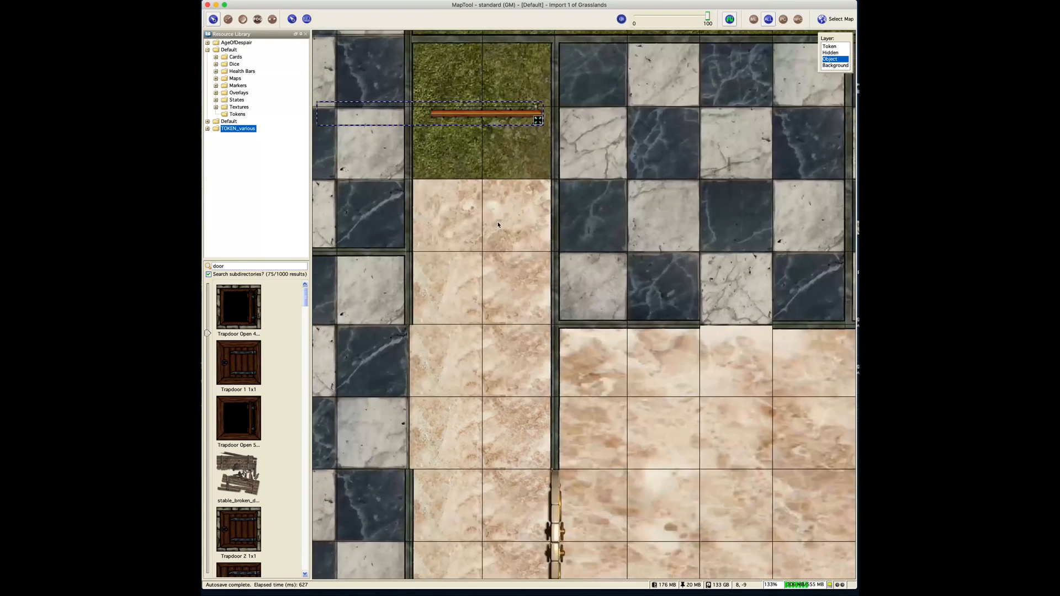
right_click(487, 118)
mouse_move(513, 154)
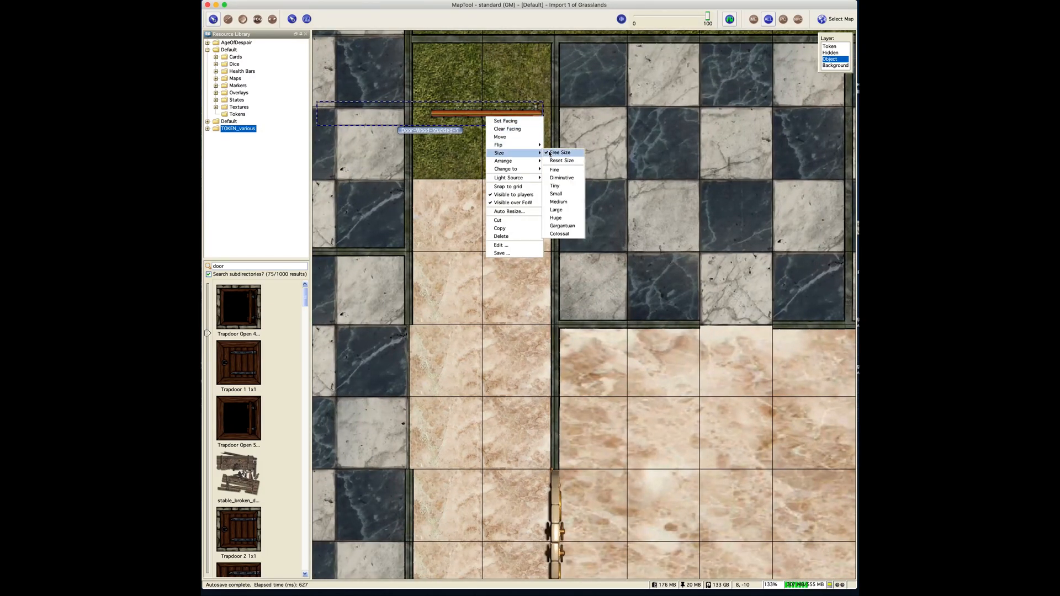
left_click(556, 209)
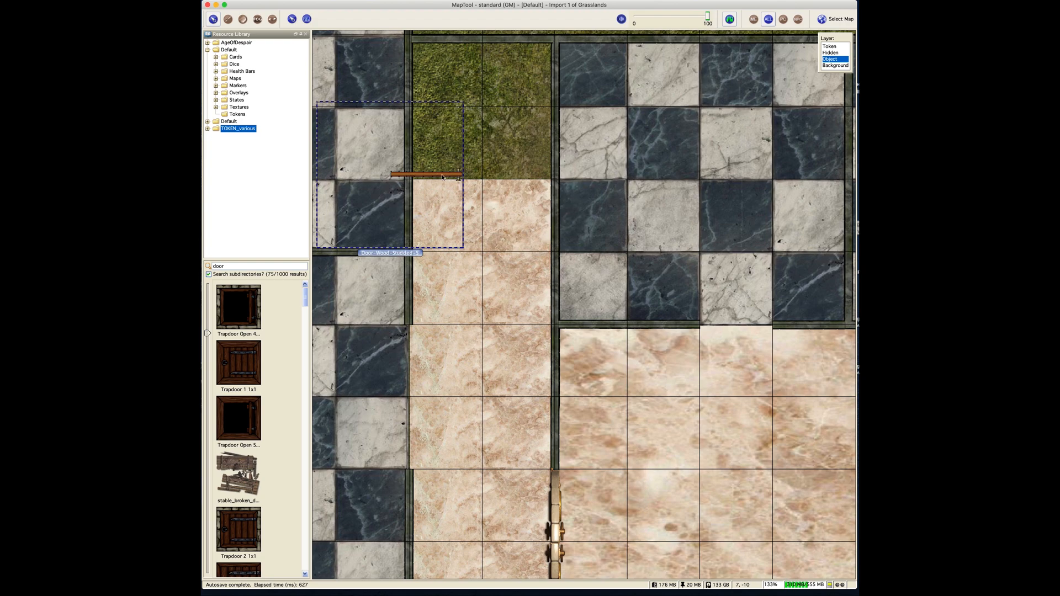
left_click_drag(442, 176, 413, 393)
scroll(464, 367, "up", 1)
- Paste a copy of the studded wood door, turn it 180° and place it in the southern half of the corridor's western wall opening
key("super+v")
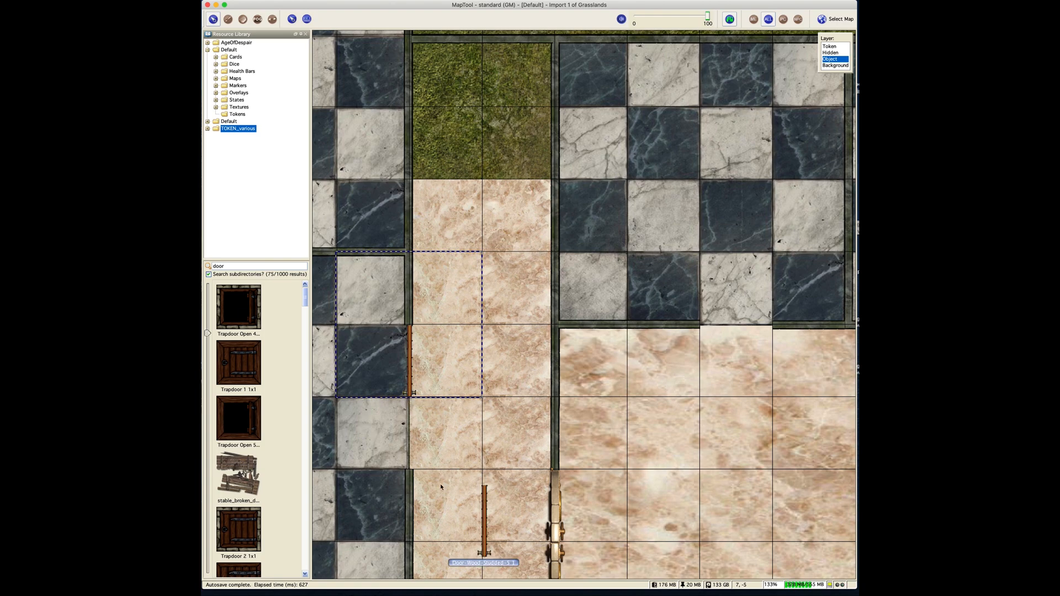
left_click(487, 503)
scroll(488, 503, "down", 4)
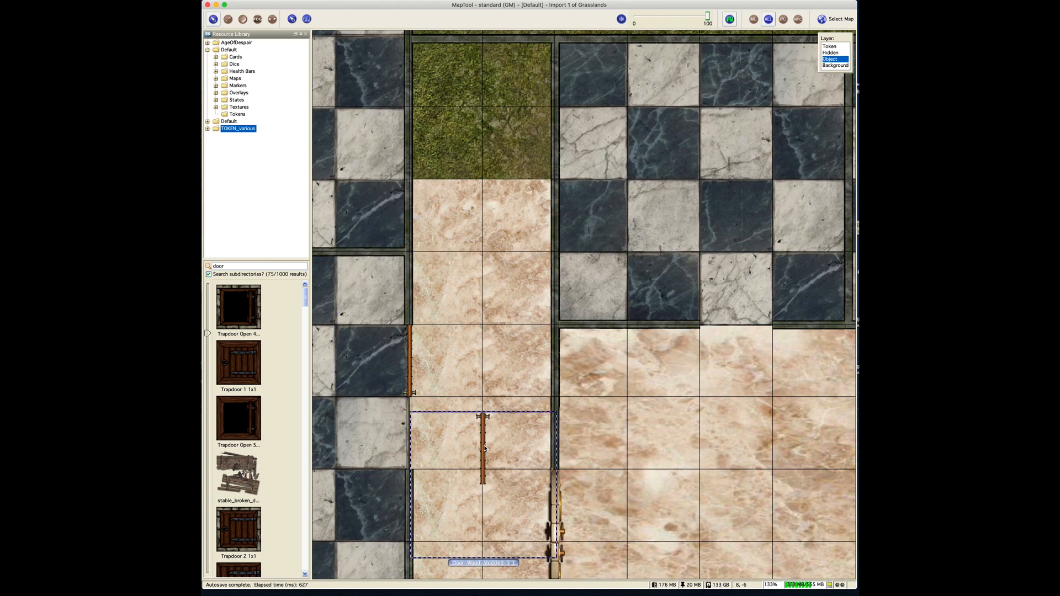
left_click_drag(485, 448, 412, 448)
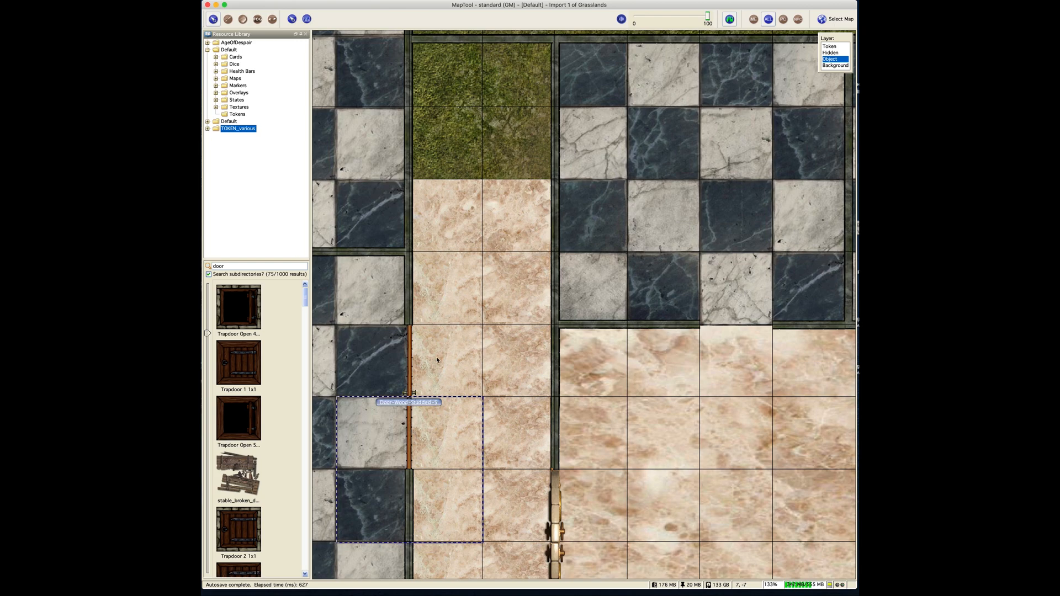
- Paste two studded wood doors, turned east–west, into the two openings of the horizontal wall dividing the western checkered rooms
left_click_drag(437, 359, 661, 264)
left_click_drag(440, 285, 645, 370)
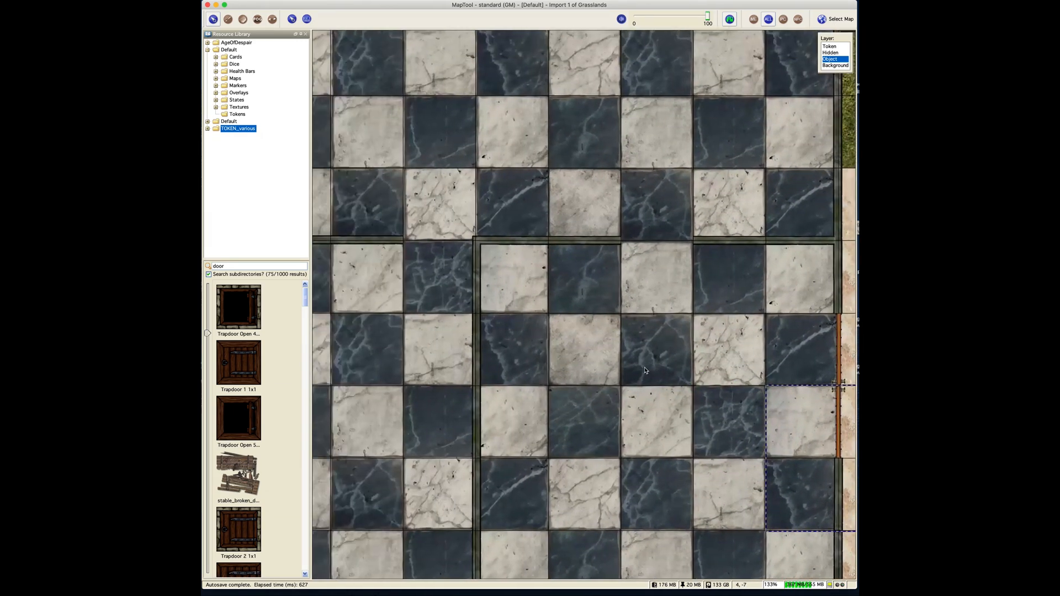
left_click(606, 314)
key("super+v")
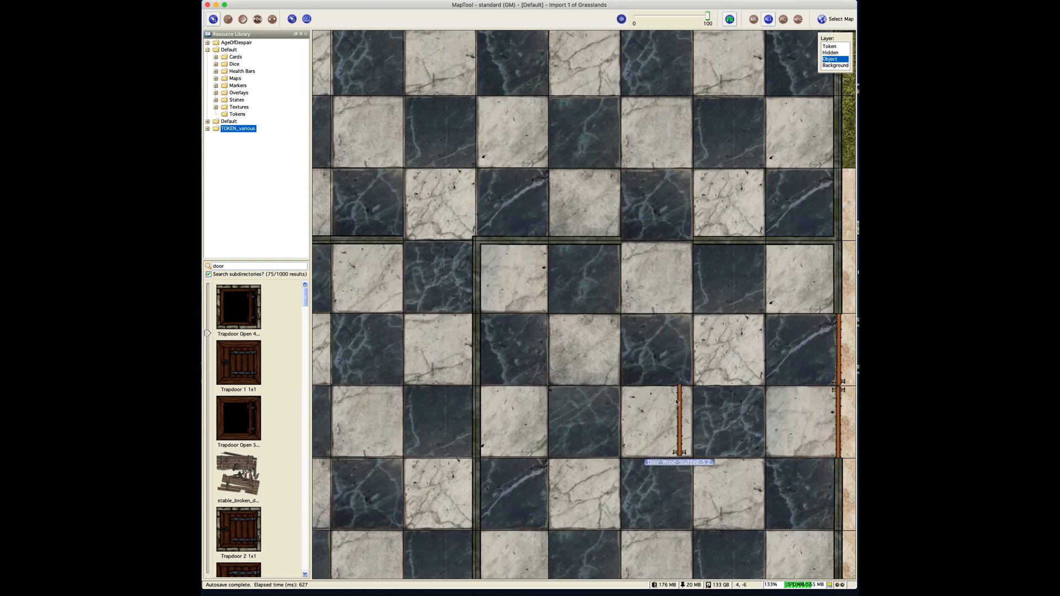
left_click(677, 402)
scroll(686, 399, "down", 1)
left_click_drag(690, 387, 626, 264)
key("ctrl+v")
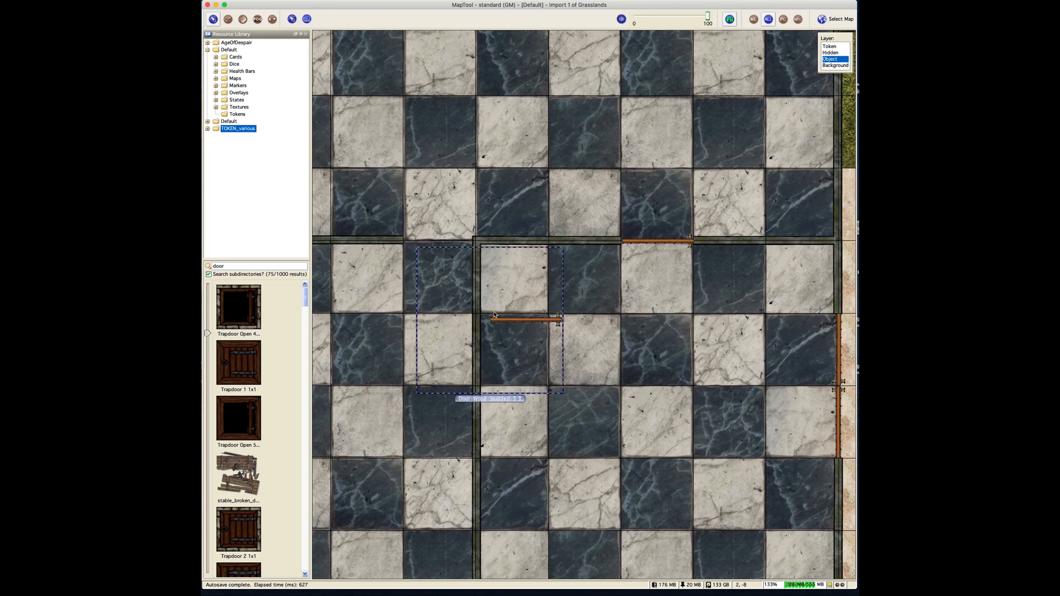
left_click_drag(518, 319, 429, 240)
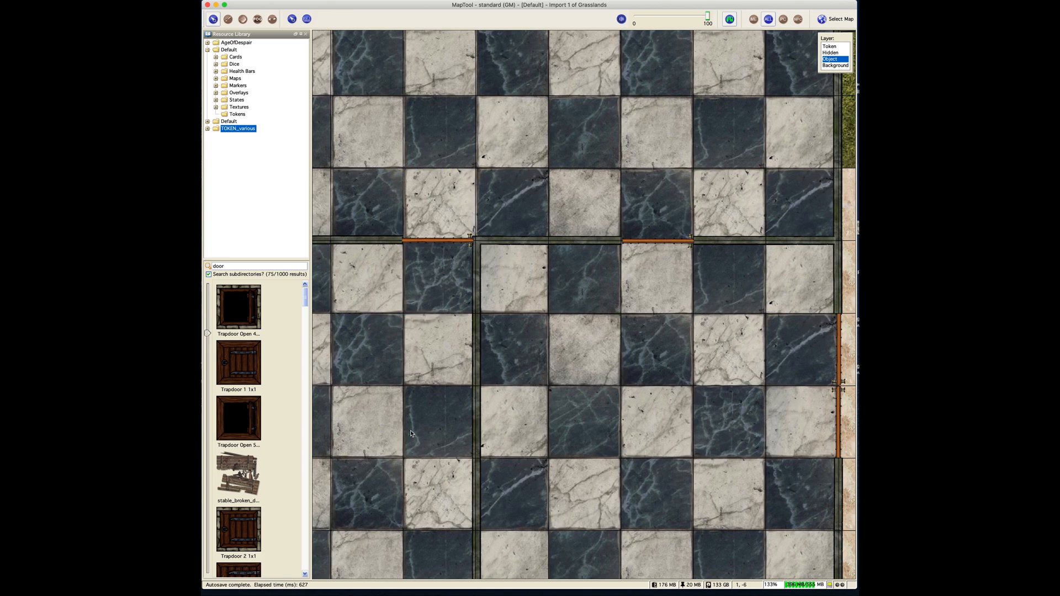
- Paste two east–west studded wood doors into the openings in the southern walls of the two checkered rooms northeast of the corridor
left_click_drag(425, 425, 613, 344)
left_click_drag(573, 387, 504, 471)
left_click_drag(528, 275, 492, 326)
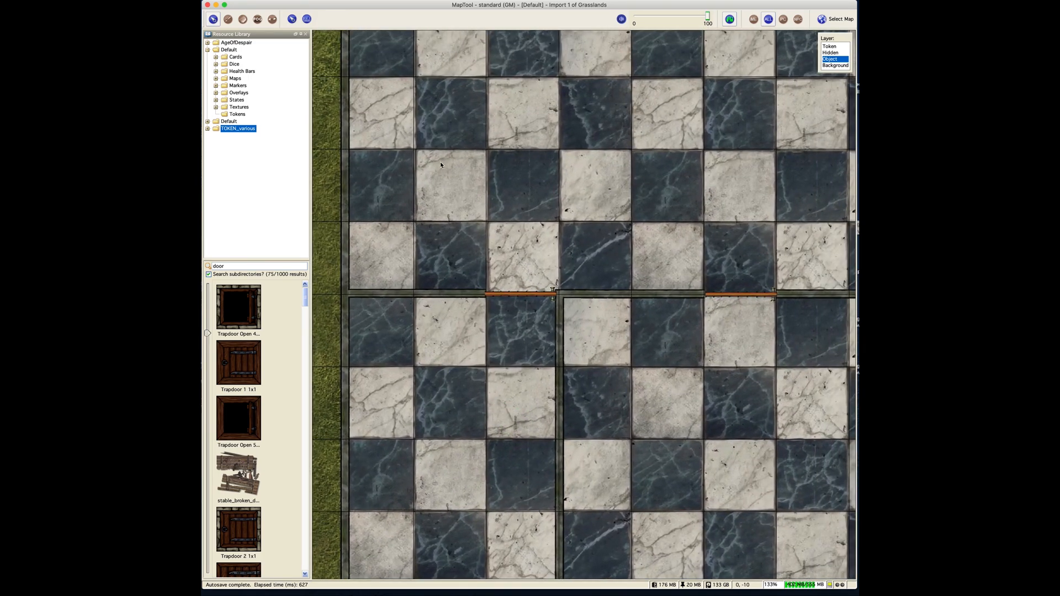
scroll(594, 371, "down", 1)
scroll(615, 423, "down", 2)
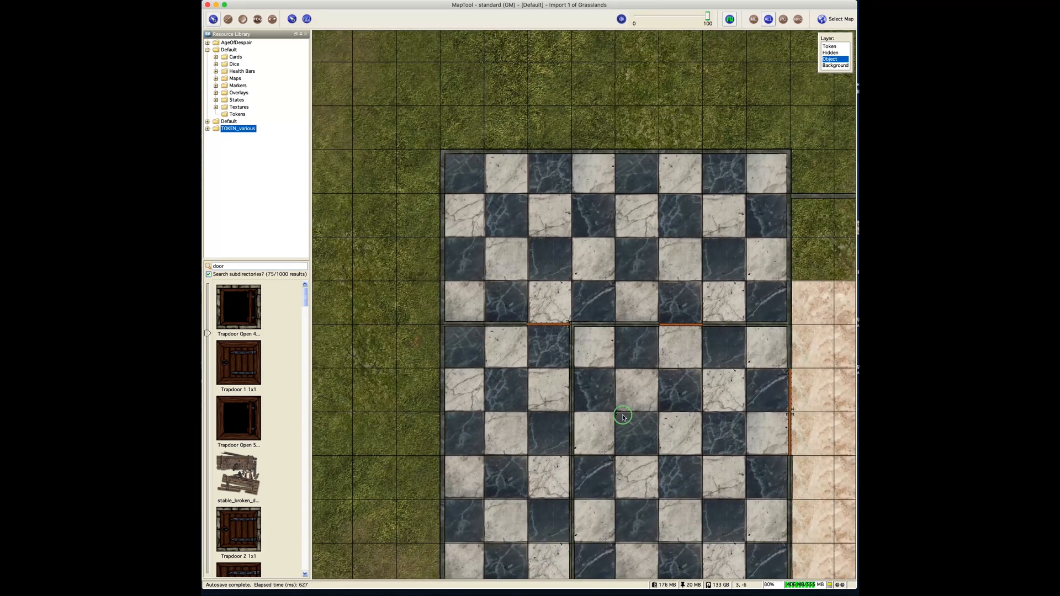
left_click_drag(621, 423, 601, 307)
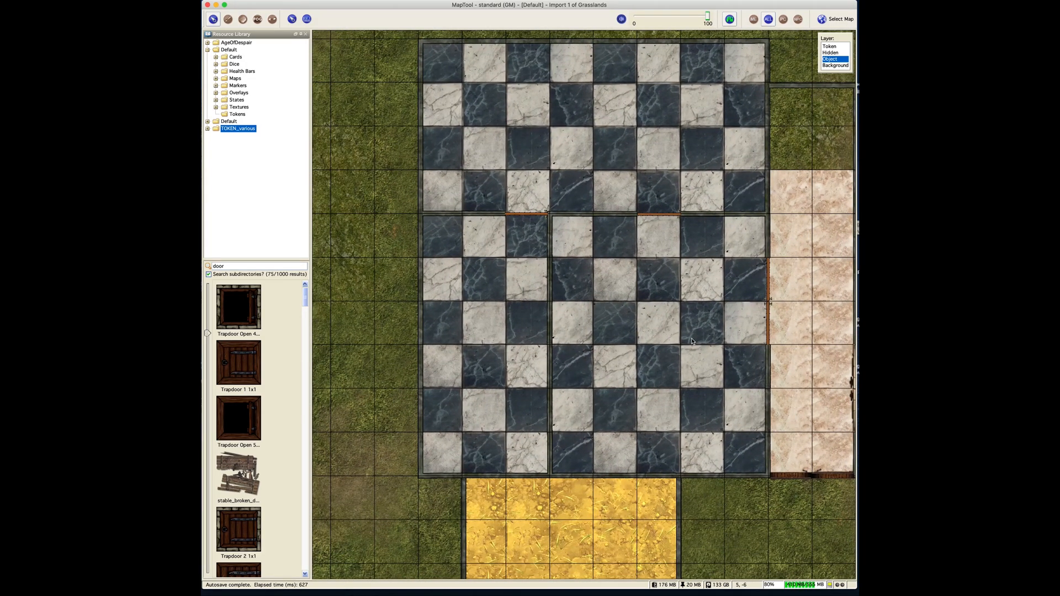
left_click_drag(697, 342, 442, 352)
left_click_drag(721, 316, 493, 313)
left_click(515, 346)
key("super+v")
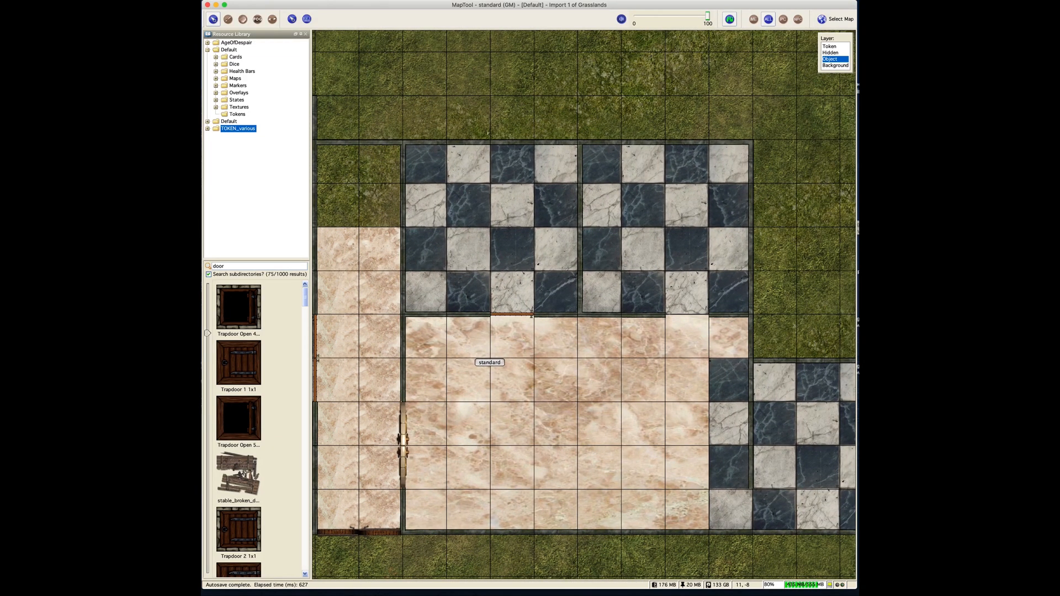
key("super+v")
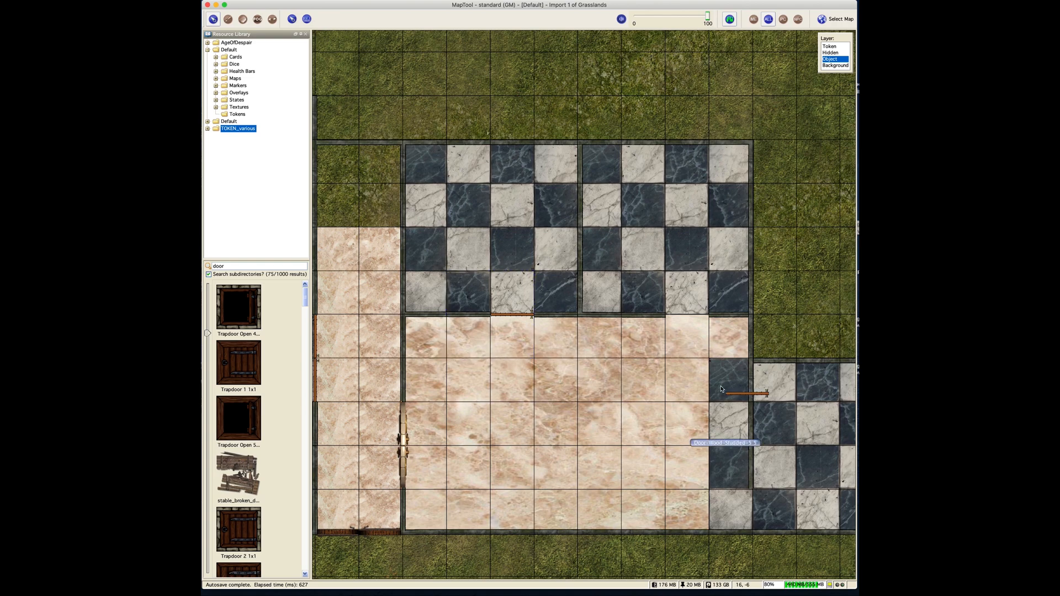
left_click_drag(728, 394, 668, 317)
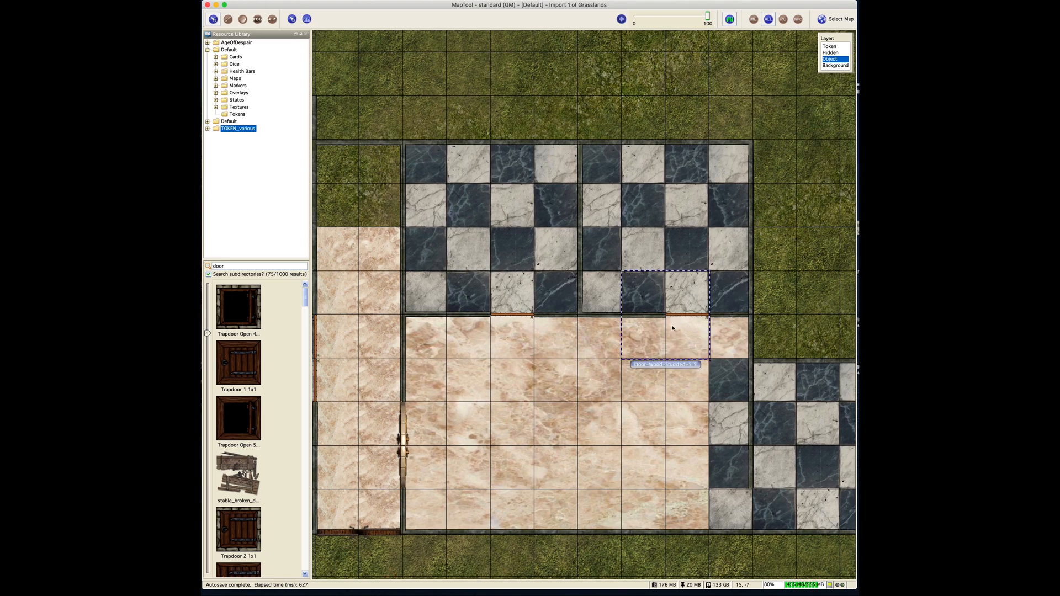
- Paste another studded wood door, rotate it to north–south and place it in the opening at the southern end of the easternmost room's west wall
left_click_drag(731, 499, 694, 453)
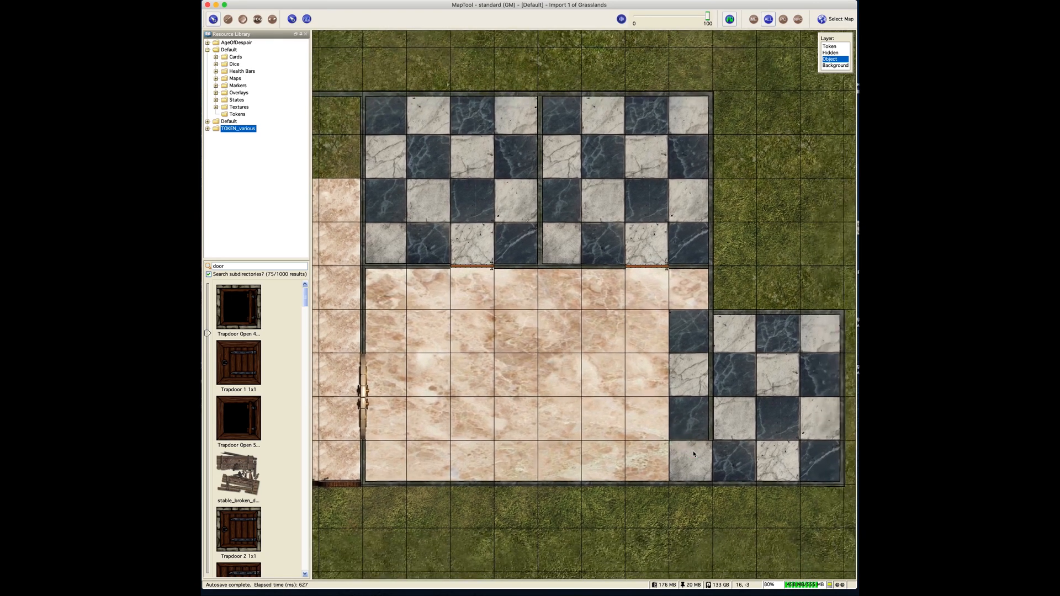
key("super+v")
left_click(757, 514)
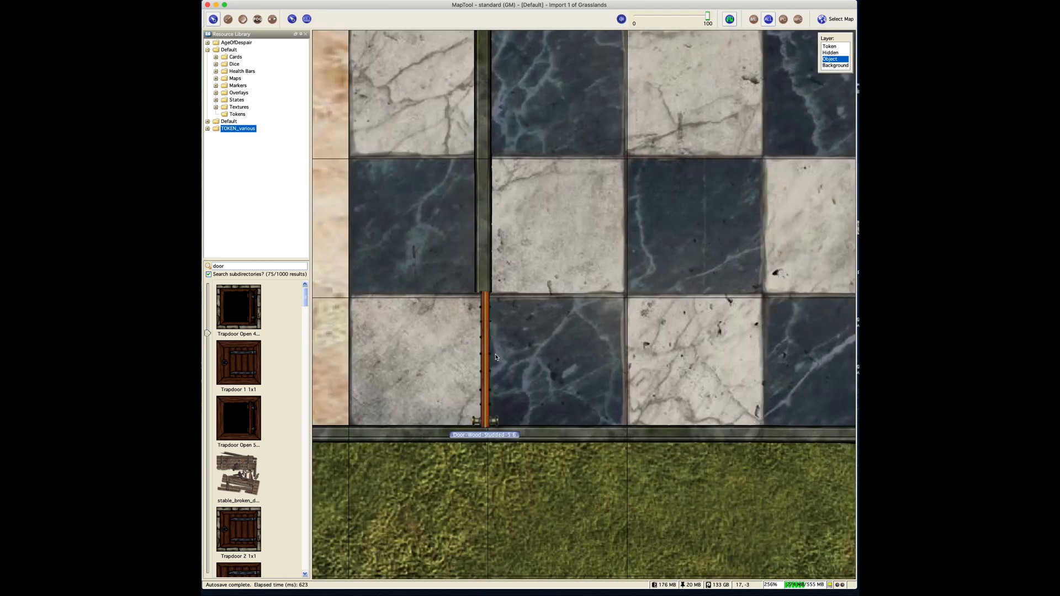
- Send the easternmost room's checkered marble floor, on the Background layer, to the back so it lies beneath the neighbouring room's floor
scroll(495, 357, "down", 10)
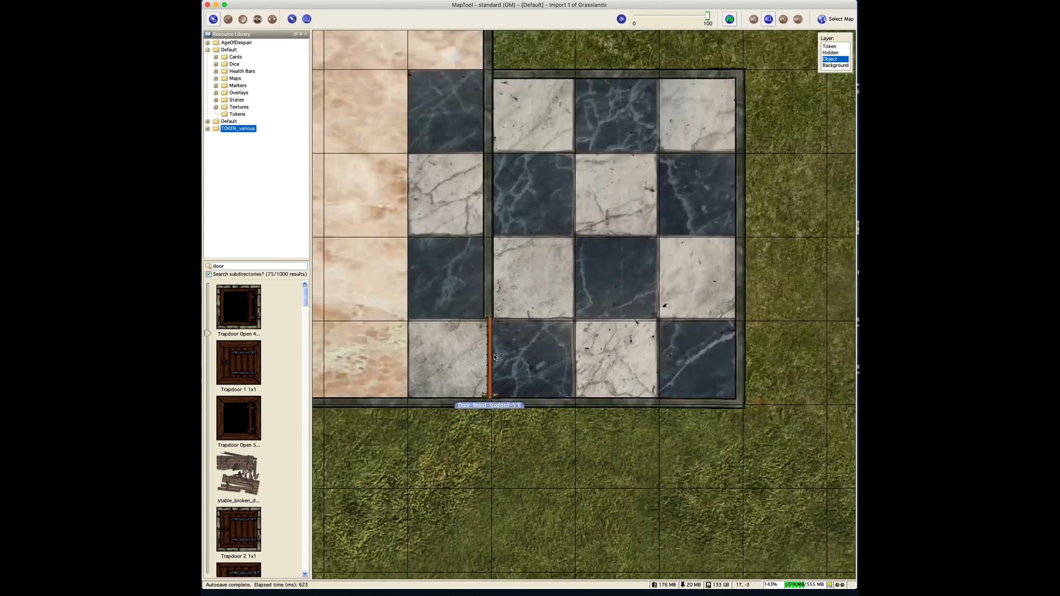
left_click_drag(427, 325, 529, 369)
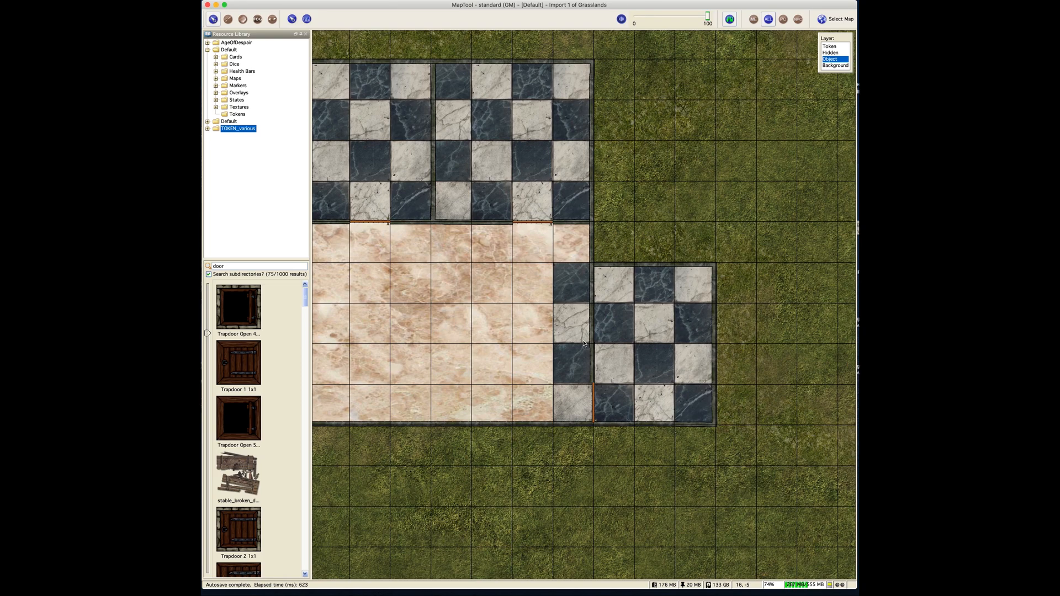
left_click(835, 65)
left_click(670, 326)
right_click(667, 333)
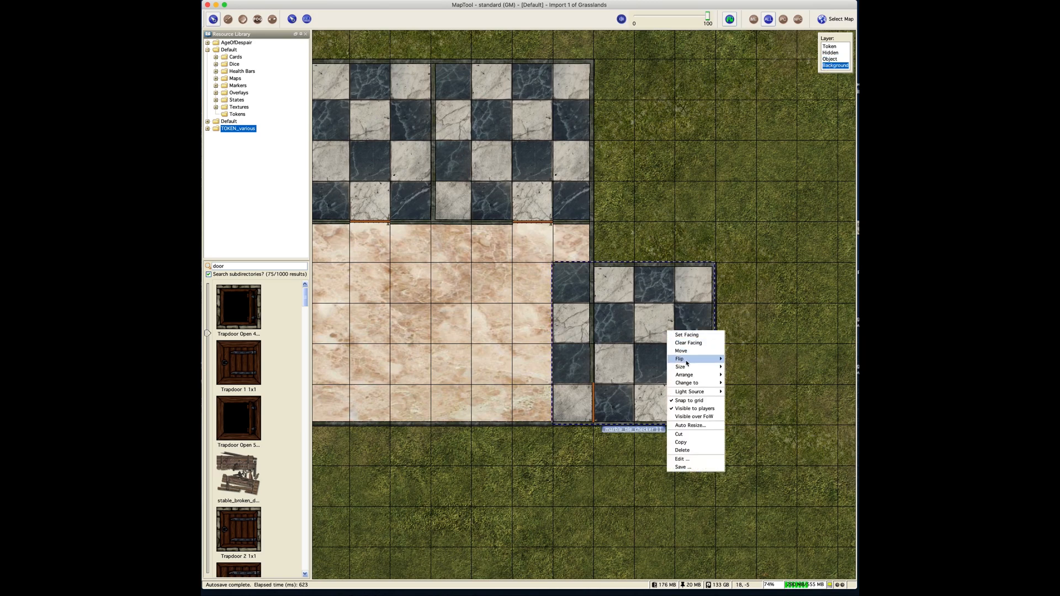
mouse_move(689, 378)
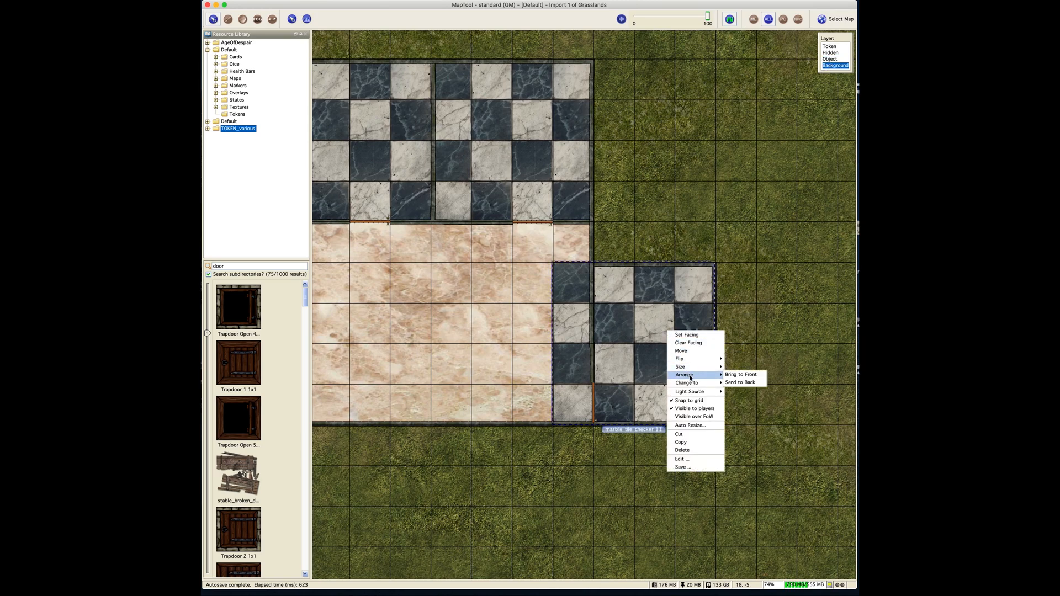
left_click(739, 382)
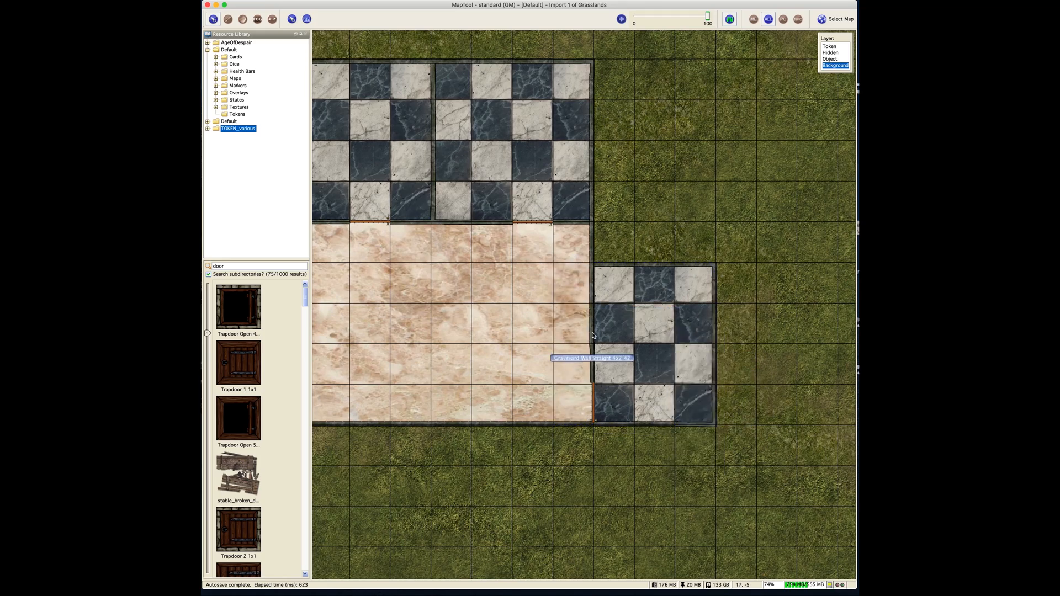
- Fine-tune the horizontal position of the wall piece directly north of the door in the easternmost room's west wall
scroll(553, 356, "up", 10)
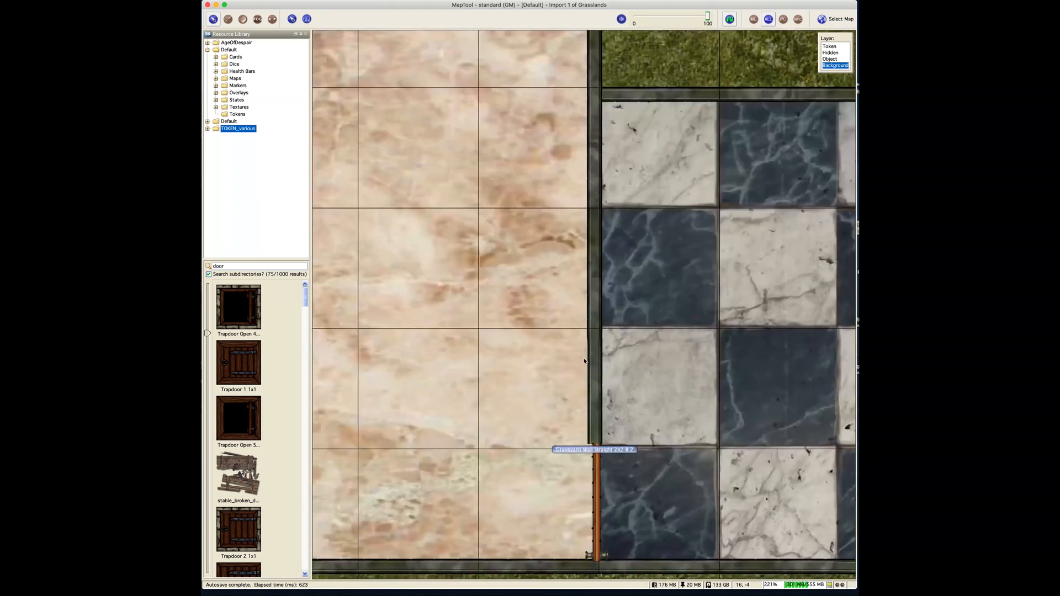
left_click(593, 368)
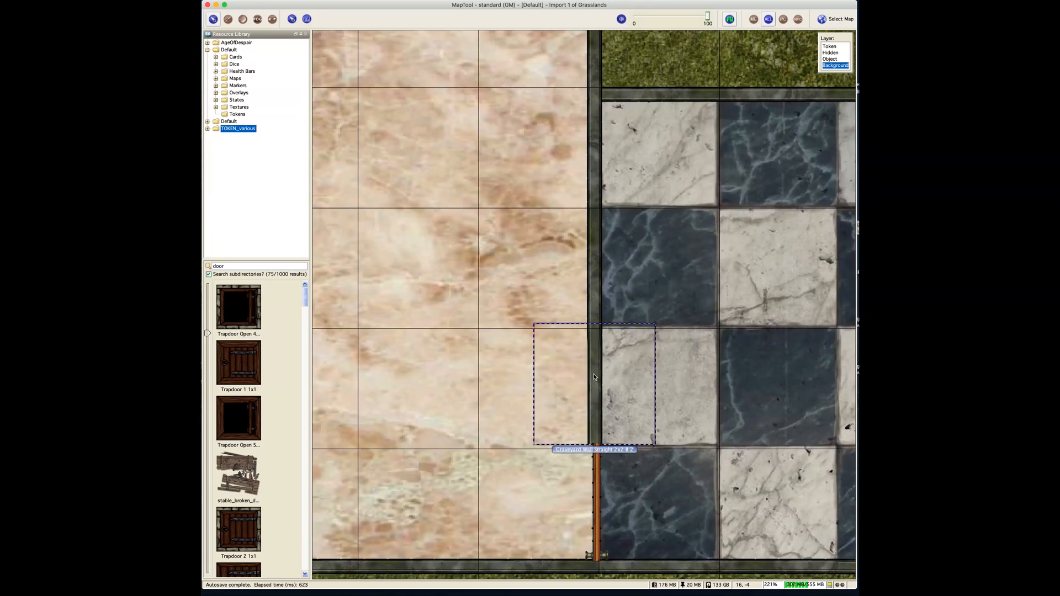
key("Left")
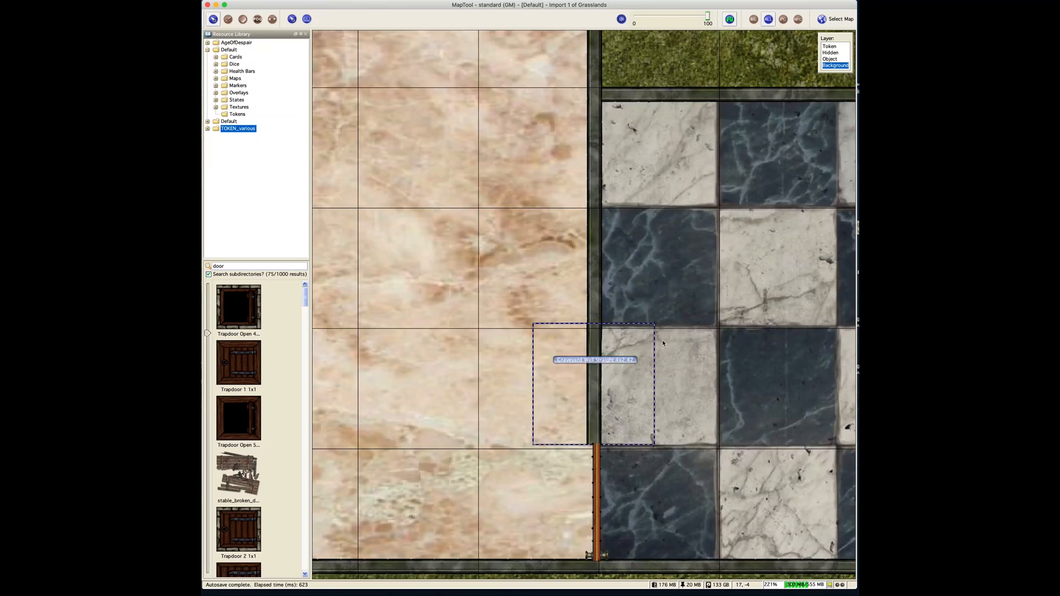
left_click(596, 318)
left_click(591, 396)
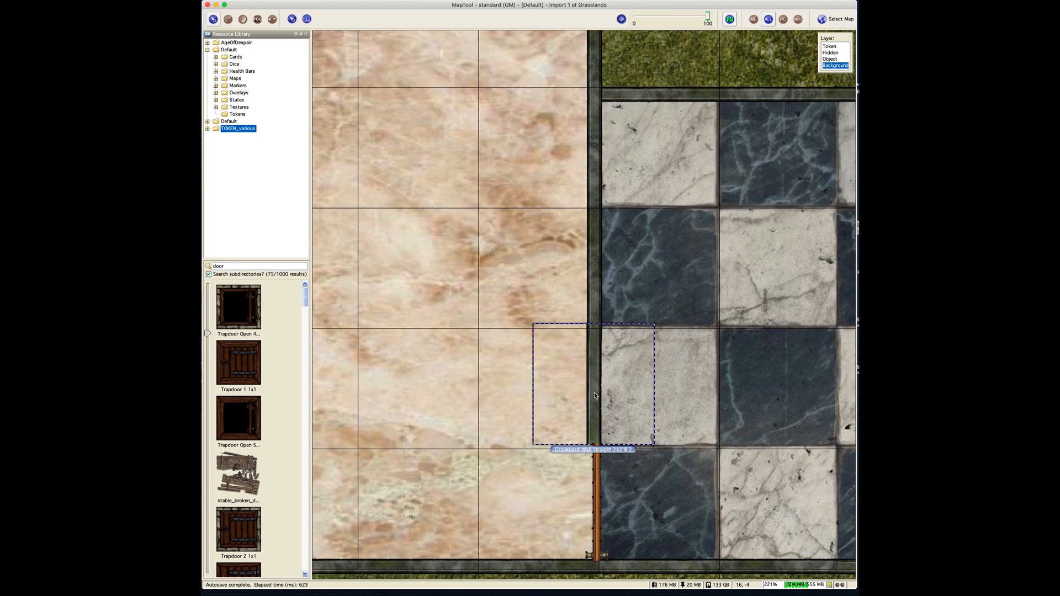
key("Right")
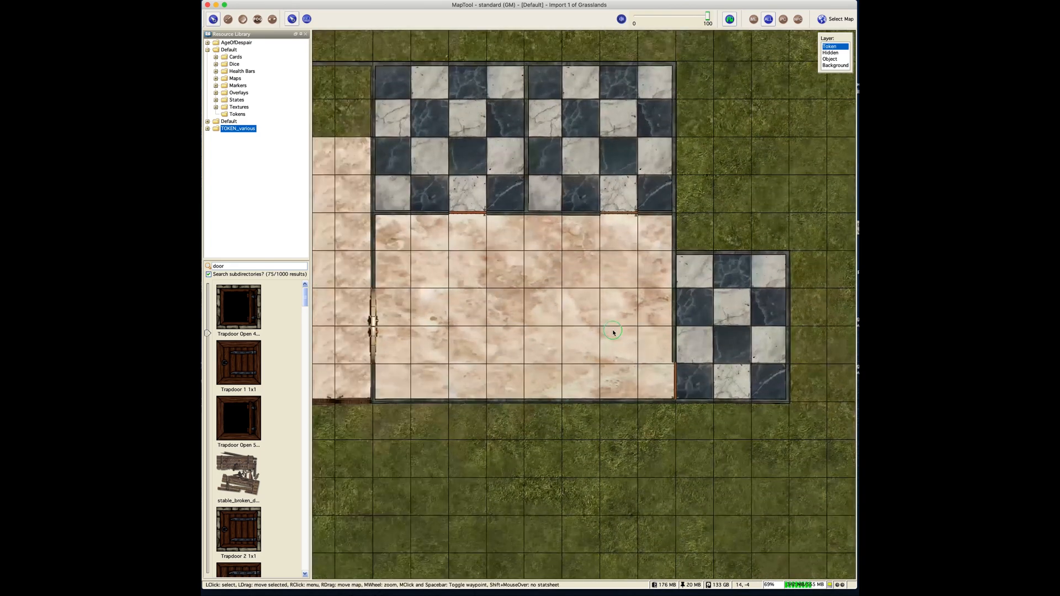
- Search the resource library for "stable"
left_click_drag(612, 333, 675, 329)
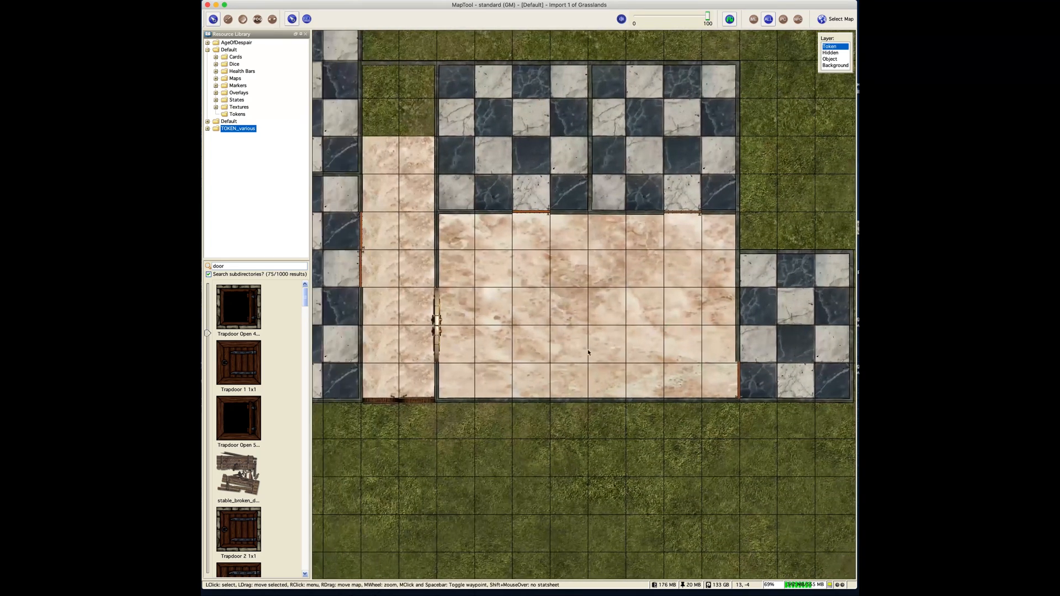
left_click_drag(447, 372, 668, 331)
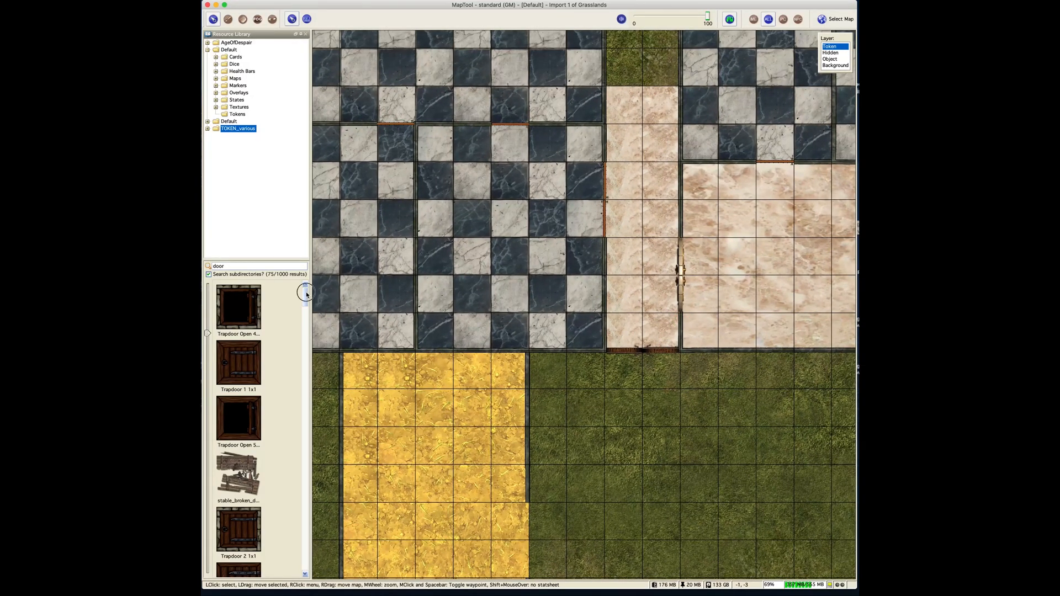
left_click_drag(306, 295, 303, 418)
double_click(234, 265)
type("stable")
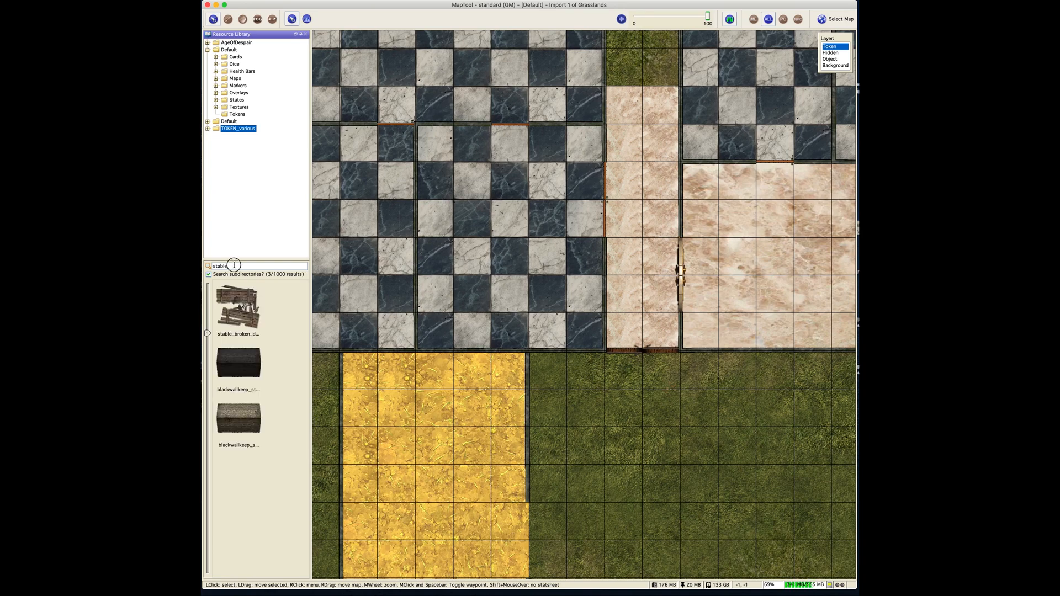
- Search the resource library for "stair", browse to the white marble staircase with blue carpet, and make the Object layer active
left_click_drag(233, 266, 208, 268)
key("BackSpace")
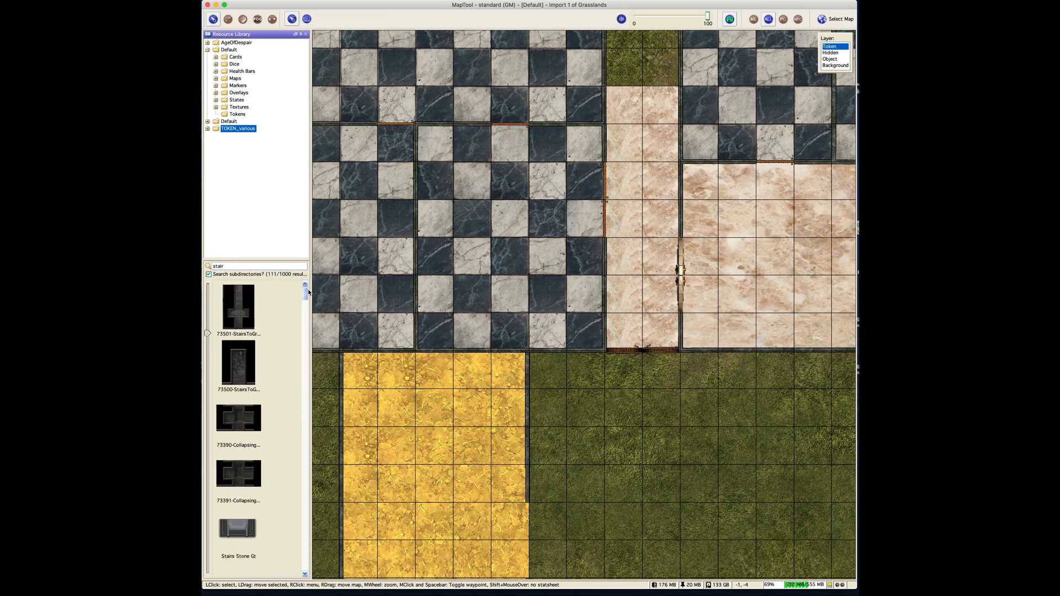
left_click_drag(306, 293, 306, 309)
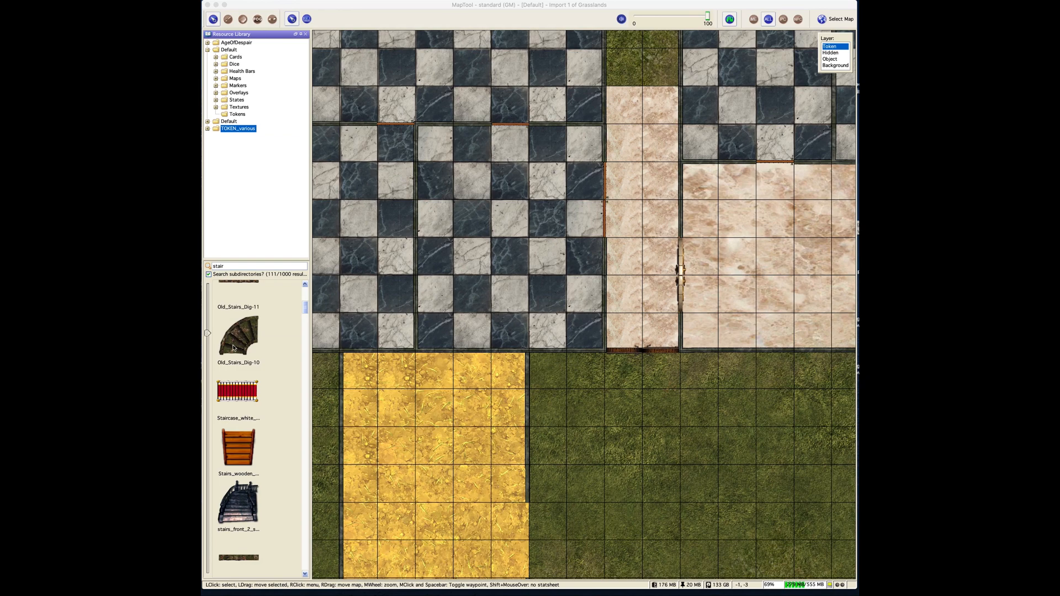
left_click_drag(306, 309, 288, 476)
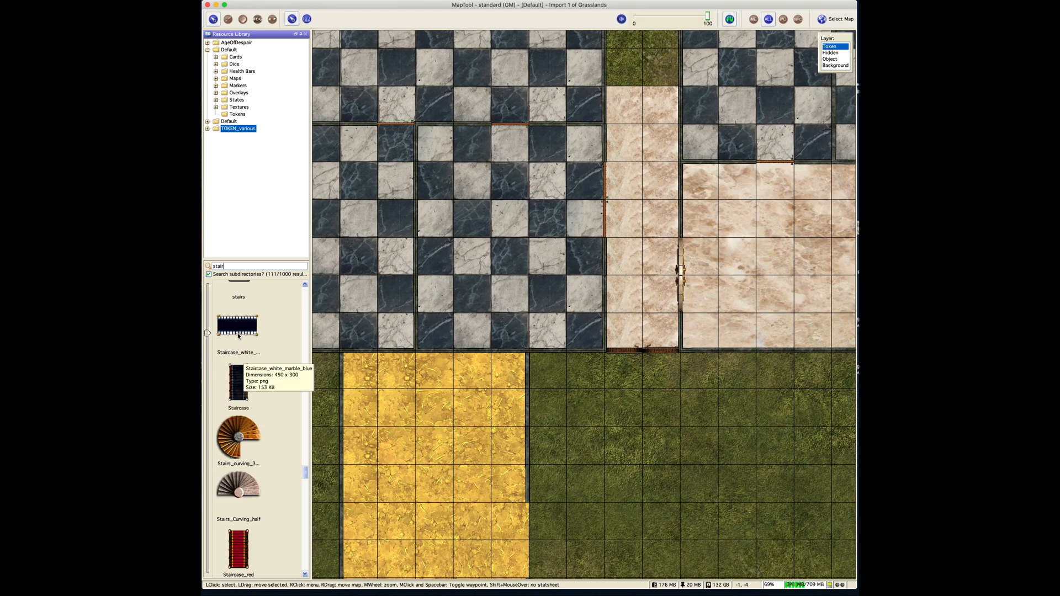
left_click(830, 59)
- Place the blue-carpeted white marble staircase at the corridor's northern end, turned north–south and resized to span between the walls
left_click_drag(232, 328, 625, 213)
scroll(683, 469, "down", 3)
left_click_drag(591, 239, 624, 246)
scroll(663, 228, "up", 5)
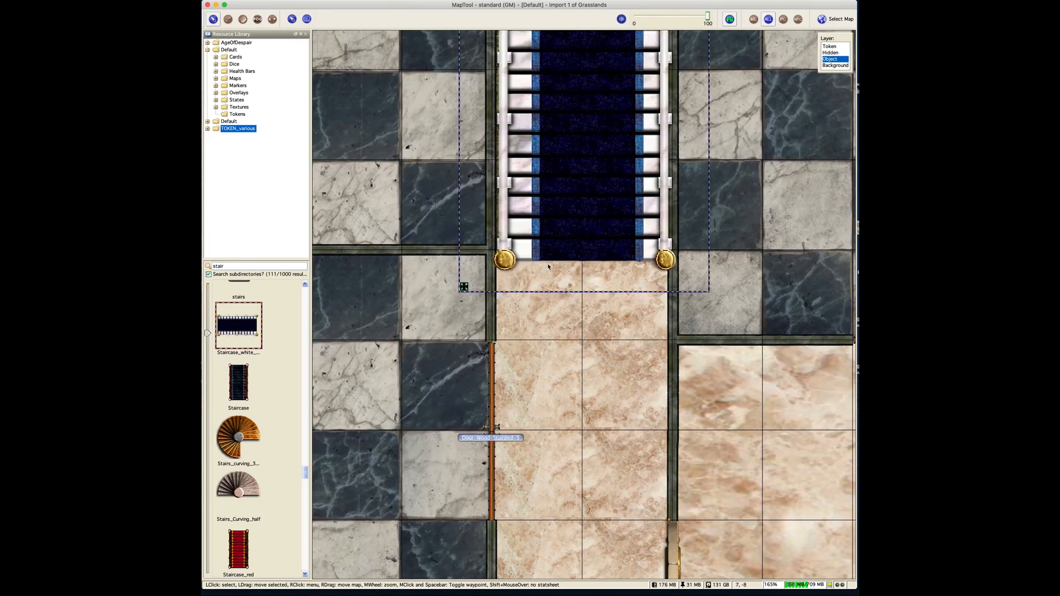
left_click_drag(464, 287, 461, 287)
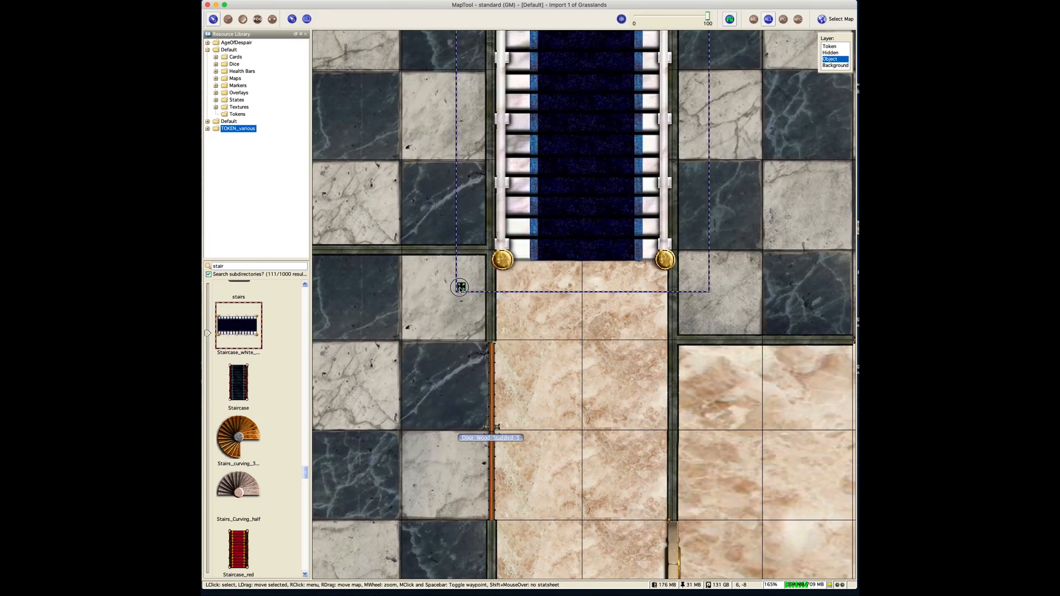
left_click(618, 337)
left_click_drag(622, 273, 612, 381)
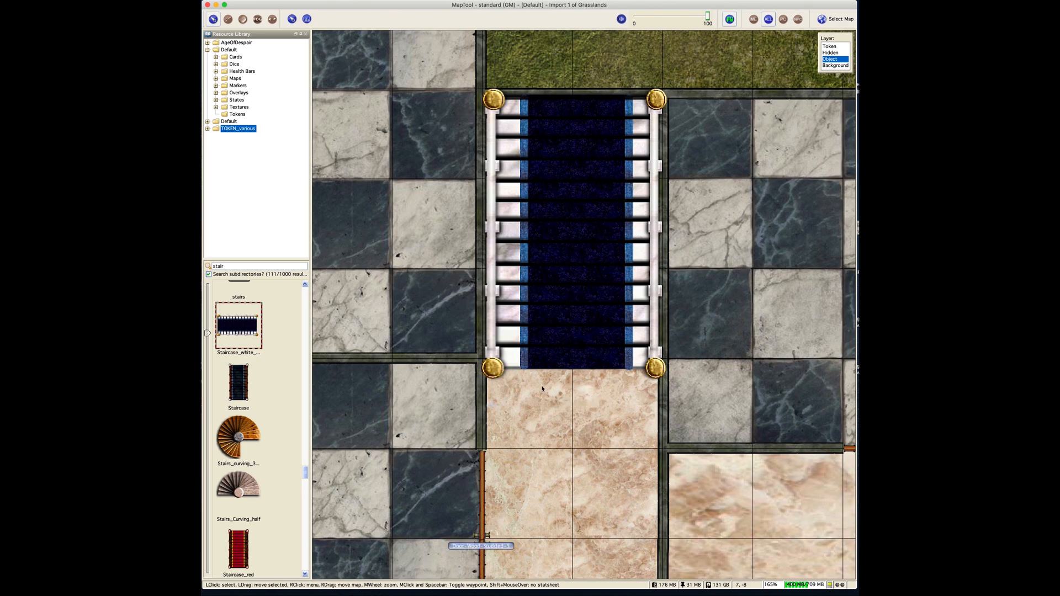
scroll(525, 359, "down", 5)
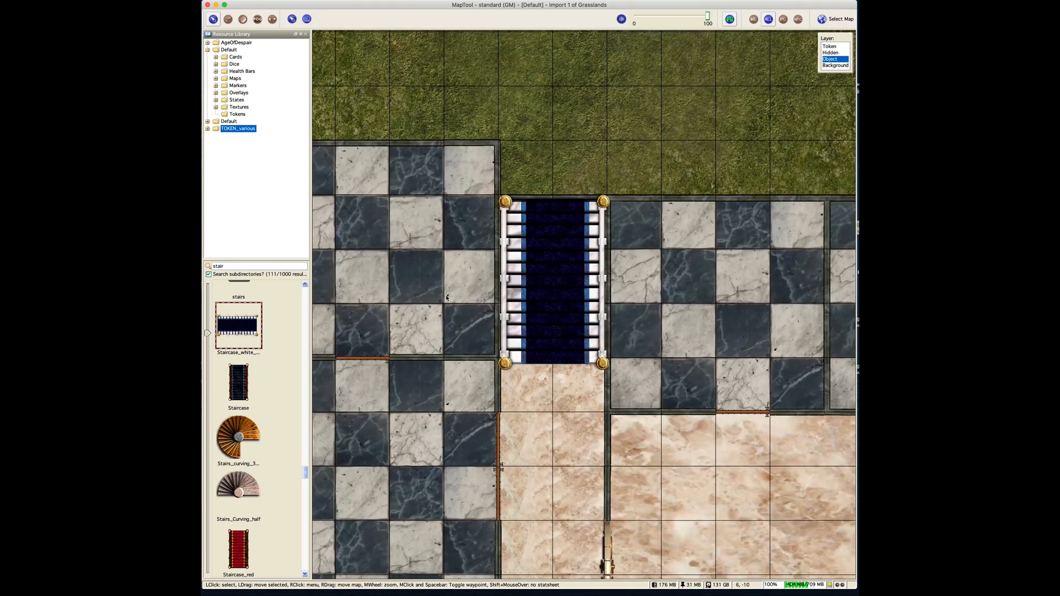
- Add the wooden blue-carpeted Staircase to the map, try it over the white marble one, and set it aside to the northeast
left_click(232, 393)
left_click_drag(686, 147, 688, 149)
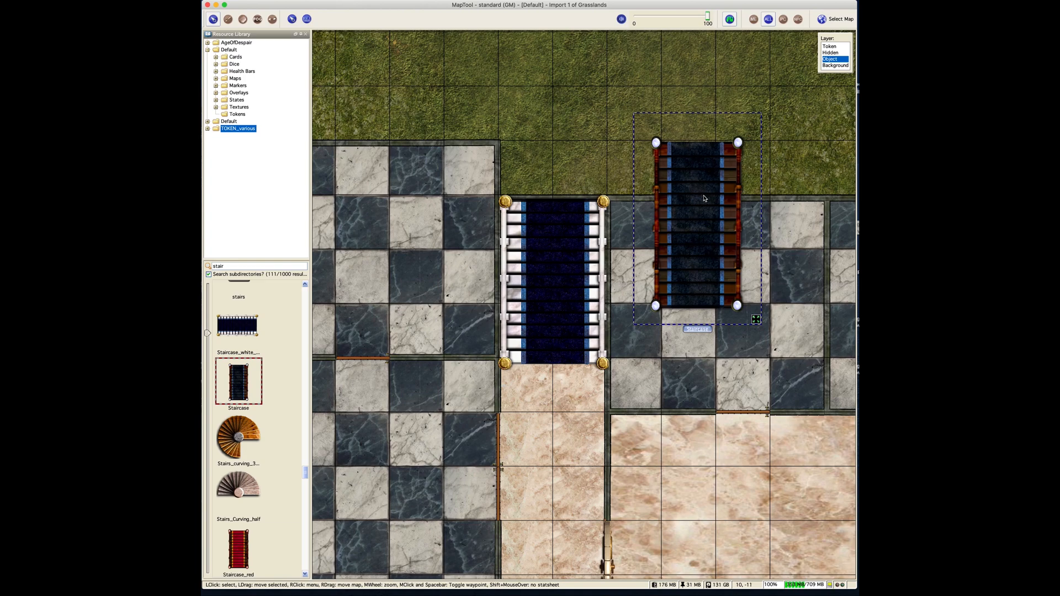
left_click_drag(704, 198, 568, 258)
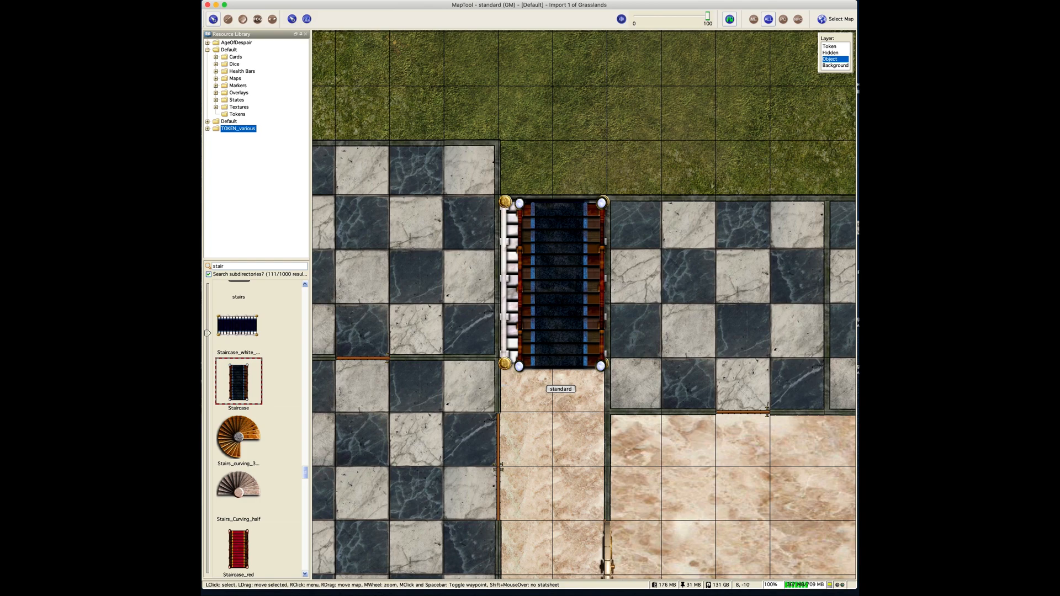
left_click_drag(568, 258, 699, 145)
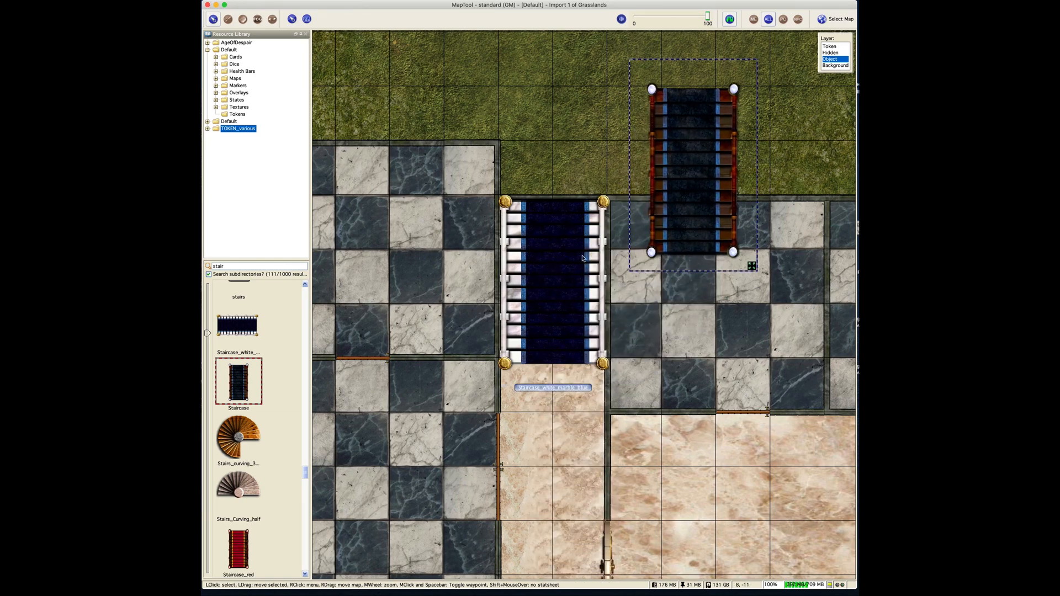
- Delete the white marble staircase from the corridor's northern end
left_click(524, 278)
right_click(524, 277)
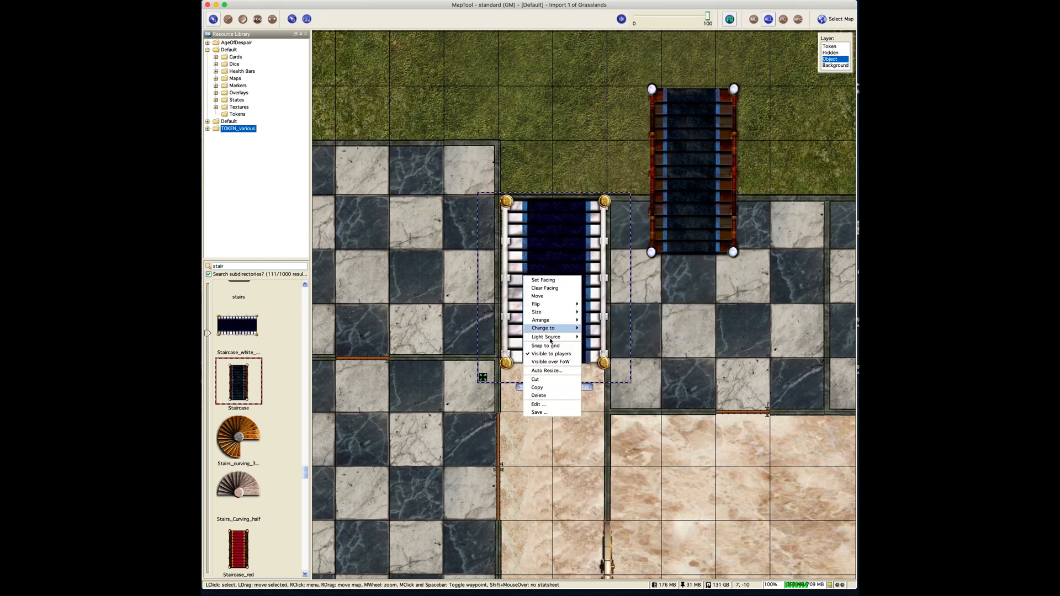
left_click(551, 396)
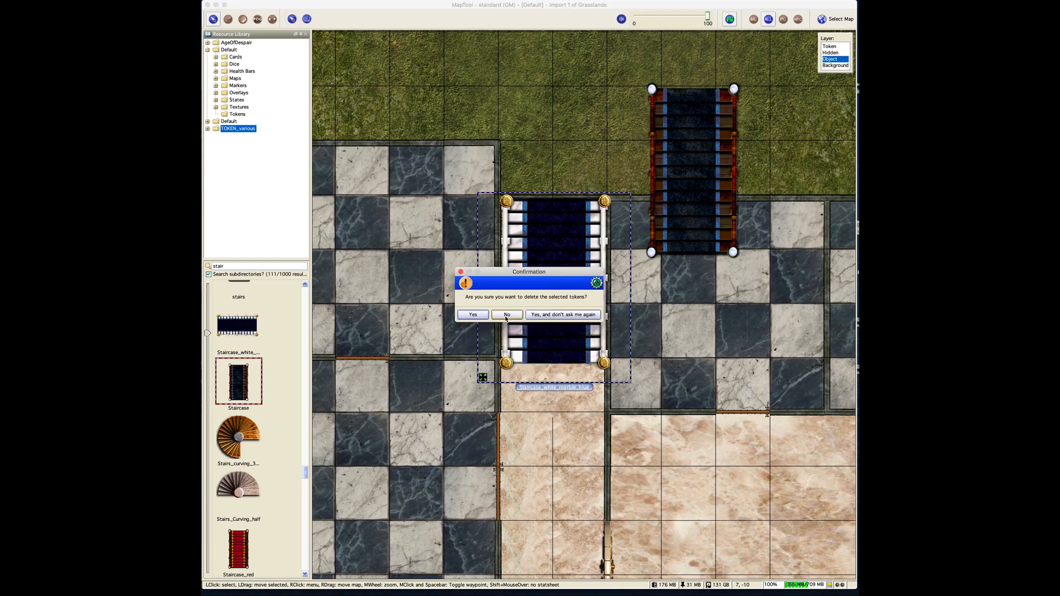
left_click(475, 316)
- Move the wooden staircase into the corridor's northern end and enlarge it to nearly the full corridor width
left_click_drag(676, 221, 532, 326)
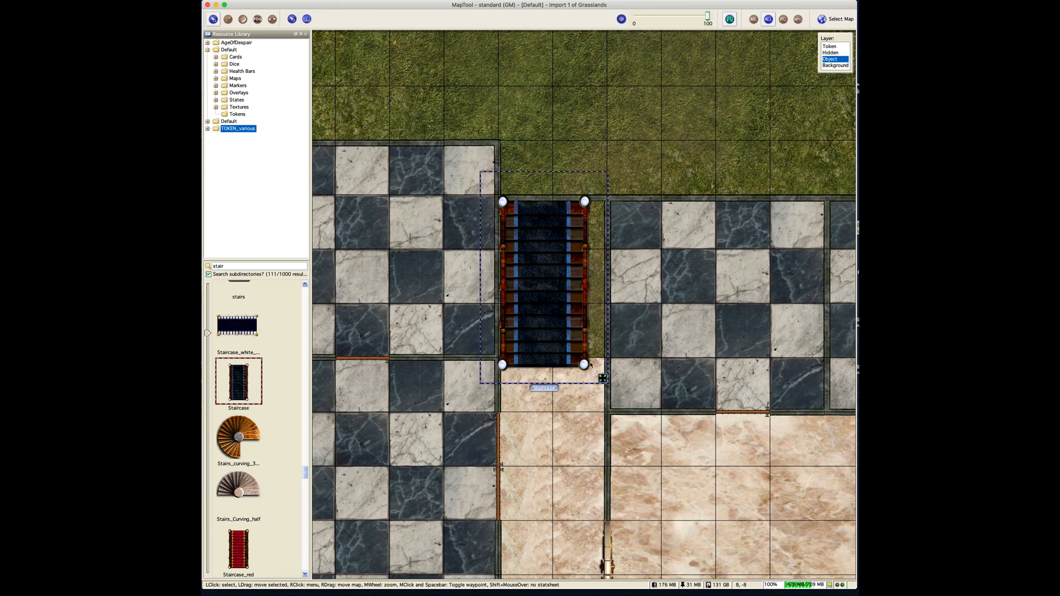
left_click_drag(603, 379, 623, 388)
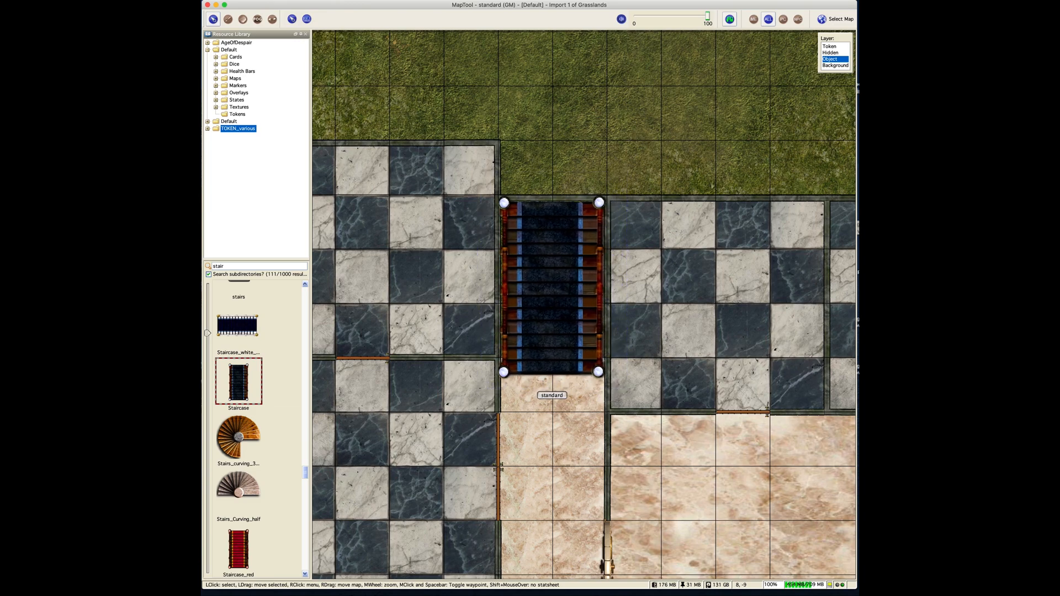
left_click(559, 328)
left_click_drag(624, 387, 628, 386)
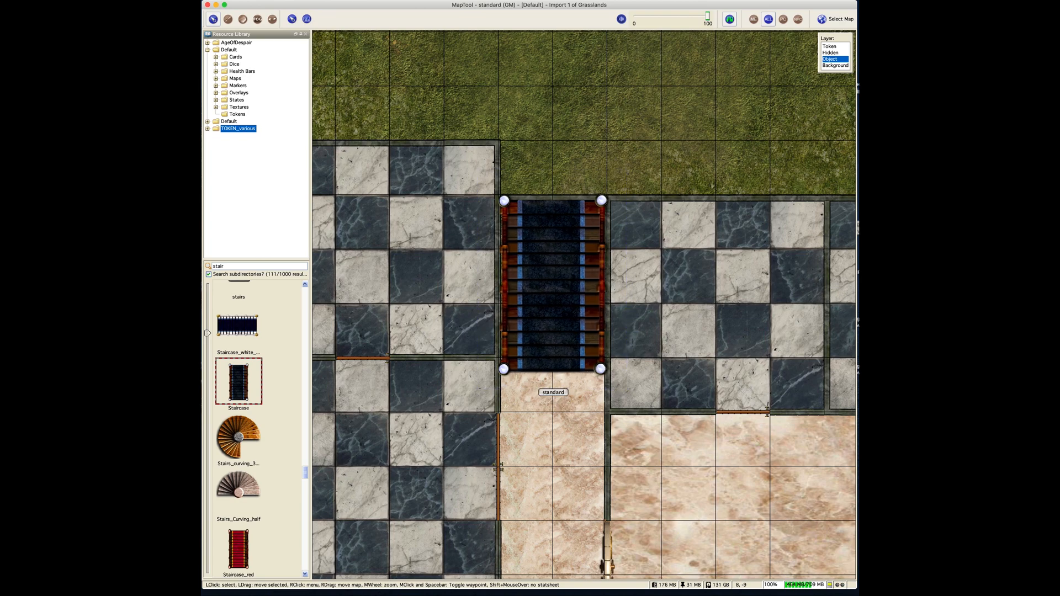
left_click(602, 366)
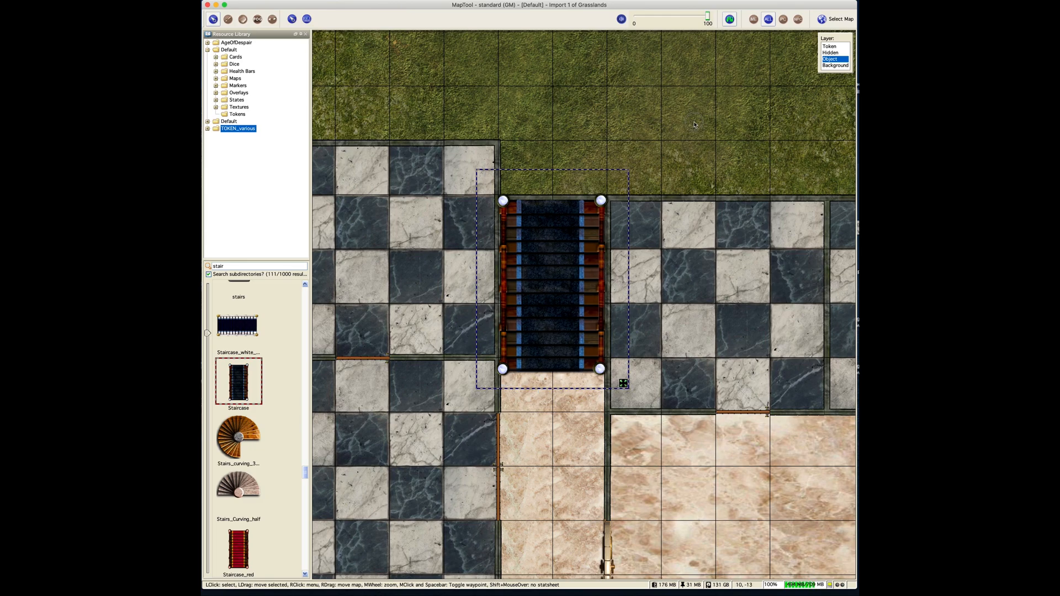
- Nudge the wooden staircase slightly northwest and widen it a little so its railings sit against both corridor walls
scroll(660, 339, "down", 4)
scroll(661, 339, "up", 1)
left_click_drag(668, 344, 661, 339)
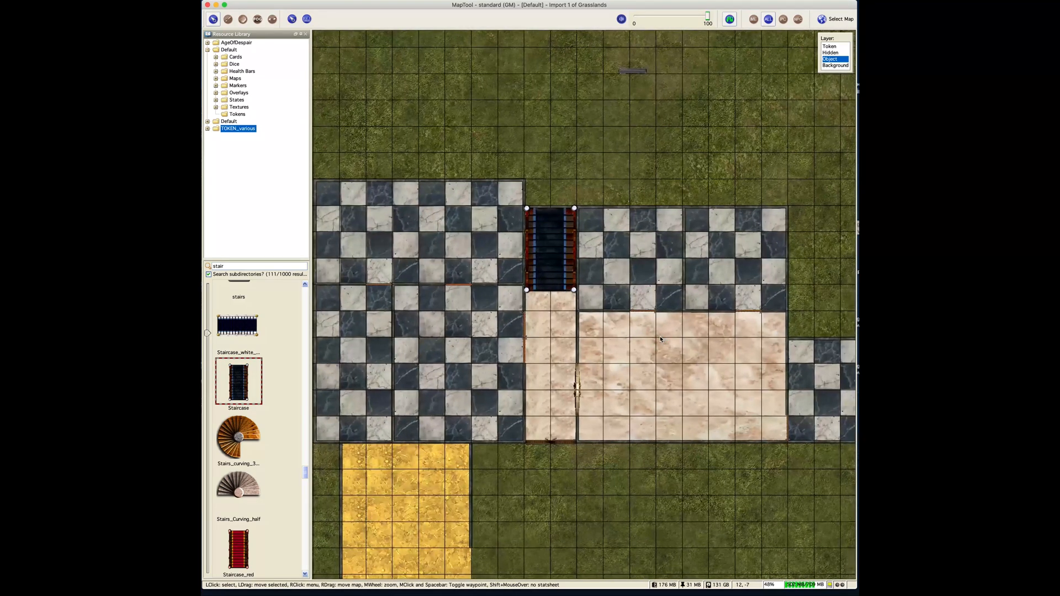
scroll(281, 449, "down", 5)
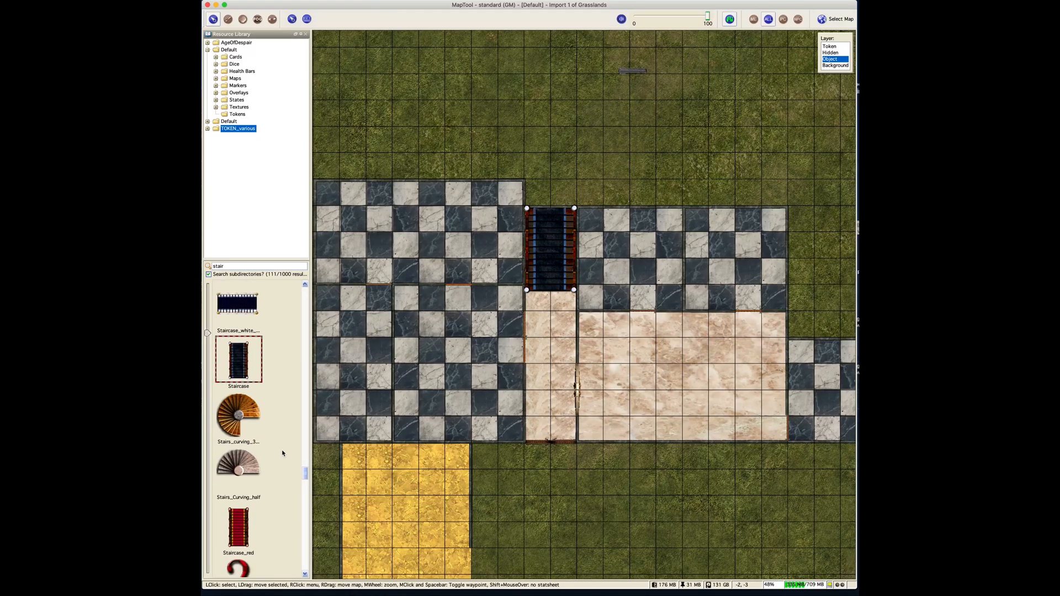
scroll(282, 448, "down", 5)
scroll(535, 258, "up", 5)
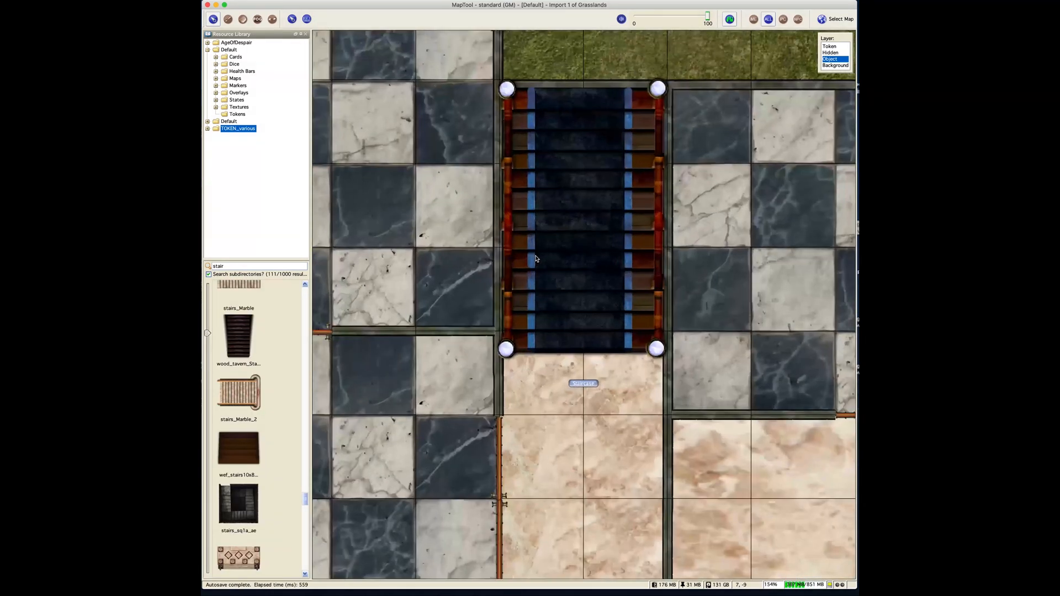
left_click(541, 231)
left_click_drag(566, 228, 563, 227)
left_click(651, 319)
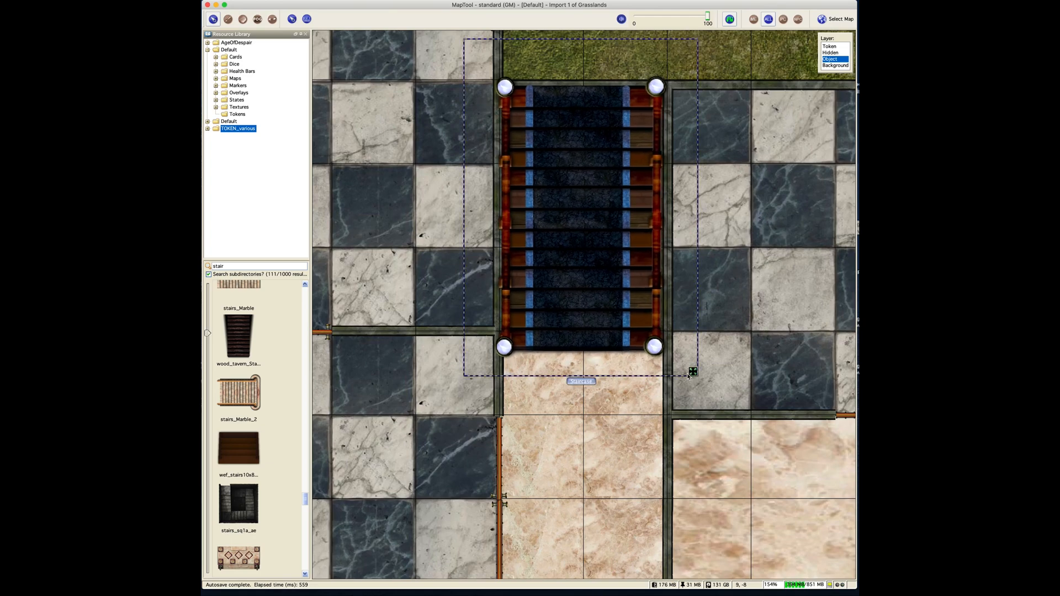
left_click_drag(693, 372, 696, 372)
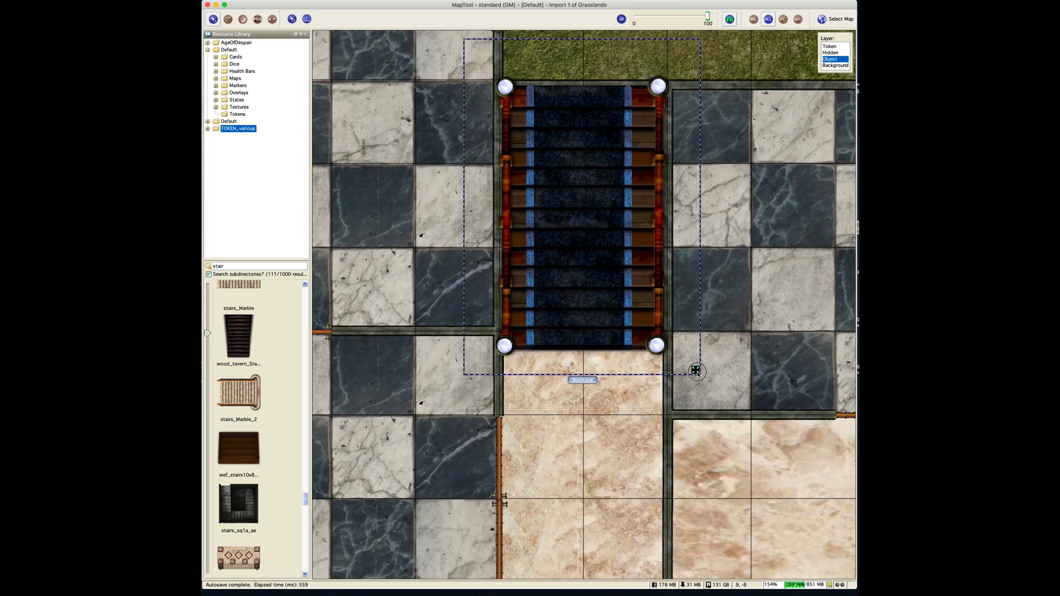
left_click(750, 56)
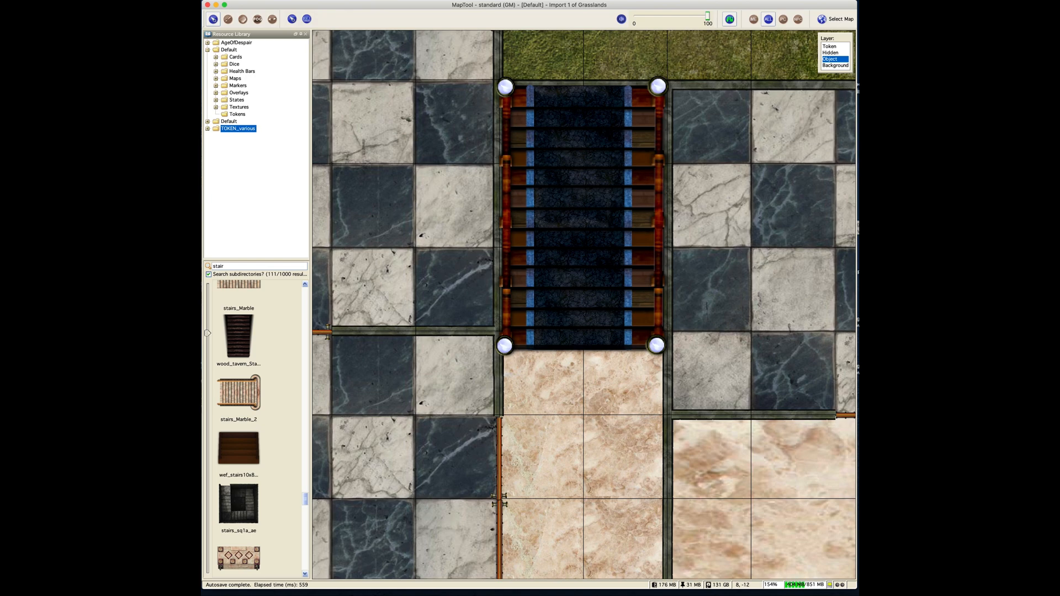
- Save the map to the Desktop as sanctum1.2.rpmap
left_click(281, 83)
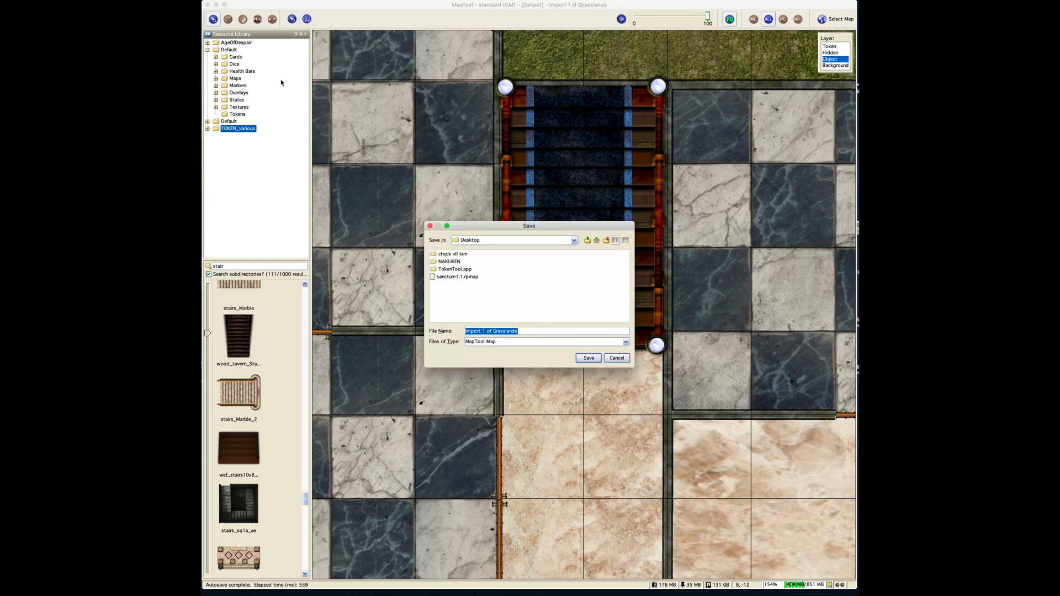
left_click(460, 277)
left_click(489, 331)
key("BackSpace")
type("2.rpmap")
left_click(580, 360)
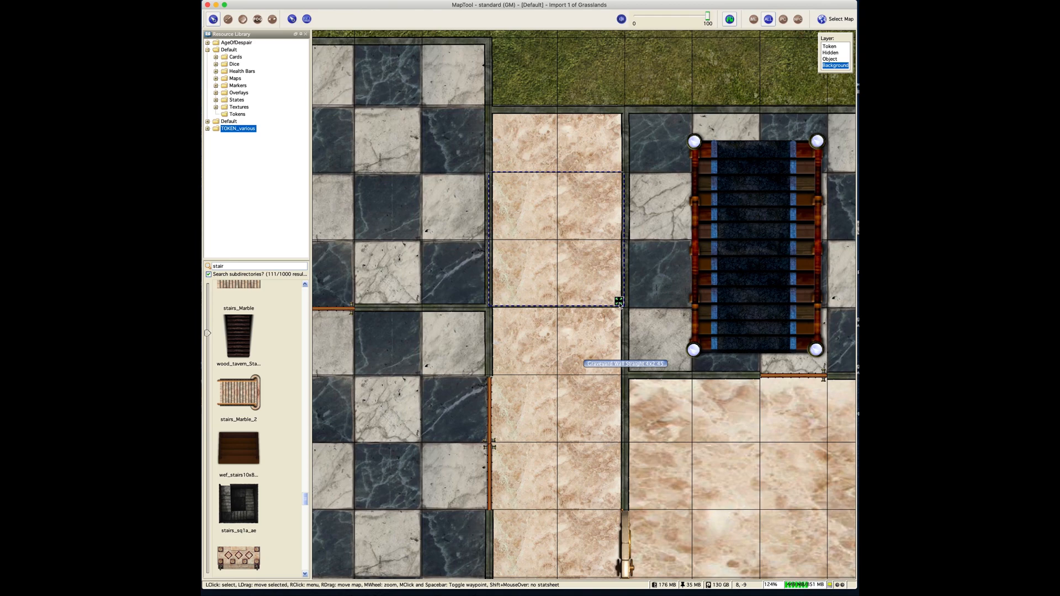
- Move the wooden staircase on the Object layer from the northeast room into the corridor's northern end
left_click_drag(619, 304, 619, 305)
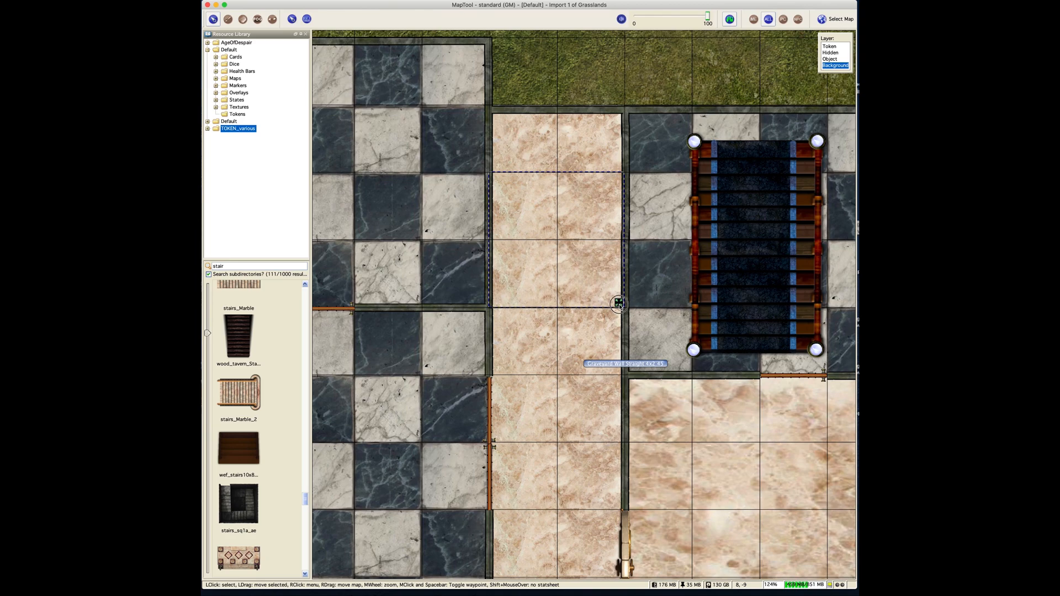
left_click(661, 91)
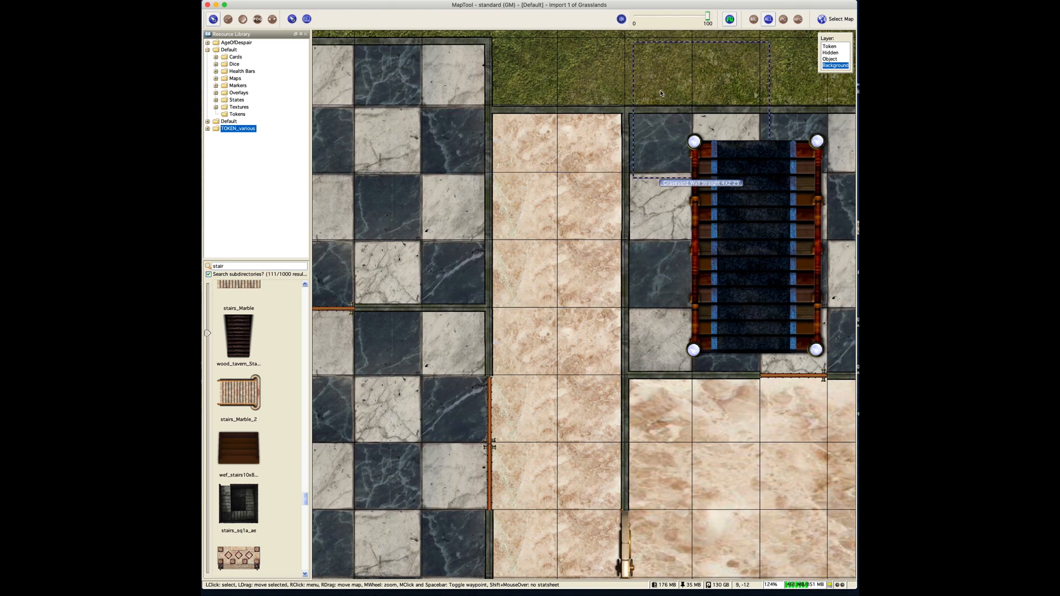
left_click(832, 59)
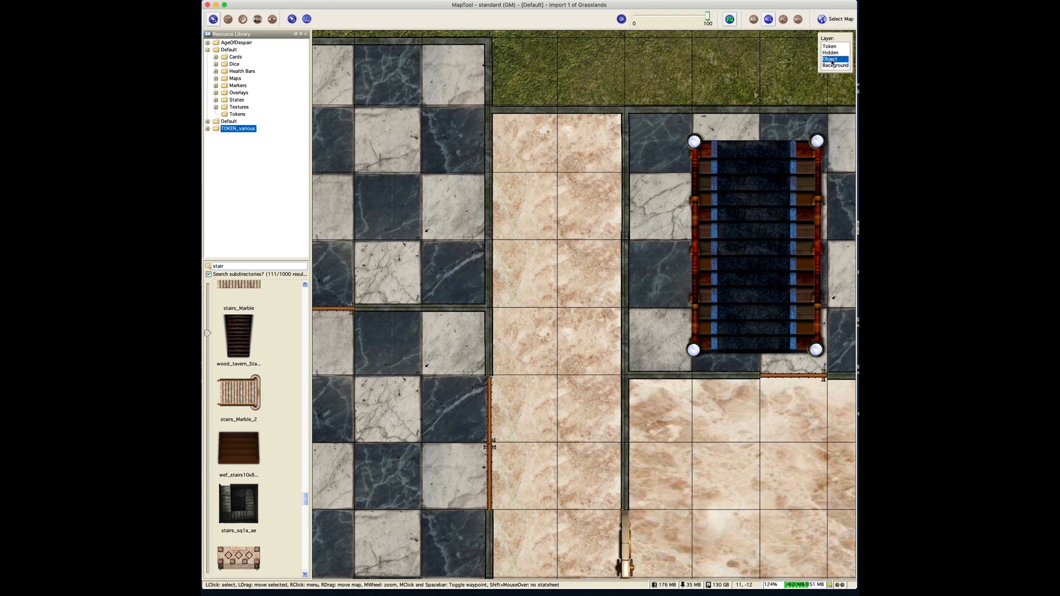
left_click(779, 250)
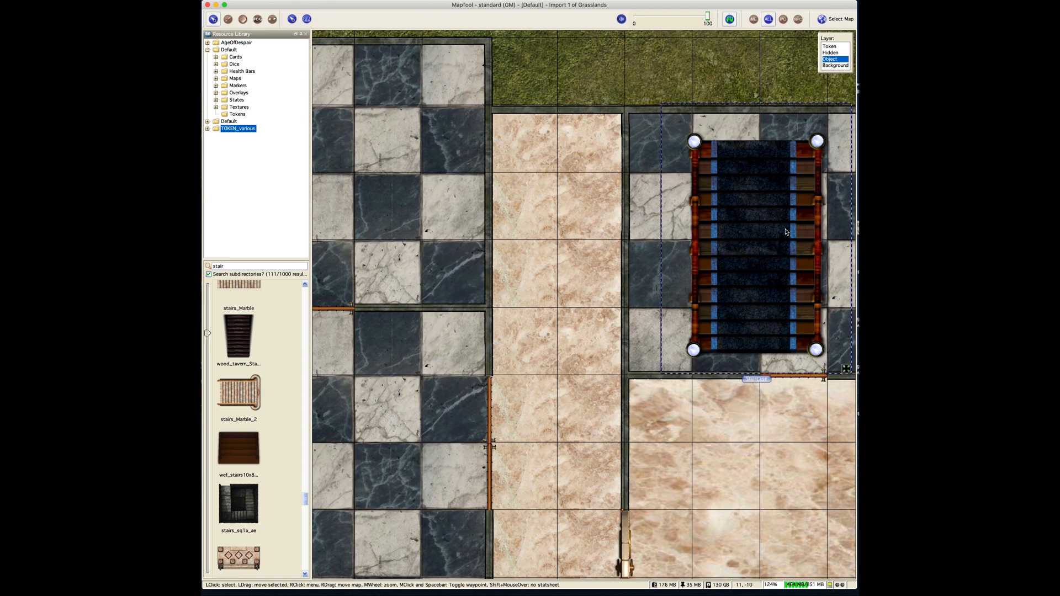
left_click_drag(786, 232, 588, 203)
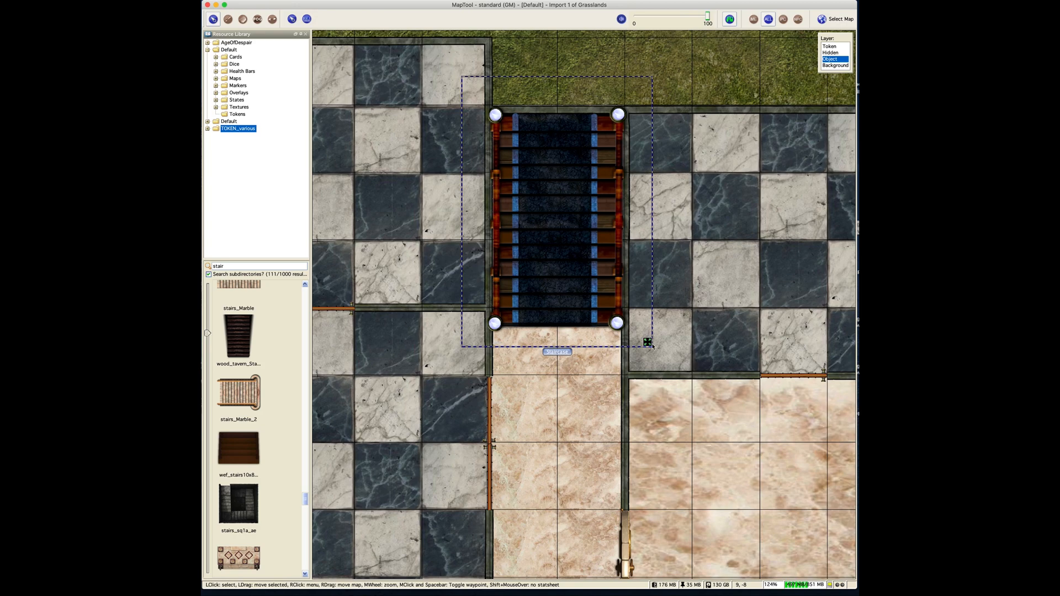
- Shrink the staircase to about three grid squares long and centre it between the corridor walls against the north wall
left_click_drag(649, 344, 634, 334)
left_click_drag(564, 263, 572, 264)
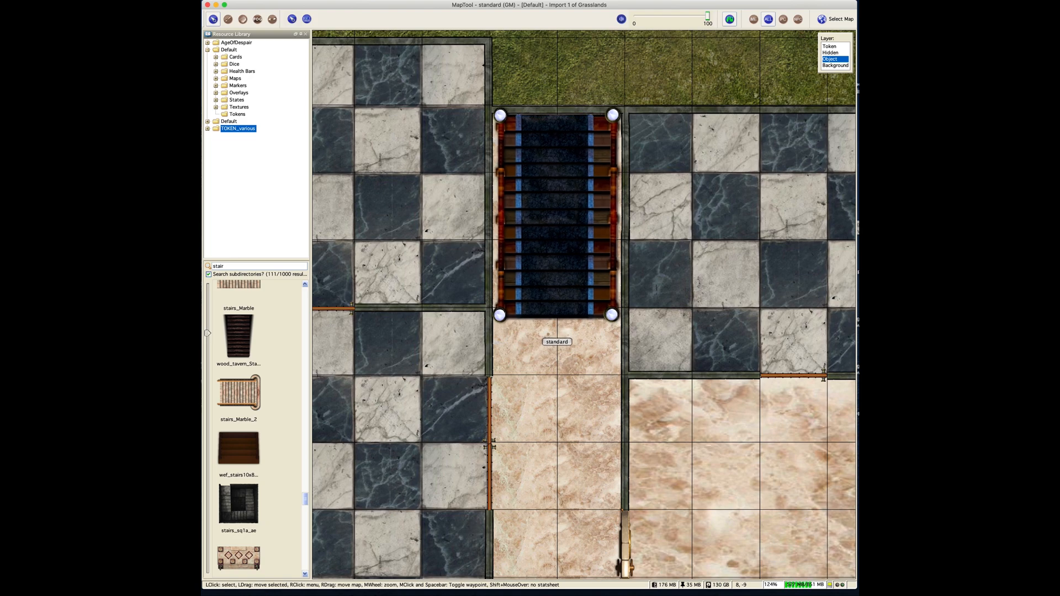
left_click_drag(641, 338, 640, 325)
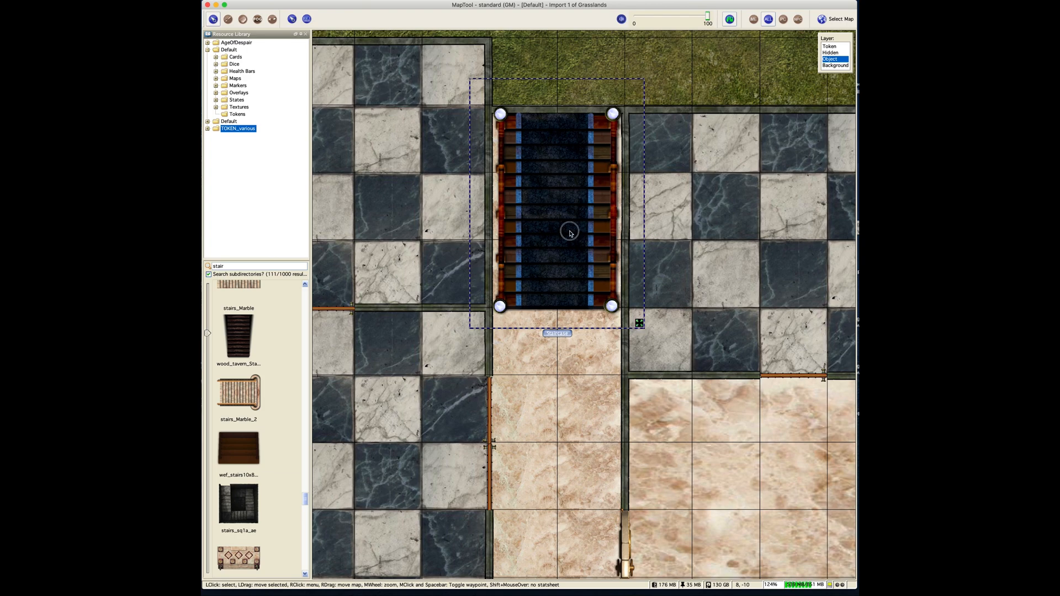
left_click_drag(569, 231, 568, 231)
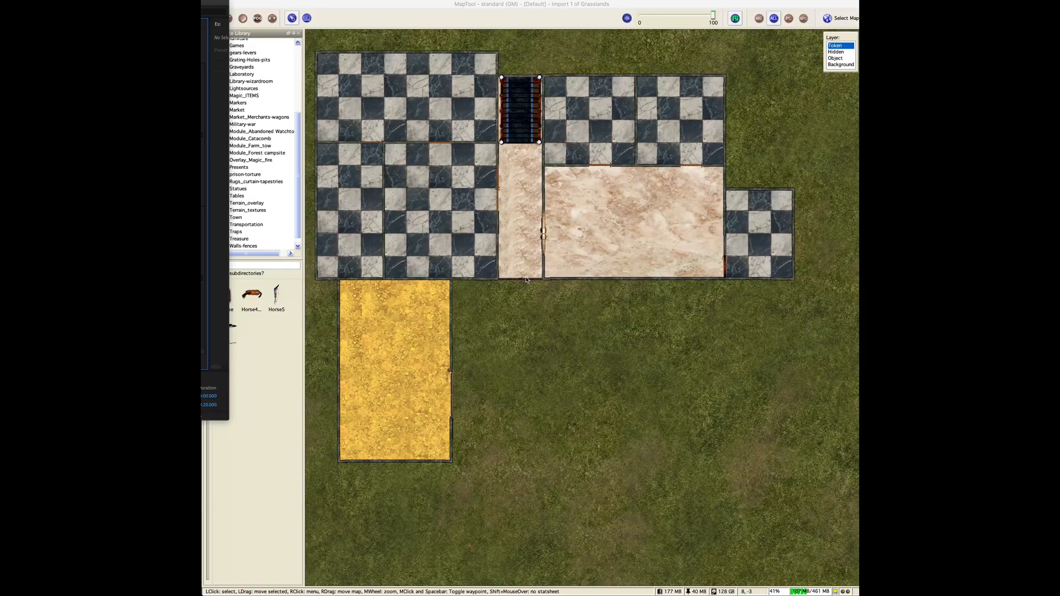
- Examine the corridor's south door, the red door to the small east room and the gate of the straw-floored room
scroll(522, 294, "up", 6)
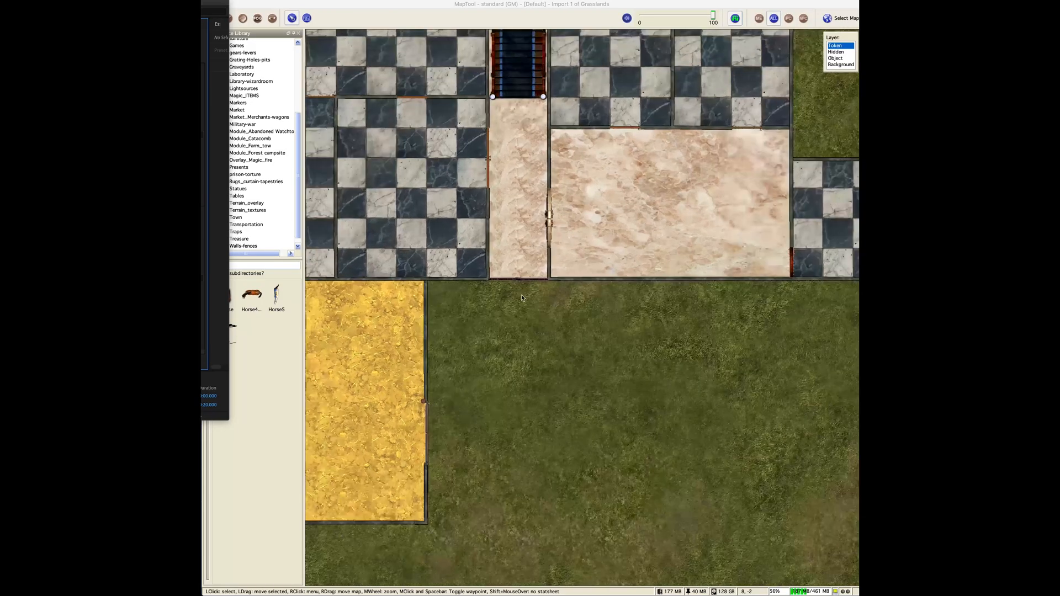
scroll(531, 264, "up", 8)
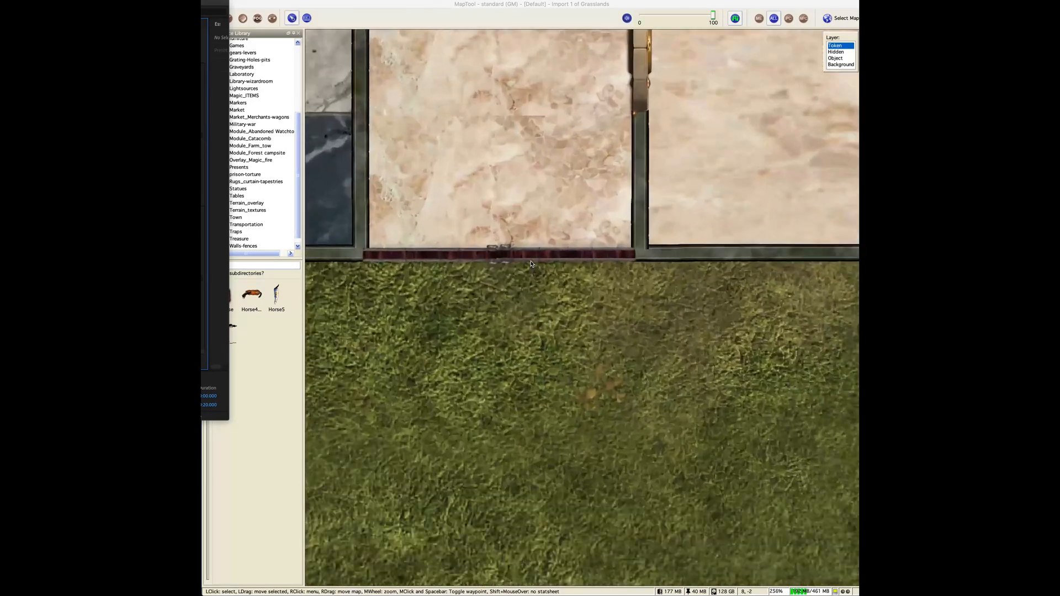
scroll(512, 273, "down", 6)
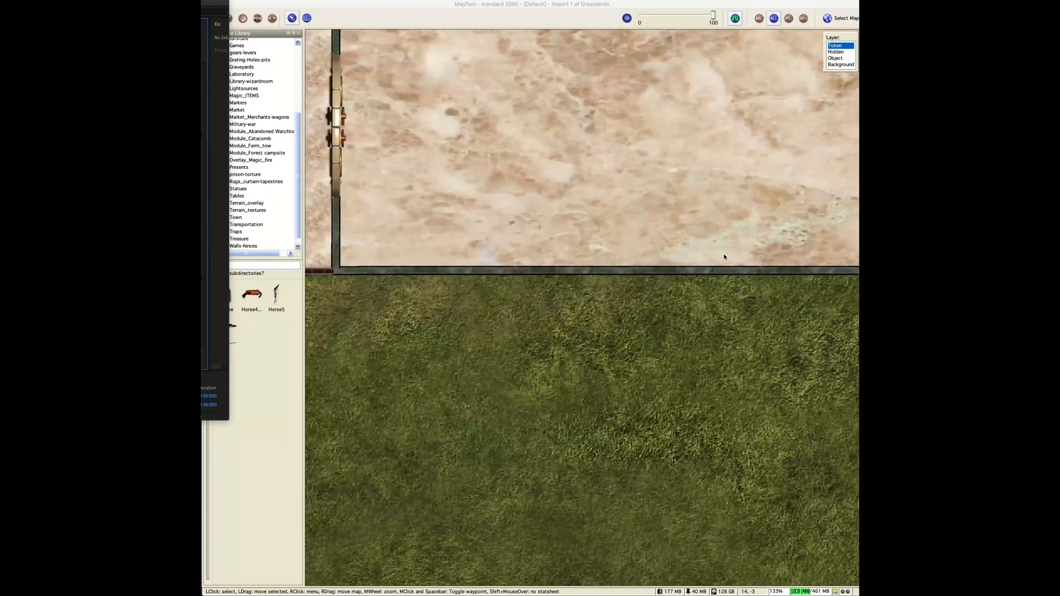
left_click_drag(725, 257, 472, 263)
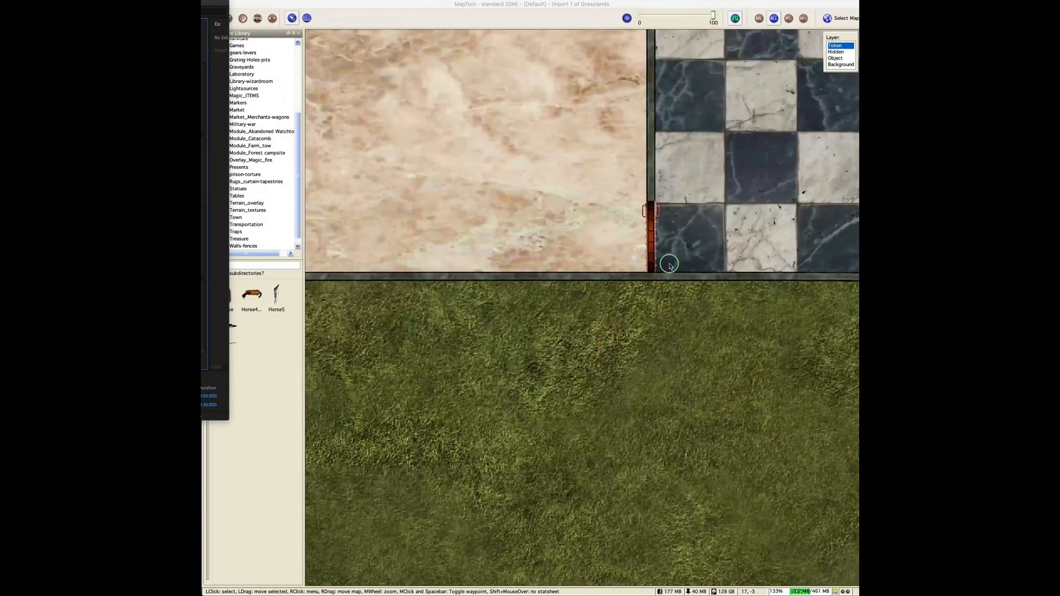
left_click_drag(669, 264, 587, 264)
scroll(578, 253, "up", 6)
scroll(578, 253, "up", 3)
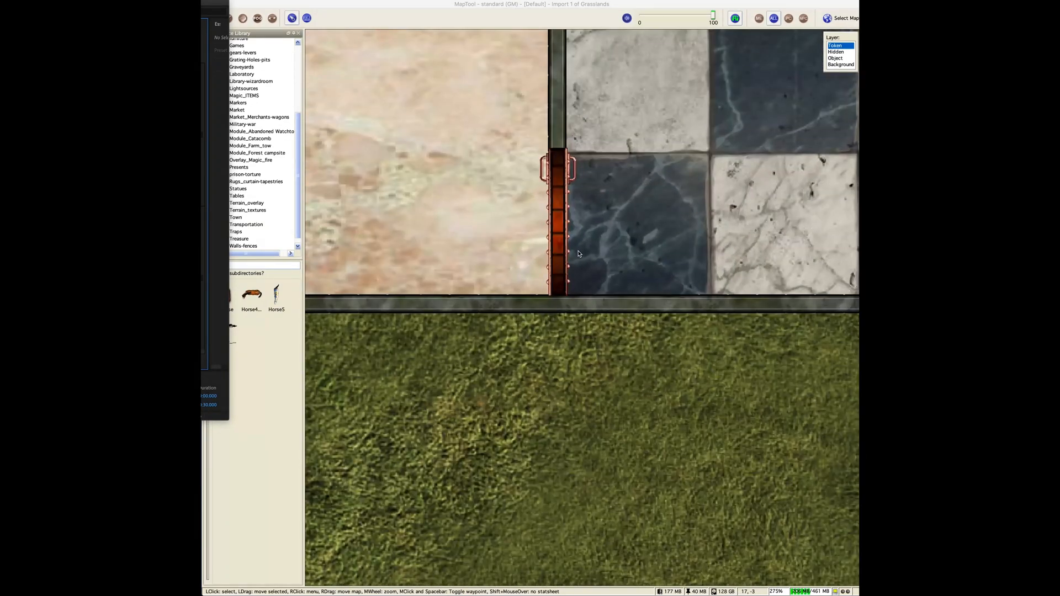
scroll(409, 307, "down", 8)
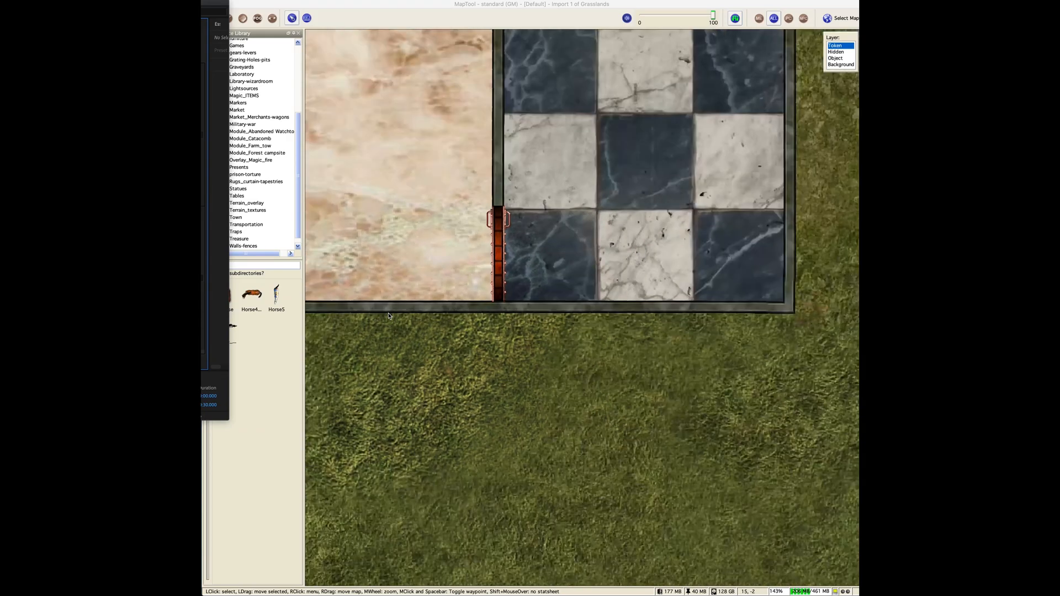
left_click_drag(417, 363, 588, 246)
left_click_drag(337, 281, 667, 261)
scroll(502, 337, "up", 7)
scroll(501, 340, "up", 4)
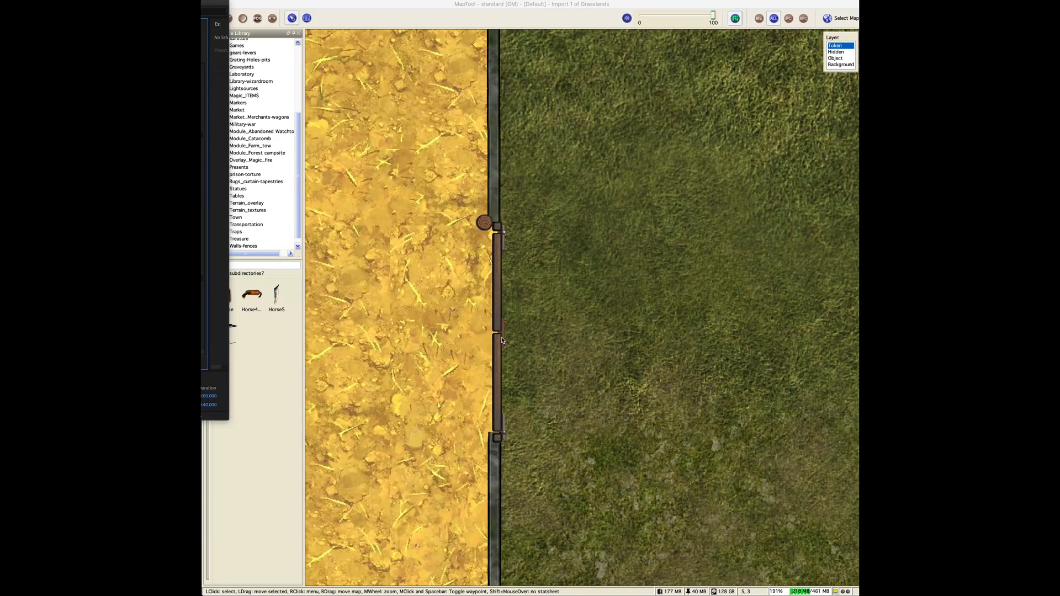
scroll(499, 340, "down", 10)
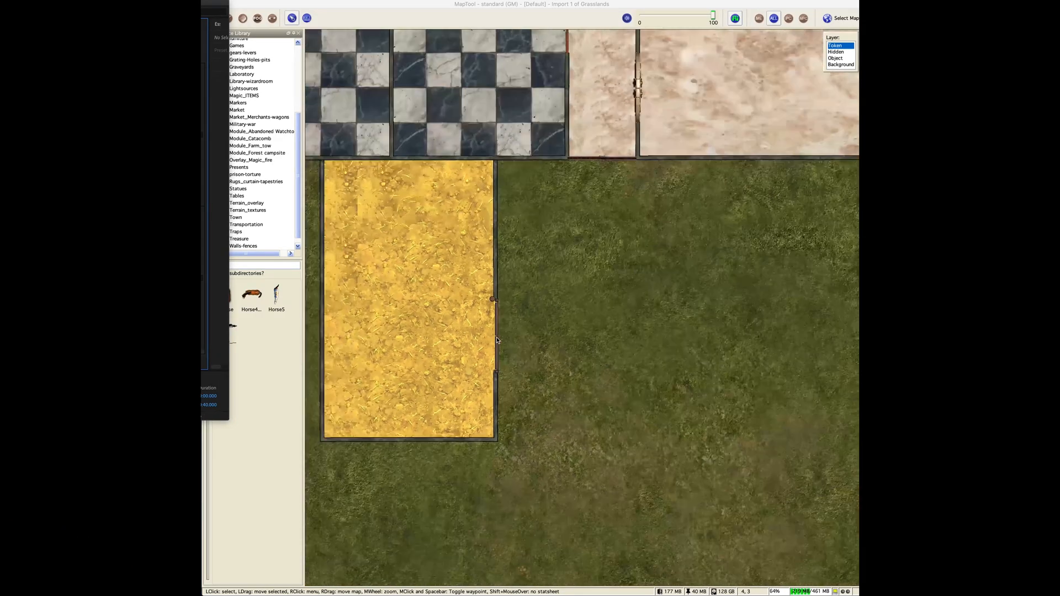
scroll(426, 324, "up", 4)
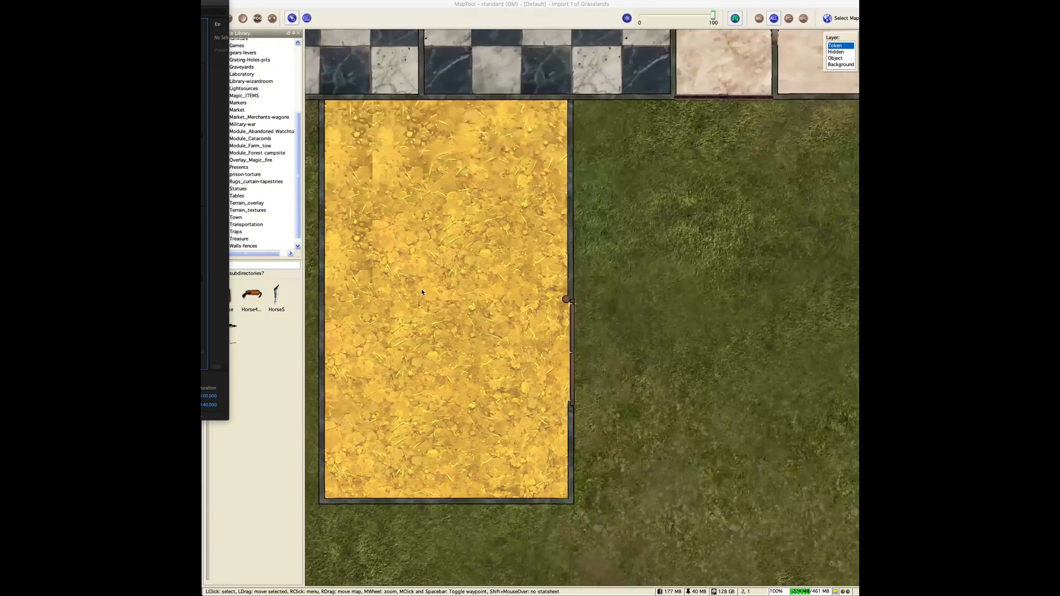
left_click_drag(432, 288, 433, 284)
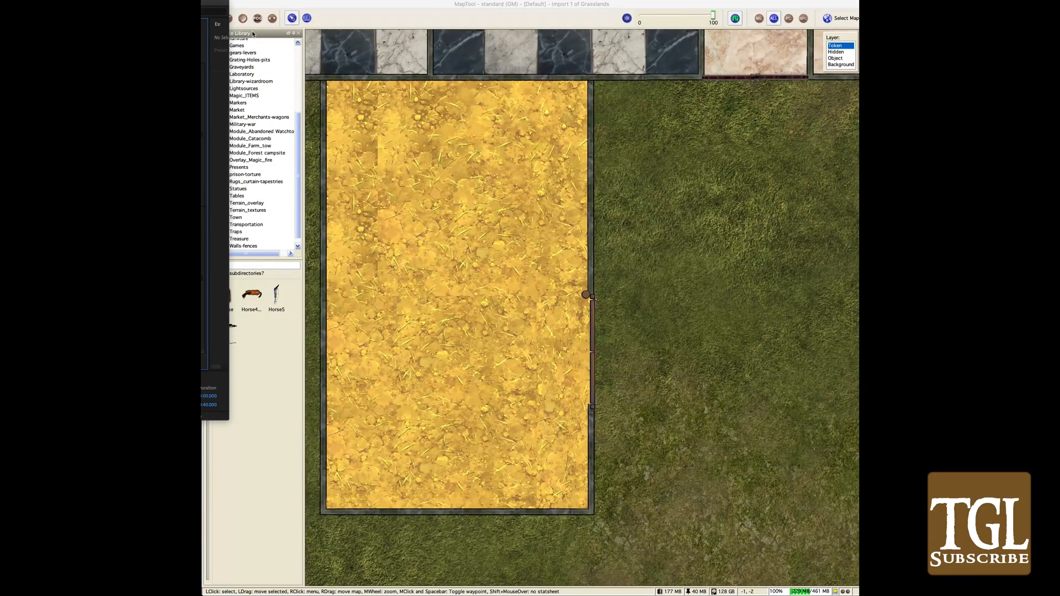
- Search the resource library for "fence", try fence_rail_jrl-a in the straw-floored room, and replace it with a straighter fence rail
left_click(255, 5)
double_click(228, 264)
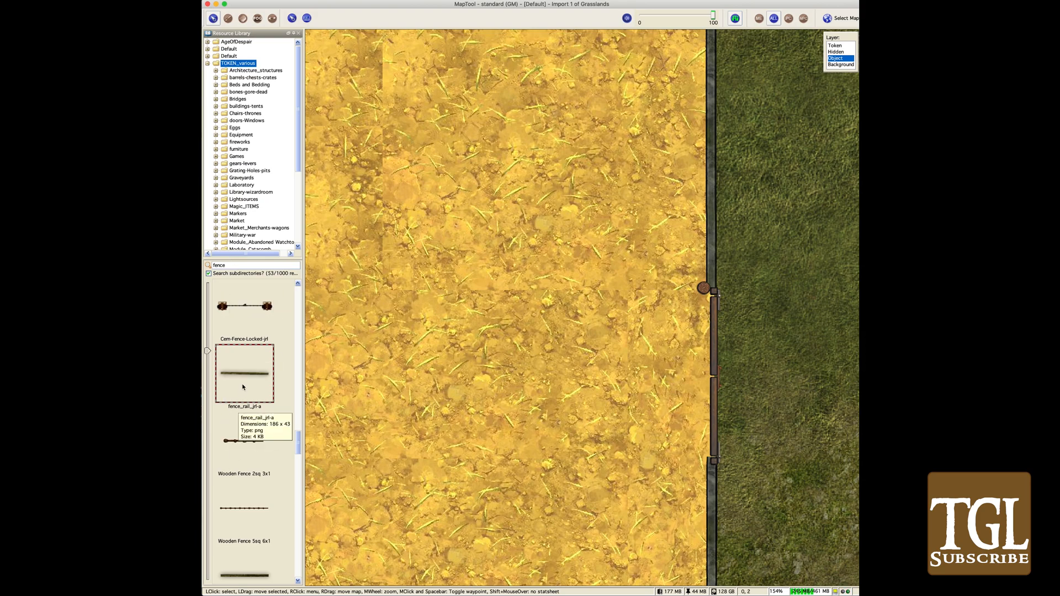
left_click_drag(238, 396, 397, 261)
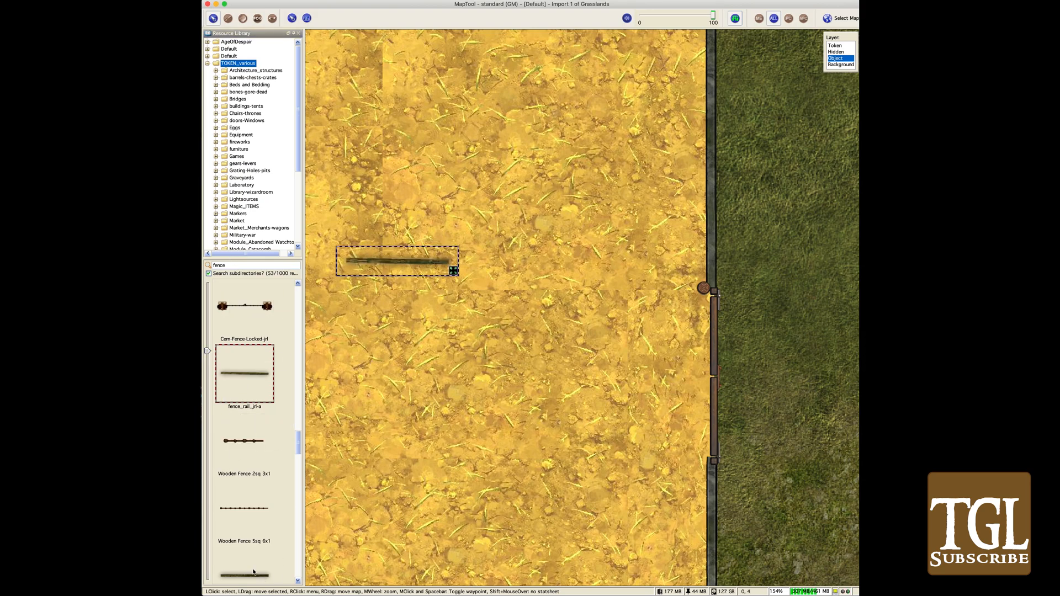
scroll(254, 572, "down", 5)
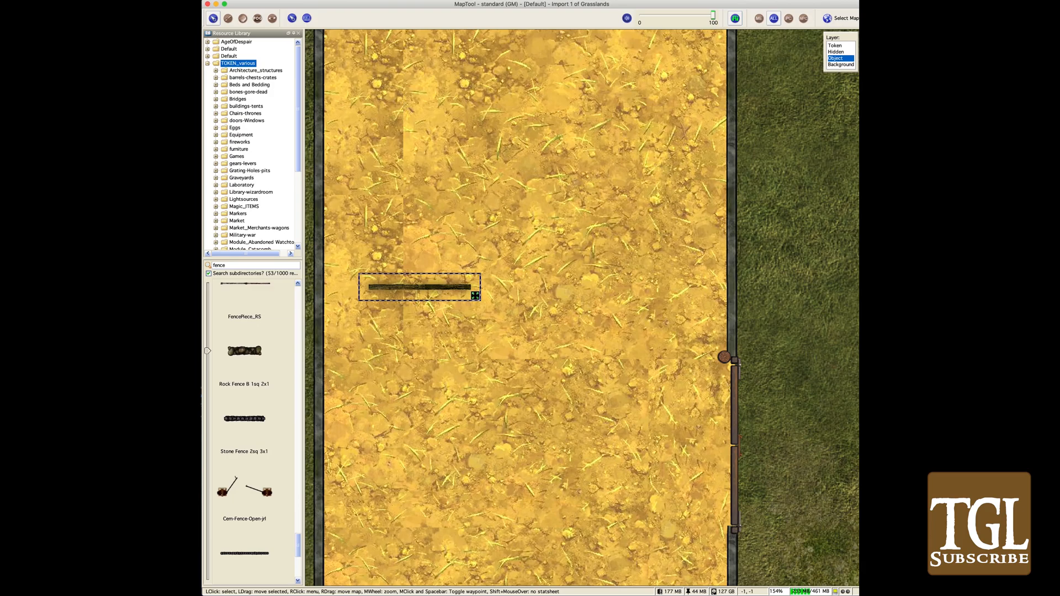
- Show the map grid and move the fence rail to the southern part of the straw-floored room
key("super+g")
left_click_drag(466, 348, 446, 187)
left_click_drag(394, 124, 470, 416)
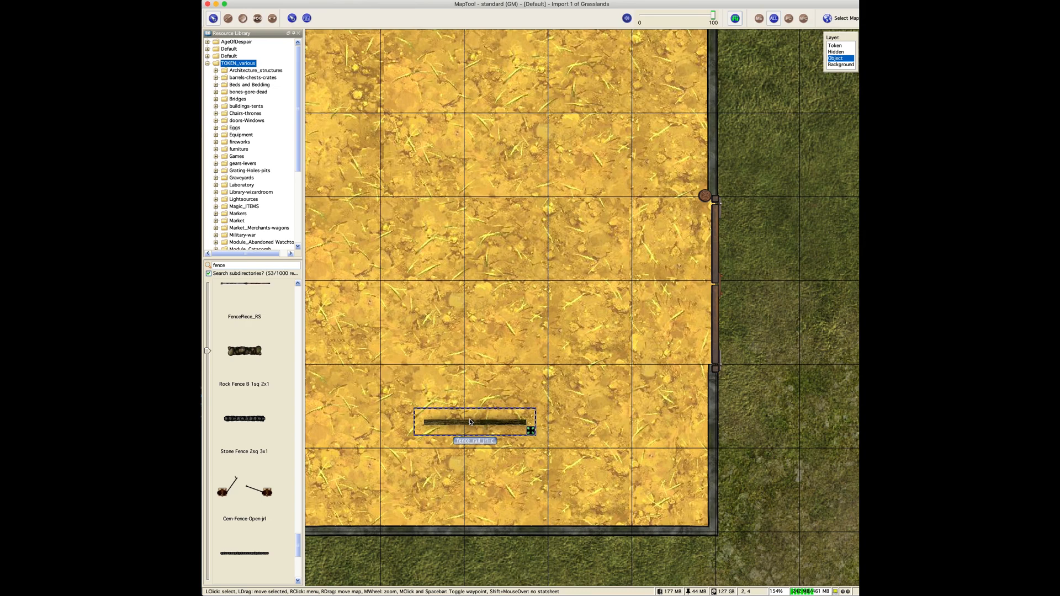
- Rotate the fence rail to run north-south and place it just inside the room's south wall
scroll(470, 422, "down", 1)
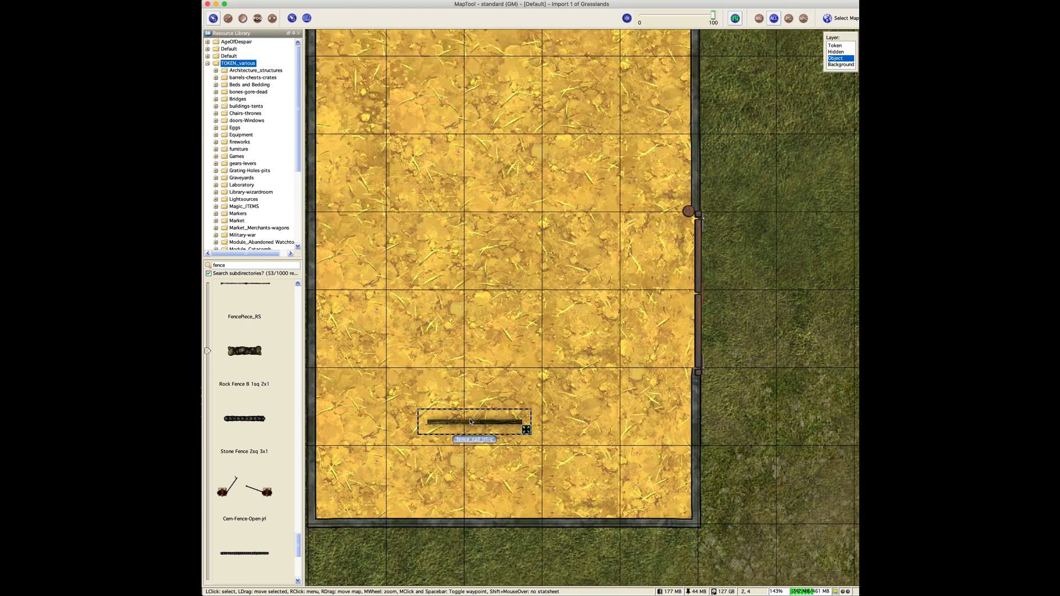
scroll(470, 420, "up", 1)
scroll(470, 420, "down", 2)
mouse_move(469, 420)
left_mouse_down()
mouse_move(463, 442)
mouse_move(485, 387)
mouse_move(469, 363)
mouse_move(482, 413)
left_mouse_up()
- Set the fence rail's size to Large and align it on the vertical grid line with its lower end touching the south wall
right_click(462, 445)
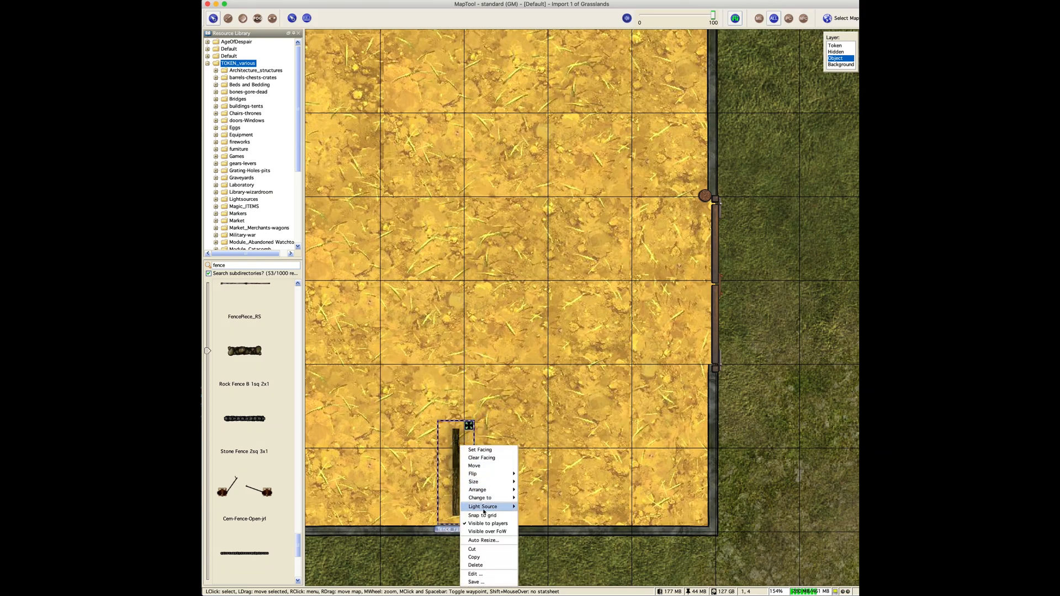
mouse_move(494, 486)
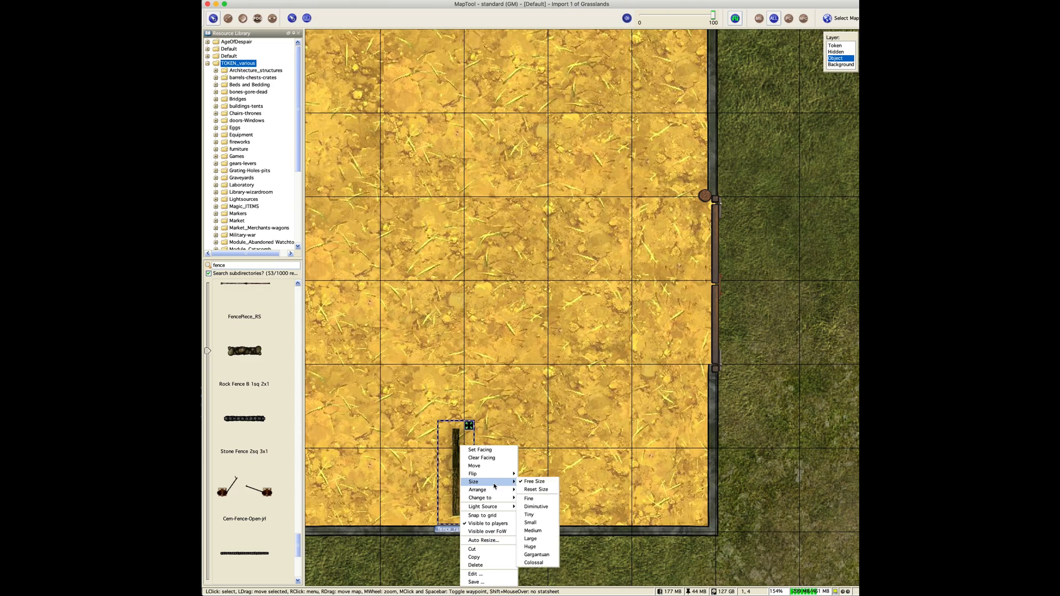
left_click(530, 539)
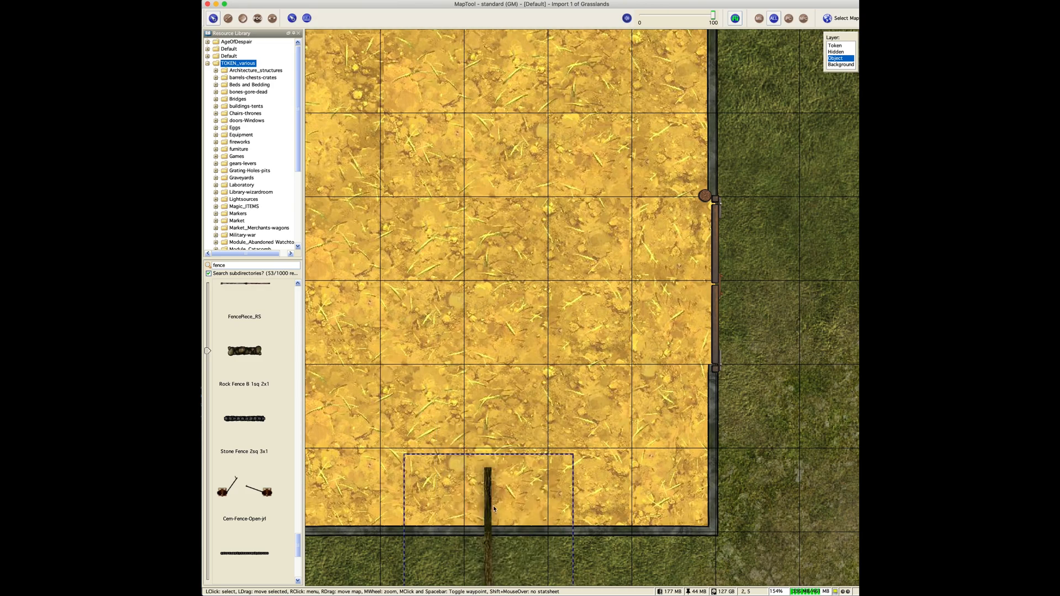
left_click_drag(494, 509, 464, 407)
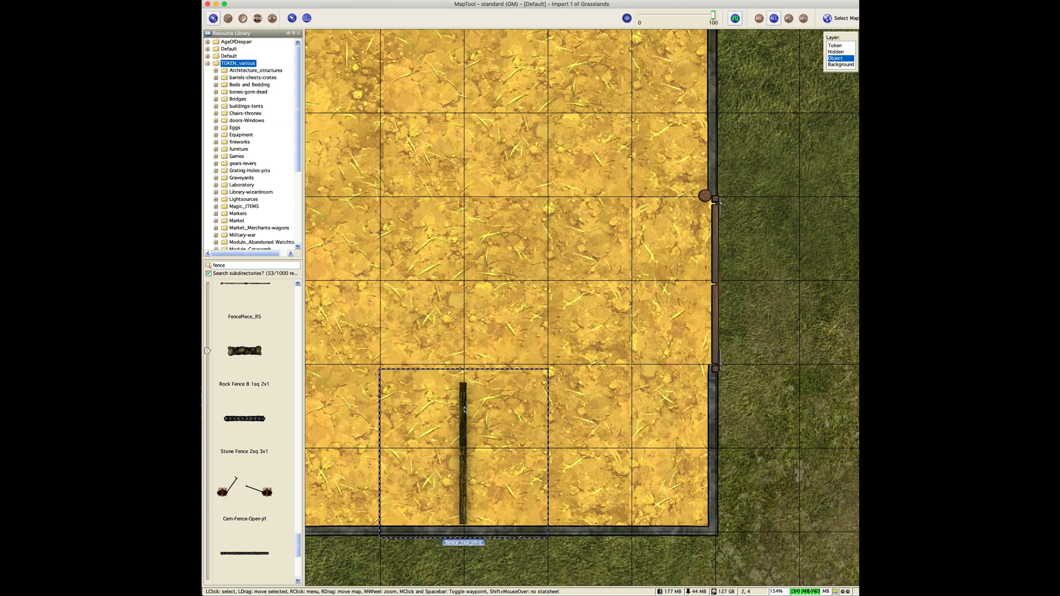
mouse_move(465, 408)
left_mouse_down()
mouse_move(465, 395)
mouse_move(466, 404)
left_mouse_up()
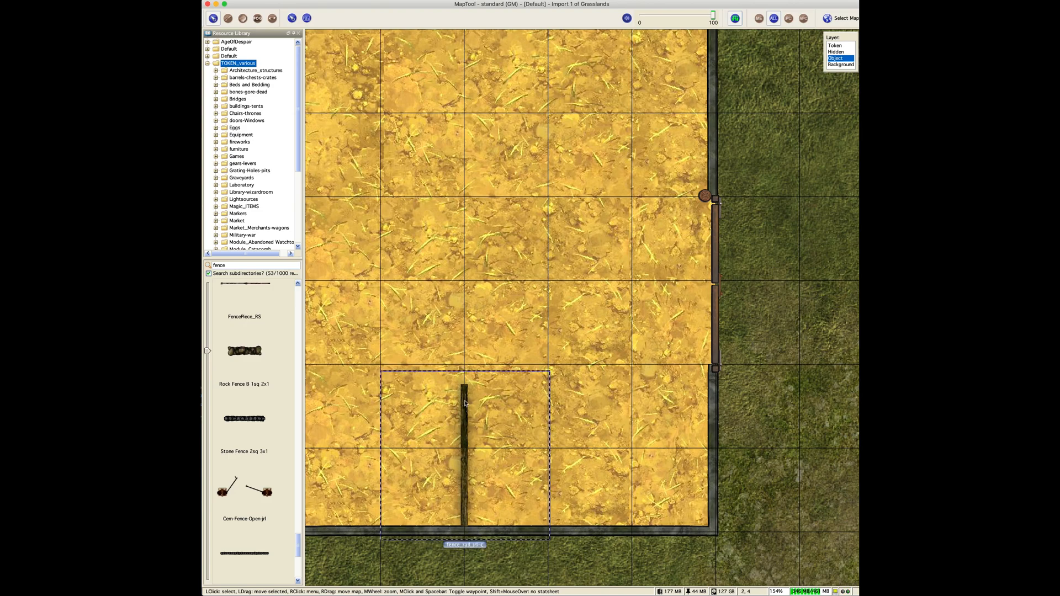
- Duplicate the fence rail and rotate the copy to run east-west
key("ctrl+c")
key("ctrl+v")
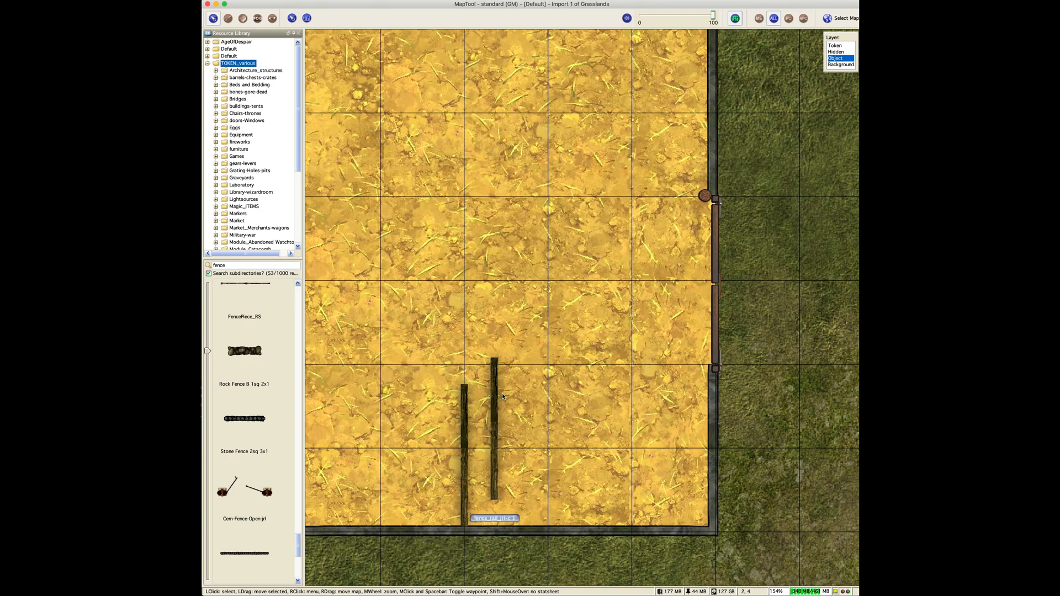
scroll(496, 393, "down", 1)
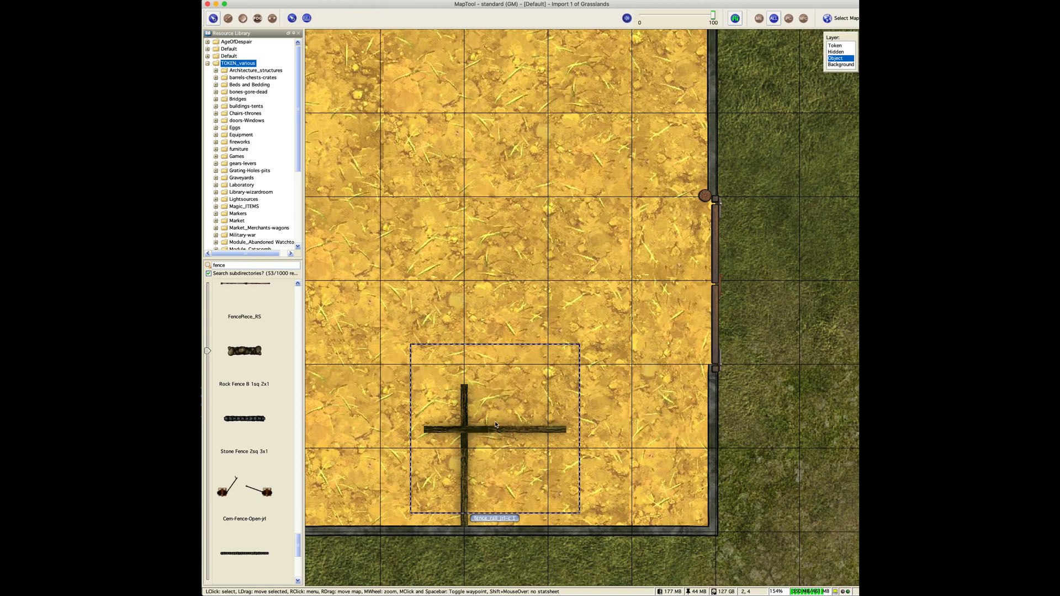
- Enlarge the horizontal fence rail to Huge and place it against the straw room's west wall, just above the vertical rail
left_click_drag(496, 425, 399, 362)
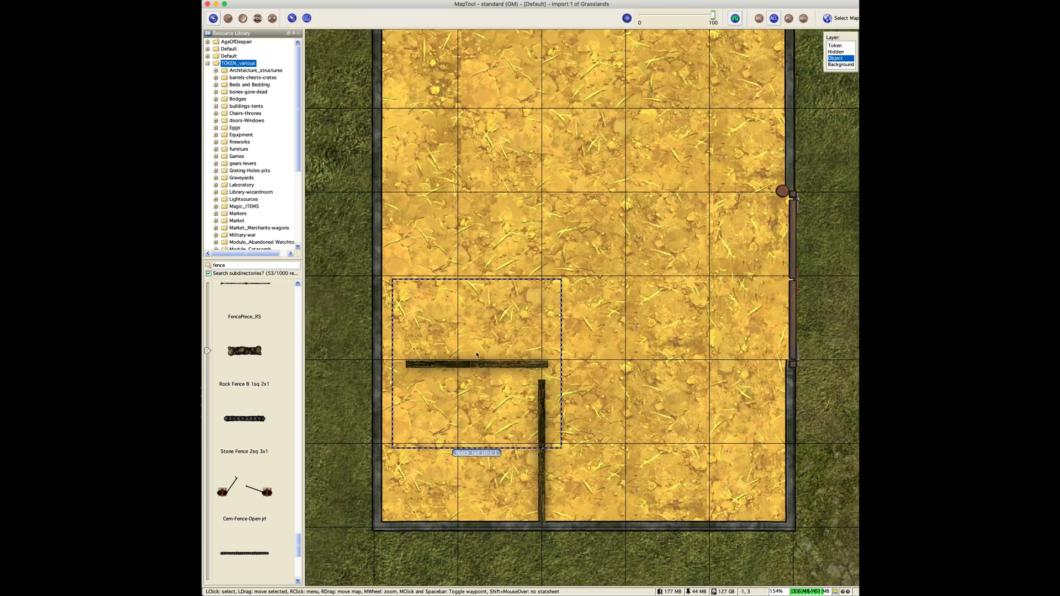
left_click_drag(476, 355, 453, 360)
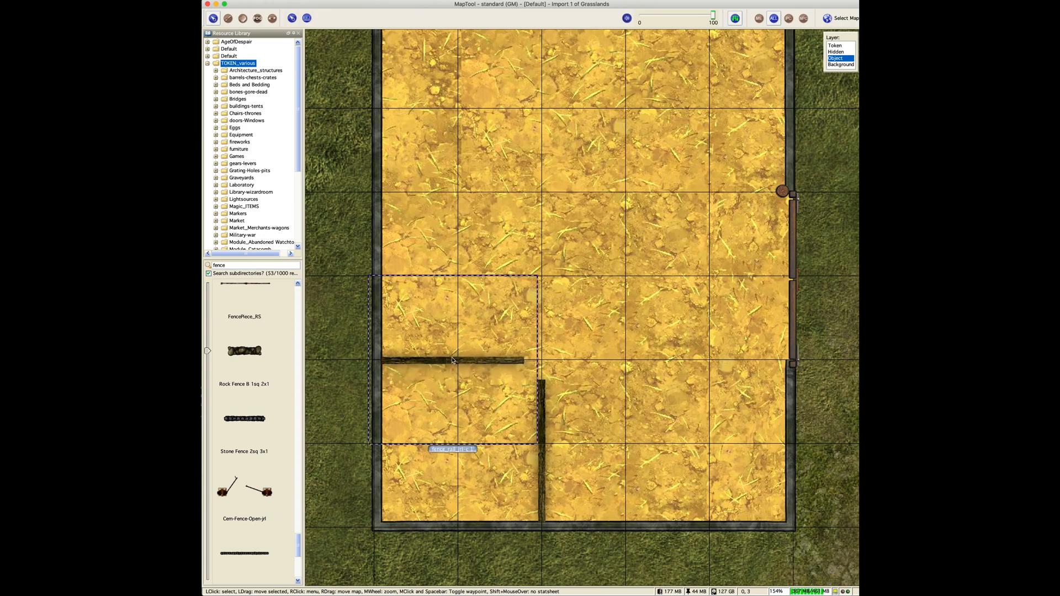
right_click(452, 360)
mouse_move(474, 386)
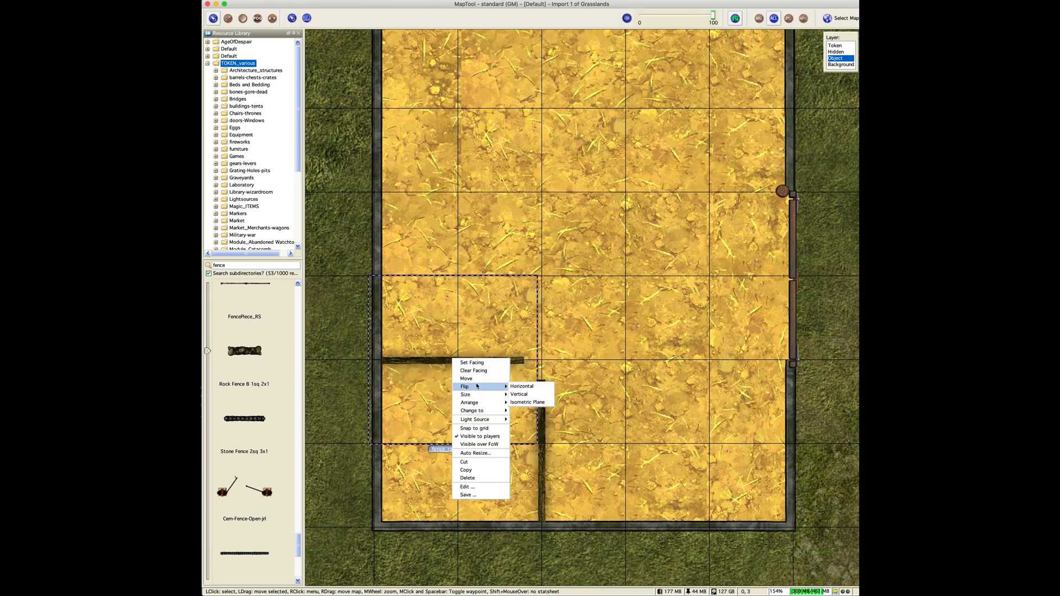
left_click(522, 460)
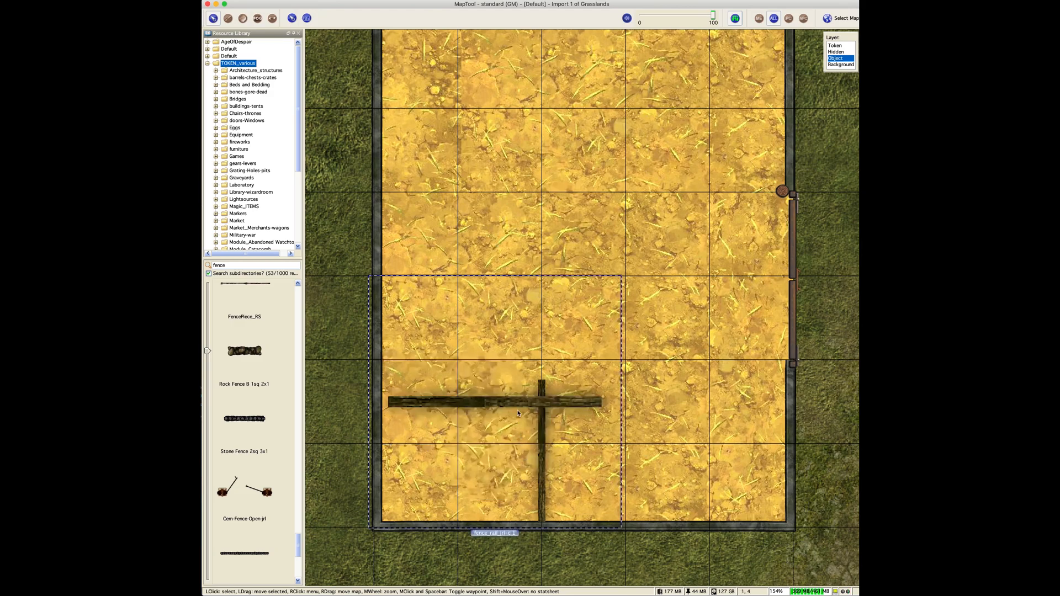
left_click_drag(502, 408, 502, 366)
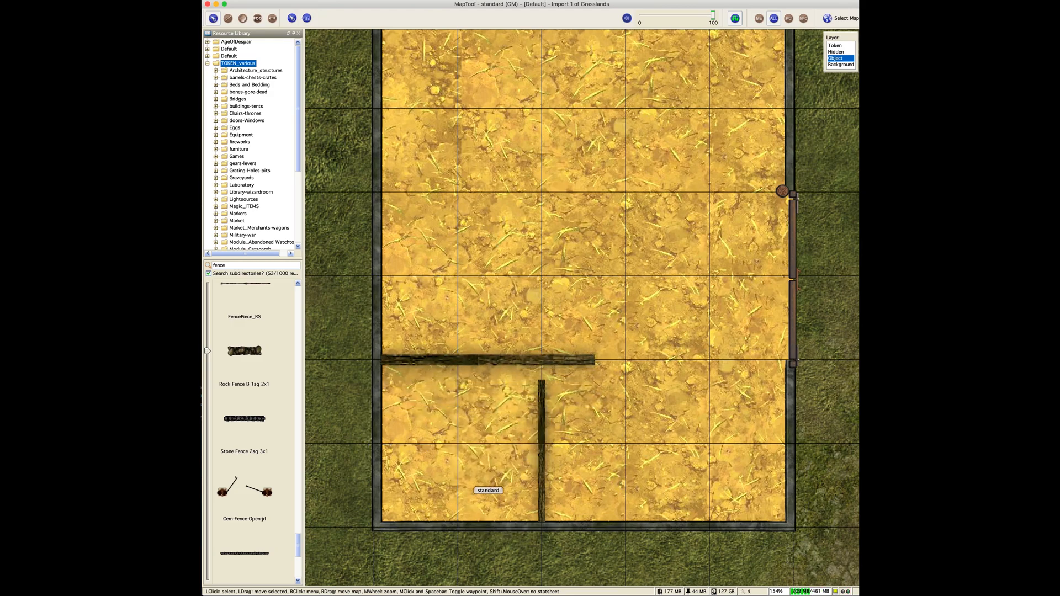
- Set the horizontal fence rail's size back to Large
left_click(496, 364)
right_click(496, 363)
mouse_move(516, 400)
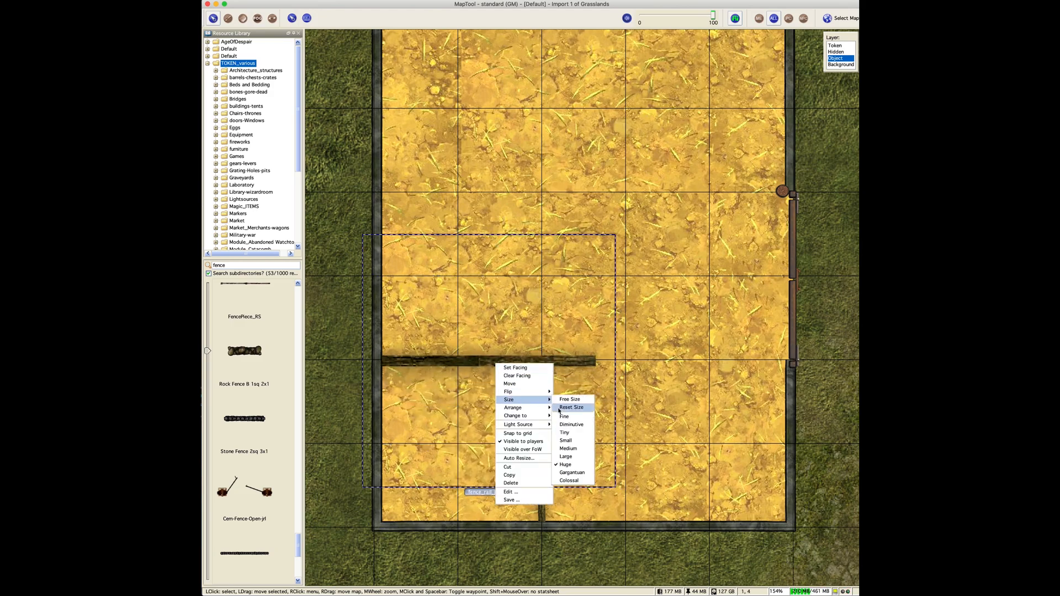
left_click(568, 457)
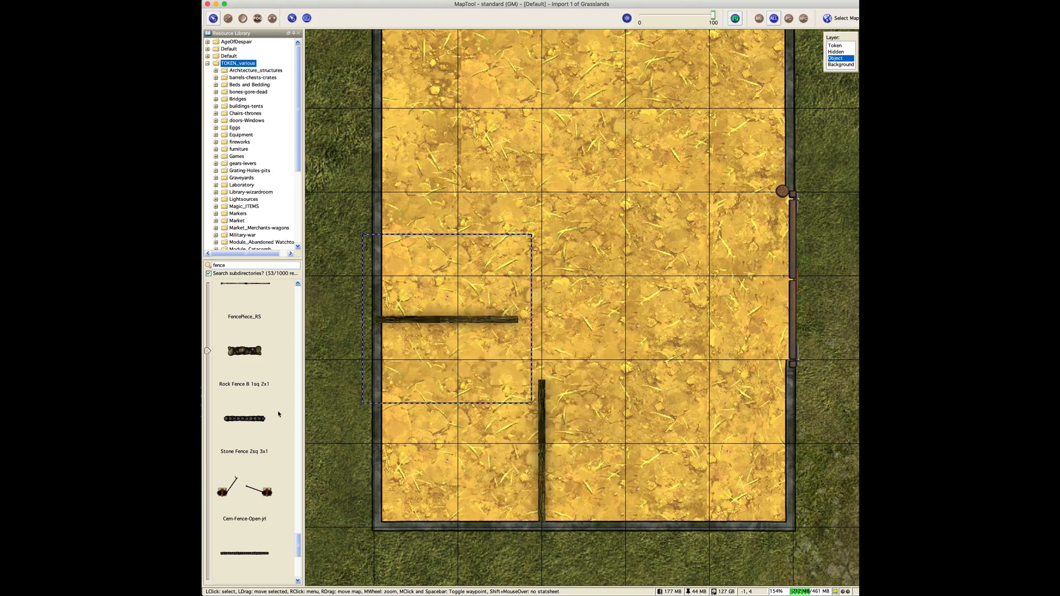
- Place a fence_rail_jrl-a token on the map at Large size, against the west wall above the other horizontal rail
scroll(271, 409, "up", 8)
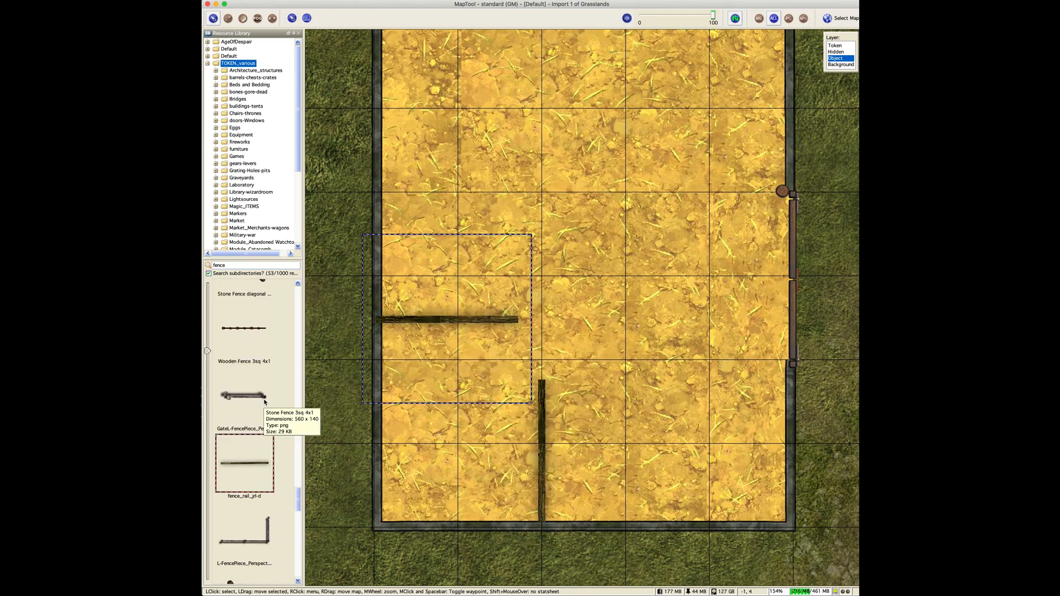
scroll(265, 401, "up", 6)
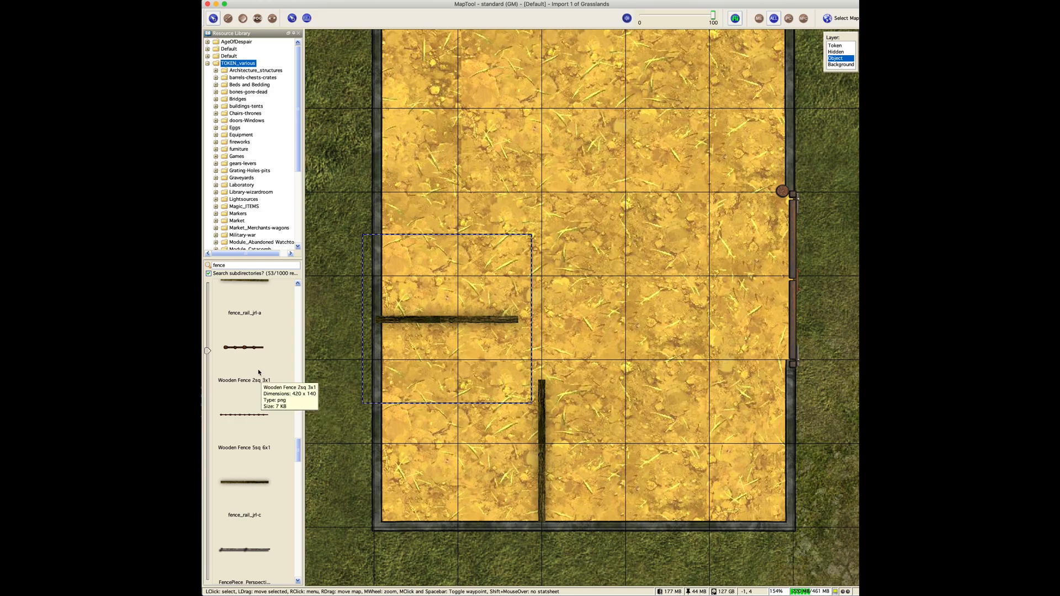
left_click_drag(257, 290, 560, 217)
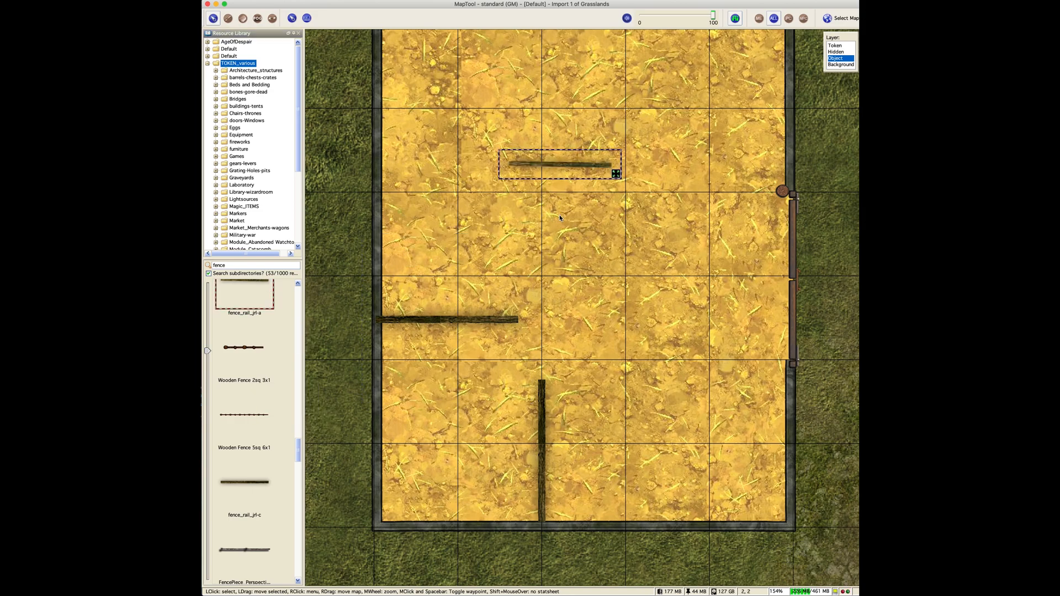
right_click(561, 169)
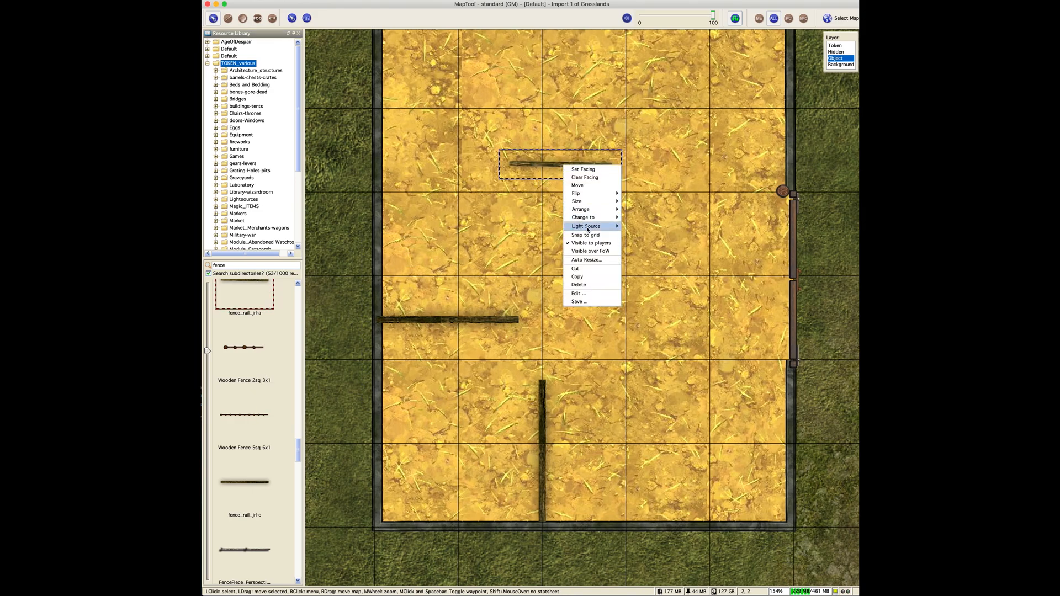
mouse_move(588, 221)
mouse_move(602, 201)
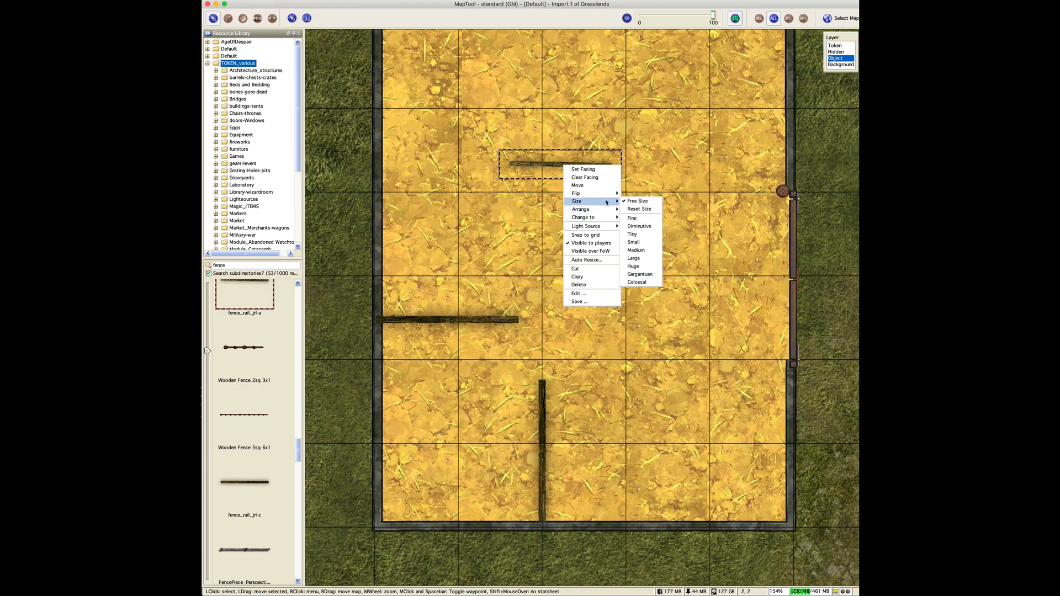
left_click(635, 258)
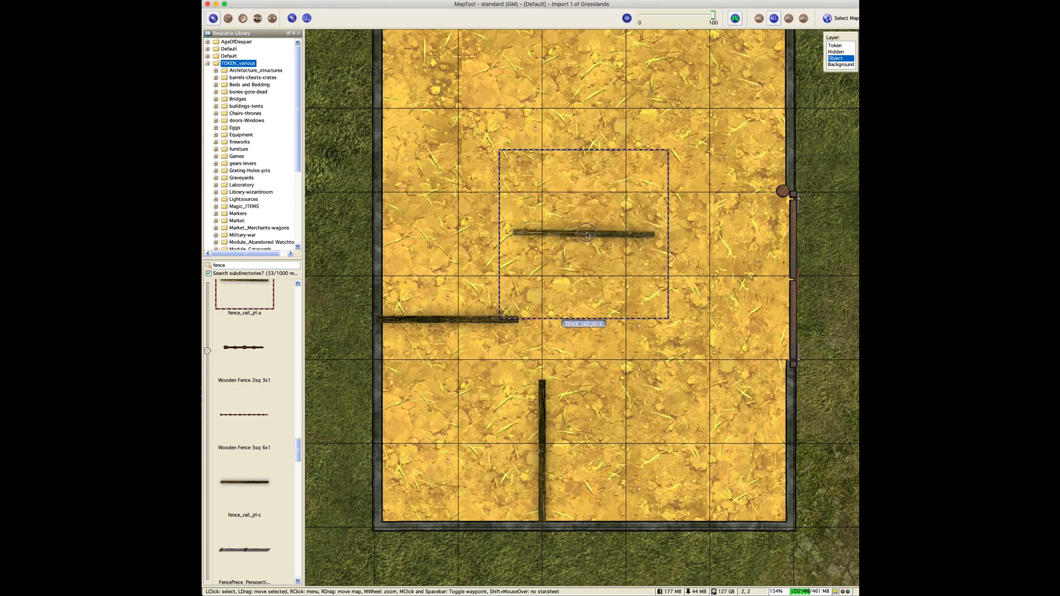
left_click_drag(587, 237, 466, 279)
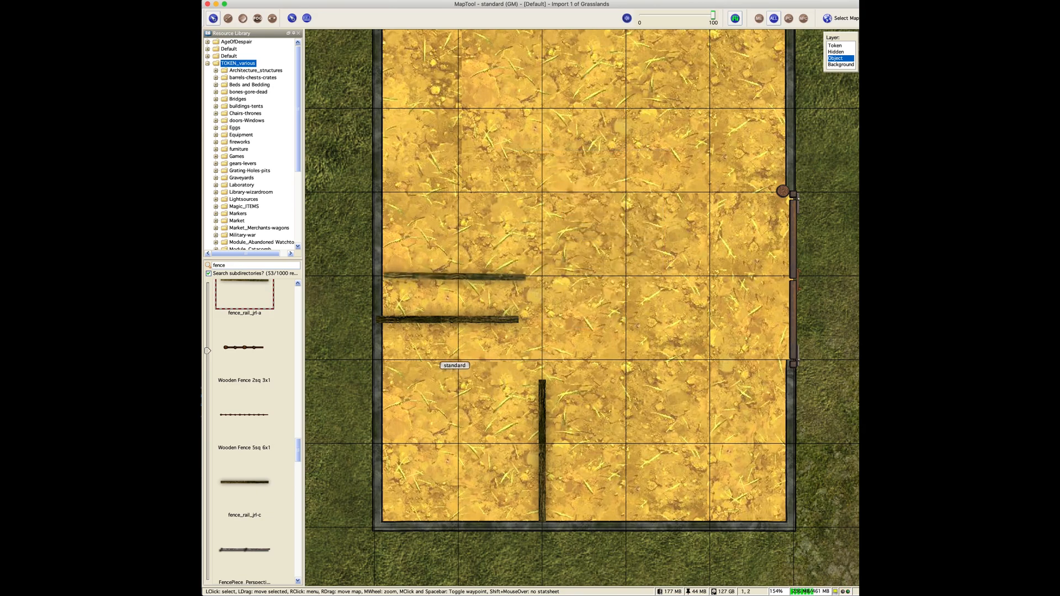
- Delete the newly placed fence_rail_jrl-a token
right_click(473, 280)
left_click(490, 399)
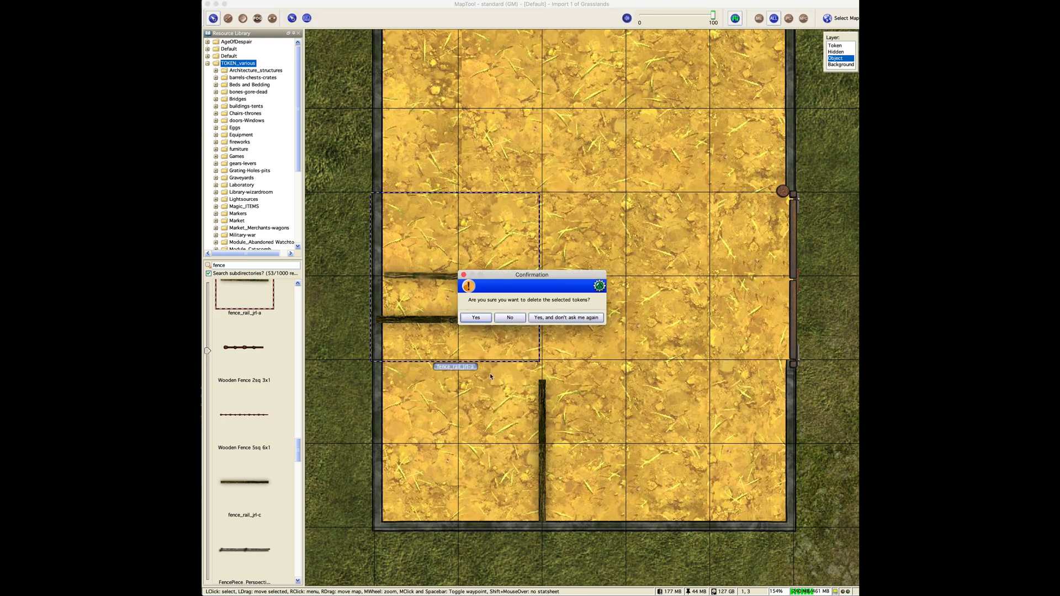
left_click(476, 318)
- Rotate the remaining horizontal fence rail to vertical and place it in line above the lower vertical rail
left_click(481, 321)
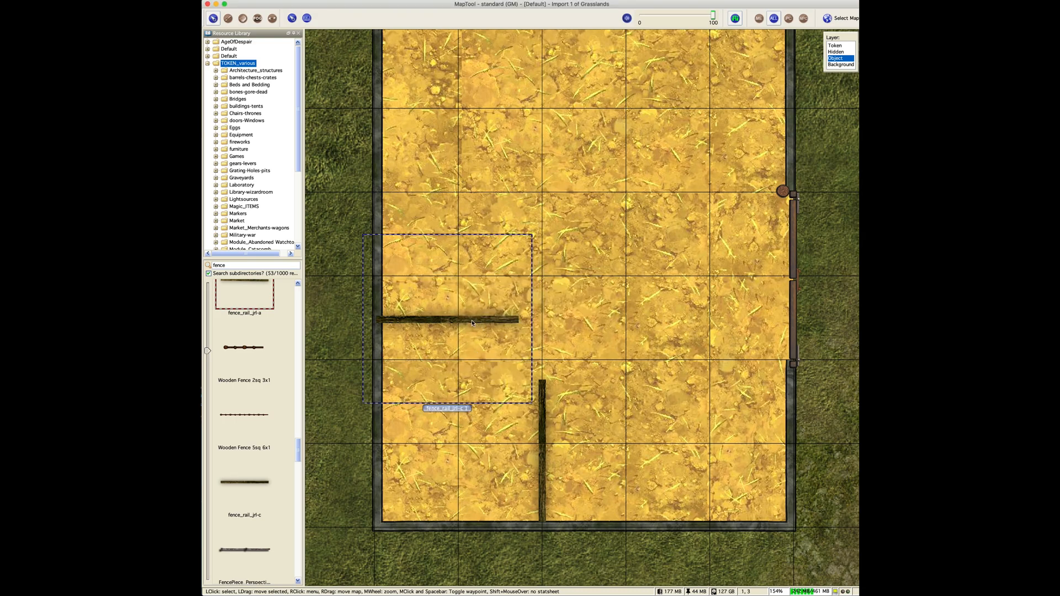
left_click_drag(473, 323, 486, 354)
right_click(485, 353)
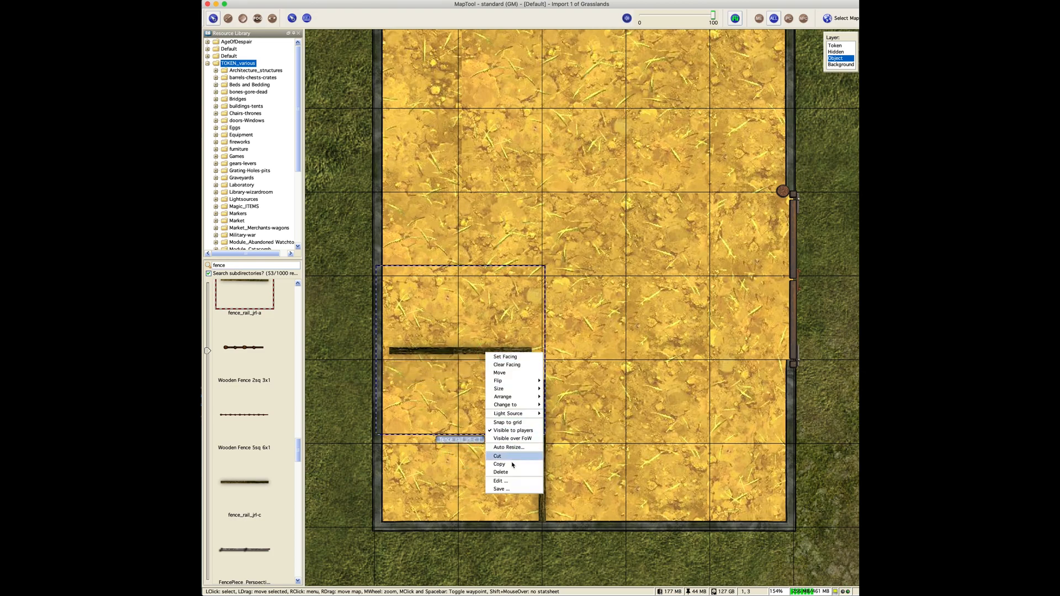
left_click(472, 358)
scroll(472, 358, "down", 2)
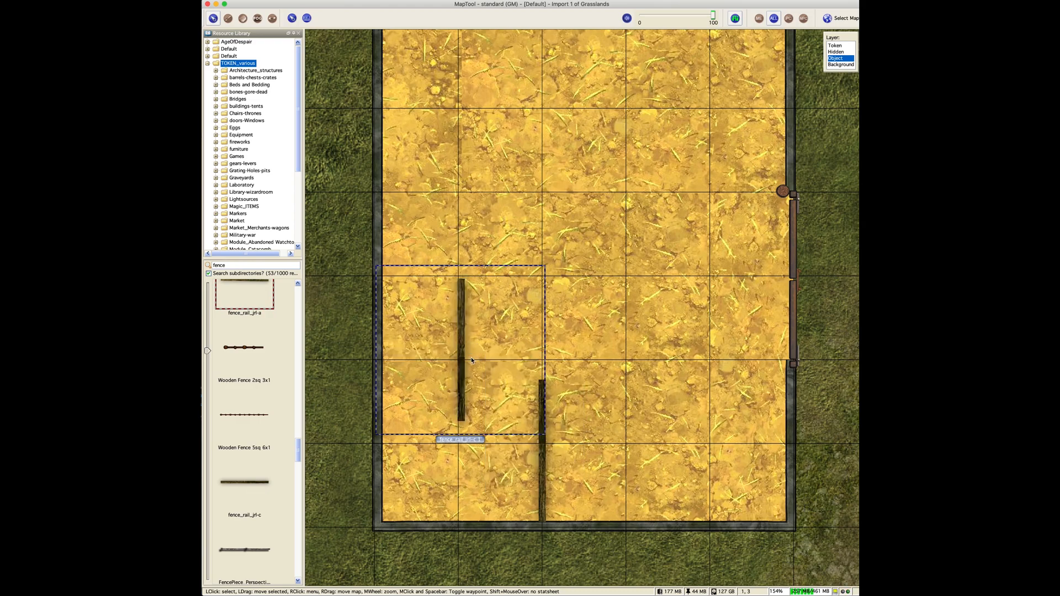
left_click_drag(472, 360, 554, 260)
- Set the lower vertical fence rail's size to Free Size
left_click(543, 440)
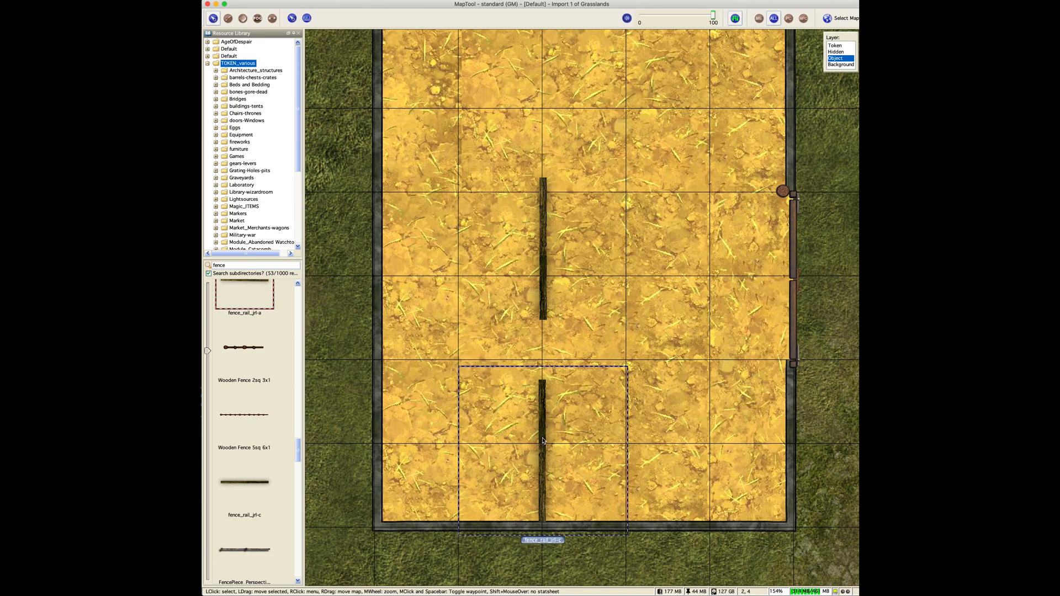
right_click(542, 438)
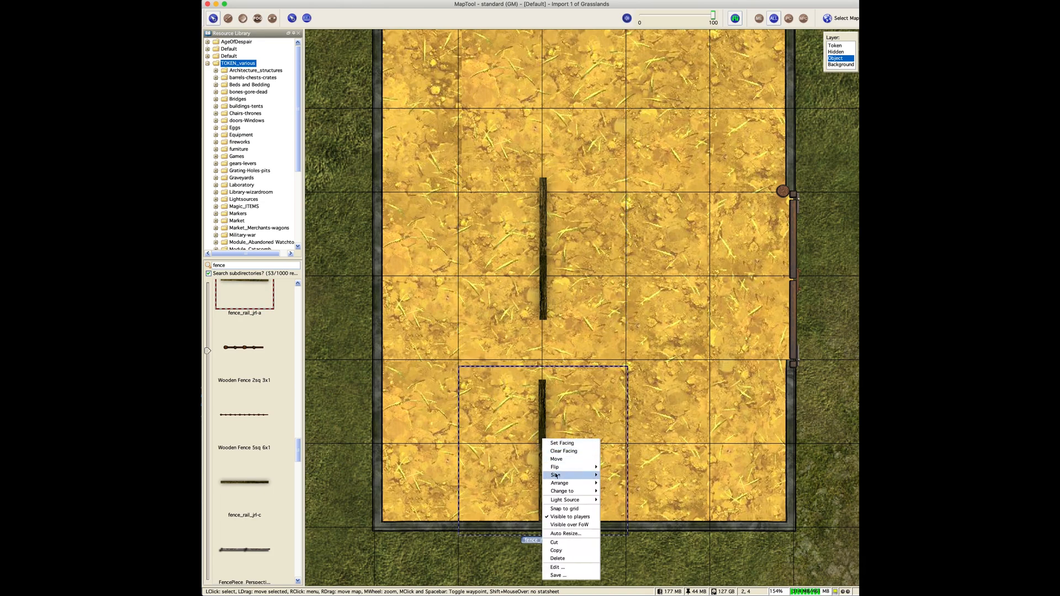
mouse_move(558, 475)
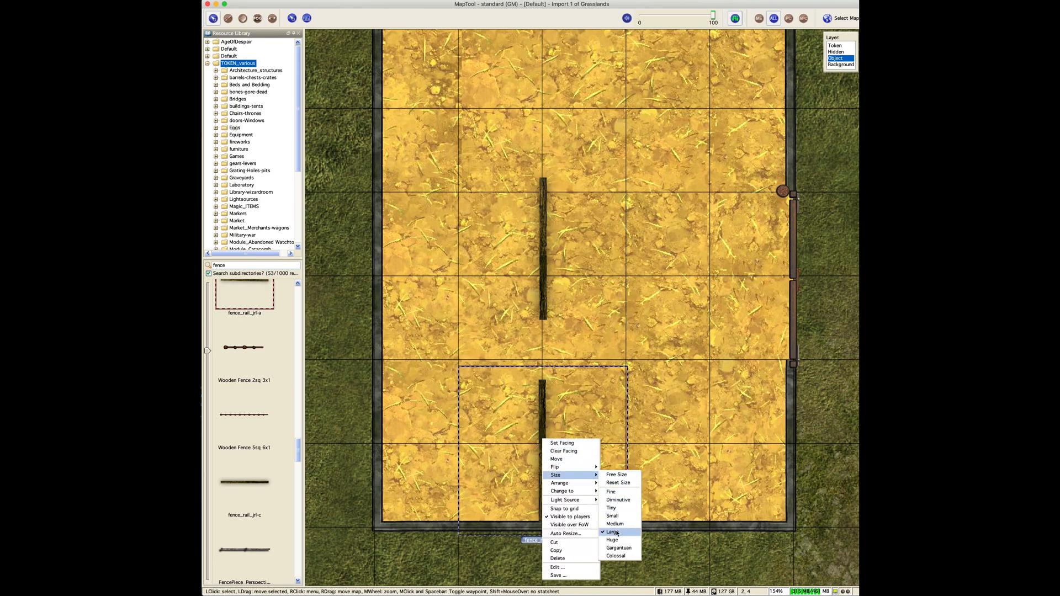
left_click(543, 381)
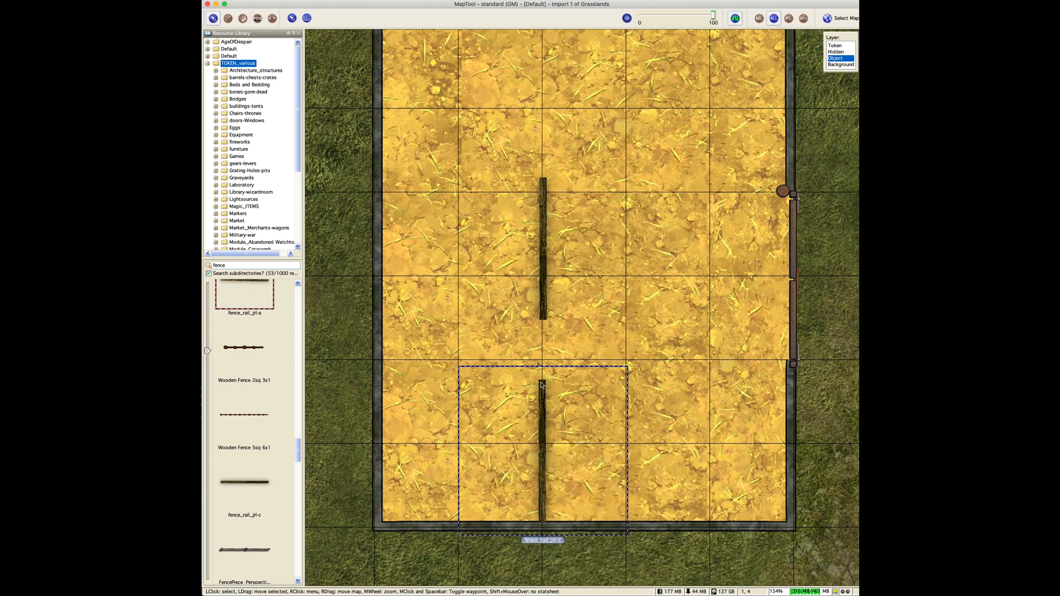
right_click(541, 385)
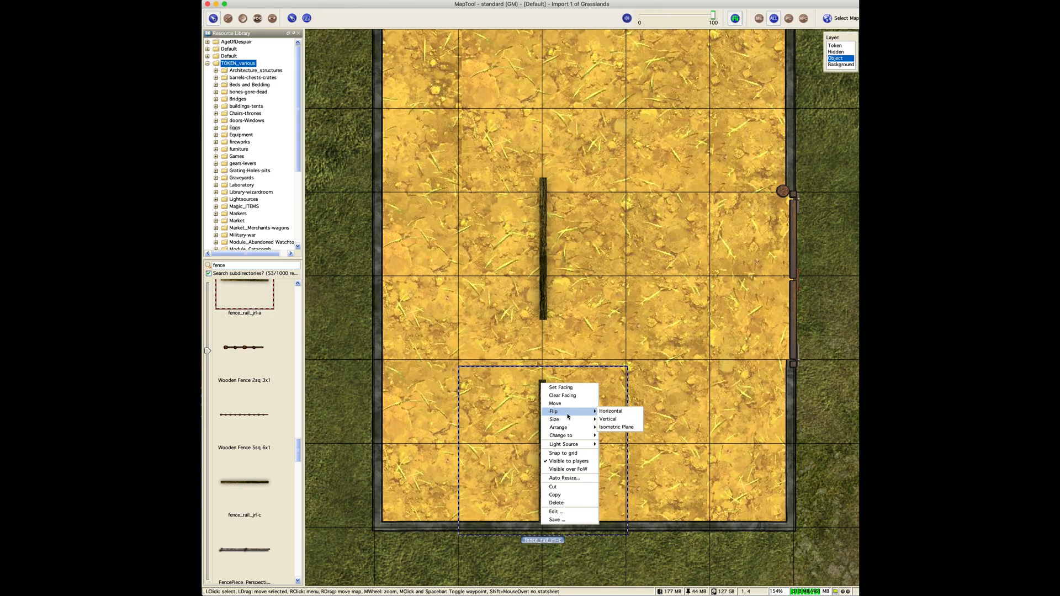
mouse_move(567, 418)
left_click(614, 420)
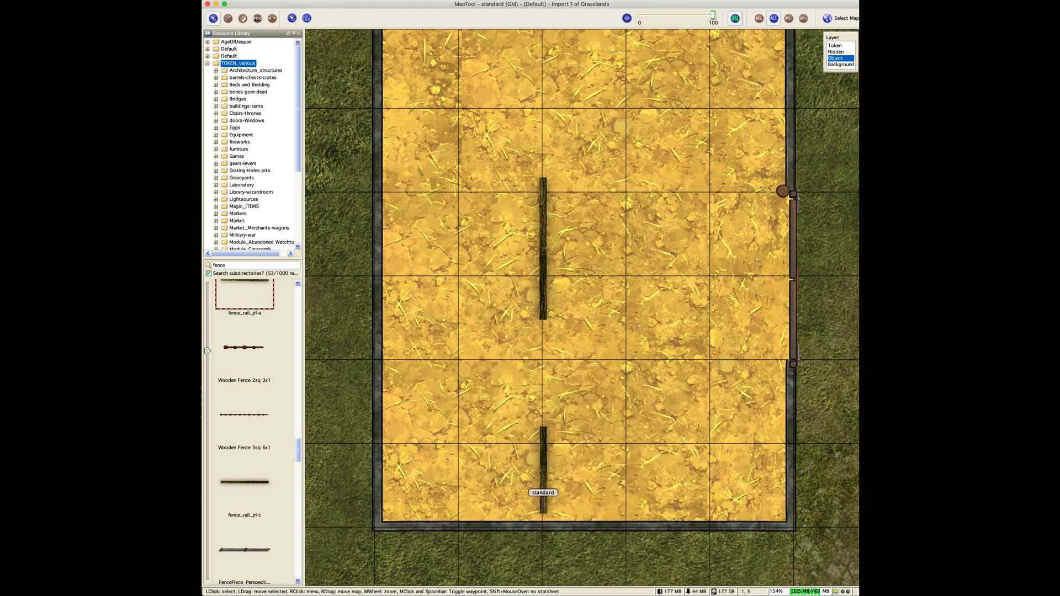
- Stretch the free-size rail to about two grid squares long and align it on the grid line, ending at the south wall
left_click(544, 433)
left_click_drag(554, 432, 561, 333)
mouse_move(538, 376)
left_mouse_down()
mouse_move(544, 386)
mouse_move(539, 343)
mouse_move(542, 375)
mouse_move(544, 358)
left_mouse_up()
- Move the other vertical rail aside to the east and paste a copy of the stretched rail farther north on the same grid line
left_click_drag(547, 320, 701, 295)
left_click(545, 387)
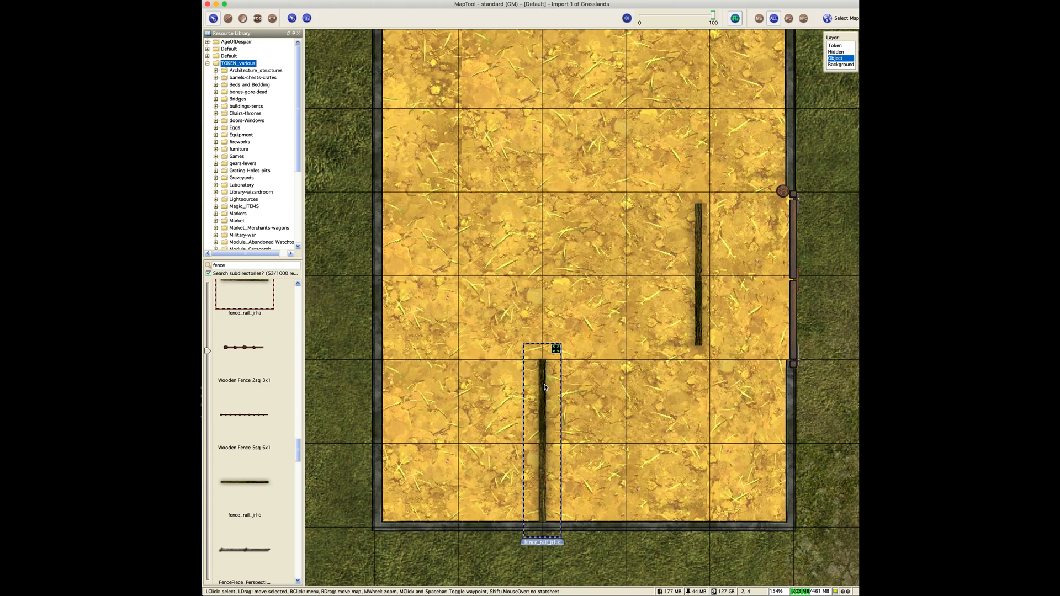
key("super+v")
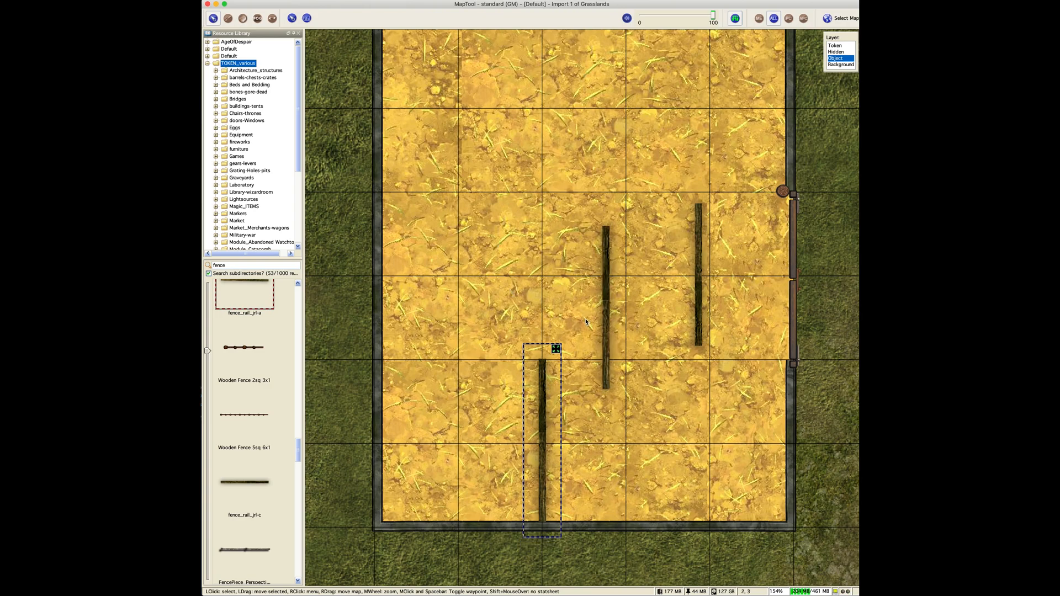
left_click_drag(606, 313, 542, 117)
- Paste two more rail copies one square to the east, one beside the northern rail and one beside the southern rail
key("super+v")
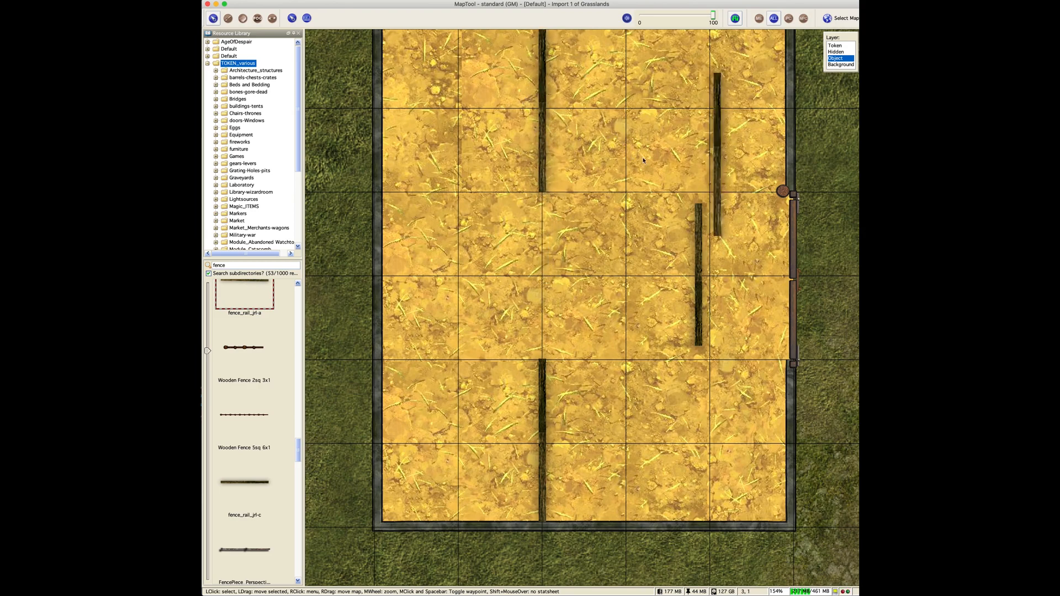
left_click_drag(715, 152, 628, 128)
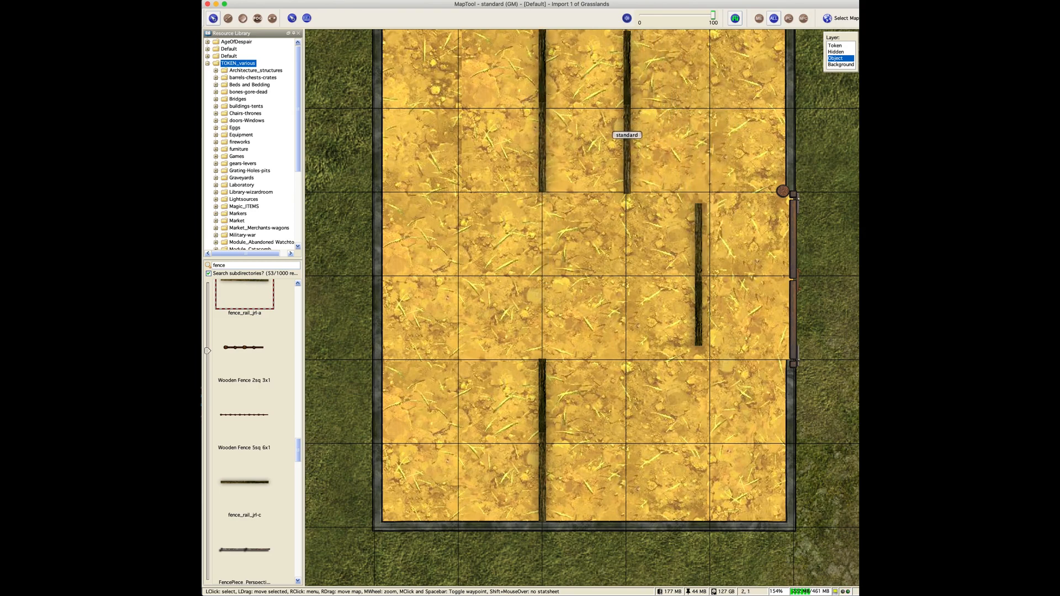
key("super+v")
left_click_drag(708, 424, 611, 431)
- Paste two more rail copies at the room's north end to extend both vertical fence lines up to the north wall
scroll(559, 257, "down", 8)
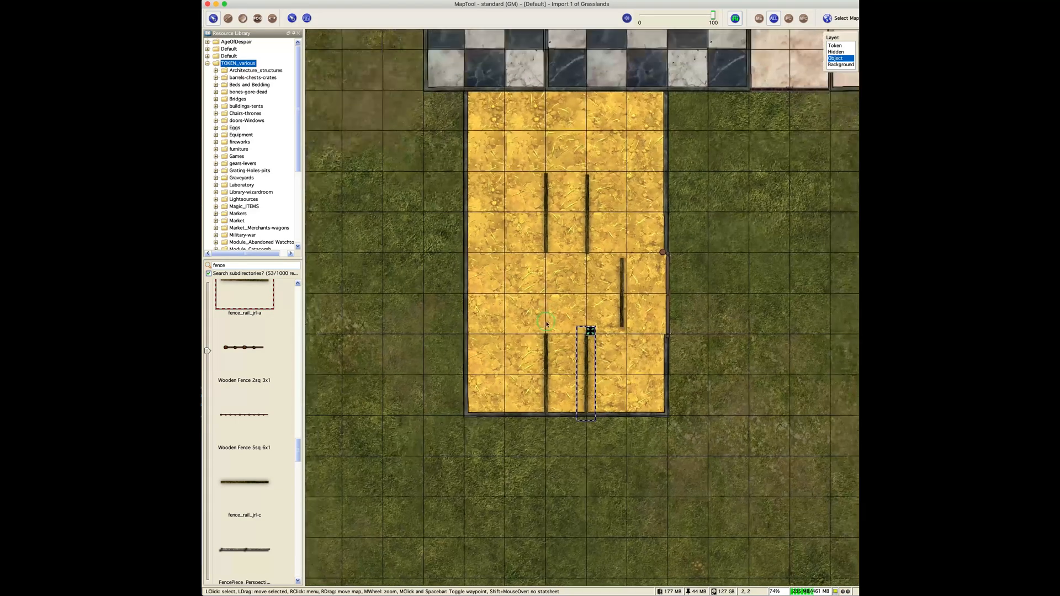
left_click(549, 194)
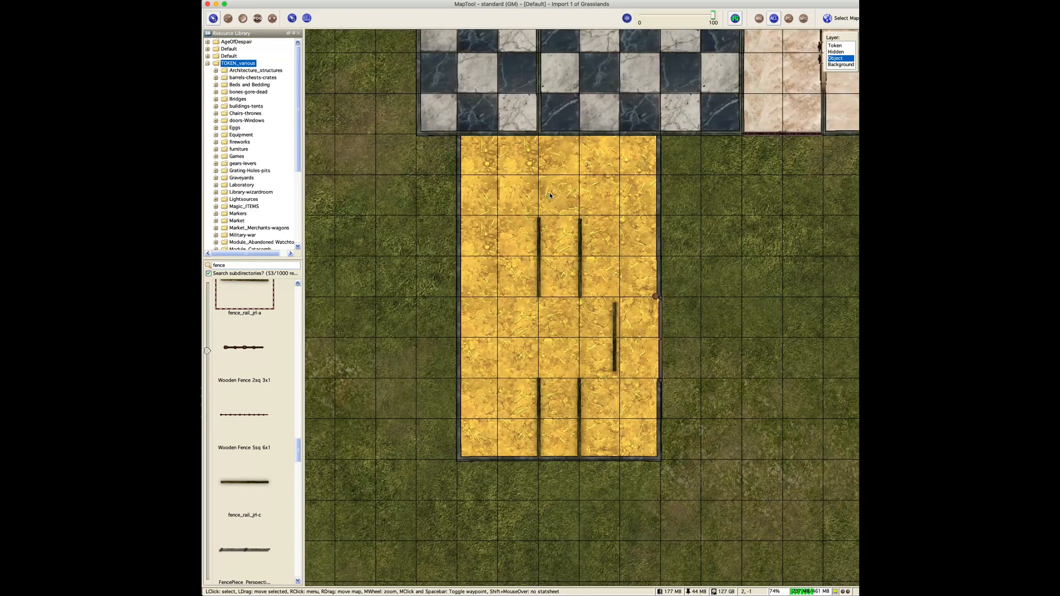
key("super+v")
left_click_drag(599, 203, 540, 177)
key("super+v")
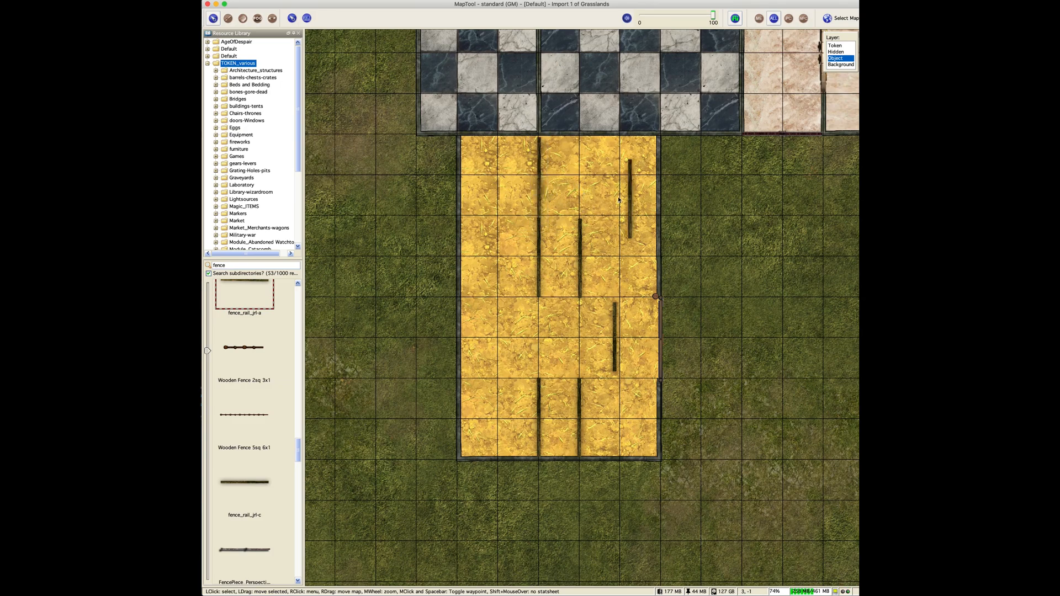
left_click_drag(629, 199, 579, 178)
- Paste another rail copy, rotate it to horizontal, and place it between the west wall and the lower end of the northwest fence line
left_click(579, 254)
scroll(504, 239, "up", 7)
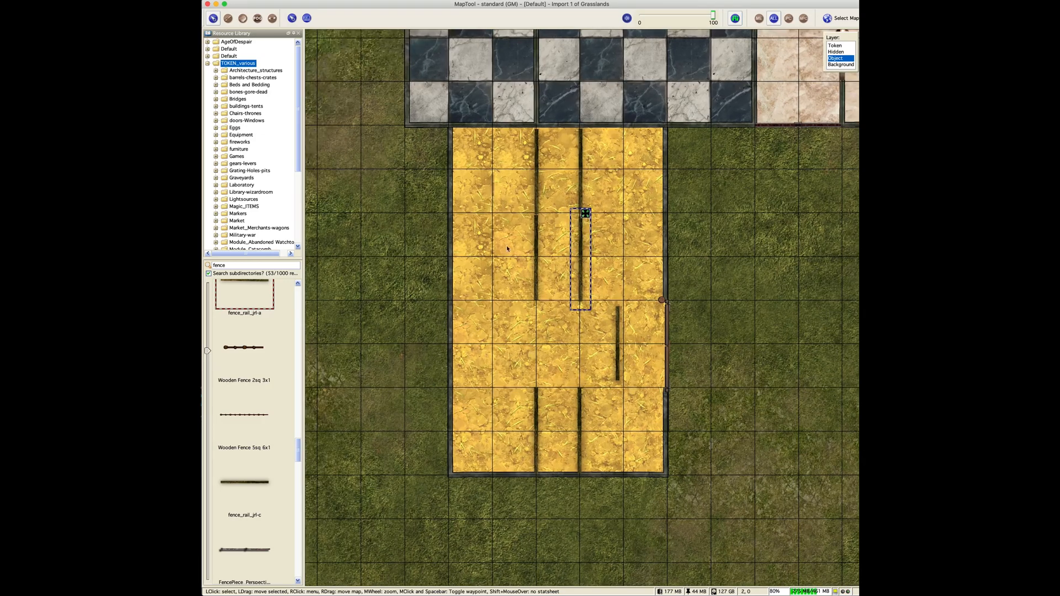
left_click(518, 388)
key("super+v")
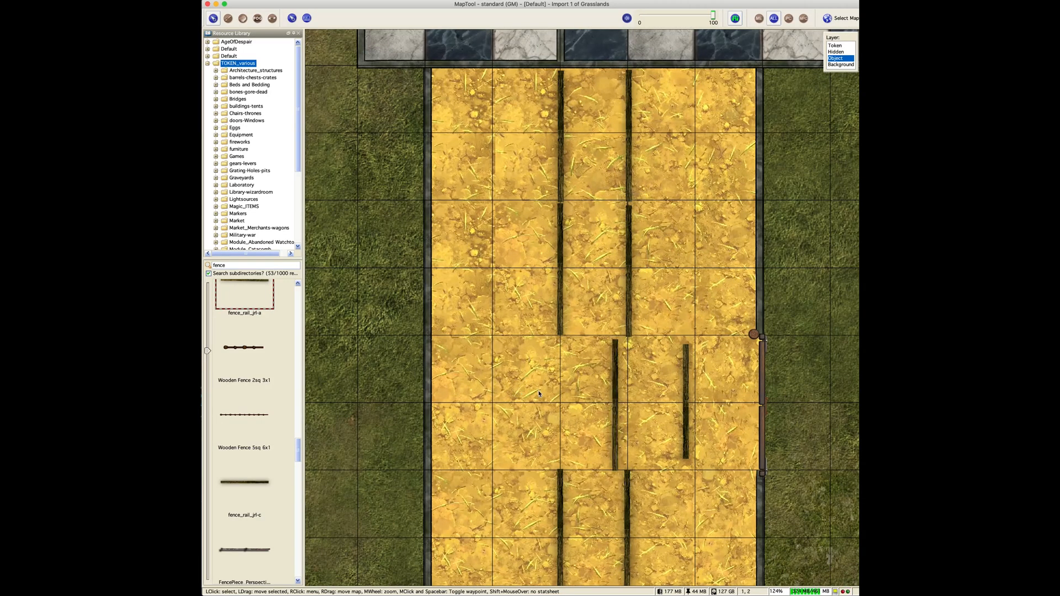
left_click(614, 387)
scroll(613, 387, "down", 2)
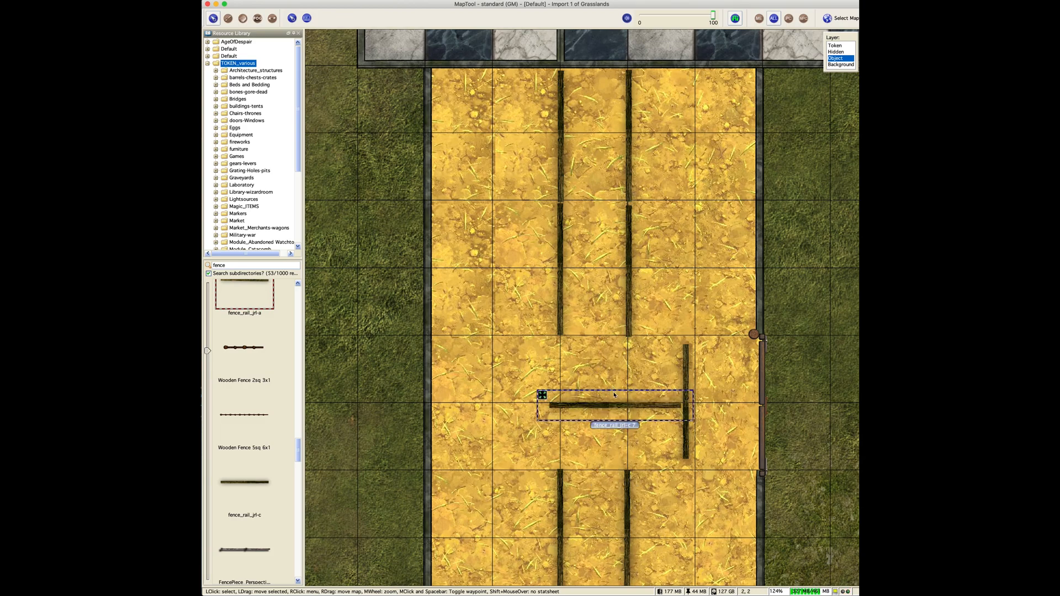
left_click_drag(612, 403, 499, 346)
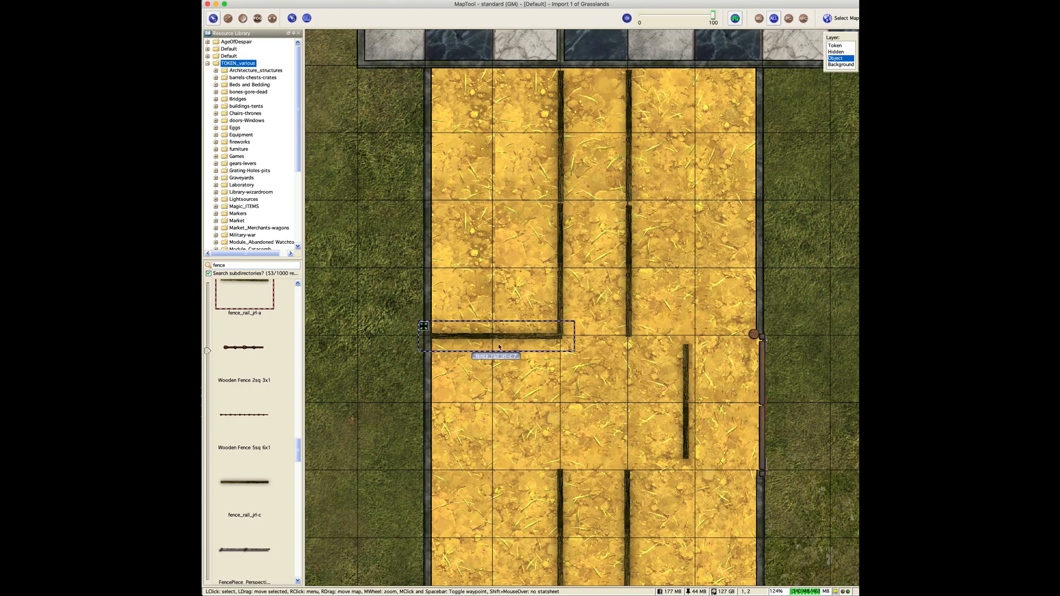
- Paste two horizontal rail copies across the middle of the northern fence lines, one reaching the west wall and one reaching the east wall
key("super+v")
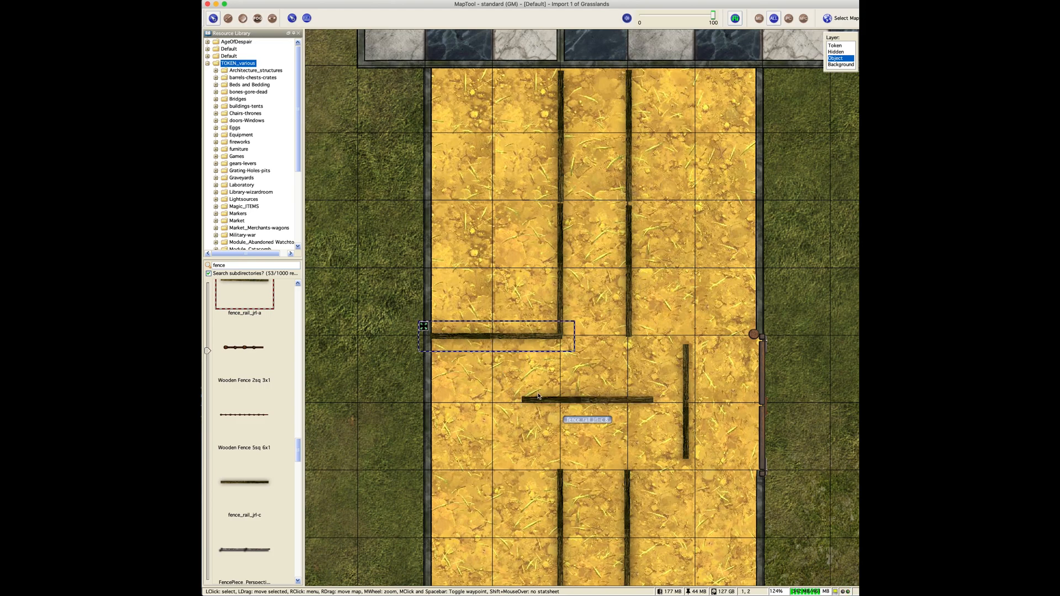
left_click_drag(539, 396, 485, 231)
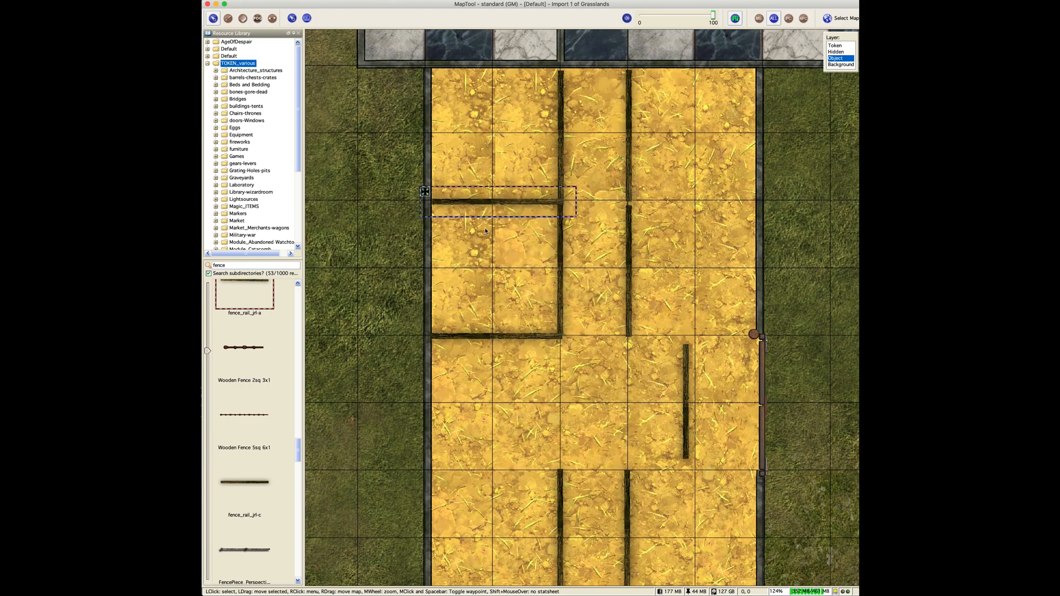
key("super+v")
left_click_drag(663, 268, 649, 205)
left_click(651, 206)
left_click(660, 302)
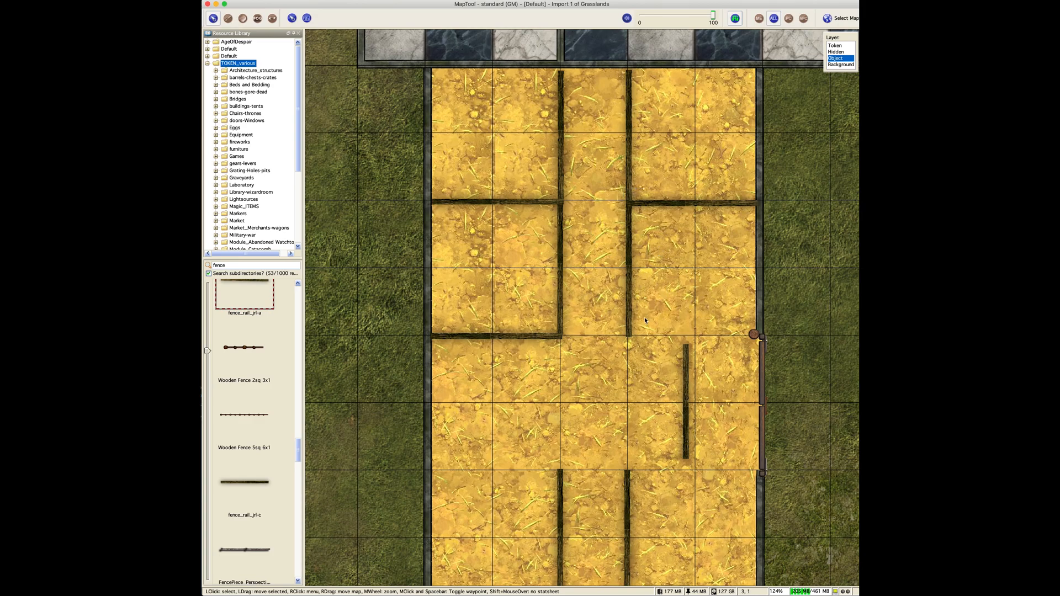
left_click(563, 136)
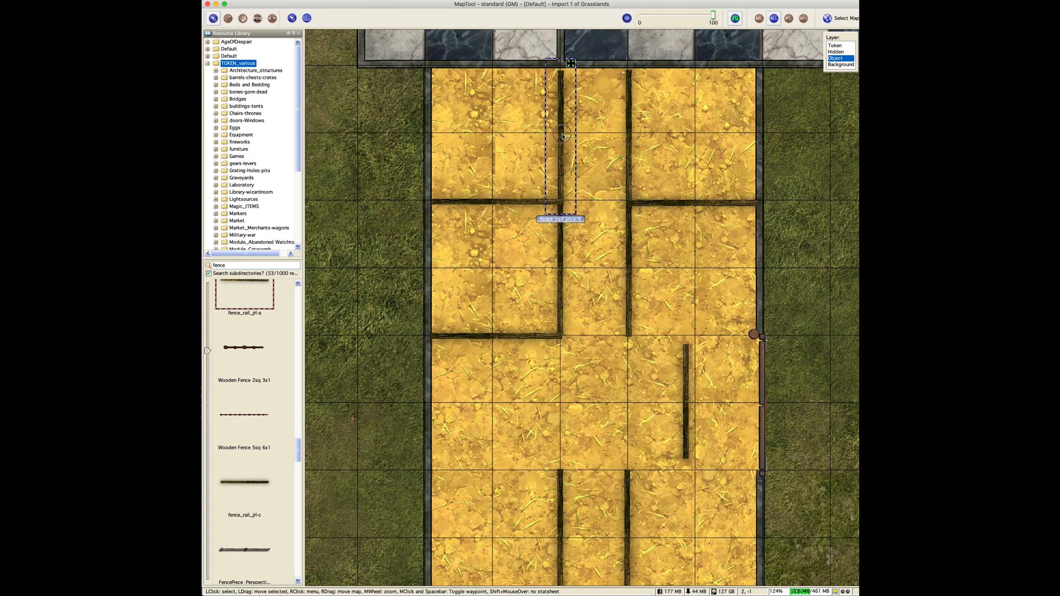
left_click(631, 126)
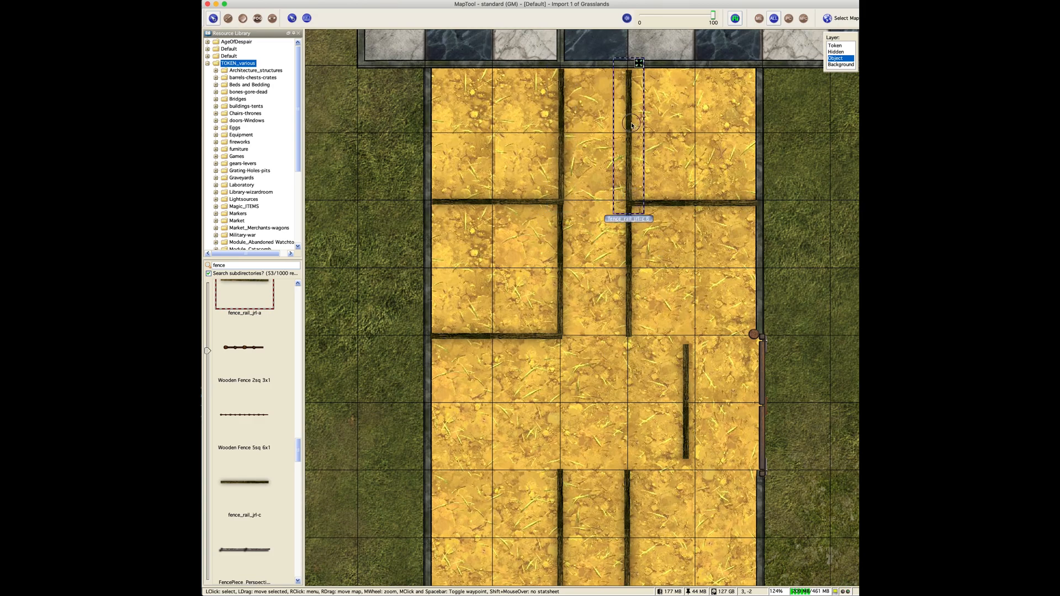
left_click(593, 219)
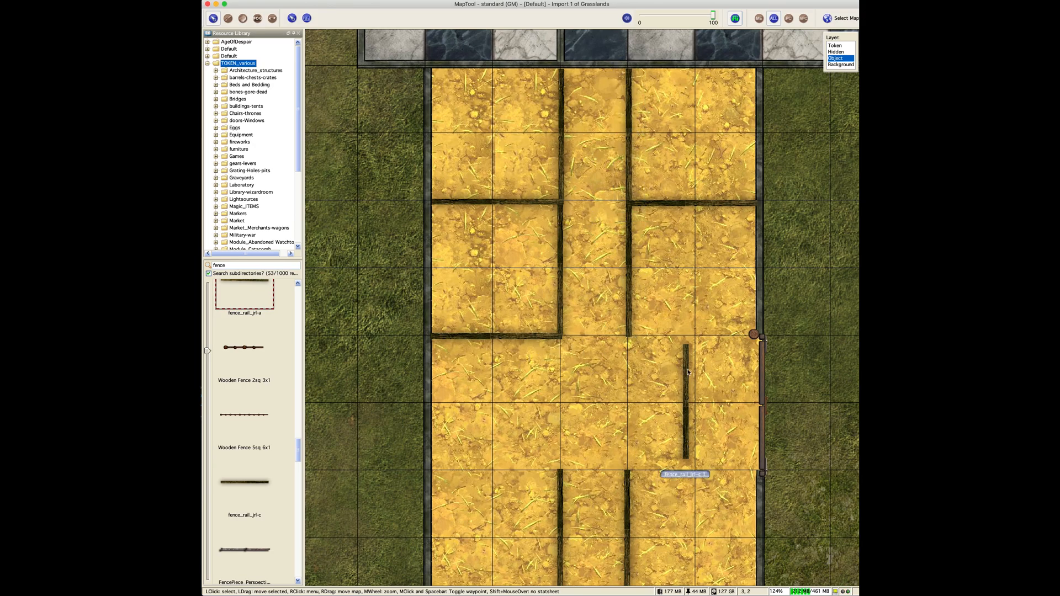
- Paste a horizontal rail from the lower end of the northeast fence line to the east wall, and delete the leftover vertical rail
key("super+v")
left_click_drag(712, 360, 655, 335)
scroll(719, 326, "up", 9)
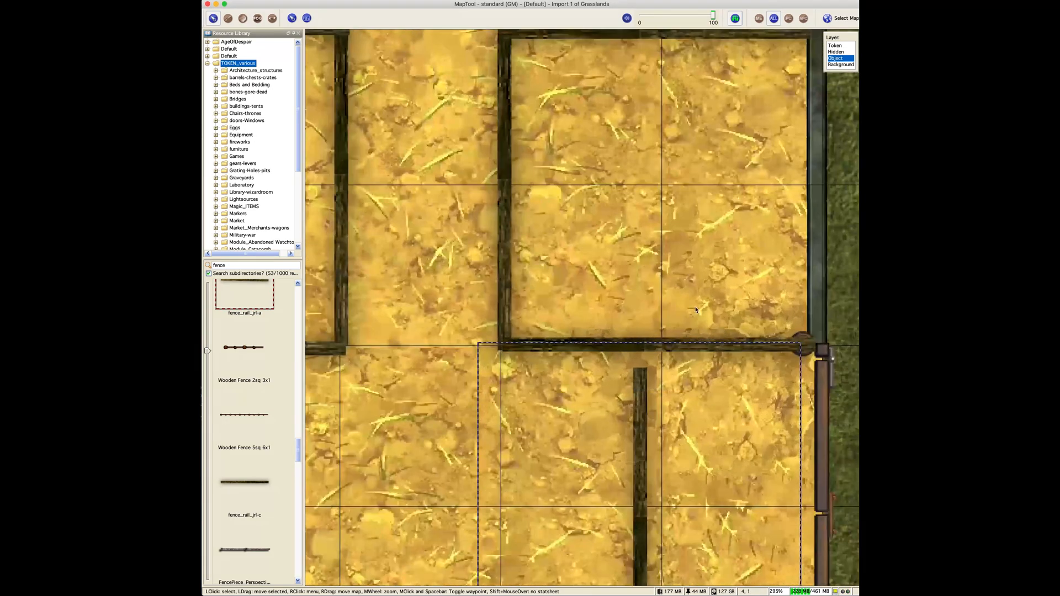
right_click(639, 447)
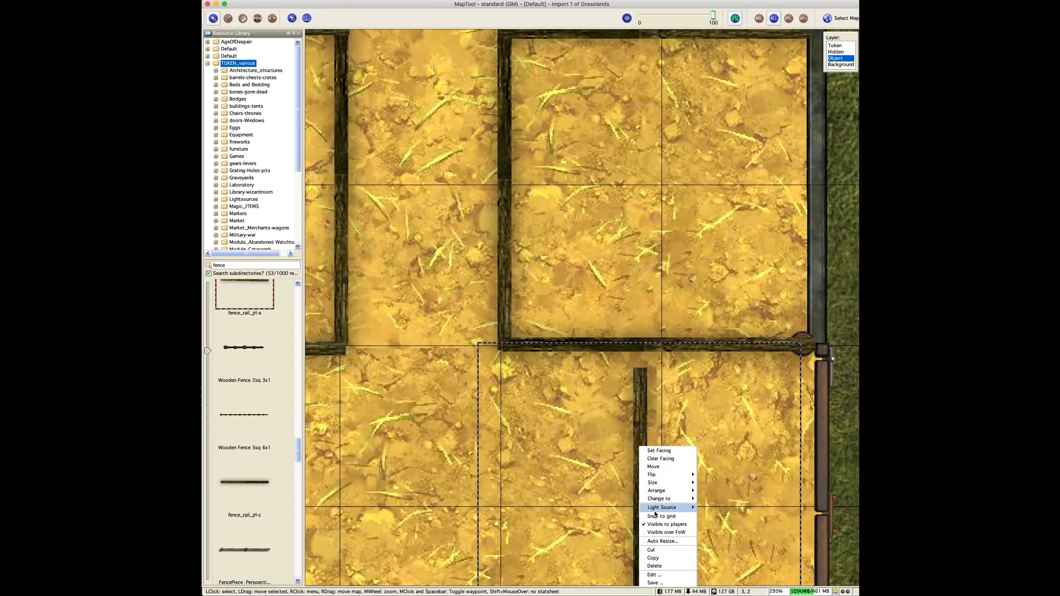
left_click(666, 566)
left_click(485, 318)
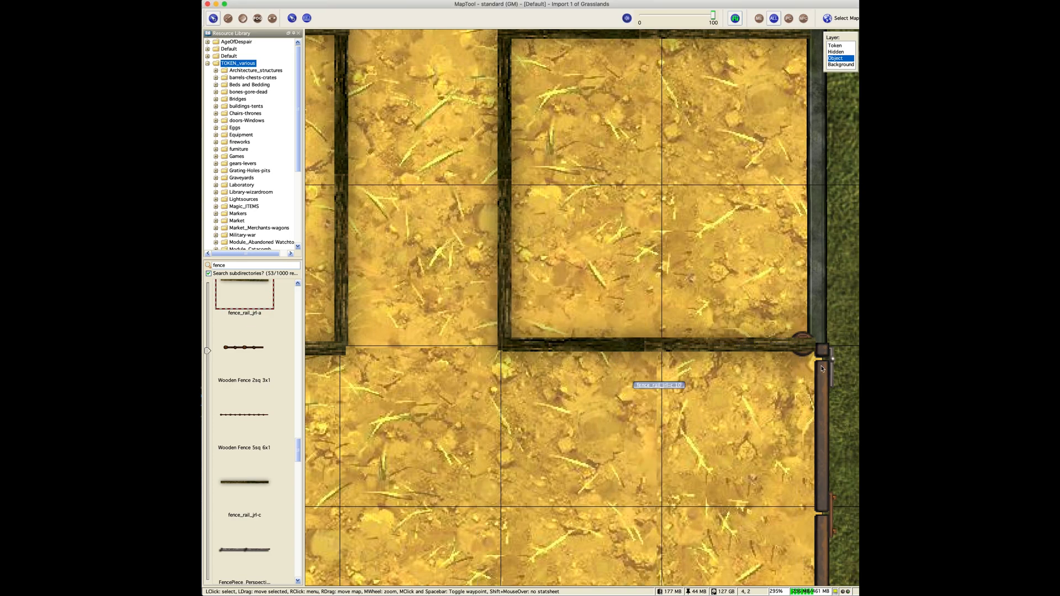
- Bring the door token on the east wall to the front, above the rail that ends beside it
left_click(827, 383)
right_click(827, 383)
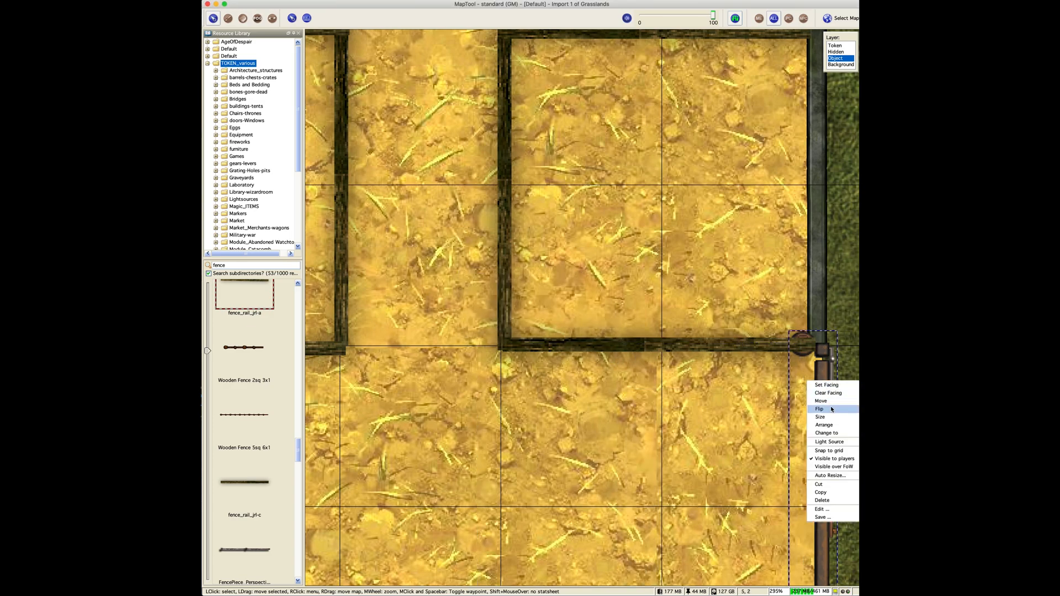
mouse_move(836, 435)
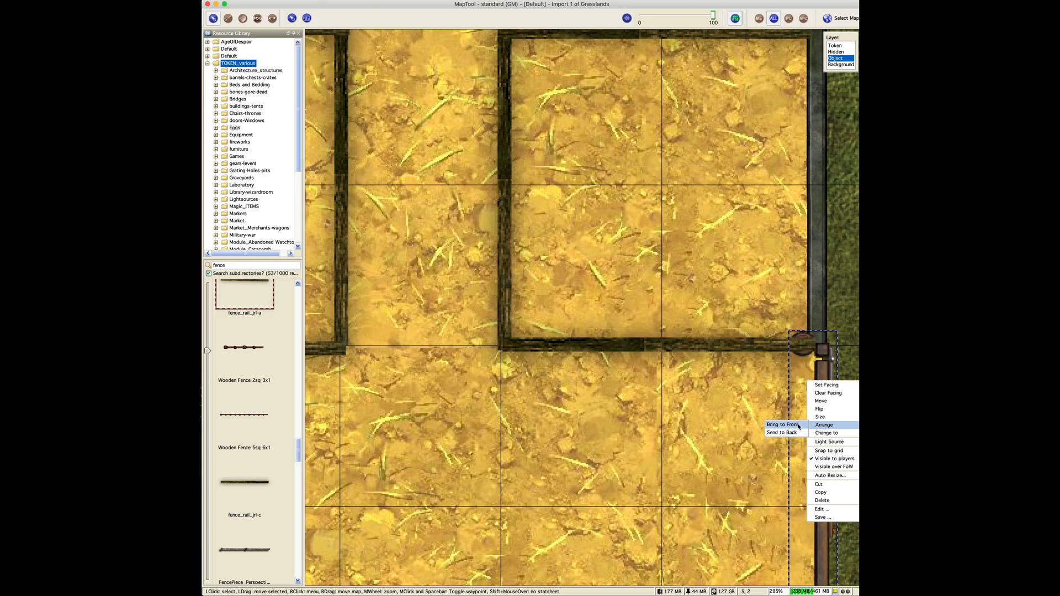
left_click(799, 426)
- Copy the horizontal rail on the west side and paste two copies to close the north sides of the southwest and southeast stalls
scroll(519, 419, "down", 6)
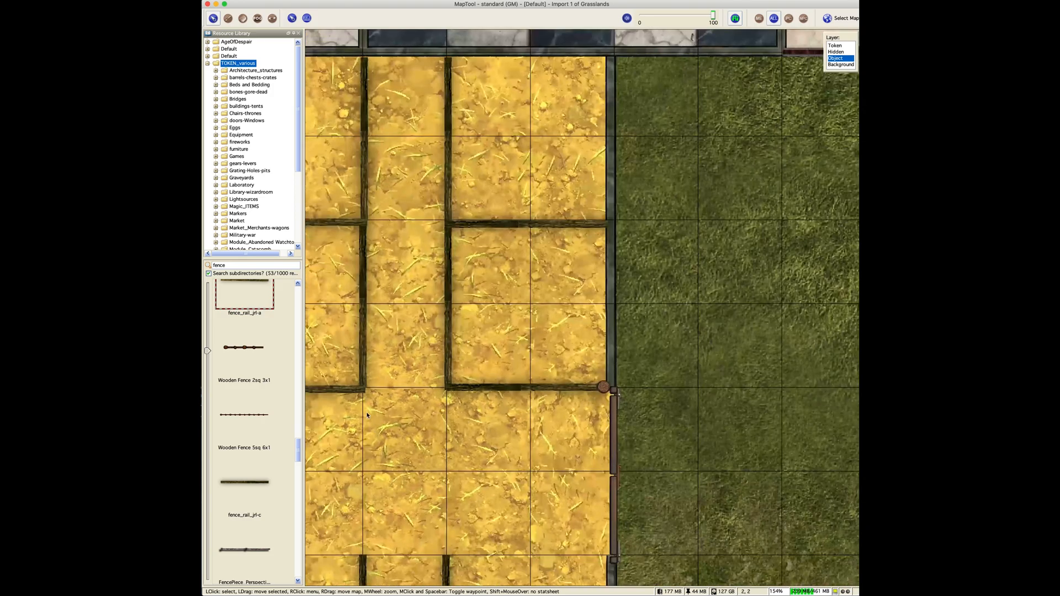
scroll(523, 436, "up", 3)
left_click_drag(537, 471, 507, 207)
left_click(420, 108)
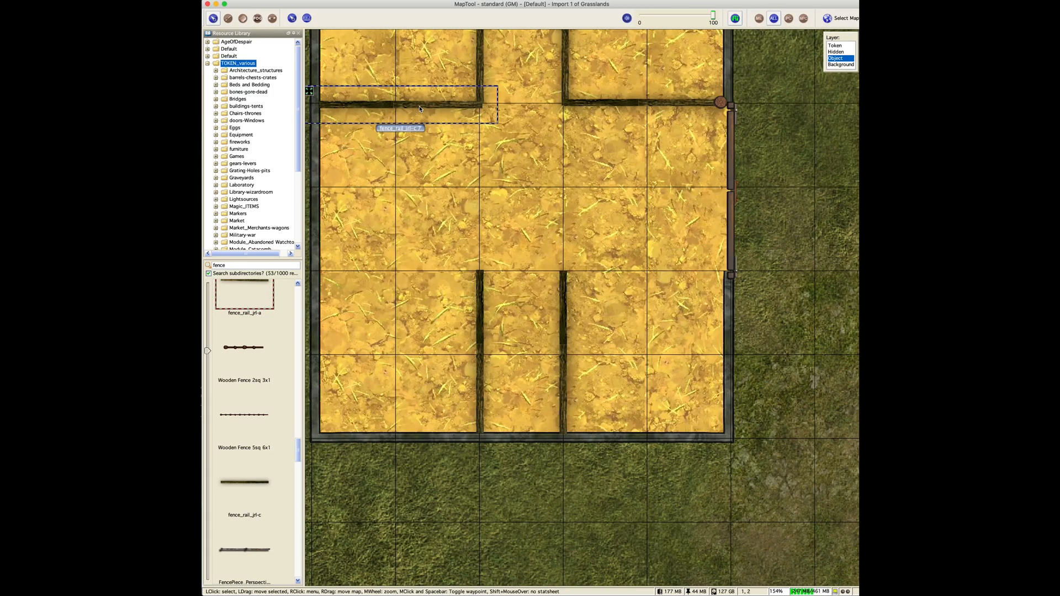
key("ctrl+c")
key("ctrl+v")
left_click_drag(485, 247, 359, 278)
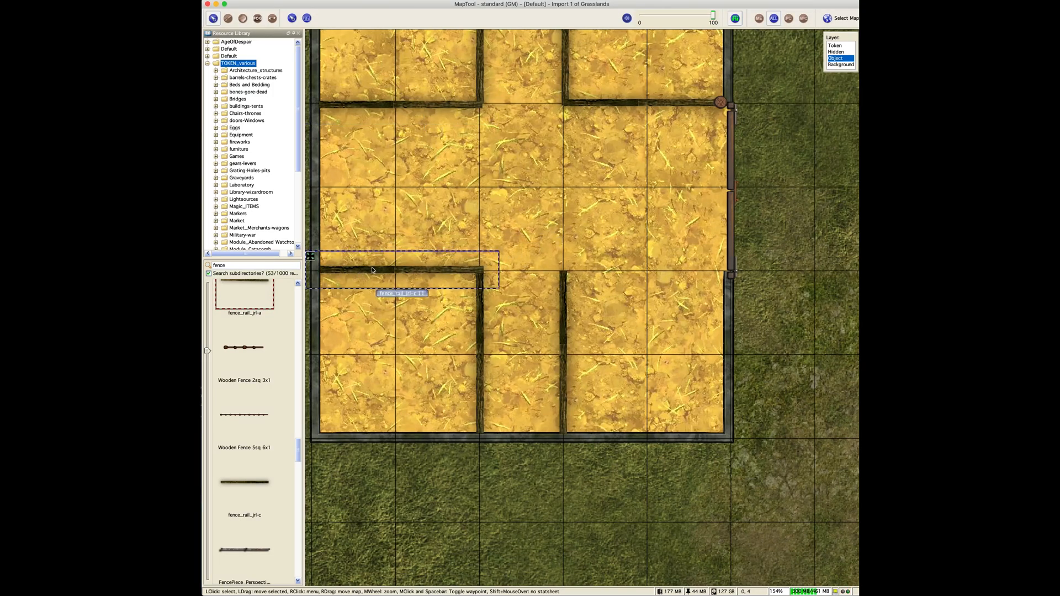
key("ctrl+v")
left_click_drag(642, 258, 600, 273)
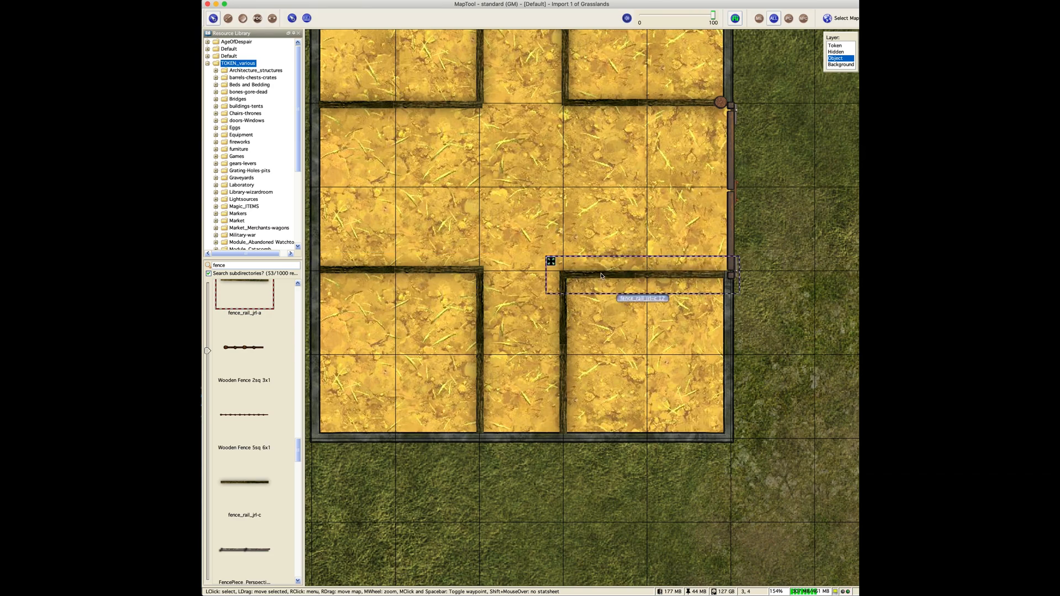
left_click(516, 230)
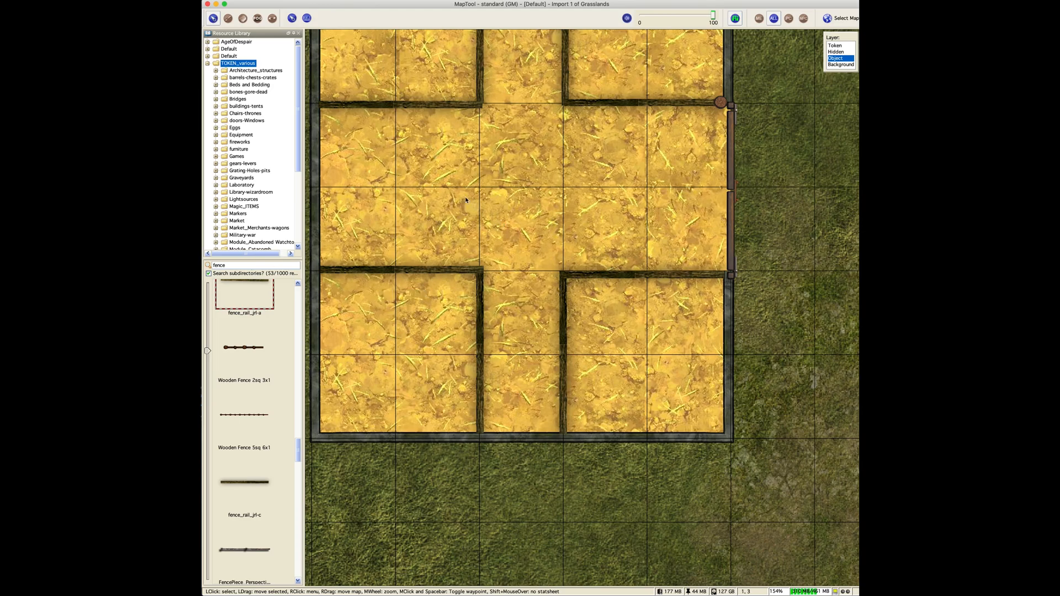
- Search the resource library for "hay"
scroll(466, 196, "down", 5)
left_click_drag(485, 196, 494, 311)
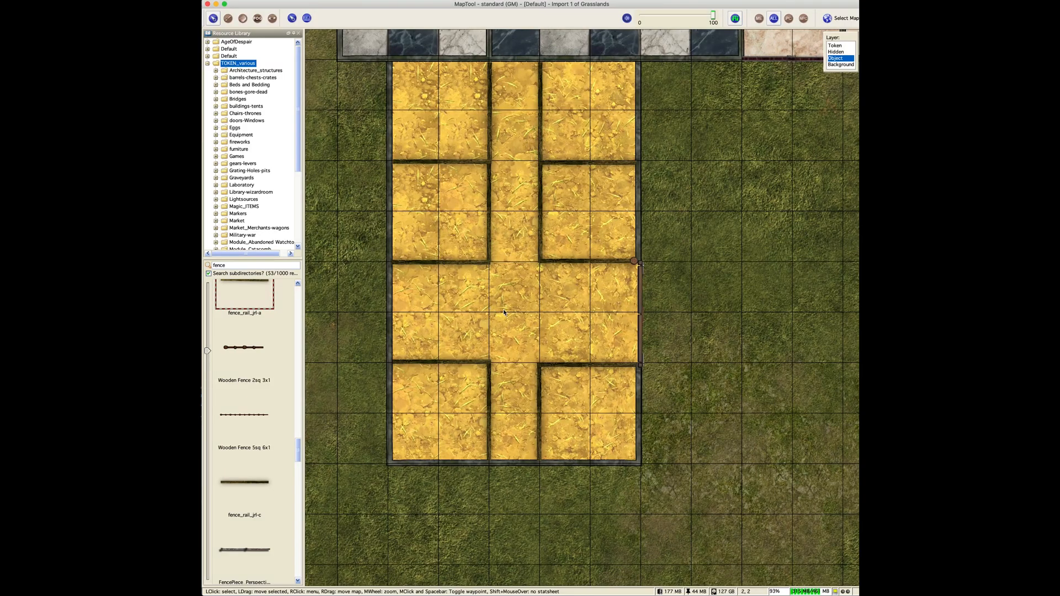
double_click(234, 267)
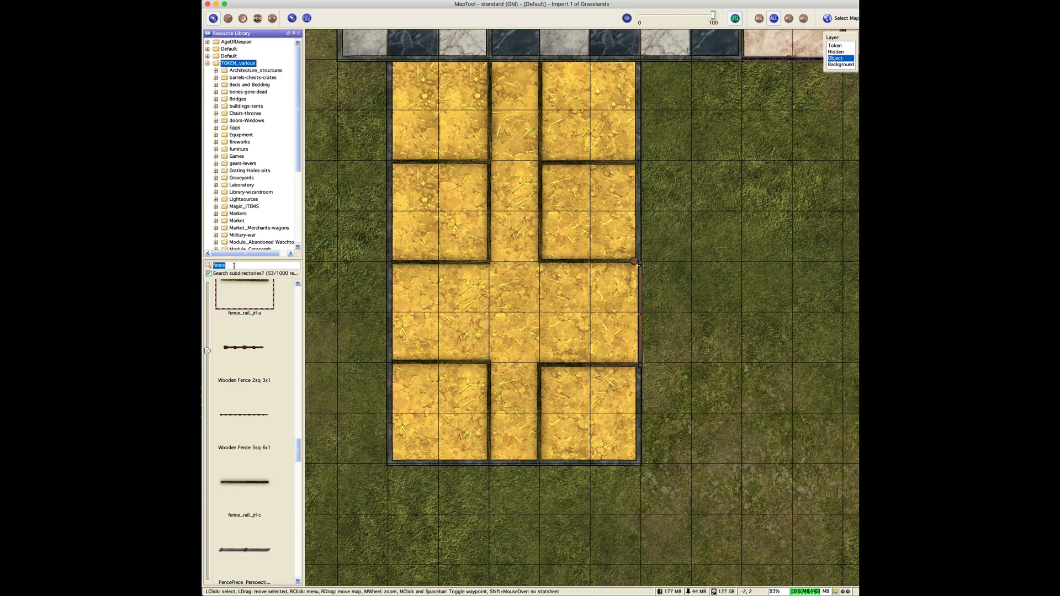
type("hay")
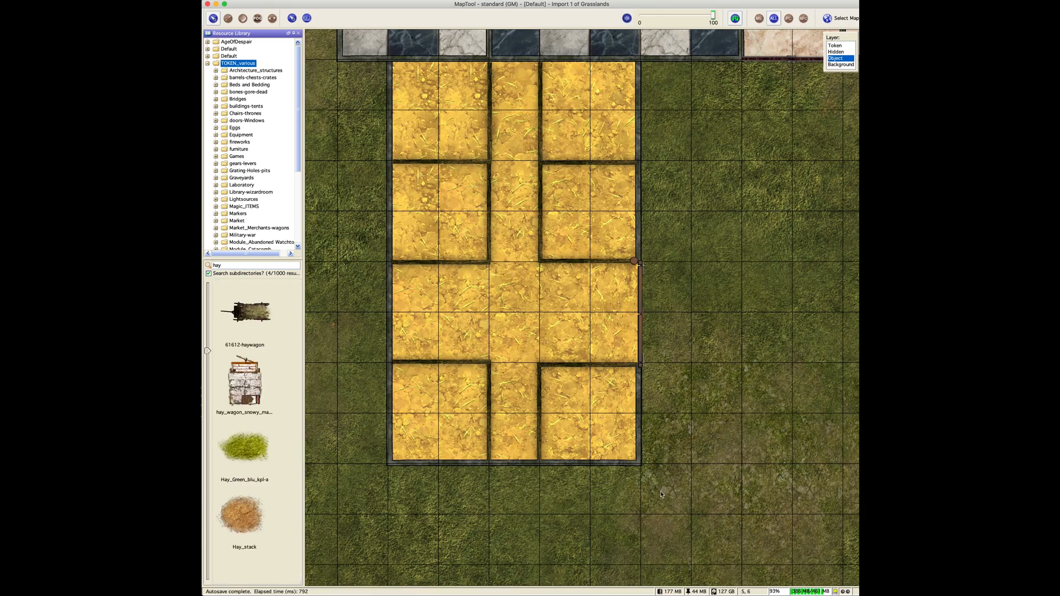
- Select all the fence rails in the straw-floored room and move them to the Background layer
left_click_drag(658, 493, 365, 53)
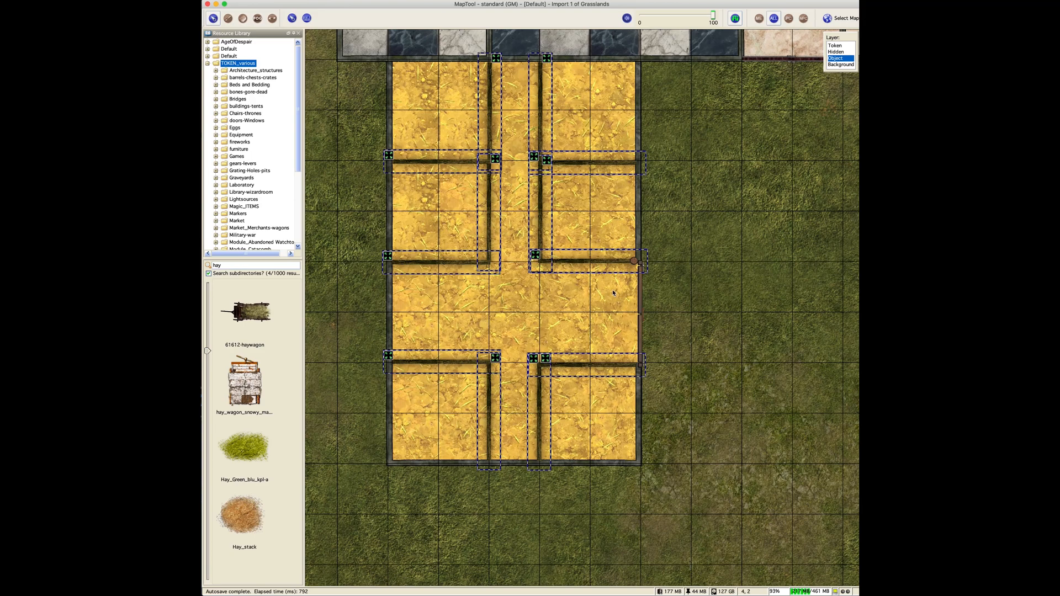
right_click(539, 134)
mouse_move(560, 197)
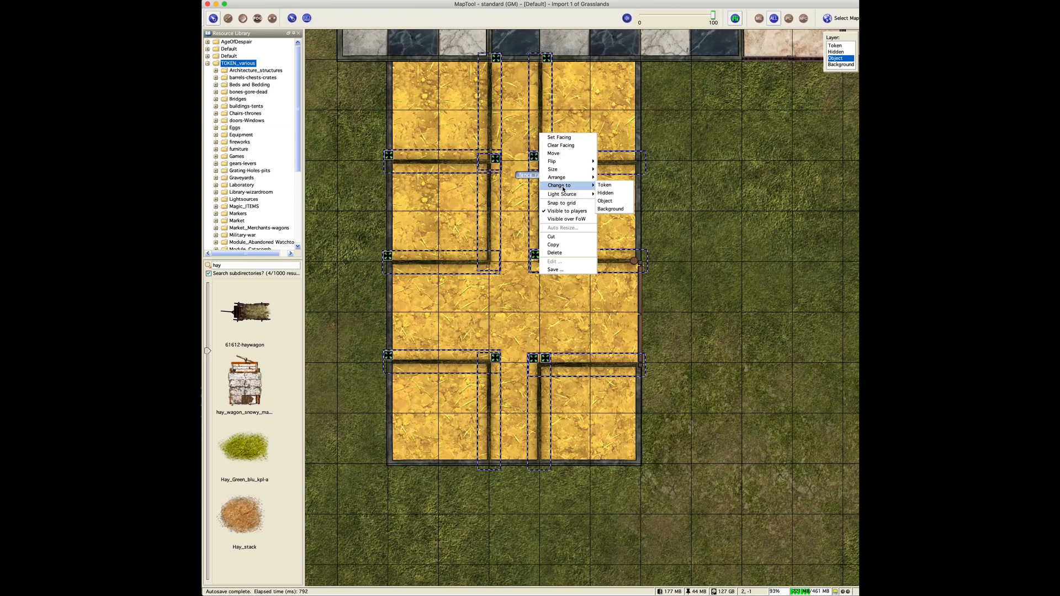
left_click(604, 209)
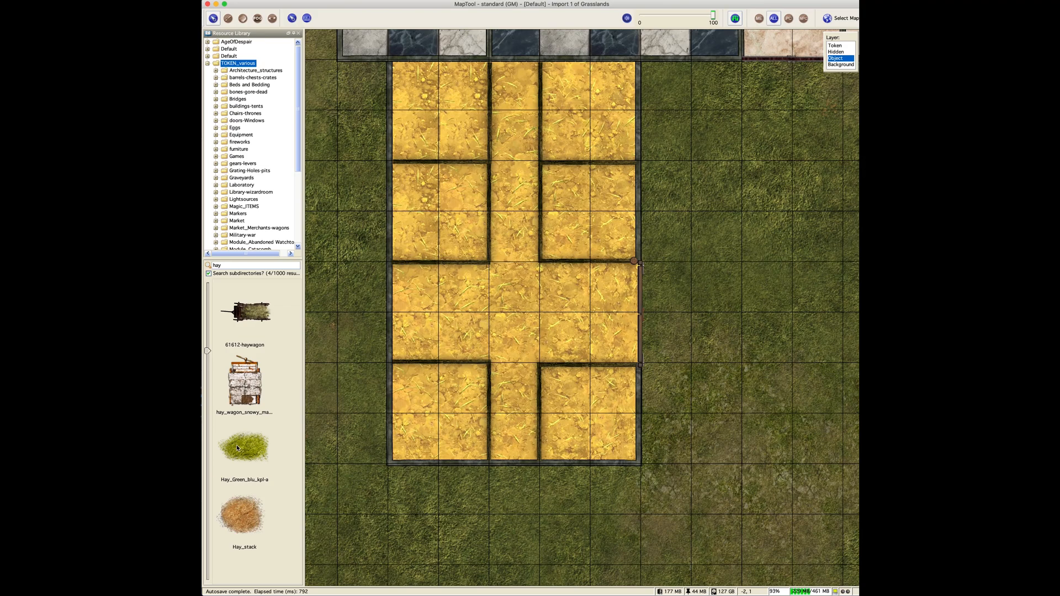
- Add the Hay_Green_blu_kpl-a token to the southwest stall and set its size to Large
left_click_drag(236, 445, 427, 409)
scroll(426, 410, "up", 8)
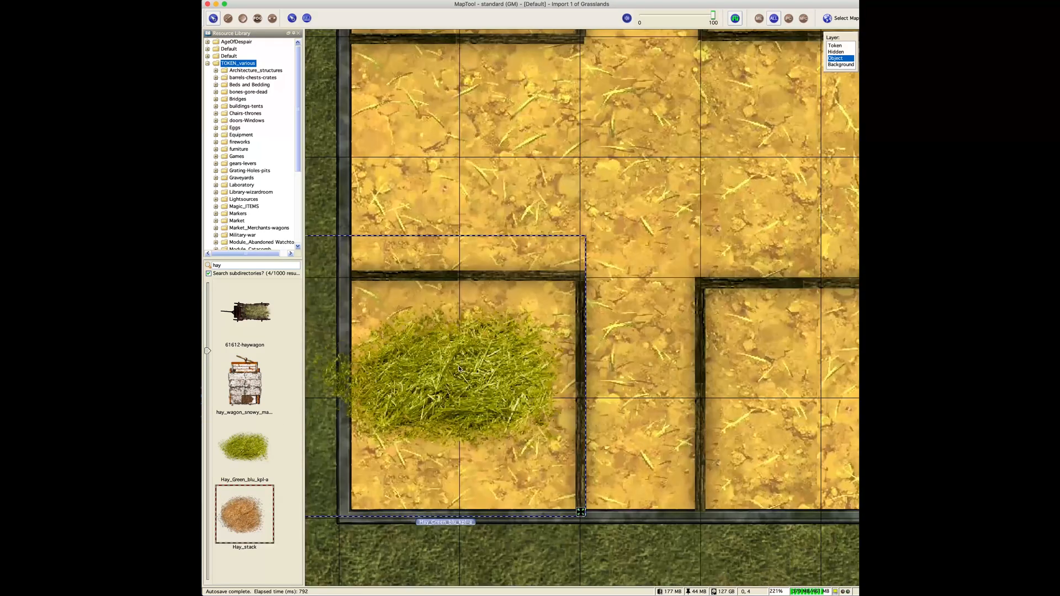
scroll(449, 376, "down", 1)
right_click(447, 372)
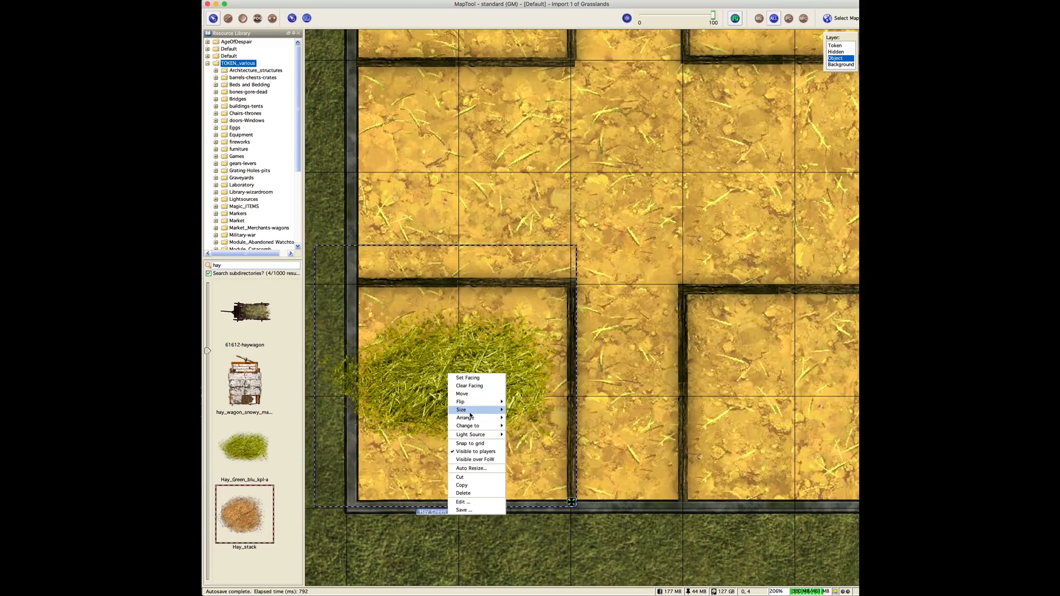
mouse_move(479, 410)
left_click(535, 474)
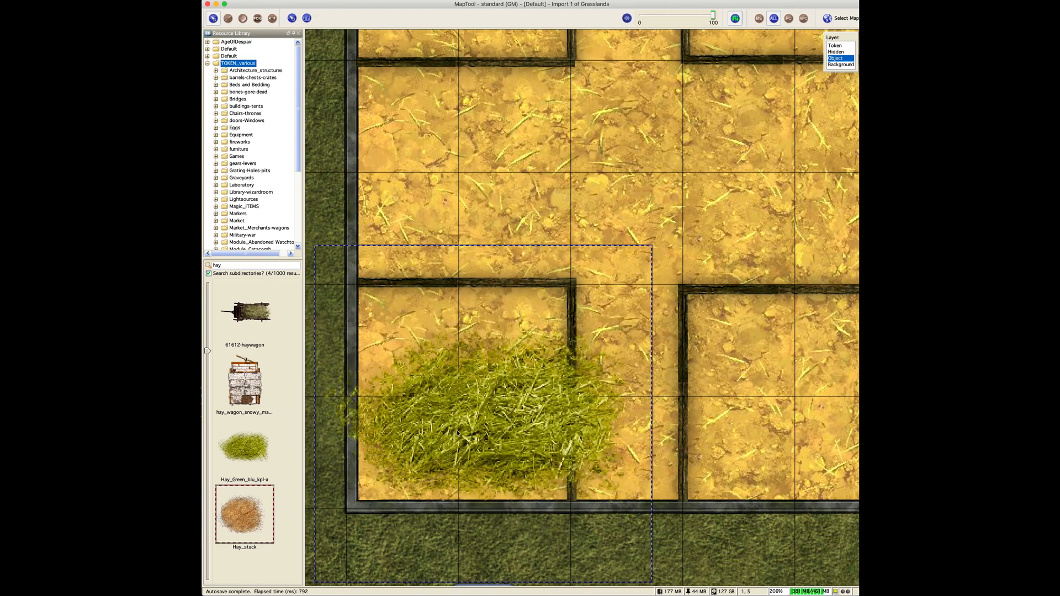
right_click(474, 414)
mouse_move(514, 450)
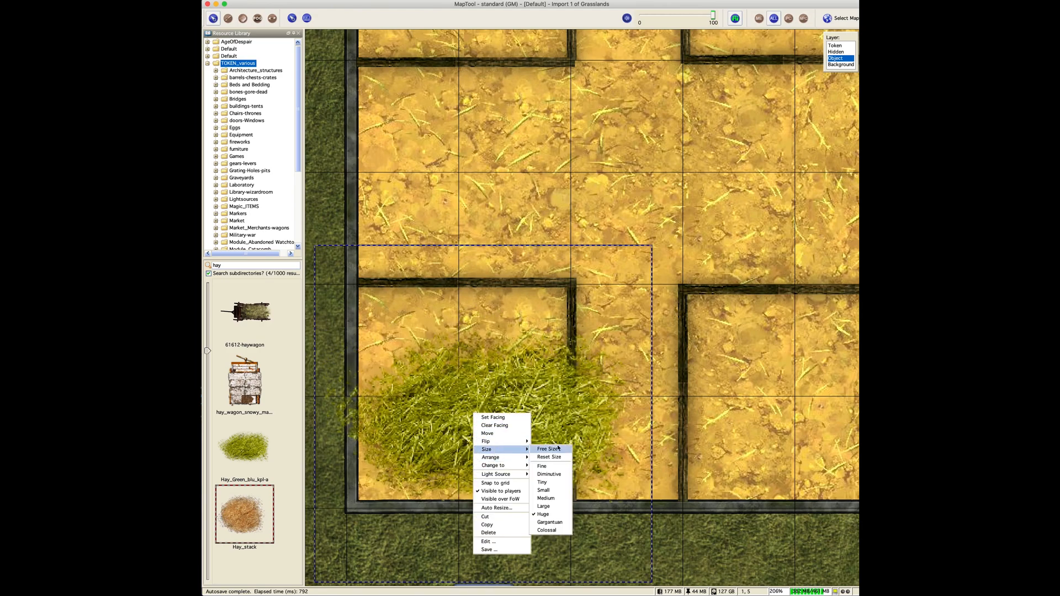
left_click(557, 507)
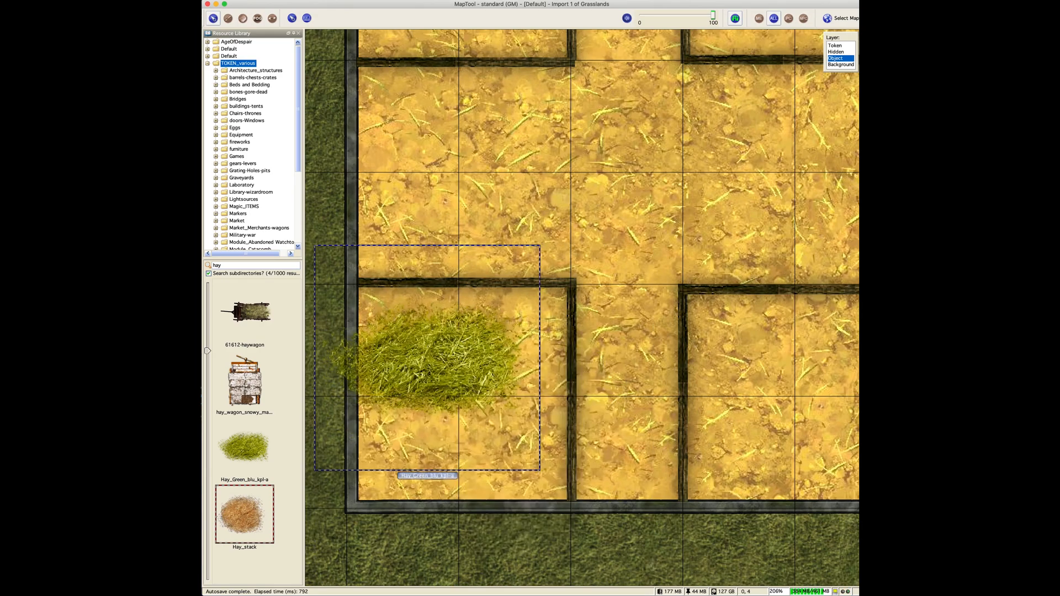
- Center the hay pile in the southwest stall and rotate it to lie lengthwise from west to east
left_click_drag(429, 362, 435, 396)
scroll(435, 396, "up", 1)
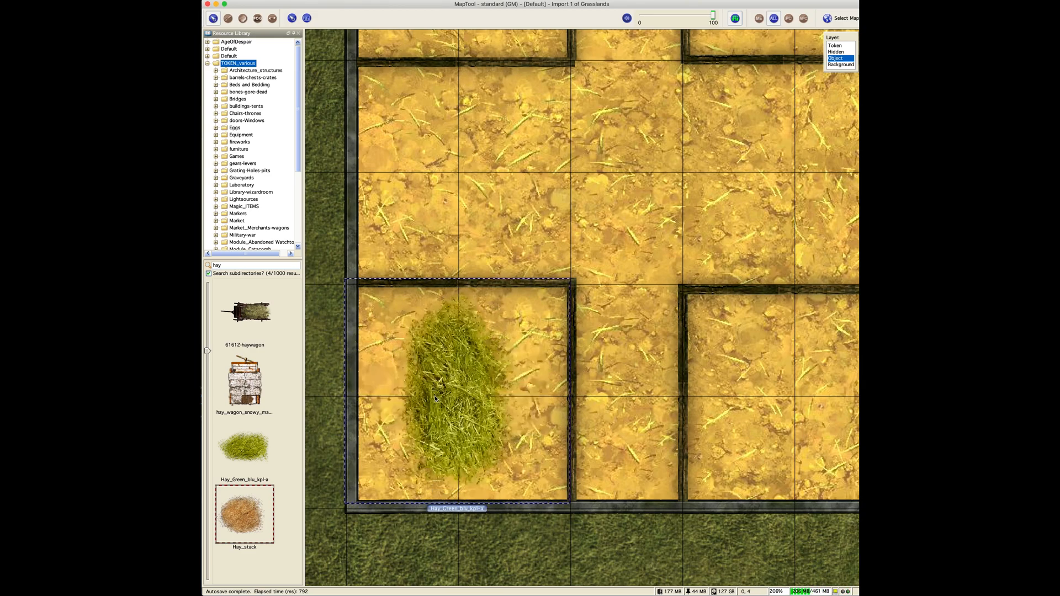
scroll(435, 395, "up", 1)
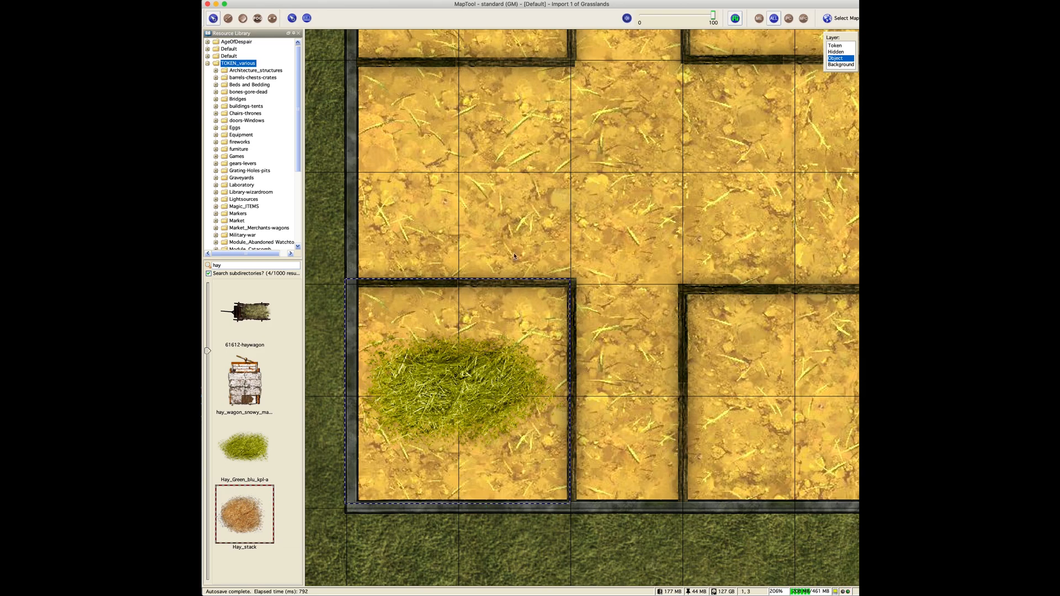
- Paste a copy of the hay pile into the southeast stall and rotate it to lie diagonally
scroll(539, 231, "down", 8)
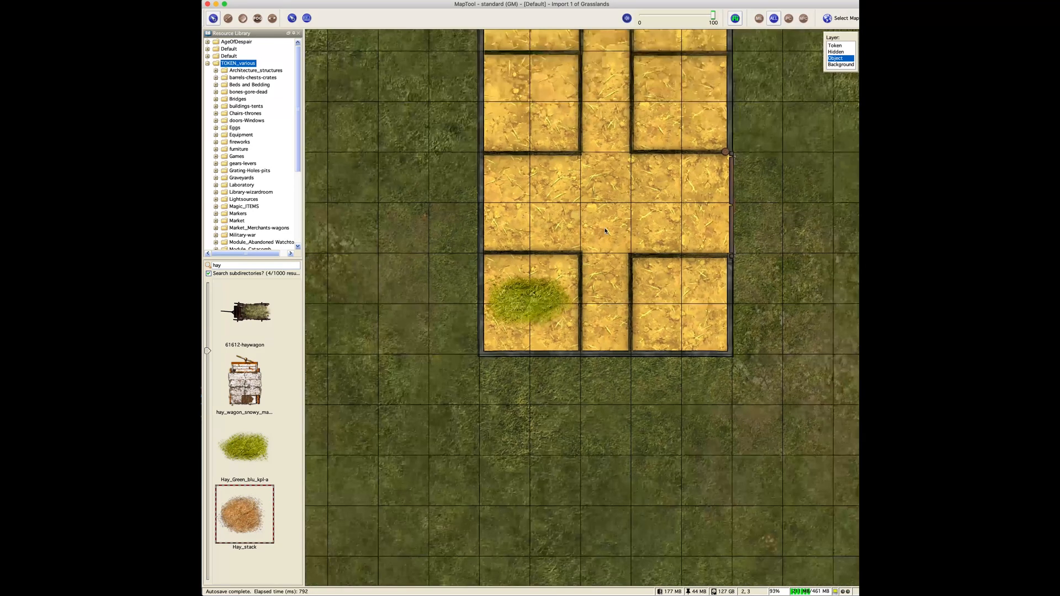
left_click_drag(538, 285, 502, 307)
key("super+v")
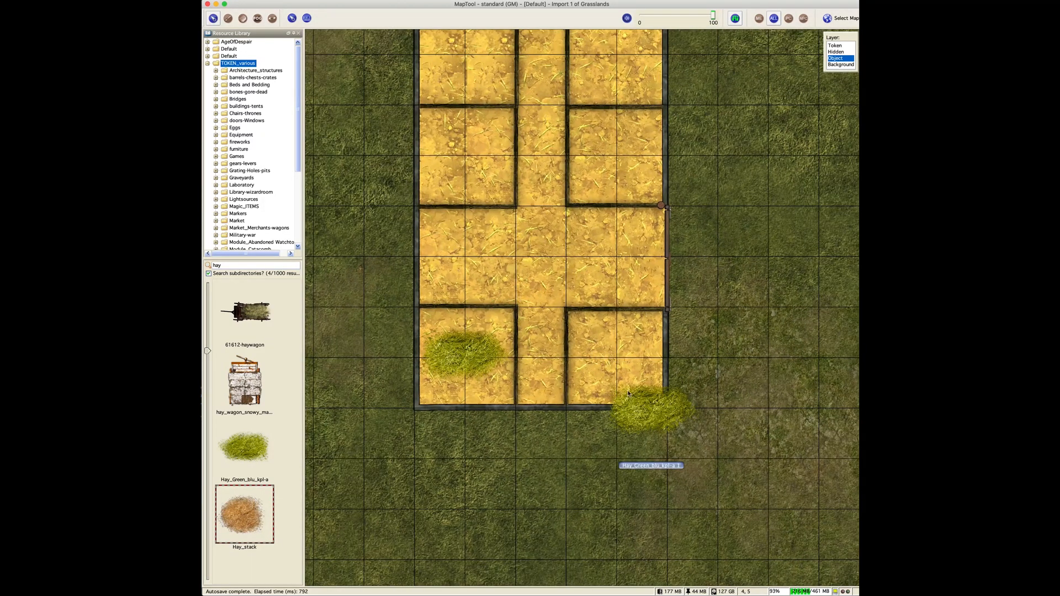
left_click_drag(633, 408, 599, 362)
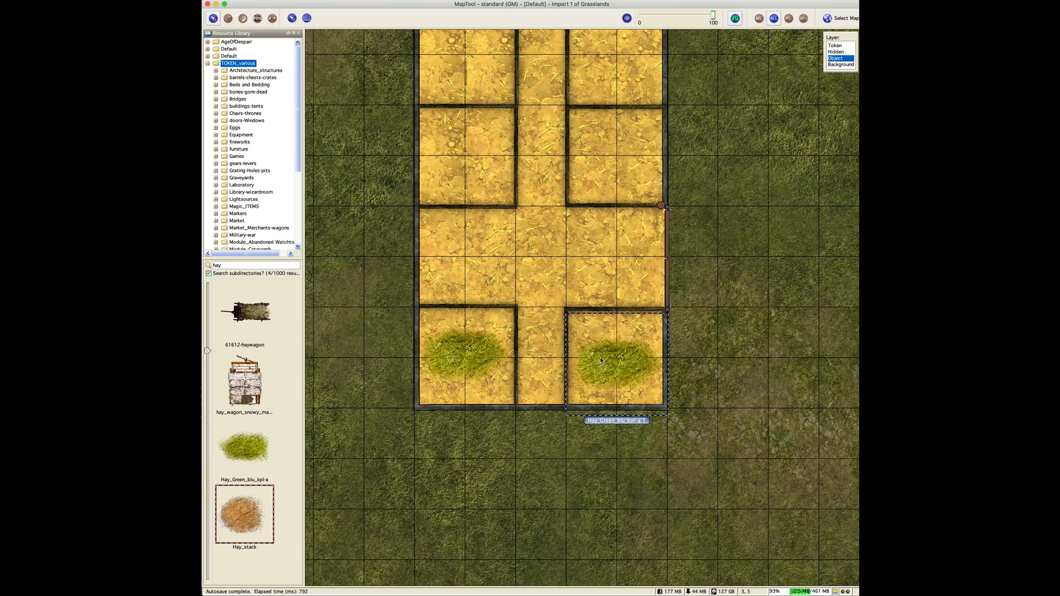
scroll(601, 360, "down", 1)
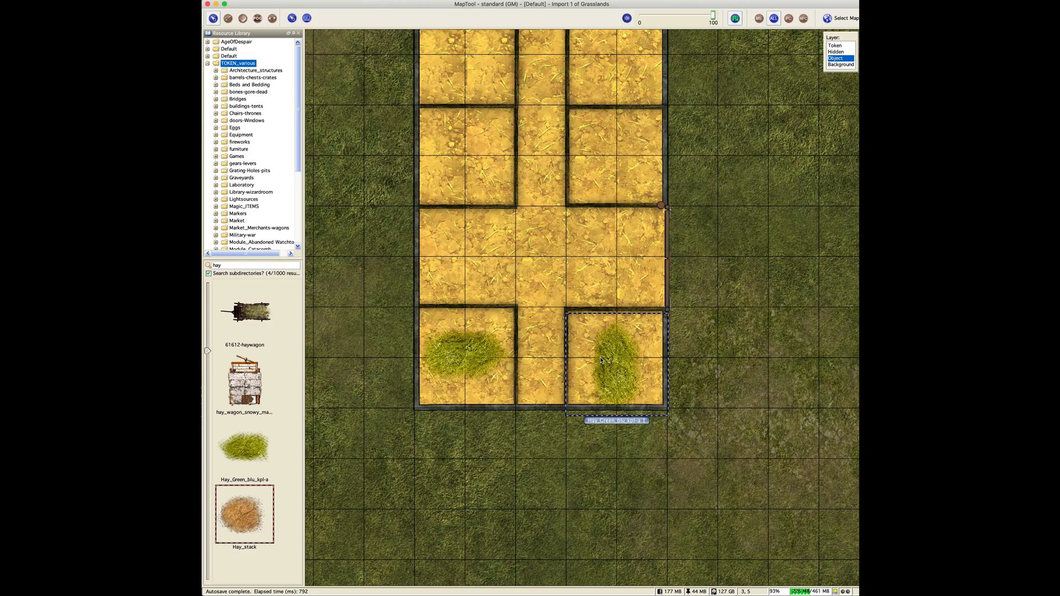
scroll(601, 360, "down", 4)
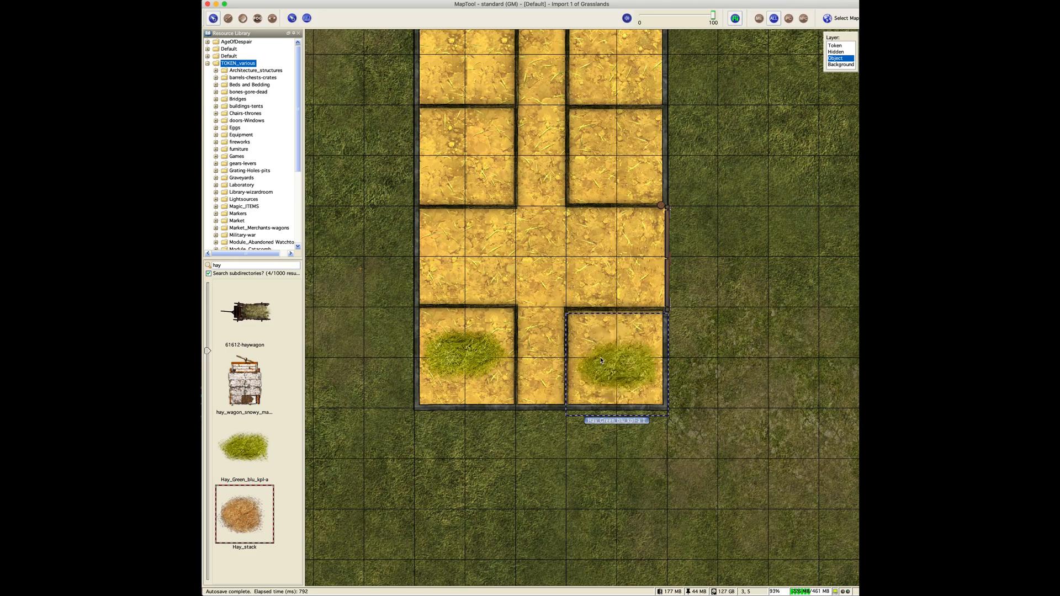
left_click(550, 289)
left_click_drag(511, 217, 551, 422)
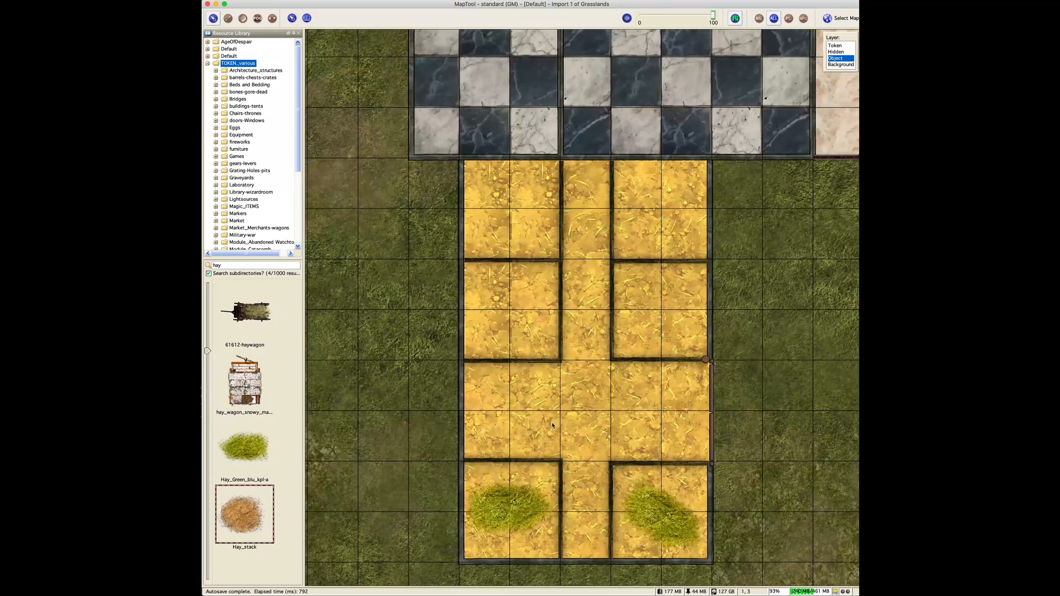
- Paste a copy of the southeast stall's hay pile into the northwest stall and rotate it to lie diagonally from southwest to northeast
left_click(656, 506)
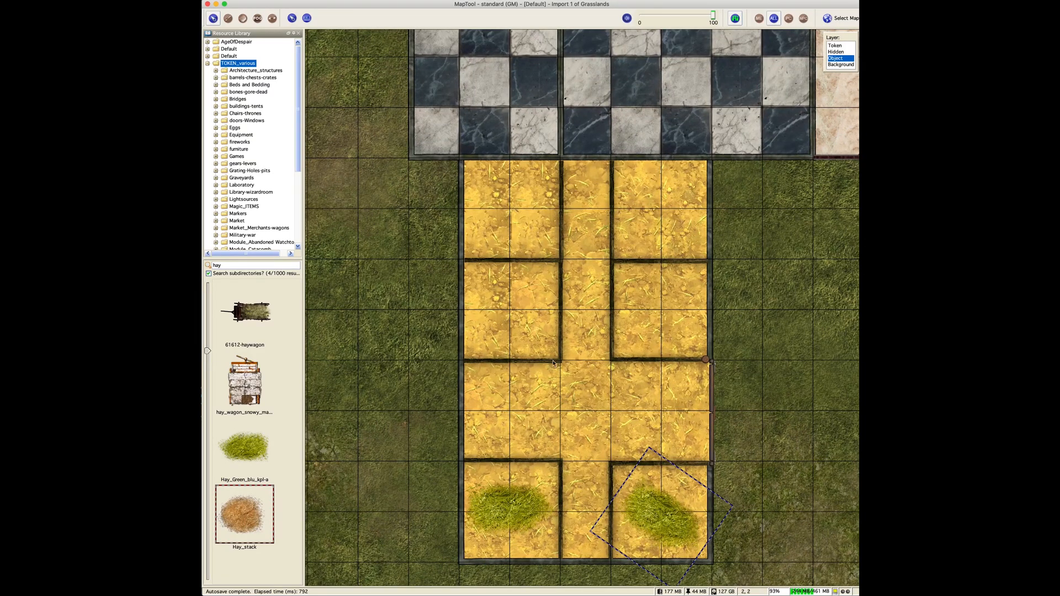
key("super+v")
left_click_drag(548, 345, 506, 216)
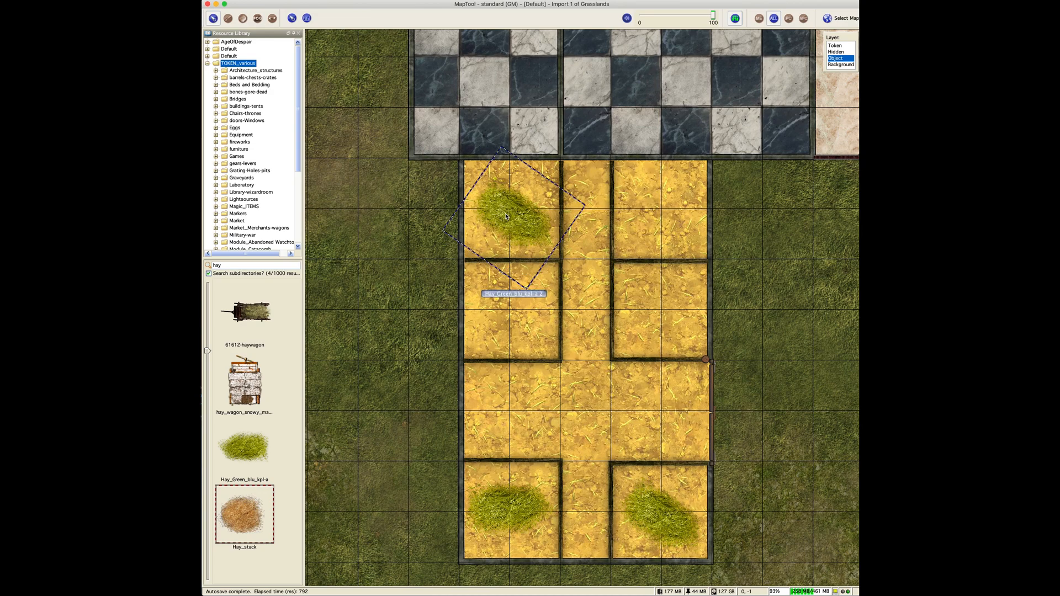
scroll(506, 216, "up", 1)
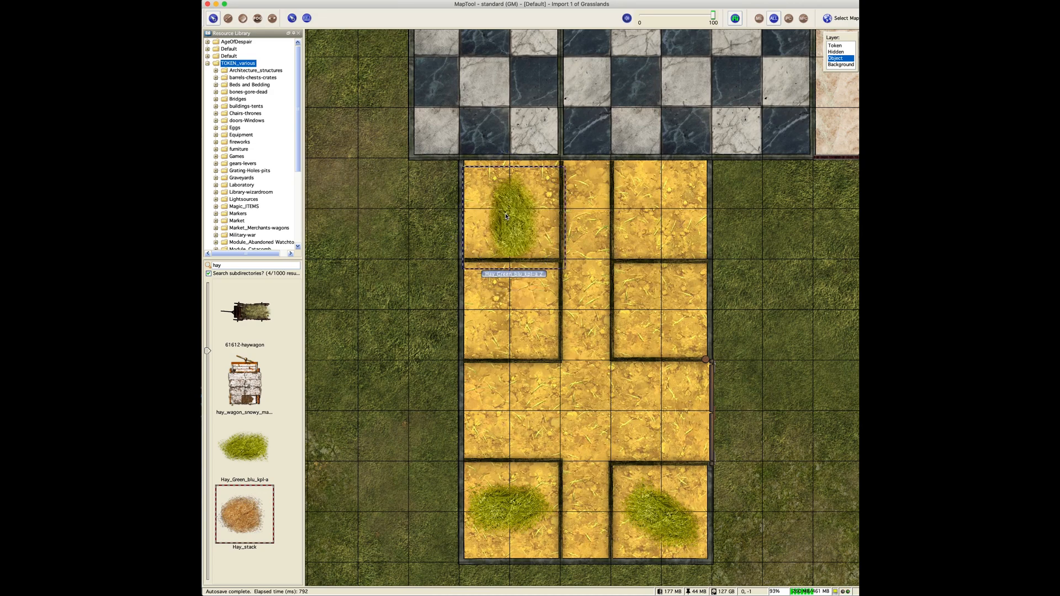
scroll(506, 216, "up", 1)
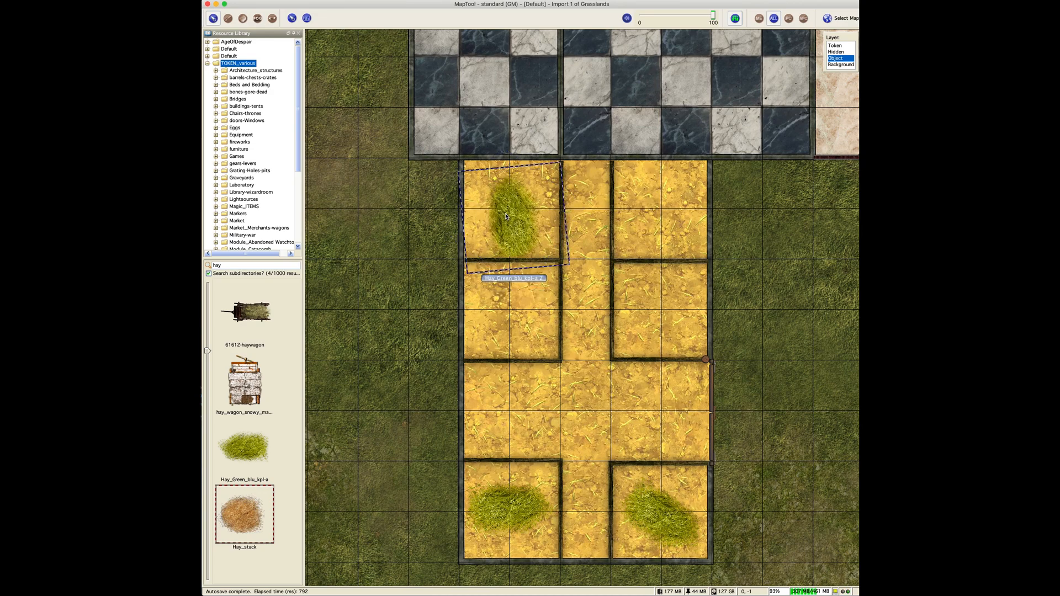
scroll(506, 214, "down", 3)
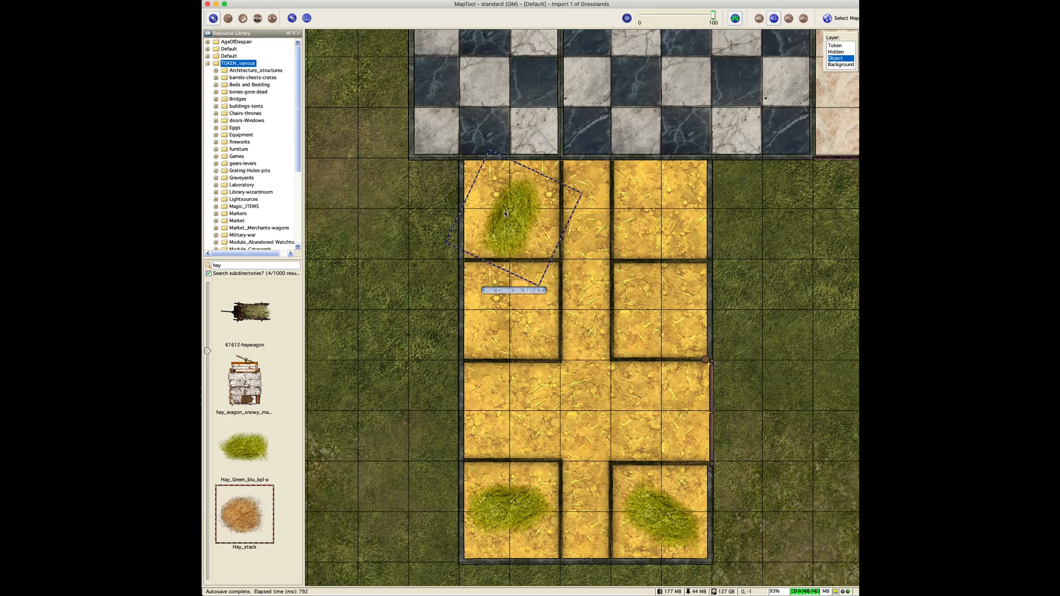
scroll(504, 214, "up", 4)
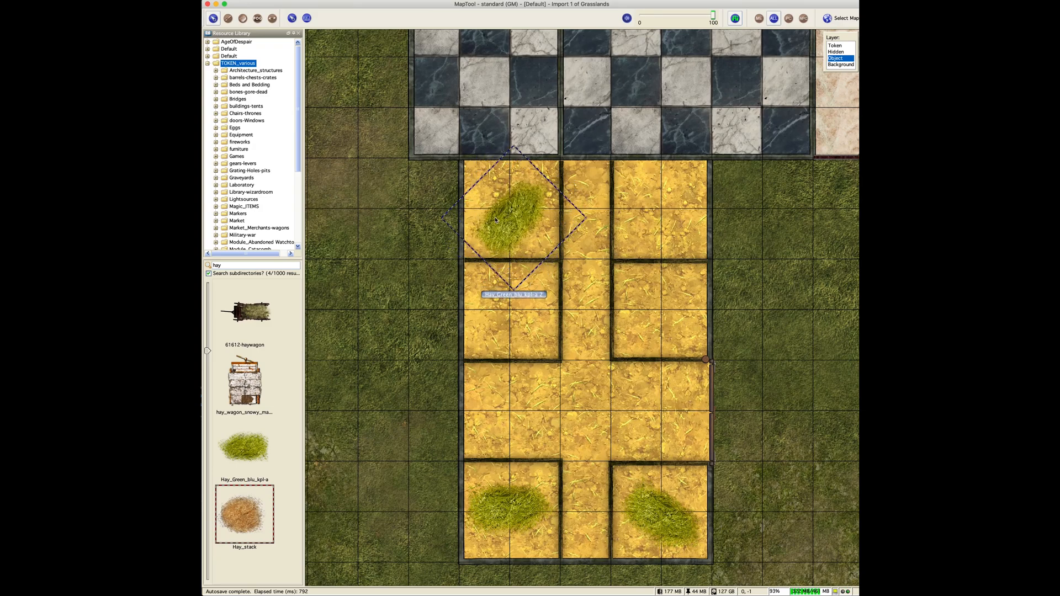
left_click(584, 317)
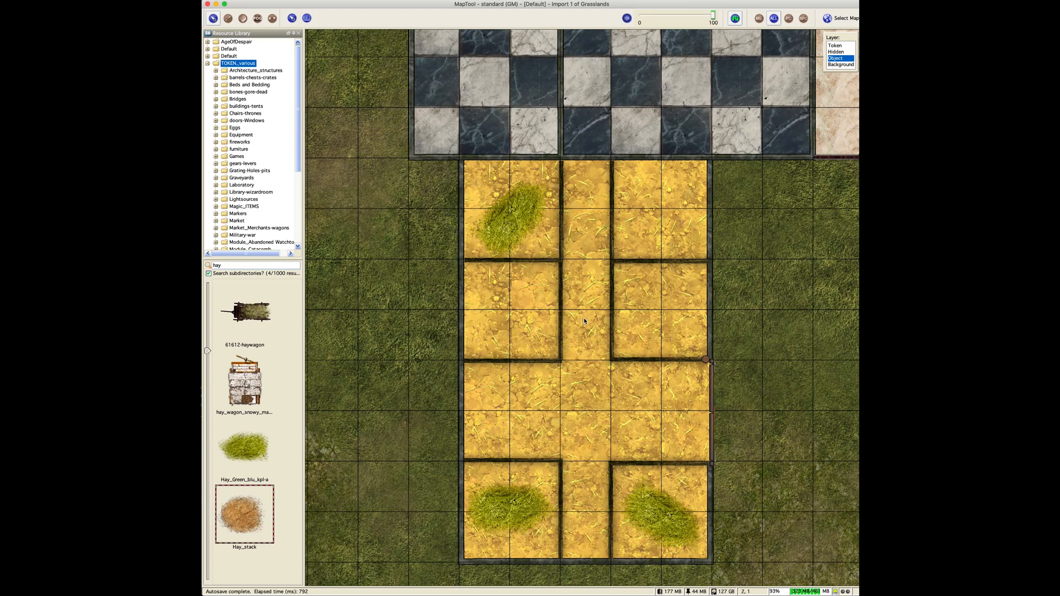
- Paste a copy of the northwest hay pile into the stall directly south of it, rotate it roughly west to east and center it
left_click(523, 222)
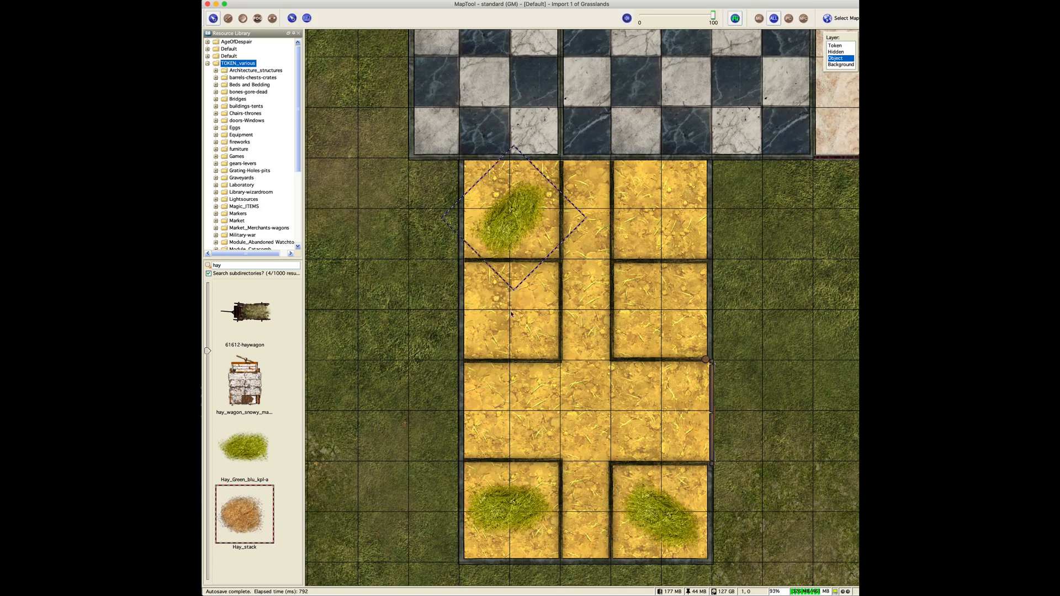
key("super+v")
left_click_drag(562, 366, 525, 313)
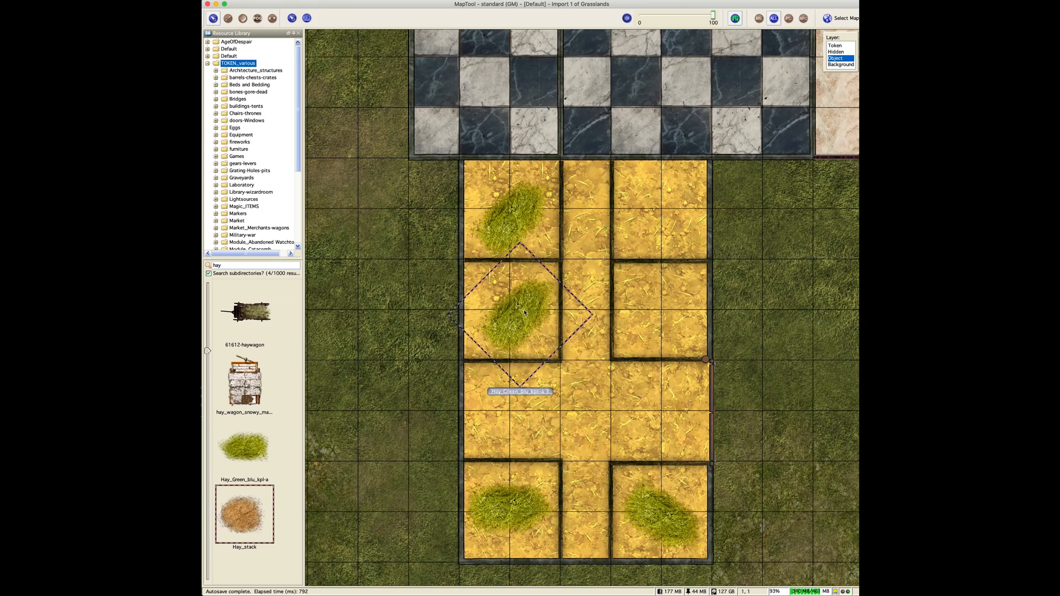
scroll(527, 312, "up", 11)
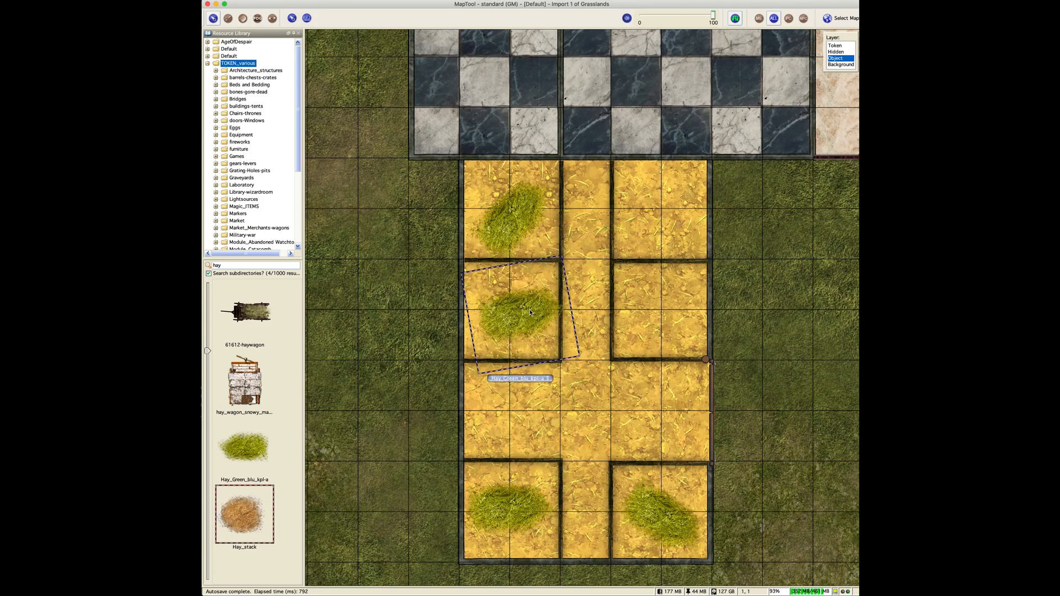
left_click_drag(526, 312, 519, 307)
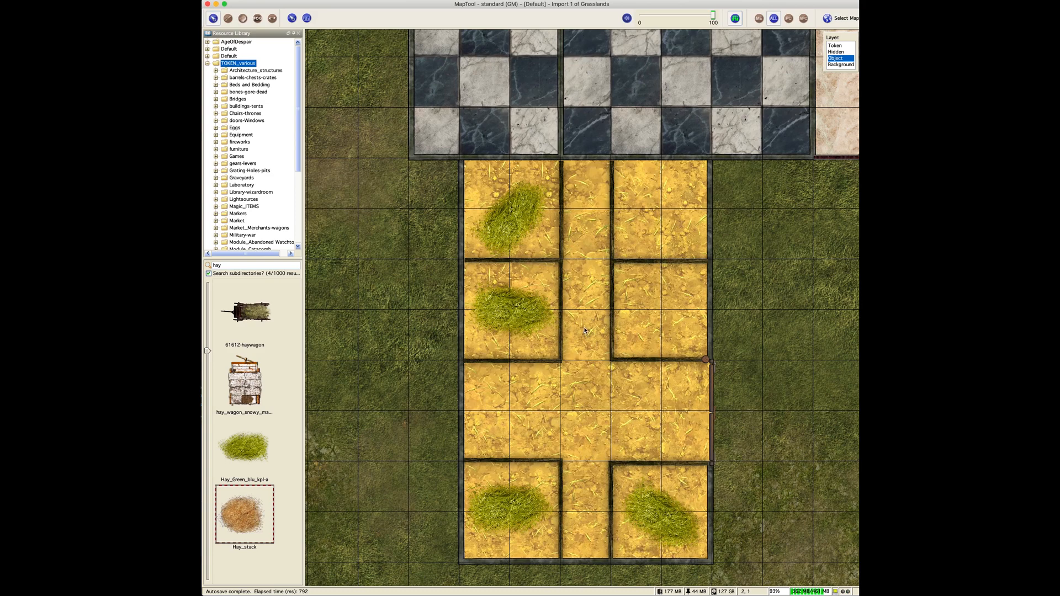
- Search the resource library for horse and add the Horse4 (2) token to the Token layer, naming it Horse
double_click(218, 265)
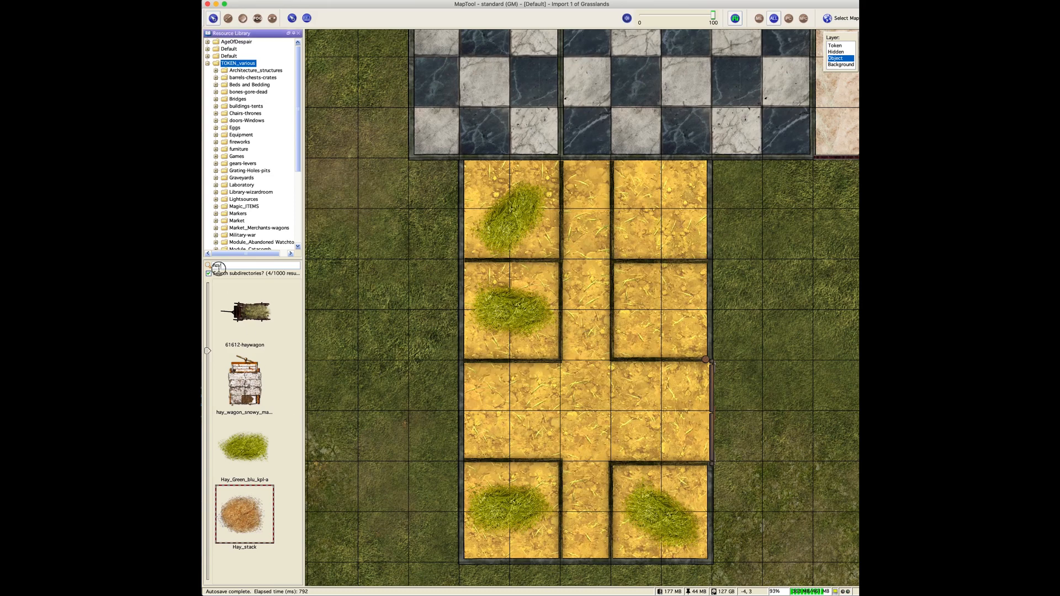
type("horse")
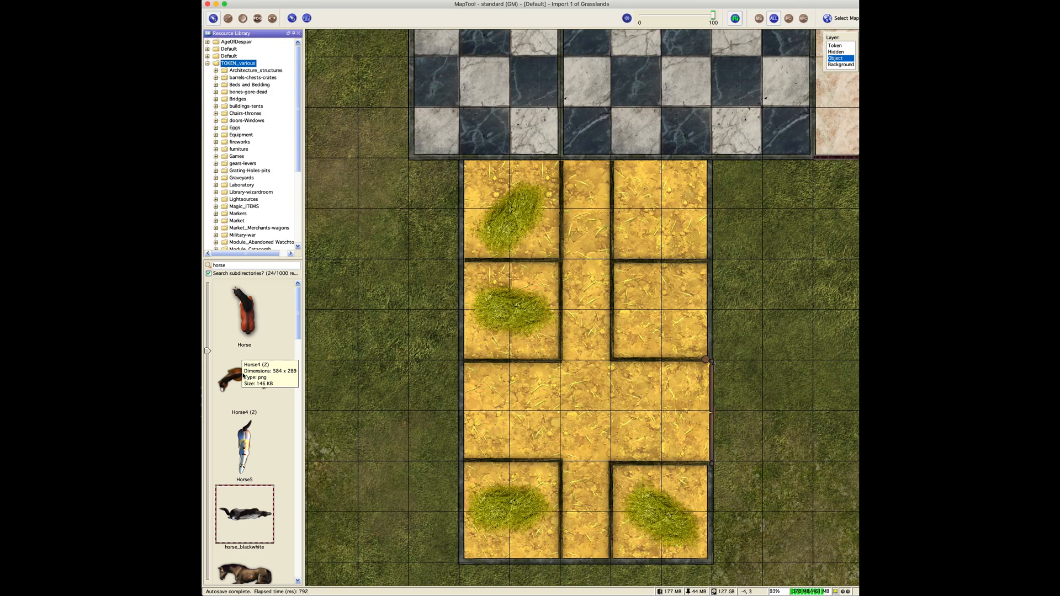
left_click(843, 46)
left_click_drag(261, 376, 489, 420)
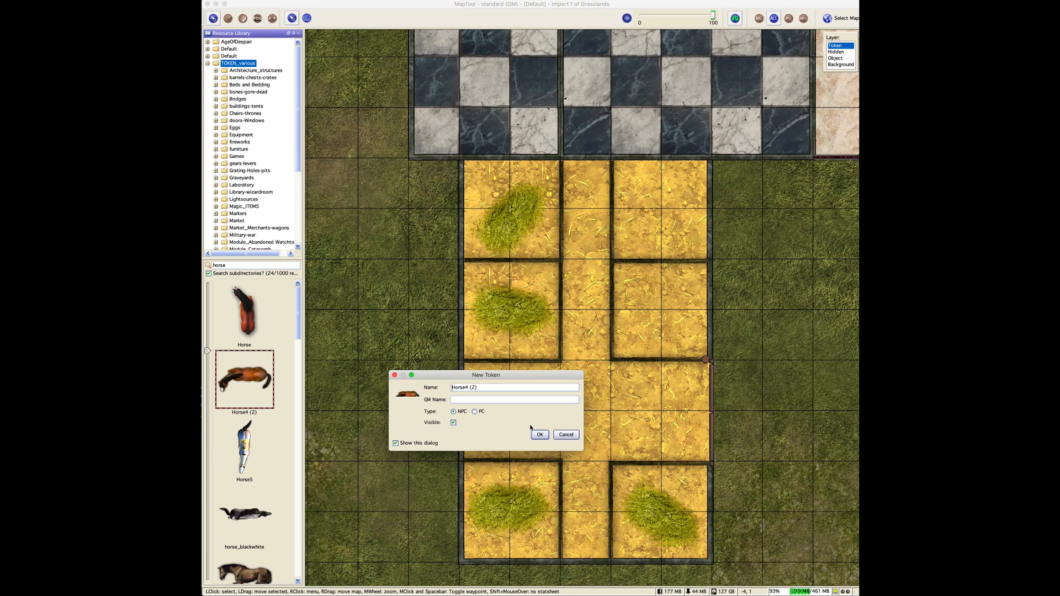
left_click(481, 386)
key("BackSpace")
key("BackSpace")
key("Return")
- Set the brown horse's size to Large, move it into the southwest stall and rotate it to face east
right_click(477, 434)
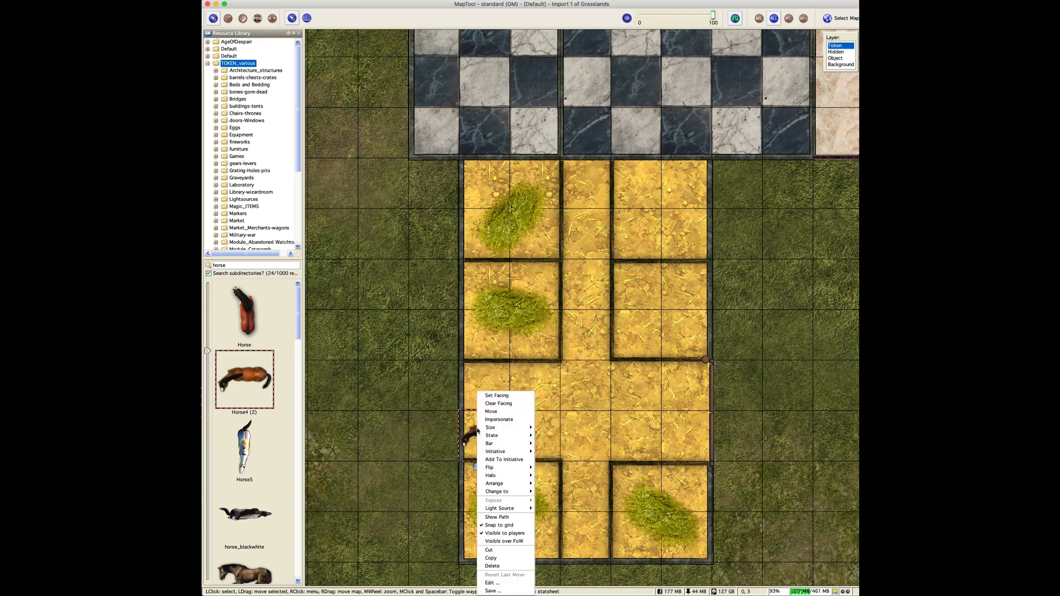
mouse_move(492, 436)
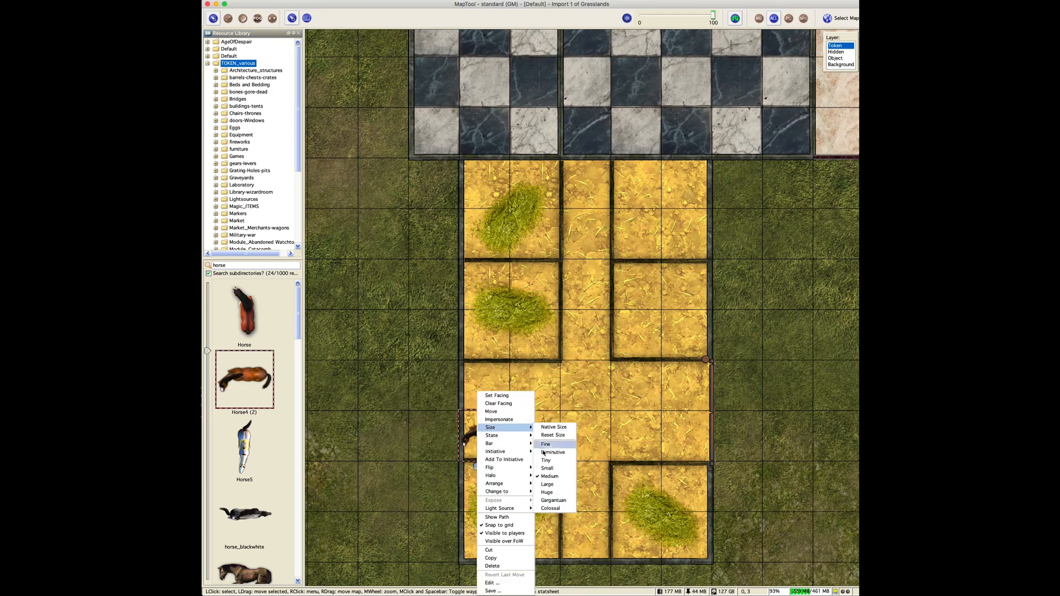
left_click(556, 484)
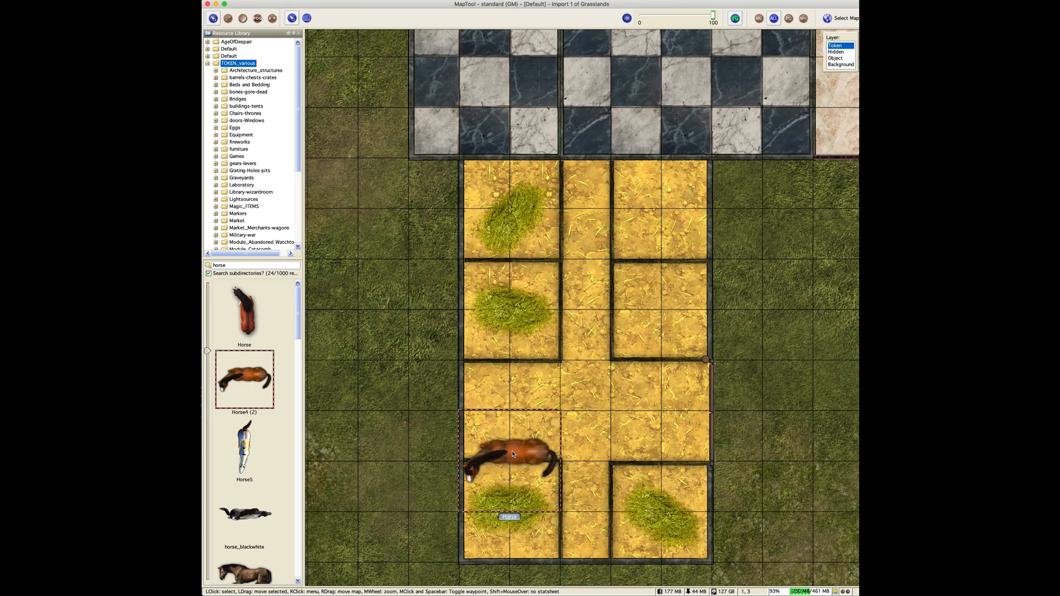
left_click_drag(507, 457, 509, 491)
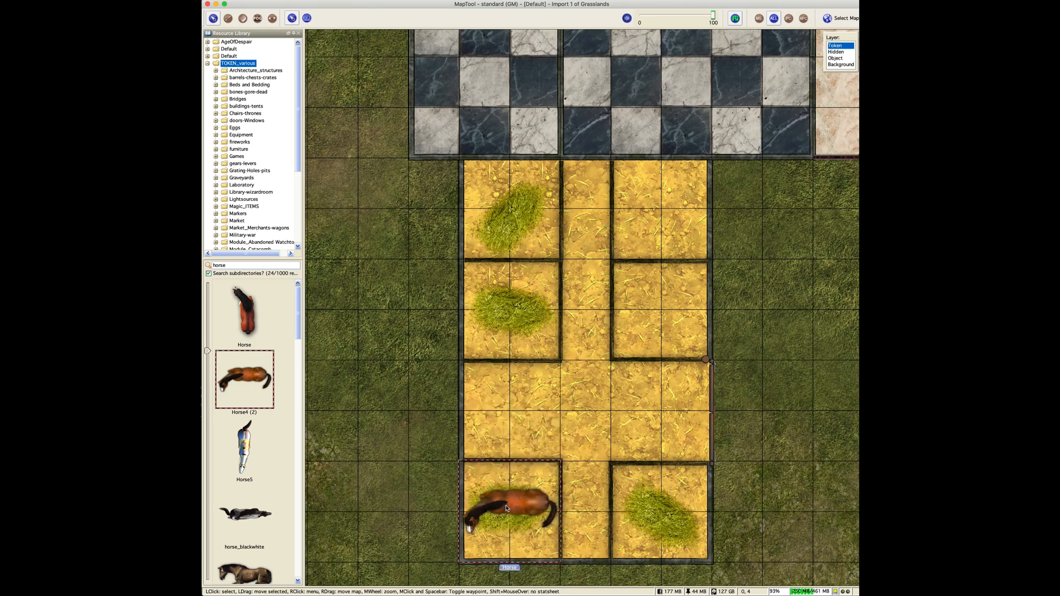
scroll(509, 507, "down", 2)
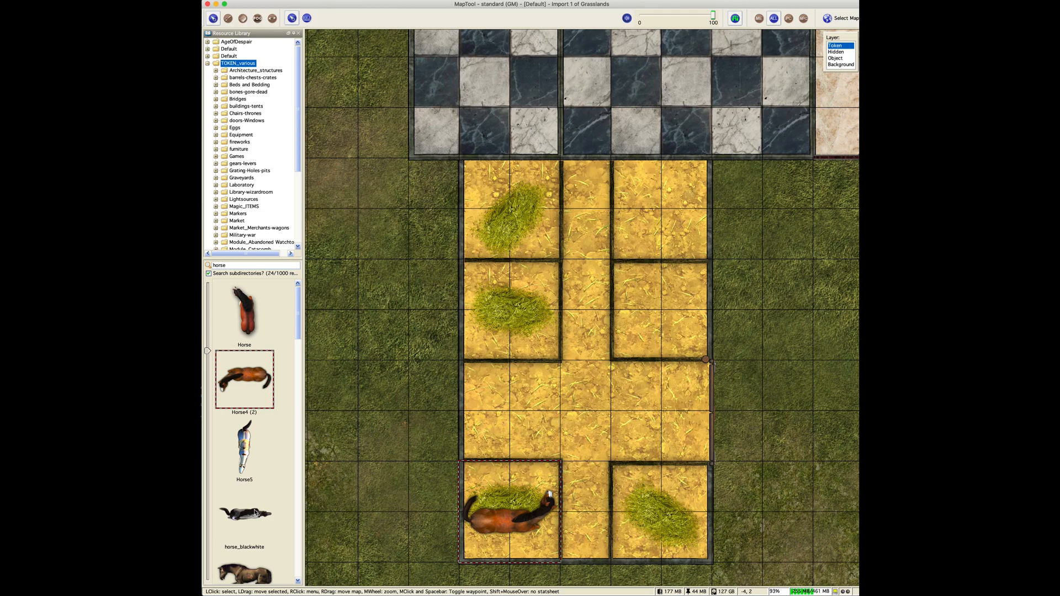
- Add the horse_blackwhite token at Large size and place it over the hay in the middle stall on the west side
left_click_drag(255, 511, 500, 324)
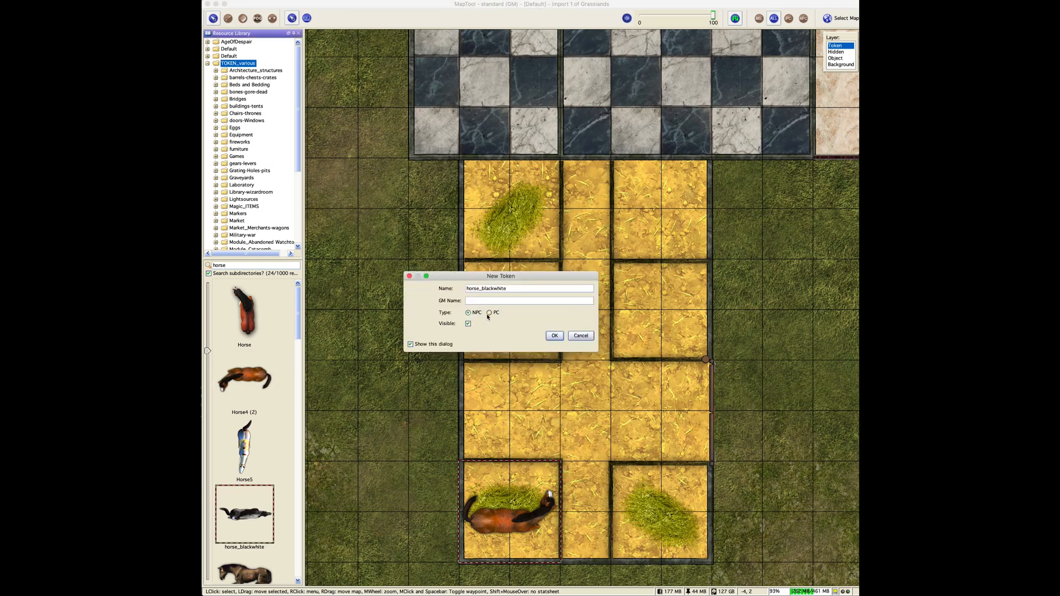
left_click(554, 336)
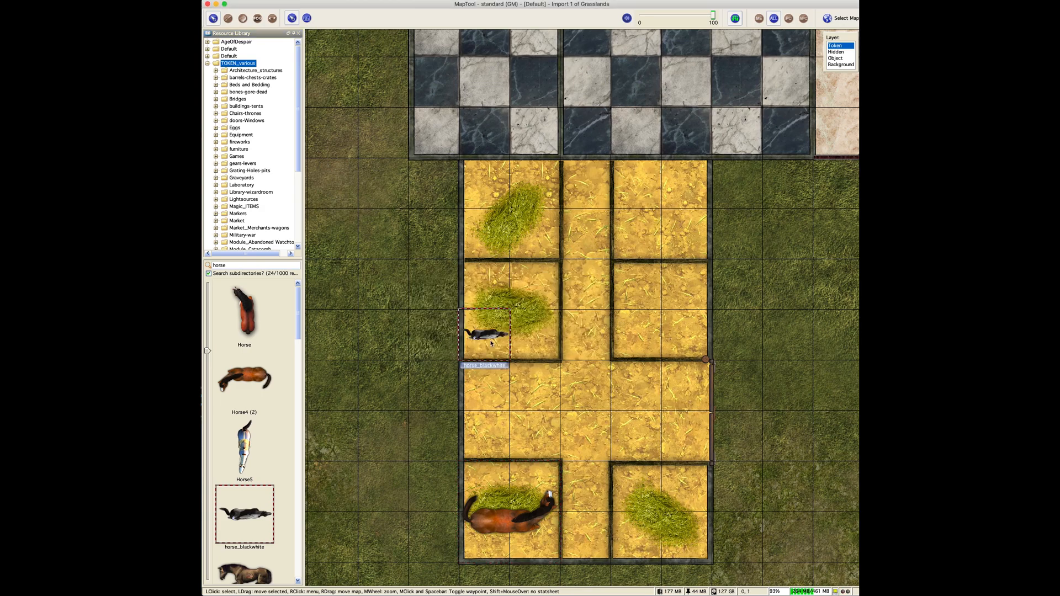
right_click(490, 342)
mouse_move(513, 376)
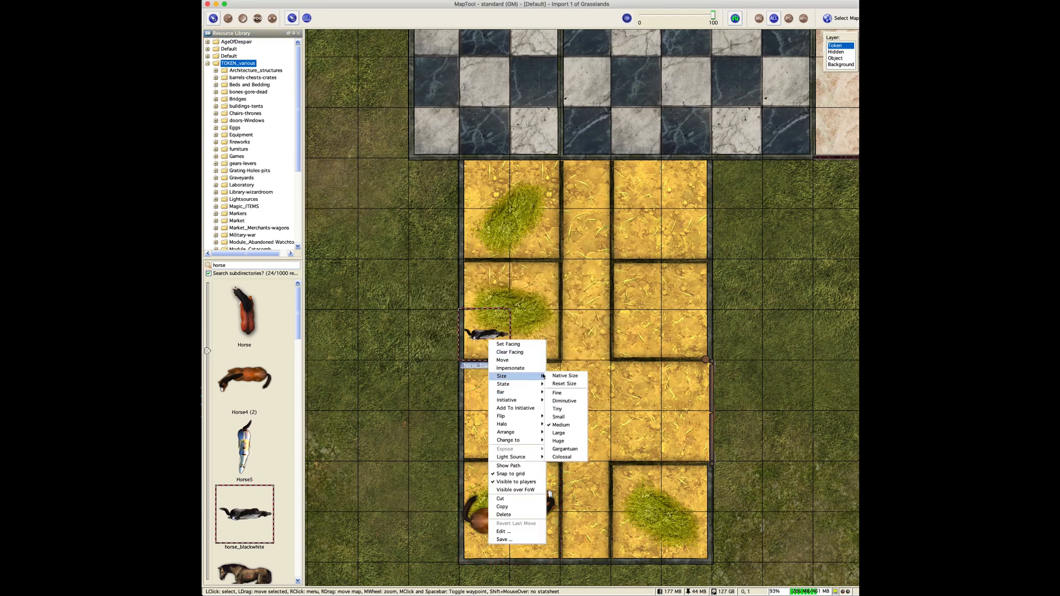
left_click(558, 434)
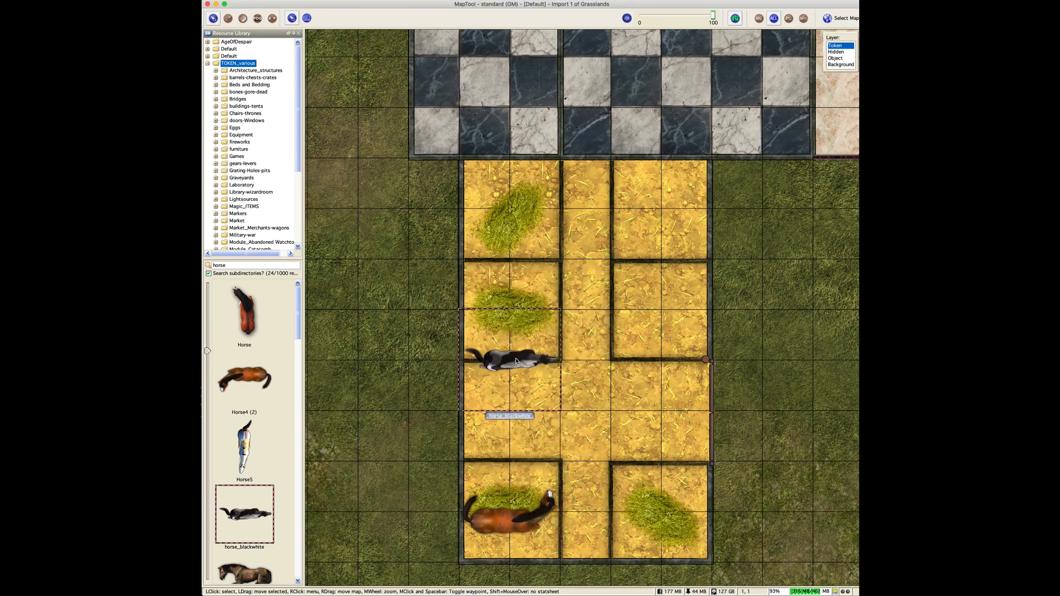
left_click_drag(510, 359, 510, 309)
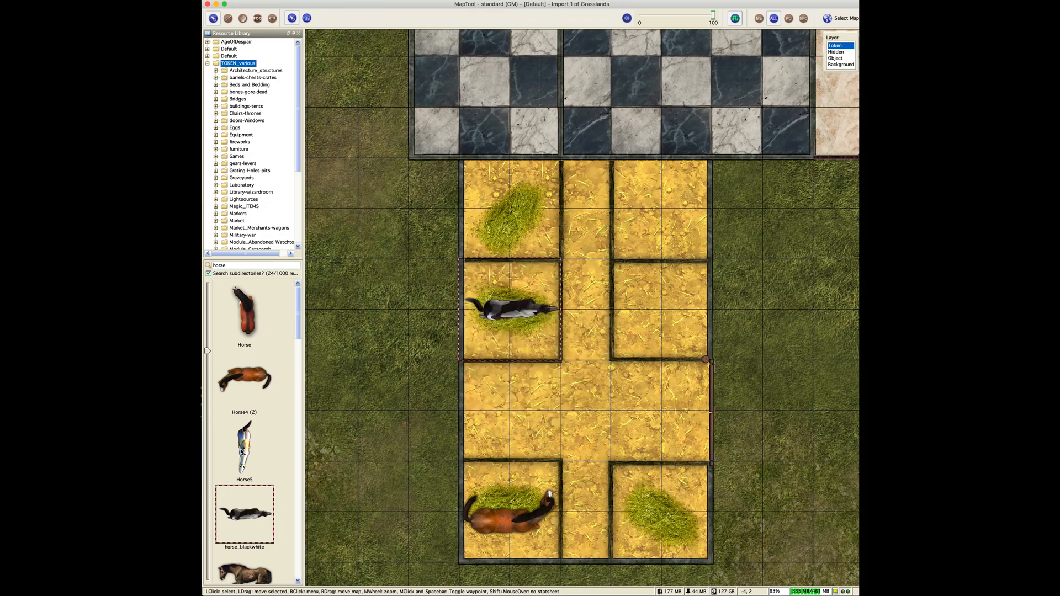
- Add the Horse5 token to the northwest stall with the name Horse and set its size to Large
left_click_drag(242, 451, 522, 201)
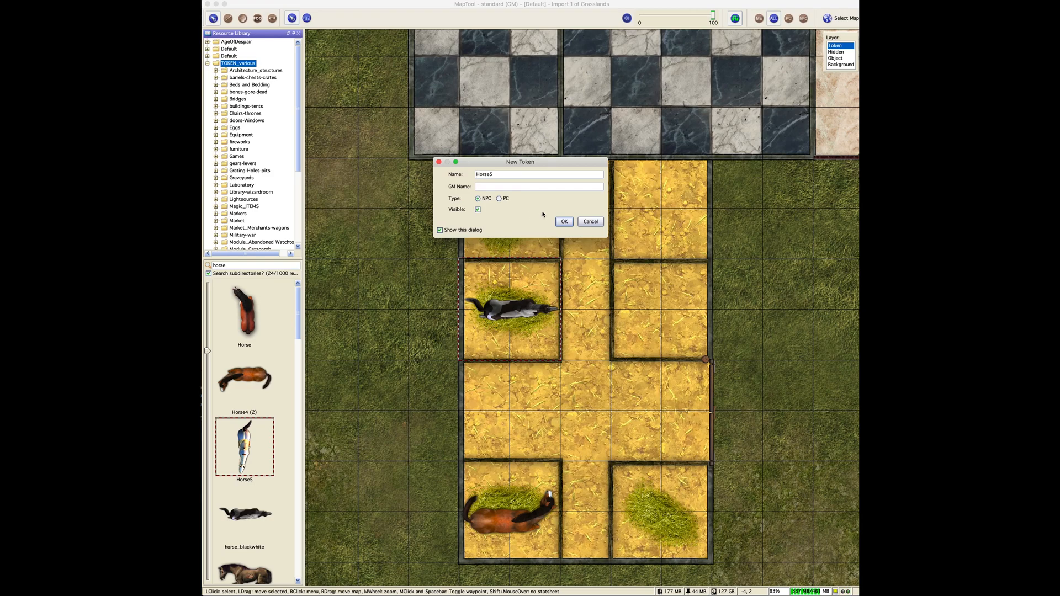
key("BackSpace")
left_click(564, 221)
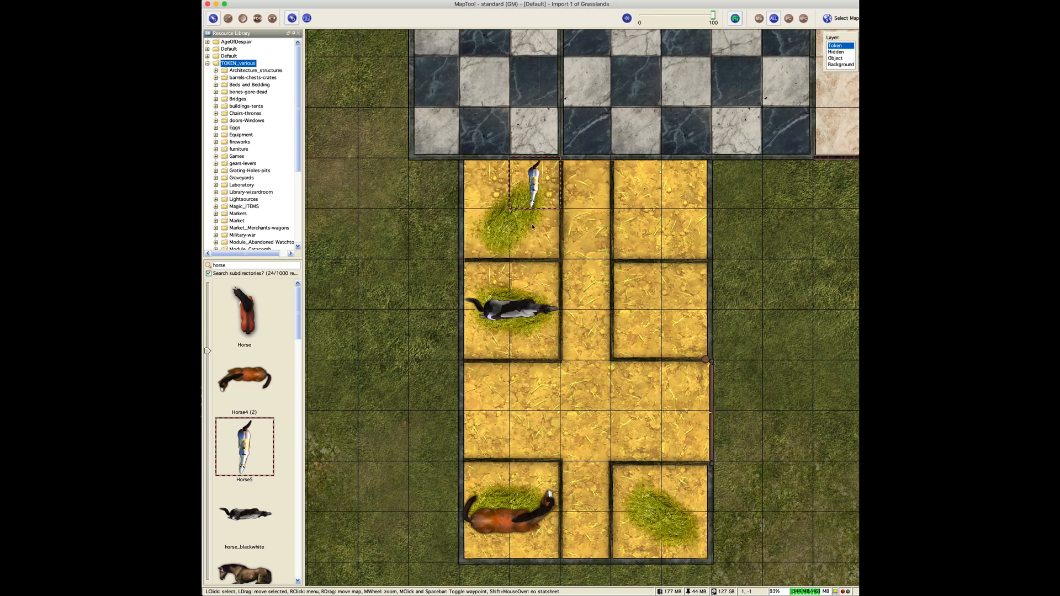
right_click(532, 193)
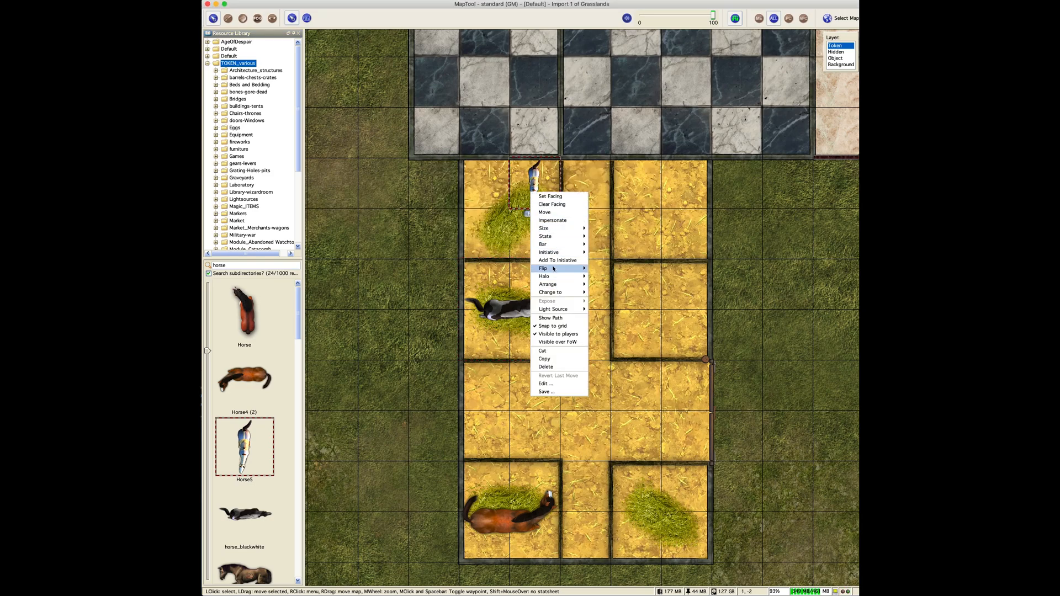
mouse_move(556, 253)
mouse_move(564, 284)
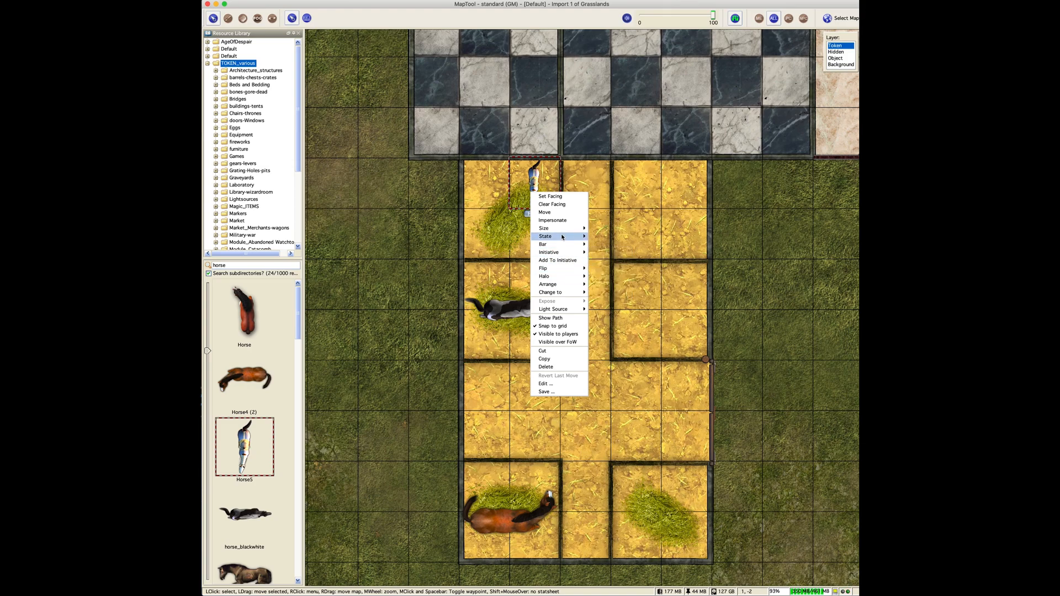
mouse_move(563, 228)
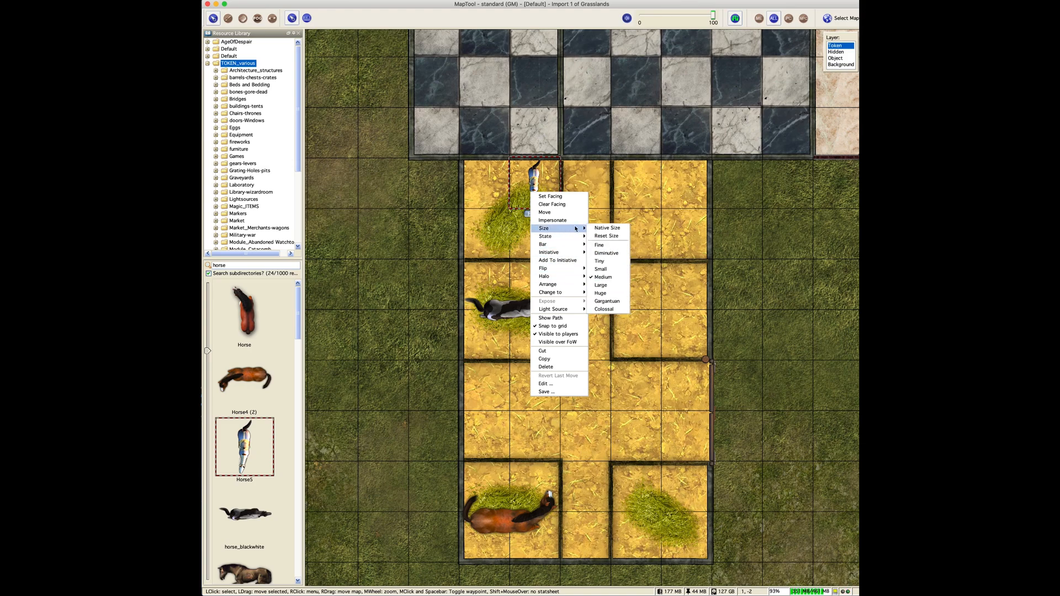
left_click(601, 285)
- Center the white horse over the hay in the northwest stall and rotate it to face northeast
left_click_drag(556, 210, 501, 207)
scroll(501, 207, "up", 2)
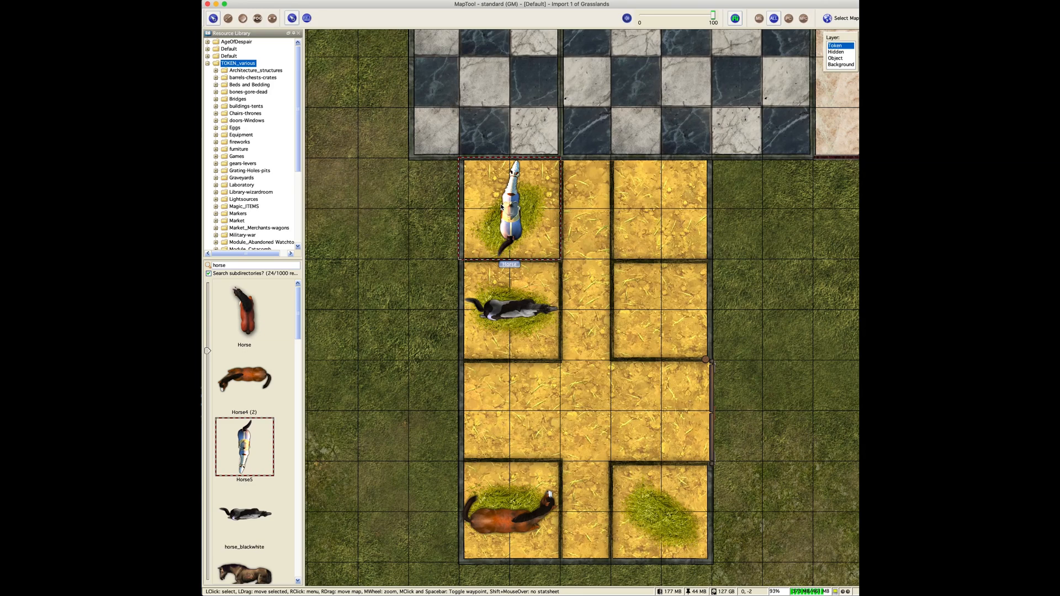
scroll(501, 207, "up", 9)
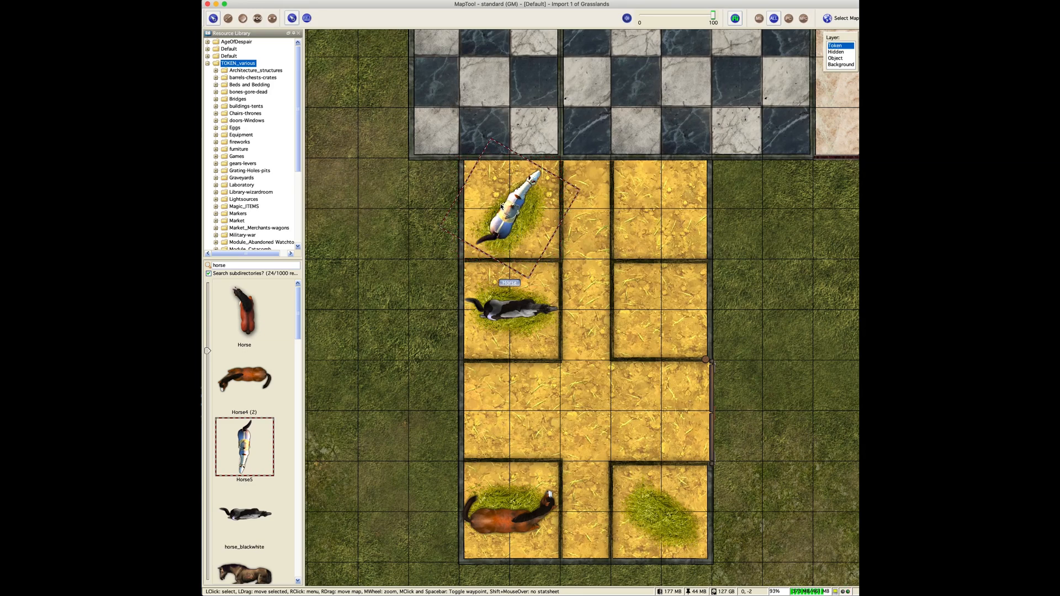
left_click(594, 263)
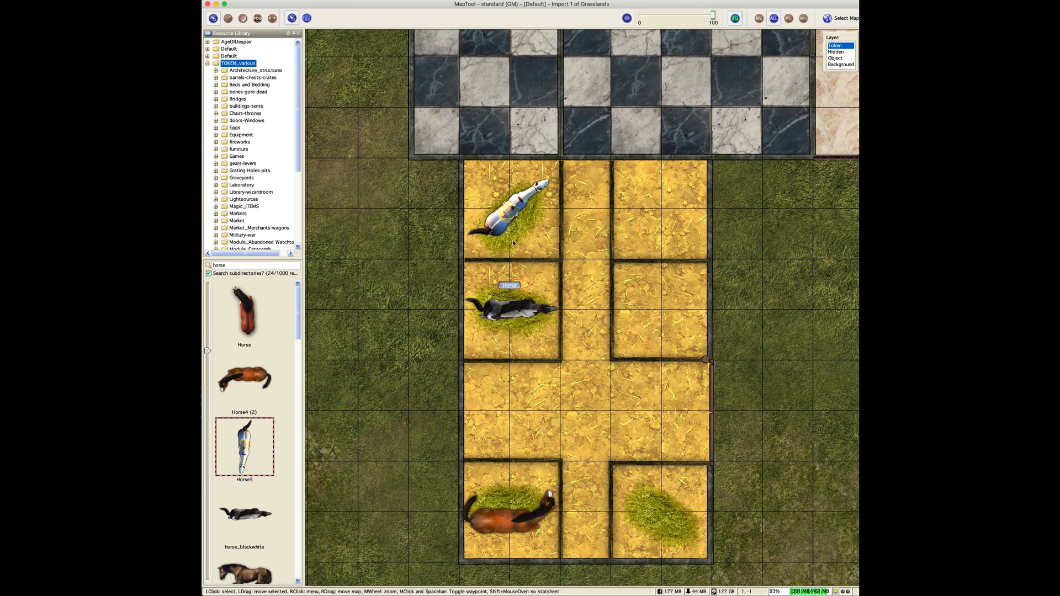
left_click(510, 210)
- Set the brown horse in the southwest stall to Native Size
left_click(527, 517)
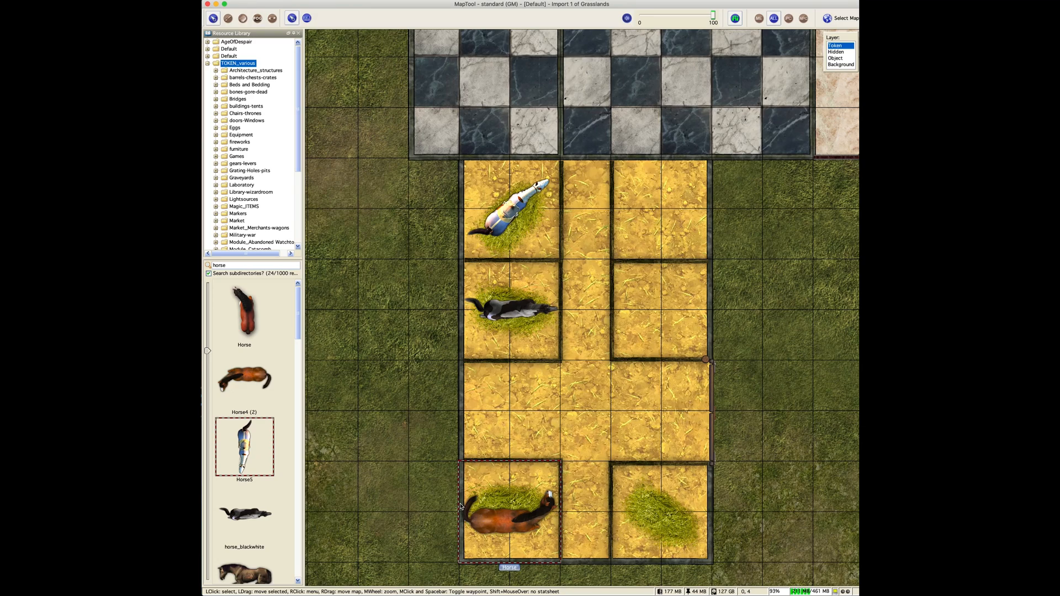
right_click(499, 516)
mouse_move(522, 429)
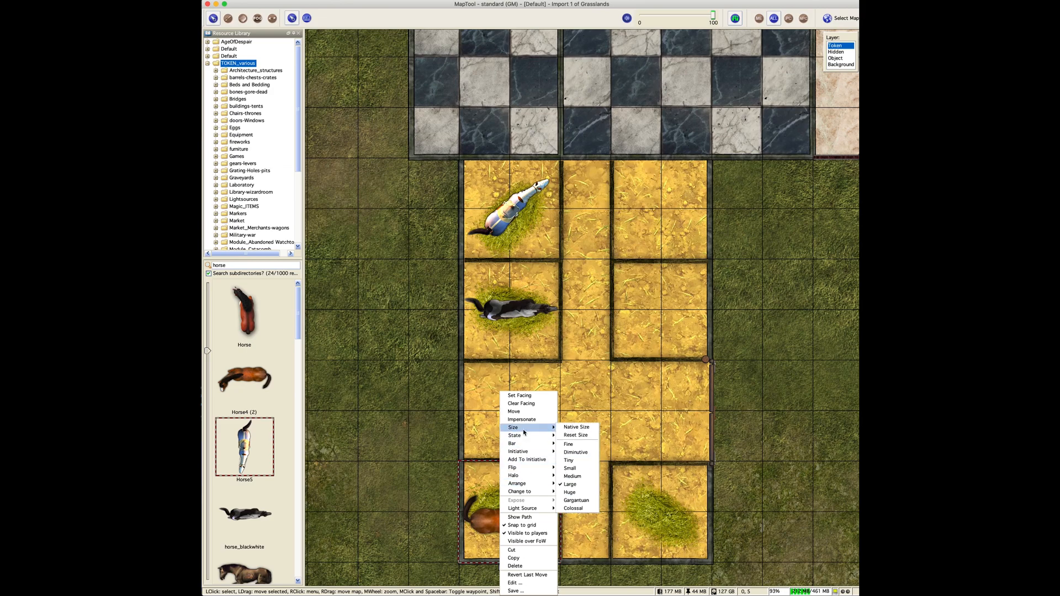
left_click(569, 431)
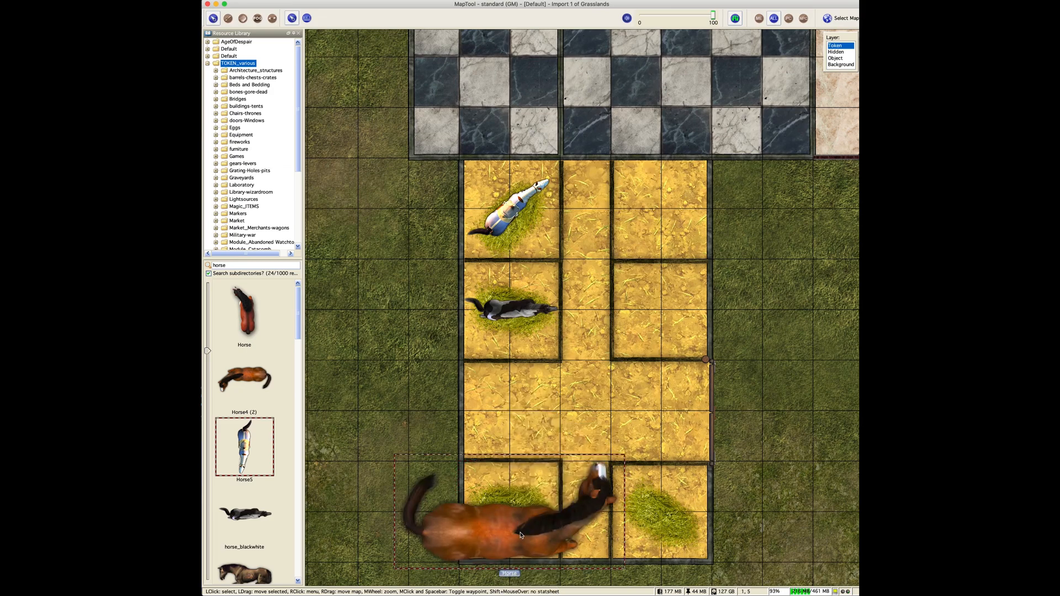
- Set the oversized brown horse's size to Large and try to fit it into the southwest stall
key("Right")
right_click(550, 517)
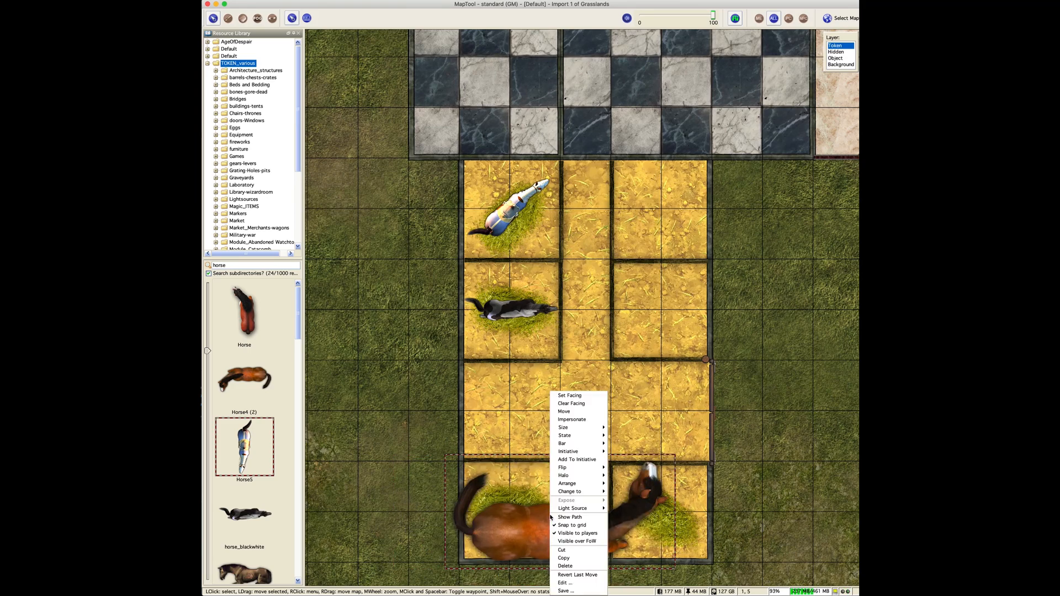
mouse_move(573, 432)
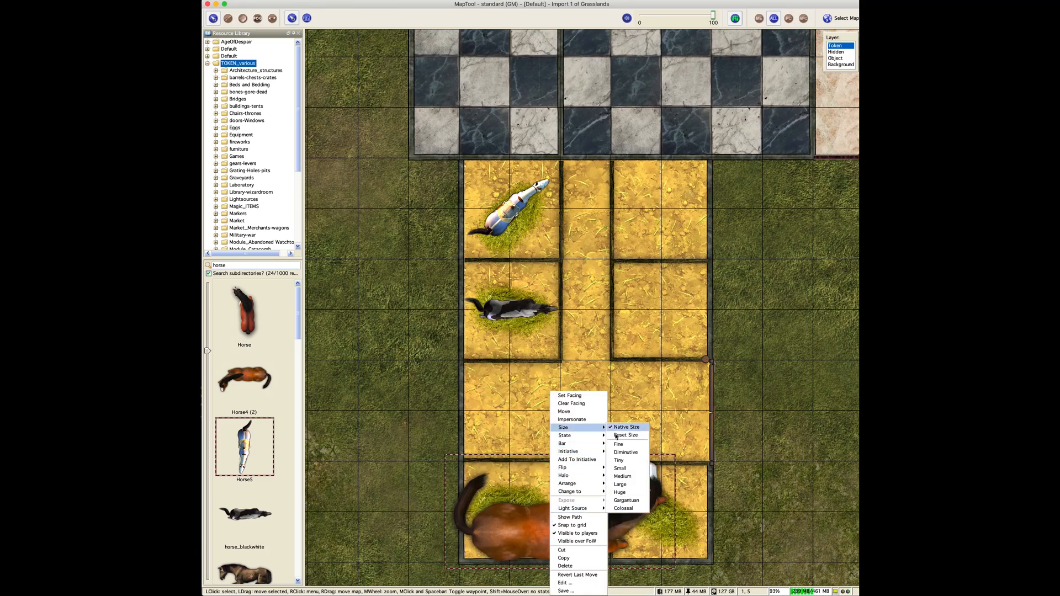
left_click(626, 484)
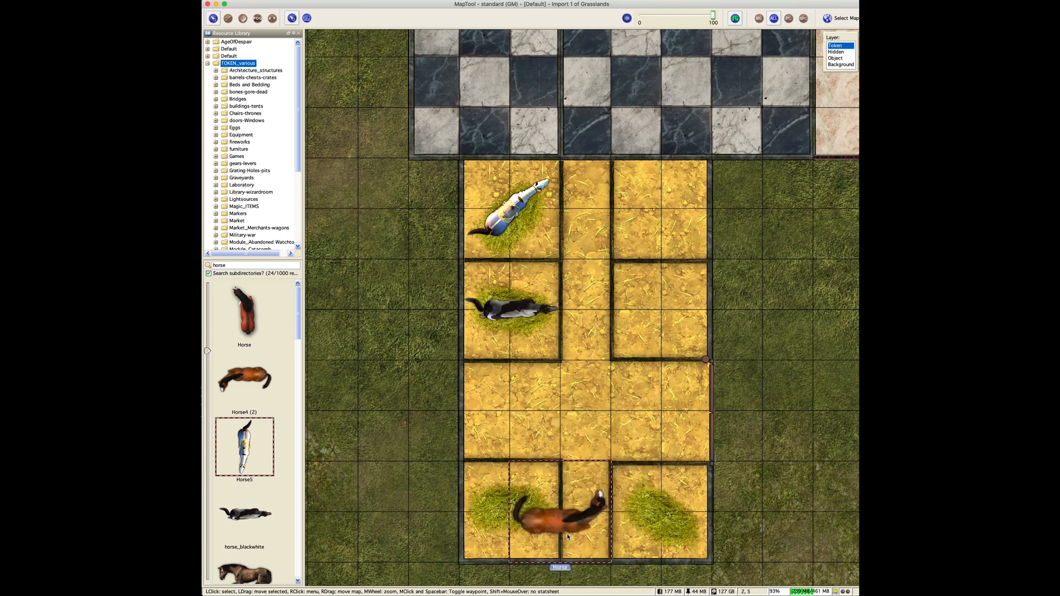
left_click_drag(561, 524, 489, 517)
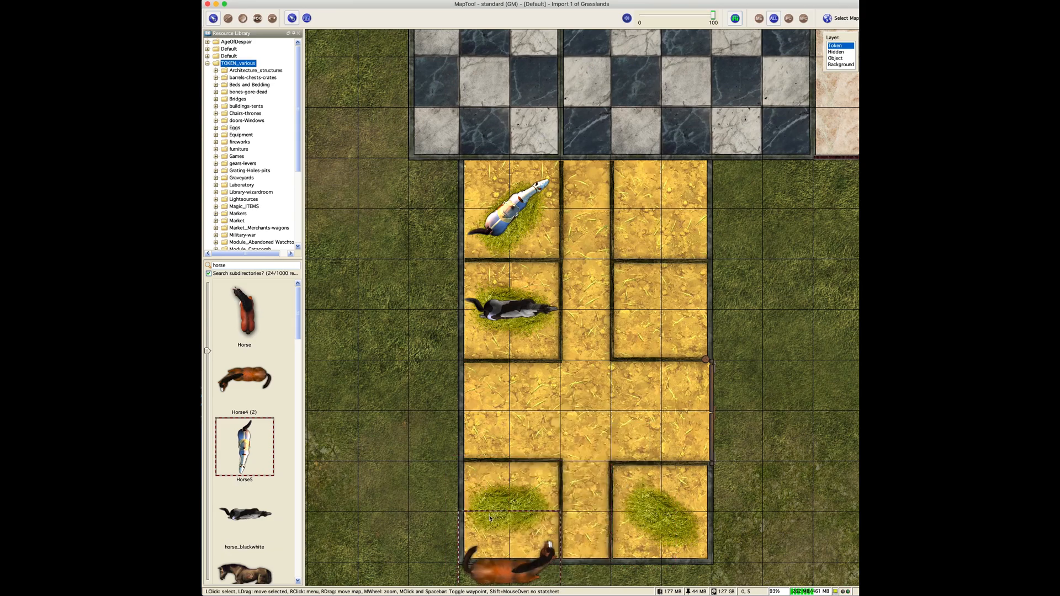
- Delete the brown horse token at the southwest stall
right_click(499, 563)
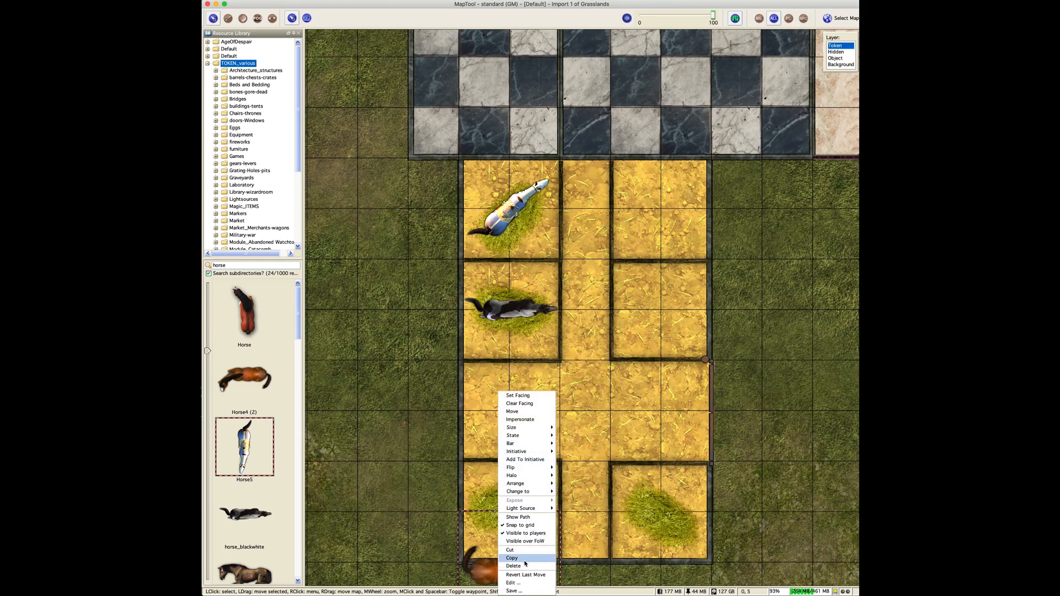
left_click(524, 567)
left_click(481, 318)
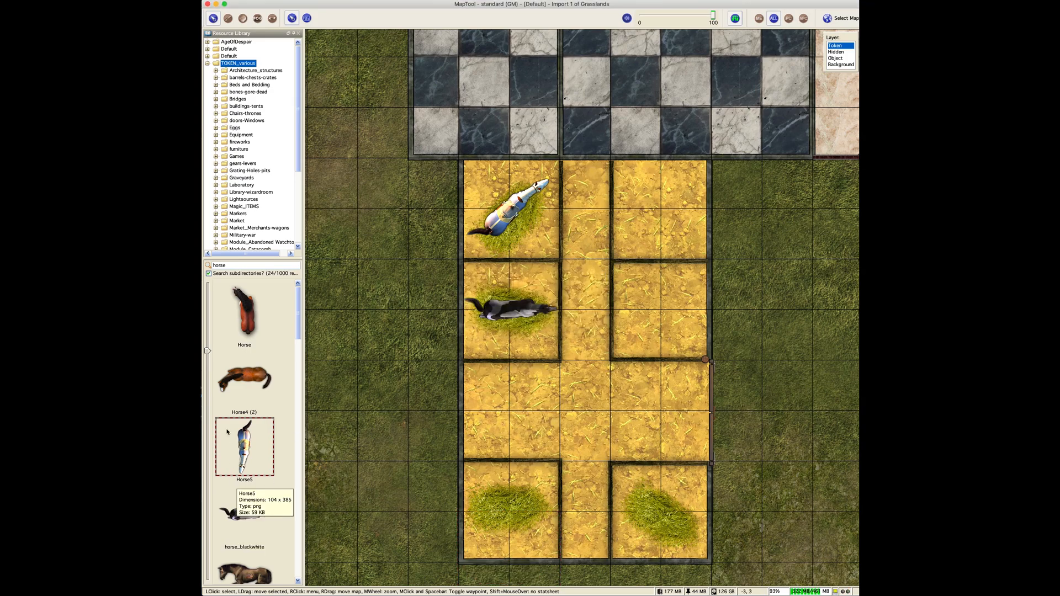
- Add the Horse token from the library to the southwest stall and set its size to Large
left_click_drag(253, 312, 508, 494)
left_click(550, 512)
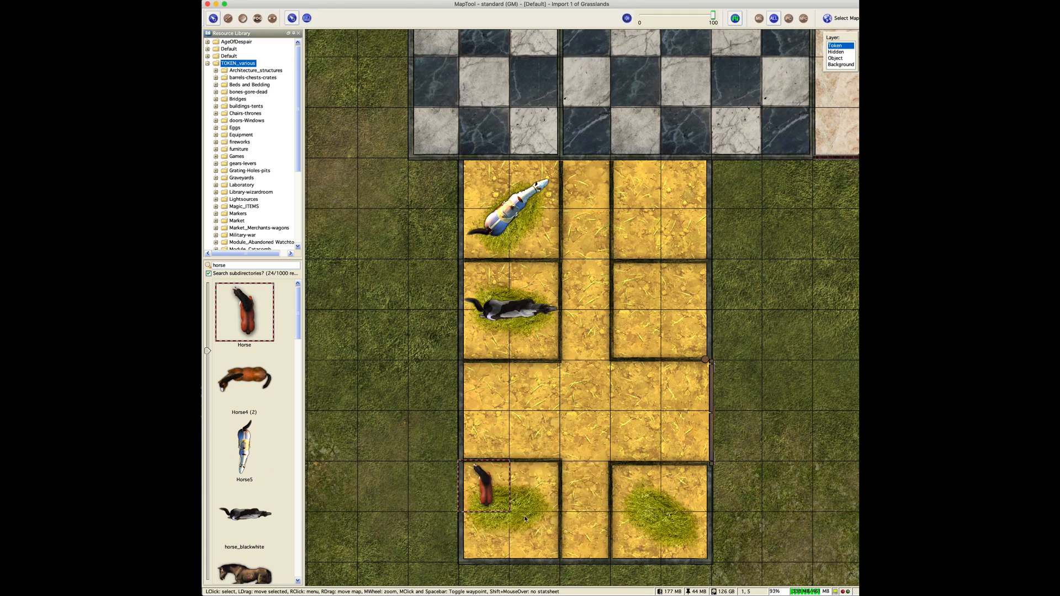
right_click(491, 495)
mouse_move(516, 428)
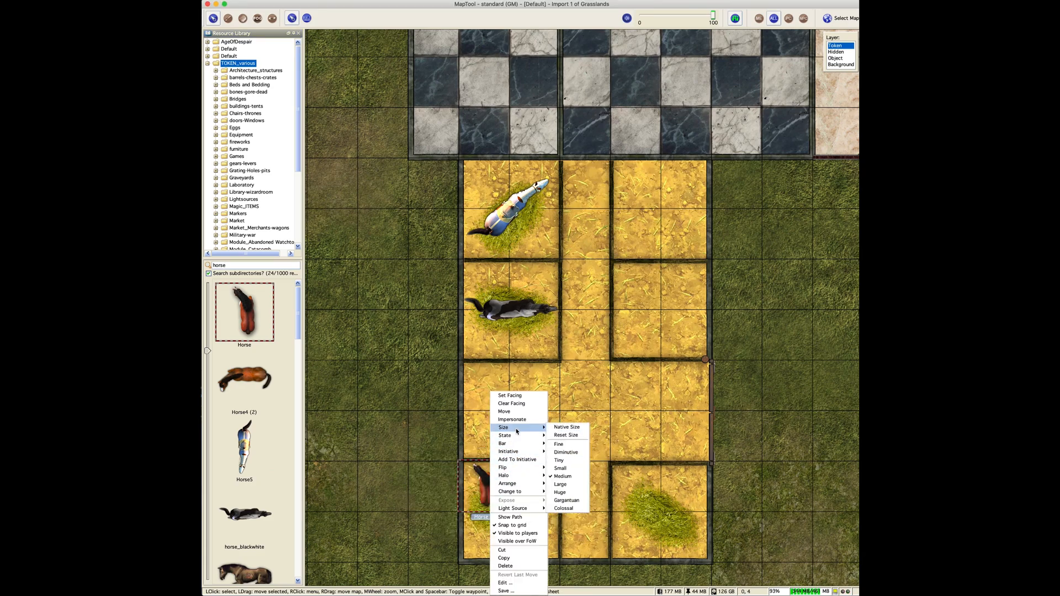
left_click(568, 487)
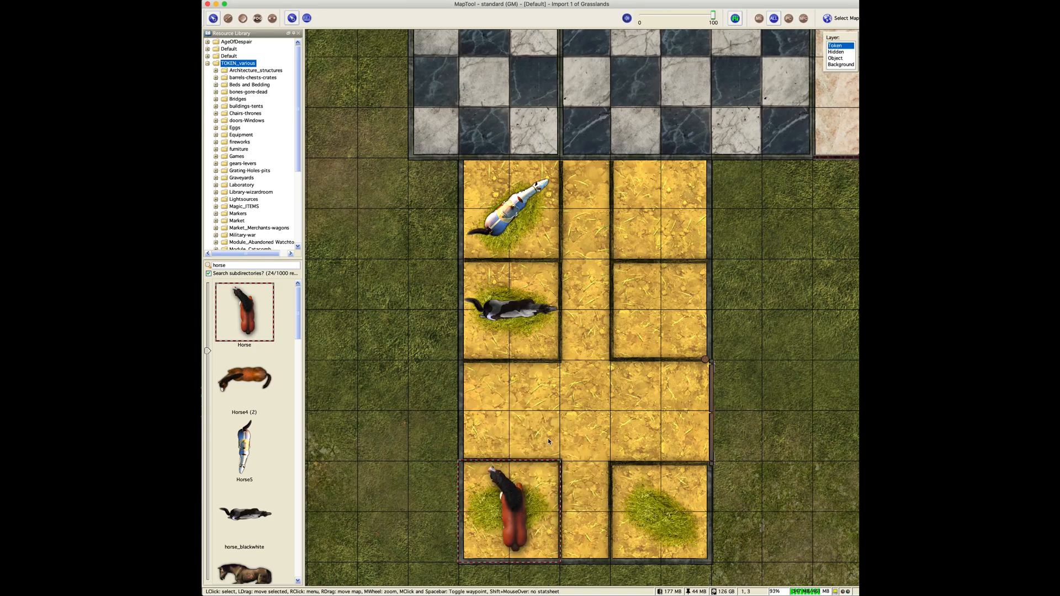
- Adjust the facing of the brown horse in the southwest stall so it points north
scroll(550, 440, "down", 2)
scroll(513, 509, "up", 3)
scroll(514, 507, "down", 4)
left_click(576, 444)
left_click(515, 312)
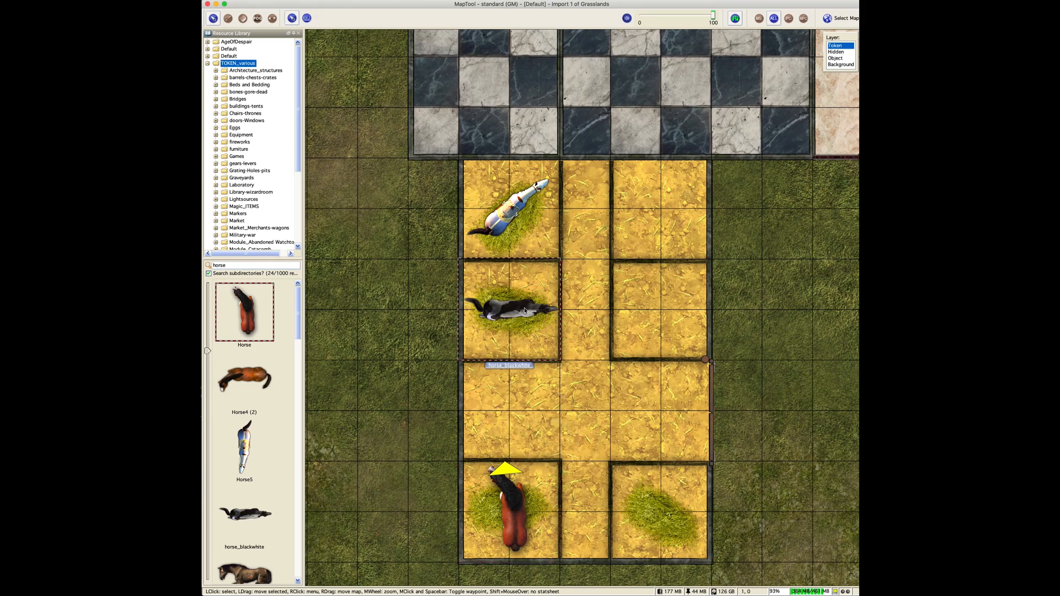
left_click(514, 214)
left_click(579, 324)
- Search the library for stool and place stoolB on the Object layer in the open area below the middle west stall
double_click(252, 266)
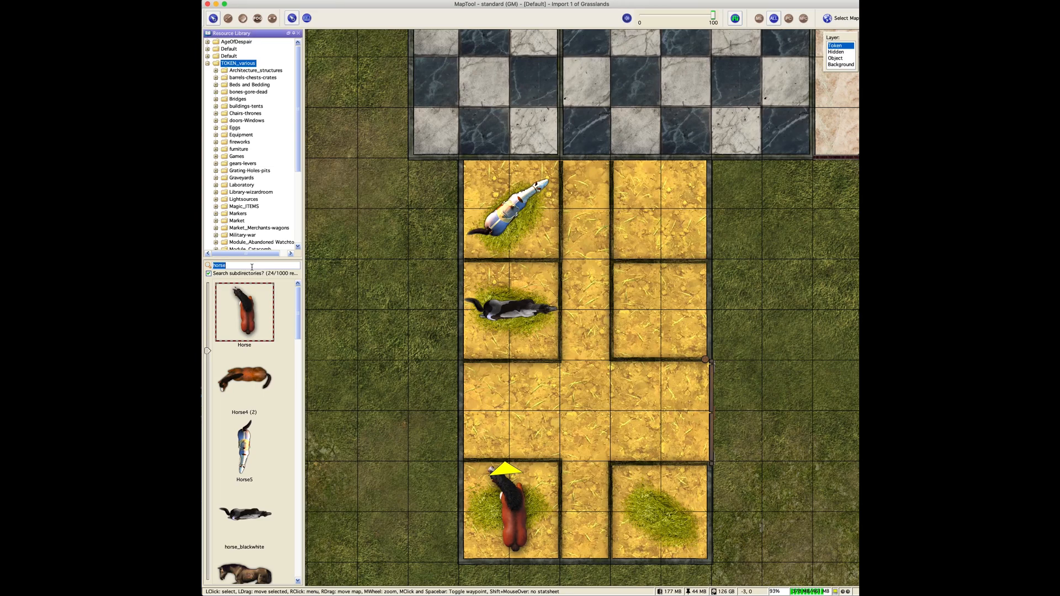
type("stool")
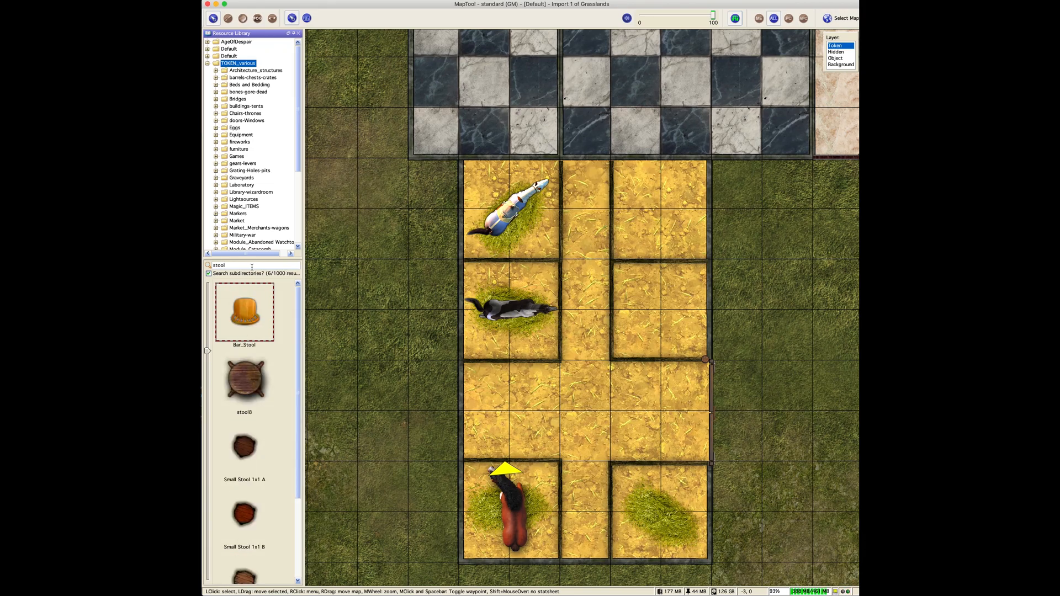
left_click(834, 58)
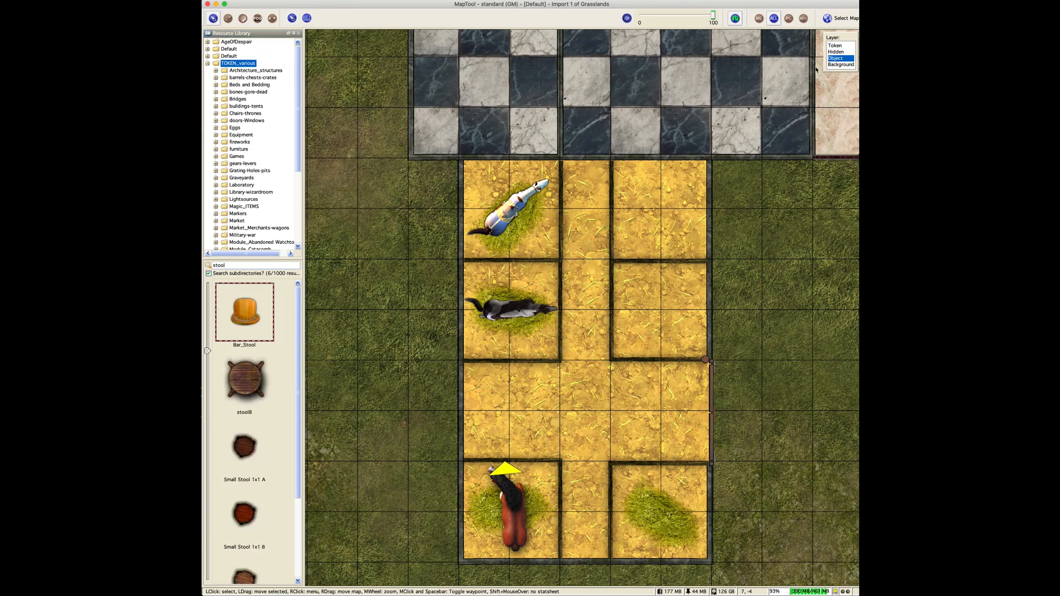
left_click_drag(244, 380, 531, 406)
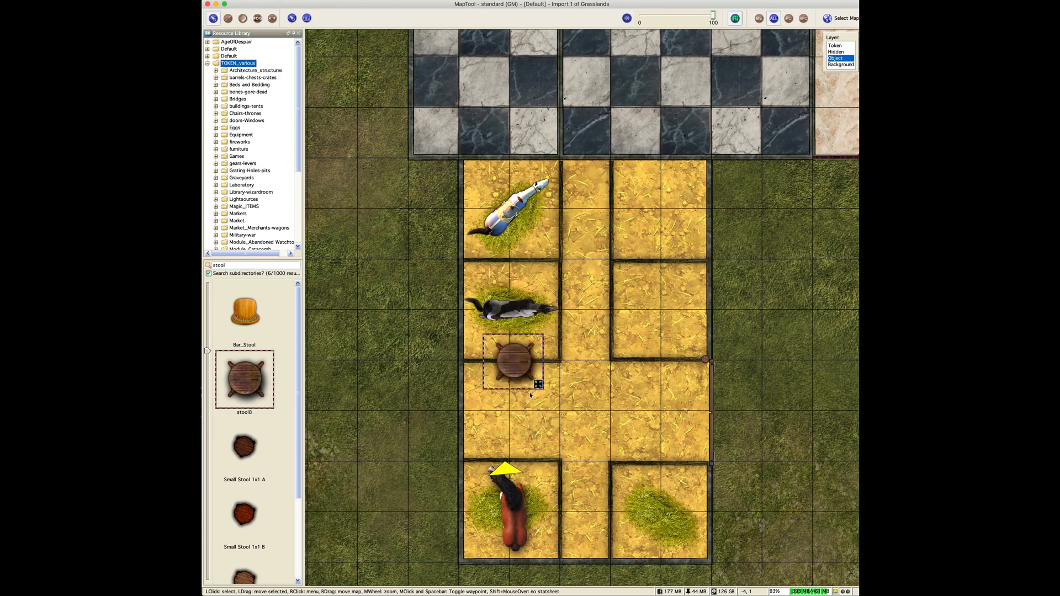
left_click_drag(513, 365, 525, 394)
- Set the stool's size to Medium
right_click(525, 394)
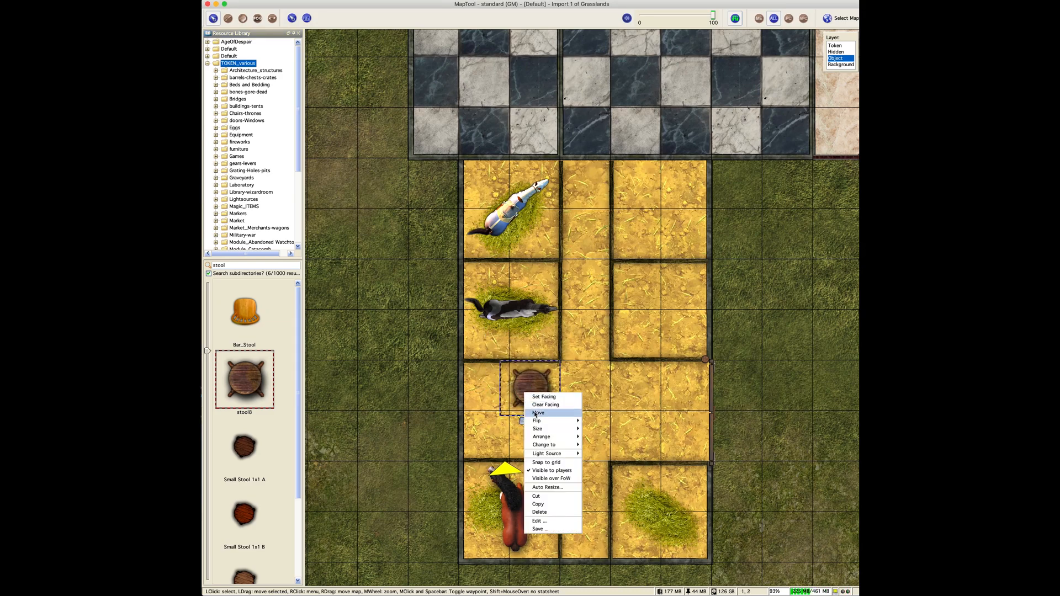
mouse_move(558, 429)
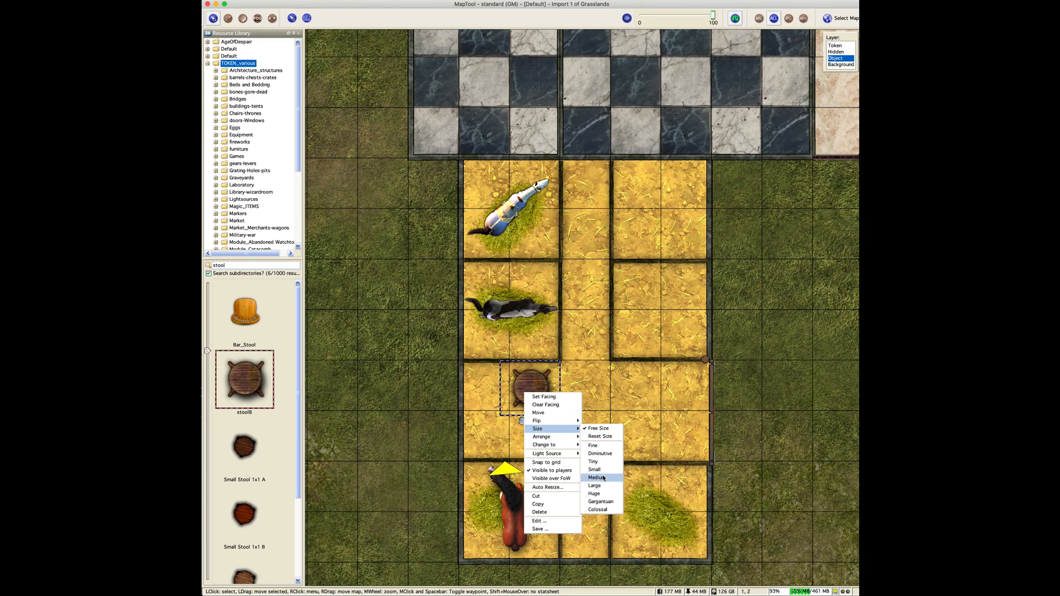
left_click(604, 477)
left_click(530, 392)
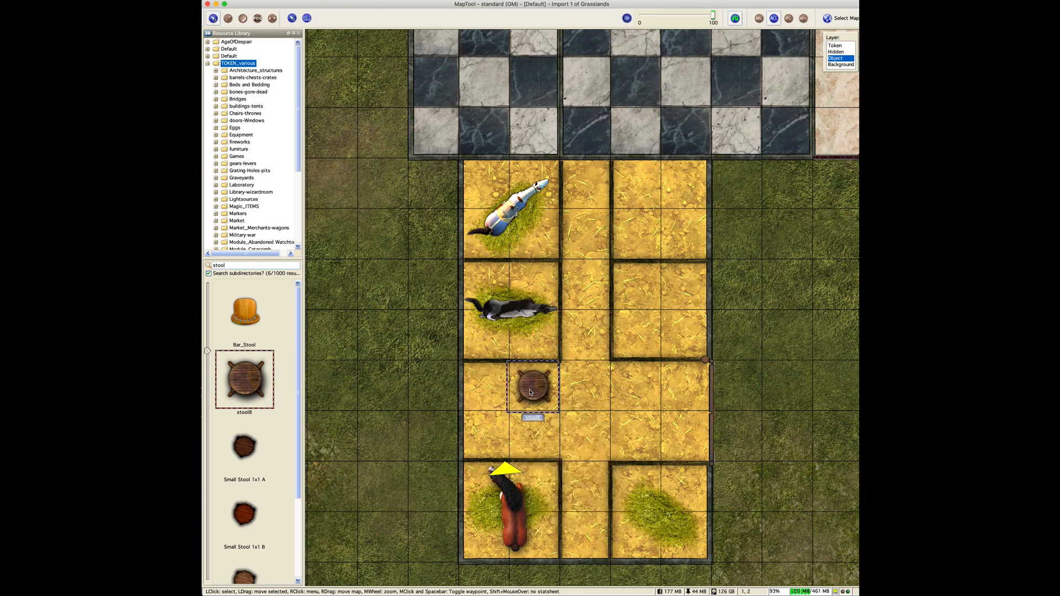
- Search the library for water and place the teal water trough lengthwise north-south in the open area beside the stool
double_click(228, 266)
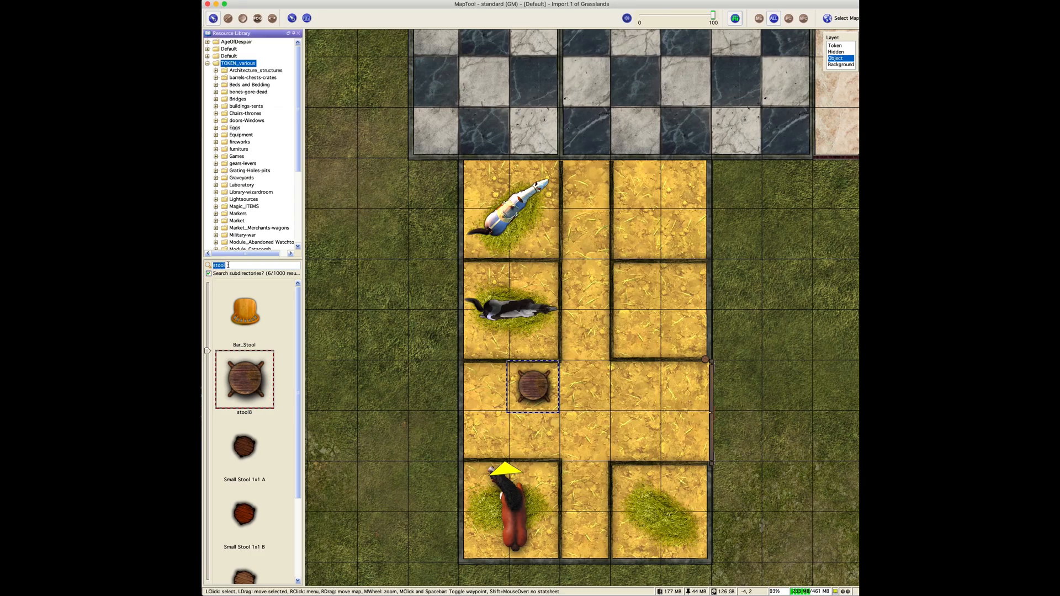
type("water")
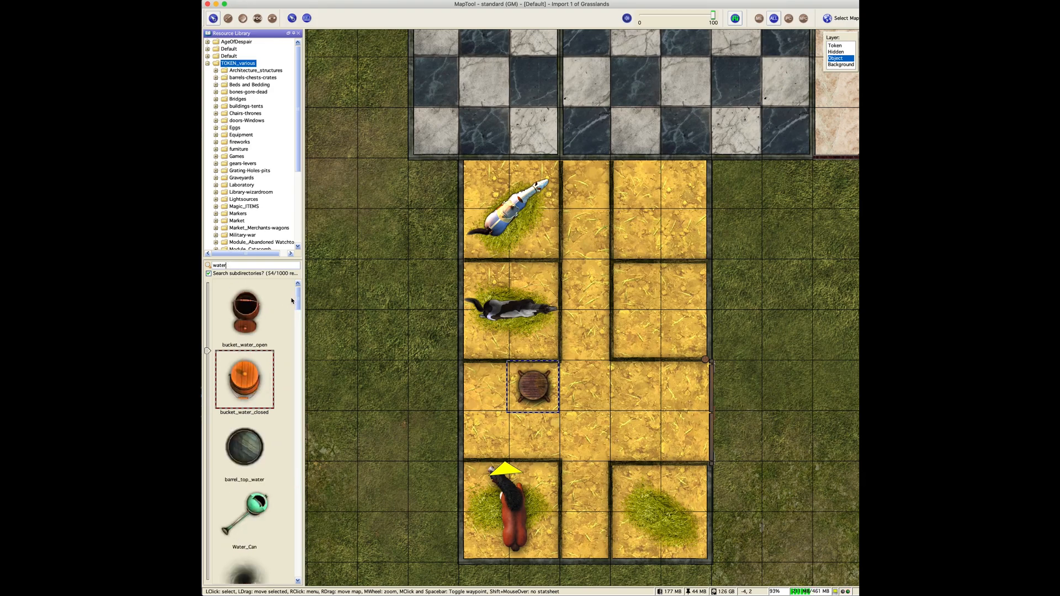
left_click_drag(297, 298, 471, 407)
scroll(479, 408, "down", 1)
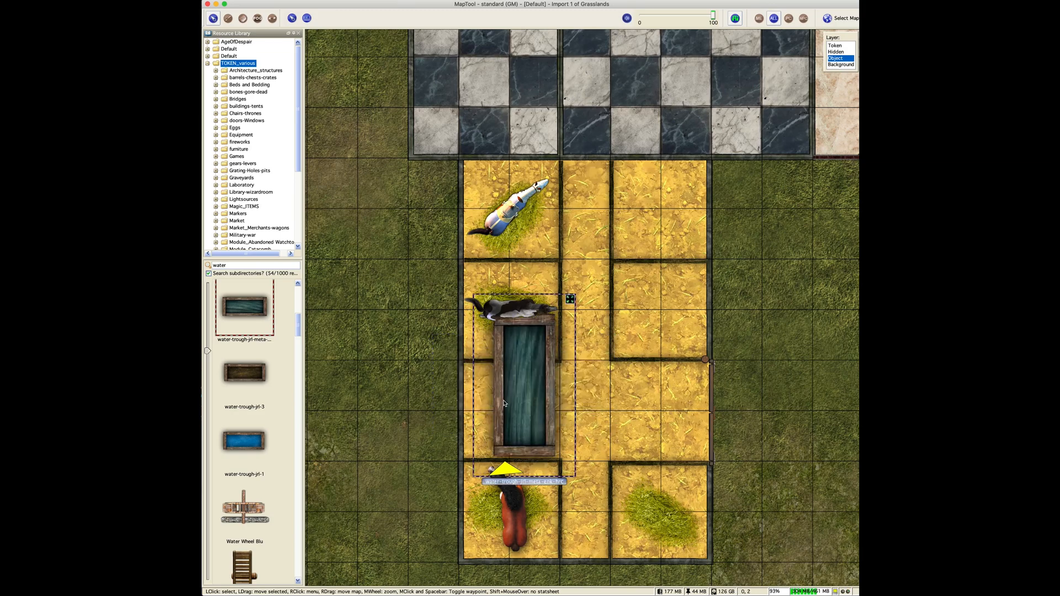
- Set the water trough's size to Large and position it against the west wall beside the stool
left_click_drag(570, 299, 545, 323)
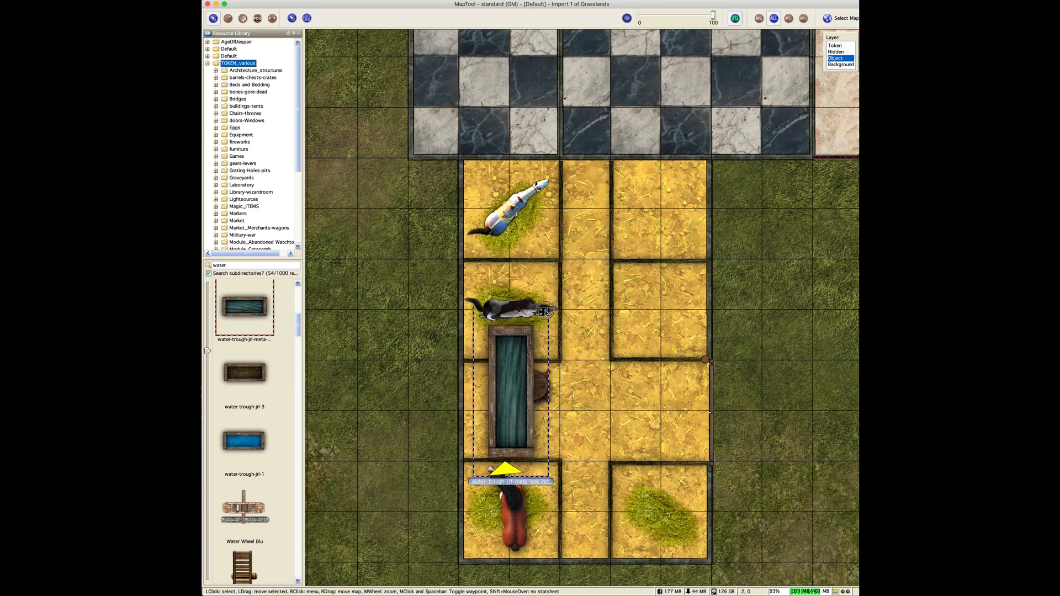
right_click(509, 395)
mouse_move(544, 430)
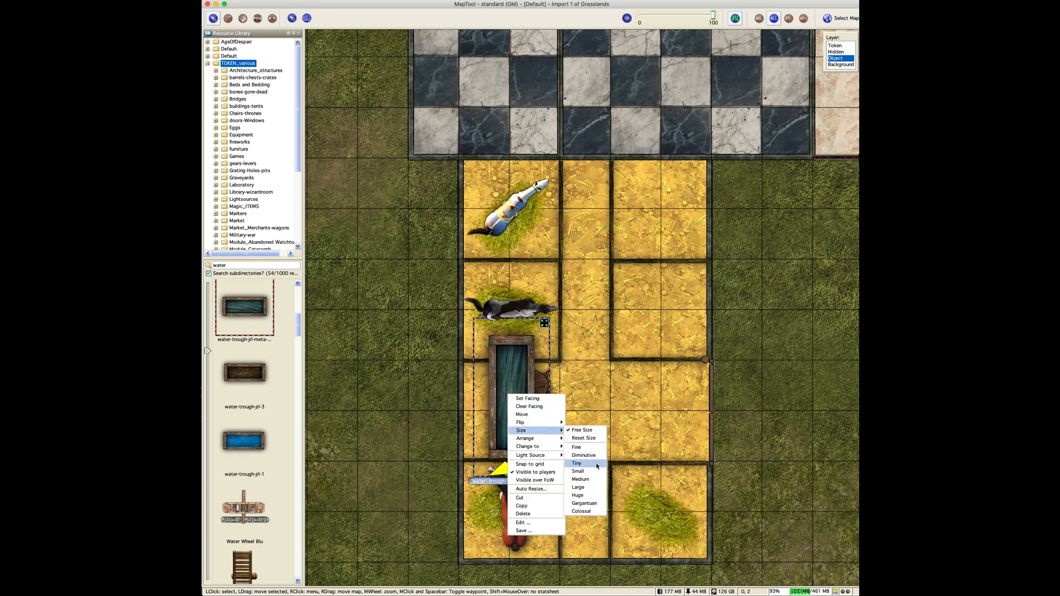
left_click(593, 490)
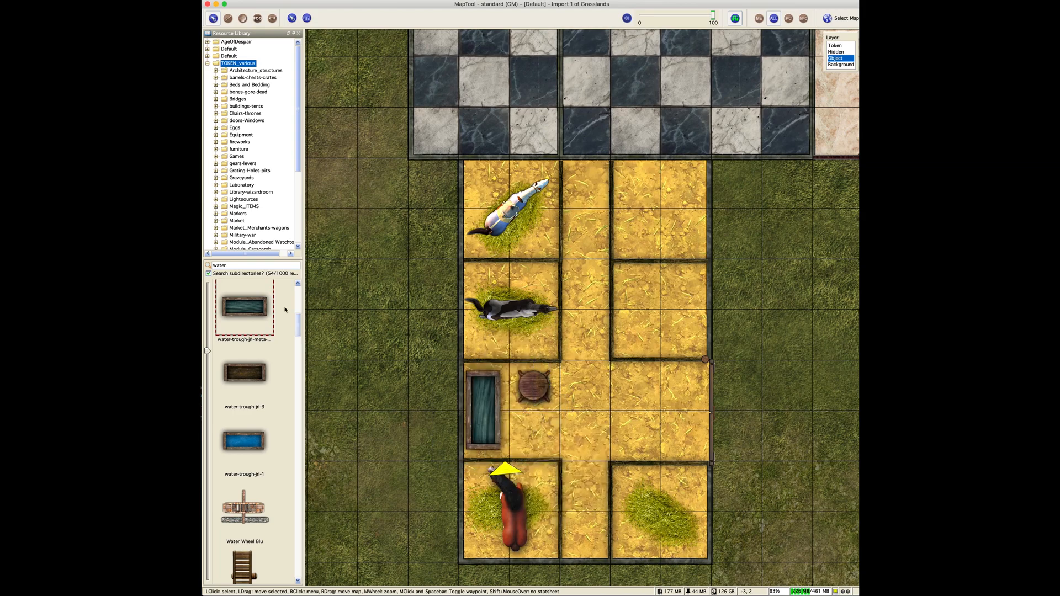
- Search the library for hammer and place the Hammer object on the stool
double_click(220, 265)
type("hammer")
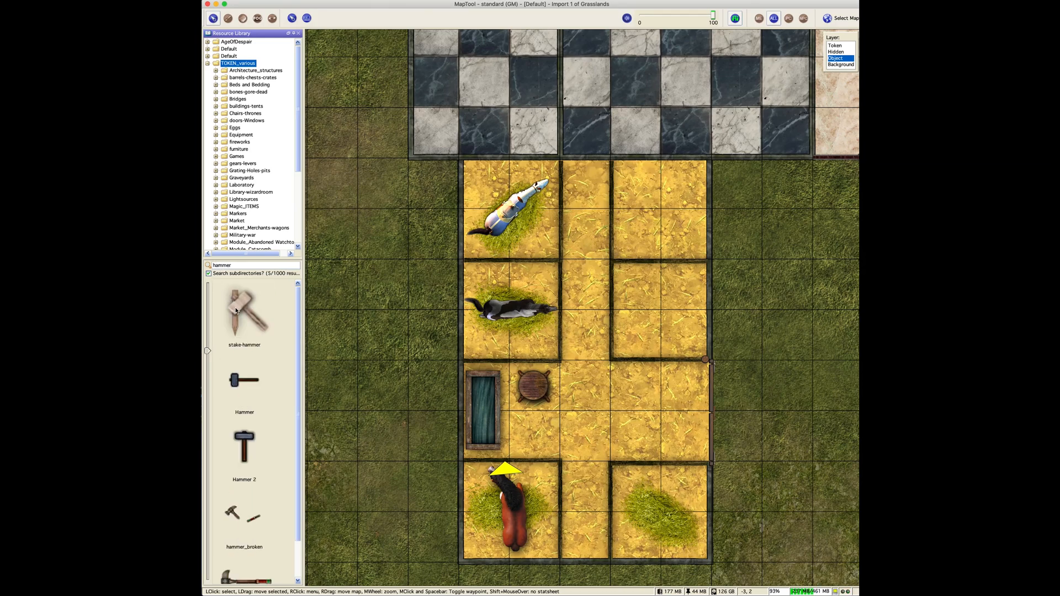
scroll(241, 427, "down", 1)
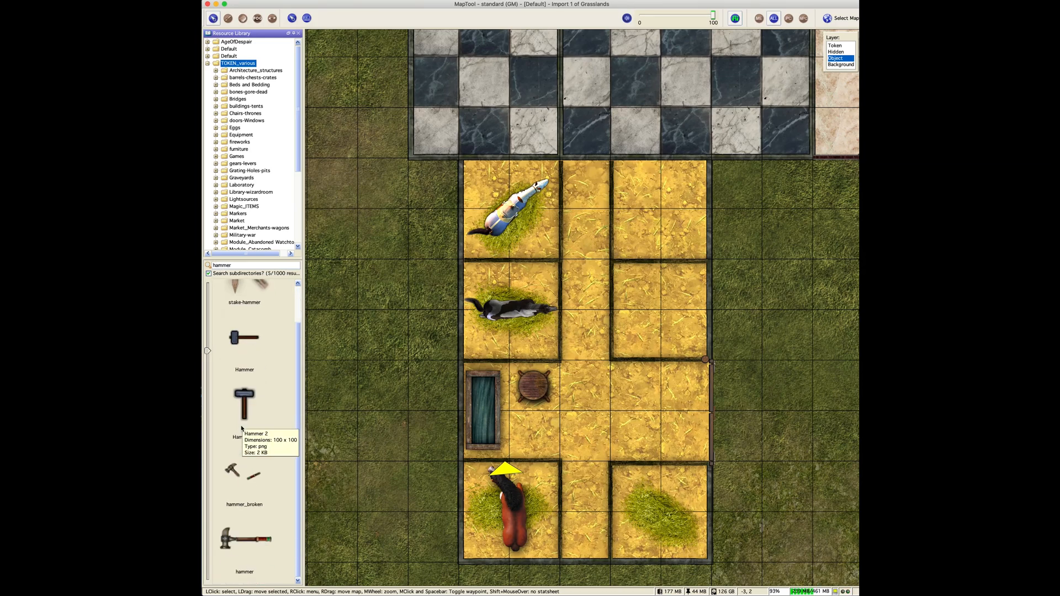
scroll(236, 403, "up", 1)
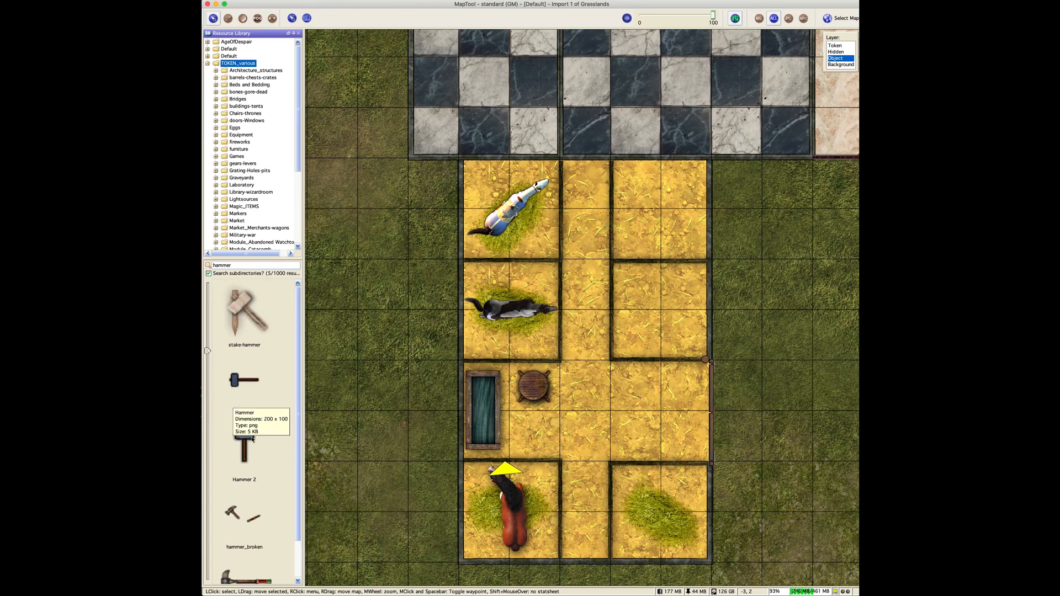
left_click_drag(234, 382, 328, 386)
mouse_move(521, 393)
left_mouse_down()
mouse_move(500, 356)
mouse_move(521, 359)
mouse_move(532, 387)
left_mouse_up()
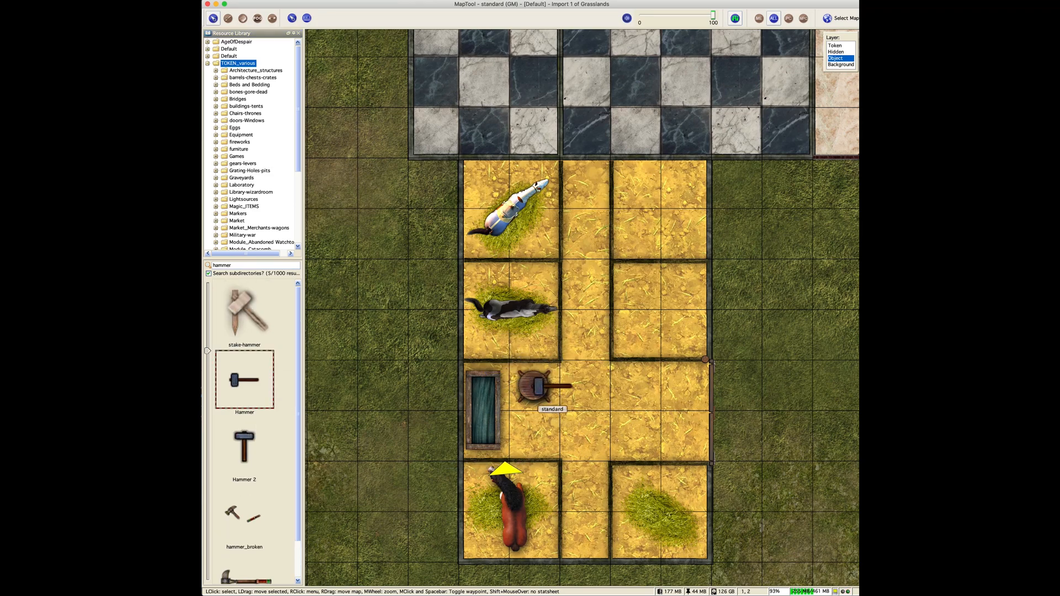
left_click(534, 386)
- Set the hammer's size to Tiny
right_click(540, 388)
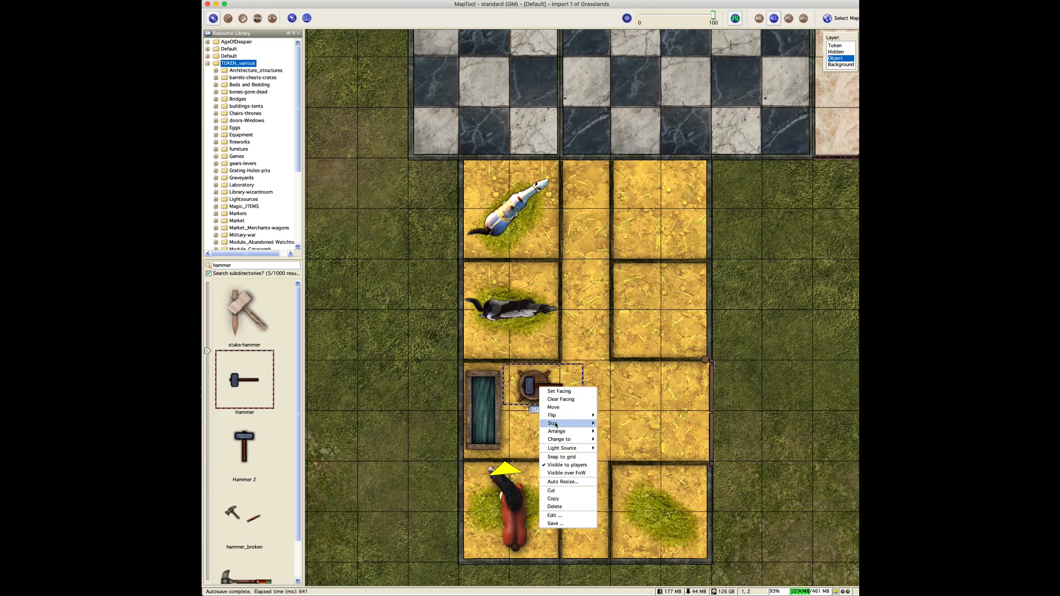
mouse_move(554, 423)
left_click(609, 456)
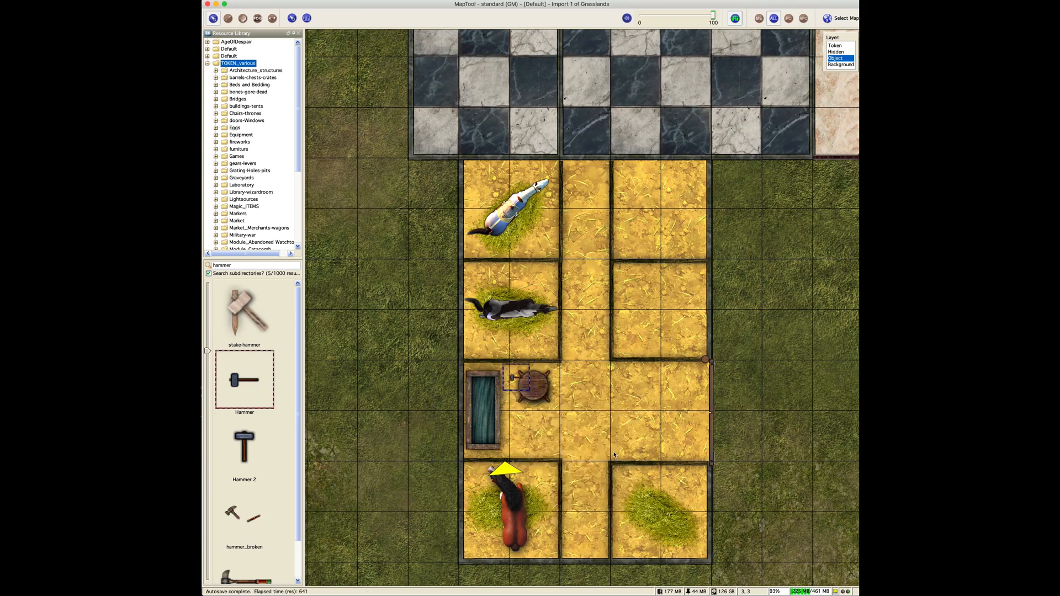
- Set the hammer's size to Small and center it on the stool
right_click(533, 388)
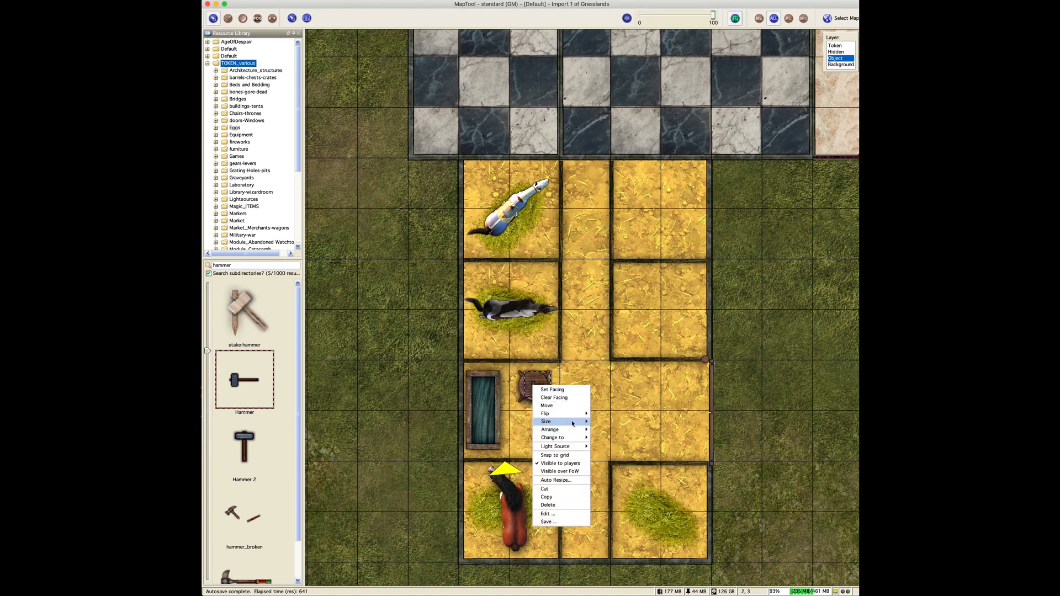
mouse_move(575, 430)
left_click(608, 460)
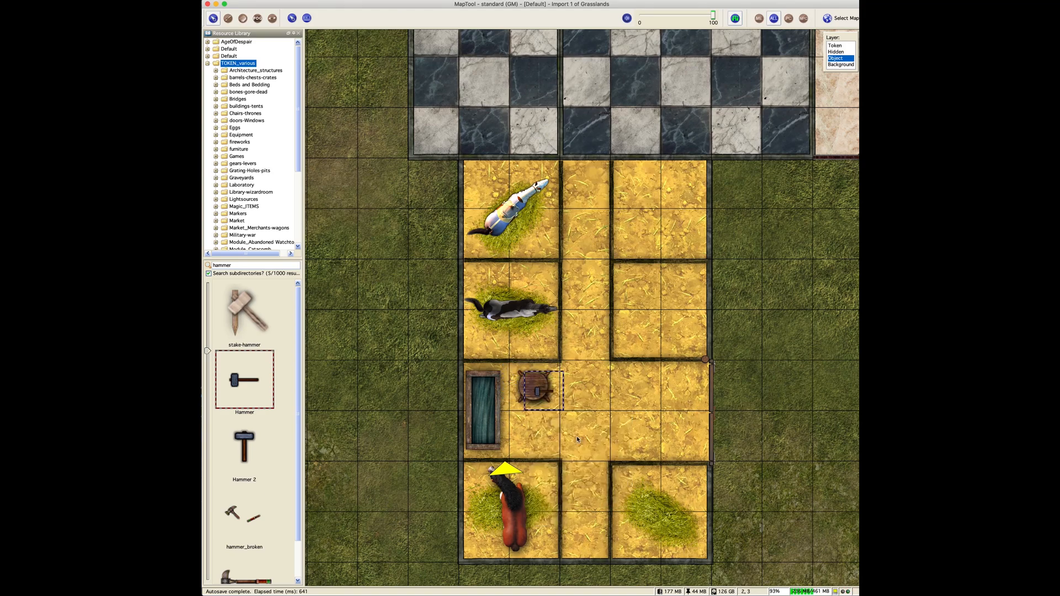
left_click_drag(542, 393, 534, 388)
left_click(533, 389)
left_click(535, 389)
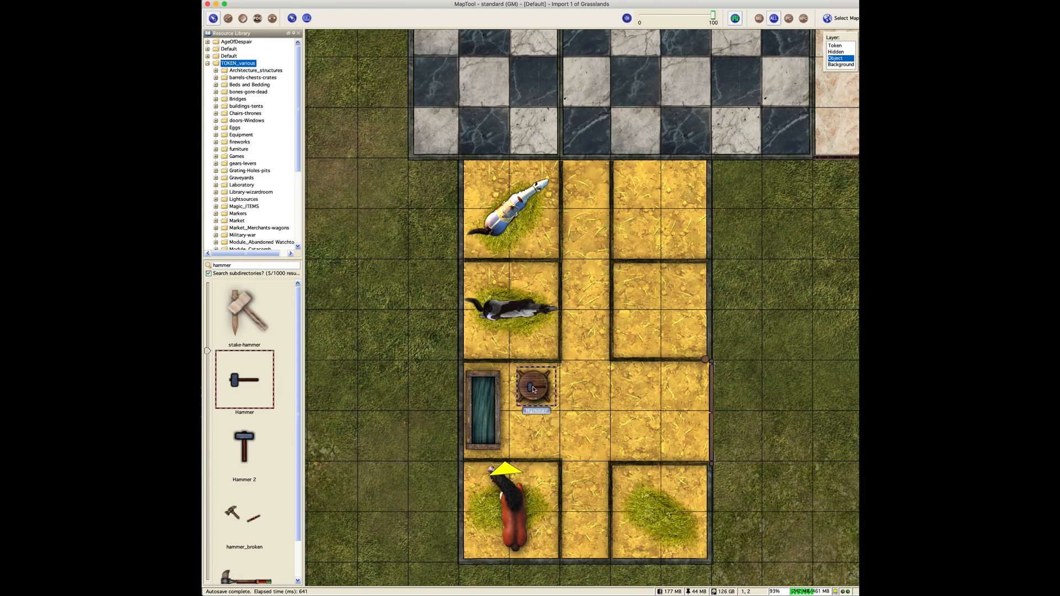
- Rotate the hammer slightly and shift it toward the east side of the stool
scroll(533, 390, "up", 4)
left_click_drag(533, 390, 543, 392)
left_click(579, 416)
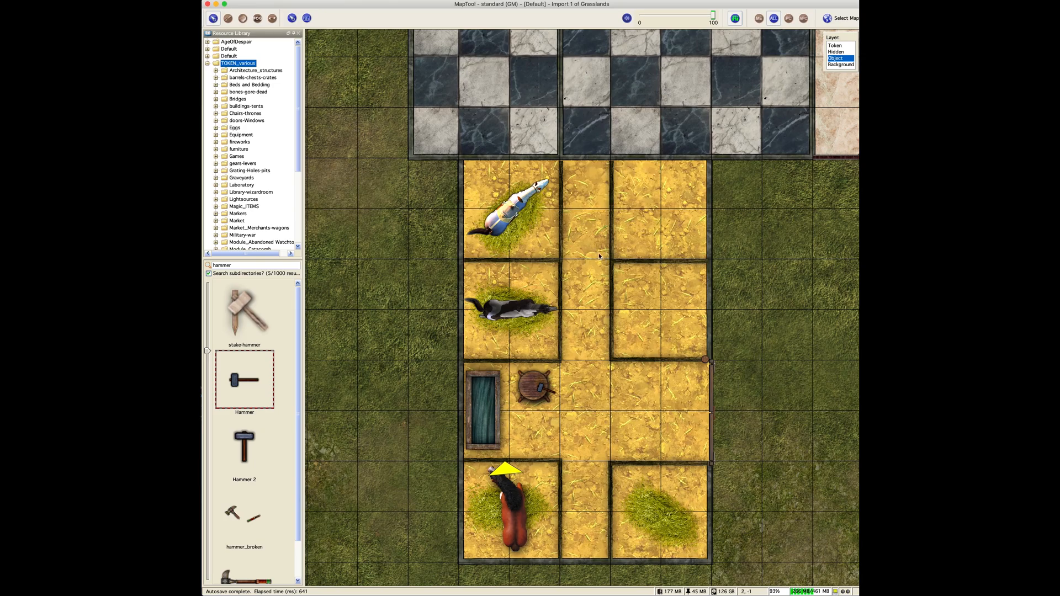
left_click_drag(600, 269, 634, 543)
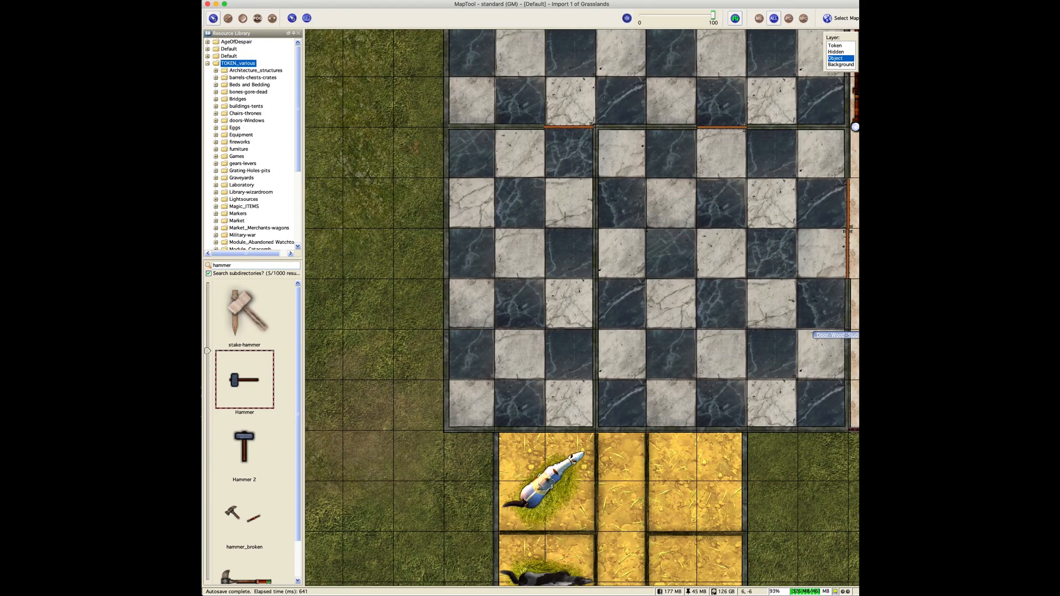
left_click_drag(629, 260, 516, 375)
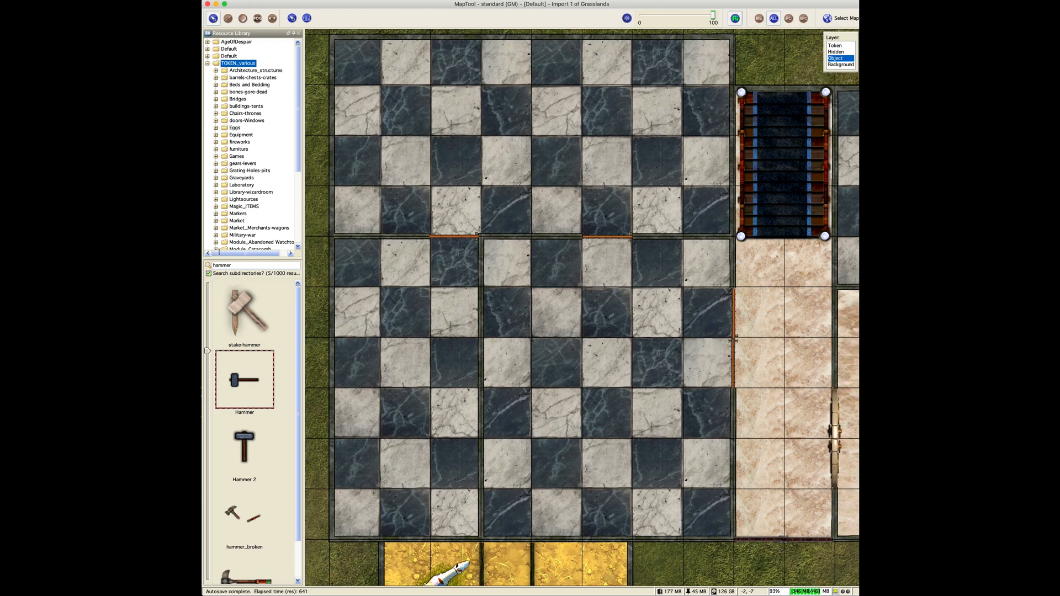
- Open the barrels-chests-crates library folder and clear the hammer search to browse its full contents
left_click(243, 78)
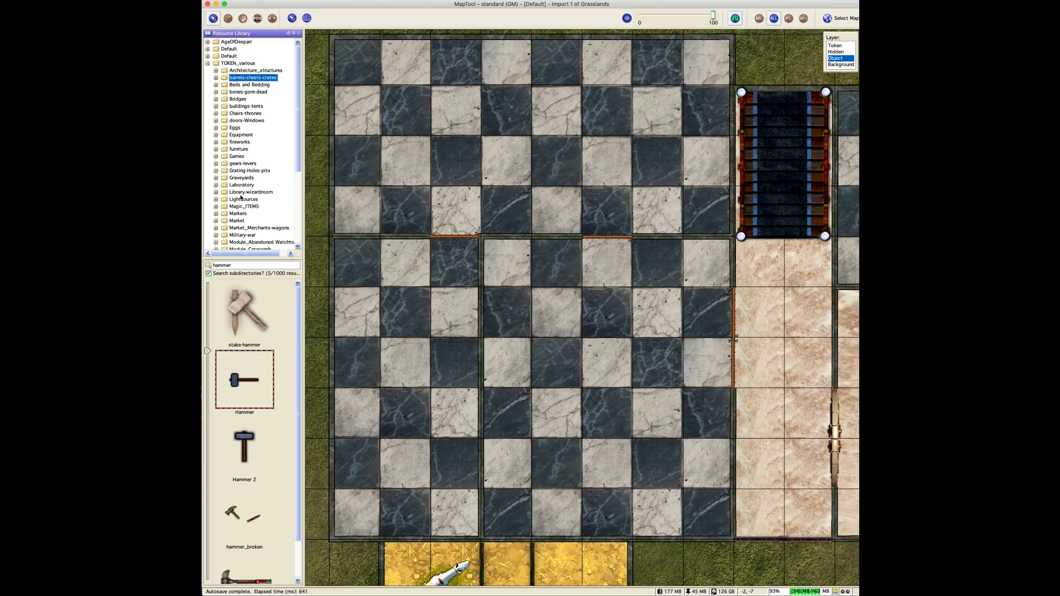
double_click(224, 267)
key("BackSpace")
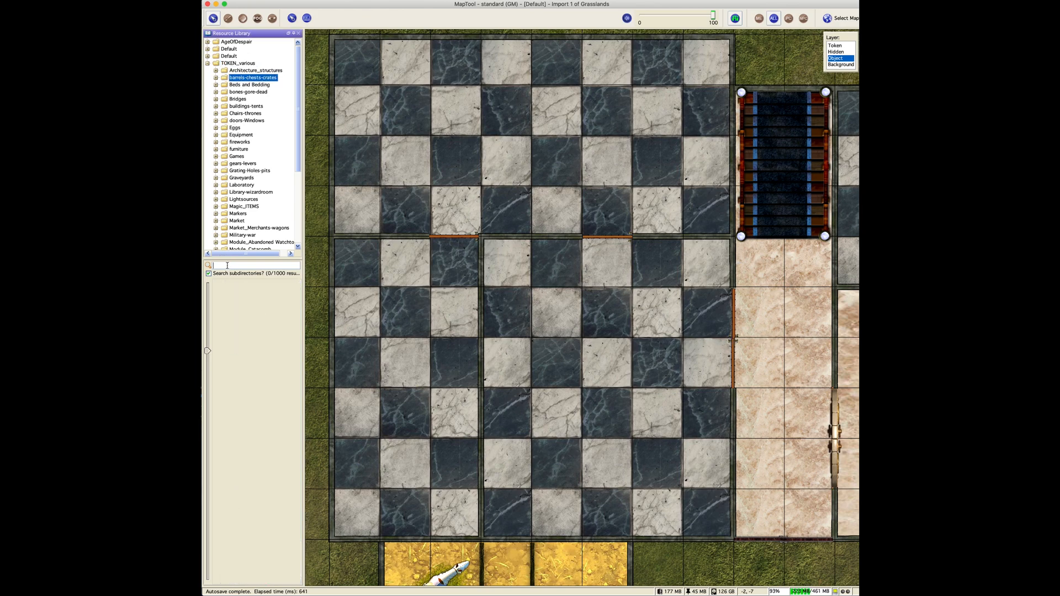
scroll(270, 428, "down", 15)
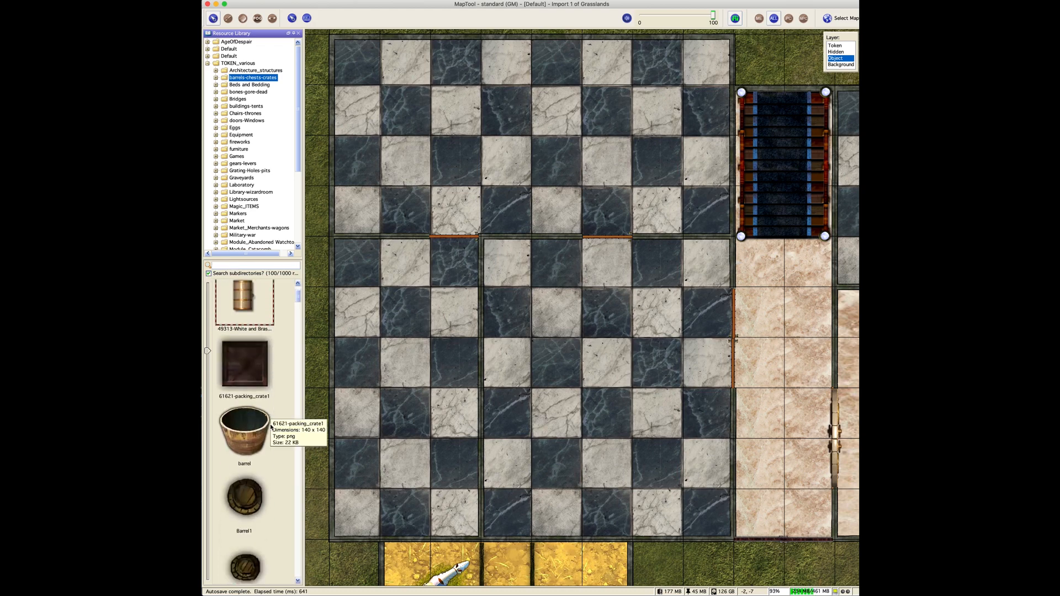
scroll(272, 431, "down", 4)
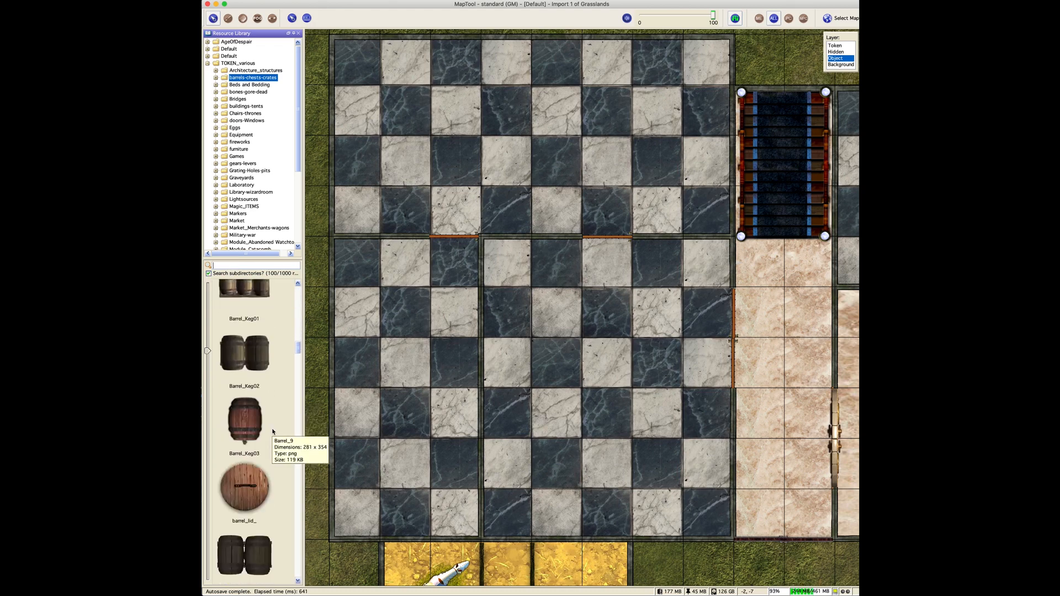
scroll(273, 431, "down", 8)
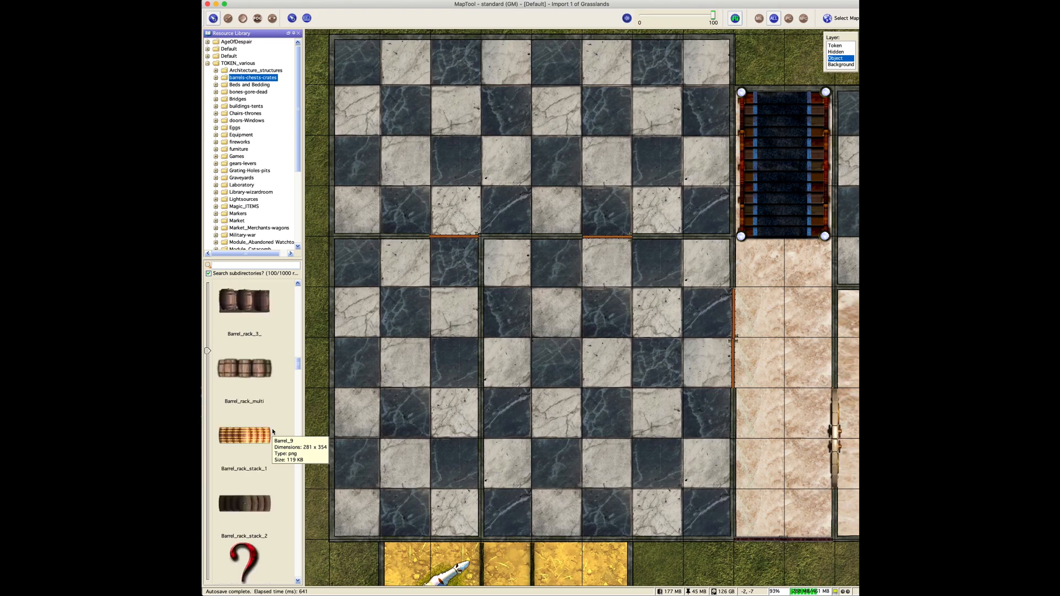
scroll(272, 431, "down", 2)
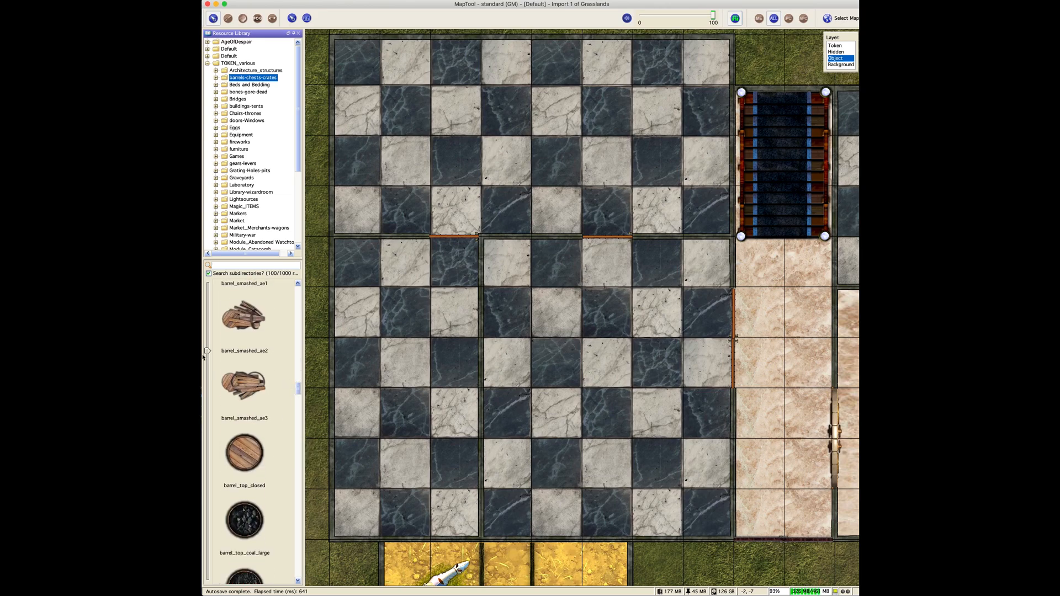
- Shrink the library thumbnails and place the wooden crate_gt crate against the east wall of the southwest marble-floored room
left_click_drag(206, 352, 208, 315)
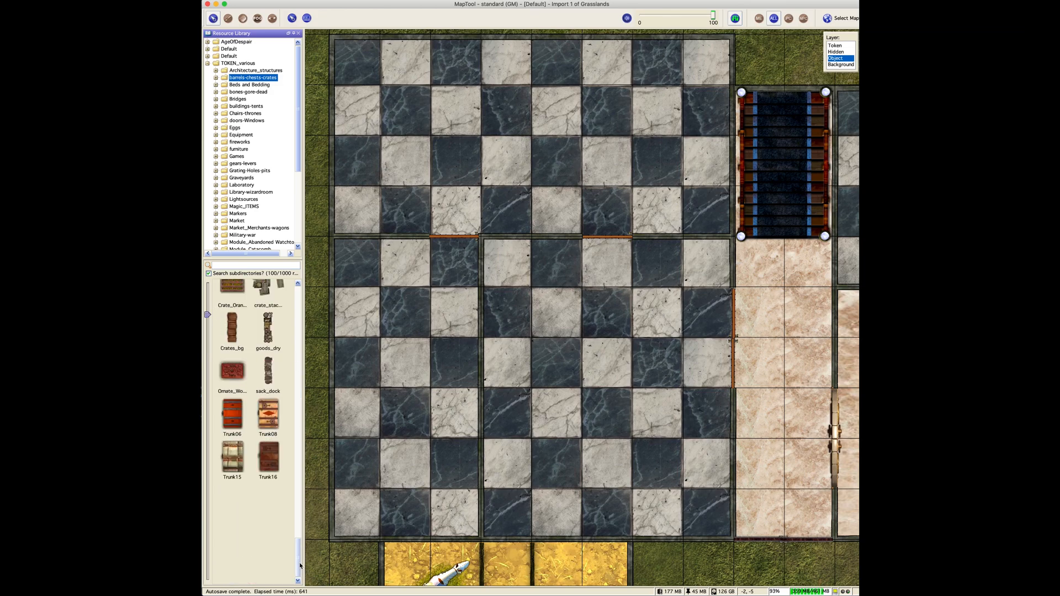
left_click_drag(300, 565, 299, 556)
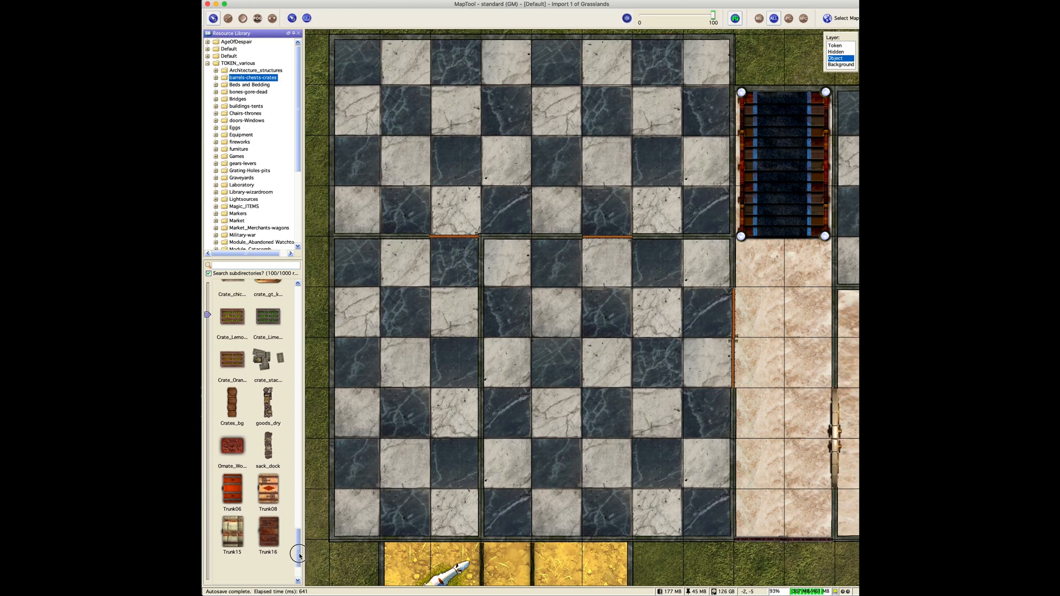
left_click_drag(300, 556, 463, 421)
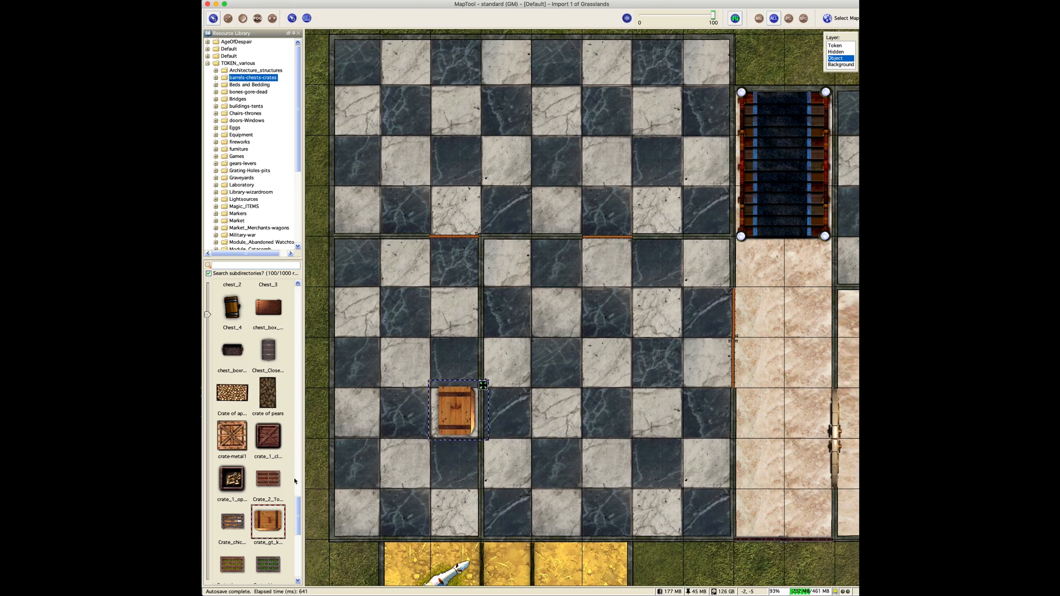
- Place the orange closed water bucket in the southwest corner square of the northern marble-floored room
left_click_drag(299, 506, 303, 439)
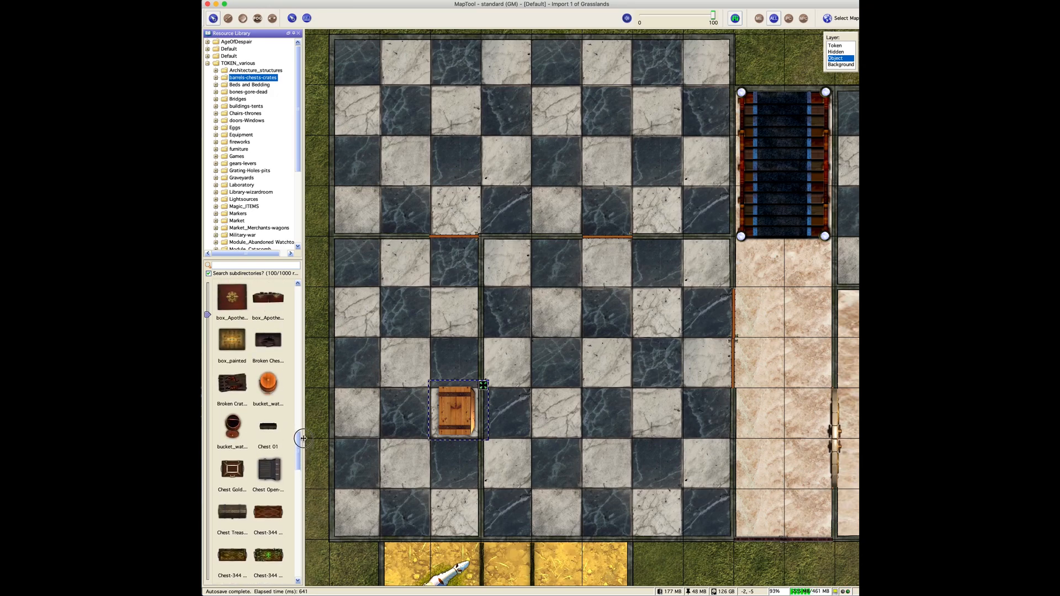
left_click_drag(274, 397, 356, 208)
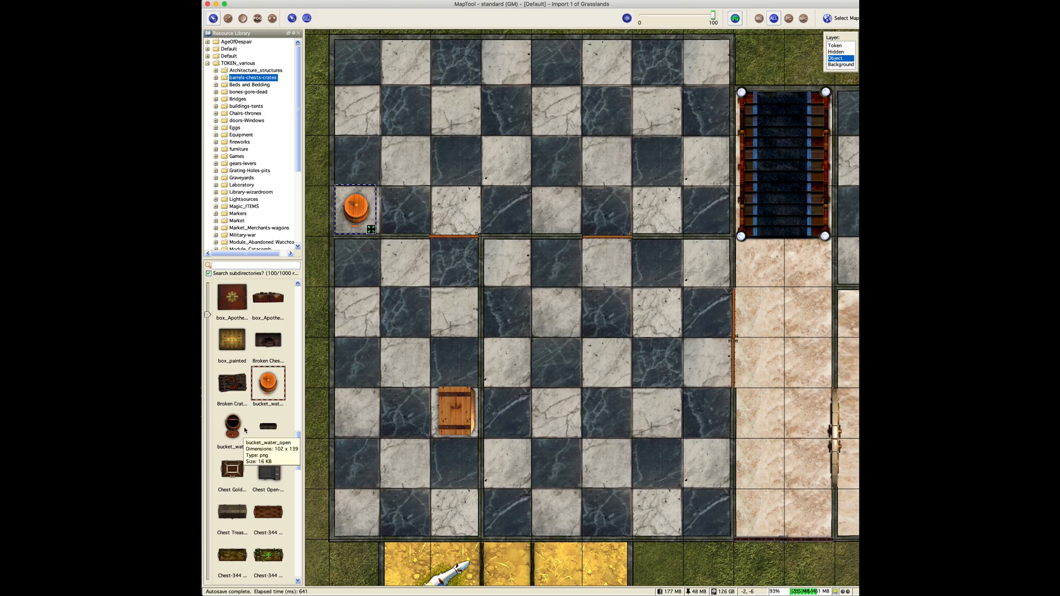
- Look through the folder's box and barrel images for further storage props
scroll(259, 359, "up", 5)
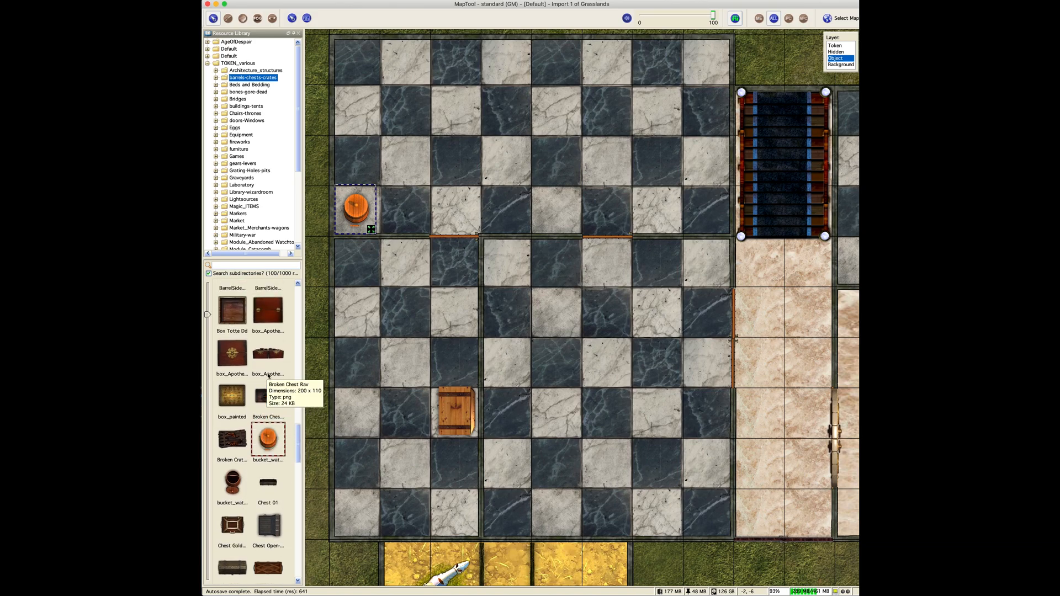
scroll(268, 376, "up", 2)
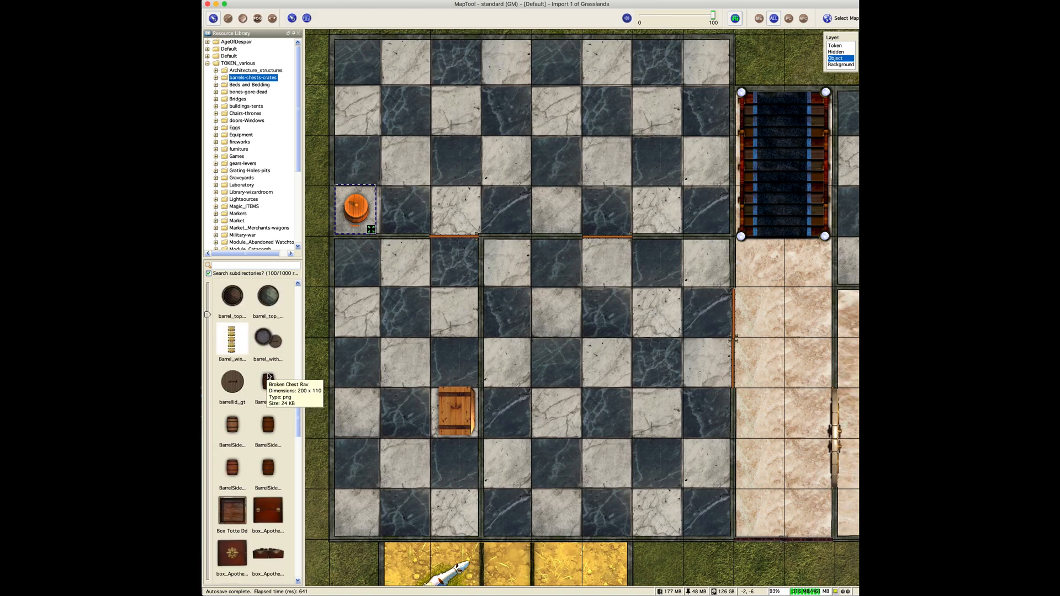
scroll(268, 376, "up", 4)
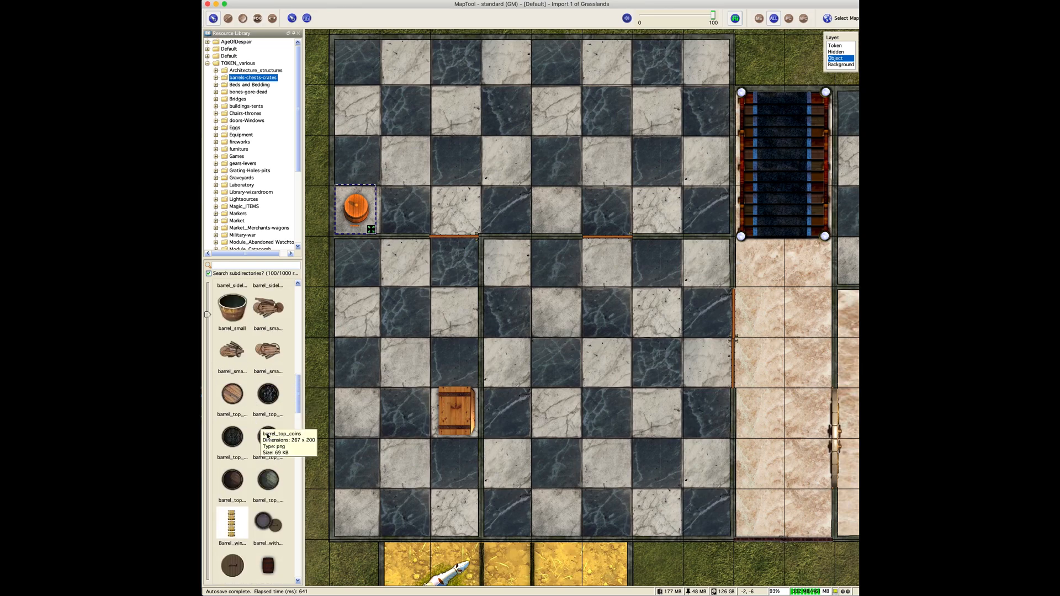
scroll(256, 436, "up", 2)
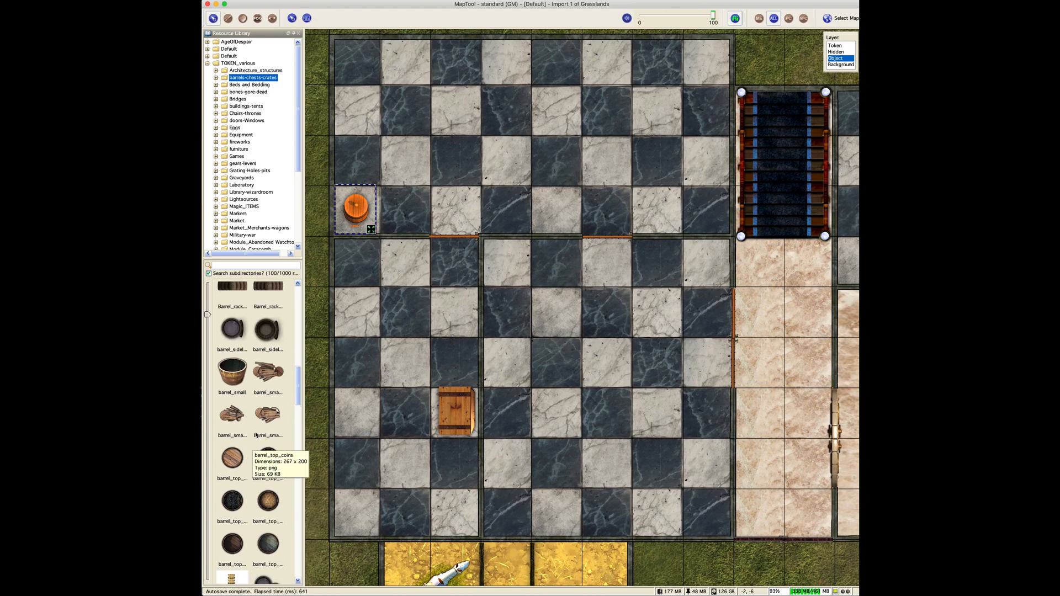
scroll(255, 436, "up", 2)
scroll(256, 436, "up", 5)
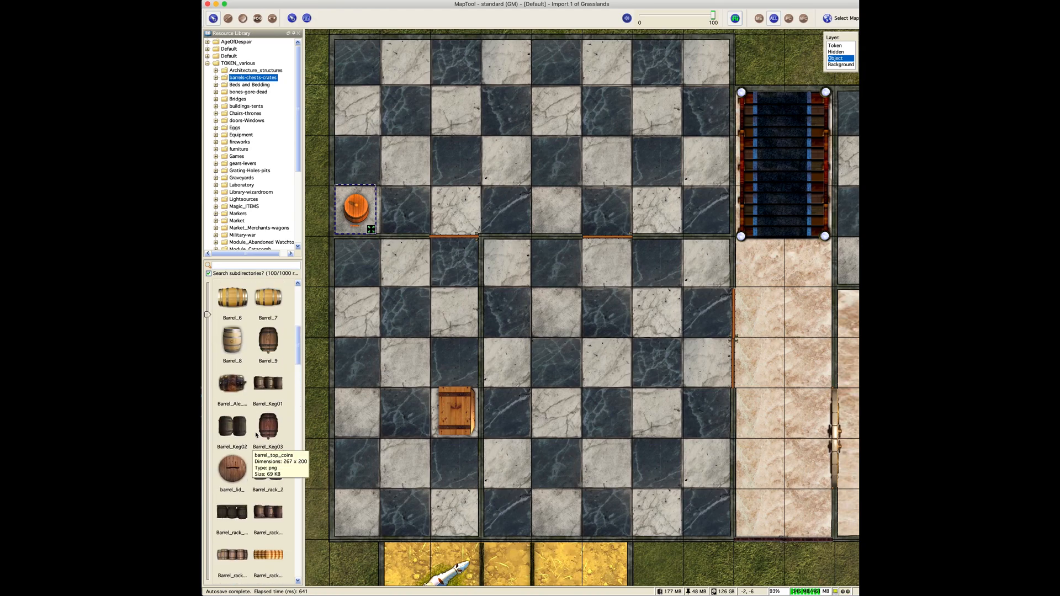
scroll(270, 415, "up", 6)
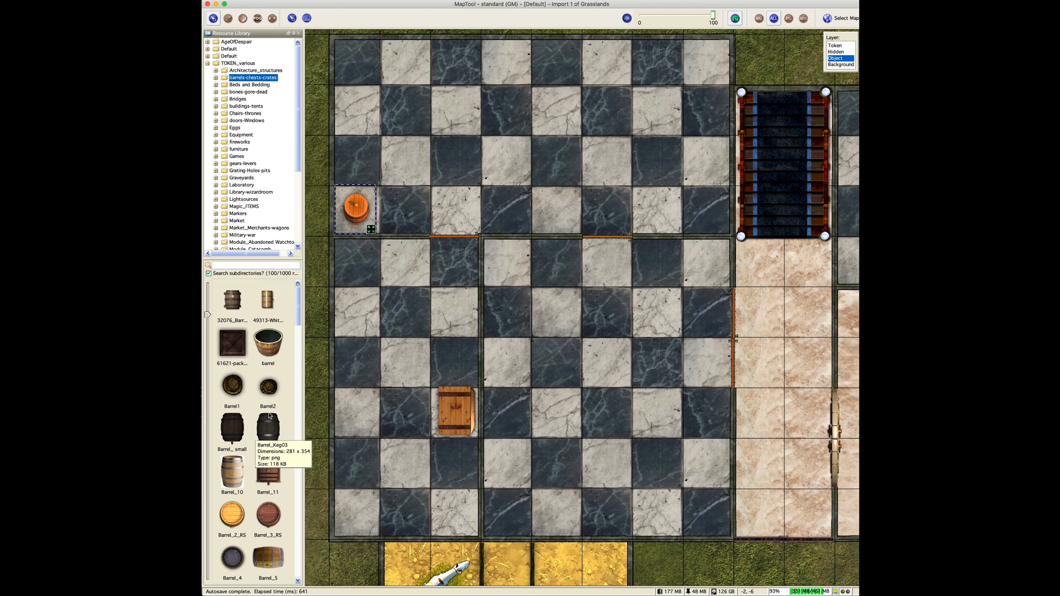
scroll(273, 386, "down", 1)
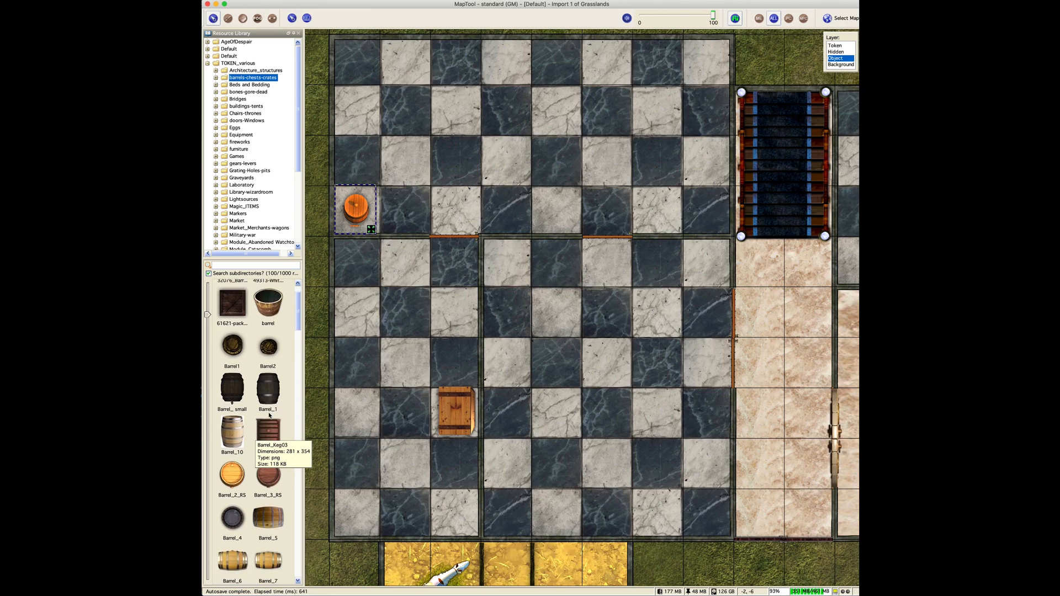
- Place the sack_dock object in the southwest room, near the east wall by the wooden crate
left_click_drag(298, 314, 296, 569)
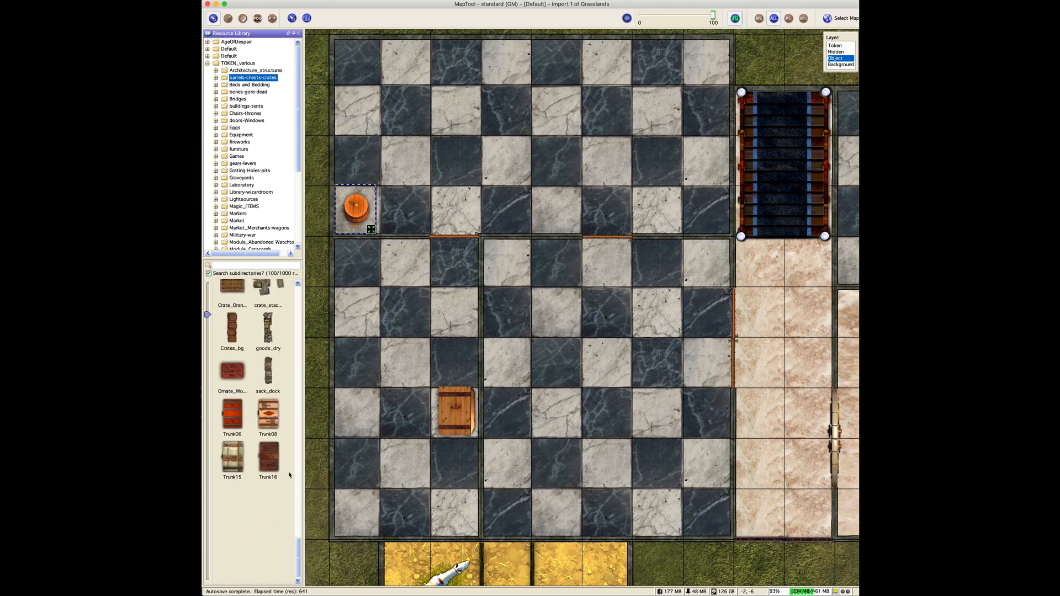
left_click_drag(268, 379, 454, 348)
- Set the sack pile's size to Large and then to Huge
right_click(454, 348)
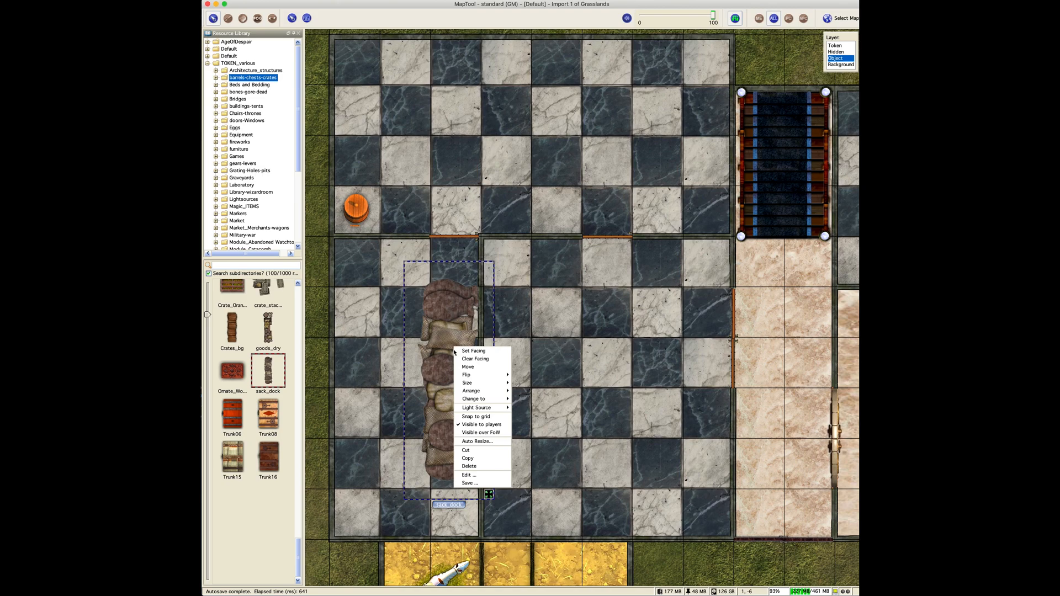
mouse_move(491, 383)
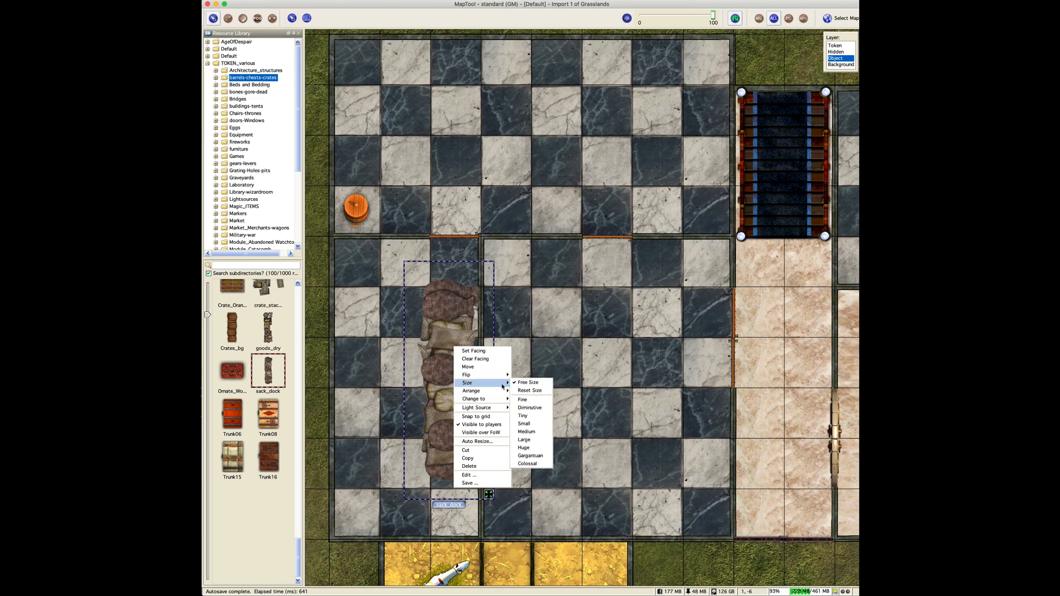
left_click(529, 423)
right_click(457, 326)
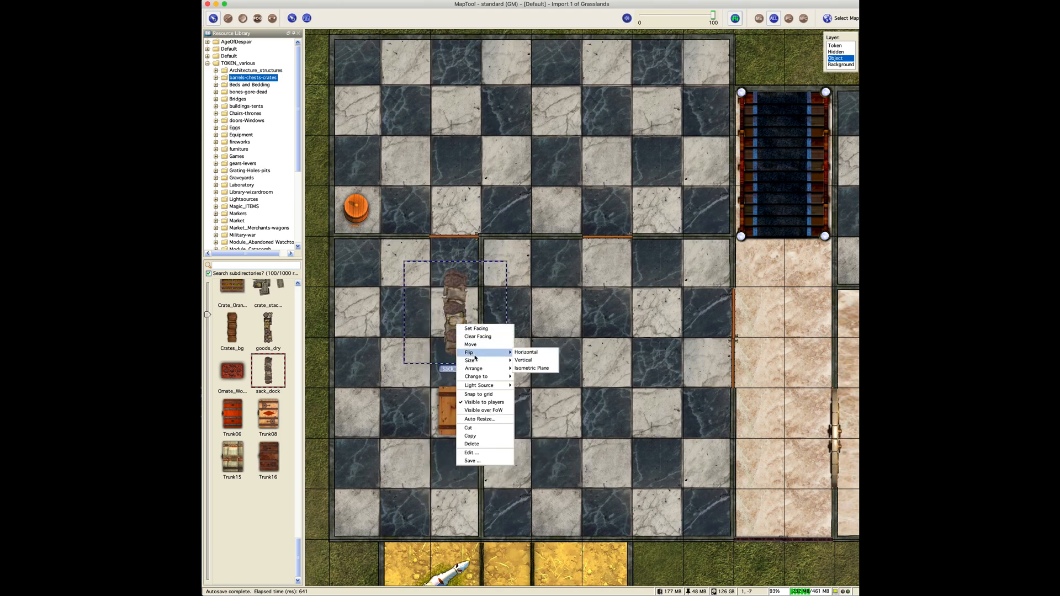
mouse_move(482, 361)
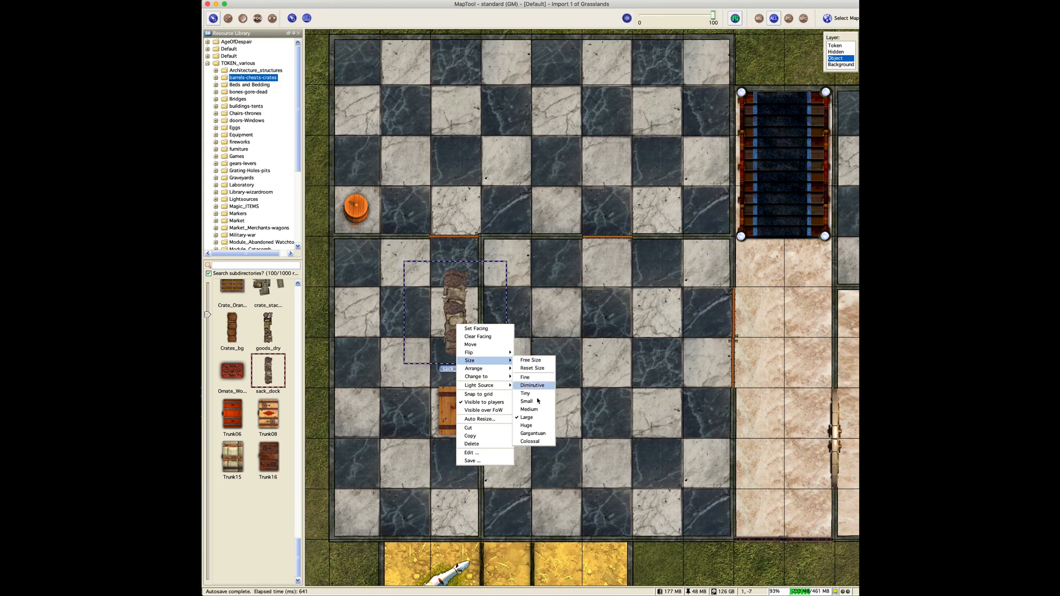
left_click(526, 425)
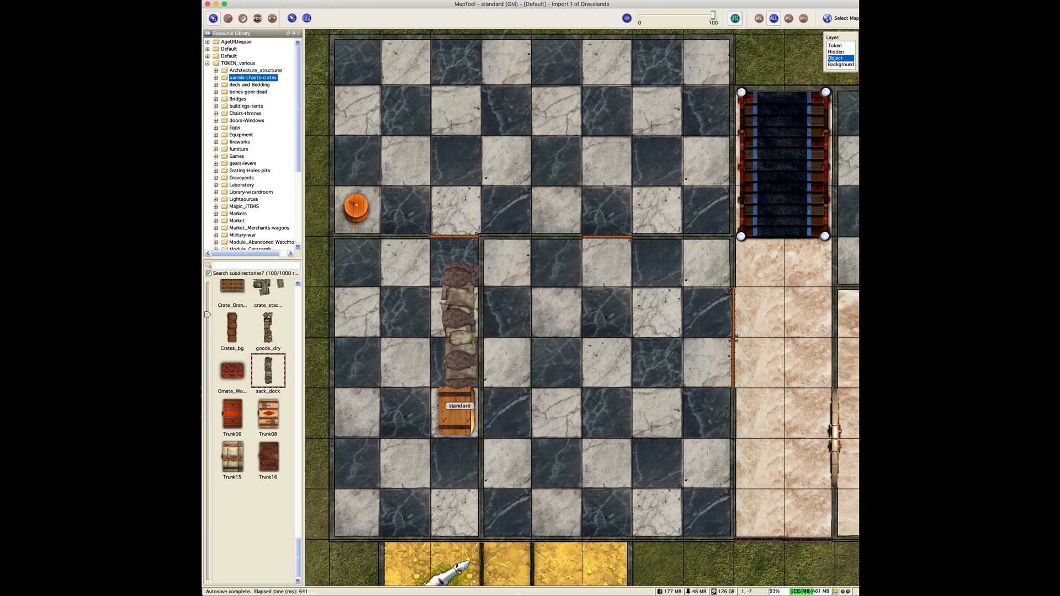
- Move the wooden crate one square south and shift the sack pile down to just north of it
left_click(456, 331)
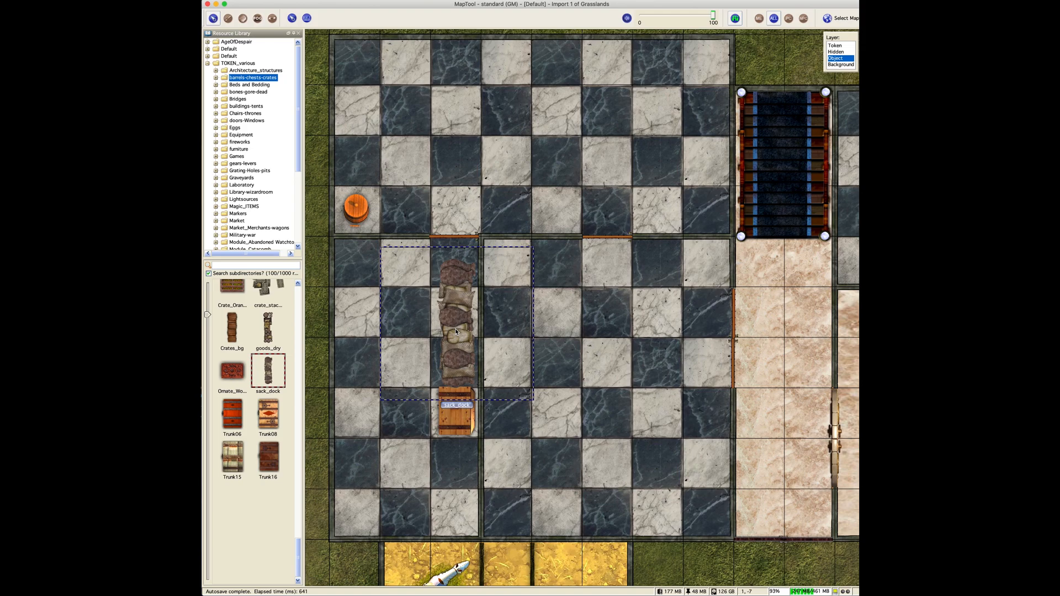
left_click_drag(456, 331, 456, 325)
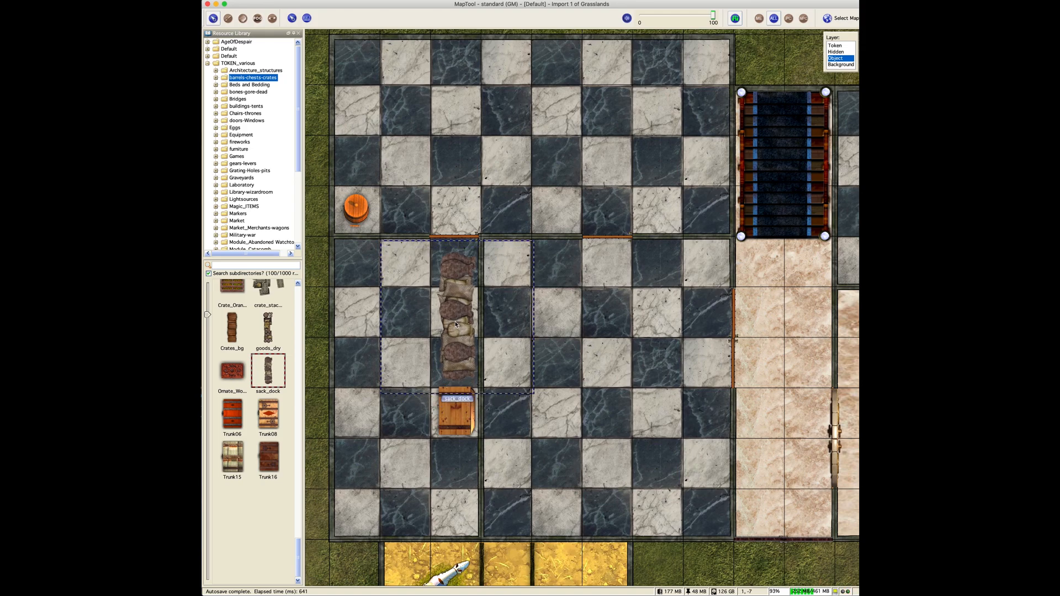
left_click_drag(456, 415, 459, 466)
left_click_drag(457, 316, 456, 370)
- Reset the sack pile's size, shrink it to about one by three squares, and position it along the east wall north of the crate
right_click(460, 363)
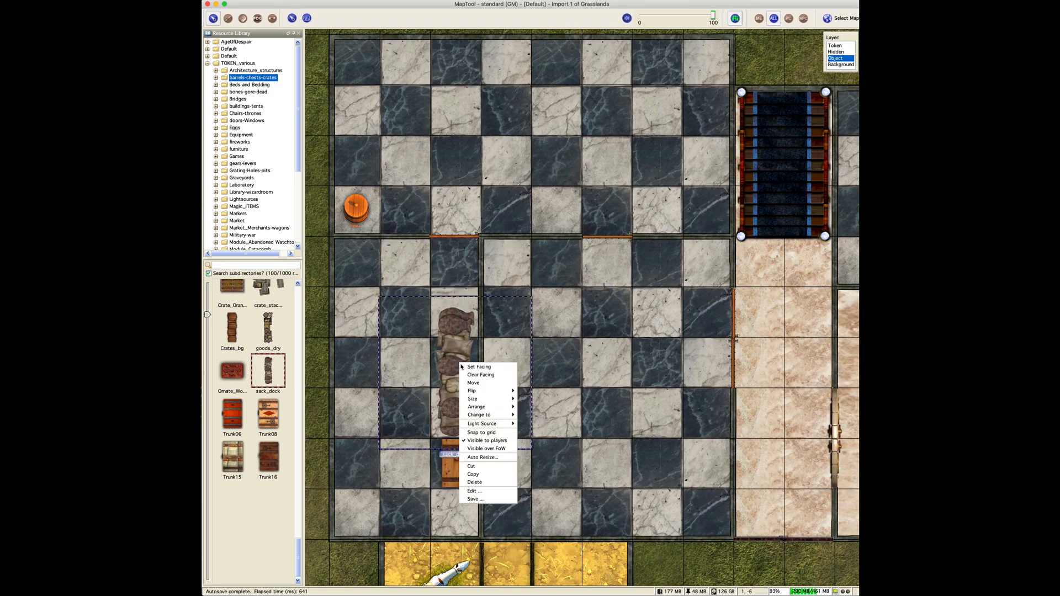
mouse_move(492, 398)
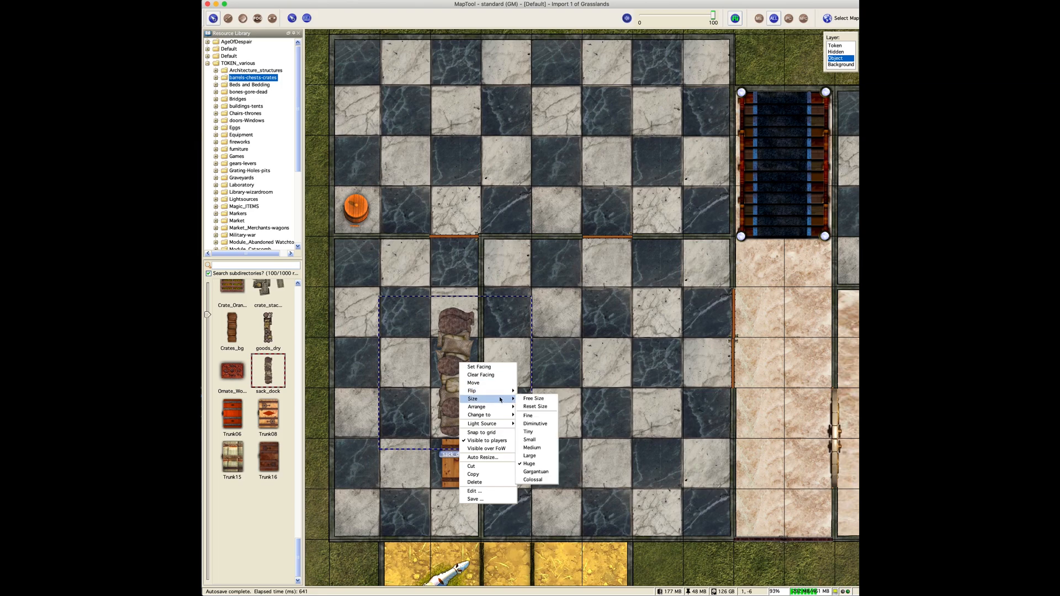
left_click(539, 406)
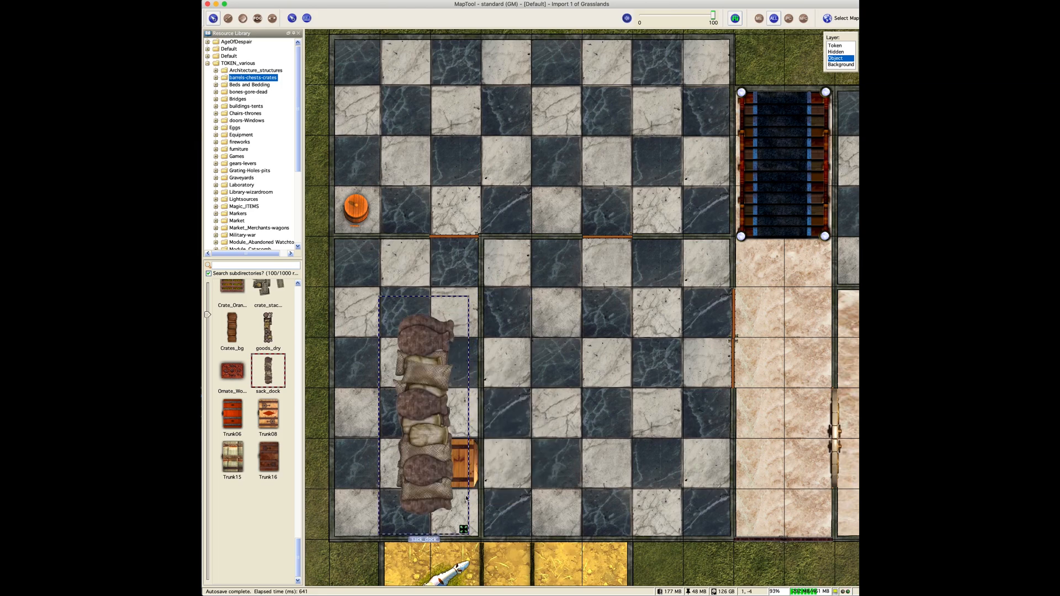
left_click_drag(464, 529, 439, 436)
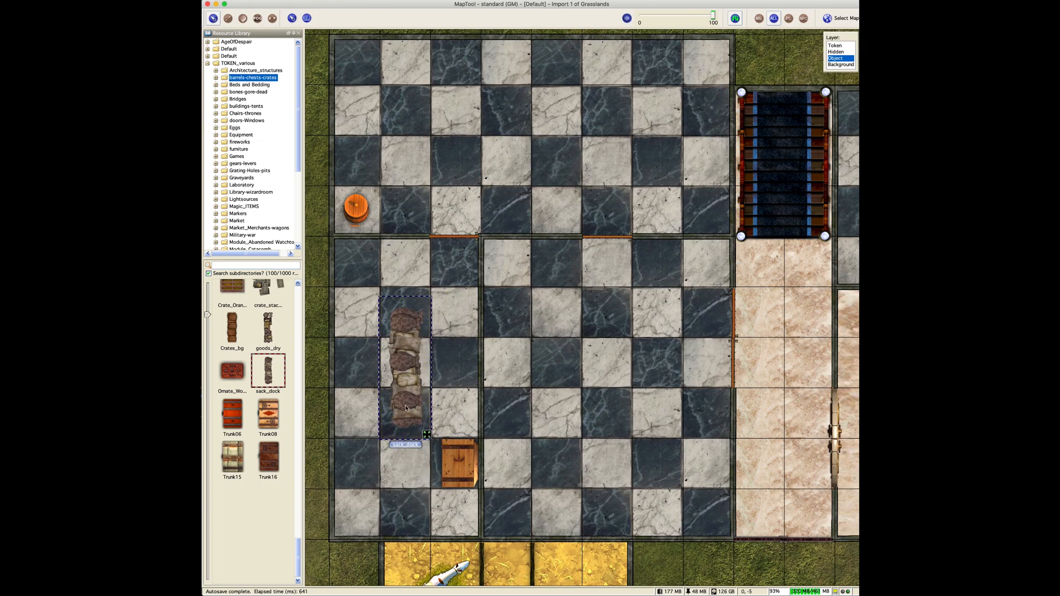
left_click_drag(423, 381, 460, 380)
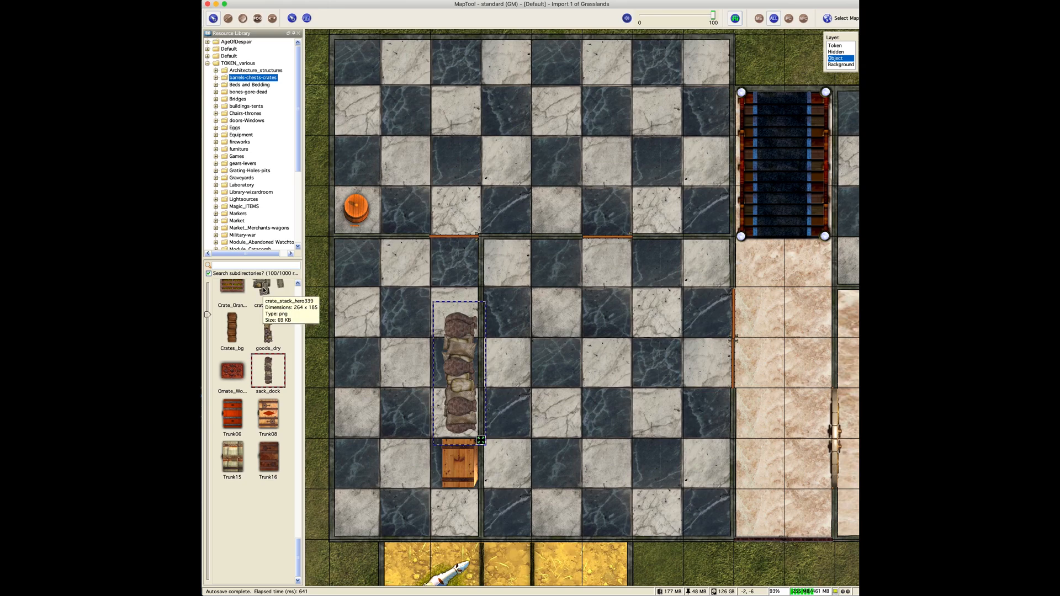
- Place the goods_dry object along the southwest room's west wall and shrink it to about two squares long
scroll(272, 331, "up", 3)
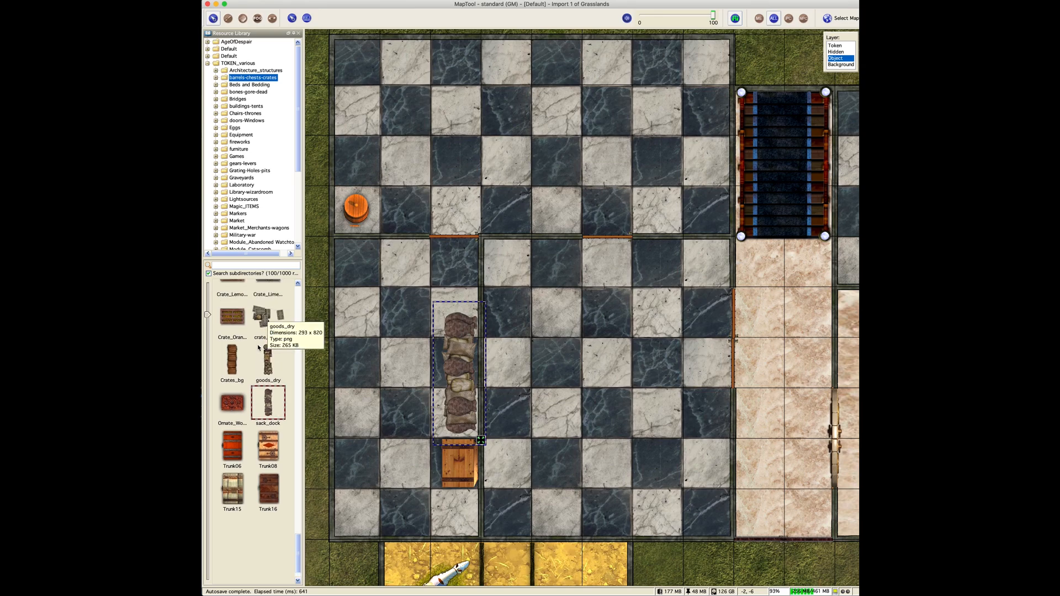
left_click_drag(268, 418, 378, 322)
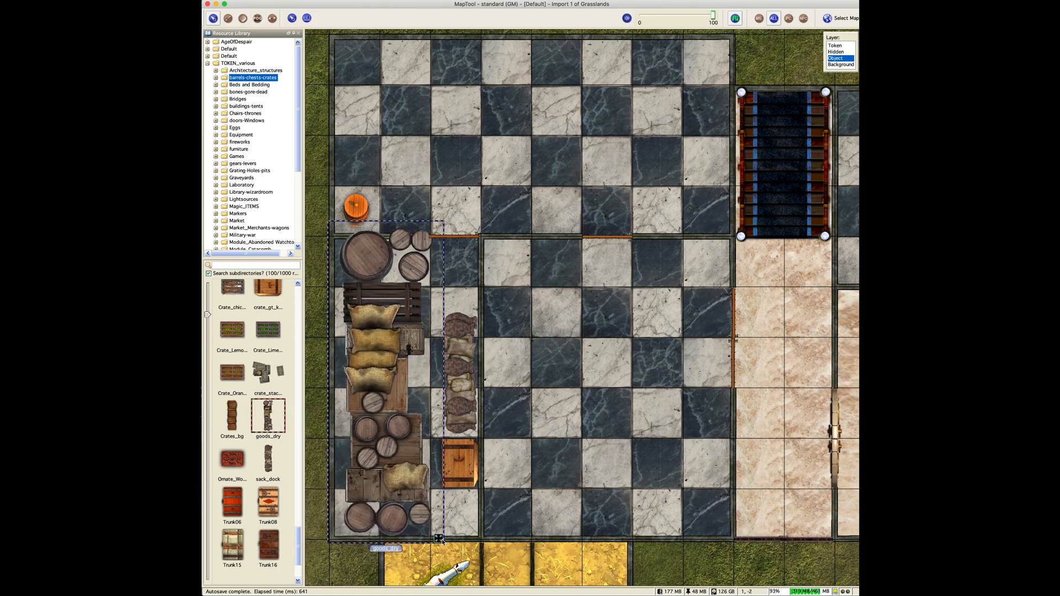
left_click_drag(438, 539, 350, 394)
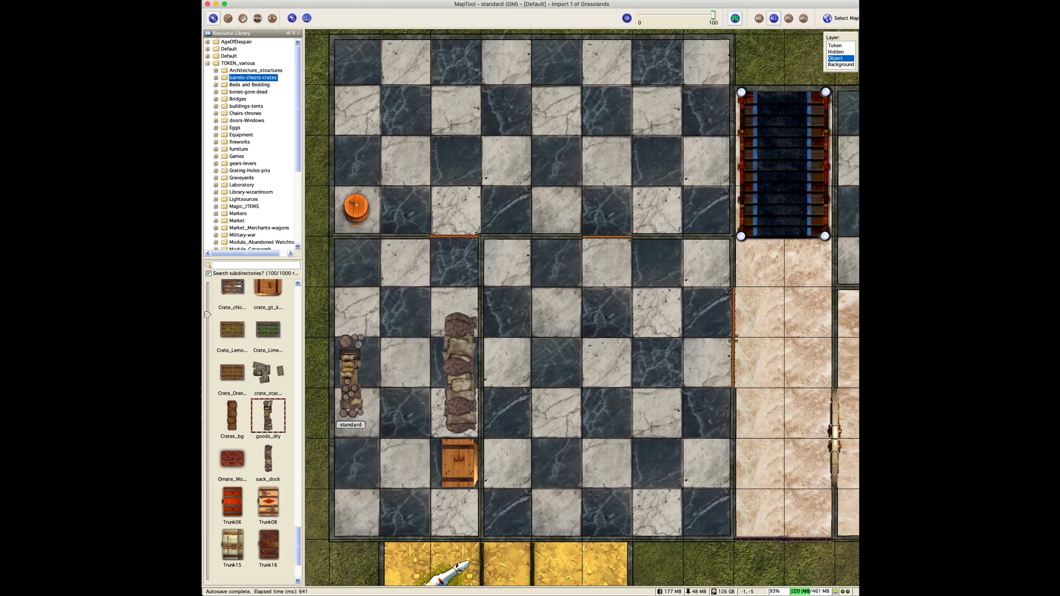
left_click(356, 408)
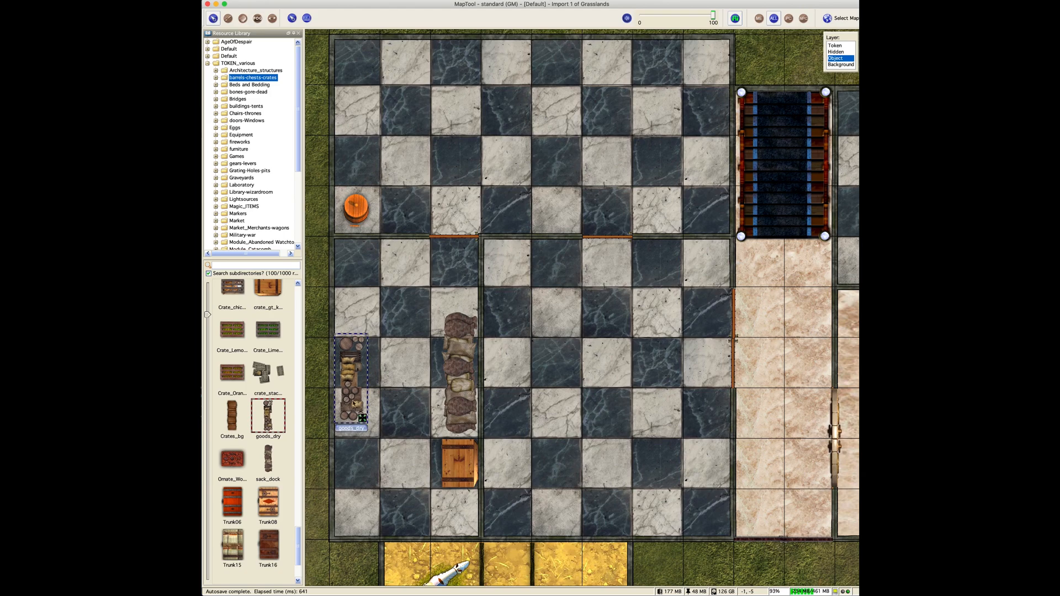
- Enlarge the goods_dry object along the southwest room's west wall to about one by two and a half squares
left_click_drag(364, 420, 380, 479)
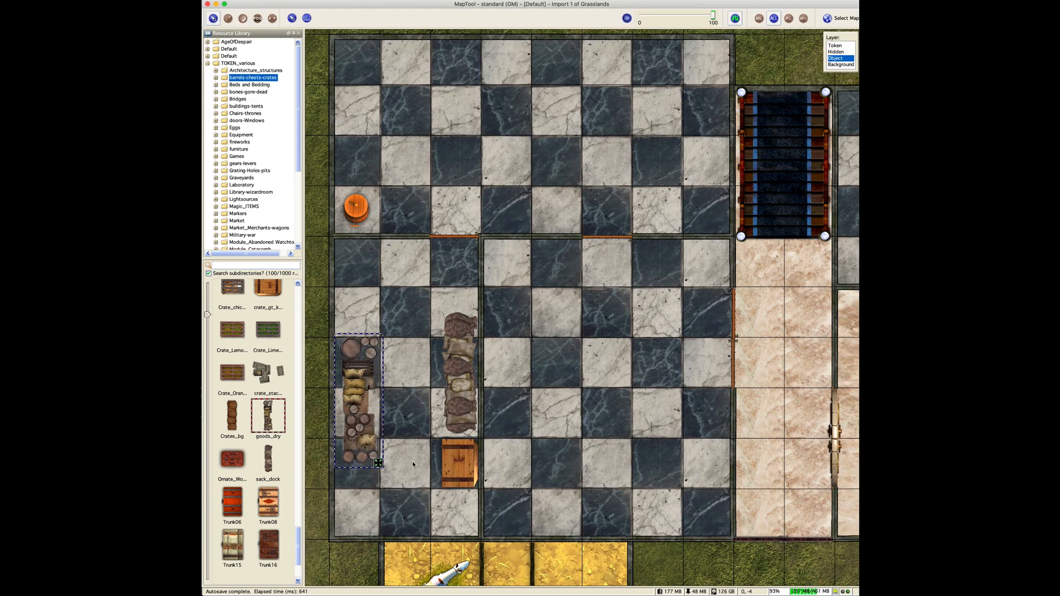
left_click(315, 393)
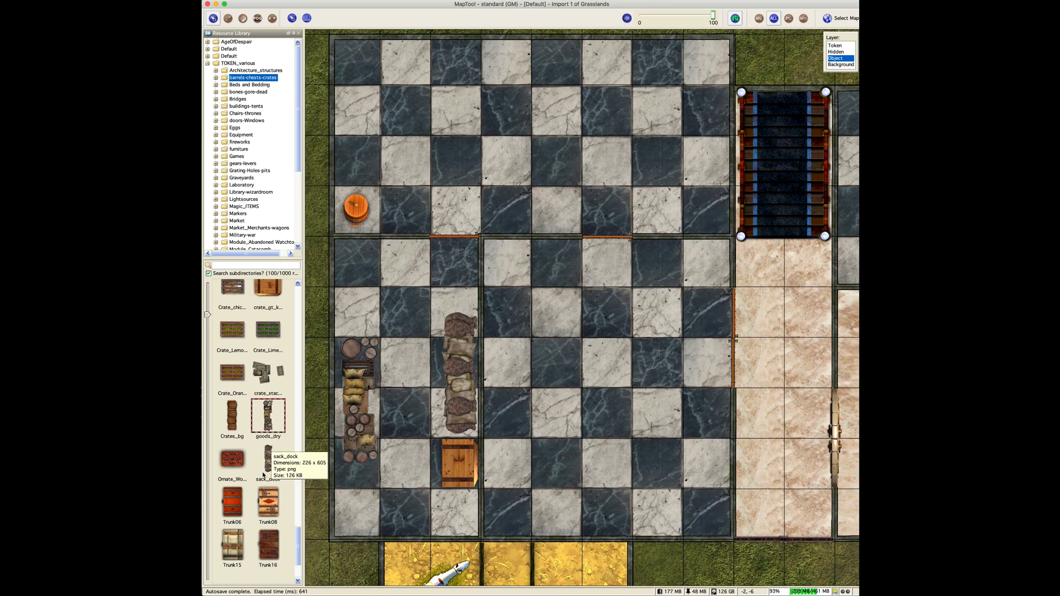
- Search the resource library for "barrel", widen the search to the whole TOKEN_various folder, and browse the barrel images
scroll(264, 473, "down", 3)
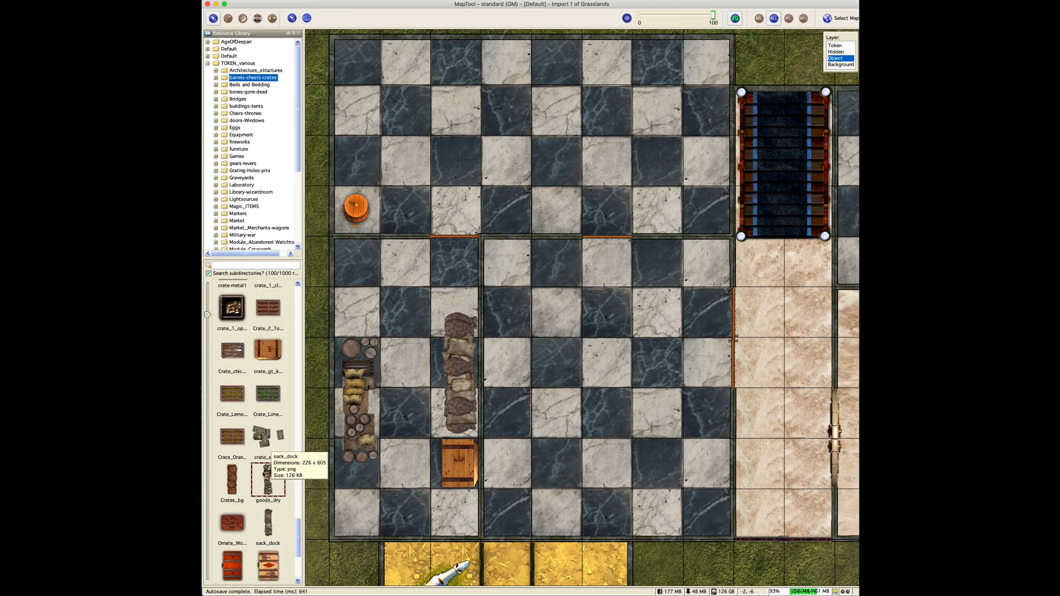
scroll(264, 473, "up", 3)
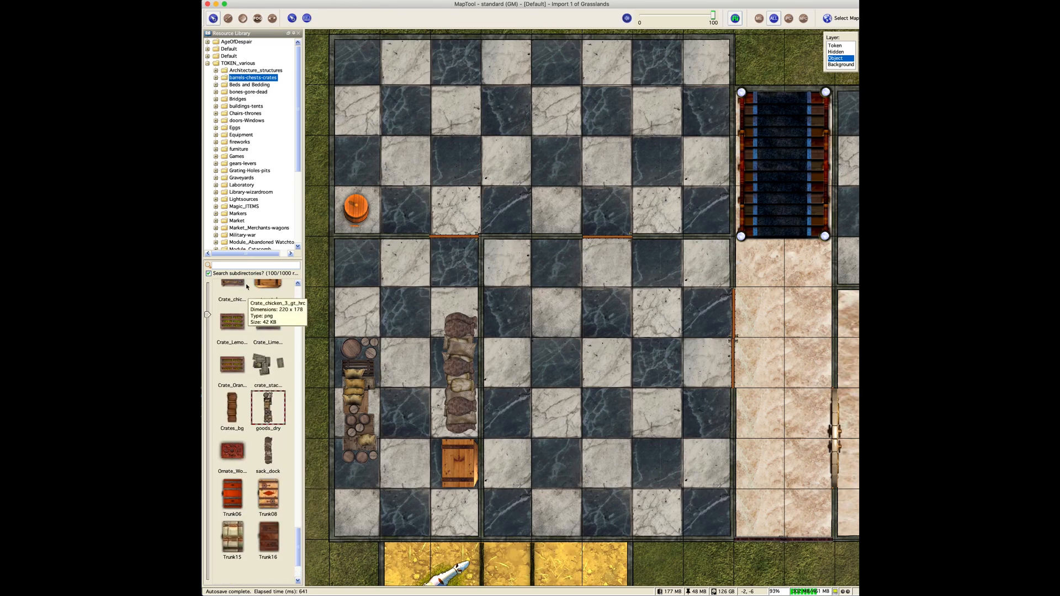
left_click(238, 263)
left_click(239, 264)
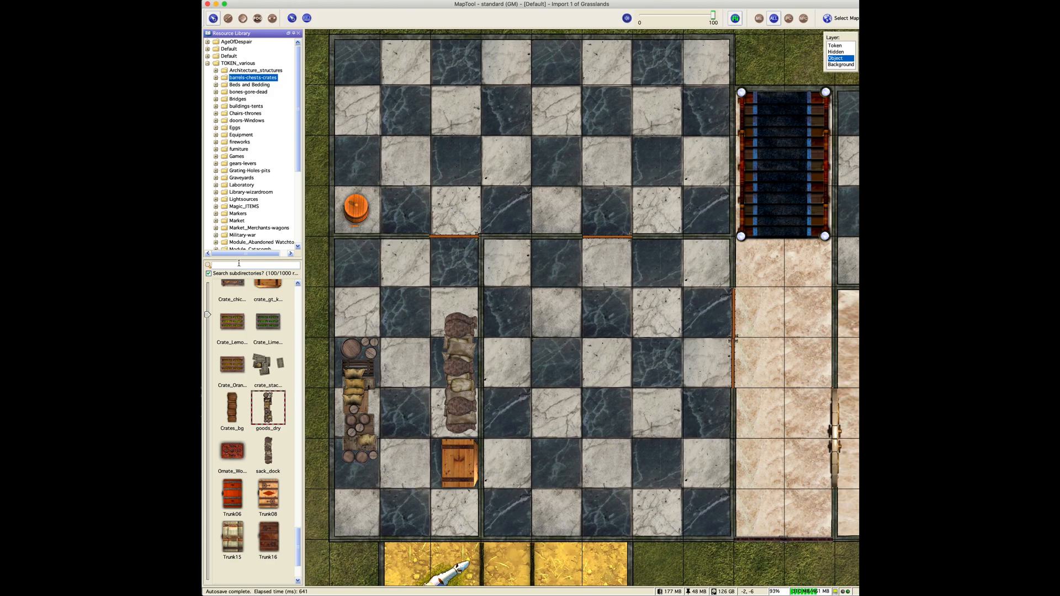
type("barrel")
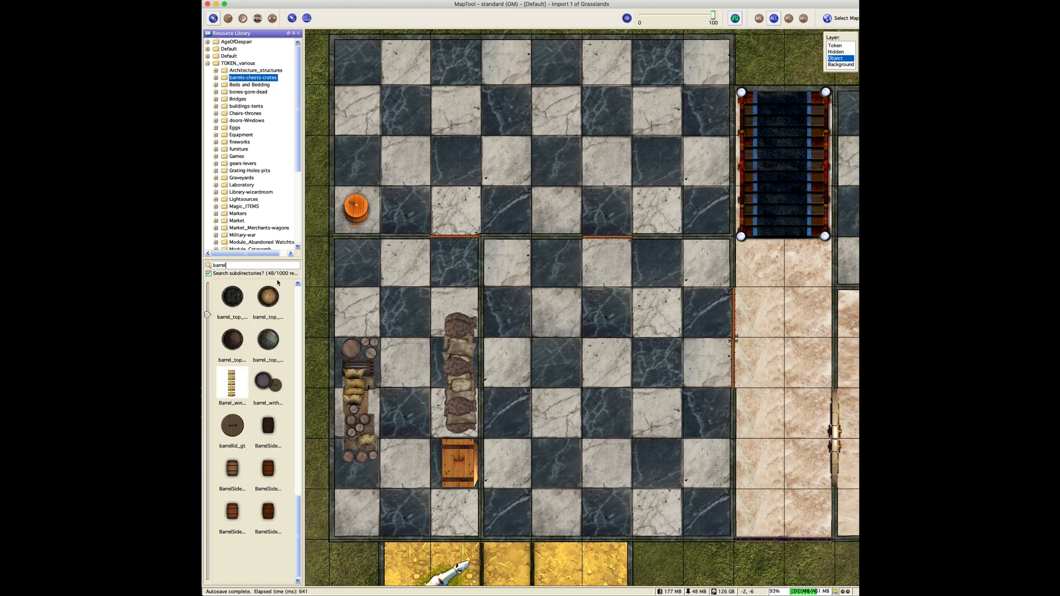
scroll(270, 401, "up", 6)
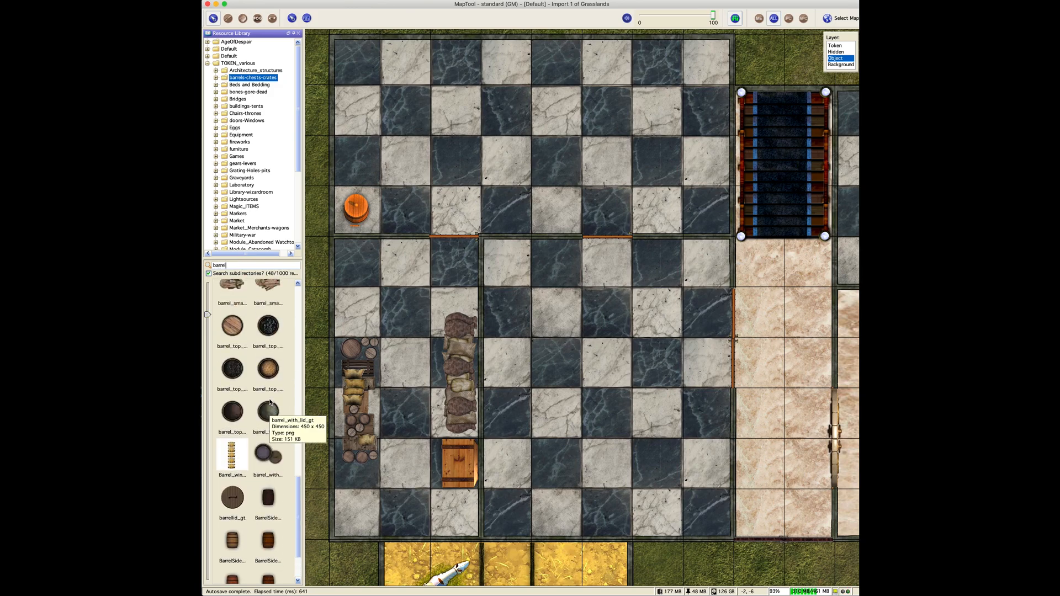
scroll(270, 401, "up", 3)
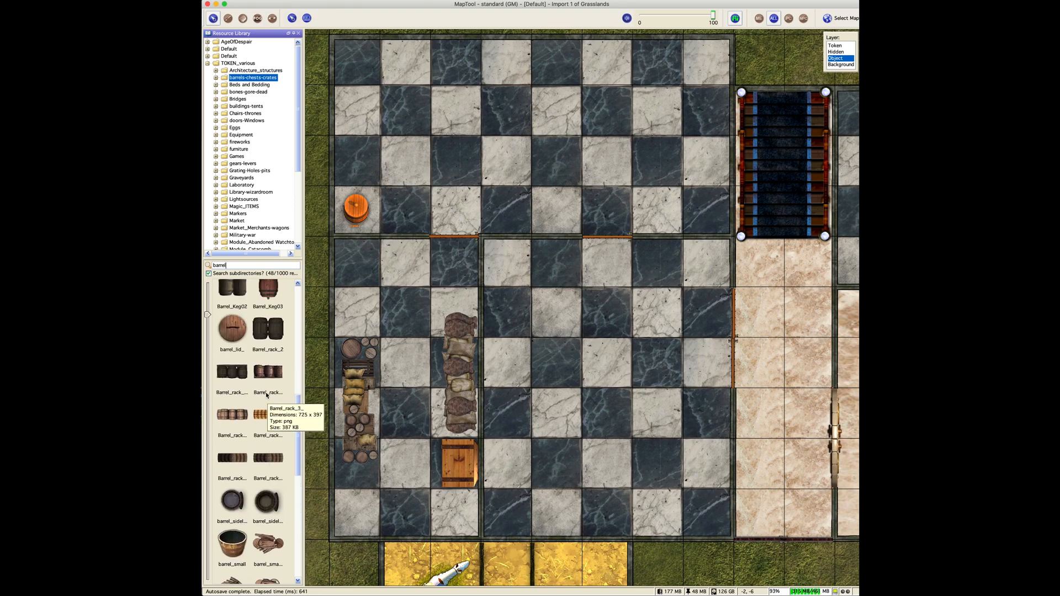
scroll(267, 395, "up", 5)
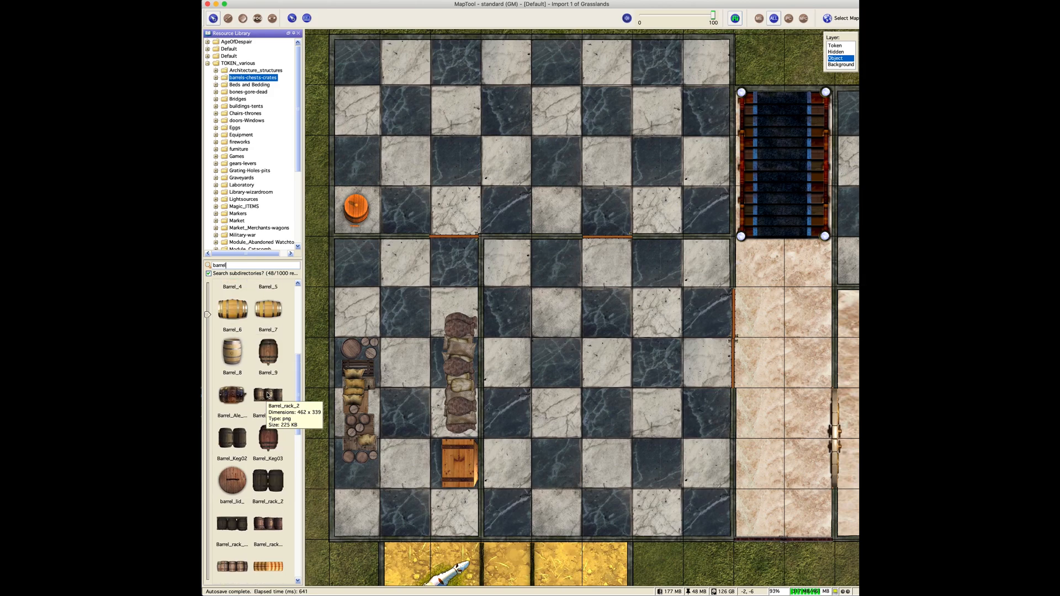
scroll(266, 395, "up", 3)
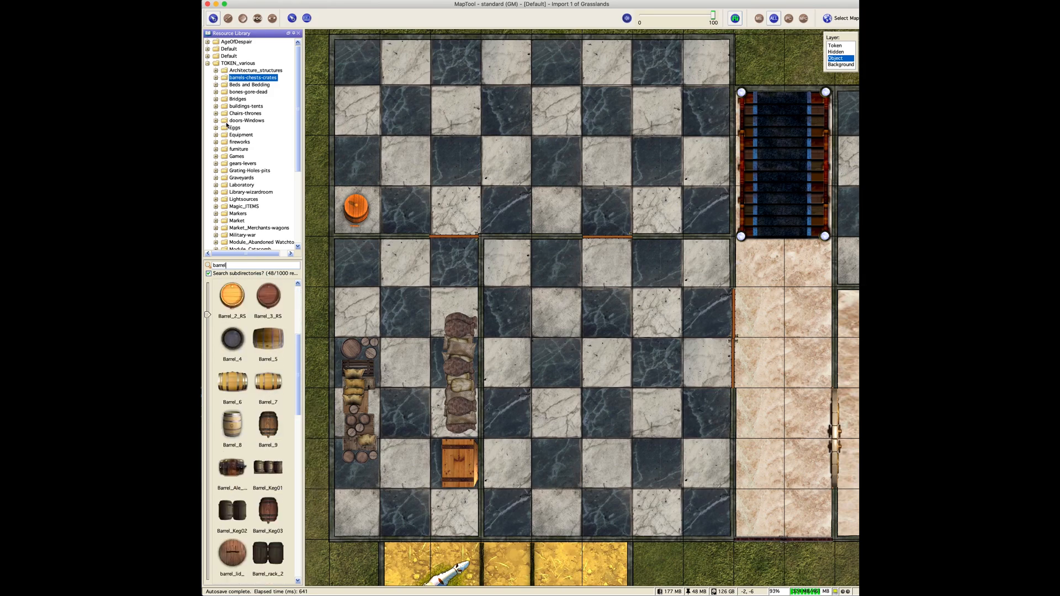
left_click(228, 64)
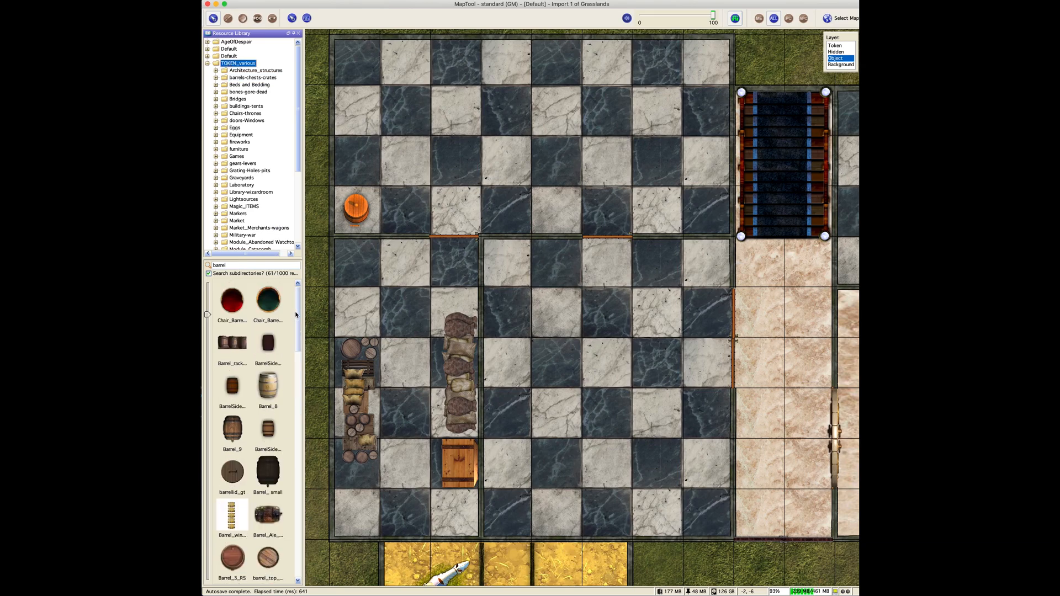
scroll(296, 318, "down", 3)
left_click_drag(297, 318, 288, 462)
scroll(288, 463, "down", 10)
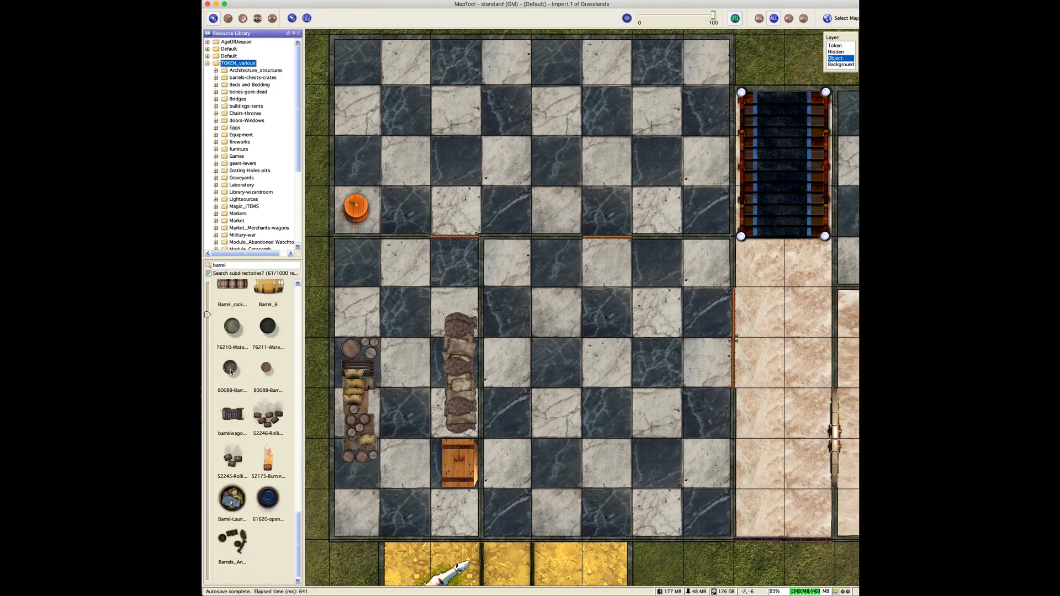
- Place the 80089 barrel in the southwest room's northwest corner and cluster two copies of it alongside
left_click_drag(230, 372, 348, 254)
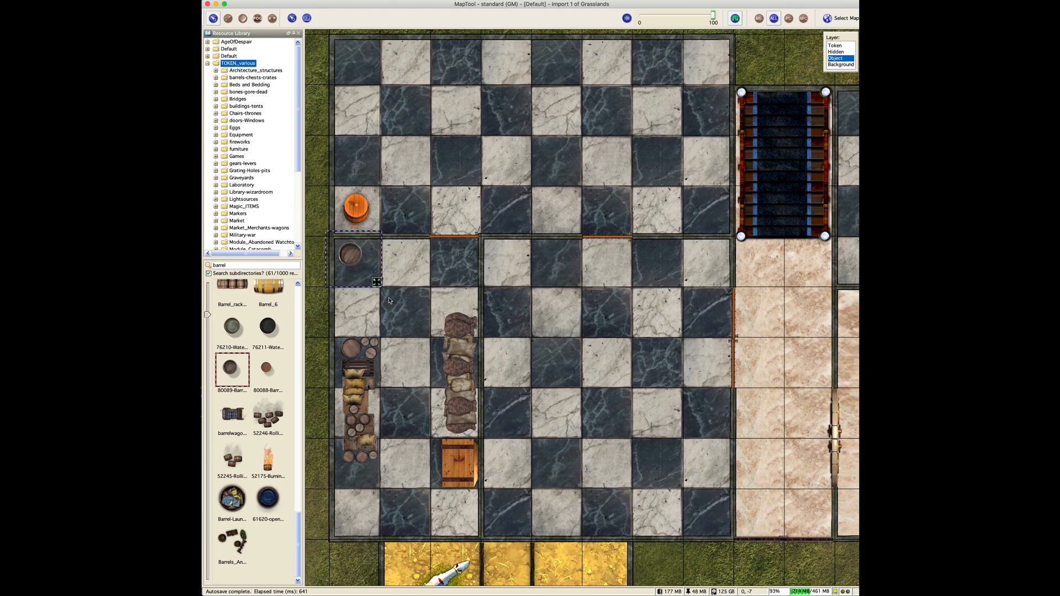
key("super+v")
left_click_drag(411, 341, 370, 284)
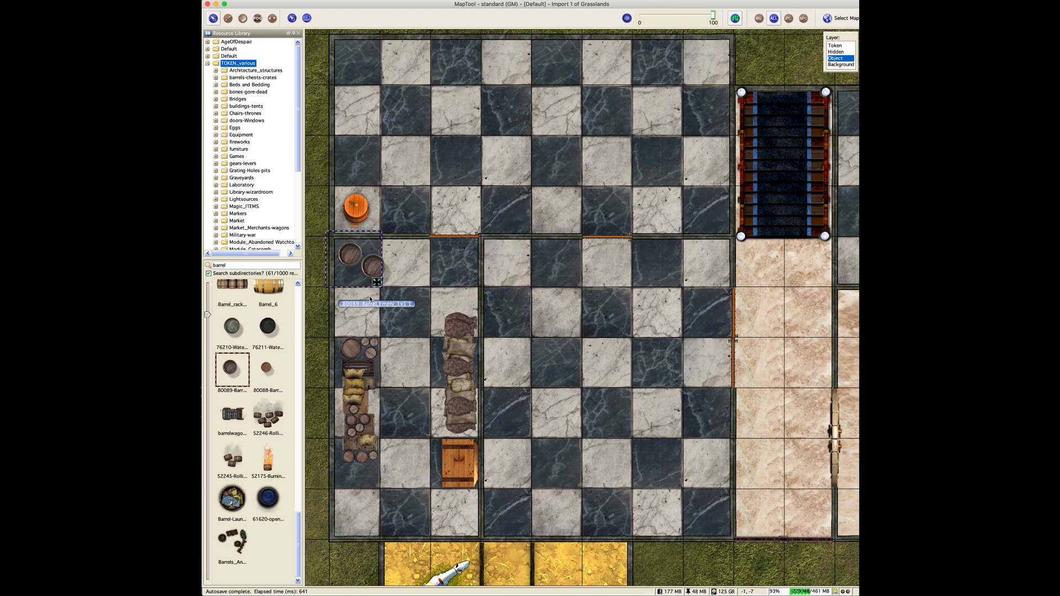
key("super+v")
left_click_drag(388, 321, 351, 285)
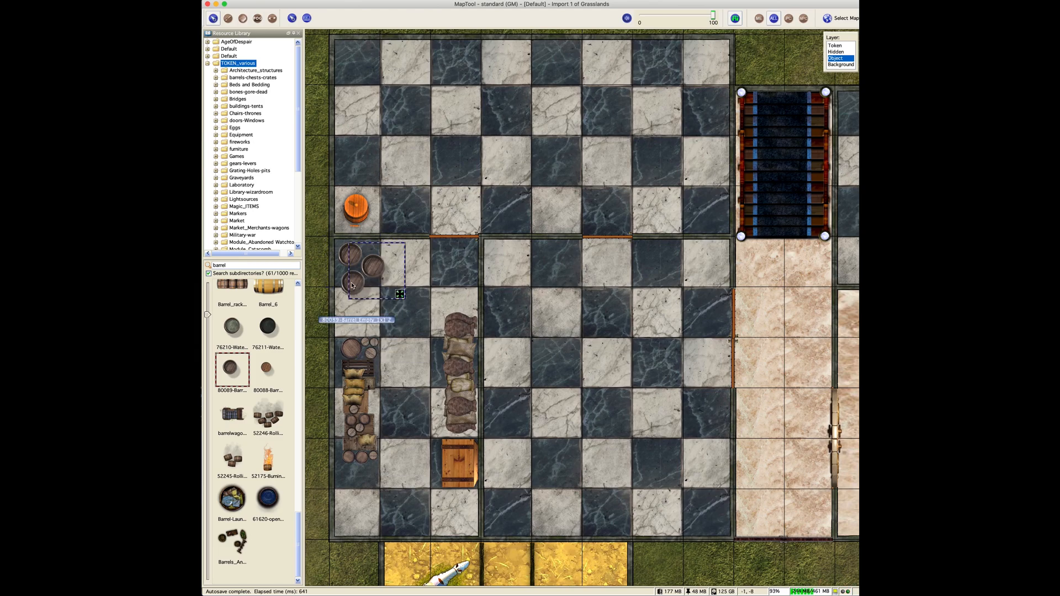
left_click(412, 343)
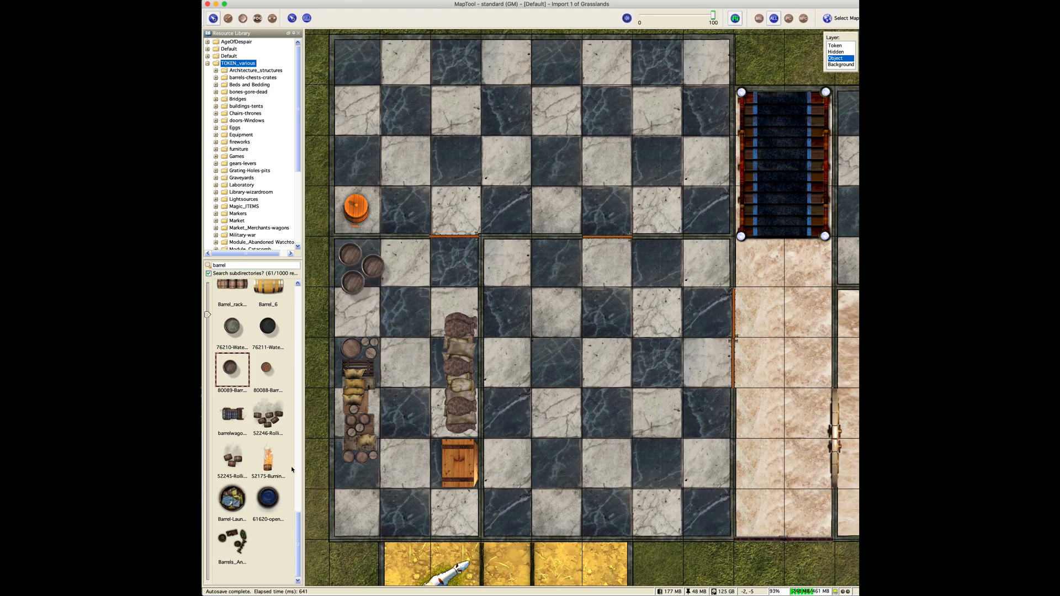
- Search the library for "crate" and place the stack of crates along the southwest room's south wall
double_click(223, 266)
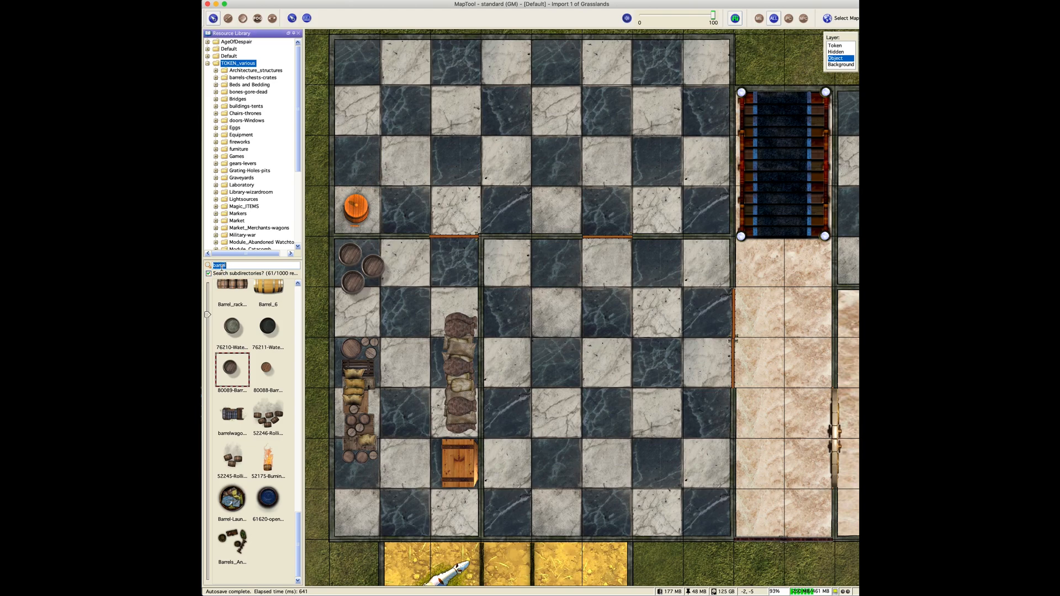
type("g")
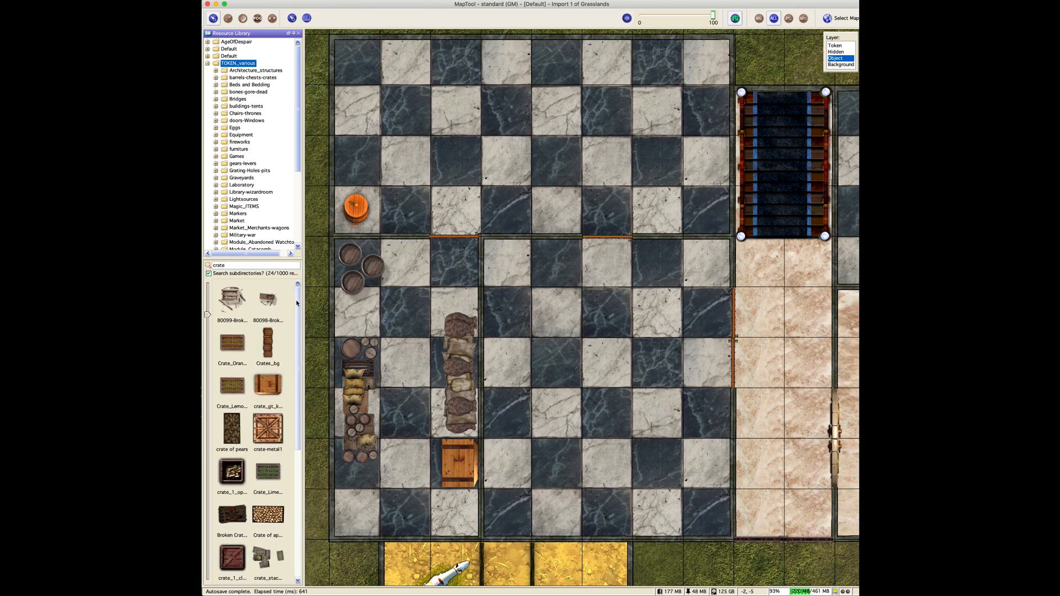
left_click_drag(296, 303, 317, 449)
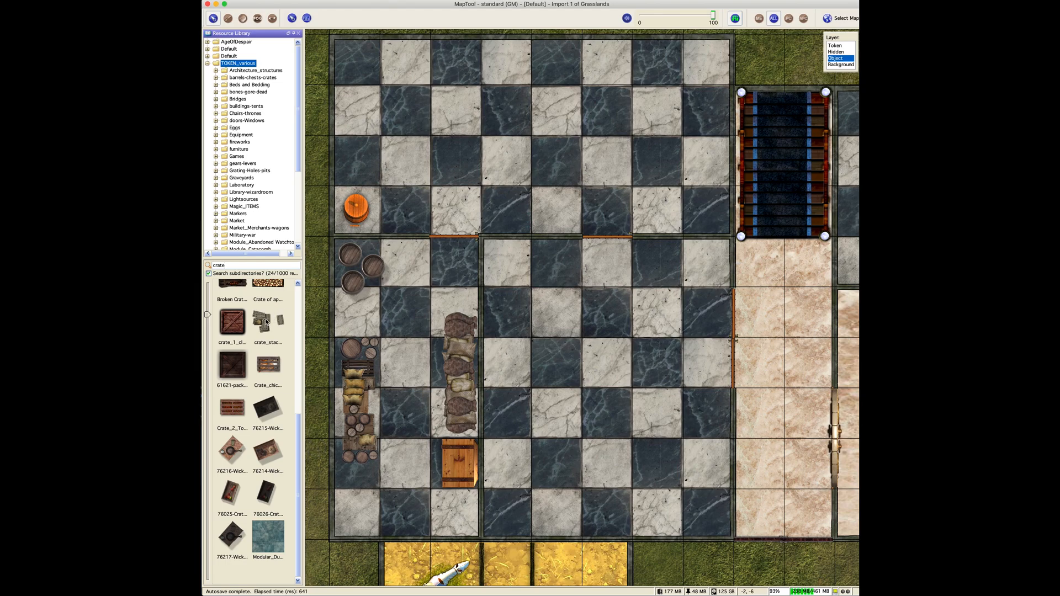
left_click_drag(266, 322, 401, 500)
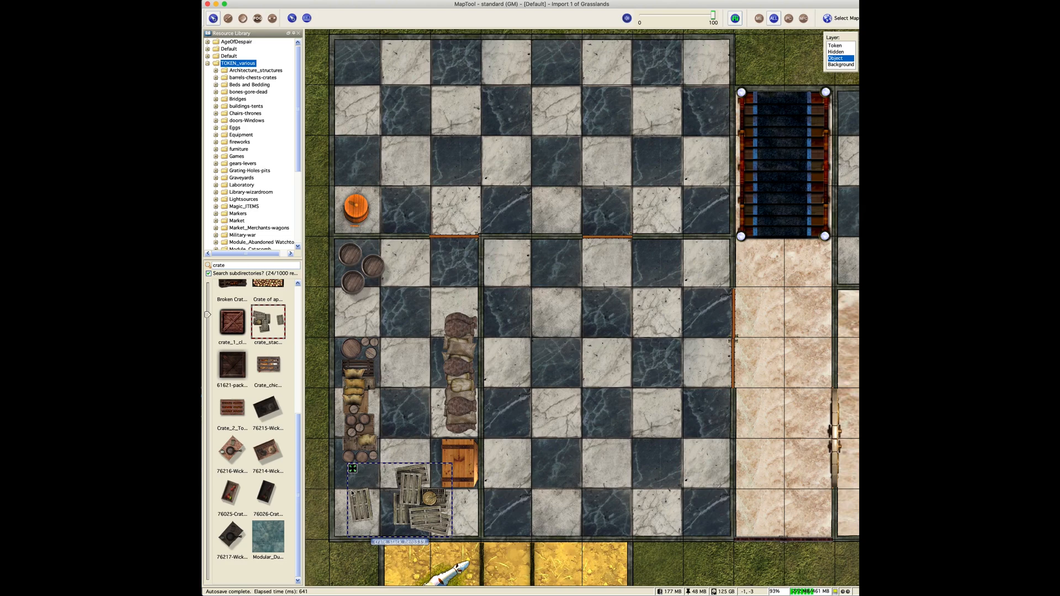
- Search the library for "sack" and place a plain yellow sack in the southwest room's southwest corner
left_click(243, 266)
double_click(242, 265)
type("sack")
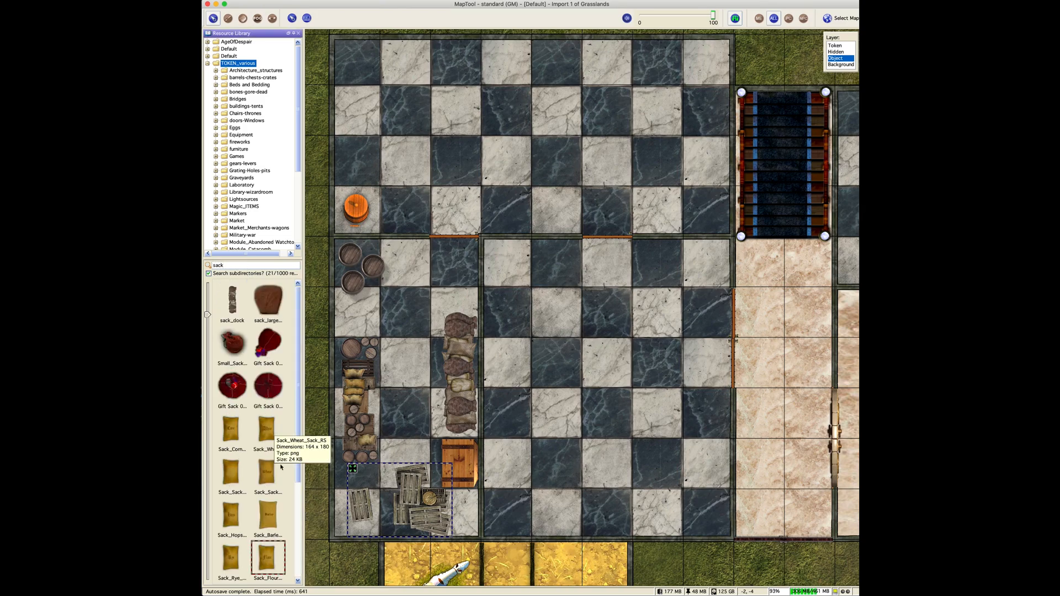
left_click_drag(232, 476, 351, 495)
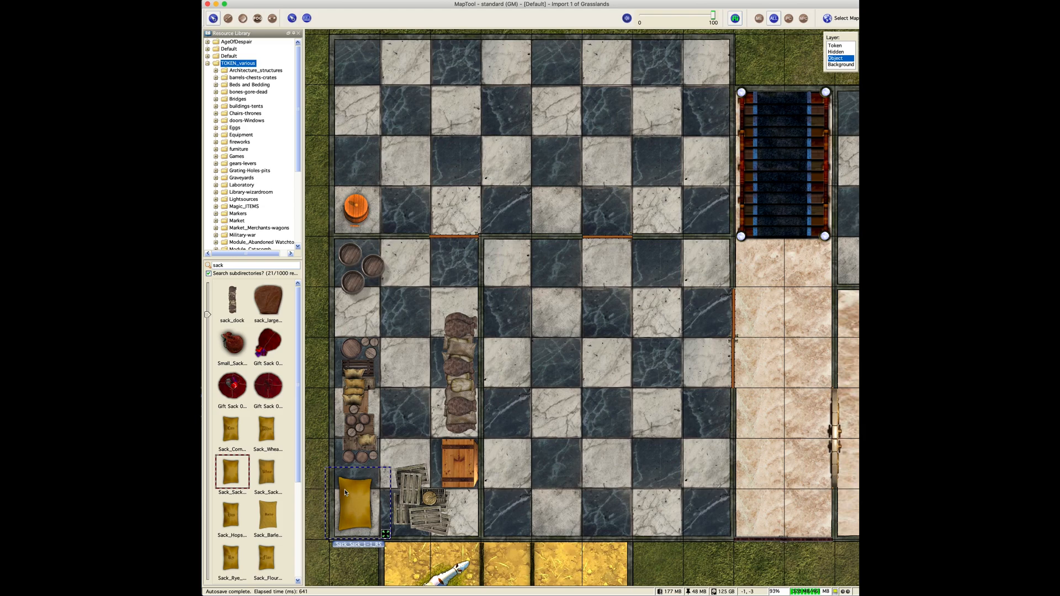
- Set the yellow sack's size to Small and add two copies to form a pile in the corner
right_click(346, 494)
mouse_move(360, 492)
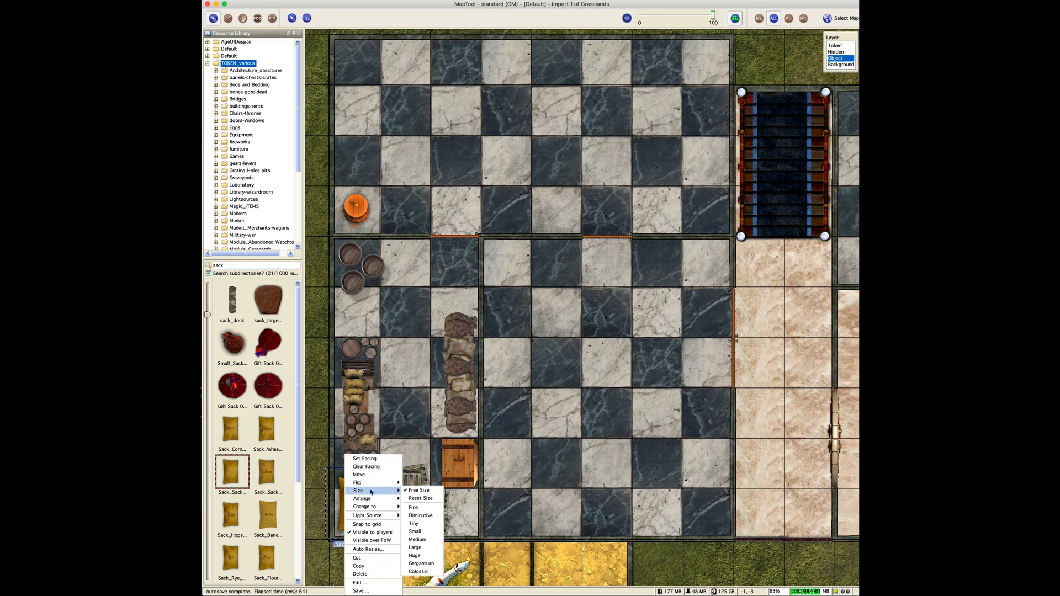
left_click(422, 531)
left_click_drag(345, 490, 356, 523)
key("super+c")
key("super+v")
key("super+v")
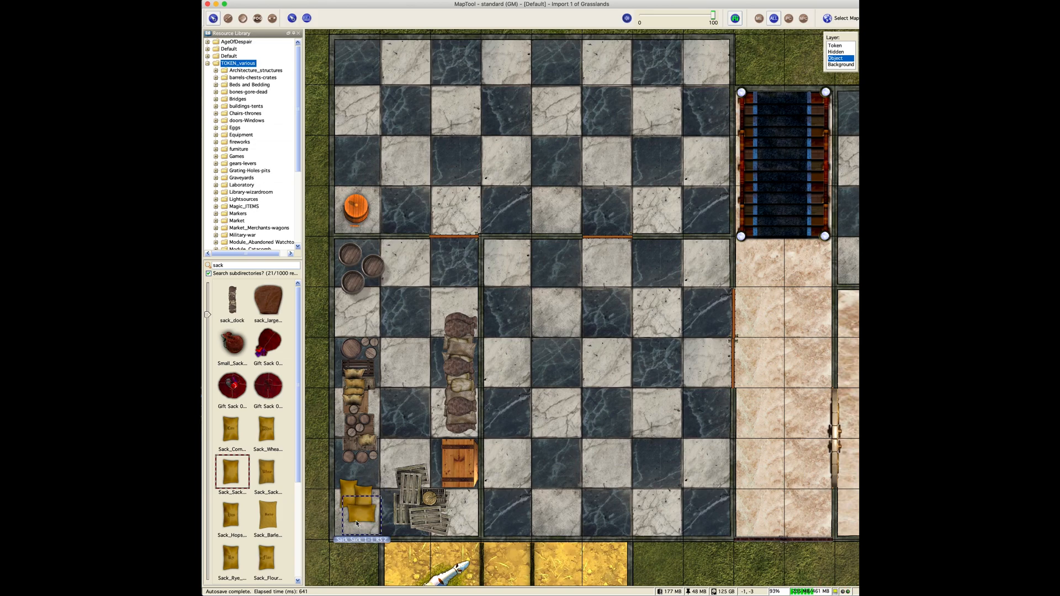
left_click(320, 500)
- Search the library for "barrel" and place the Barrel_rack_3_ object in the north marble room, oriented north to south
left_click_drag(491, 217, 475, 329)
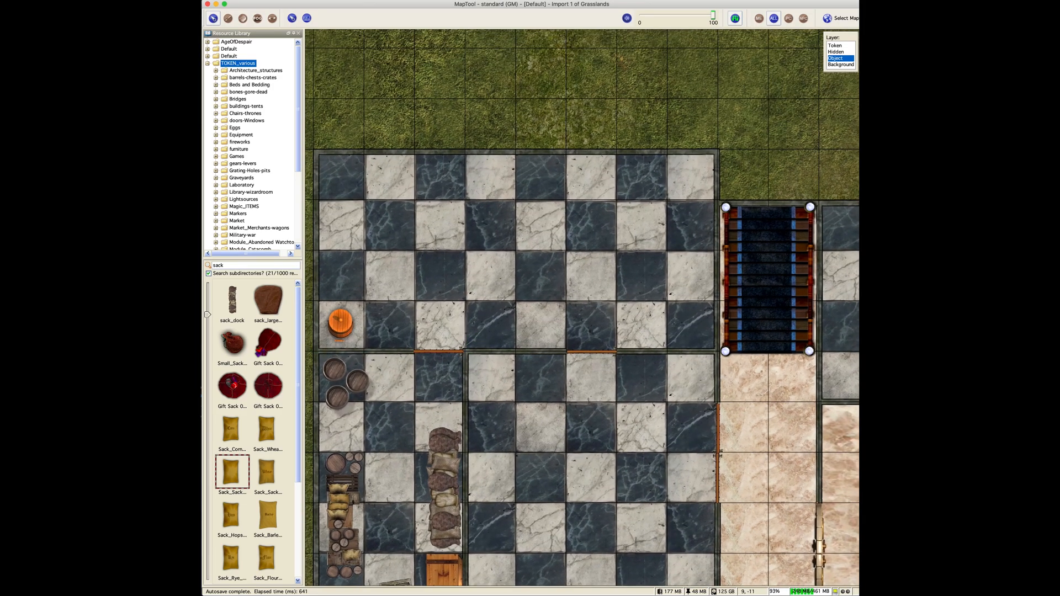
double_click(225, 266)
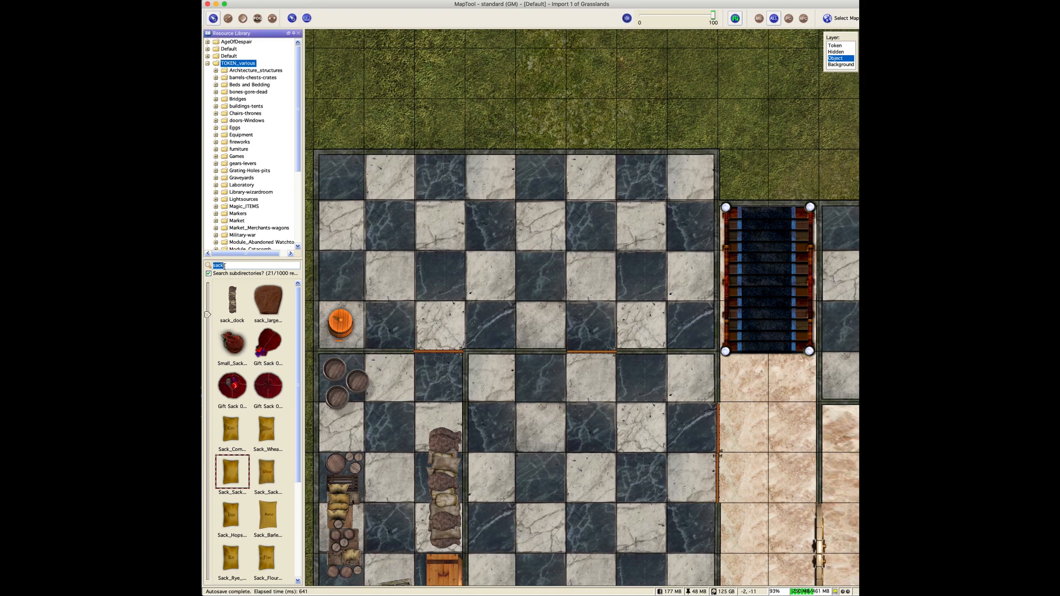
type("barrel")
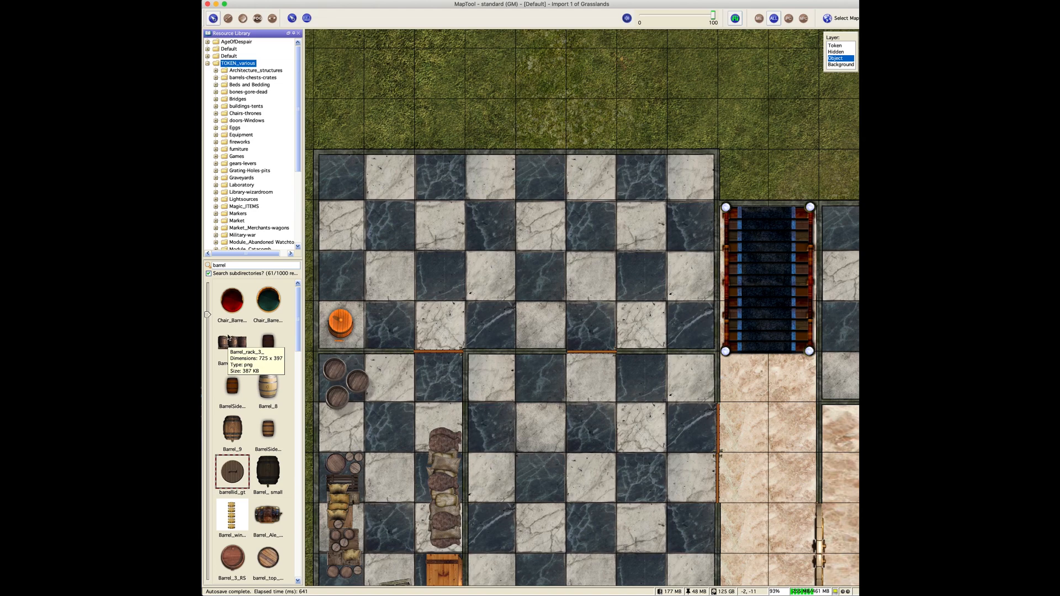
left_click_drag(228, 345, 448, 258)
- Set the barrel rack's size to Large and fit it into the north room's northwest corner against the west wall
right_click(461, 249)
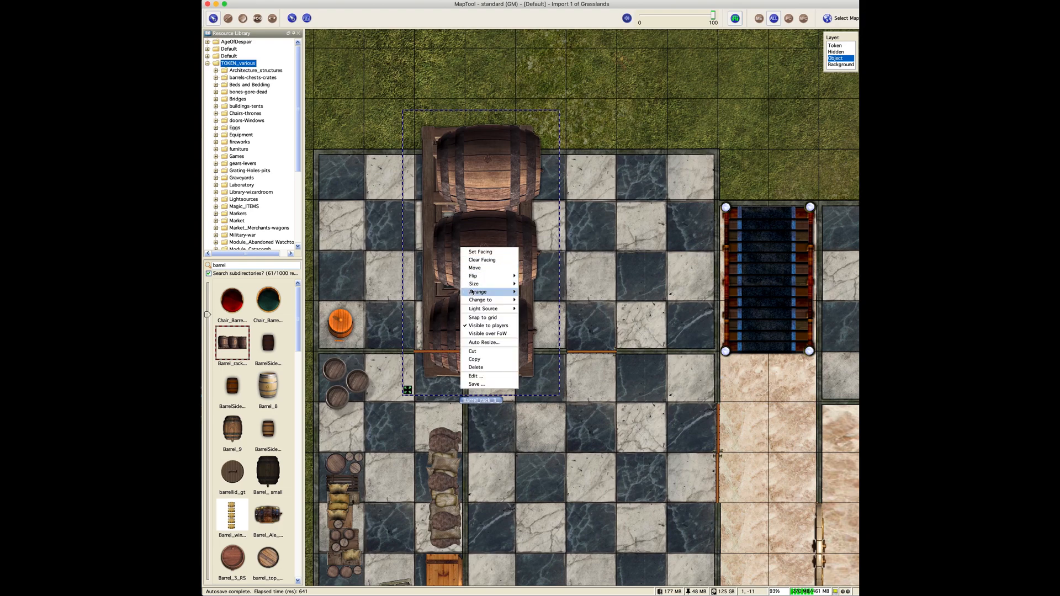
mouse_move(488, 284)
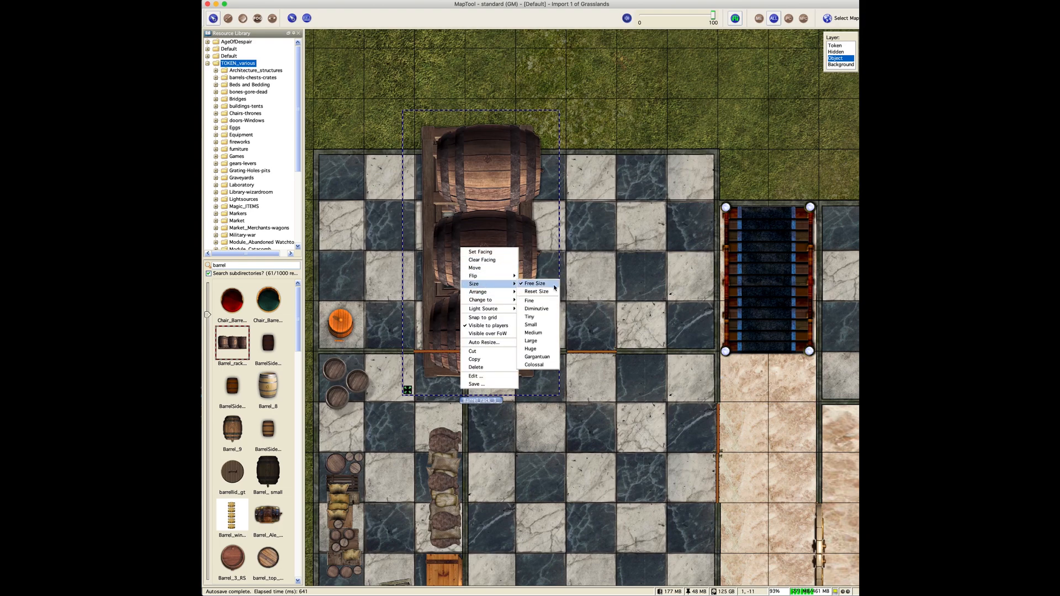
left_click(531, 341)
left_click_drag(408, 267, 360, 267)
left_click(441, 254)
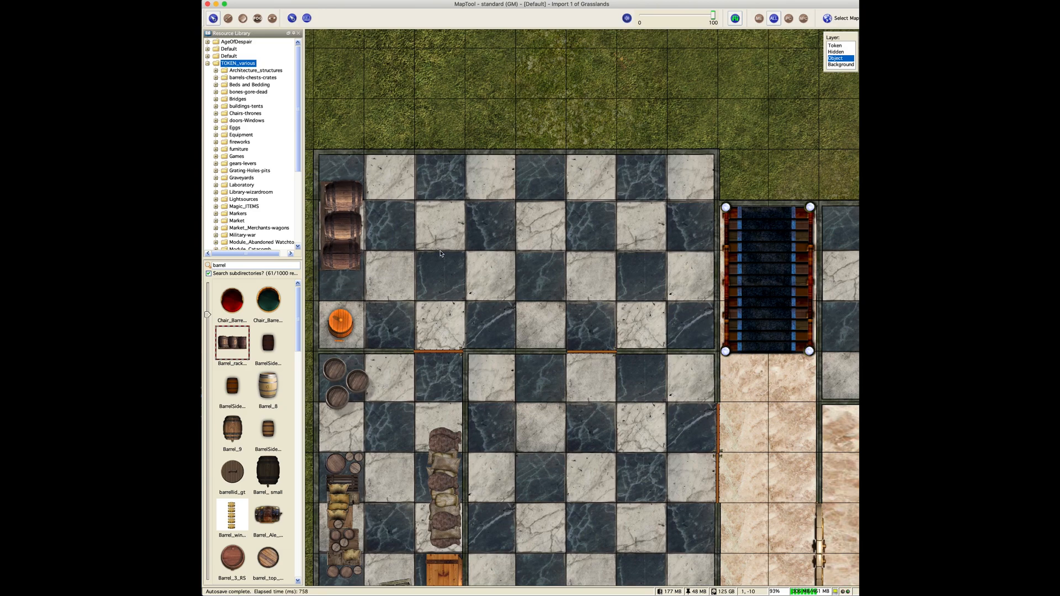
left_click_drag(343, 212, 343, 188)
left_click(455, 248)
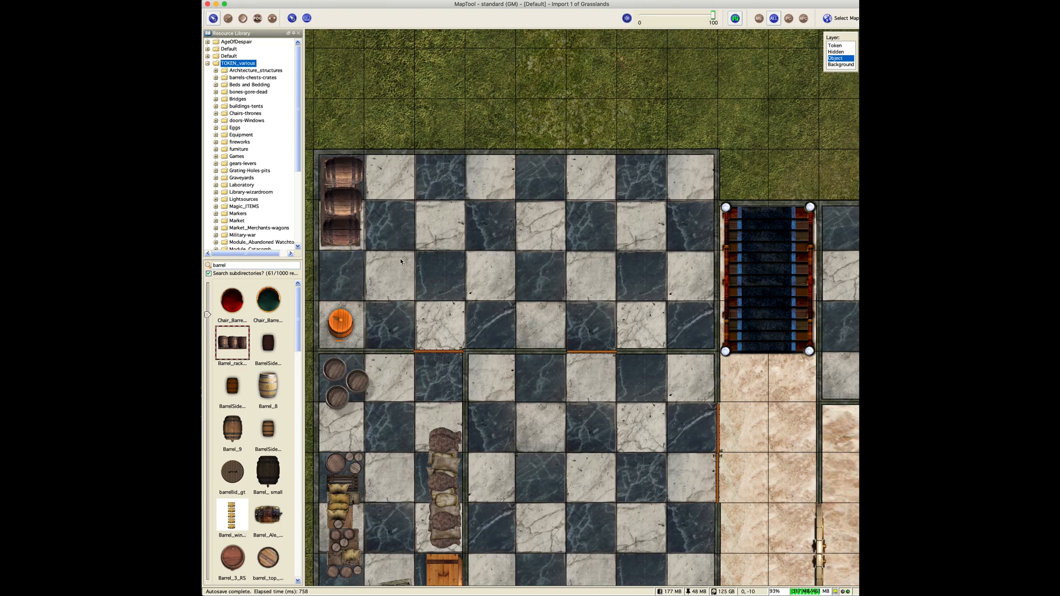
- Search the library for "wine" and place the winerack1 and Wine_Rack objects in the north room, east of the barrel rack
double_click(226, 266)
type("wine")
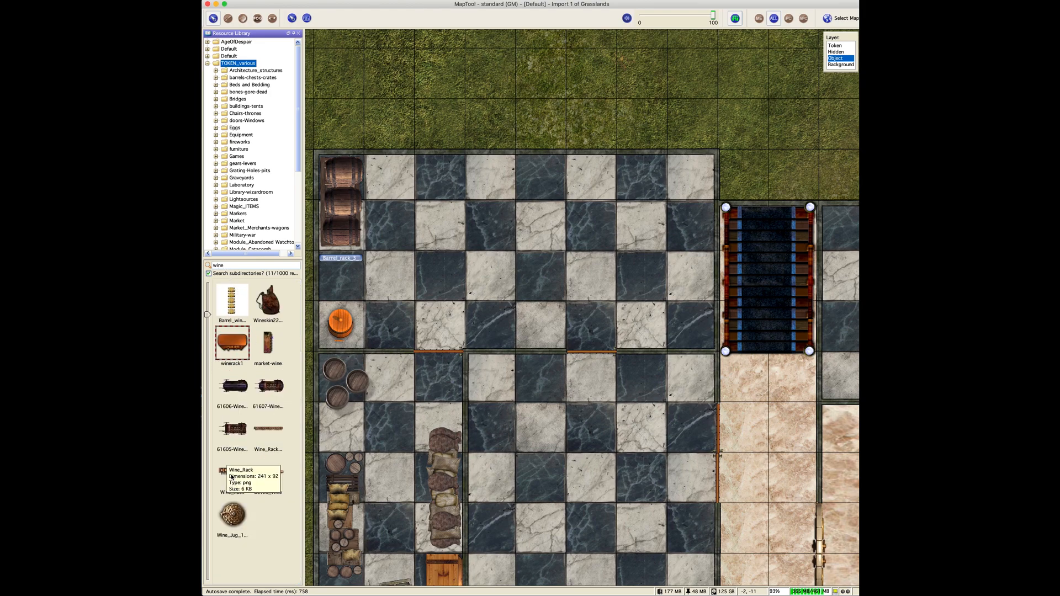
left_click_drag(232, 342, 451, 269)
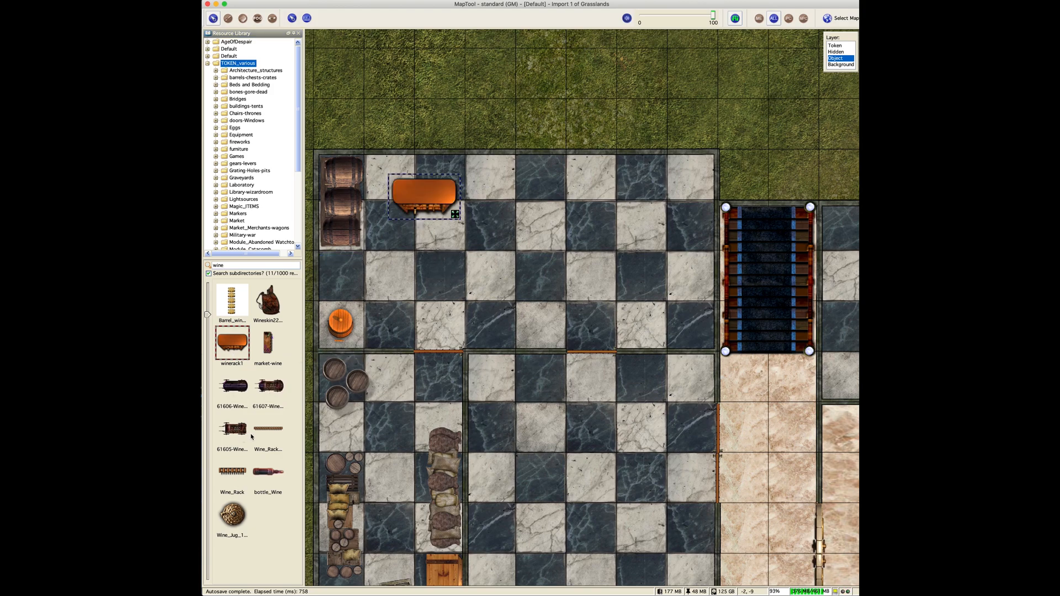
left_click_drag(232, 471, 435, 264)
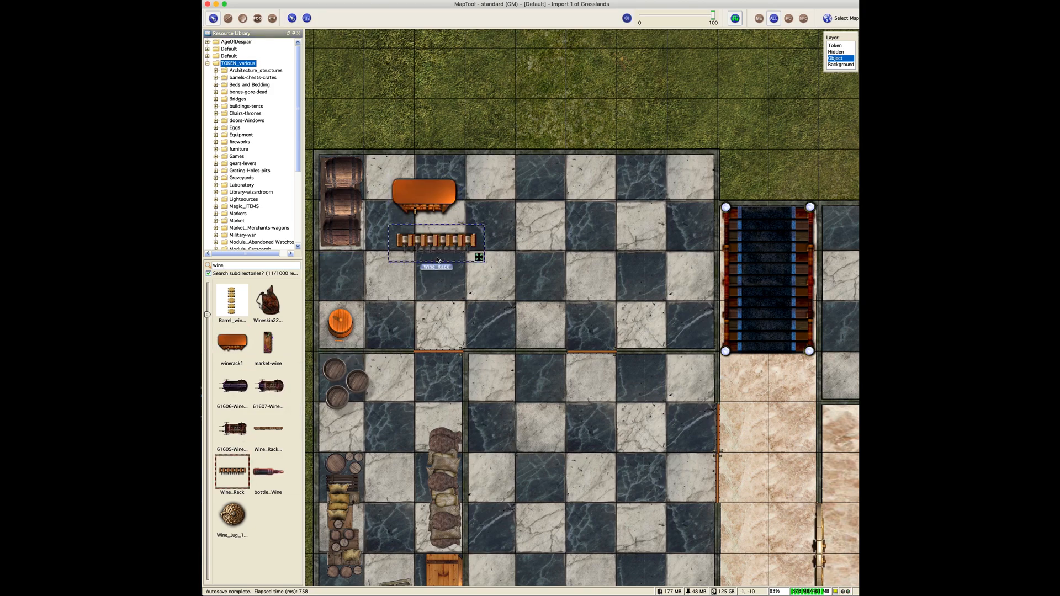
- Move winerack1 against the north room's south wall between the two doors and rotate it 180 degrees
left_click_drag(426, 188, 519, 323)
scroll(518, 313, "down", 4)
- Delete the Wine_Rack object that lies east of the barrel rack in the north room
left_click(436, 250)
right_click(435, 249)
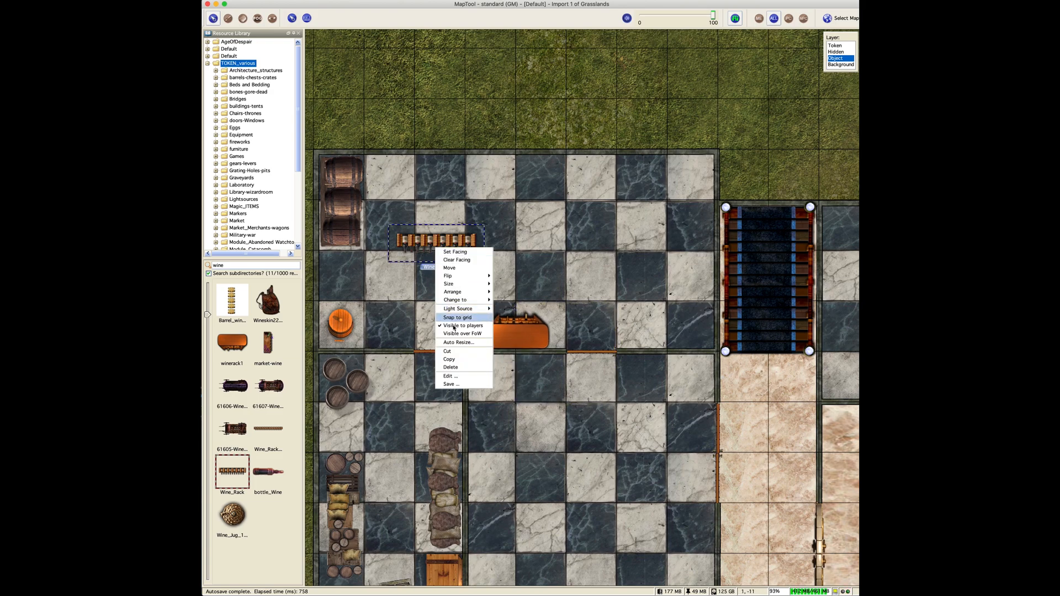
left_click(451, 368)
left_click(476, 317)
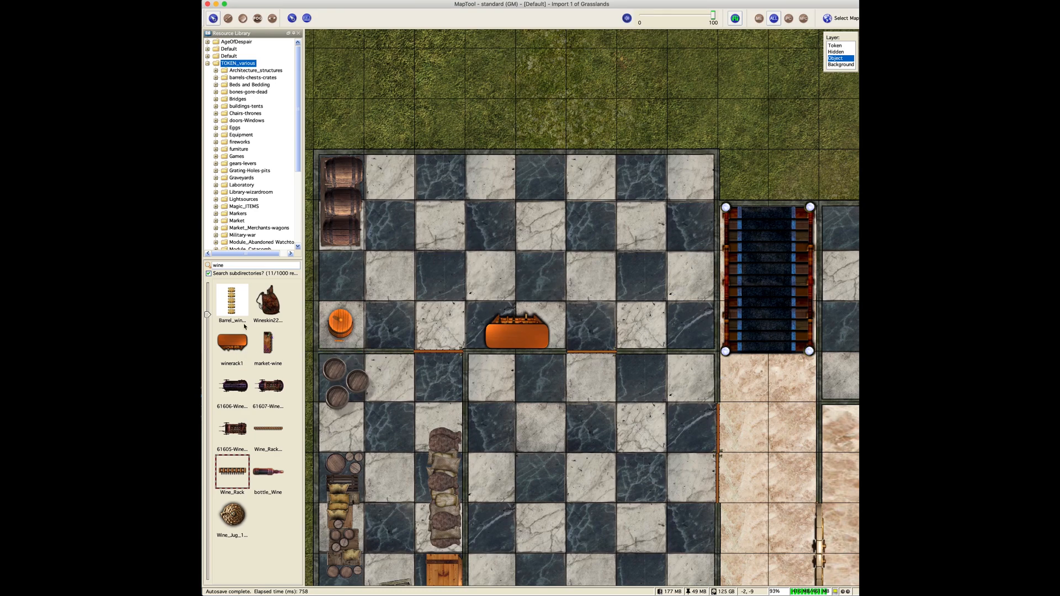
- Search the resource library for "table" and look through the table objects
double_click(227, 265)
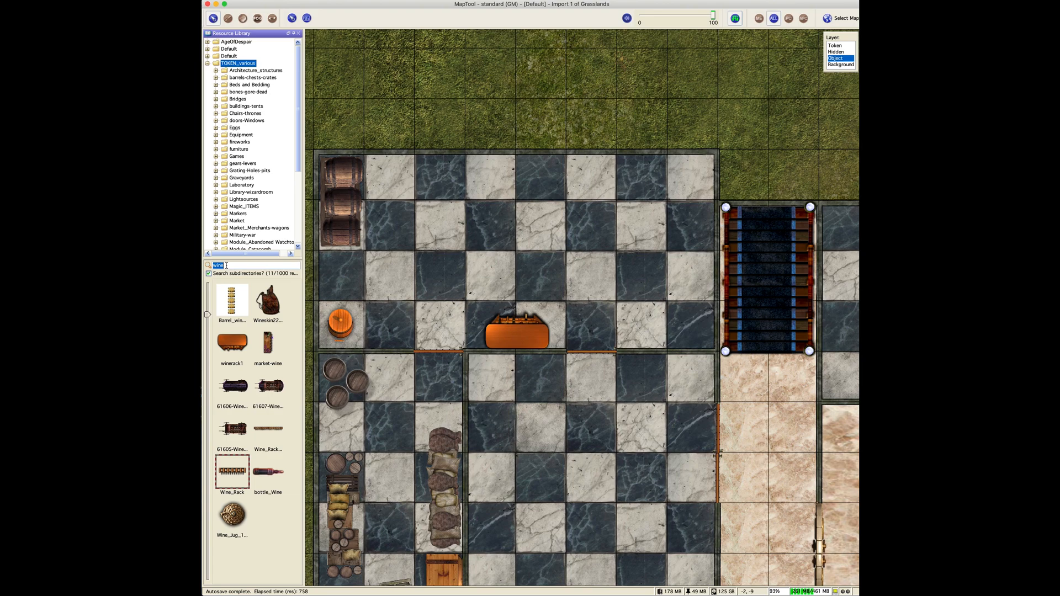
type("table")
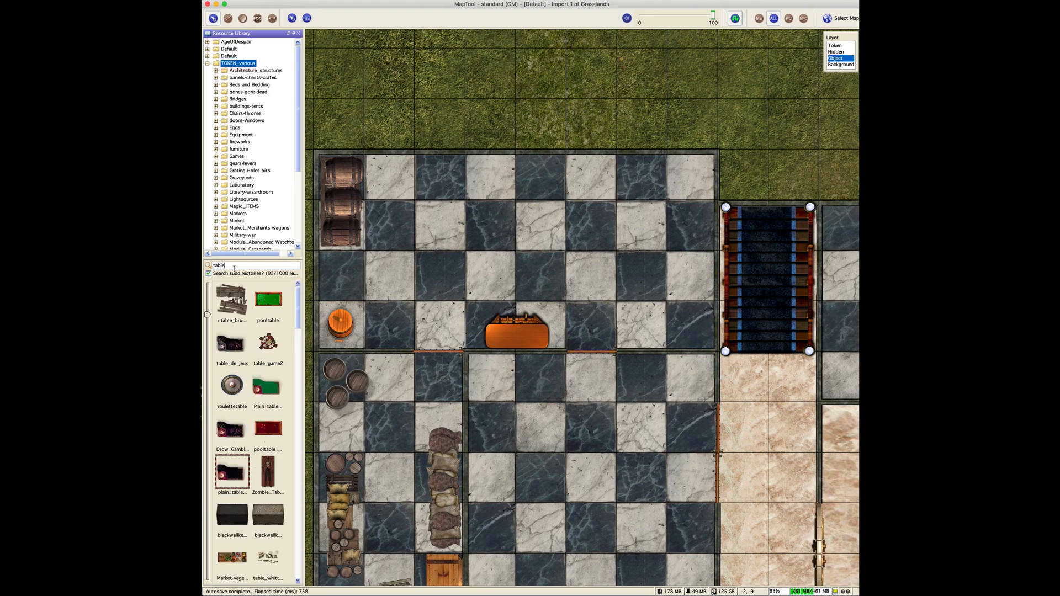
left_click_drag(298, 307, 307, 509)
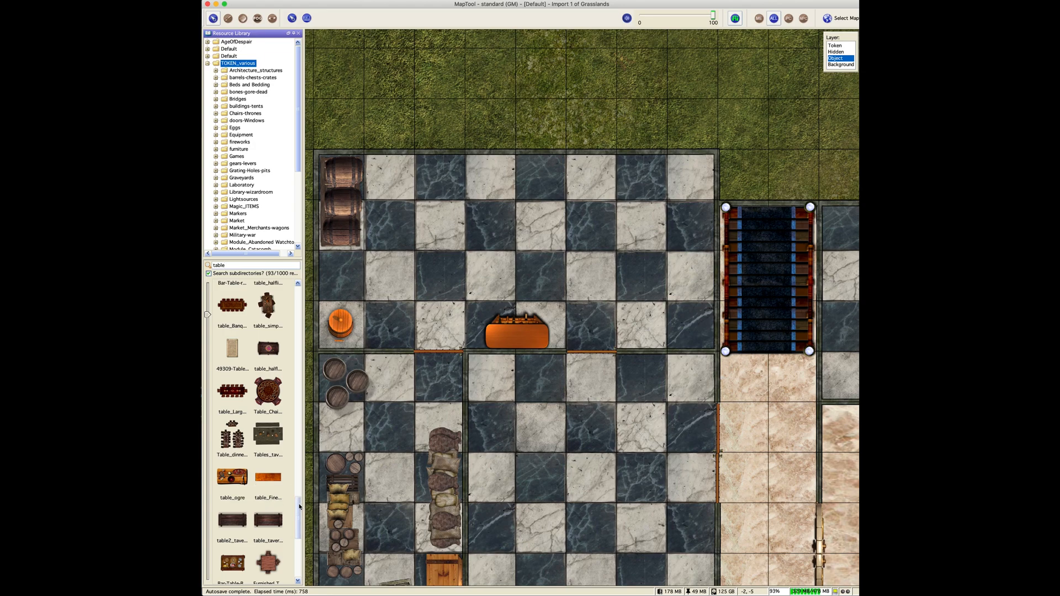
left_click_drag(298, 511, 293, 552)
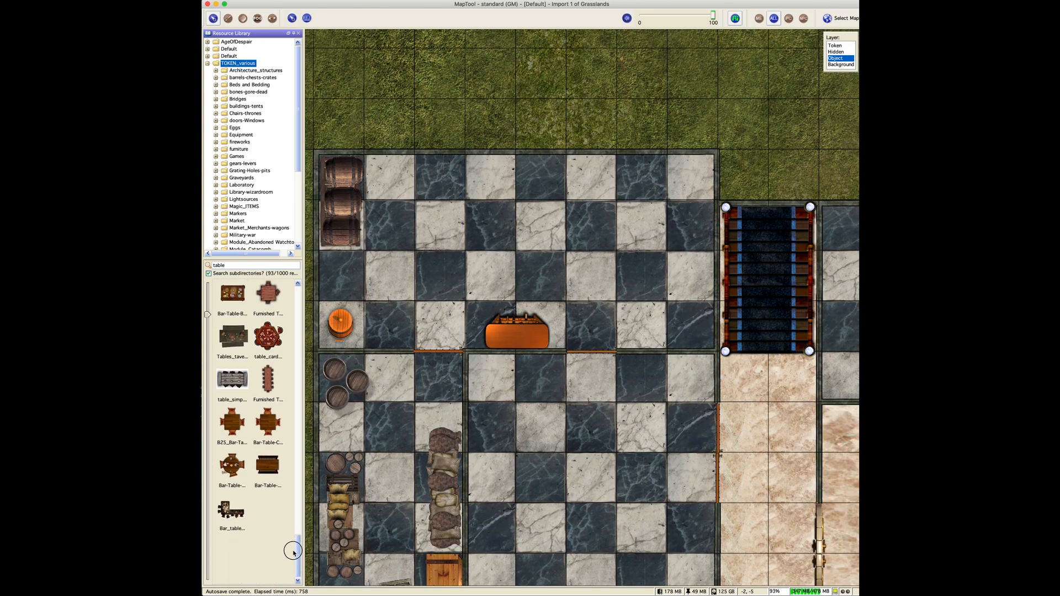
left_click_drag(293, 552, 290, 525)
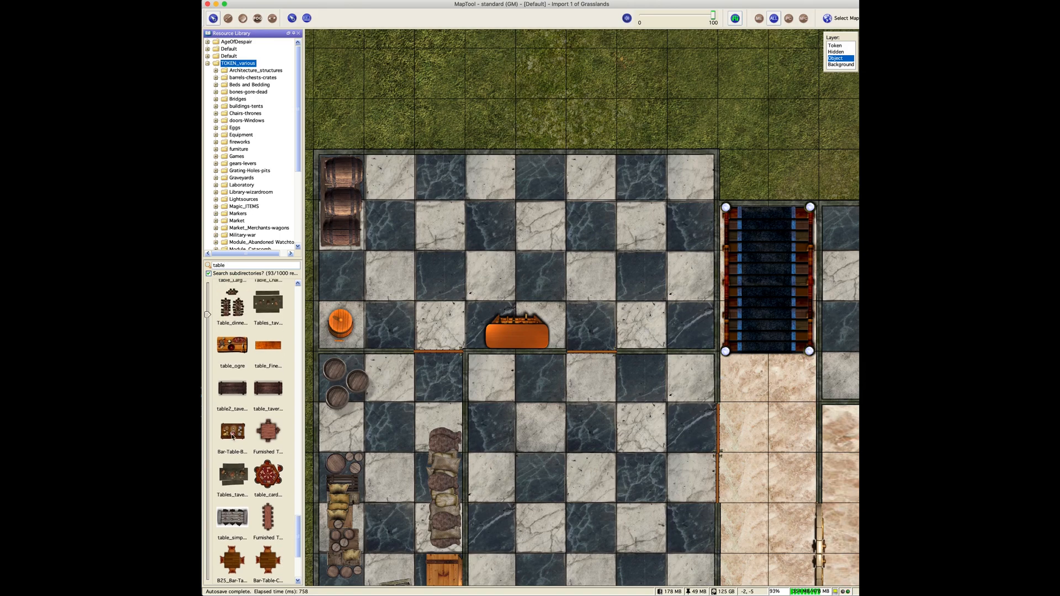
left_click_drag(232, 430, 449, 235)
right_click(498, 226)
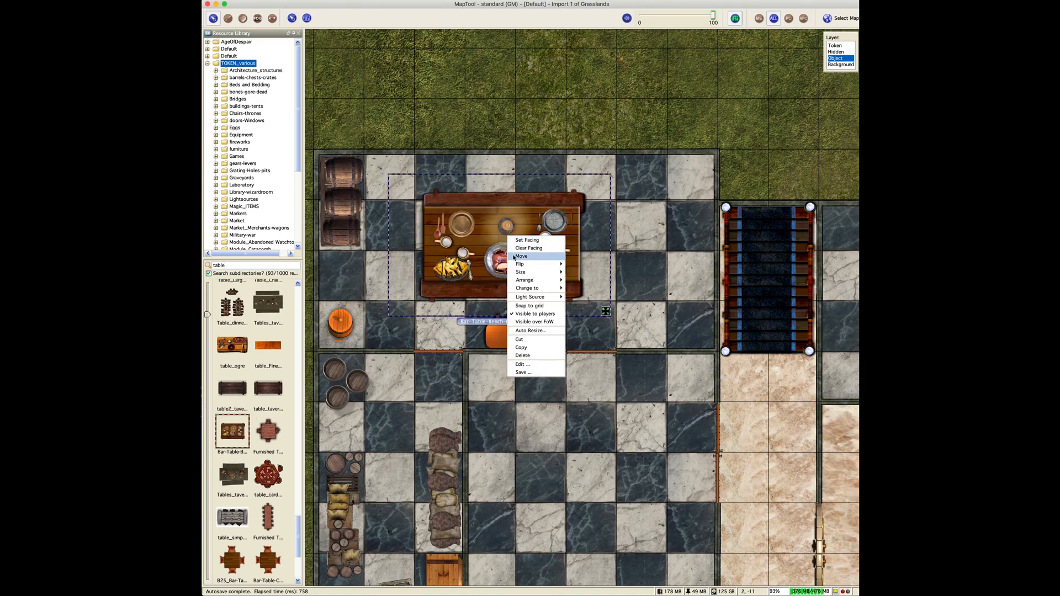
left_click(502, 353)
left_click(476, 318)
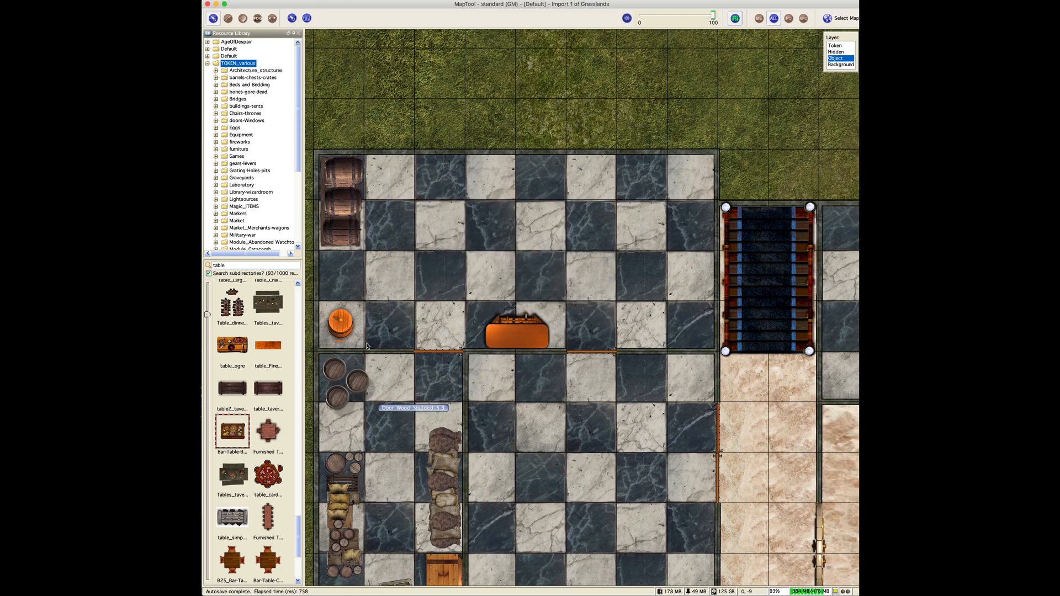
- Find the market vegetable table with cabbages and bowls among the table objects and place it in the north room's east side
left_click_drag(295, 527, 312, 398)
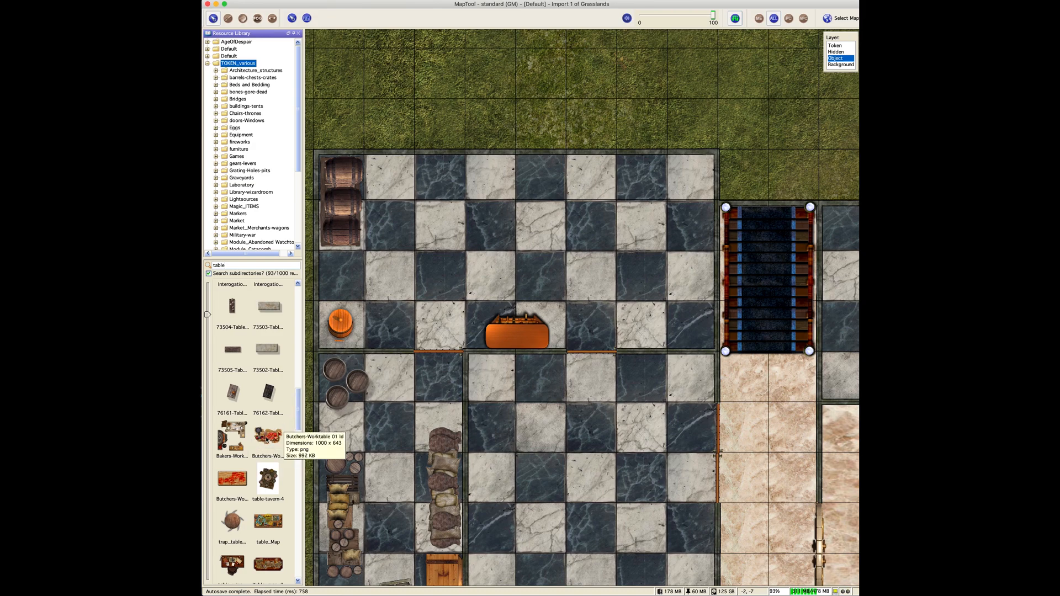
left_click_drag(299, 417, 295, 360)
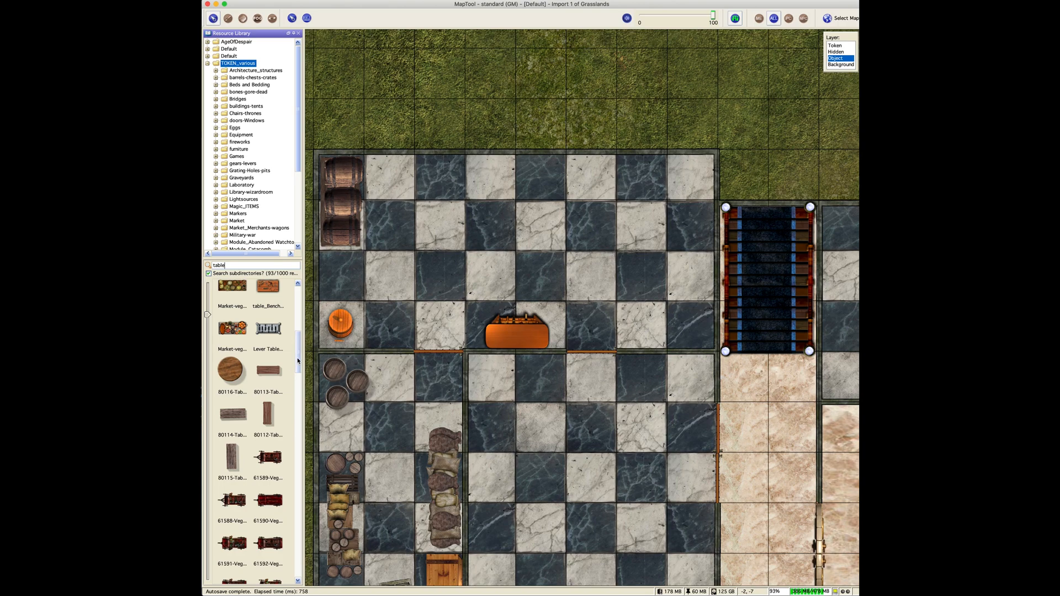
left_click_drag(297, 358, 297, 342)
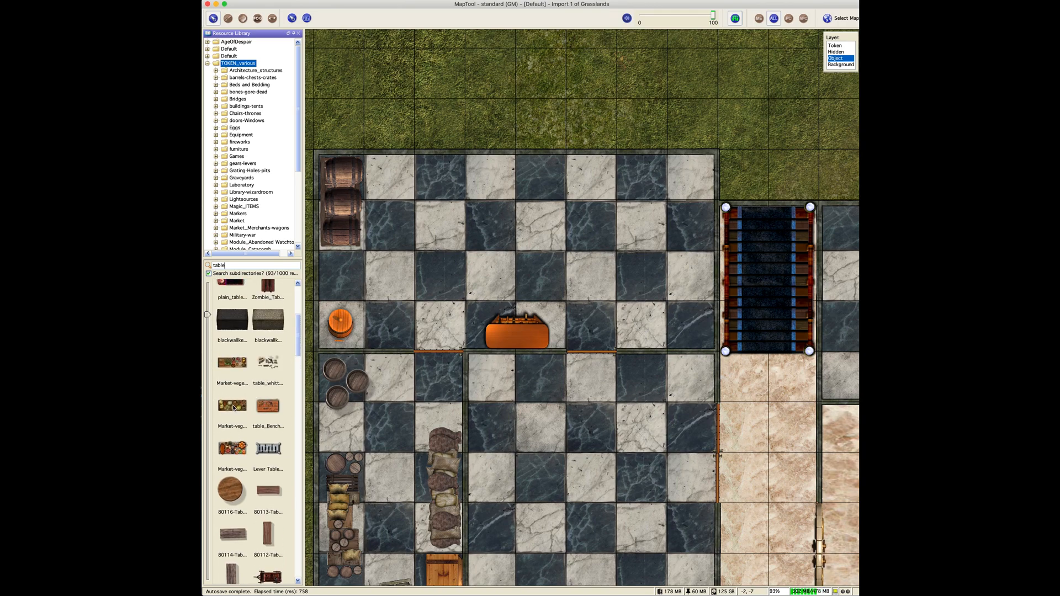
left_click_drag(233, 407, 632, 274)
- Set the vegetable table's size to Large, rotate it to run north to south and fit it into the north room's southeast corner
right_click(634, 274)
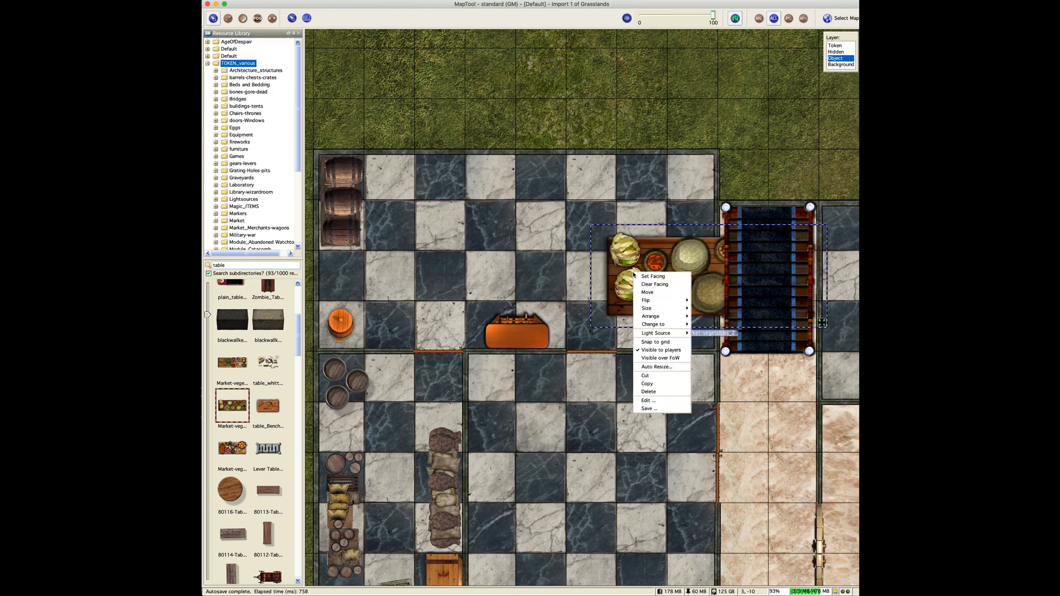
mouse_move(663, 308)
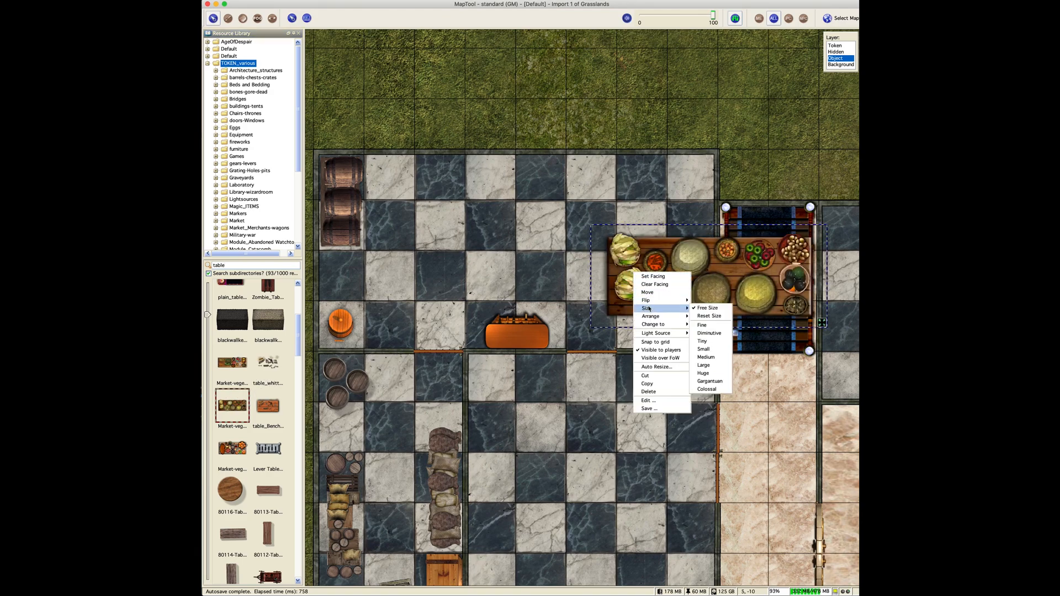
left_click(713, 358)
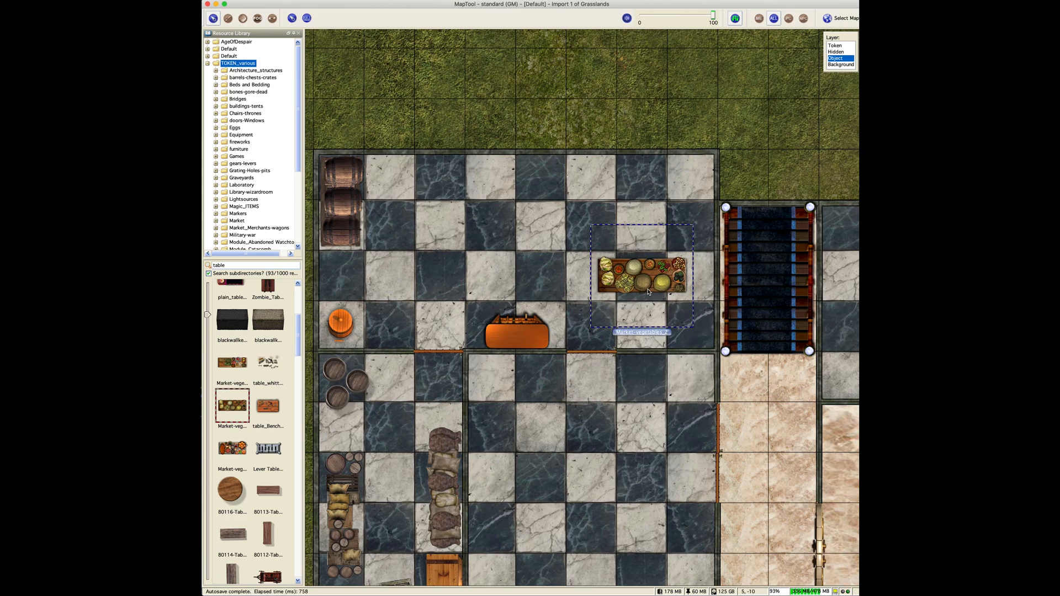
scroll(647, 292, "down", 2)
left_click_drag(646, 290, 699, 314)
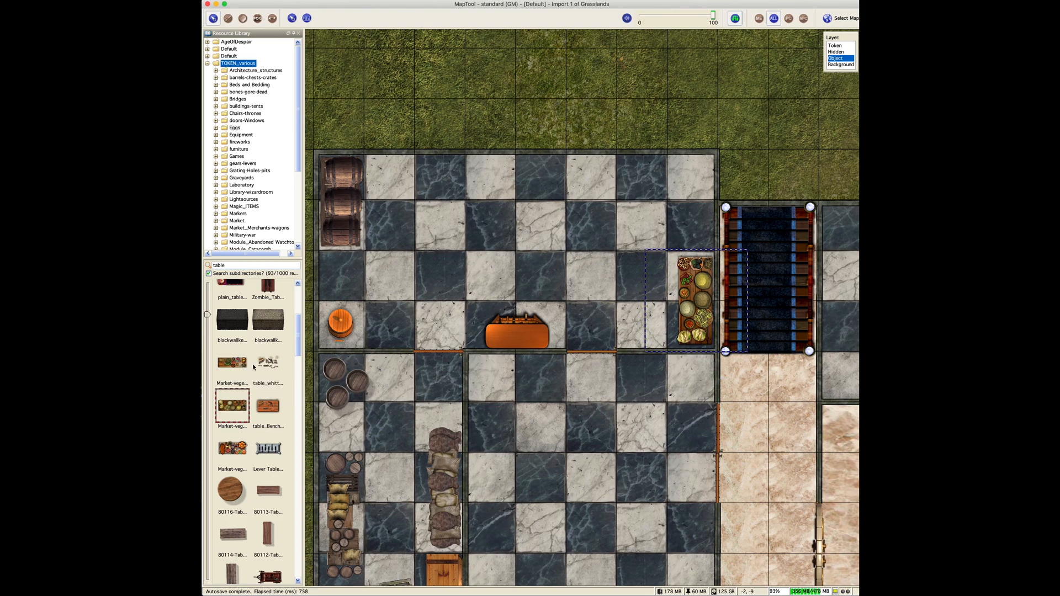
scroll(271, 363, "up", 3)
scroll(270, 381, "up", 2)
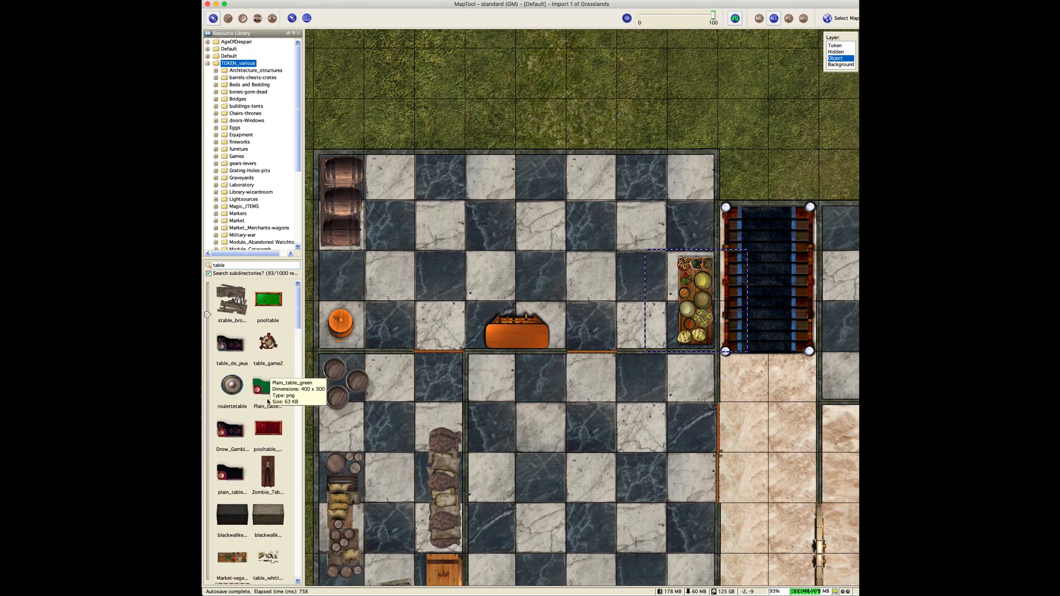
scroll(271, 409, "down", 10)
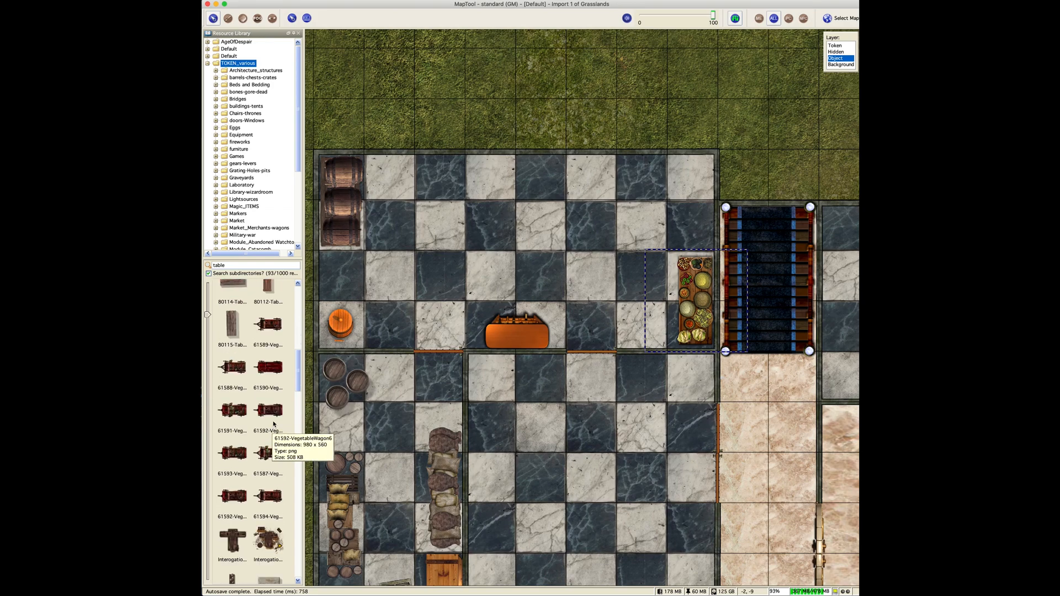
scroll(263, 463, "down", 6)
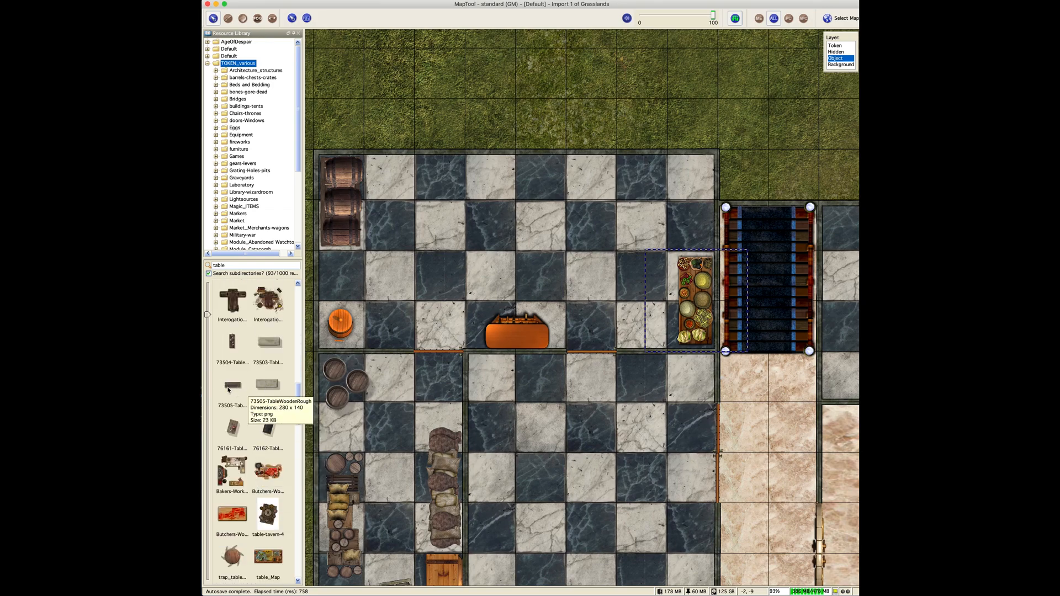
left_click_drag(228, 389, 437, 227)
right_click(438, 226)
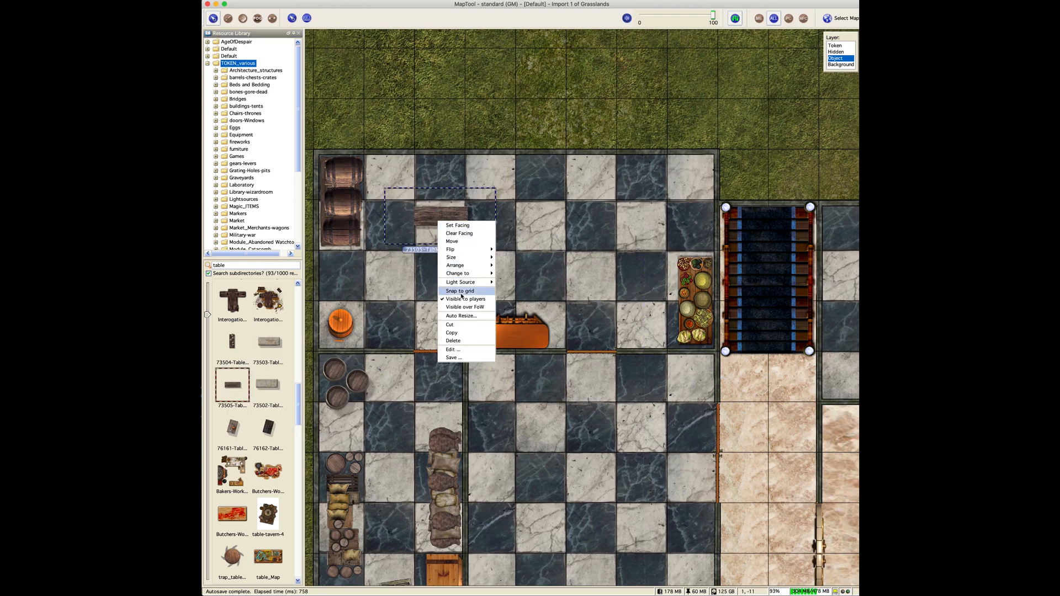
left_click(461, 342)
left_click(475, 318)
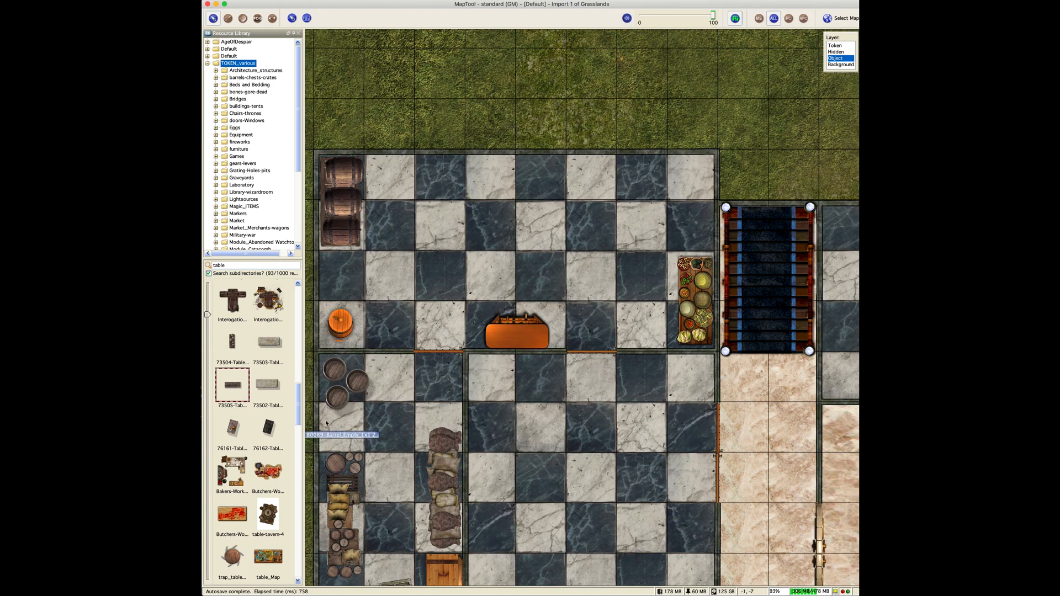
- Place the Butchers-Worktable-Stains 02 object at Large size in the north room, just northeast of winerack1
scroll(235, 440, "down", 2)
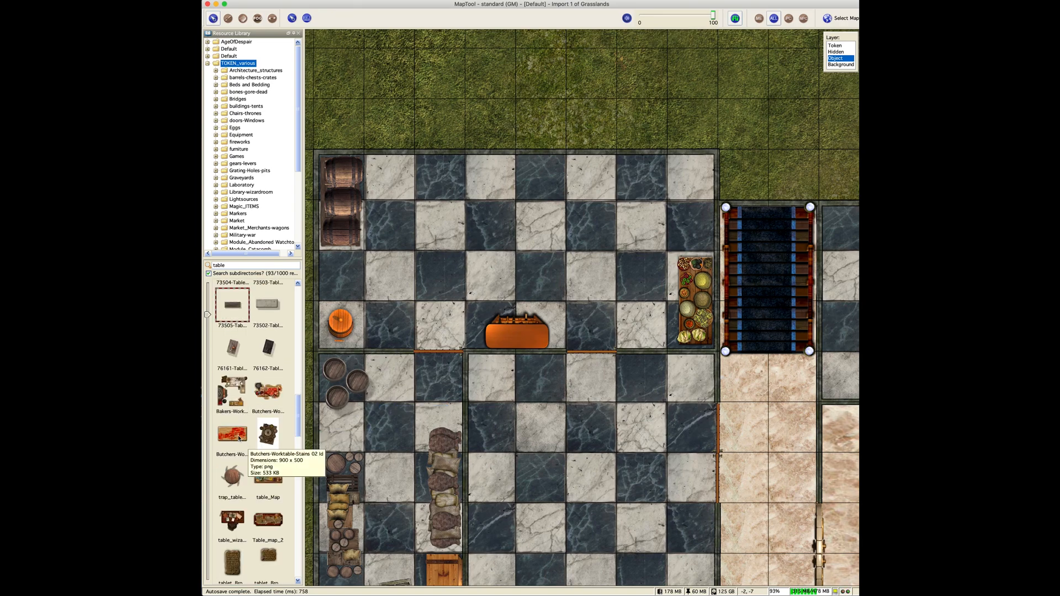
left_click_drag(238, 438, 515, 245)
left_click_drag(582, 264, 465, 191)
right_click(483, 222)
mouse_move(539, 260)
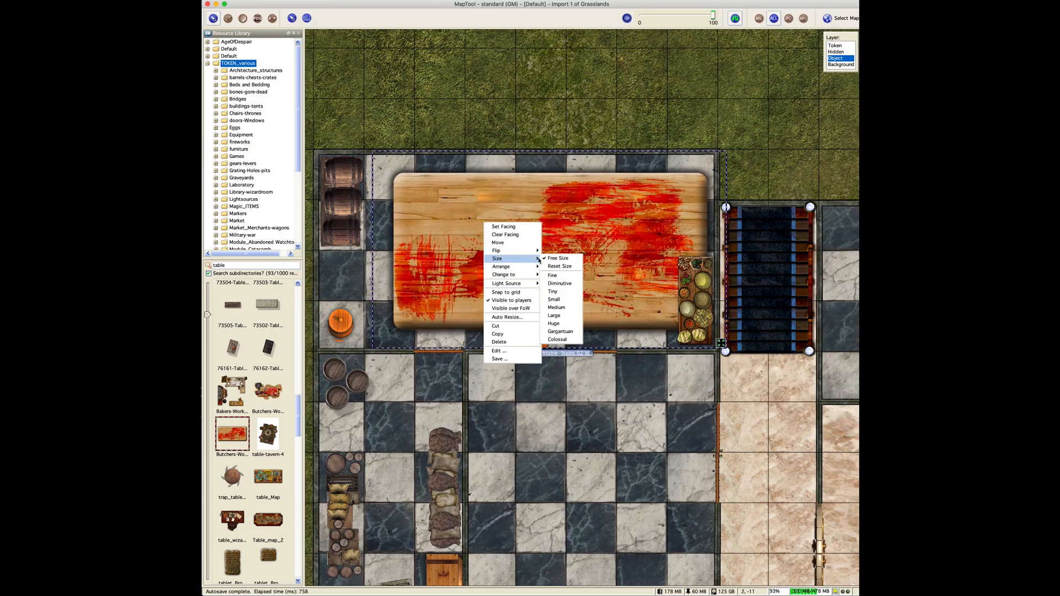
left_click(554, 315)
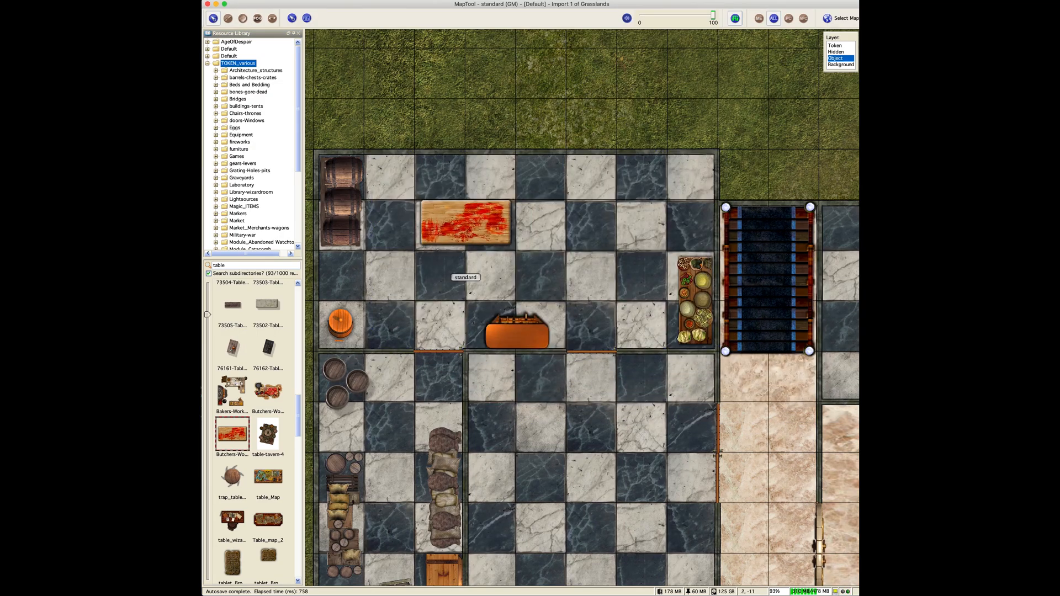
left_click_drag(486, 223, 587, 262)
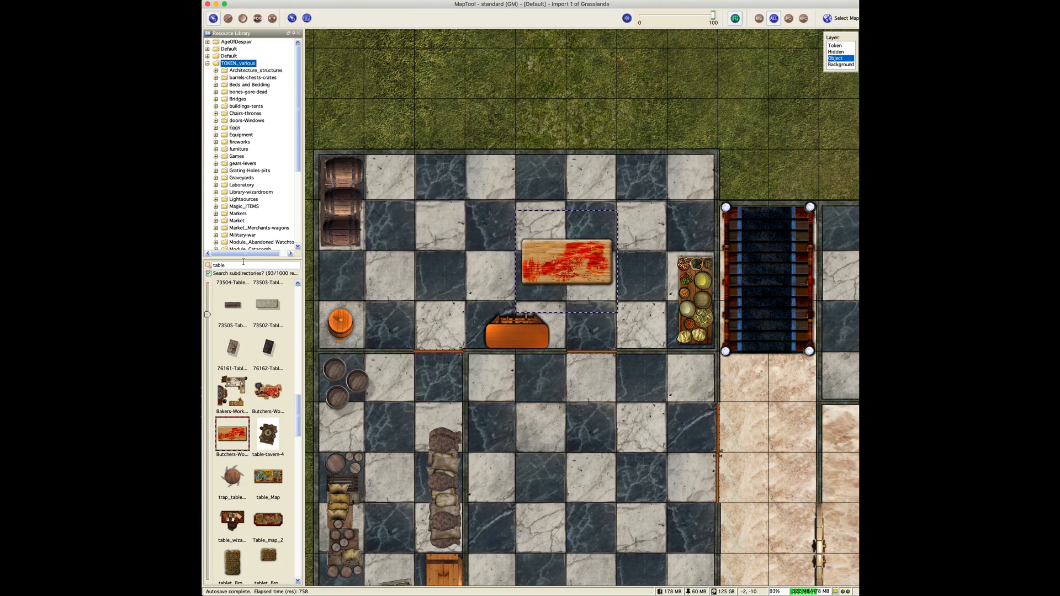
- Search the library for "cleave" and place the cleaver knife on the west end of the butcher's worktable
double_click(236, 262)
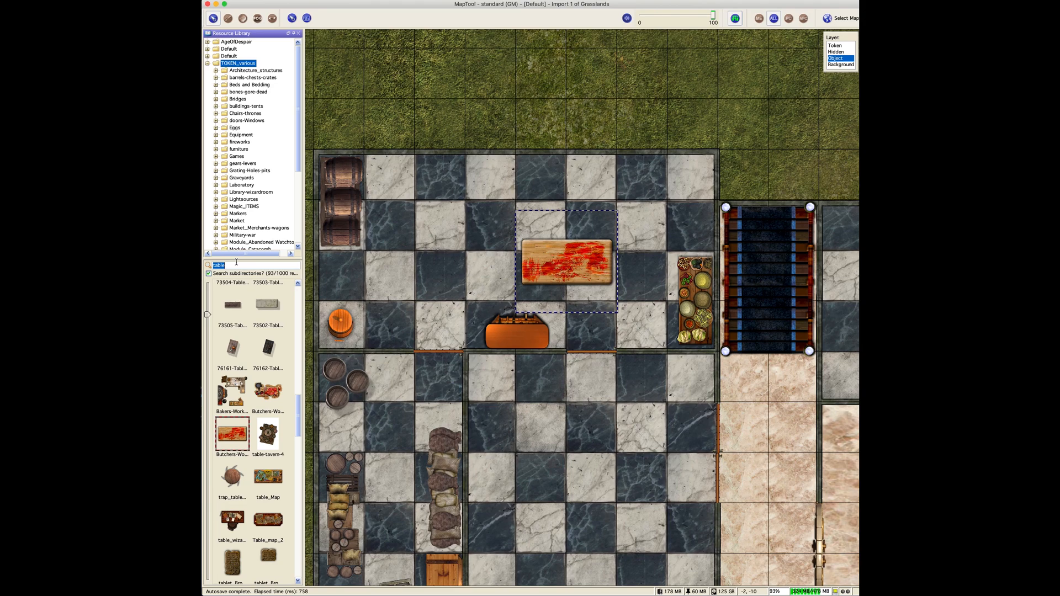
type("cho")
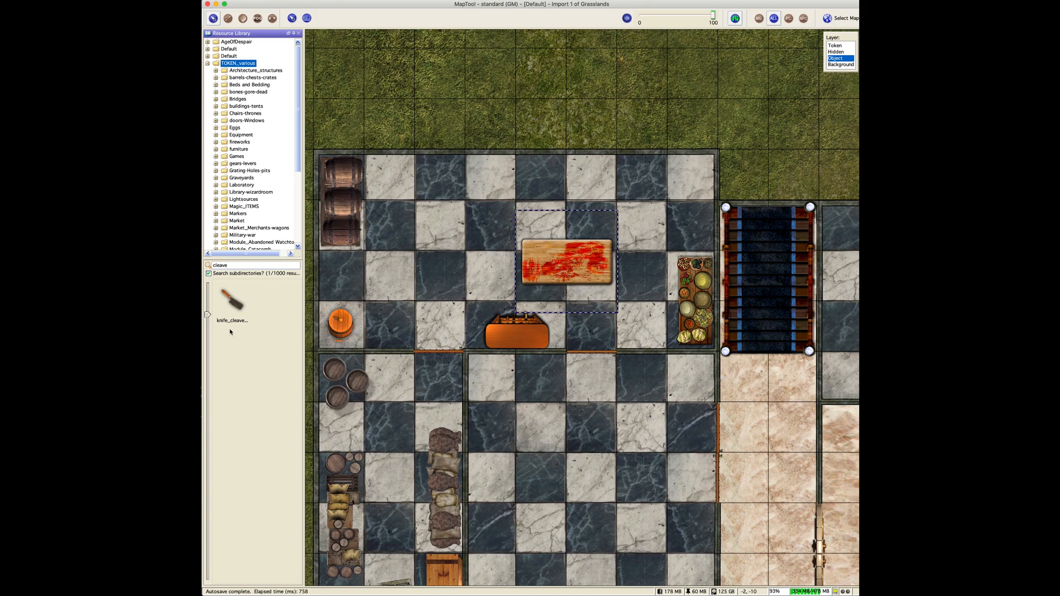
left_click_drag(232, 300, 550, 257)
left_click(447, 263)
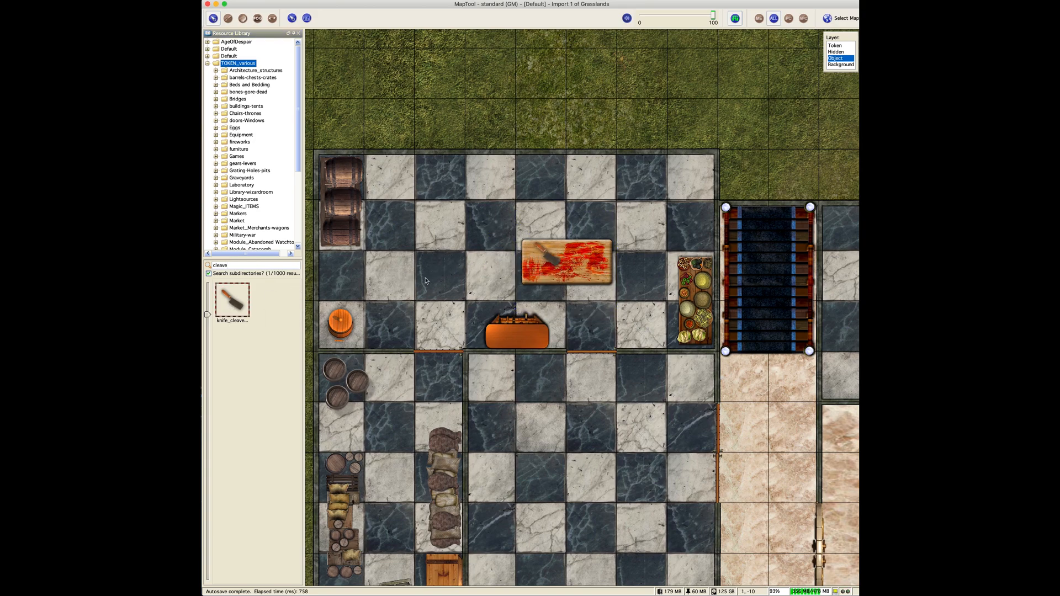
- Search the library for "pot" and look through the matching objects
double_click(225, 265)
type("pot")
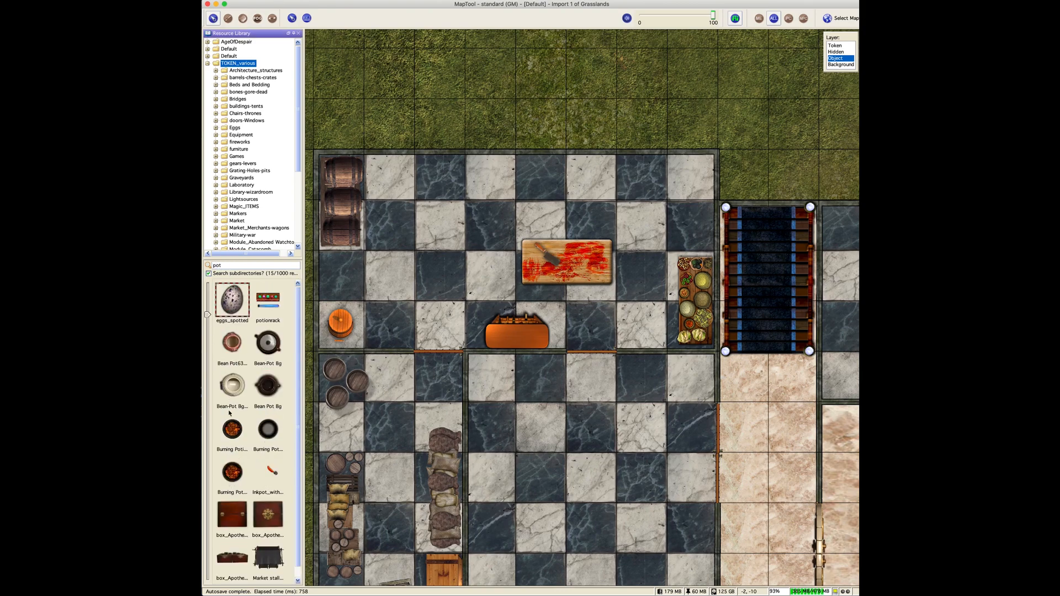
scroll(252, 468, "down", 1)
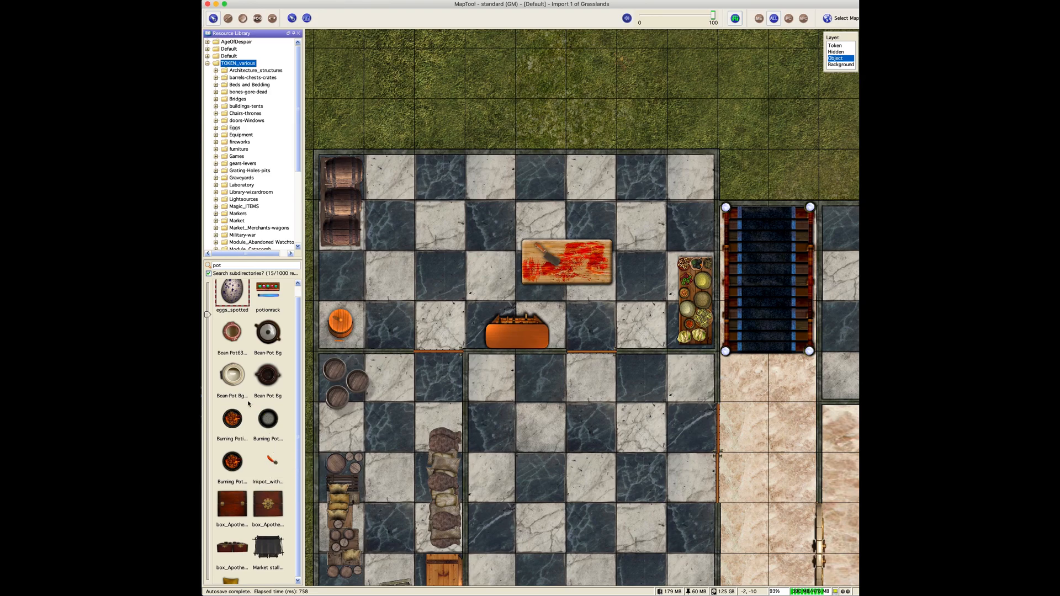
scroll(268, 353, "up", 1)
double_click(215, 266)
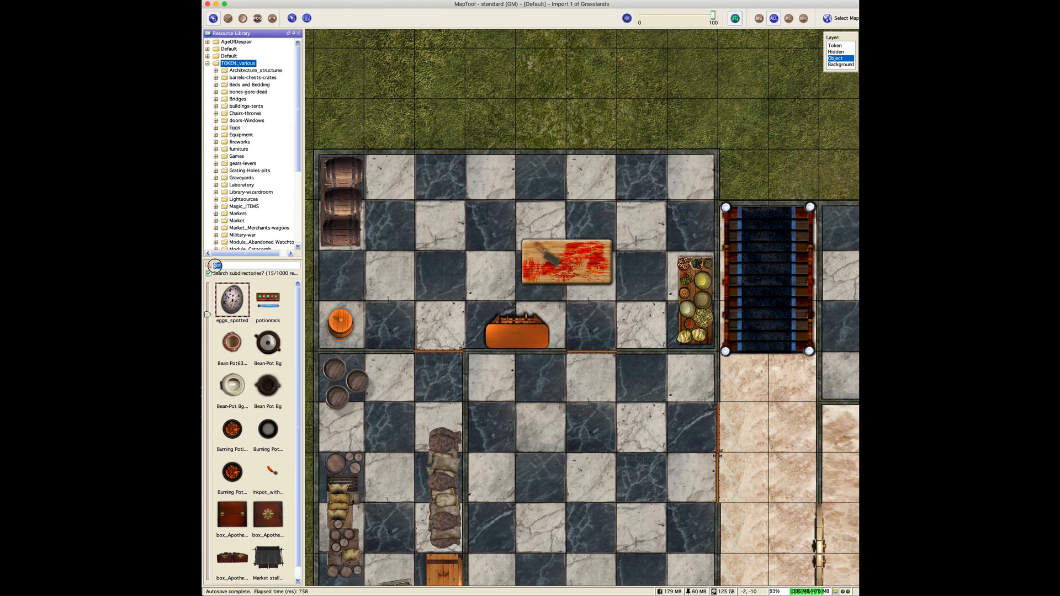
type("g")
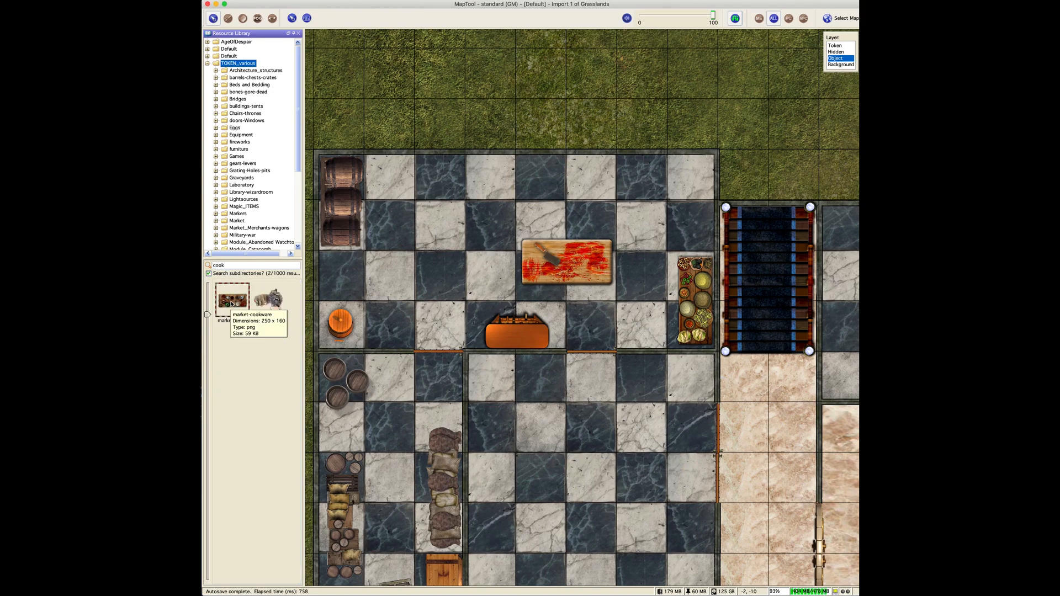
left_click_drag(232, 302, 439, 278)
right_click(433, 266)
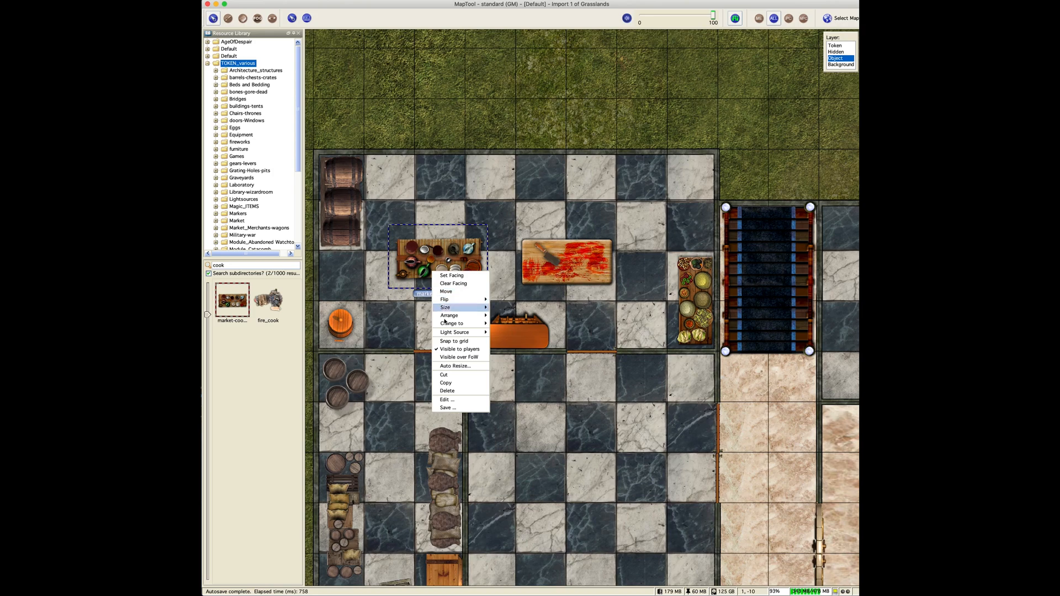
left_click(447, 392)
left_click(470, 318)
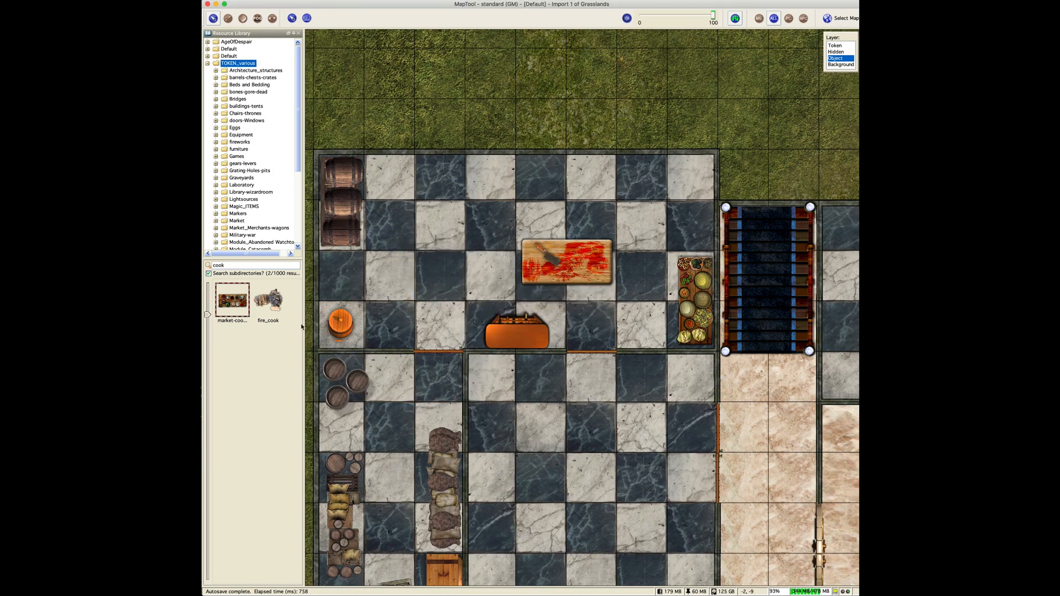
- Search the library for "meat", place Meat Gt on the butcher's worktable's east end, and move the loaded table about two cells west
double_click(226, 266)
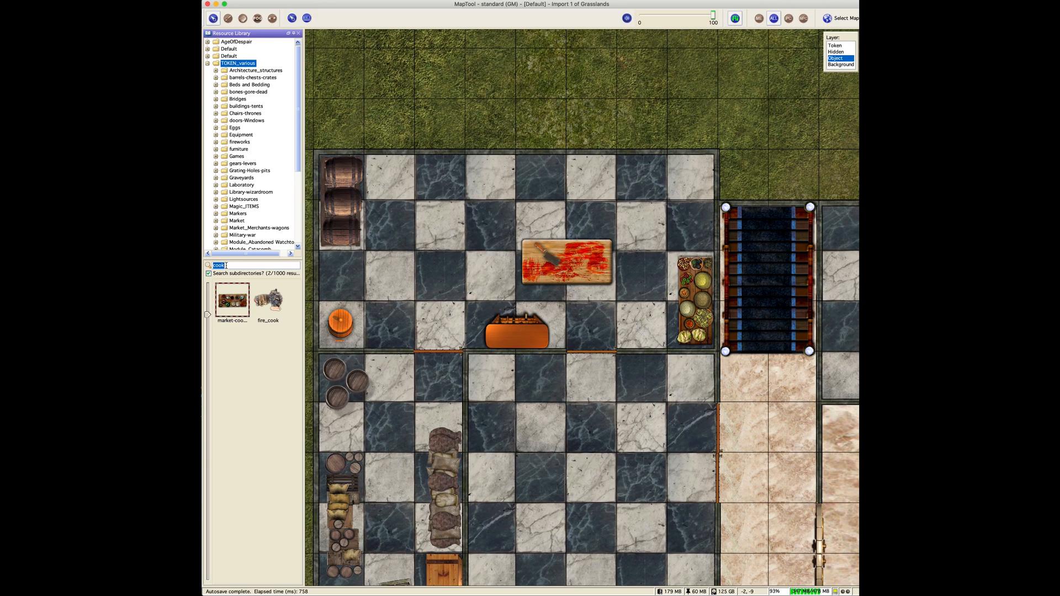
type("meat")
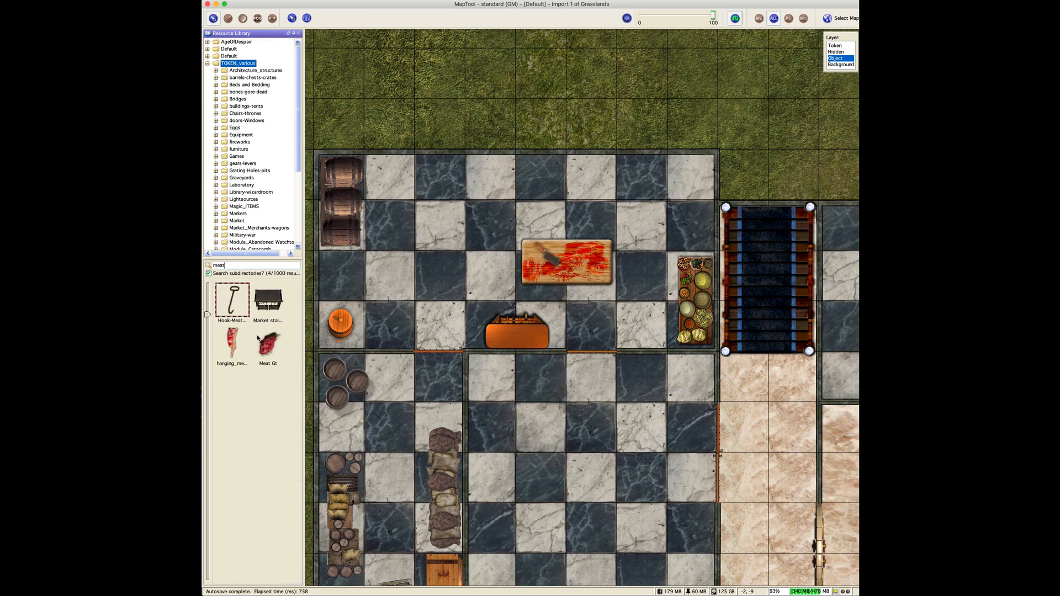
left_click_drag(263, 353, 586, 268)
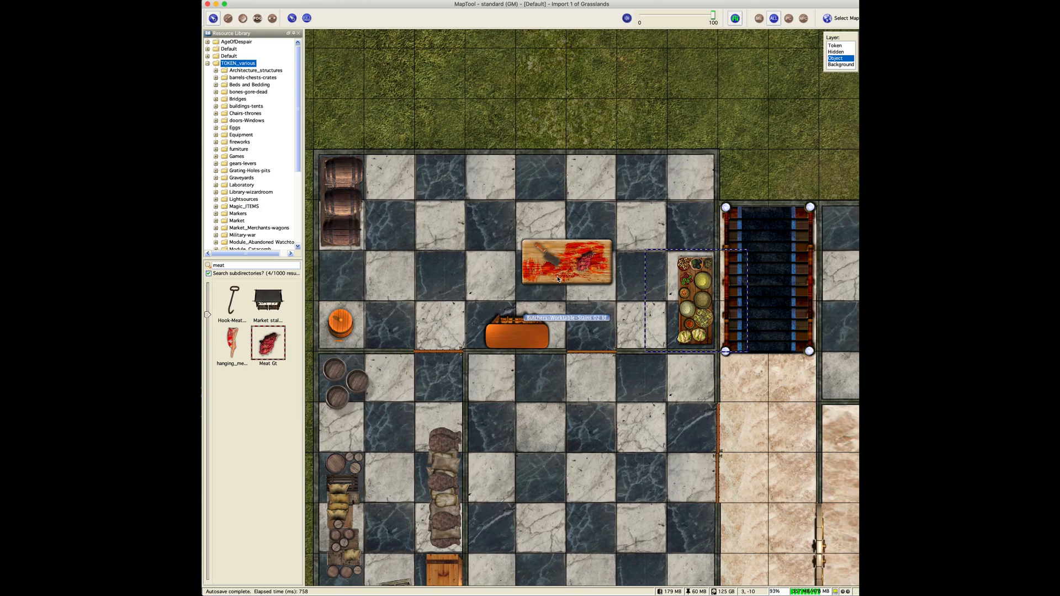
left_click_drag(501, 221, 493, 286)
left_click(613, 260)
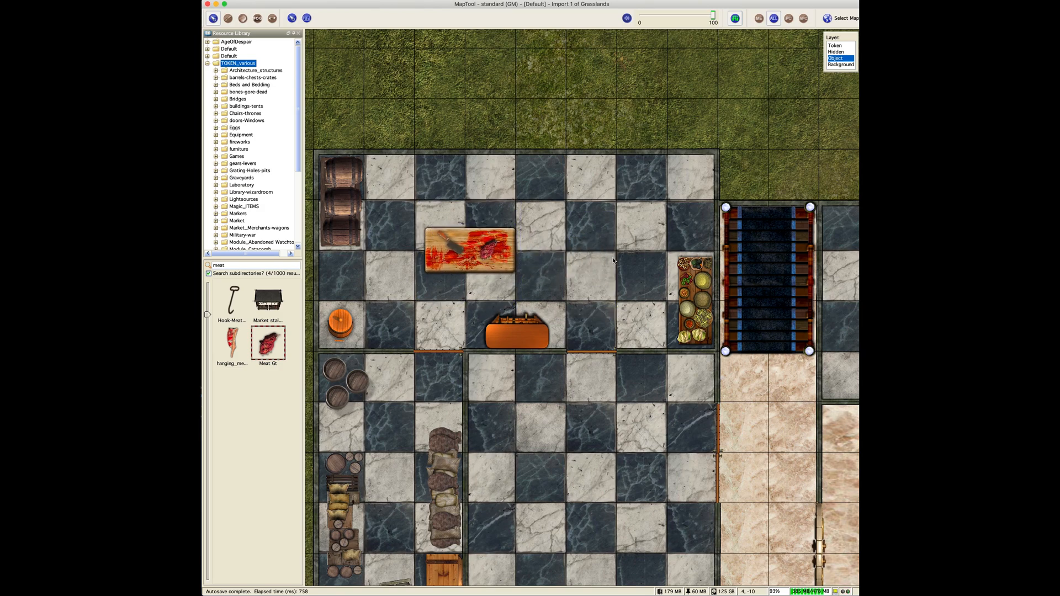
- Search the library for "fireplace" and place Fireplace 6g She Bg_1 against the north wall of the north room
double_click(214, 266)
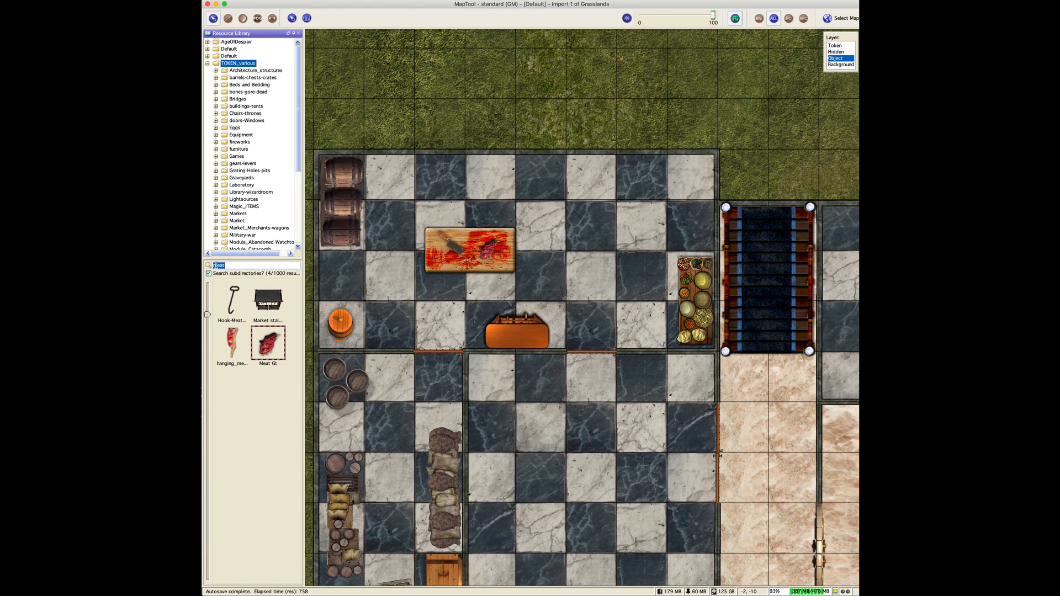
type("fire")
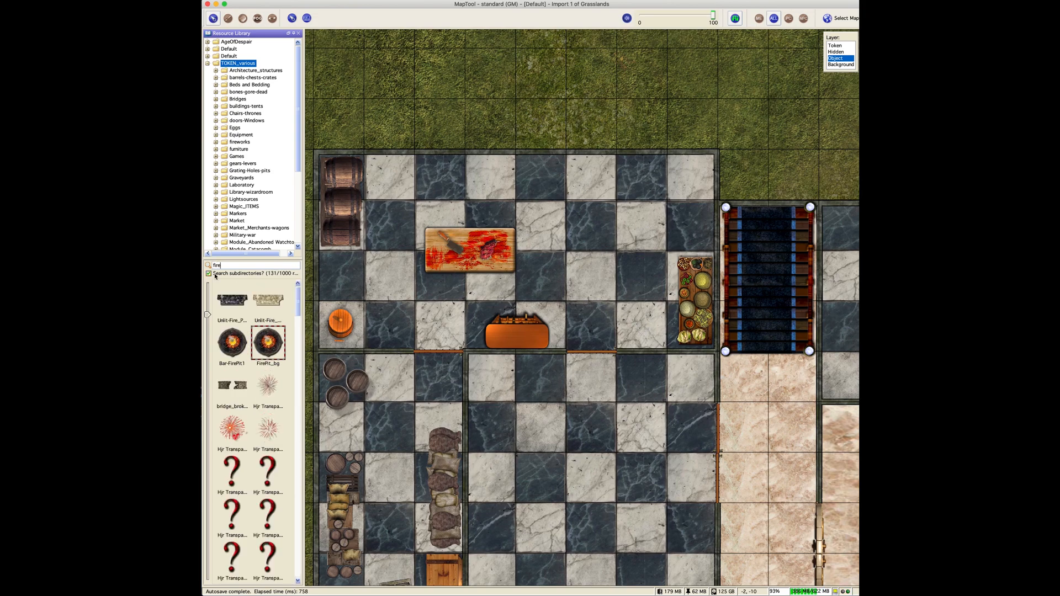
type("place")
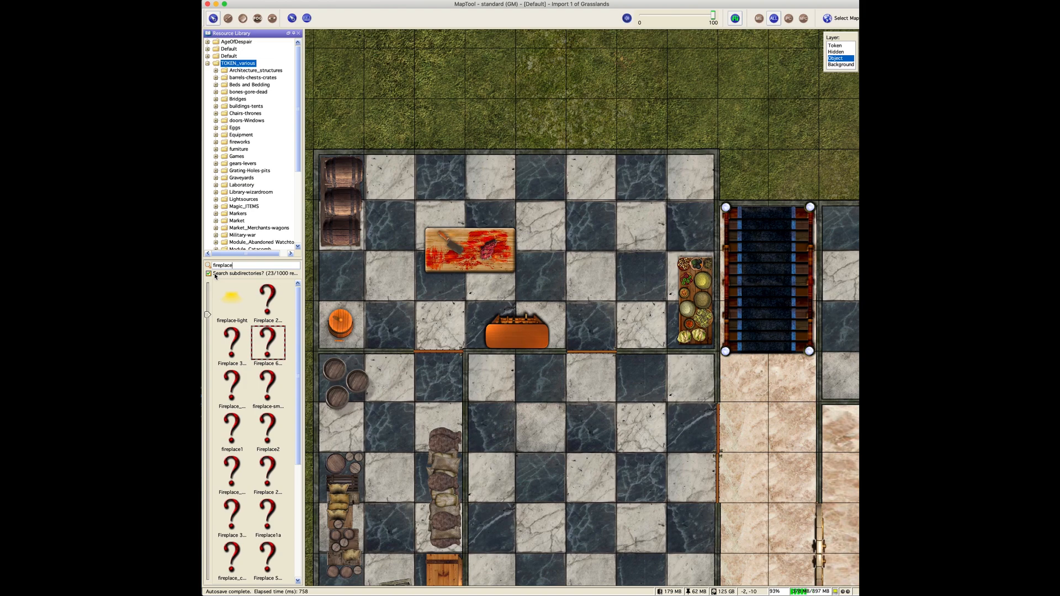
left_click_drag(298, 347, 305, 500)
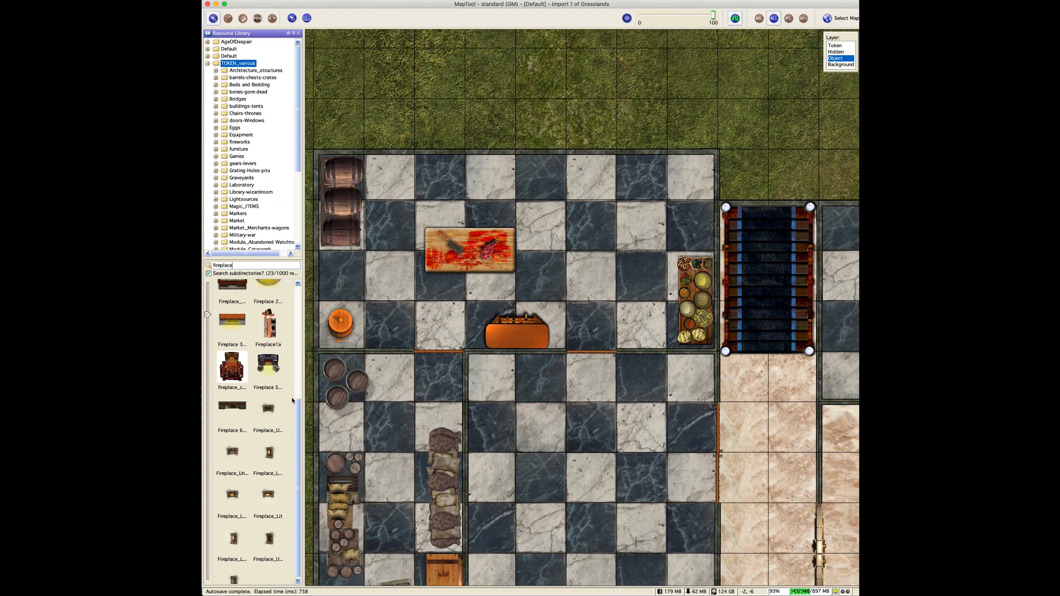
left_click(297, 411)
left_click_drag(297, 410, 303, 277)
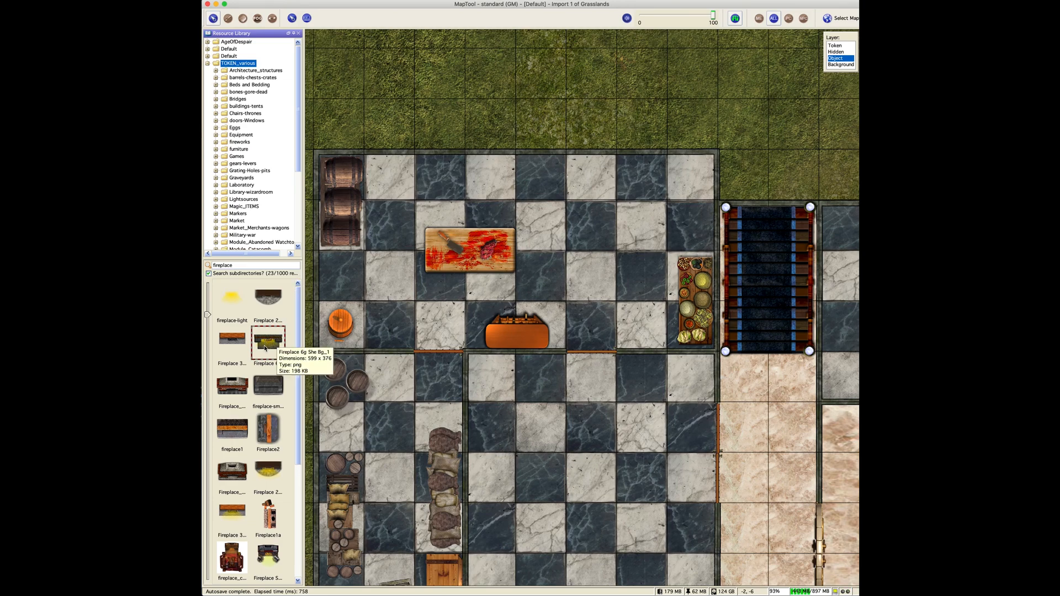
left_click_drag(265, 348, 585, 199)
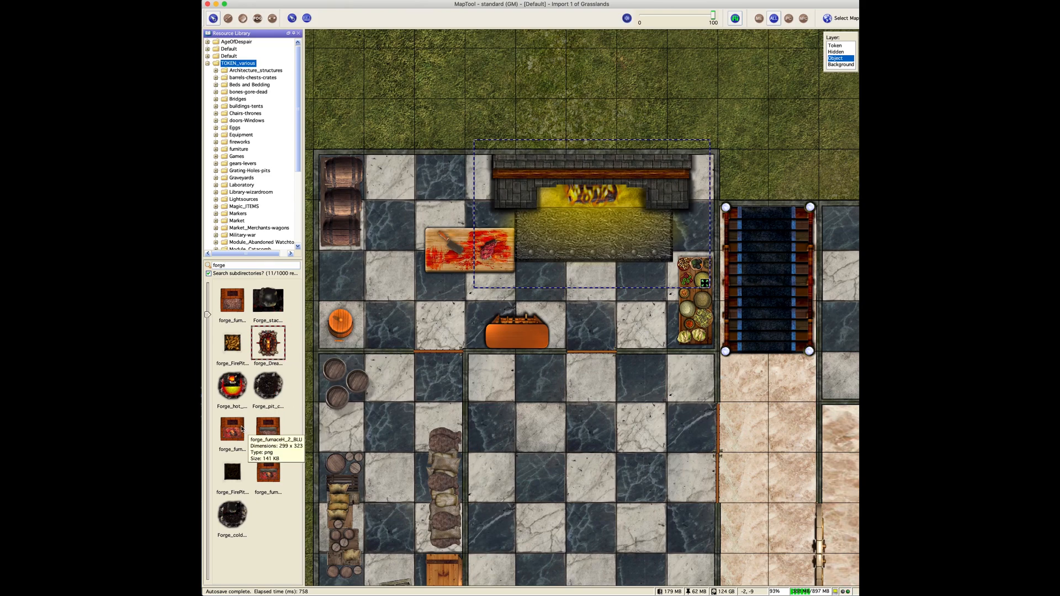
- Search the library for "forge" and place forge_furnaceH_2_BLU on the grass north of the room
left_click_drag(241, 429, 438, 113)
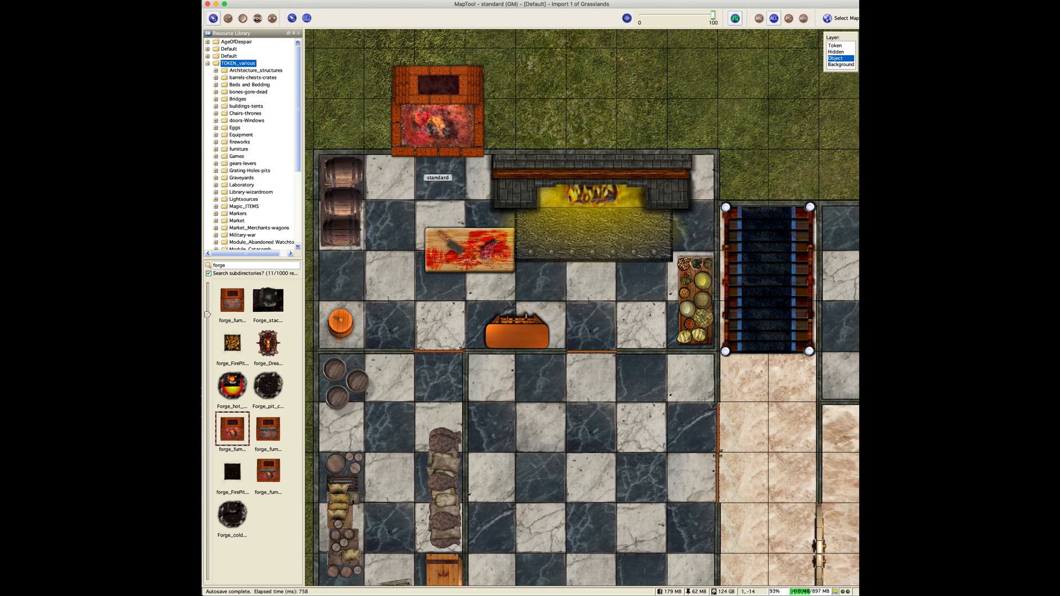
left_click_drag(267, 429, 539, 91)
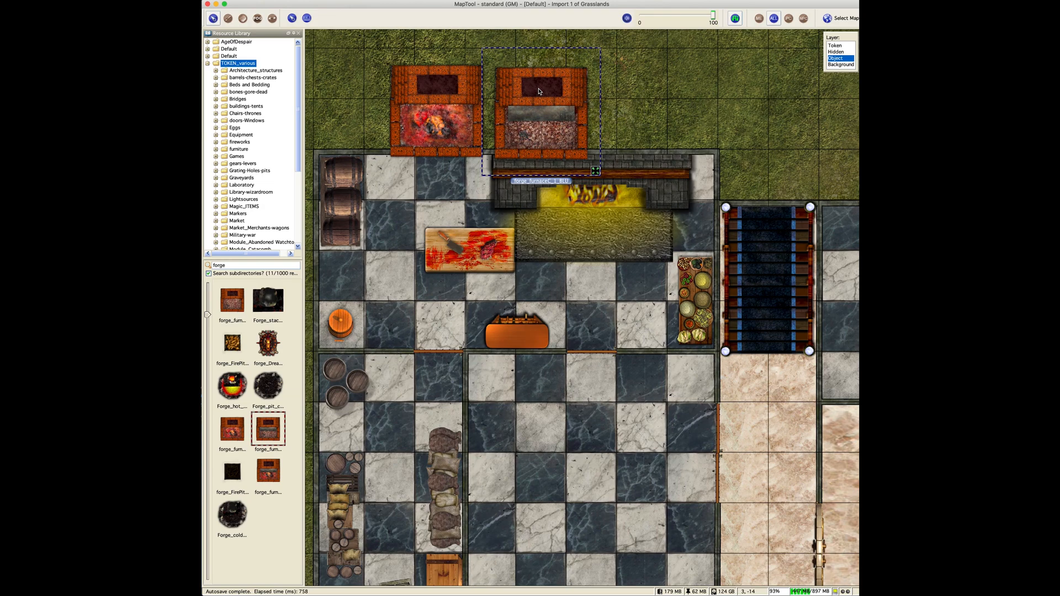
right_click(540, 91)
left_click(552, 210)
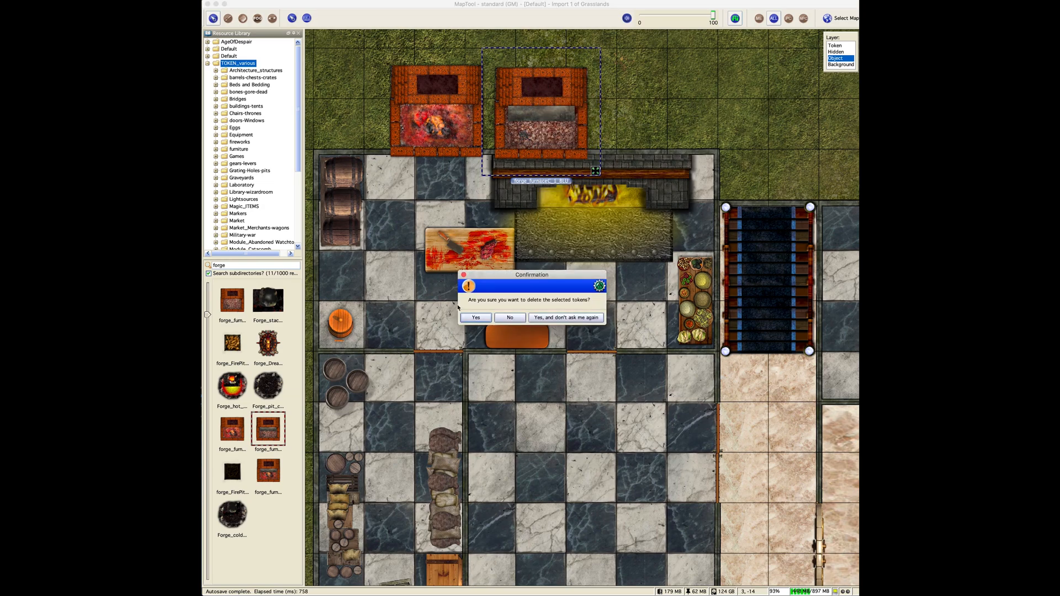
left_click(474, 317)
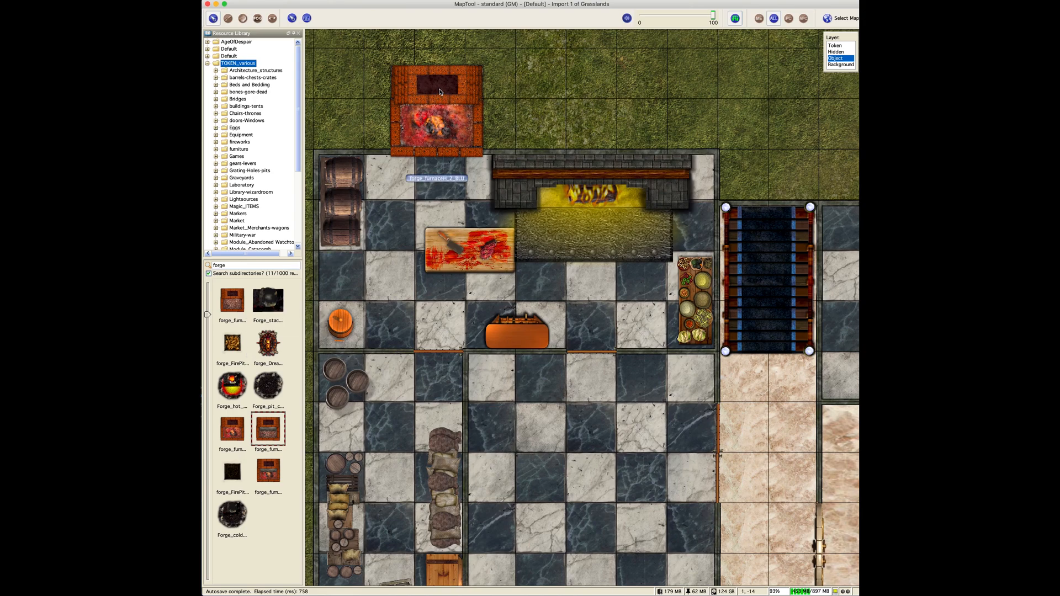
- Try the fireplace at Large size, set it to Huge instead and align it with the north wall
left_click(552, 181)
right_click(552, 182)
mouse_move(580, 222)
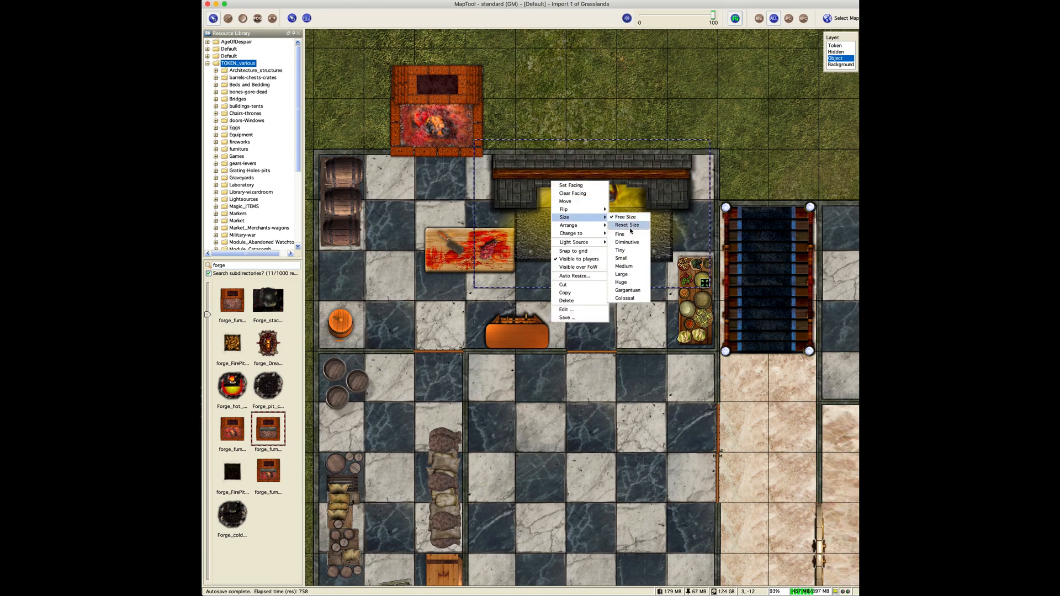
left_click(621, 273)
right_click(533, 186)
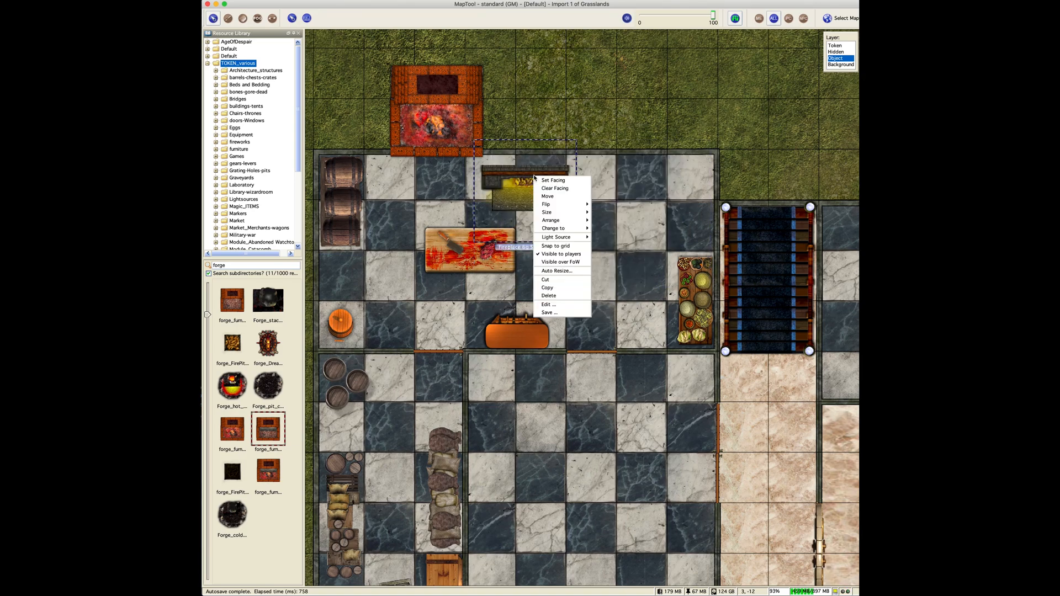
mouse_move(574, 212)
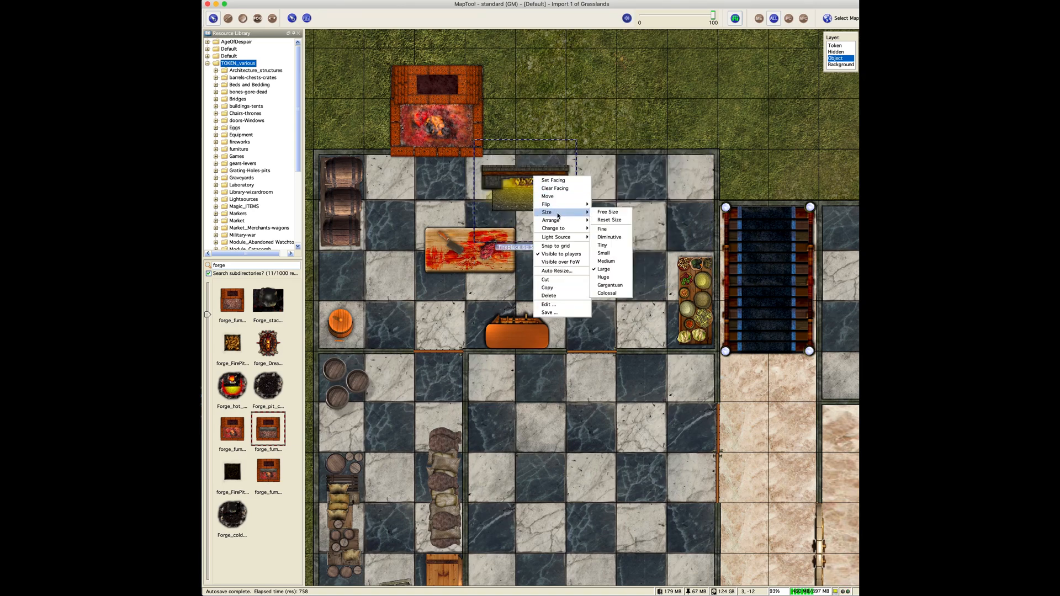
left_click(626, 276)
left_click_drag(592, 185, 591, 183)
- Set the forge furnace's size to Large and move it about one cell east on the grass
right_click(453, 109)
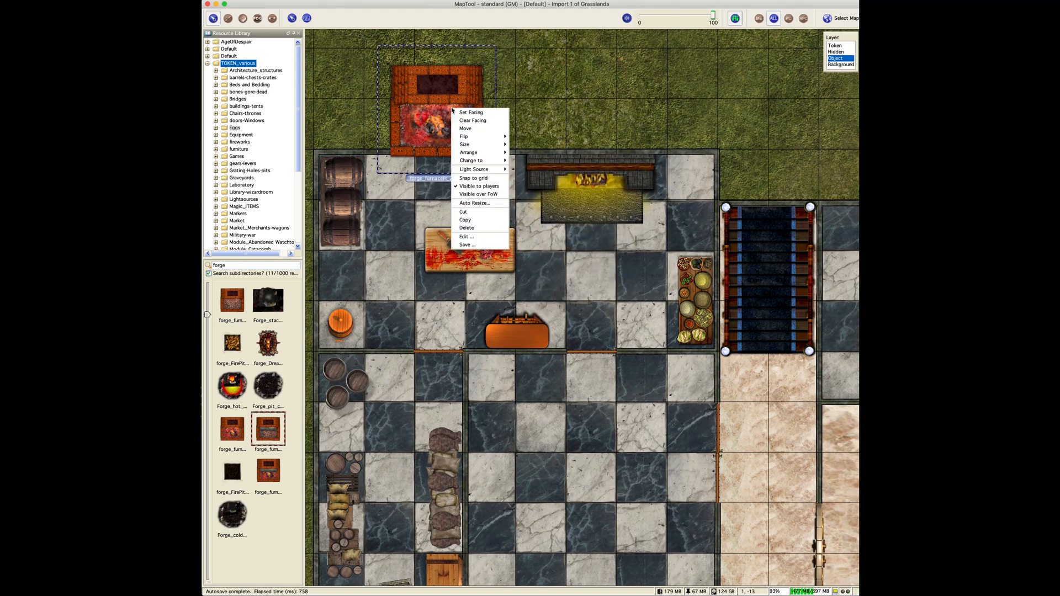
mouse_move(500, 144)
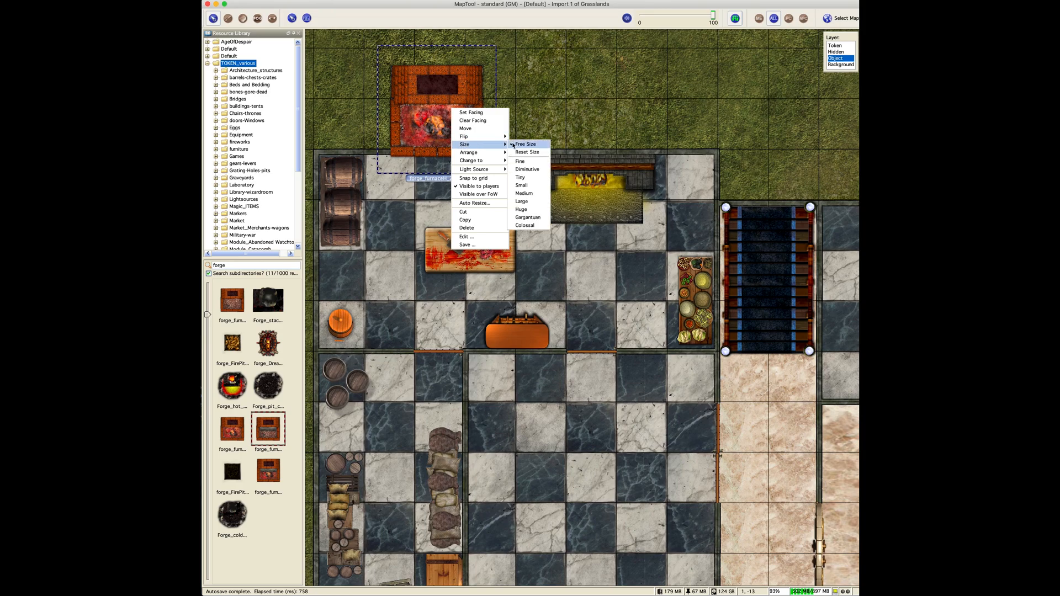
left_click(533, 201)
right_click(458, 116)
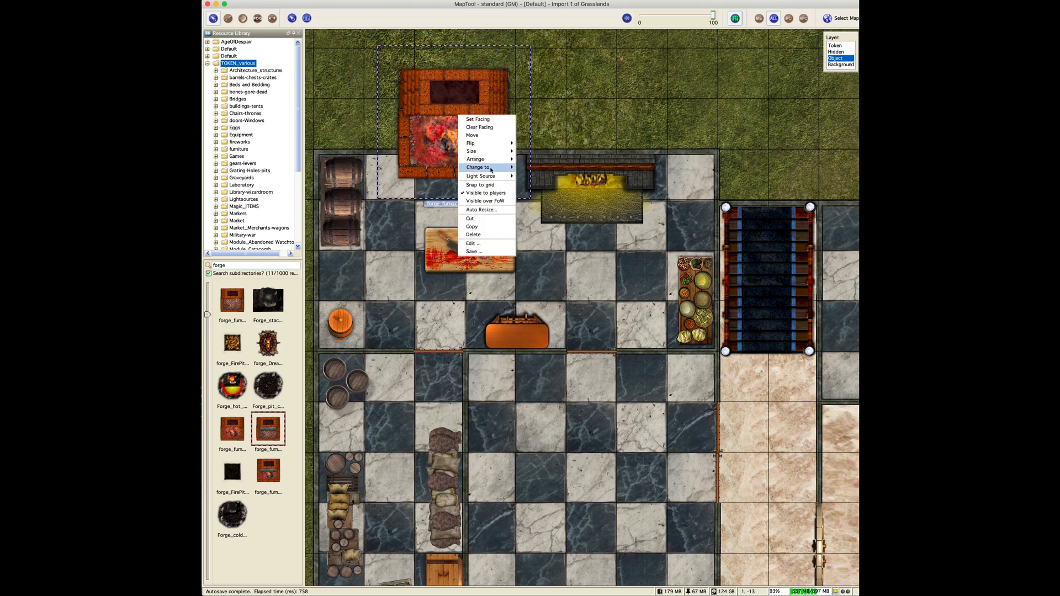
mouse_move(497, 151)
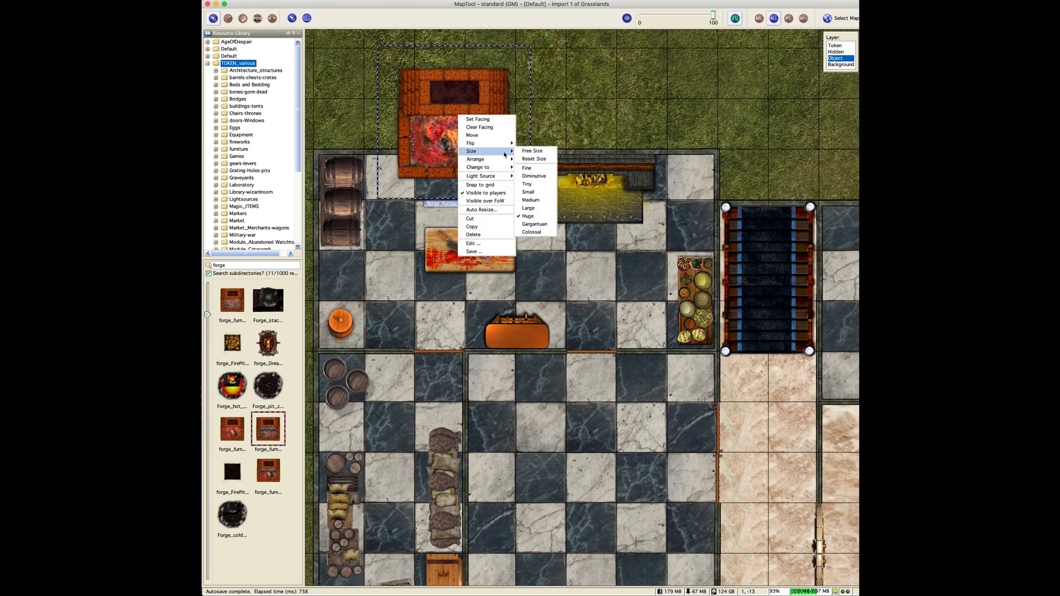
left_click(528, 208)
left_click_drag(436, 90, 490, 91)
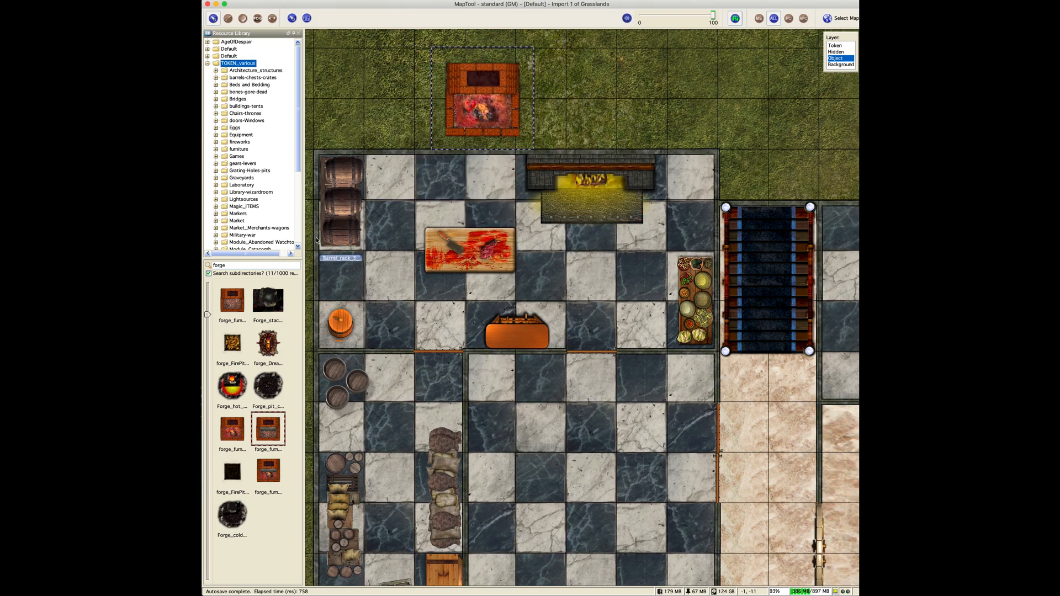
- Search the library for "fire" and look through the matching objects for another cooking fire
double_click(222, 267)
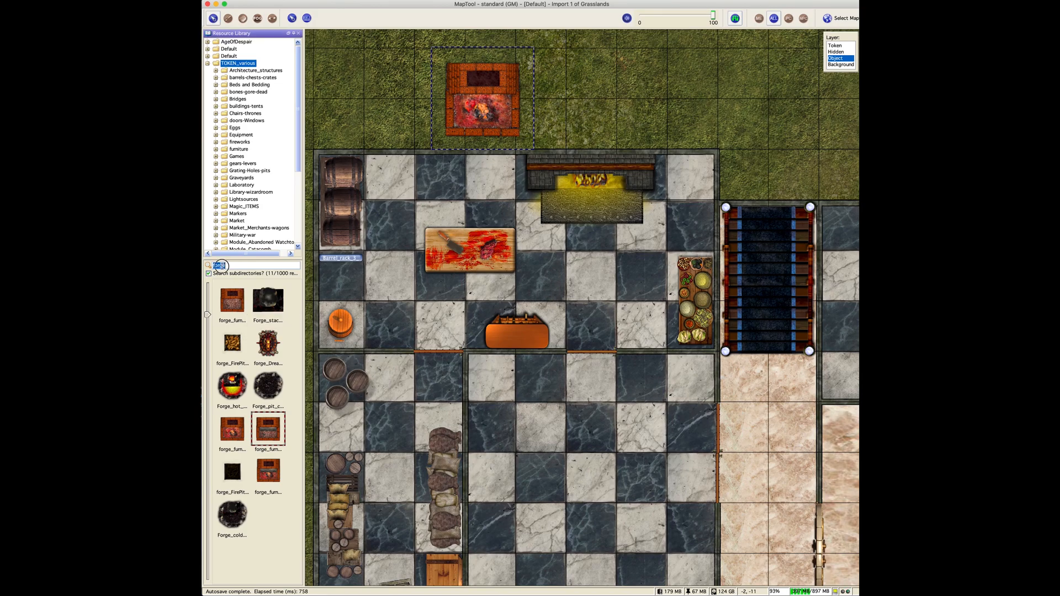
type("fireplace")
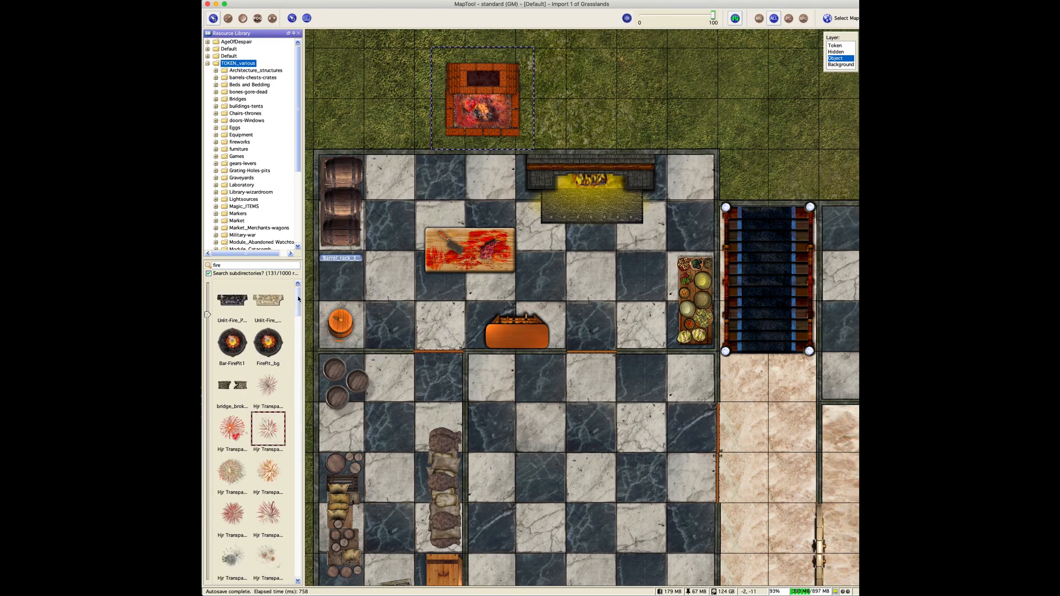
left_click_drag(299, 299, 298, 301)
left_click_drag(298, 304, 303, 566)
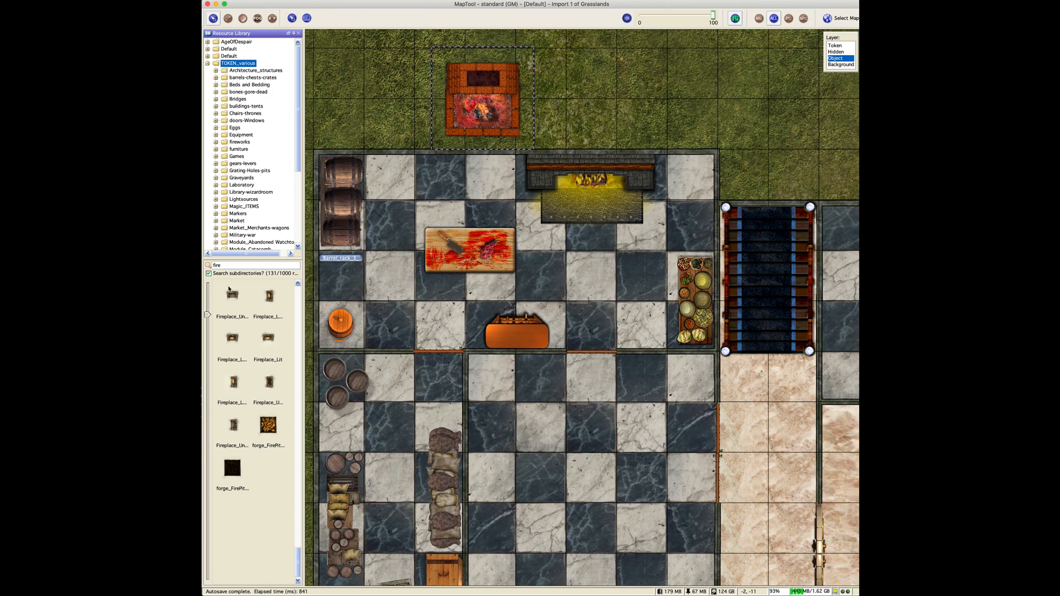
double_click(221, 265)
scroll(265, 401, "down", 1)
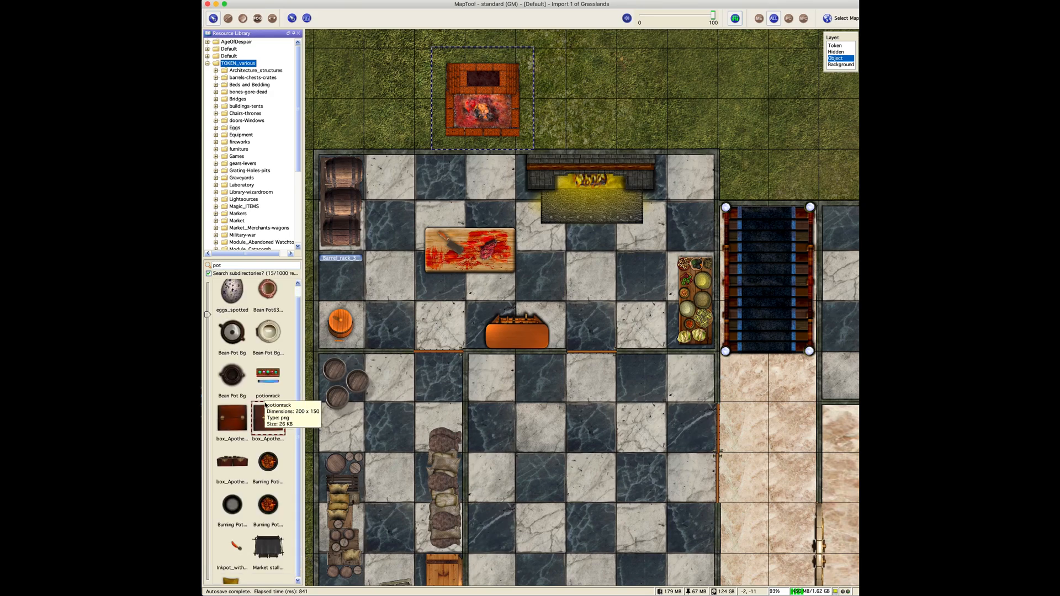
mouse_move(268, 461)
left_mouse_down()
mouse_move(406, 323)
mouse_move(464, 205)
mouse_move(572, 306)
mouse_move(492, 268)
mouse_move(361, 80)
mouse_move(385, 93)
left_mouse_up()
right_click(398, 66)
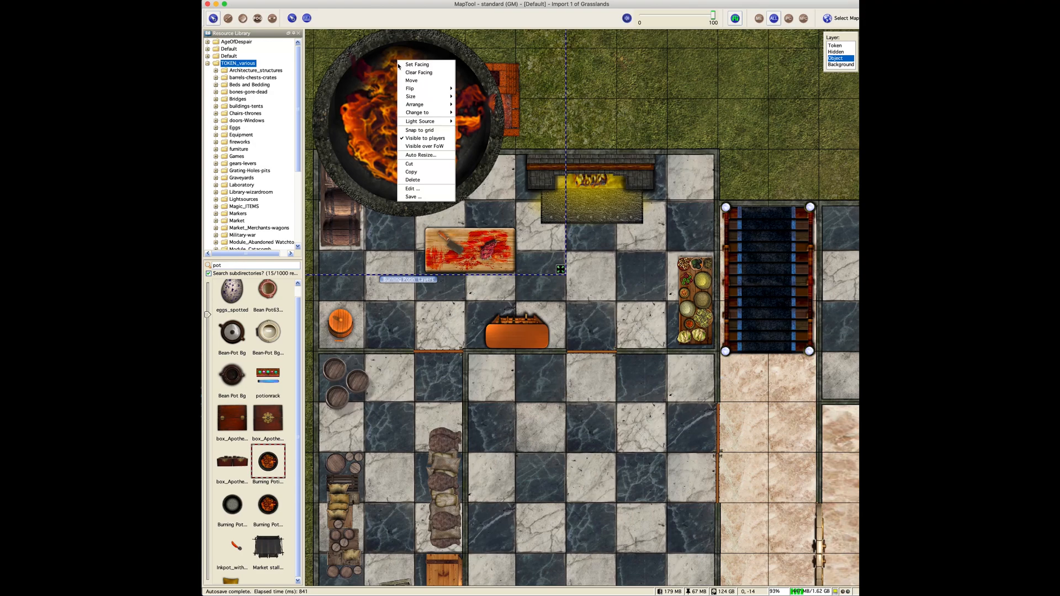
left_click(414, 180)
left_click(476, 318)
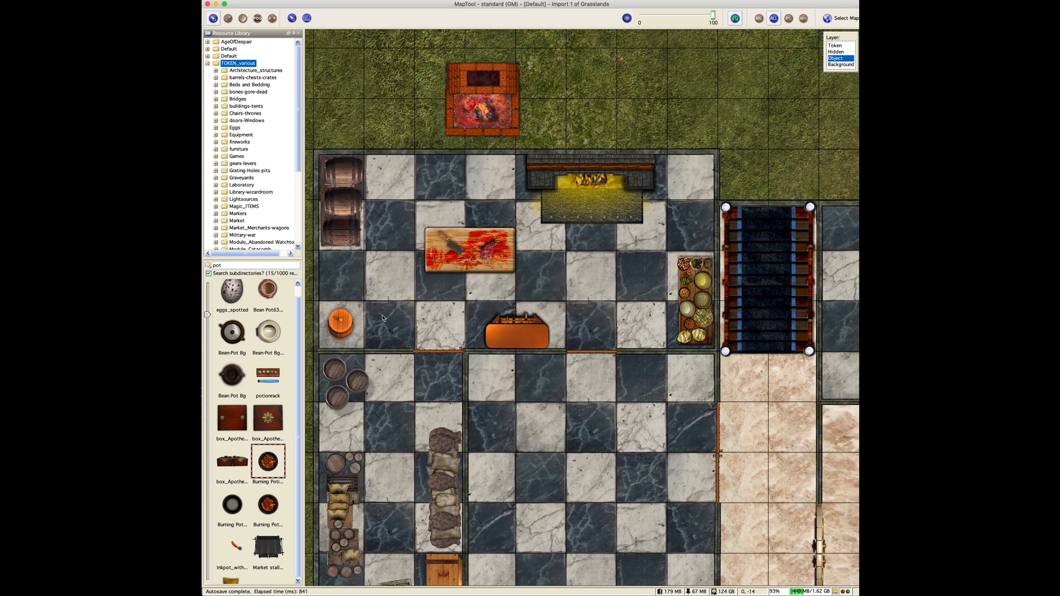
- Search the library for "stew", place stew_rabbit at Small size and set it on the forge furnace's coals
double_click(226, 265)
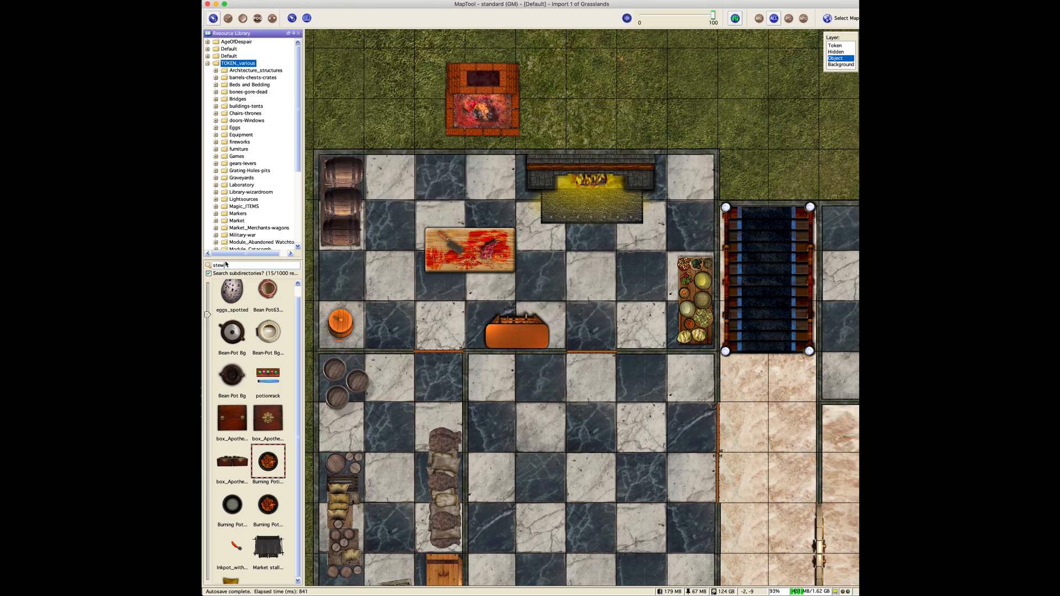
left_click_drag(267, 303, 590, 198)
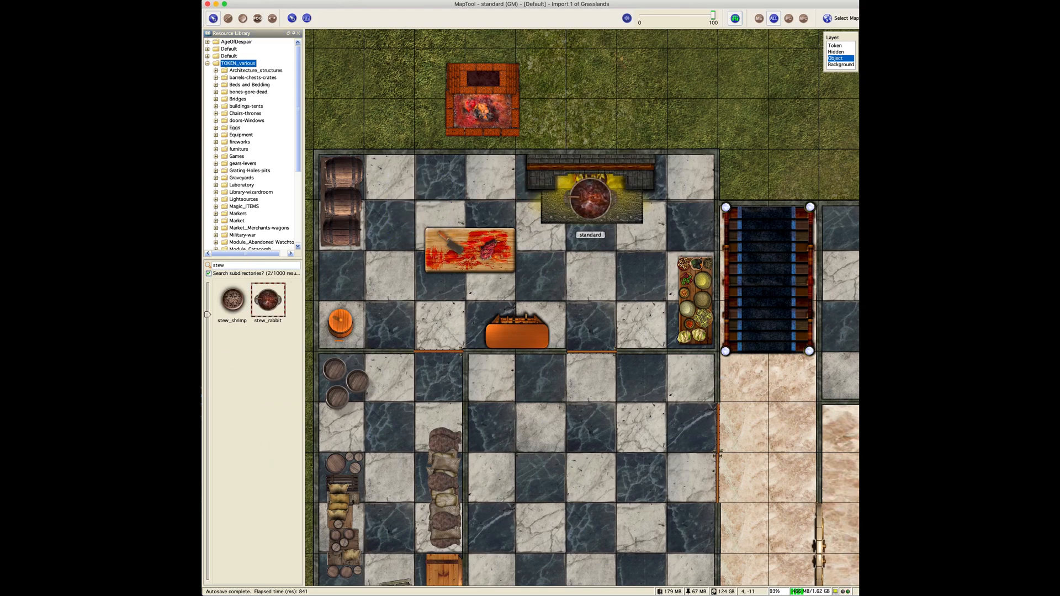
right_click(596, 203)
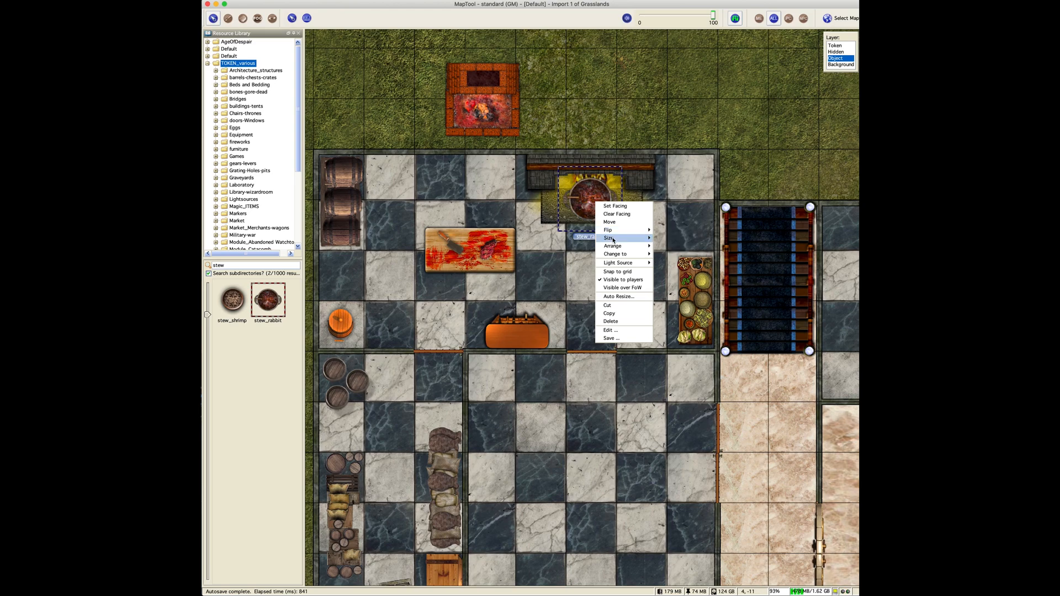
mouse_move(612, 238)
left_click(674, 280)
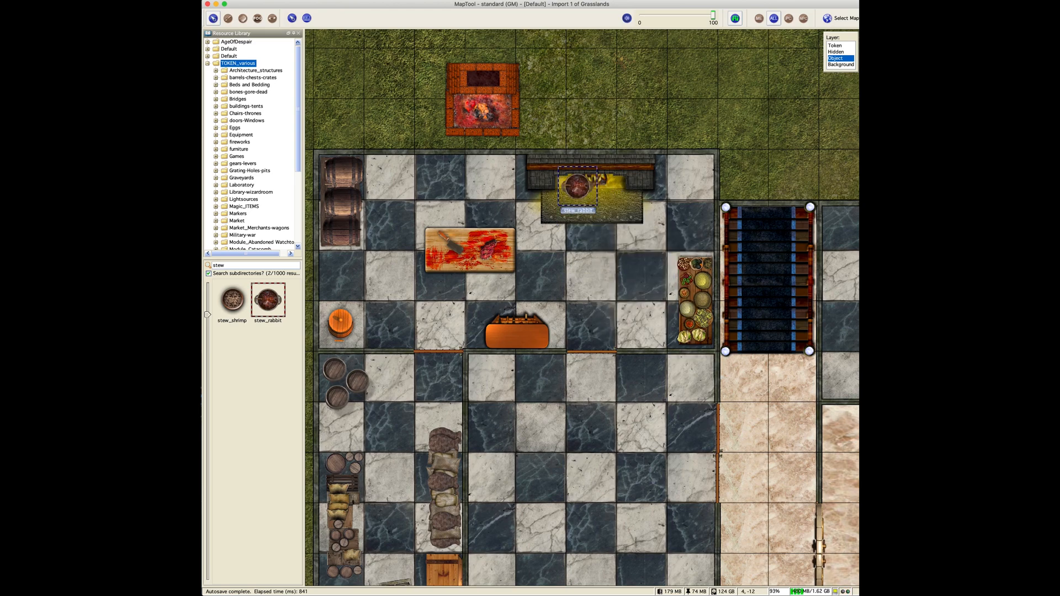
left_click_drag(577, 187, 483, 112)
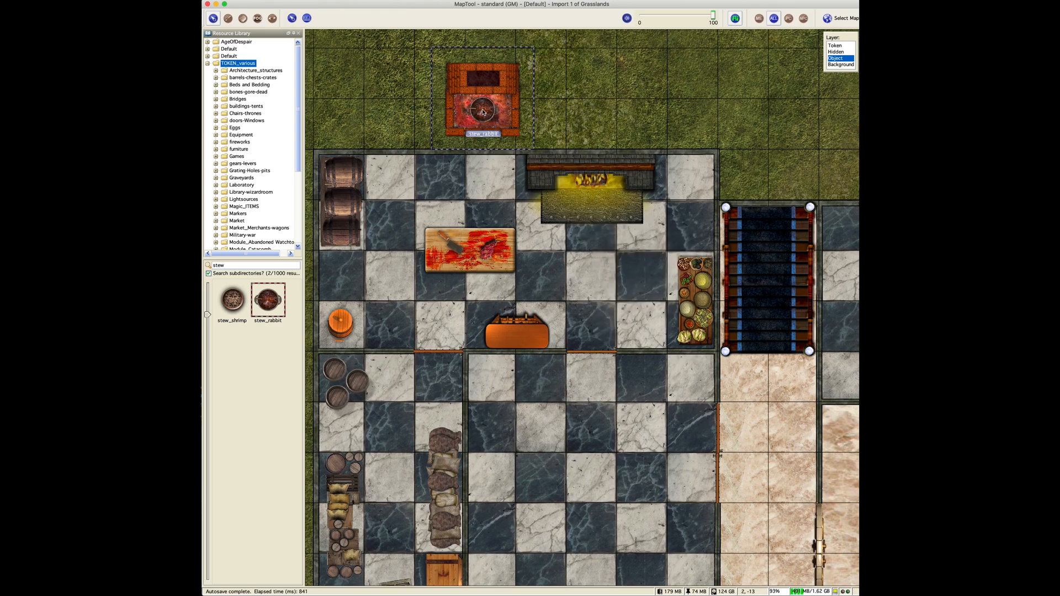
- Delete the fireplace, set the stew pot aside on the grass and move the forge furnace into the fireplace's spot at the north wall
left_click(602, 144)
left_click(551, 166)
right_click(552, 166)
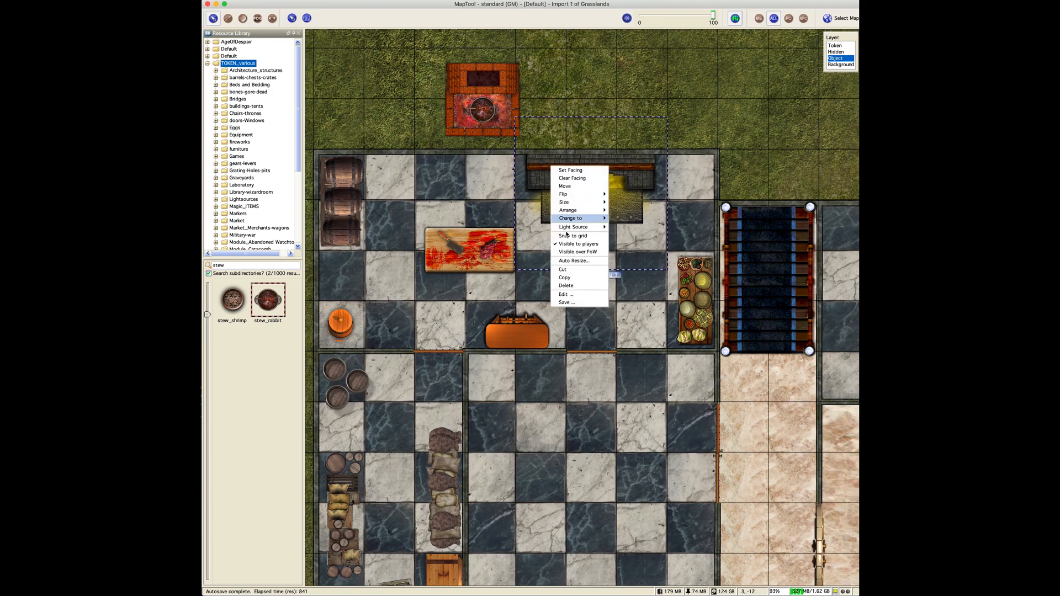
left_click(568, 284)
left_click(485, 318)
left_click_drag(484, 112, 423, 107)
left_click_drag(478, 77, 583, 168)
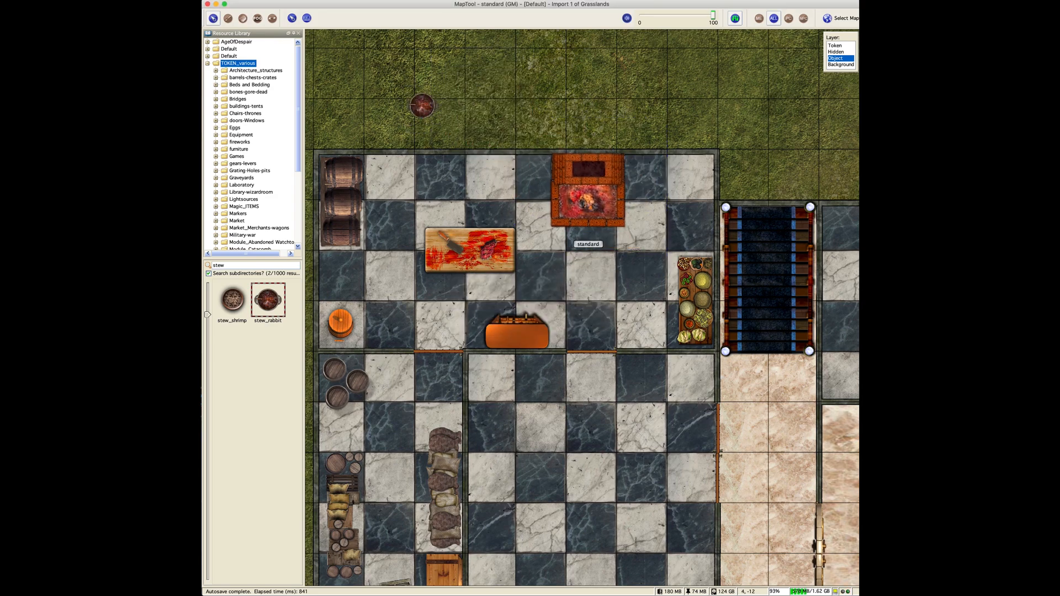
- Set the stew pot back on the west side of the forge furnace's coals
left_click_drag(423, 106, 570, 209)
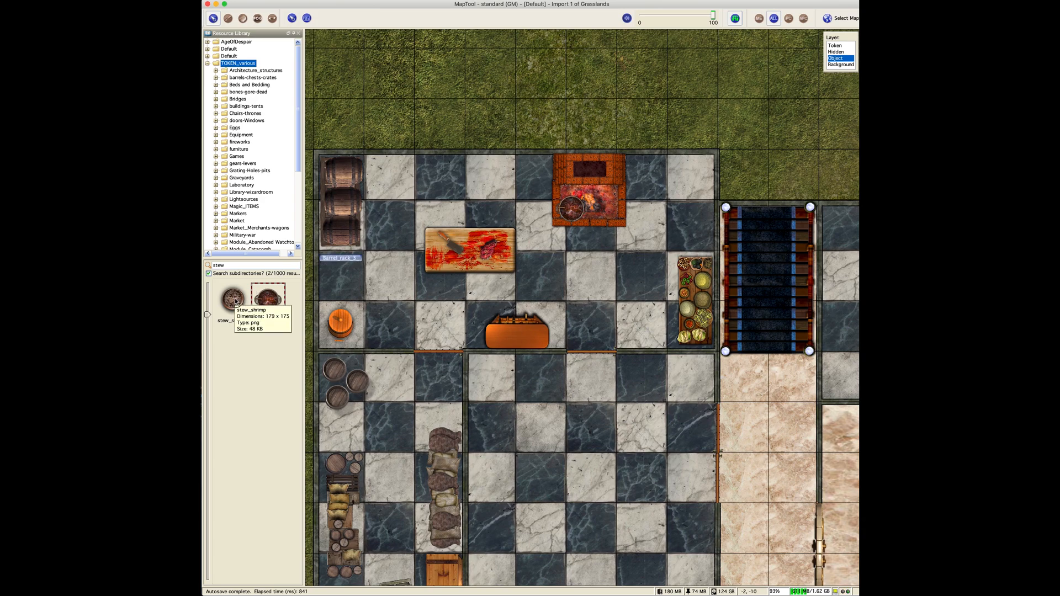
left_click_drag(236, 299, 420, 267)
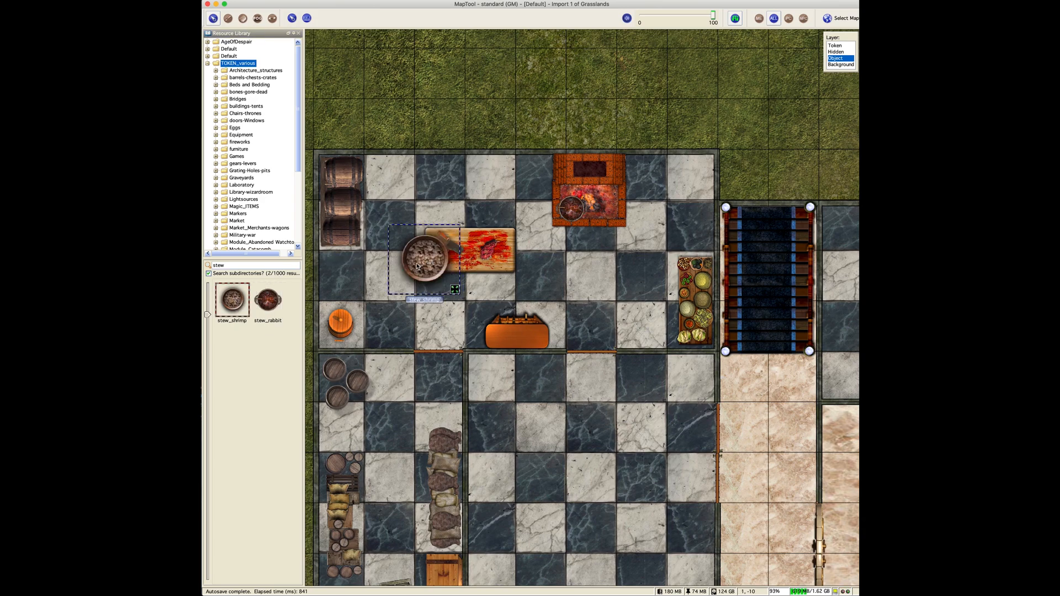
right_click(417, 267)
left_click(445, 377)
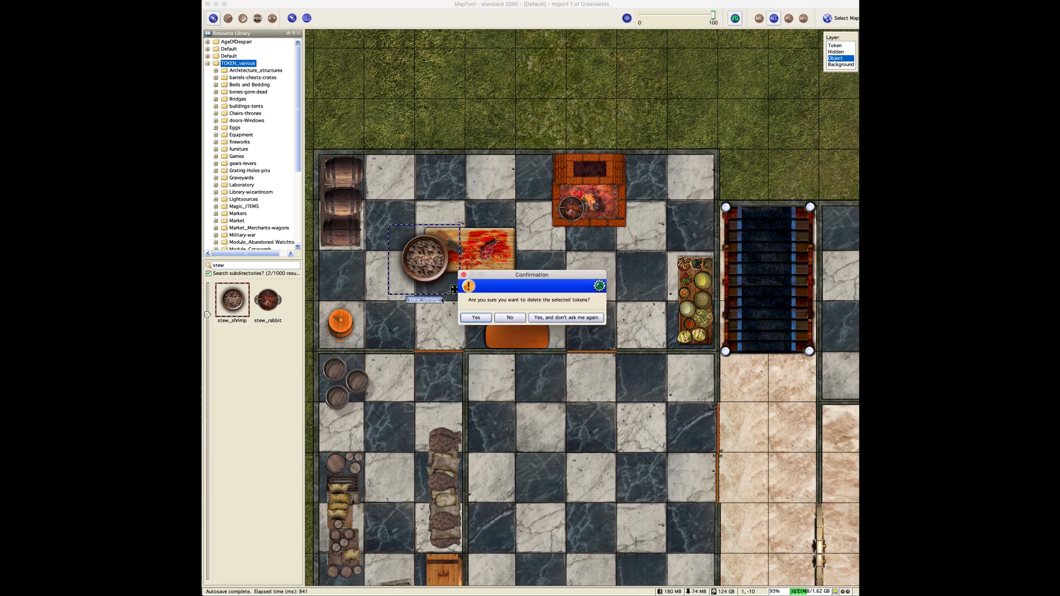
left_click(474, 318)
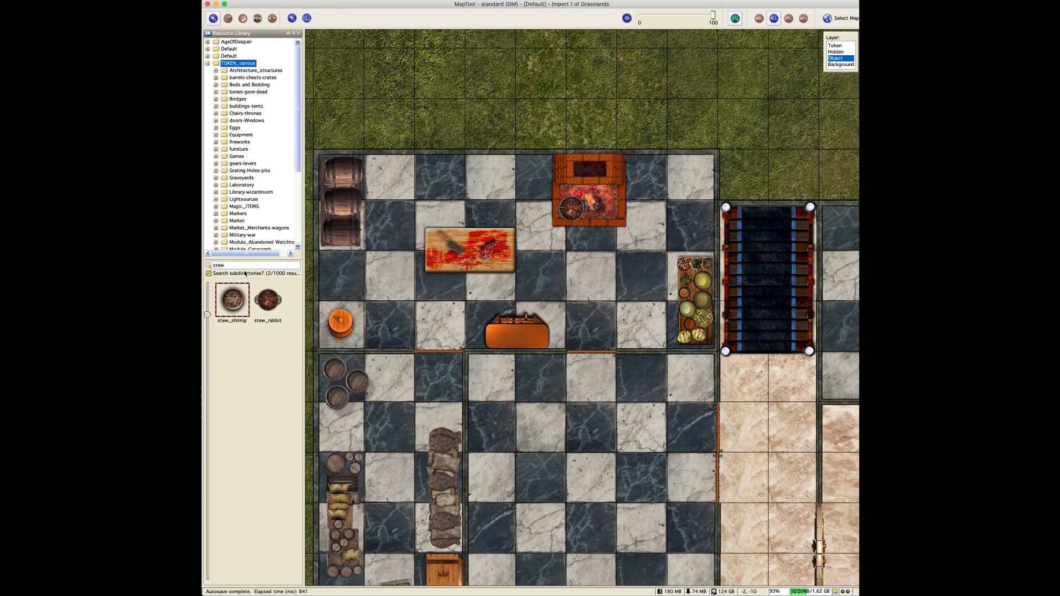
- Search the library for "water" and place the open water bucket against the forge furnace's east side
double_click(236, 267)
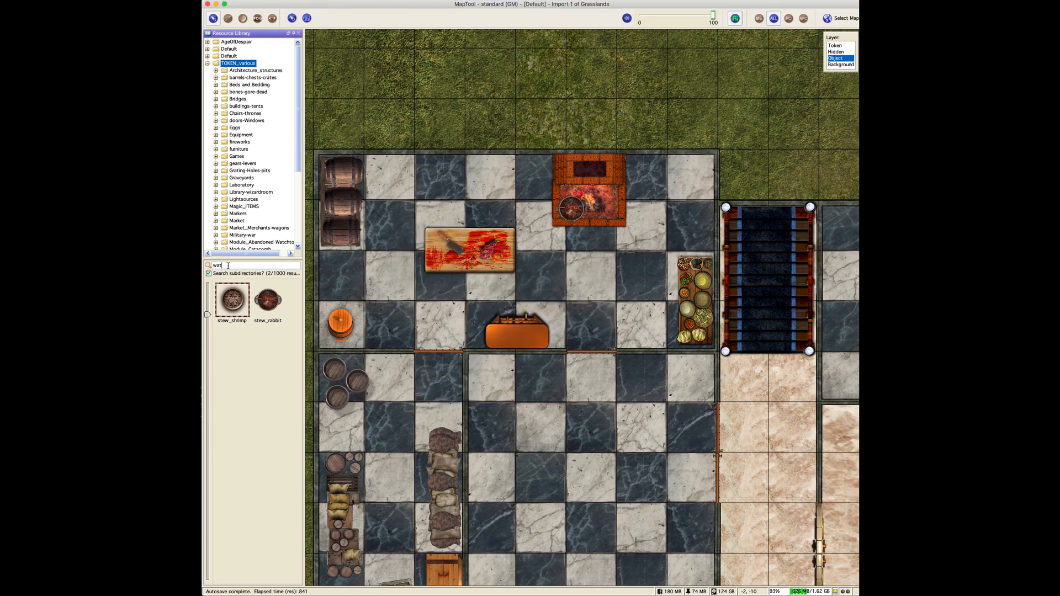
left_click_drag(233, 301, 658, 182)
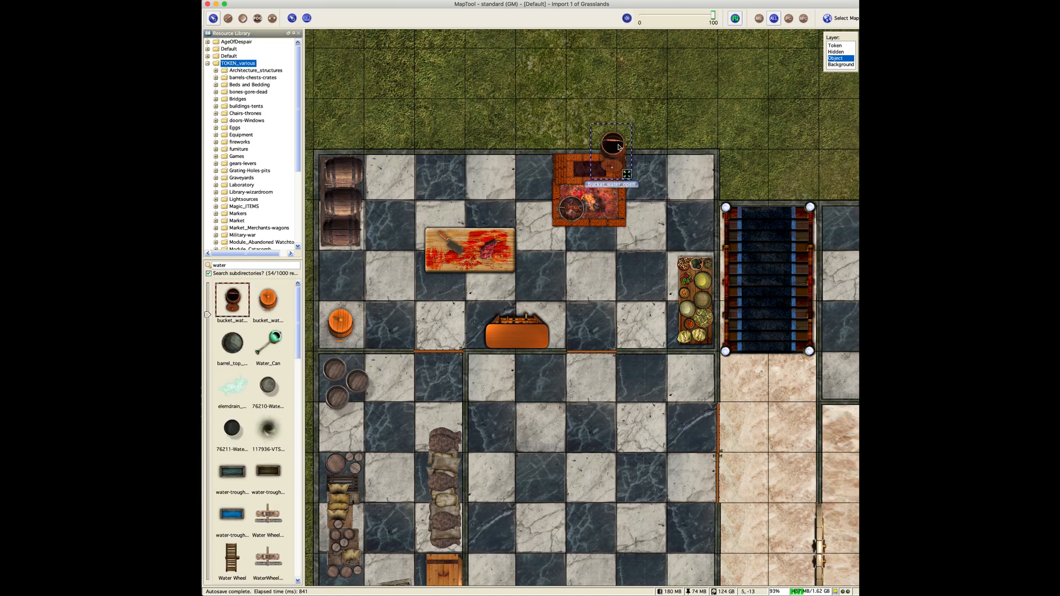
left_click_drag(611, 148, 647, 178)
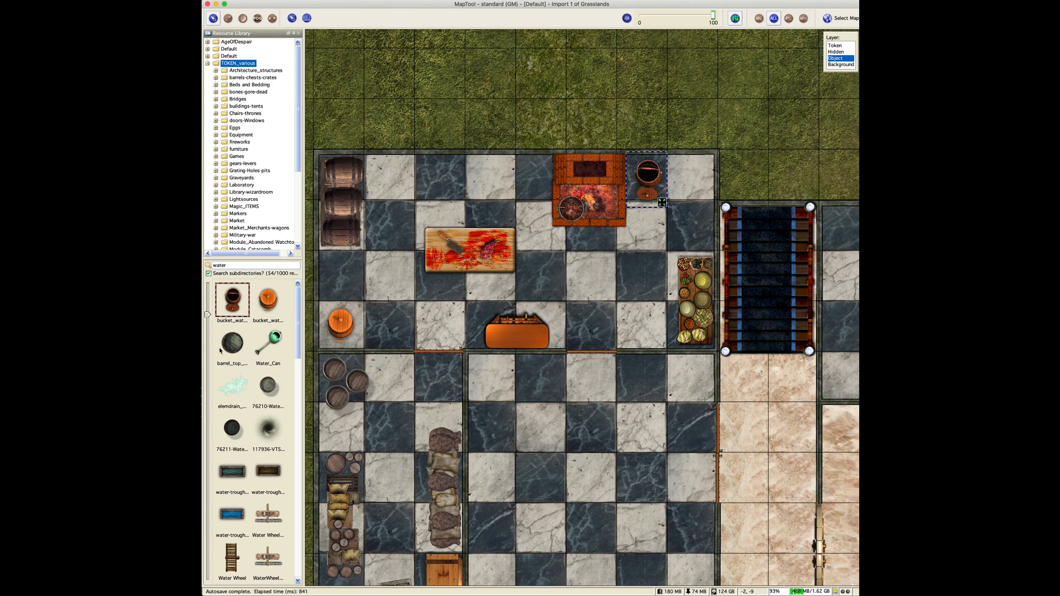
- Place the barrel_top_water object at Medium size against the forge furnace's west side
left_click_drag(221, 351, 544, 165)
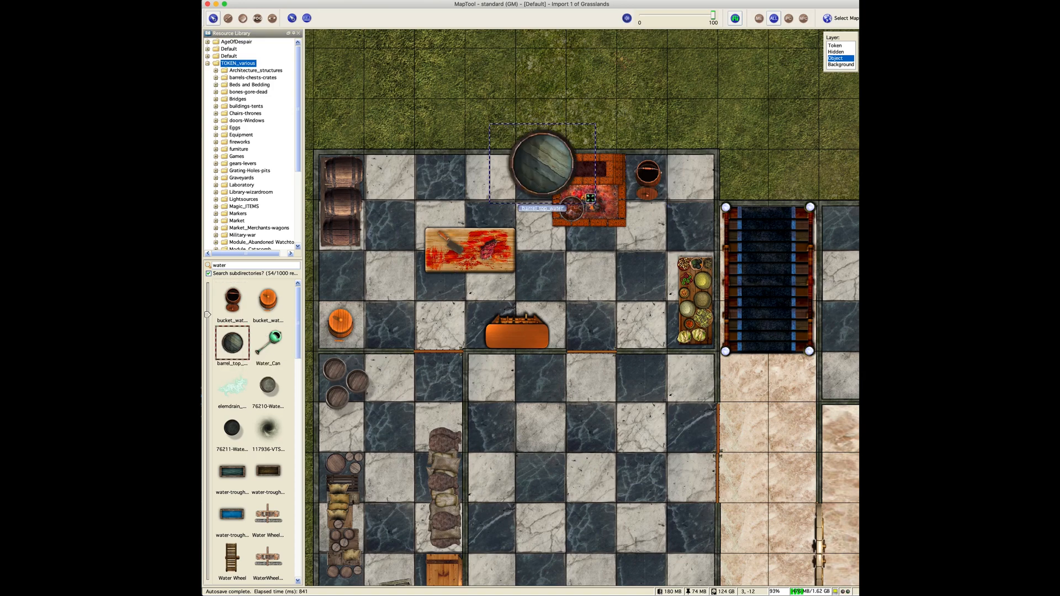
left_click_drag(590, 198, 564, 219)
right_click(511, 202)
mouse_move(541, 236)
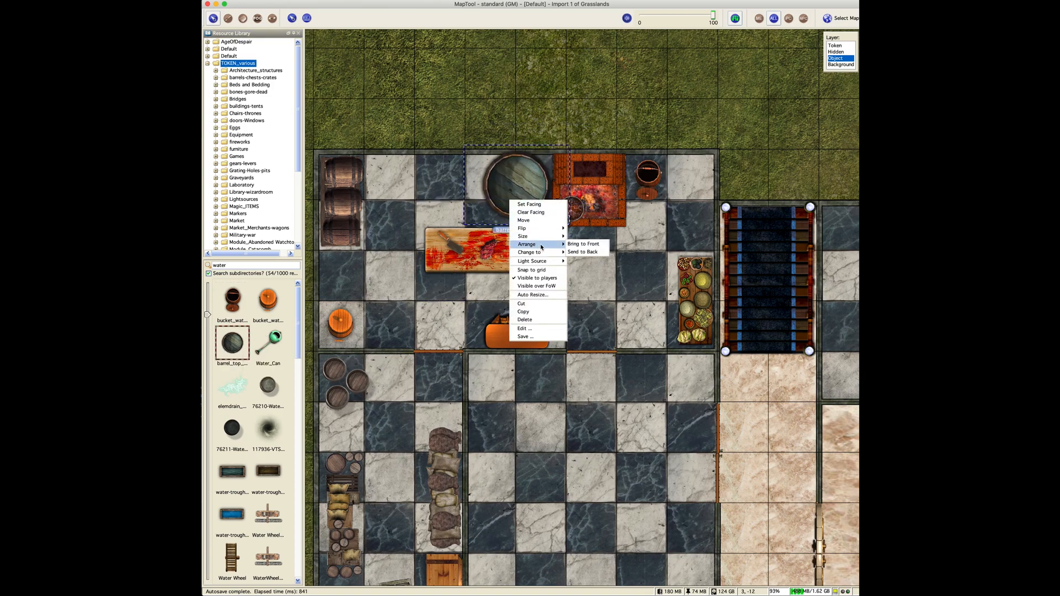
left_click(584, 284)
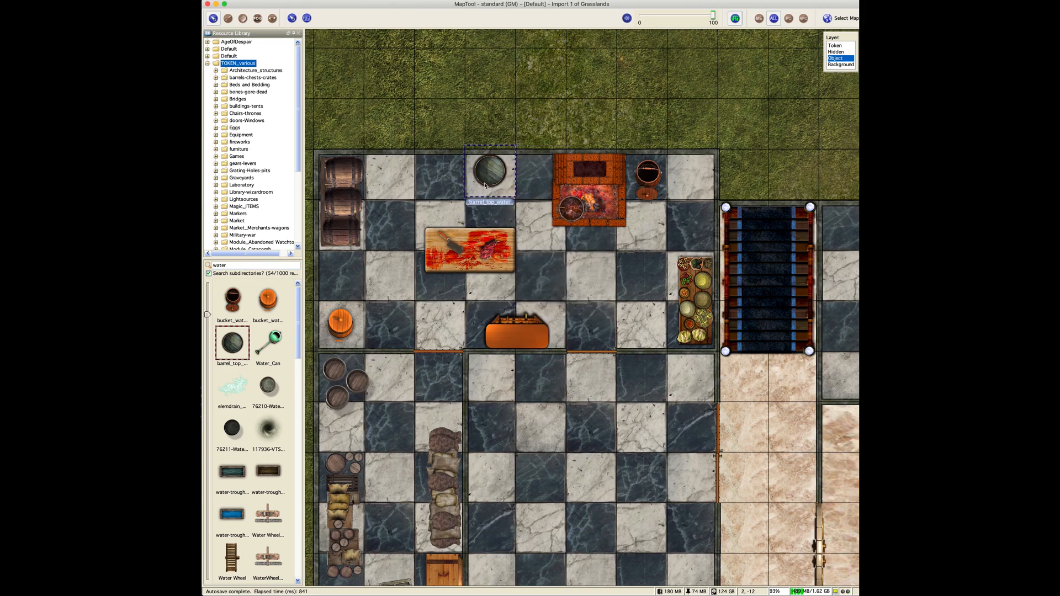
left_click_drag(489, 173, 534, 176)
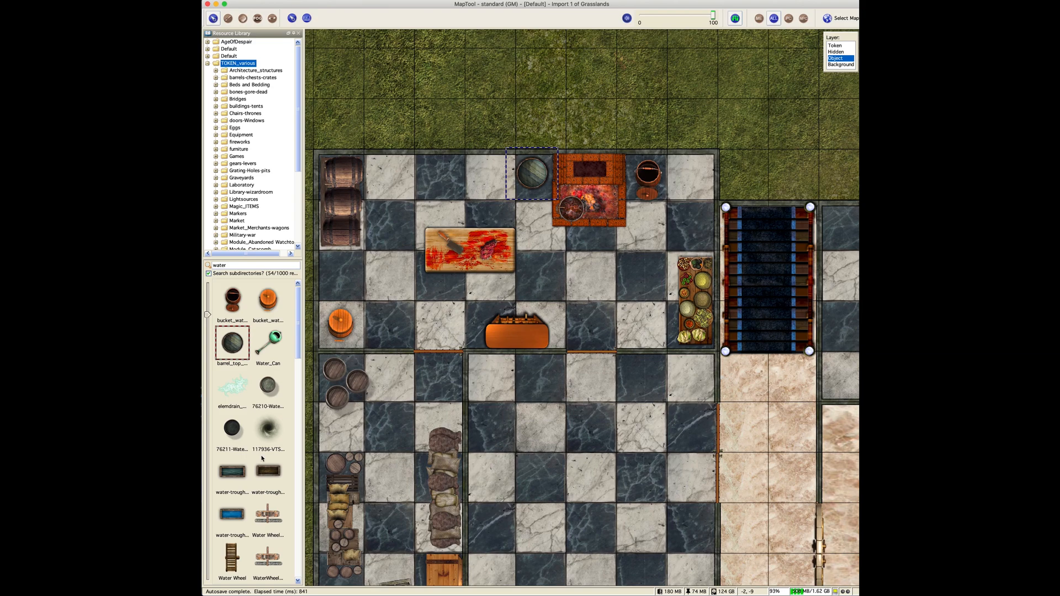
- Search the library for "wood", find the firewood bundle and place it on the kitchen floor at Small size
scroll(262, 459, "down", 5)
double_click(236, 265)
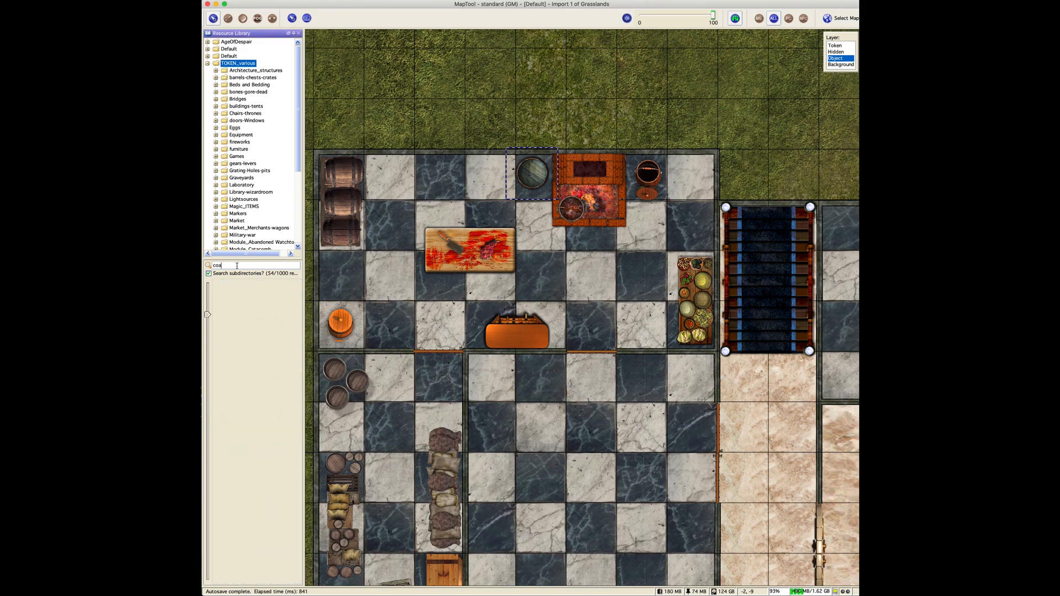
type("wood")
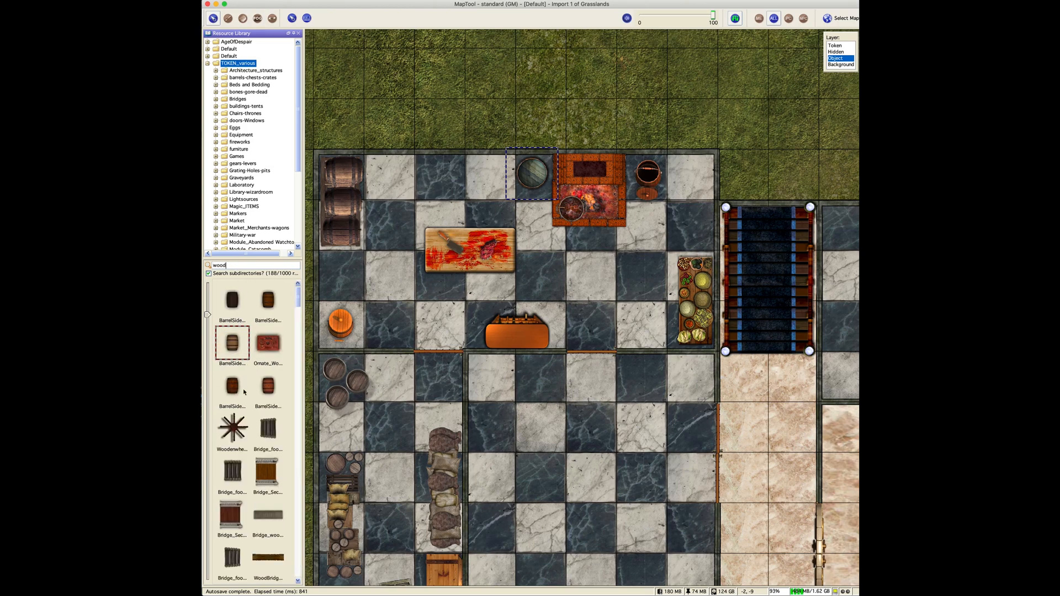
scroll(244, 392, "down", 15)
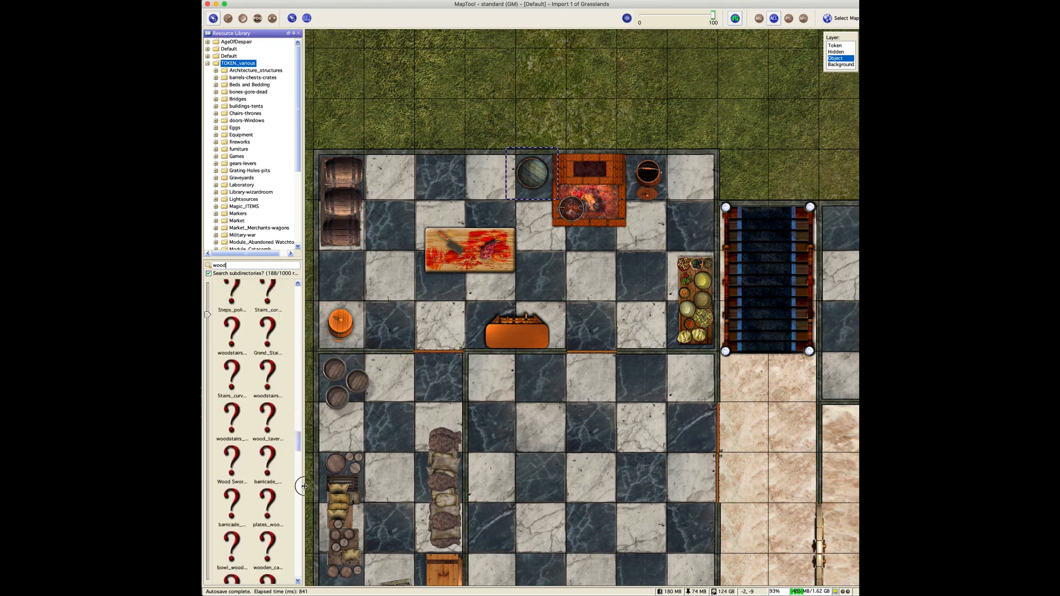
scroll(261, 524, "down", 10)
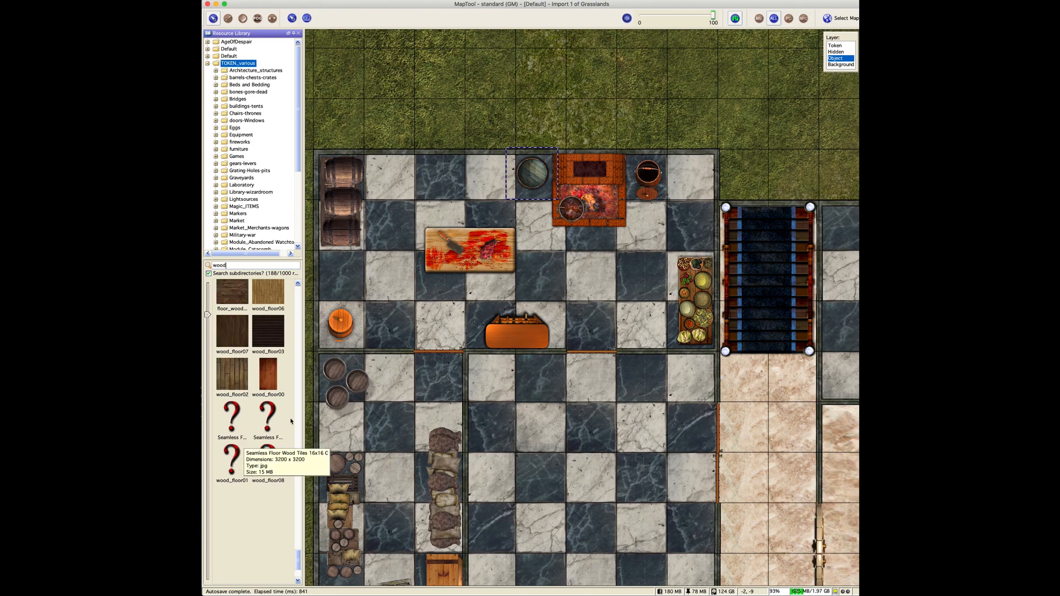
left_click_drag(295, 555, 299, 483)
left_click_drag(227, 484, 552, 264)
right_click(539, 267)
mouse_move(553, 295)
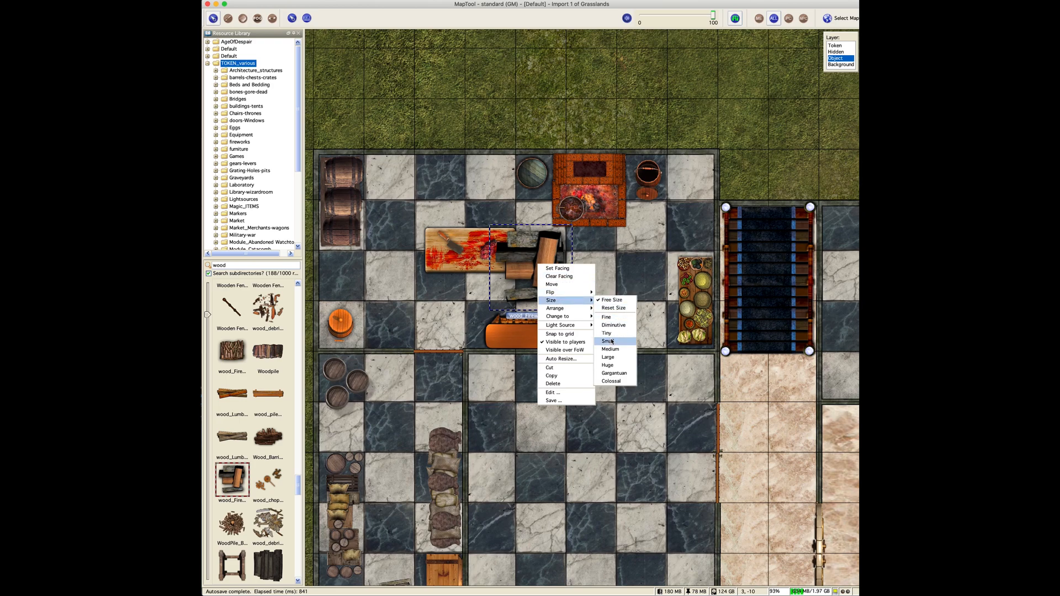
left_click(612, 343)
- Move the firewood to the kitchen's northeast corner and paste a second copy stacked with it
left_click_drag(514, 248, 695, 195)
key("super+v")
left_click(679, 239)
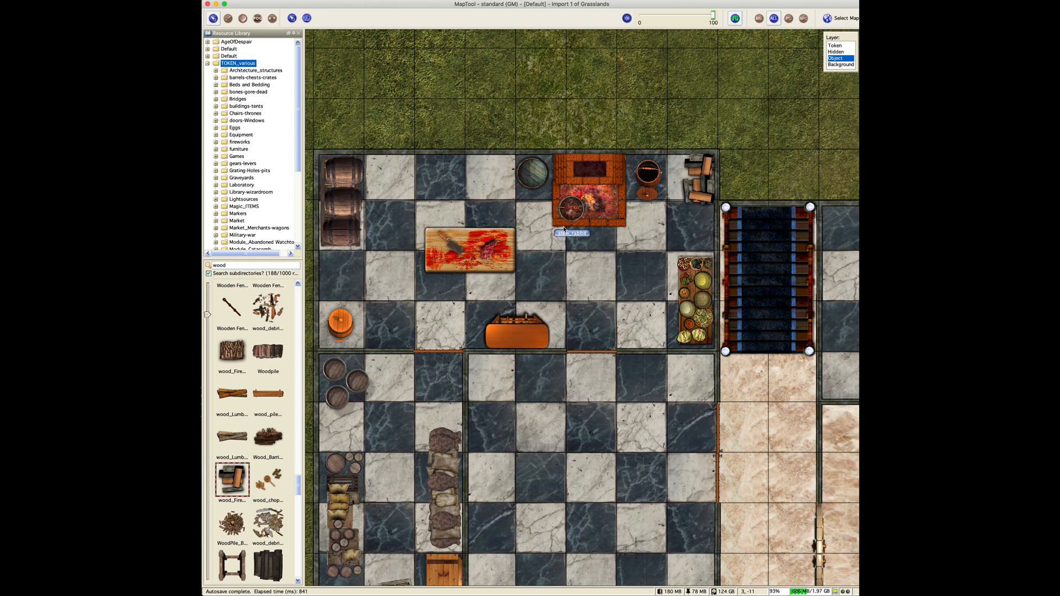
- Delete the water bucket east of the forge furnace
right_click(645, 168)
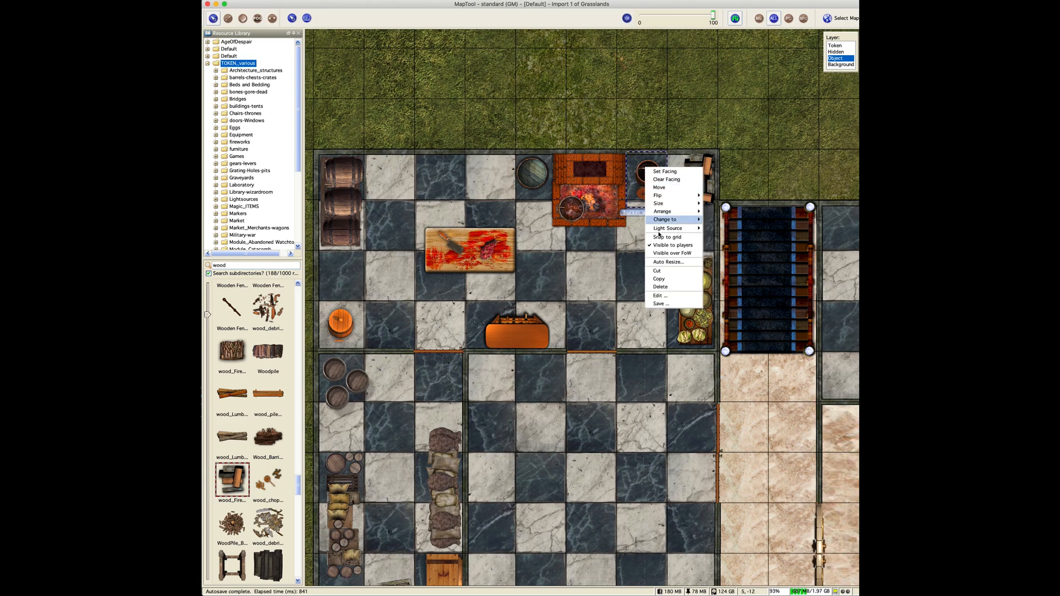
left_click(660, 288)
left_click(475, 318)
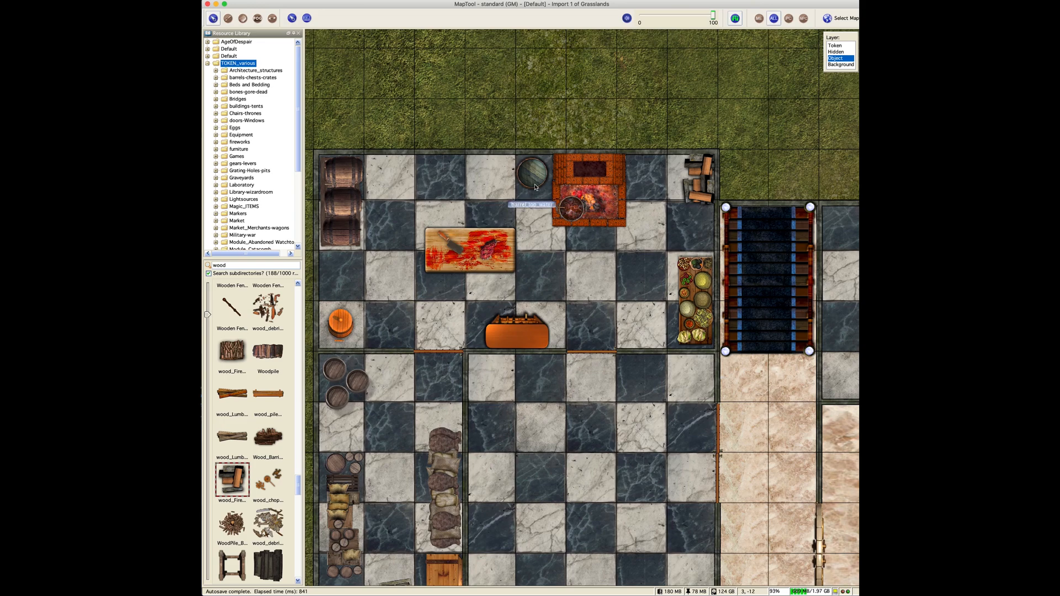
- Set the water barrel's size to Small and nudge it beside the forge furnace's west side
left_click(531, 174)
right_click(536, 176)
mouse_move(552, 212)
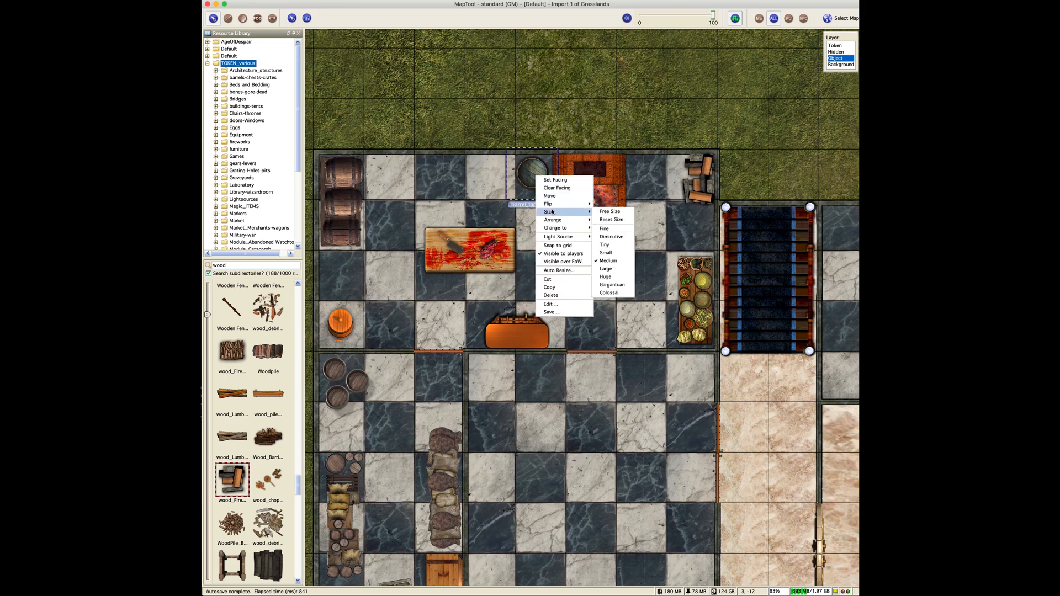
left_click(606, 252)
left_click_drag(538, 177, 540, 176)
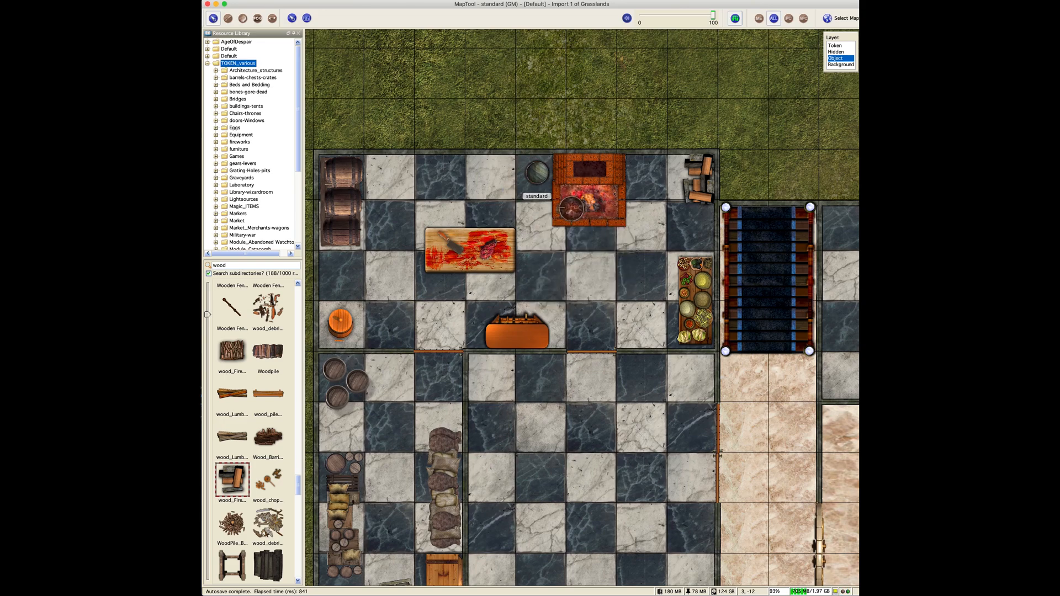
left_click(541, 177)
left_click(451, 119)
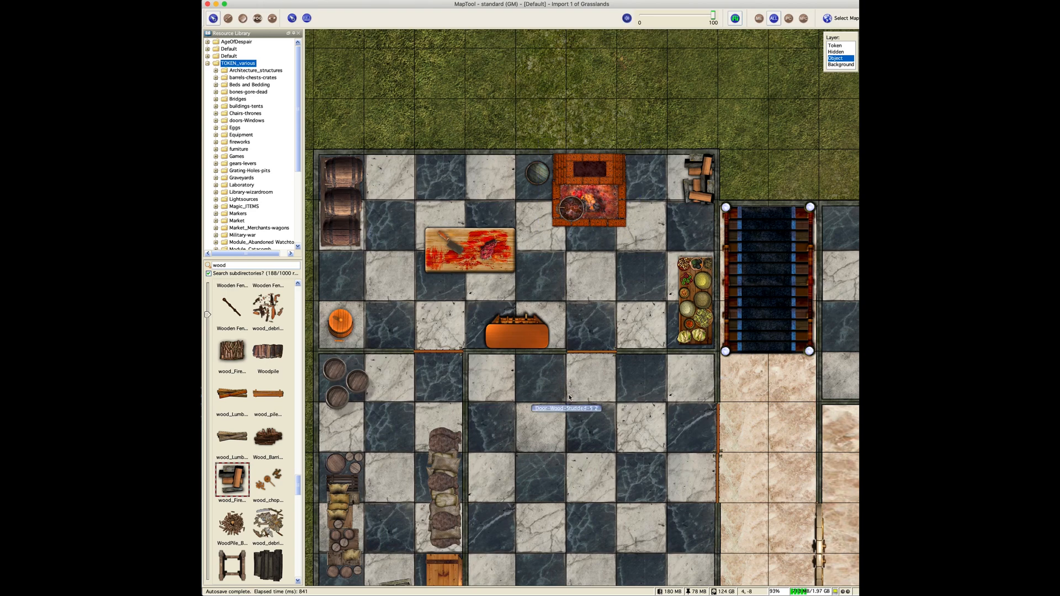
- Search the library for "chair" and place the plain wooden chair at the north wall above the butcher's table
left_click(245, 266)
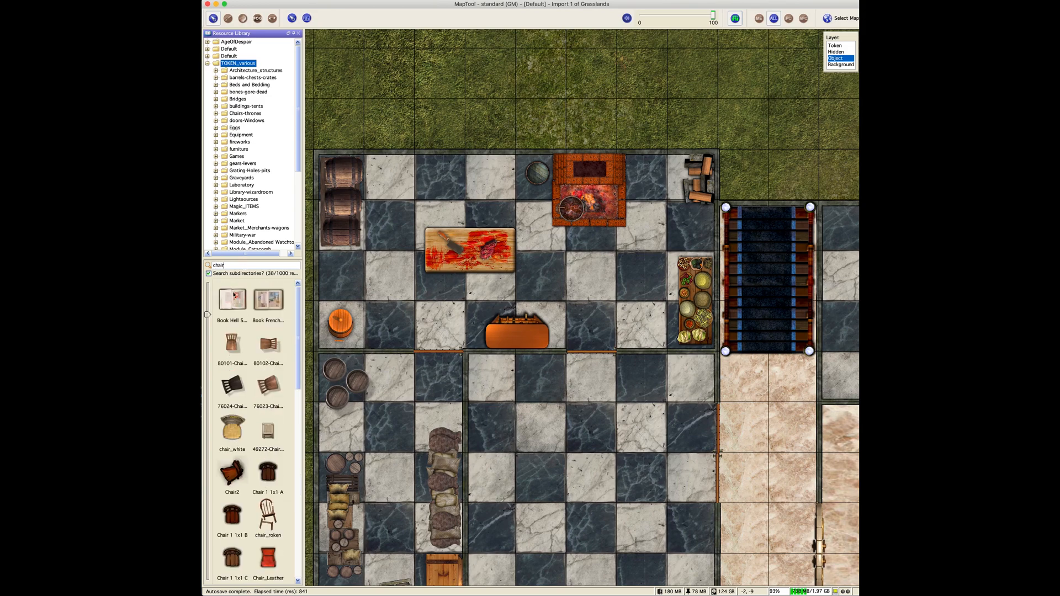
left_click_drag(229, 342, 443, 174)
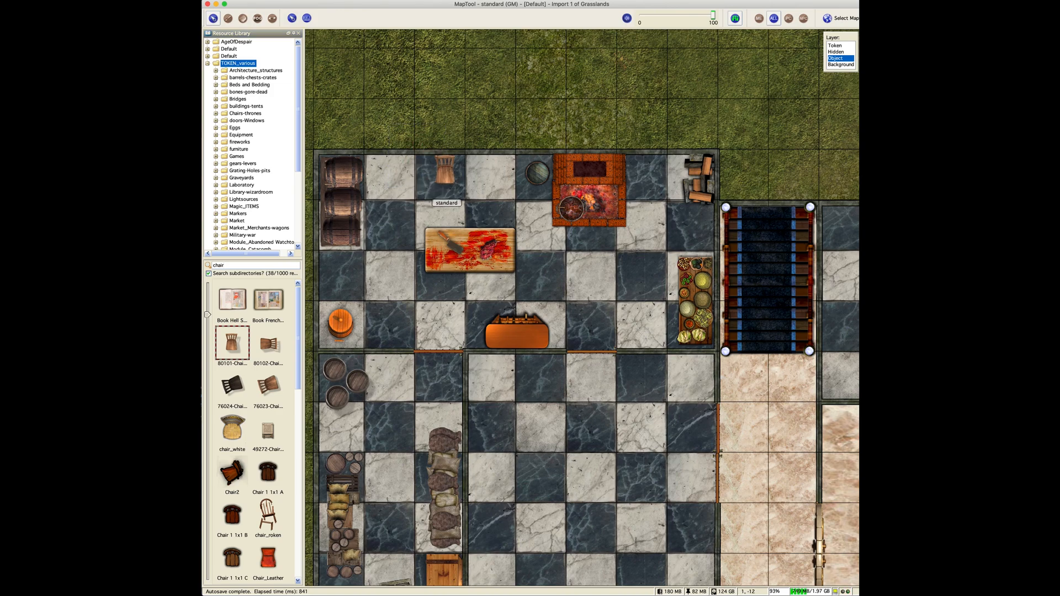
left_click(440, 179)
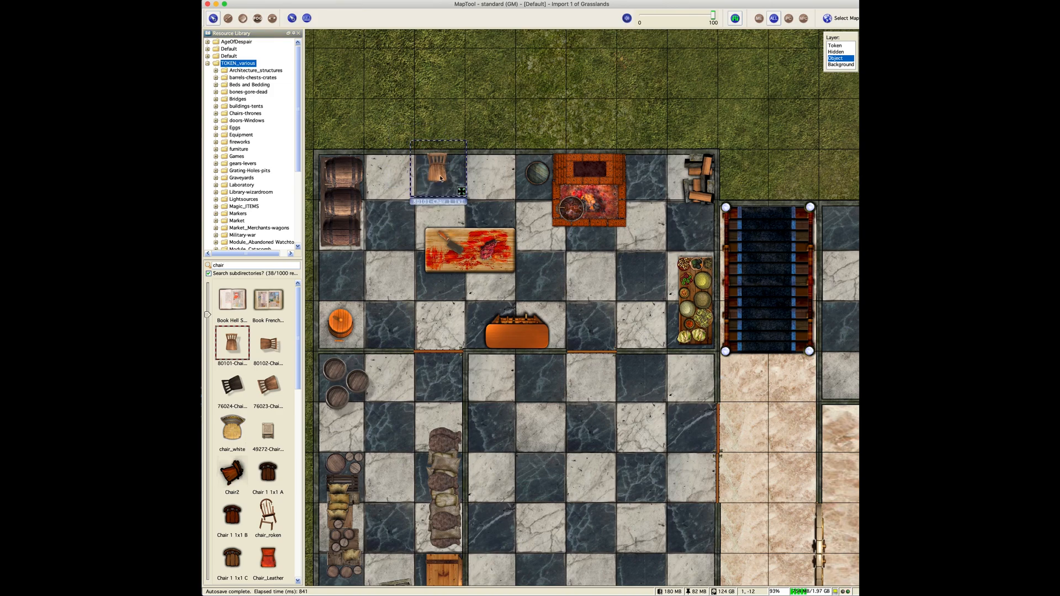
left_click_drag(440, 180, 444, 185)
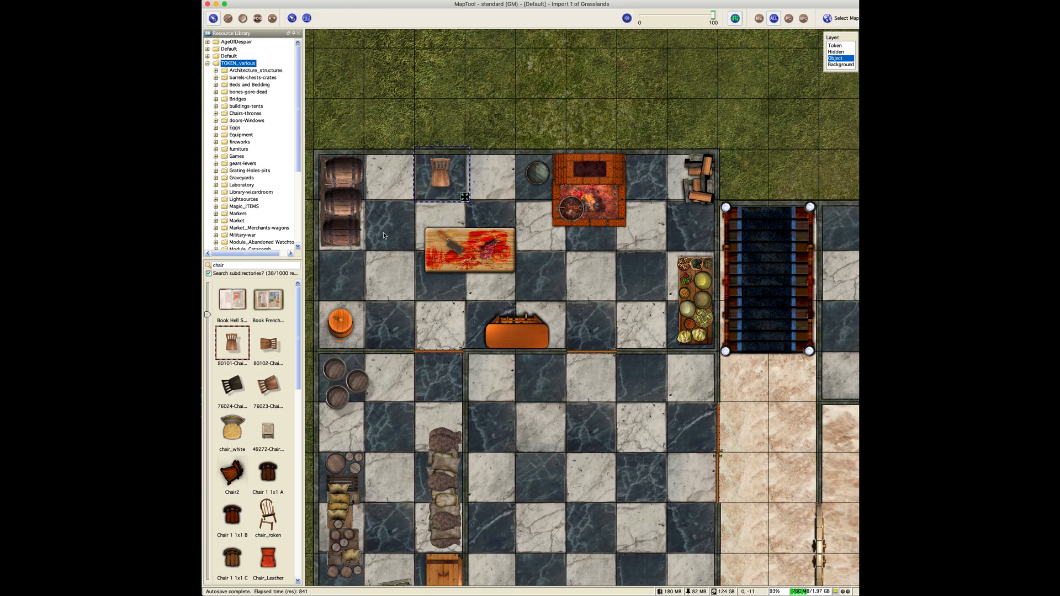
- Search the library for "stool", place Small Stool 1x1 C at Small size and set it just south of the forge furnace
double_click(235, 265)
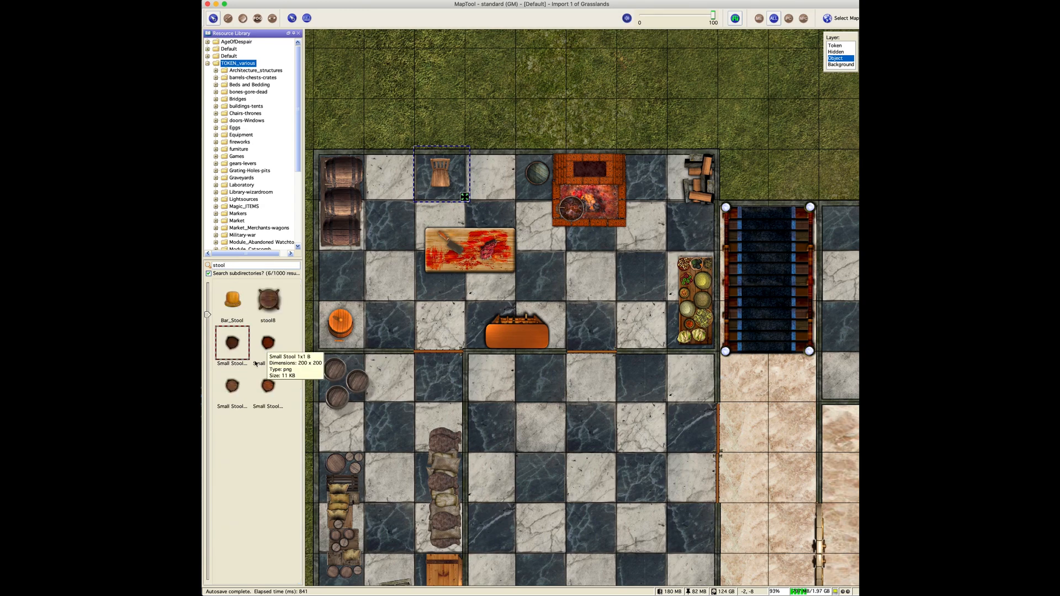
left_click_drag(231, 385, 587, 255)
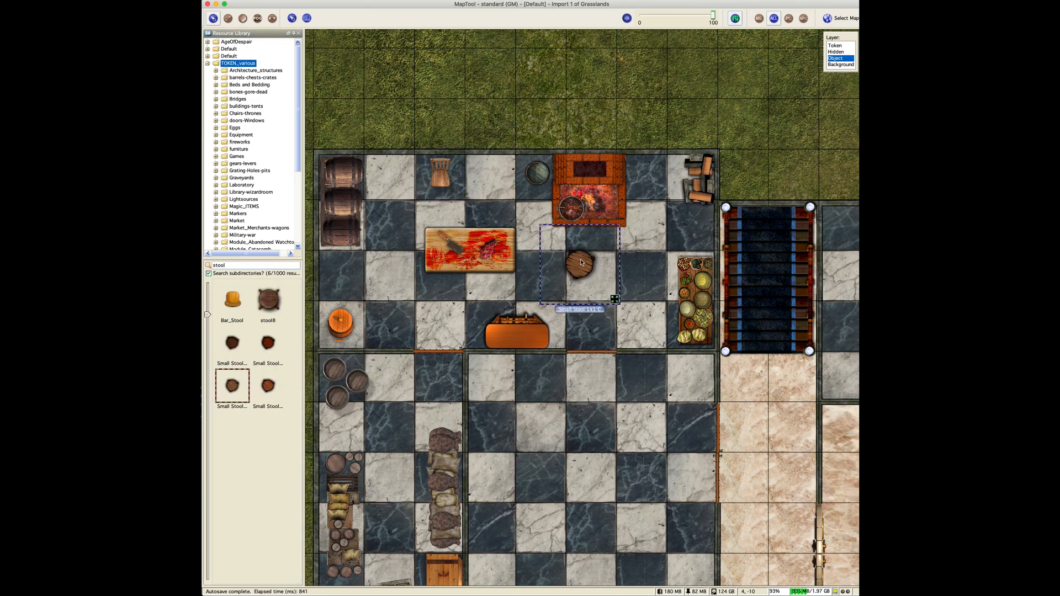
right_click(581, 265)
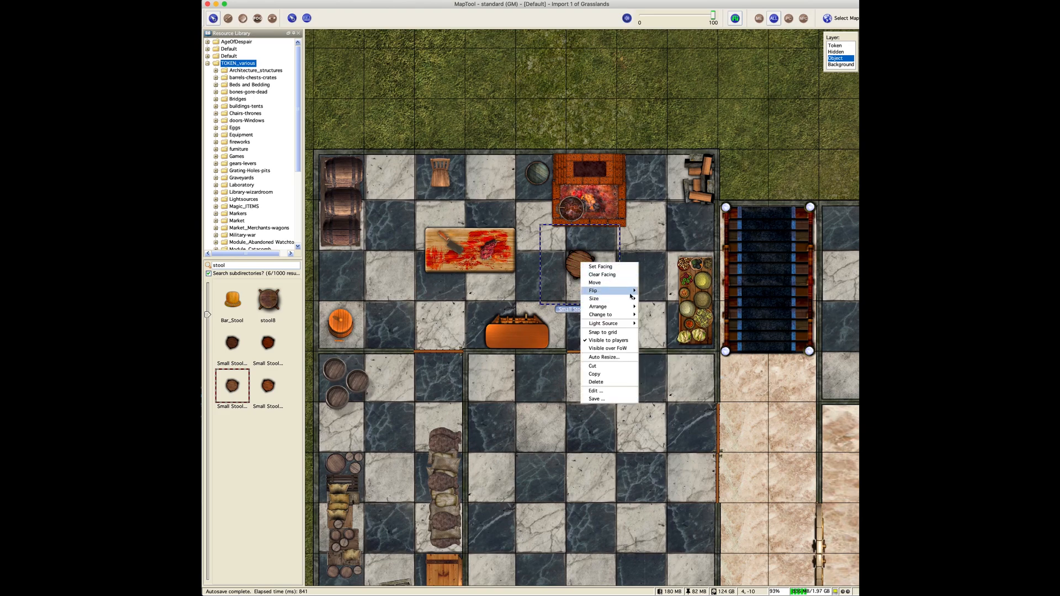
mouse_move(634, 303)
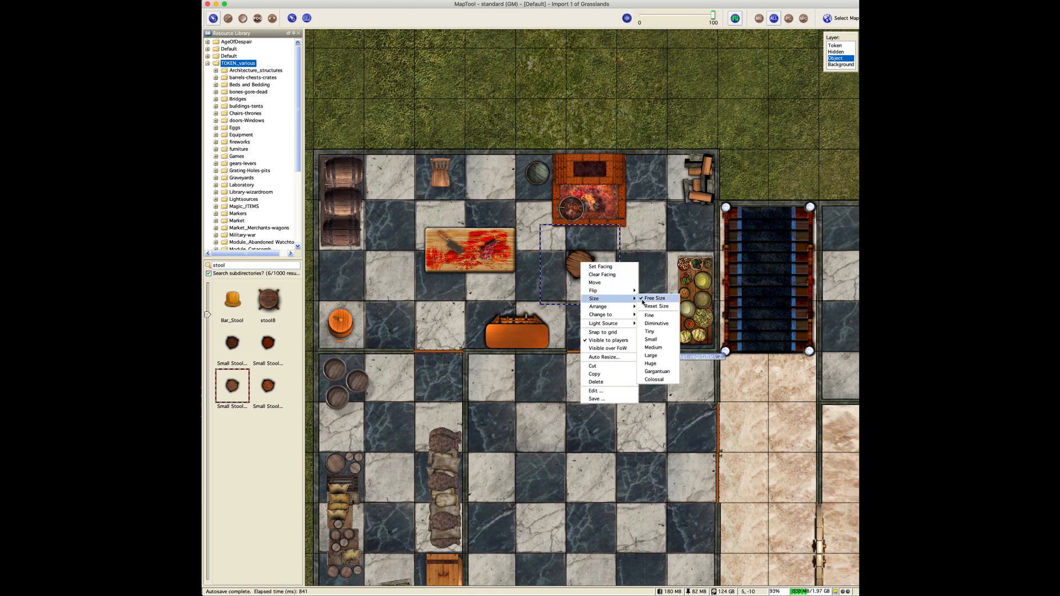
left_click(656, 338)
left_click_drag(563, 249, 608, 249)
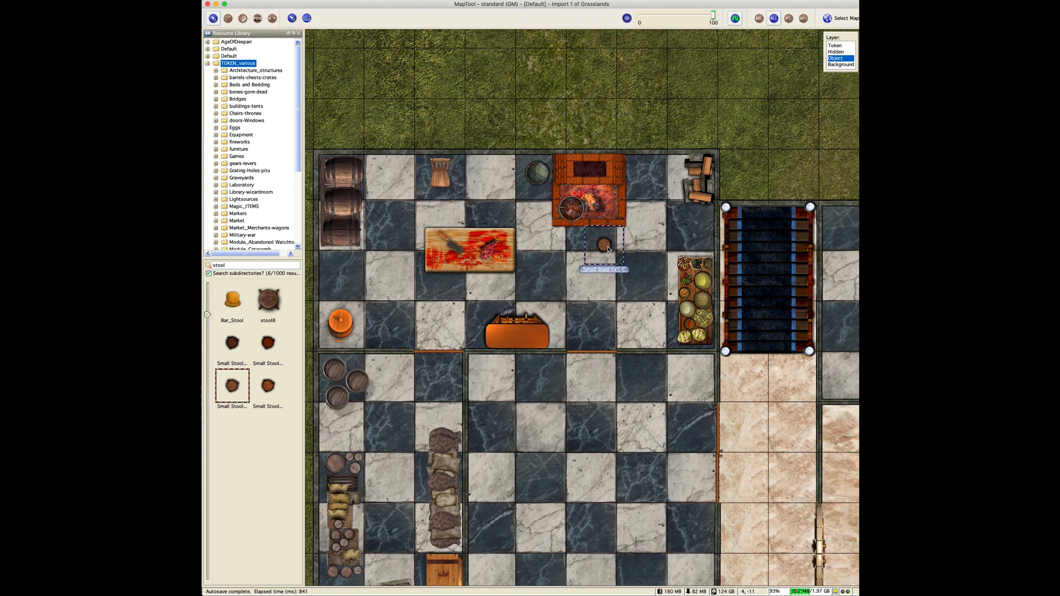
- Try the forge furnace at Medium size and set it back to Large
left_click(605, 181)
right_click(605, 181)
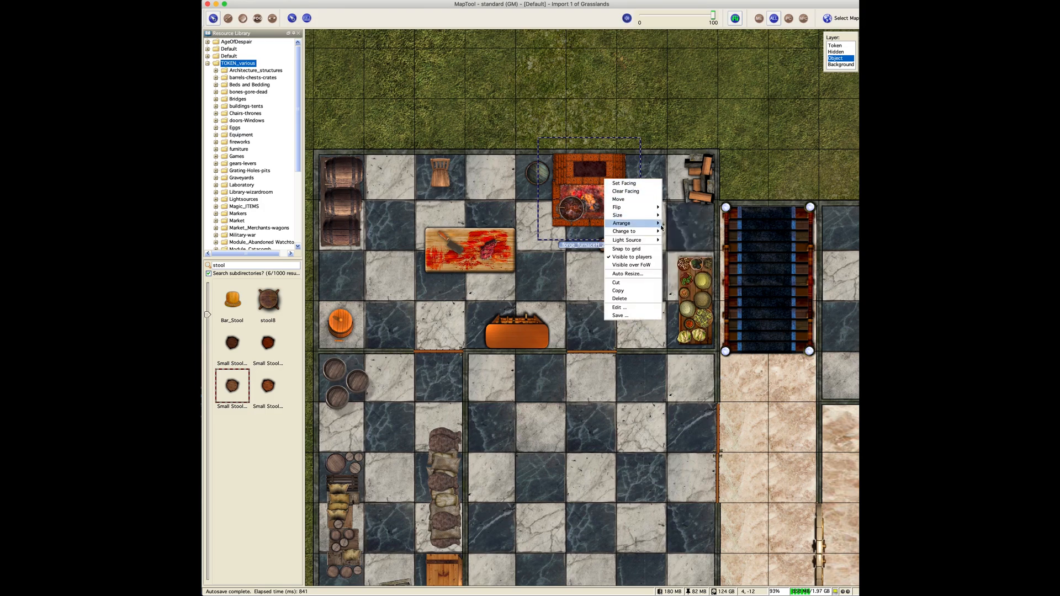
mouse_move(654, 225)
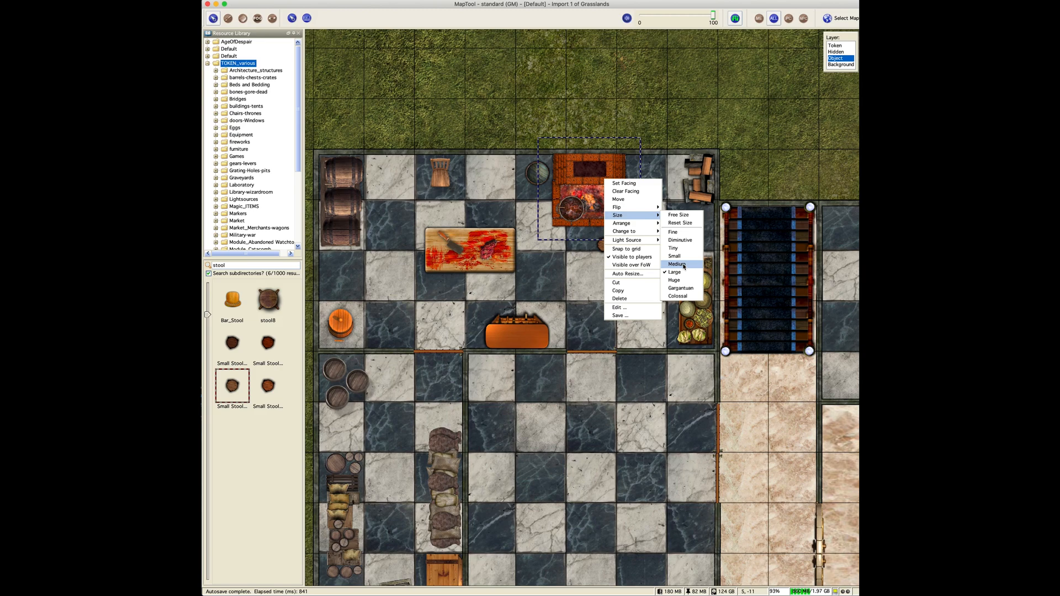
left_click(683, 265)
left_click_drag(566, 168, 590, 178)
right_click(589, 178)
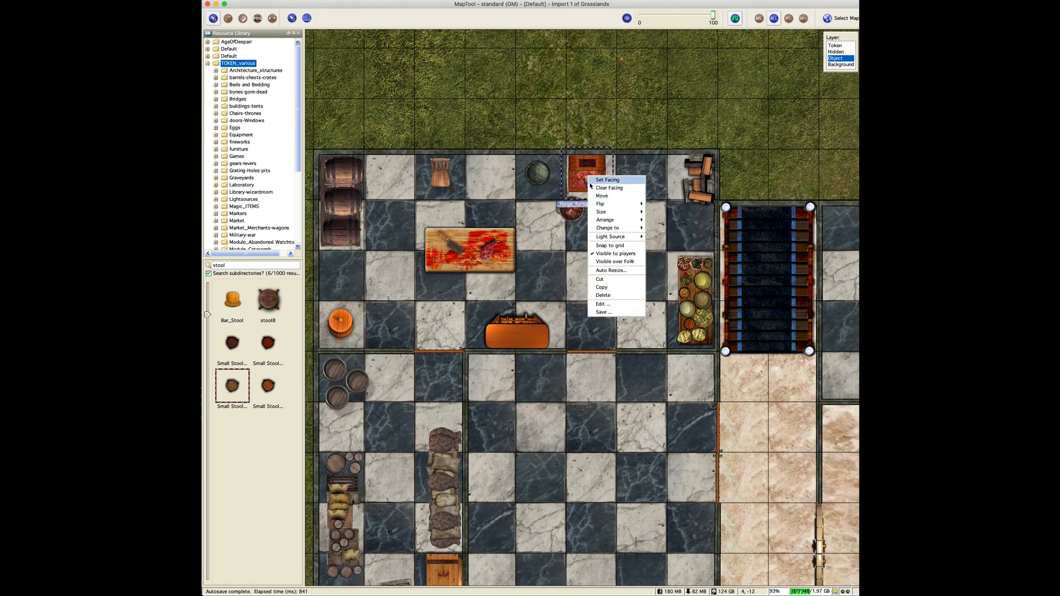
mouse_move(607, 216)
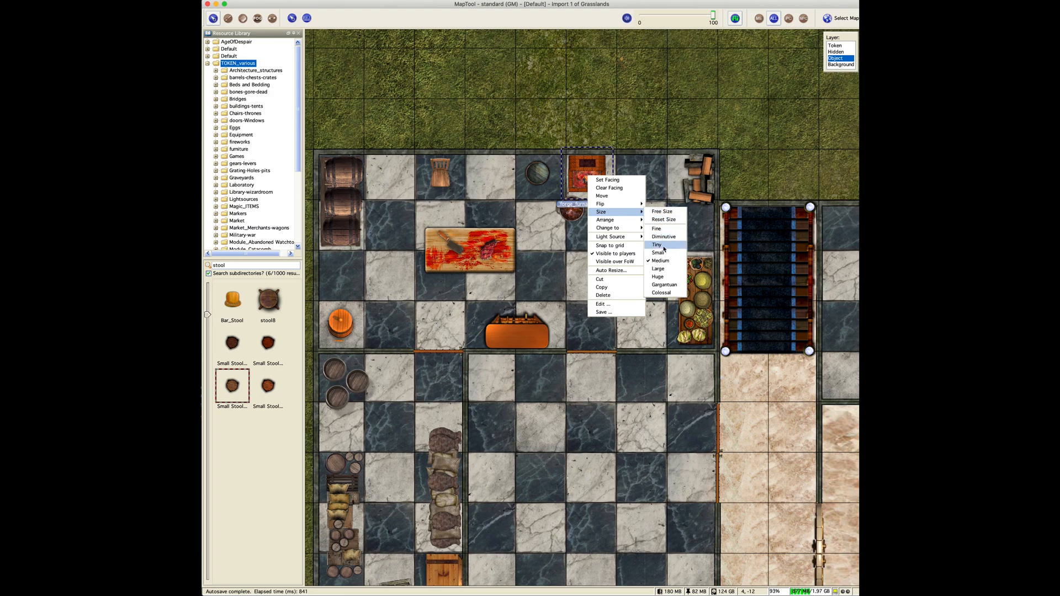
left_click(658, 268)
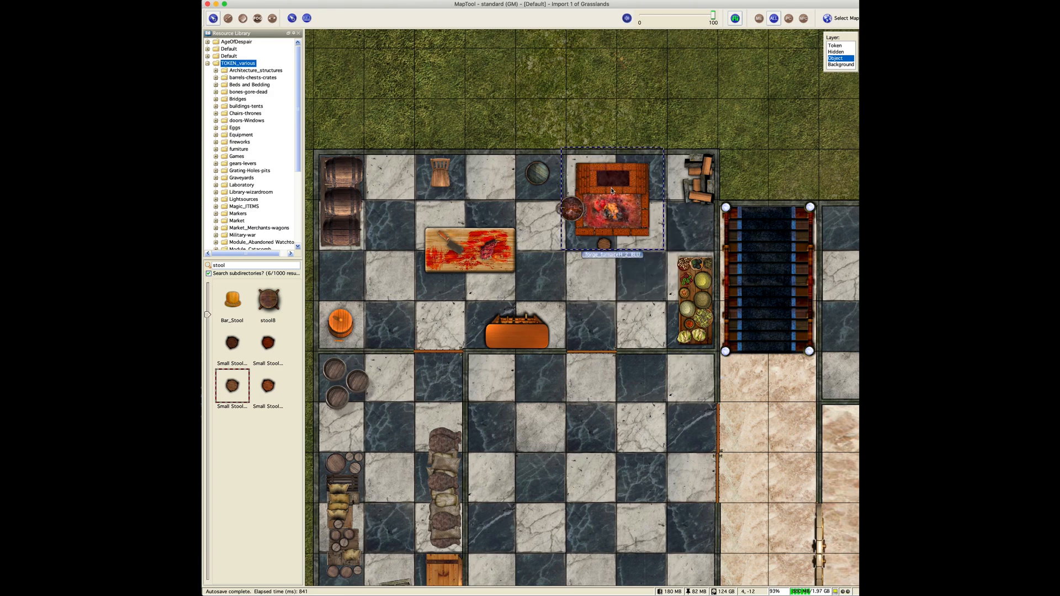
- Set the forge furnace to Free Size, resize it to a wider, flatter shape and fit it against the kitchen's north wall
right_click(611, 191)
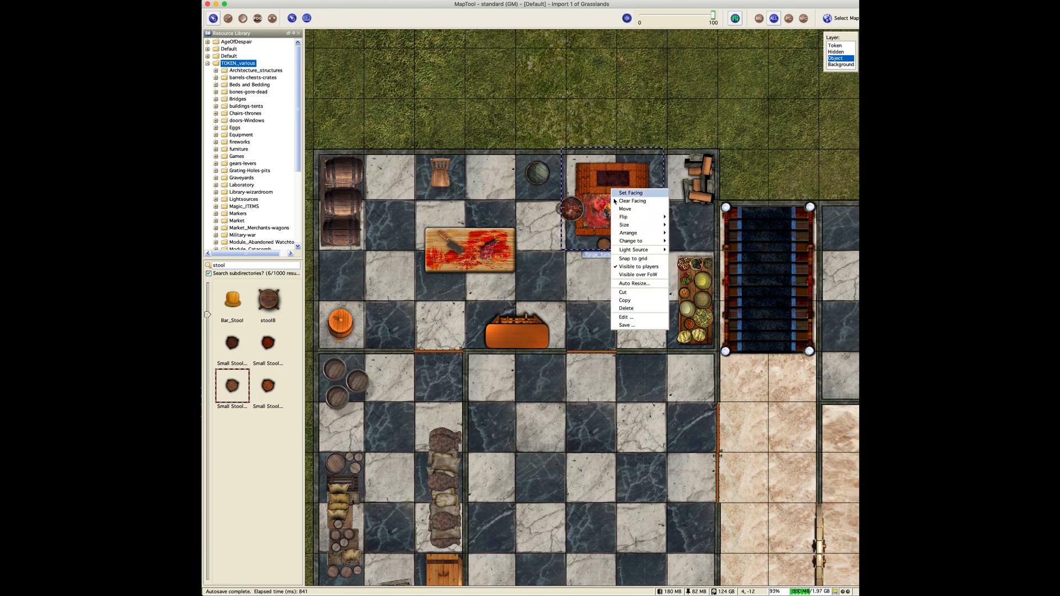
left_click(676, 227)
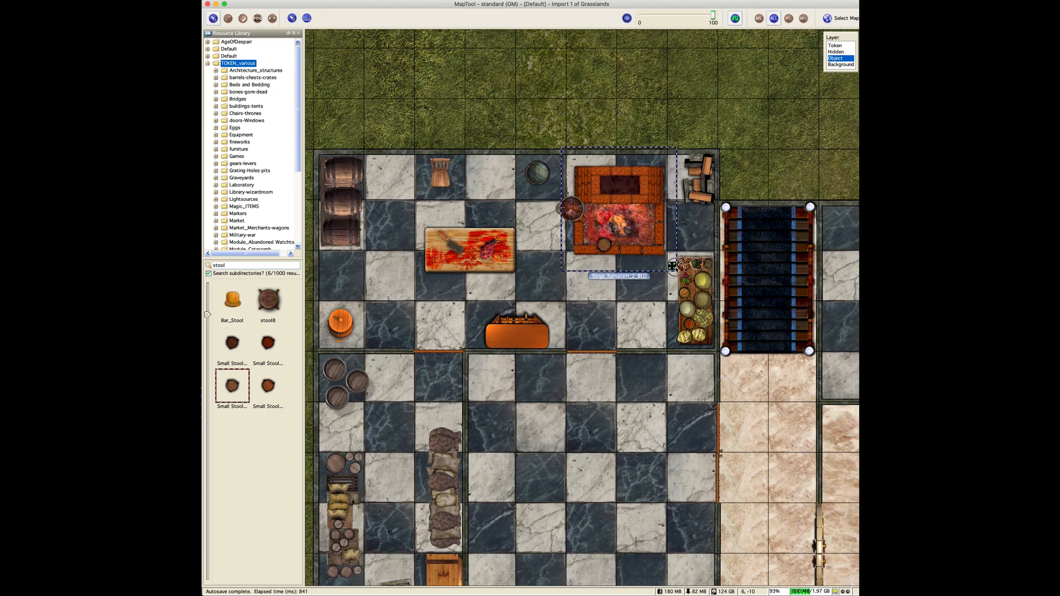
left_click_drag(672, 266, 641, 228)
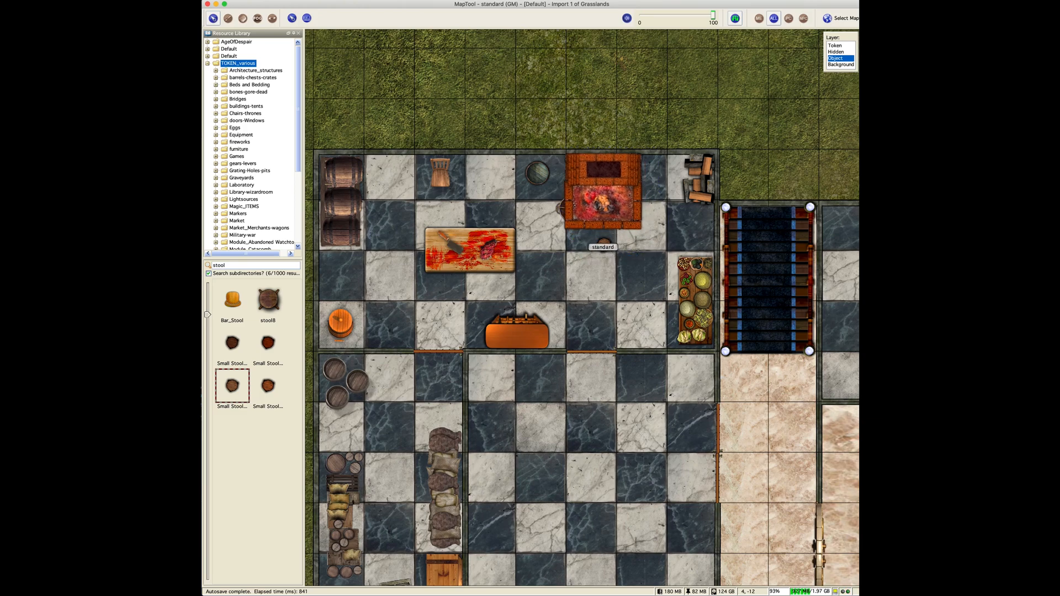
left_click_drag(603, 192, 598, 191)
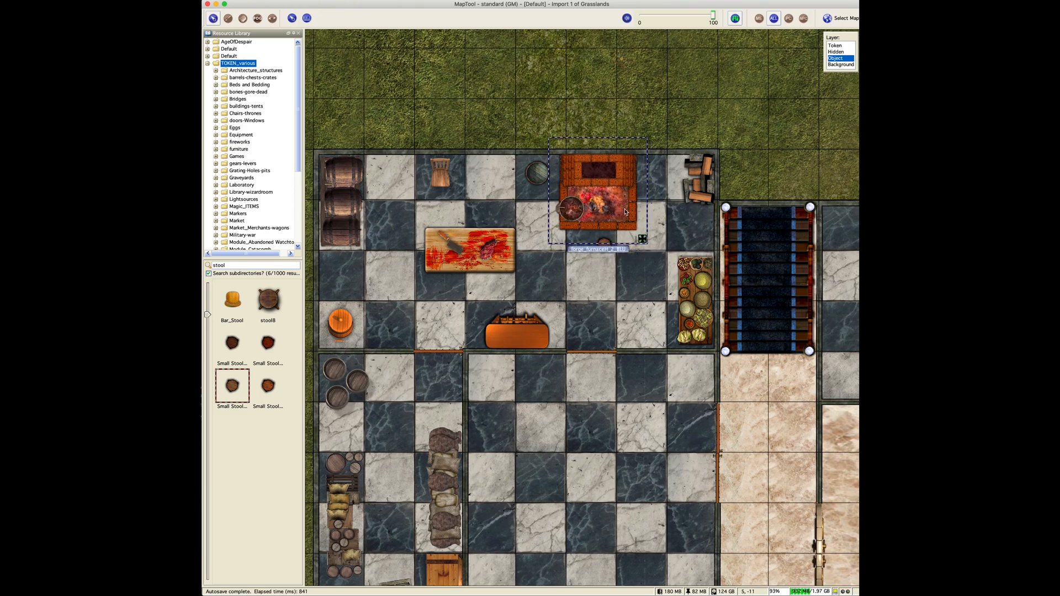
left_click_drag(643, 238, 659, 223)
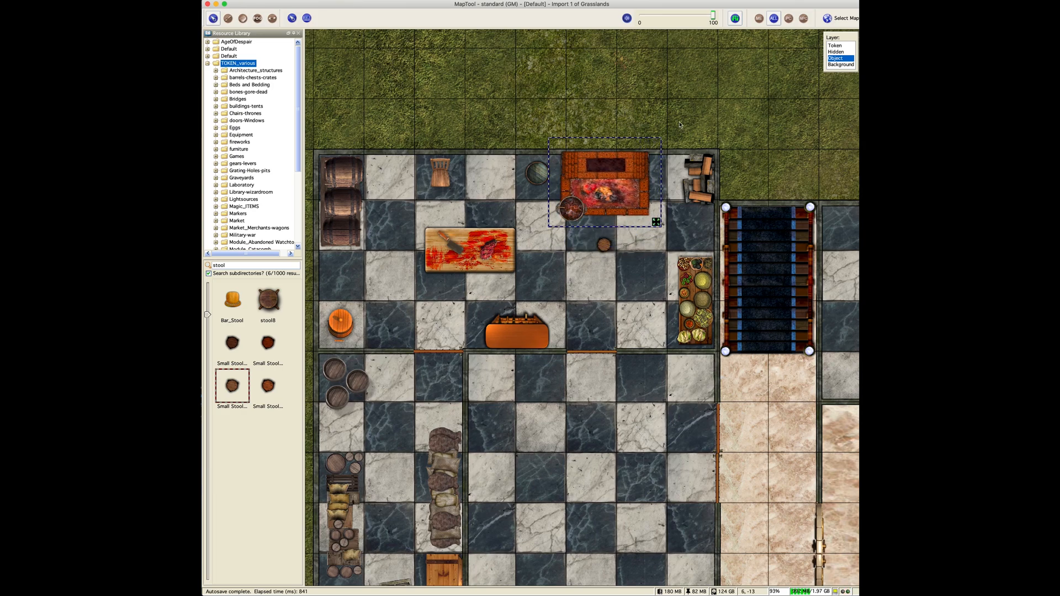
left_click(656, 243)
- Move the small stool slightly northwest, closer to the forge furnace's south side
left_click(606, 247)
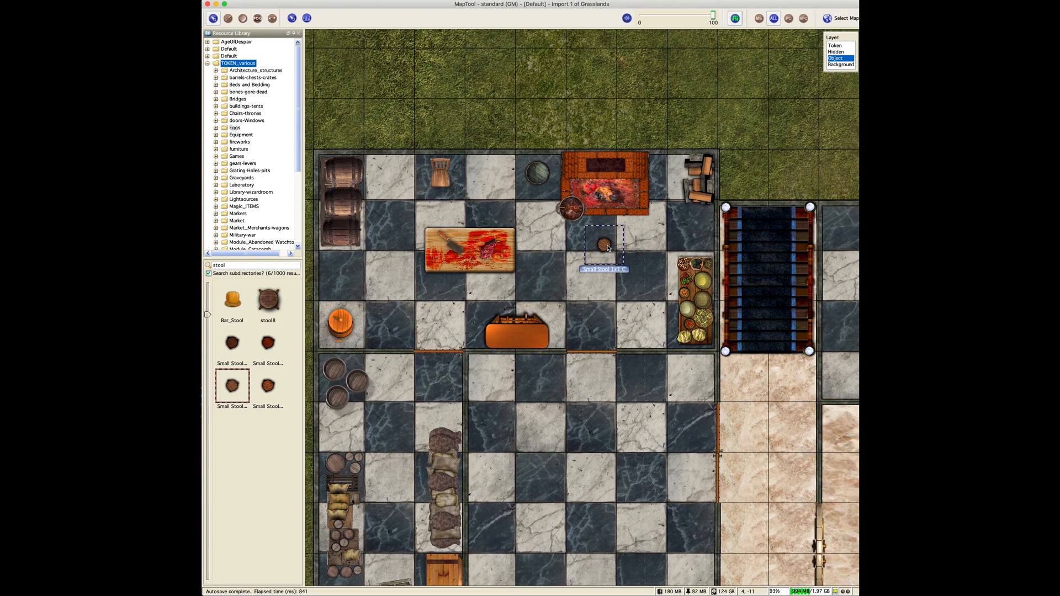
right_click(606, 246)
mouse_move(628, 290)
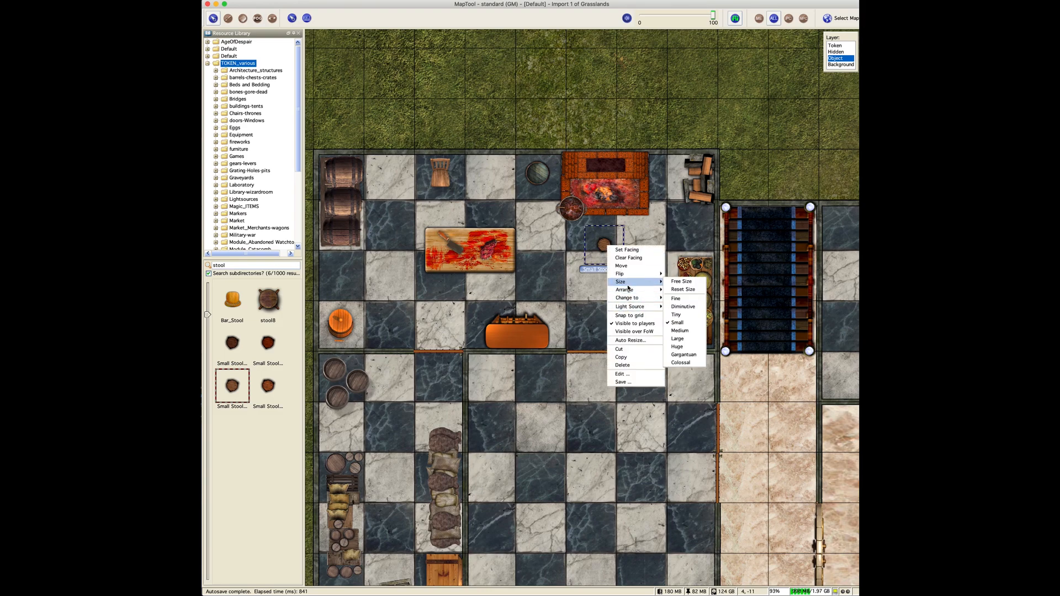
left_click(599, 267)
mouse_move(605, 248)
left_mouse_down()
mouse_move(616, 242)
mouse_move(596, 238)
left_mouse_up()
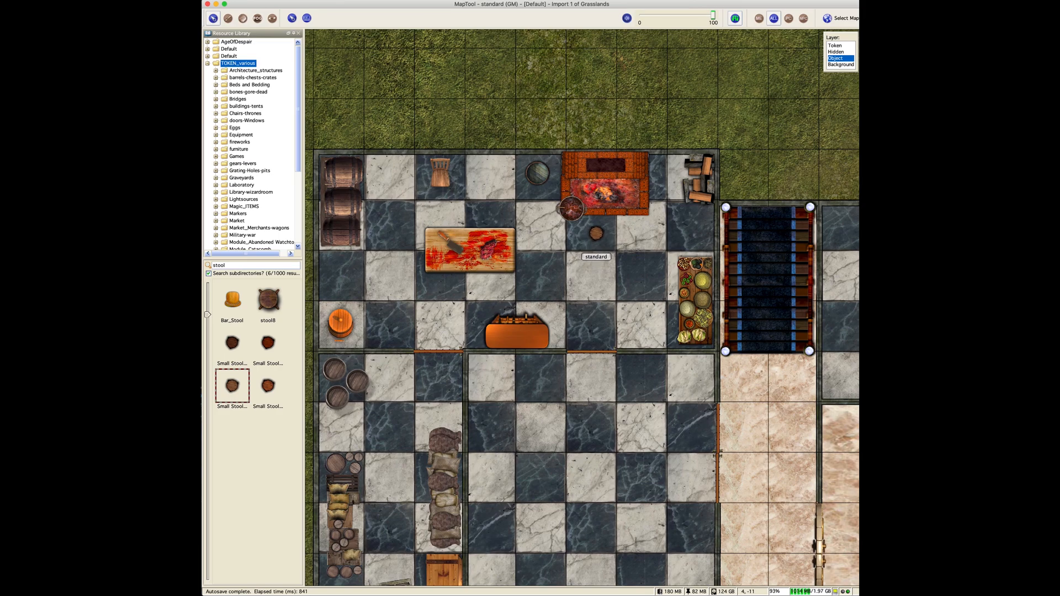
- Move the round cooking pot onto the southwest part of the forge furnace
left_click(442, 174)
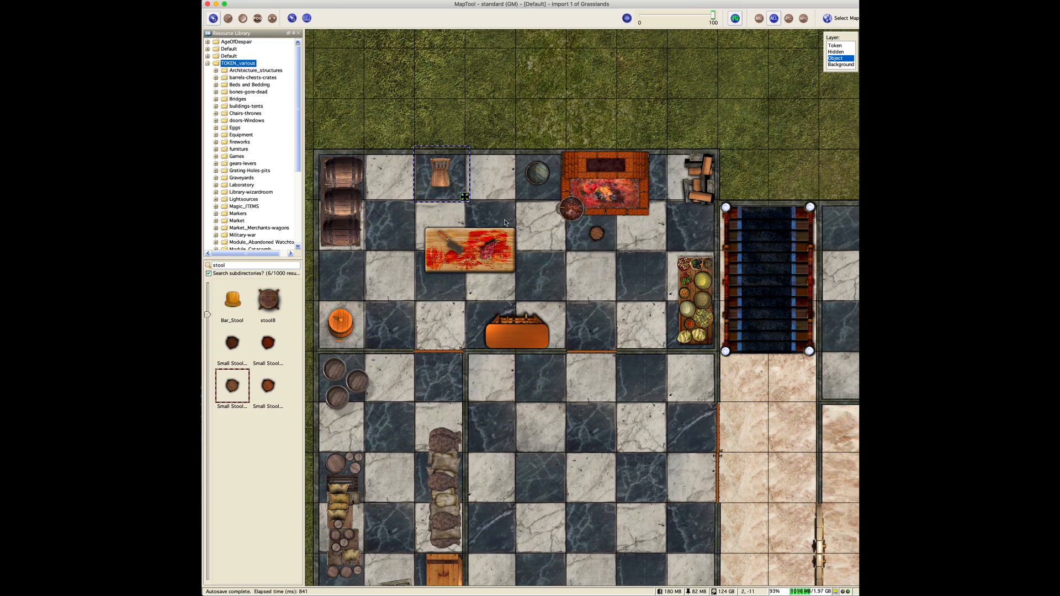
left_click(581, 286)
left_click_drag(629, 333, 603, 239)
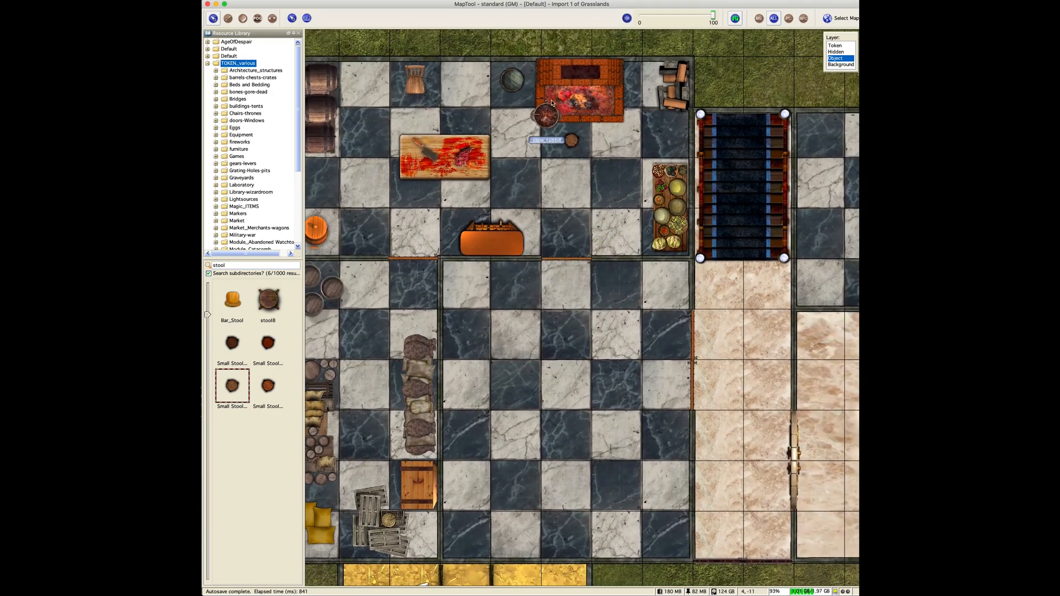
left_click(545, 117)
left_click_drag(545, 117, 552, 108)
left_click(615, 207)
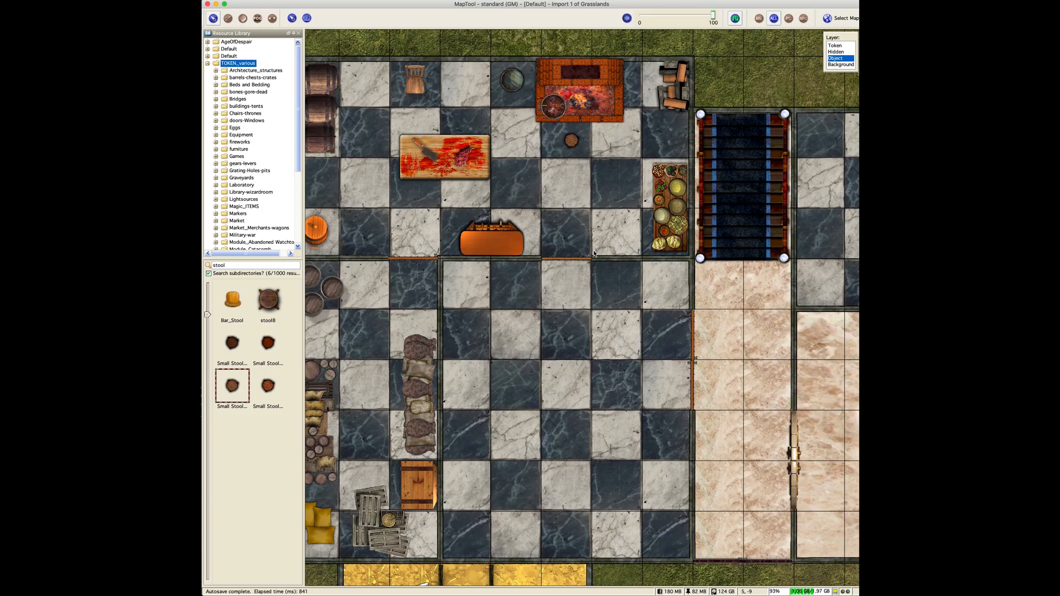
- Search the library for "flag" to find decorations for the empty room south of the kitchen
left_click_drag(552, 346, 511, 256)
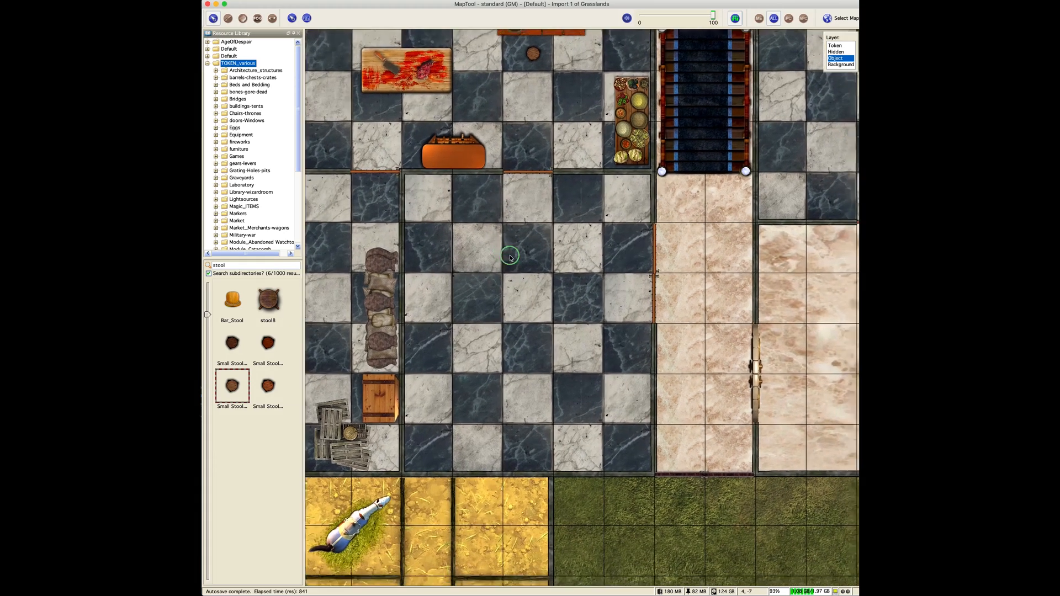
scroll(467, 300, "up", 4)
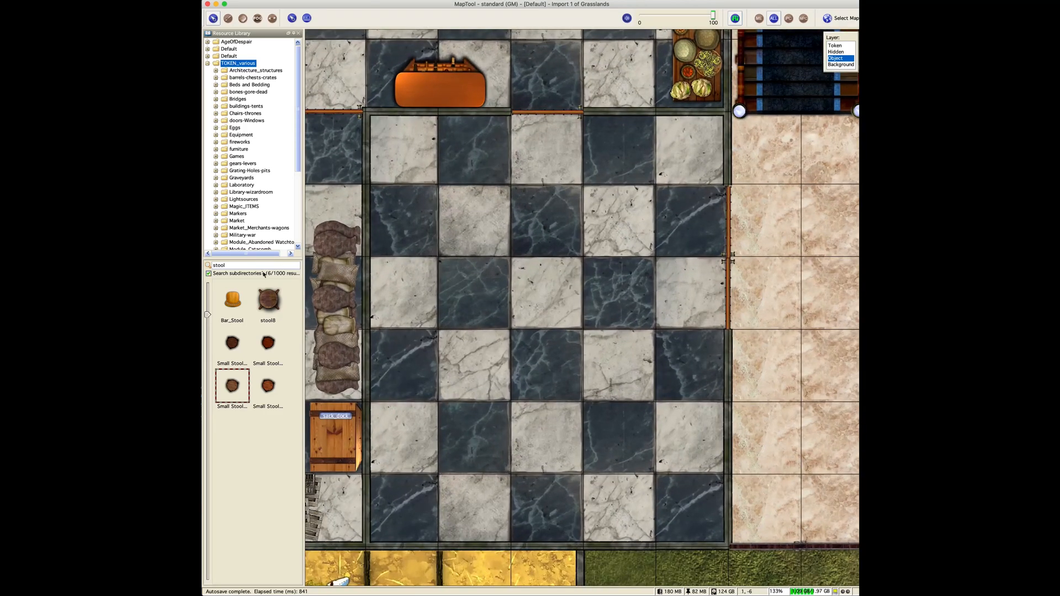
double_click(234, 265)
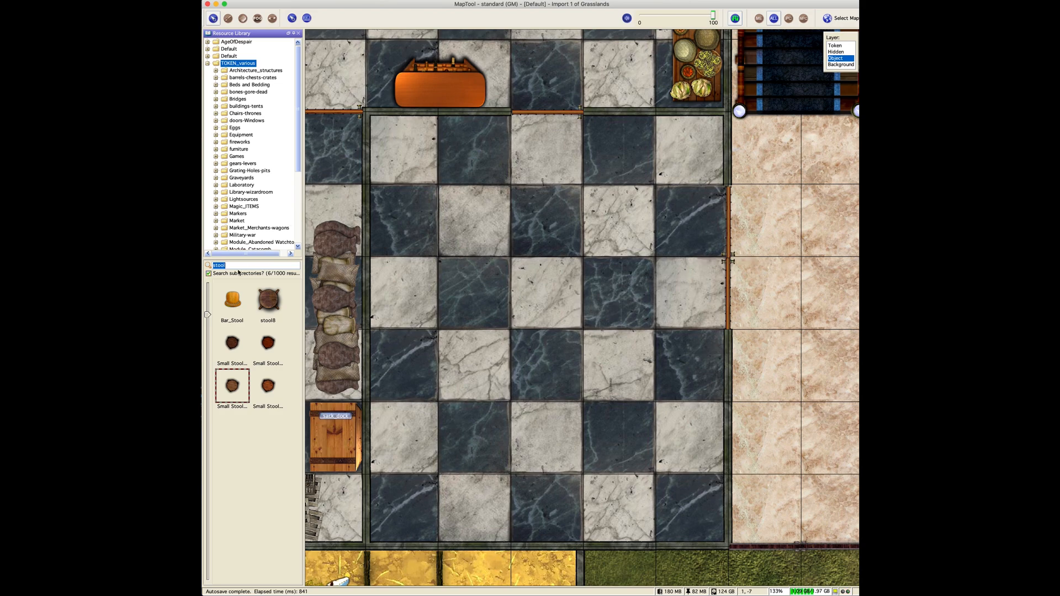
type("ban")
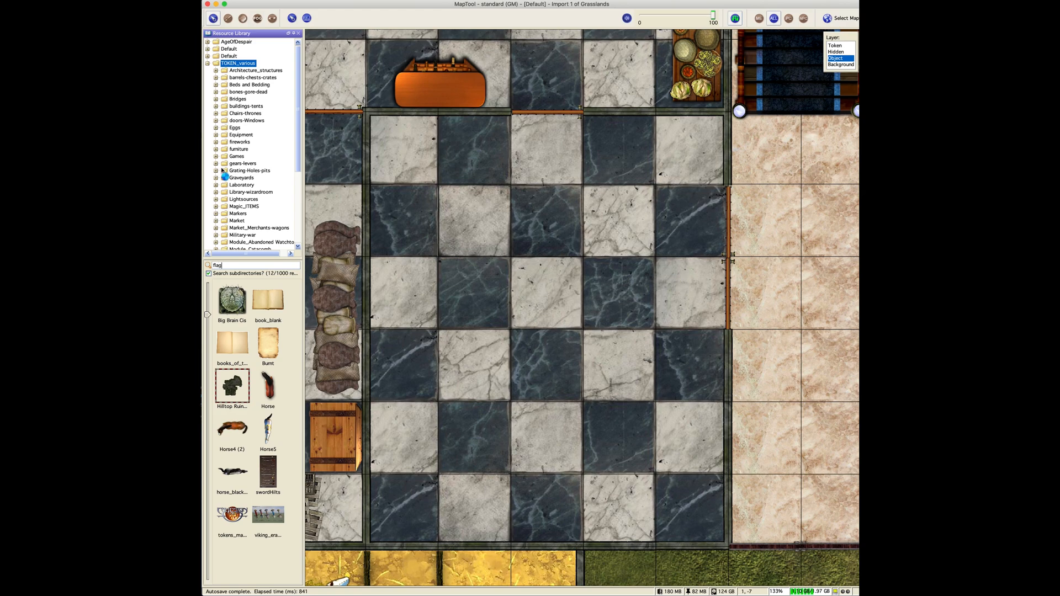
scroll(240, 403, "down", 1)
scroll(239, 404, "up", 1)
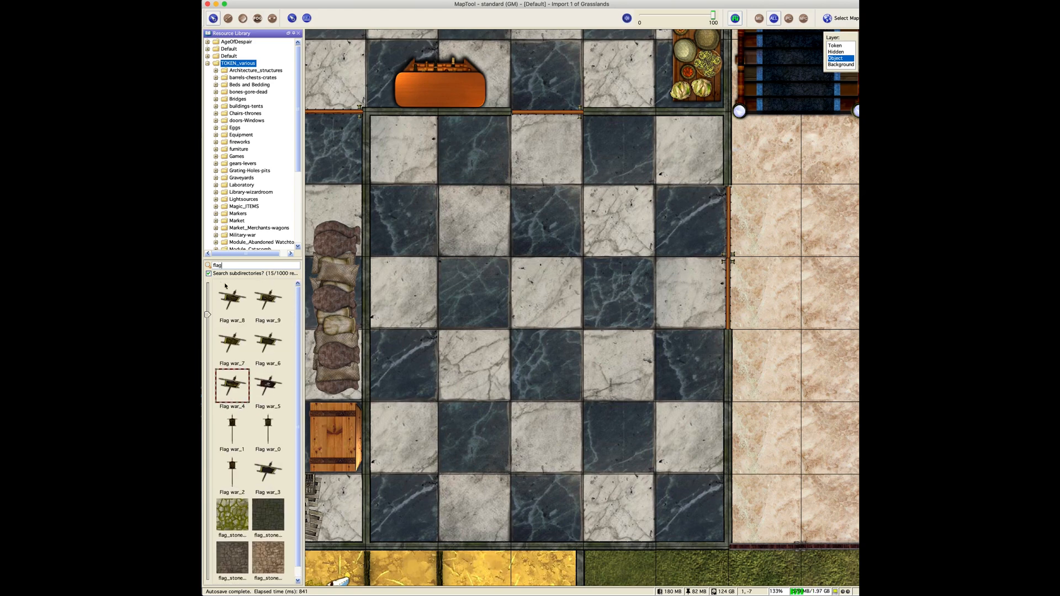
- Search the library for "tape", place Tapestry_3 in the empty room south of the kitchen and rotate it to run north-south
double_click(222, 266)
type("tape")
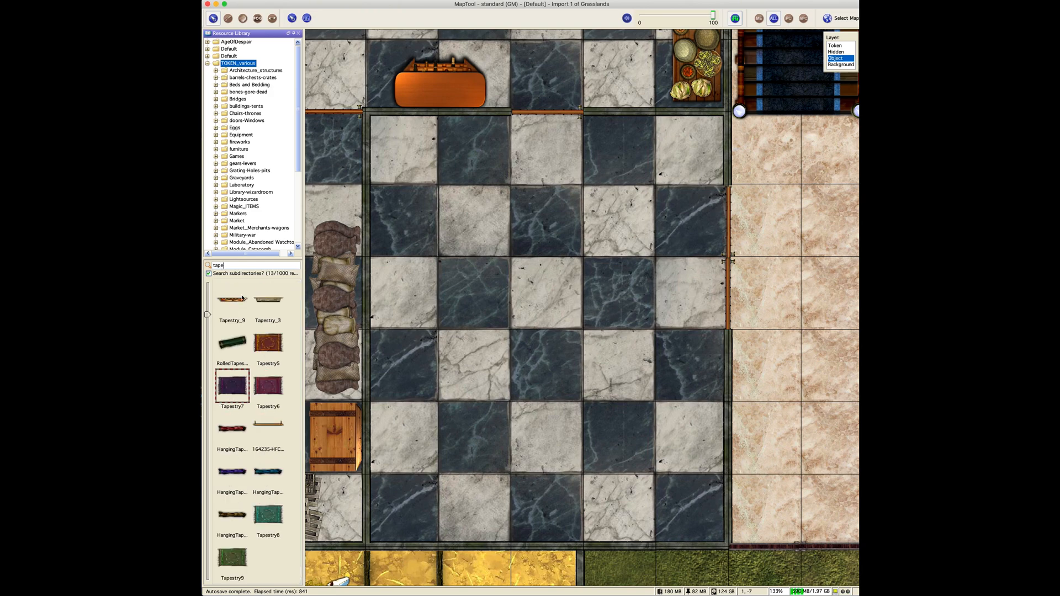
left_click_drag(266, 301, 438, 189)
scroll(439, 189, "down", 1)
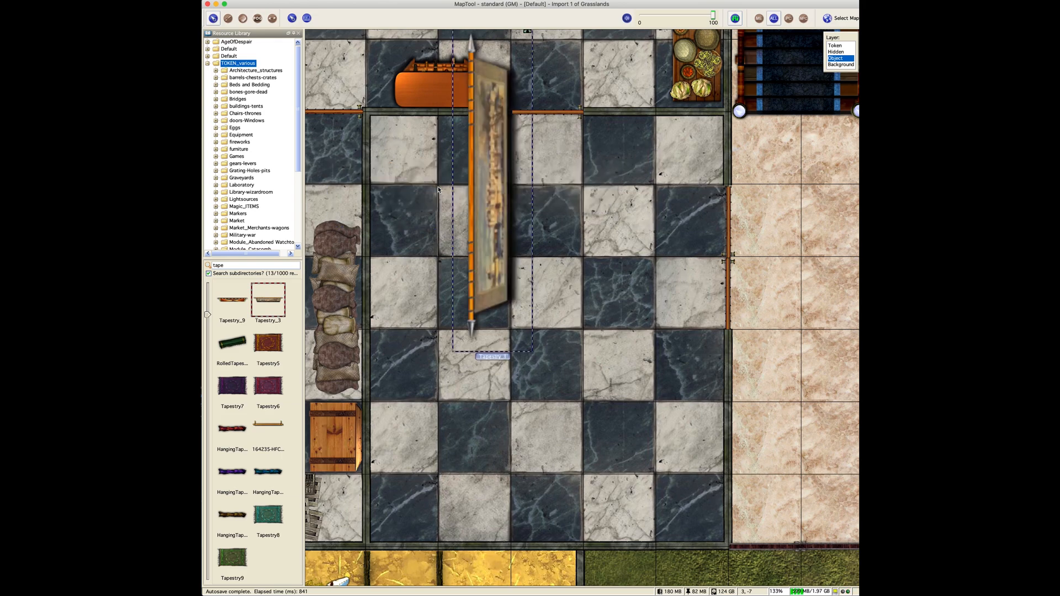
- Resize the vertical Tapestry_3 token to Large and place it against the room's west wall
right_click(473, 202)
mouse_move(502, 236)
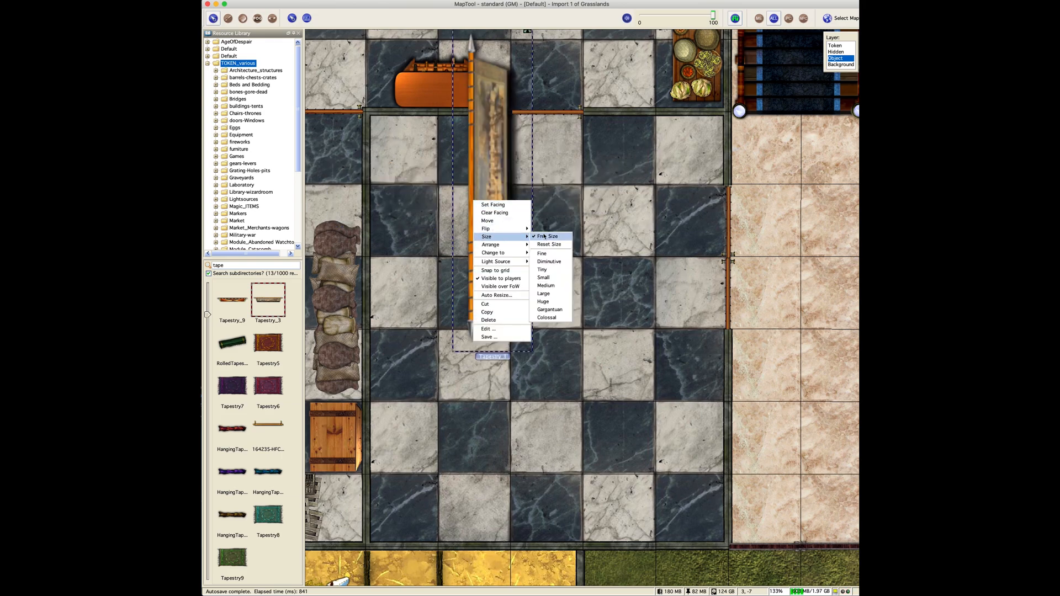
left_click(551, 287)
left_click_drag(396, 232, 372, 232)
left_click(402, 360)
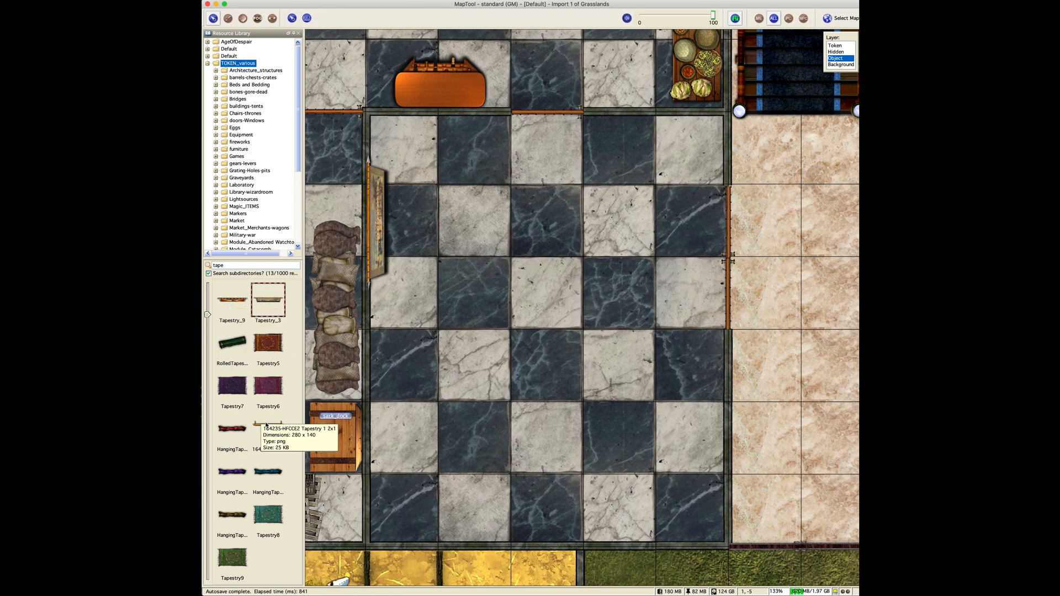
- Add the Tapestry 1 2x1 token, rotate it vertical, size it Large and place it by the lower west wall
left_click_drag(268, 426, 406, 390)
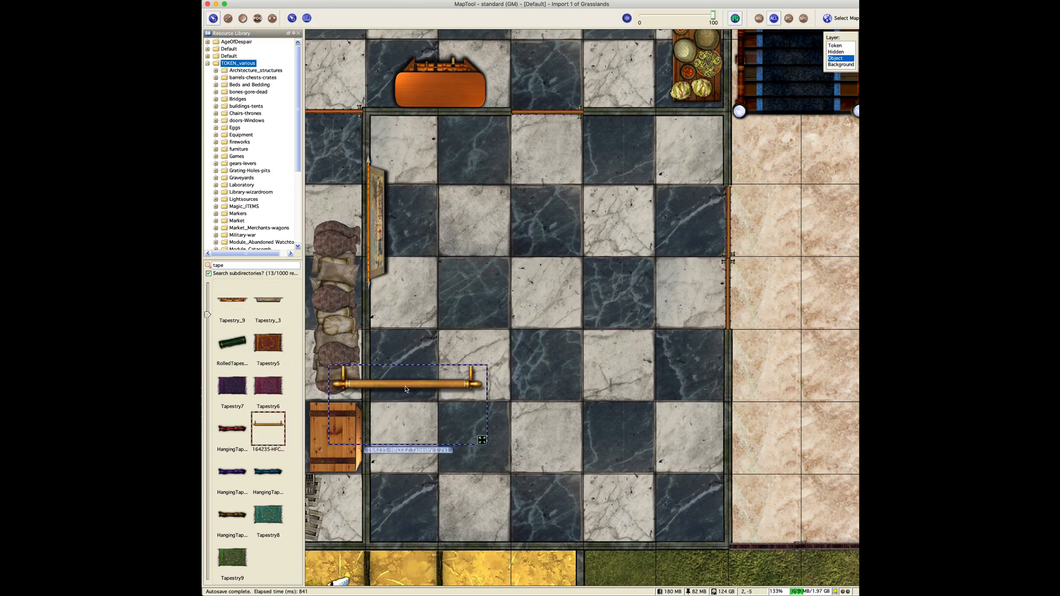
scroll(405, 389, "down", 1)
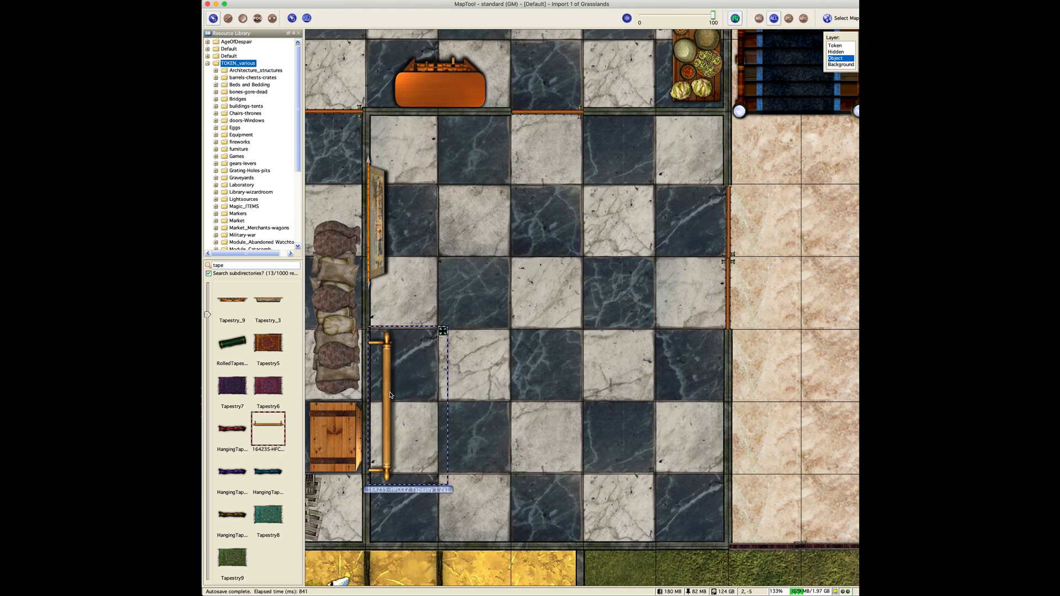
right_click(390, 395)
mouse_move(430, 429)
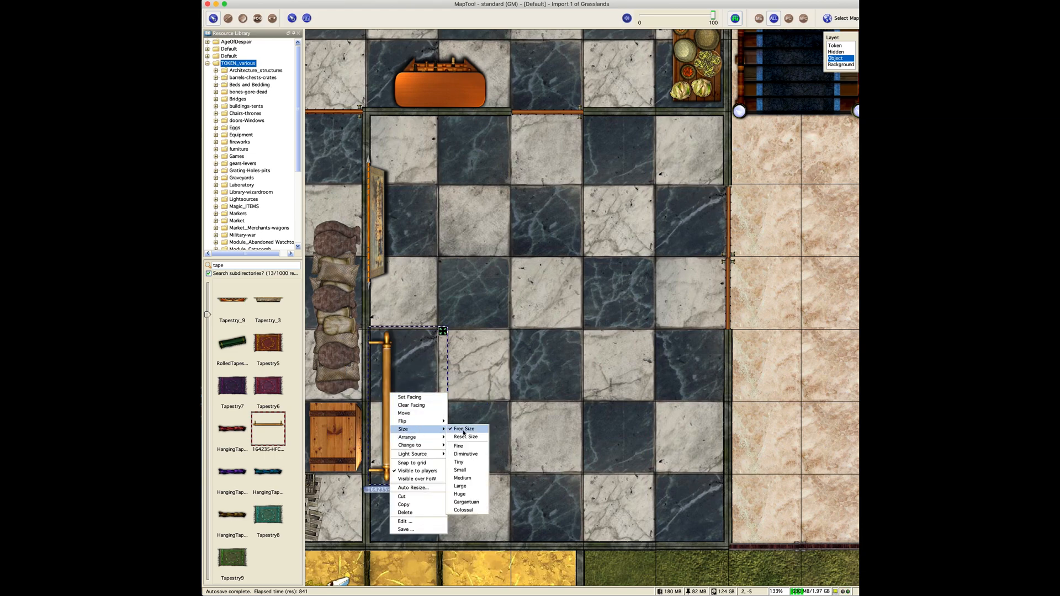
left_click(461, 486)
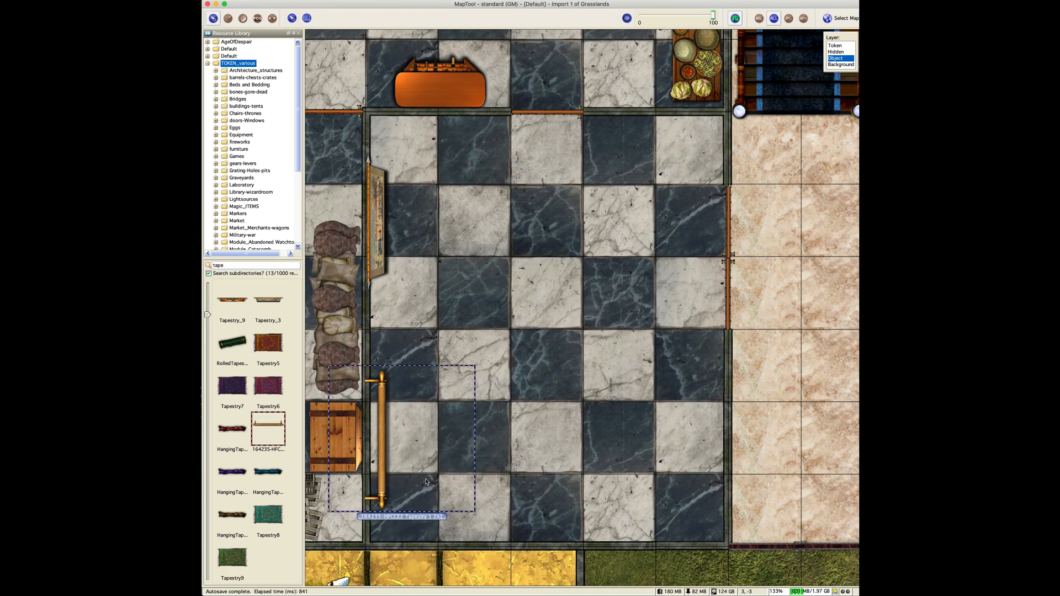
left_click_drag(392, 457, 388, 421)
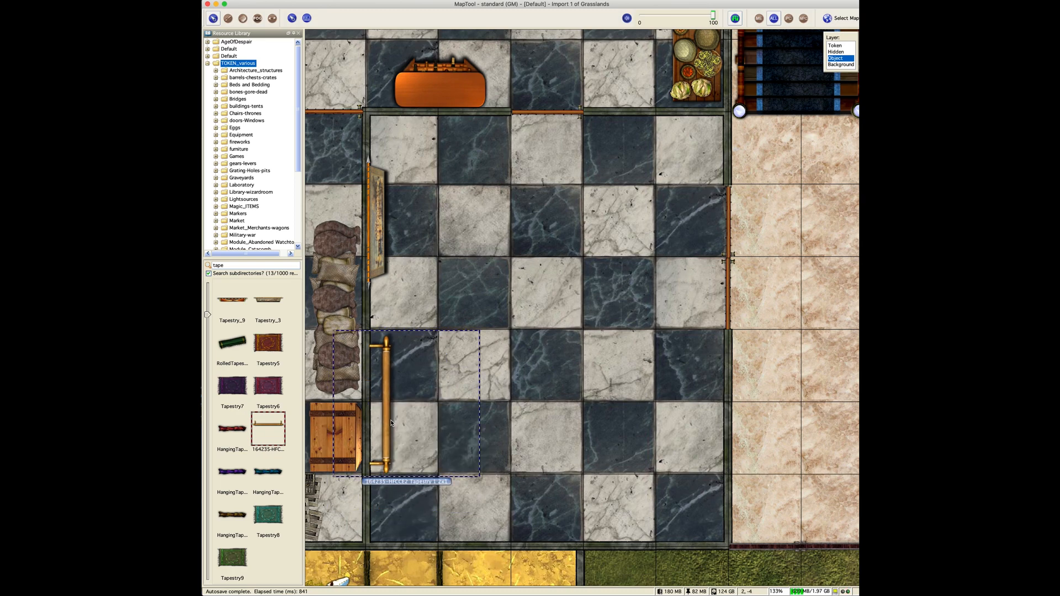
- Reduce the Tapestry 1 token to Medium and set it against the lower part of the west wall
right_click(387, 422)
mouse_move(401, 456)
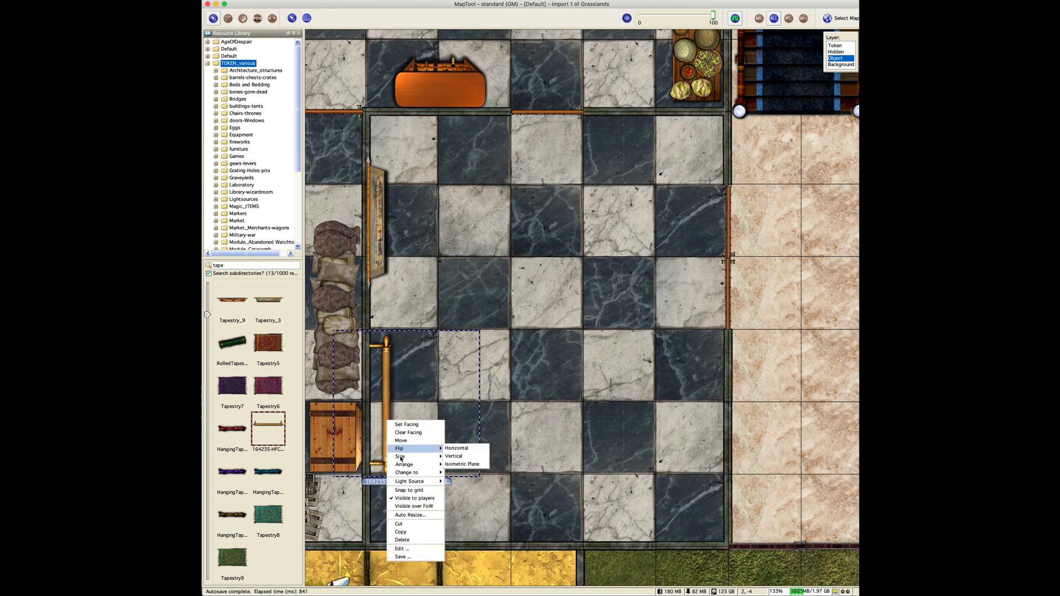
left_click(459, 505)
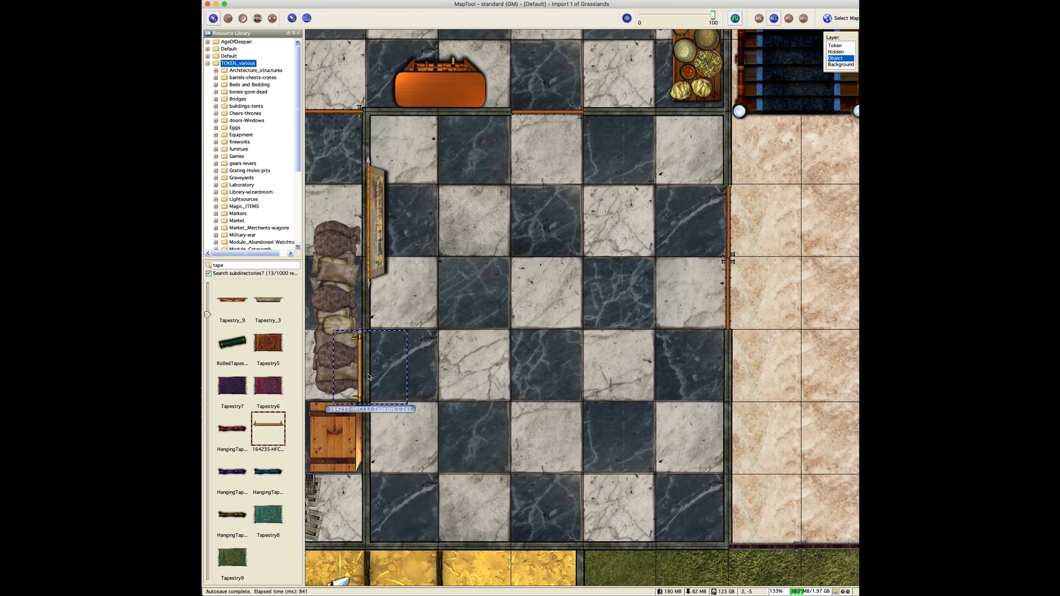
left_click_drag(373, 369, 391, 400)
left_click(377, 413)
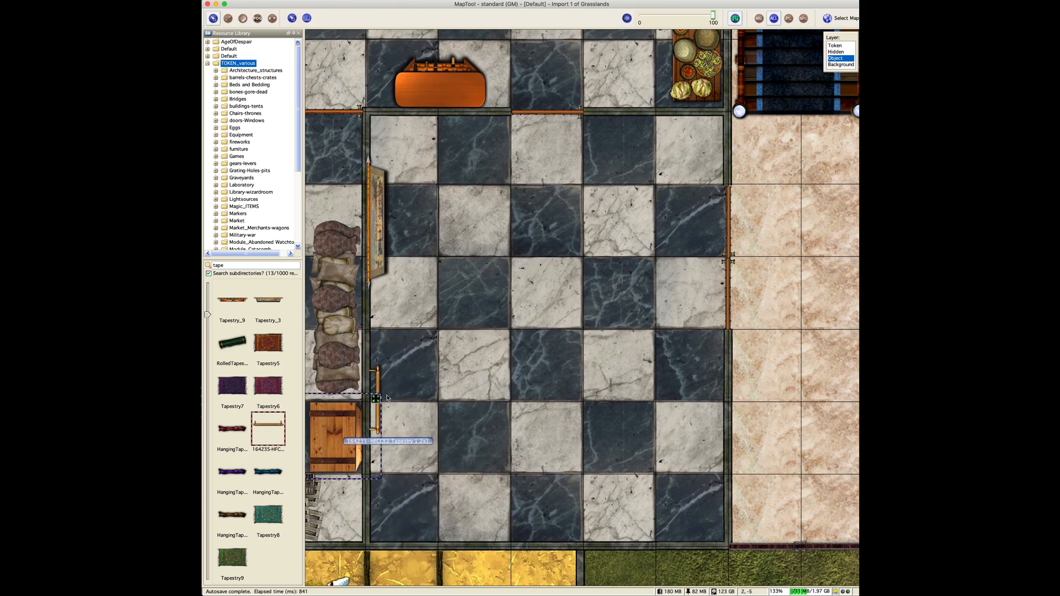
left_click(443, 371)
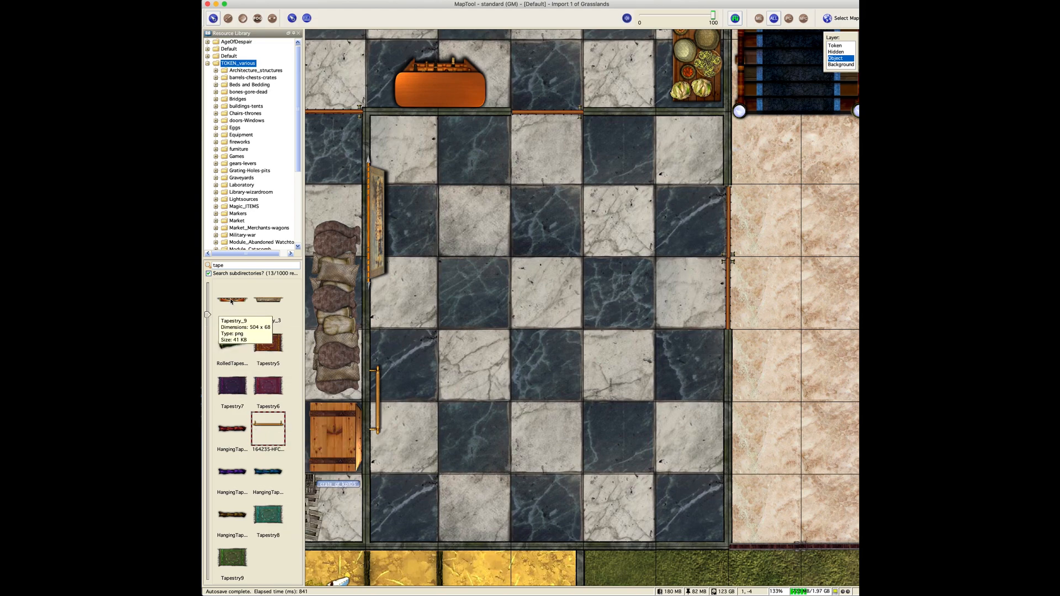
- Duplicate the wall-mounted Tapestry_3 token onto the floor in the lower part of the room
right_click(373, 219)
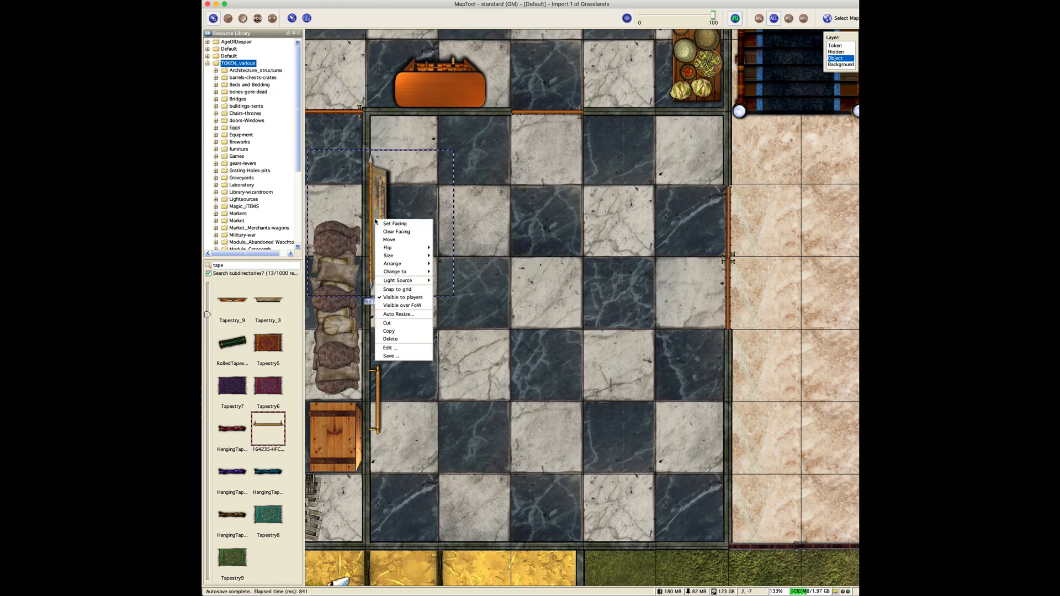
left_click(530, 178)
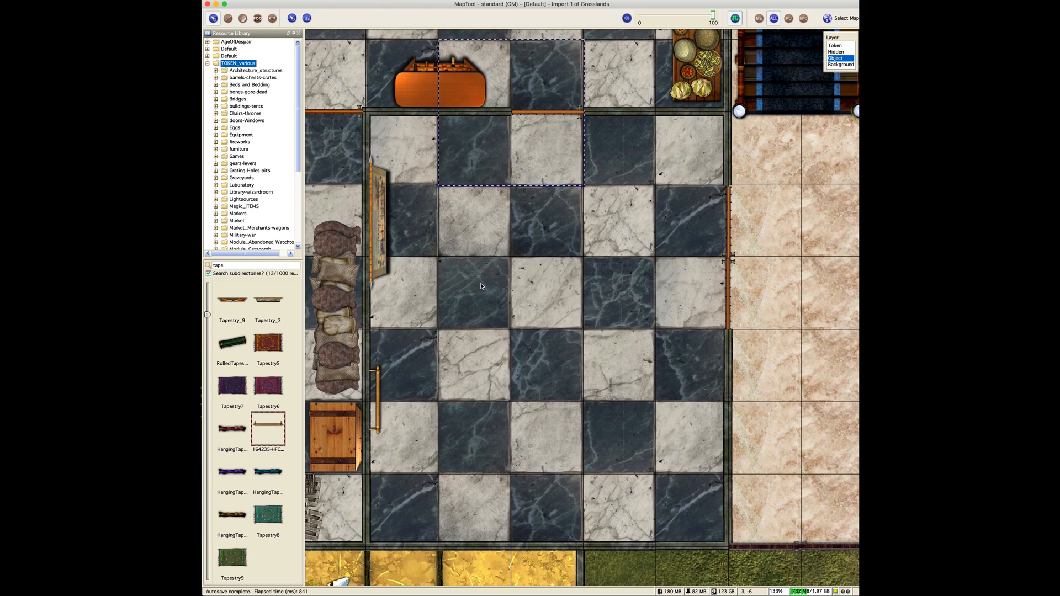
left_click(384, 255)
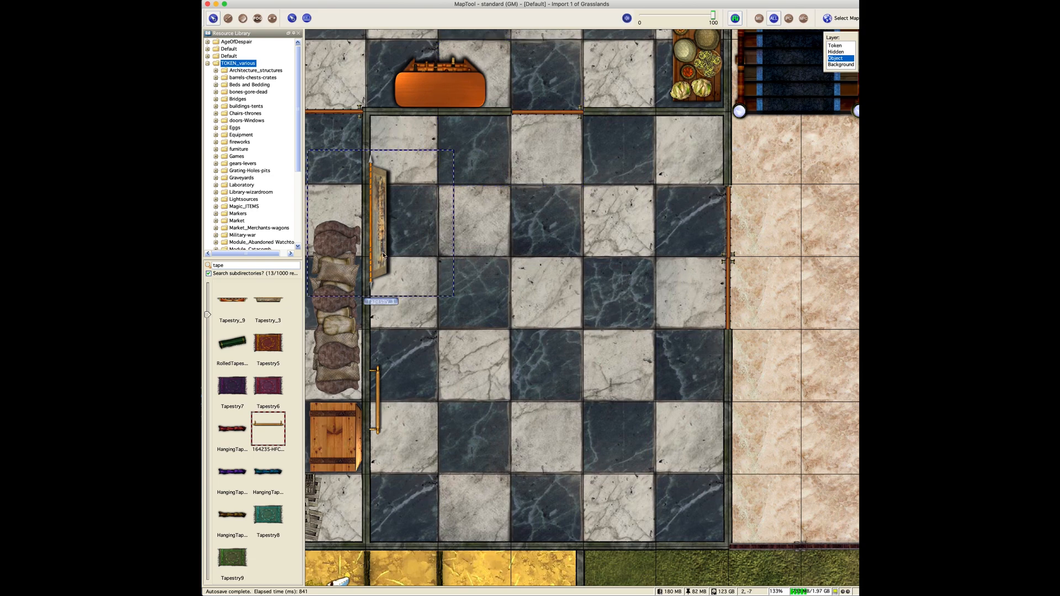
left_click(411, 398)
key("super+v")
- Delete the Tapestry 1 rod token and hang the Tapestry_3 copy in its place on the west wall
left_click(380, 395)
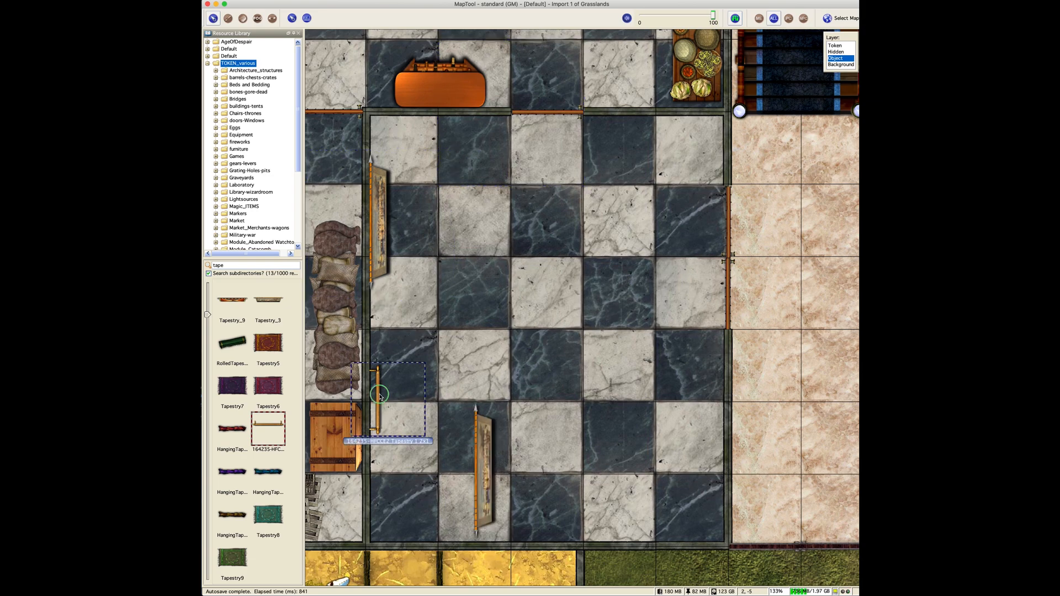
right_click(379, 396)
left_click(409, 508)
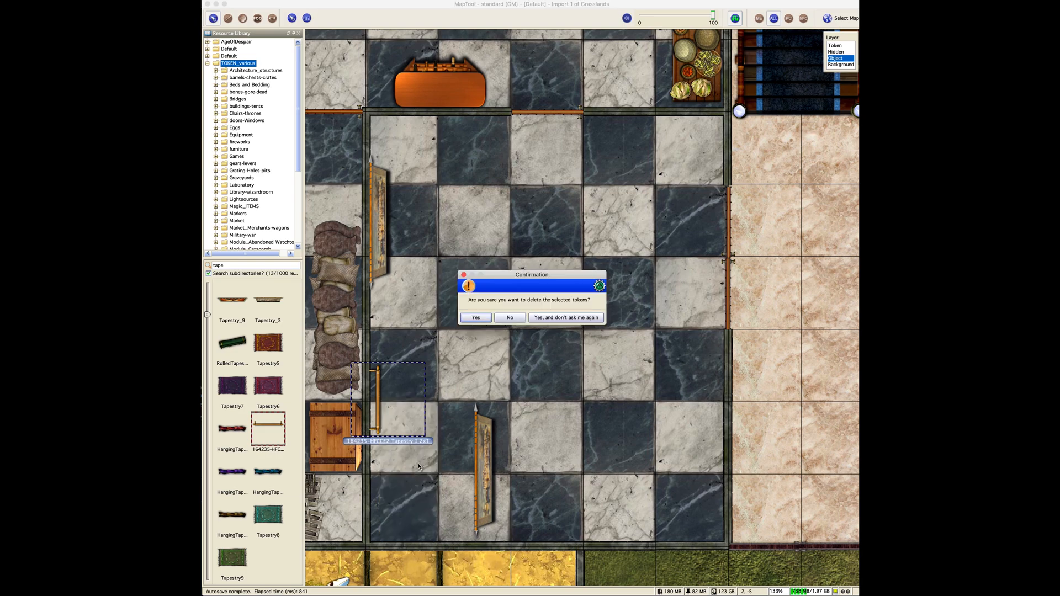
left_click(476, 318)
left_click_drag(480, 470, 376, 431)
left_click(463, 454)
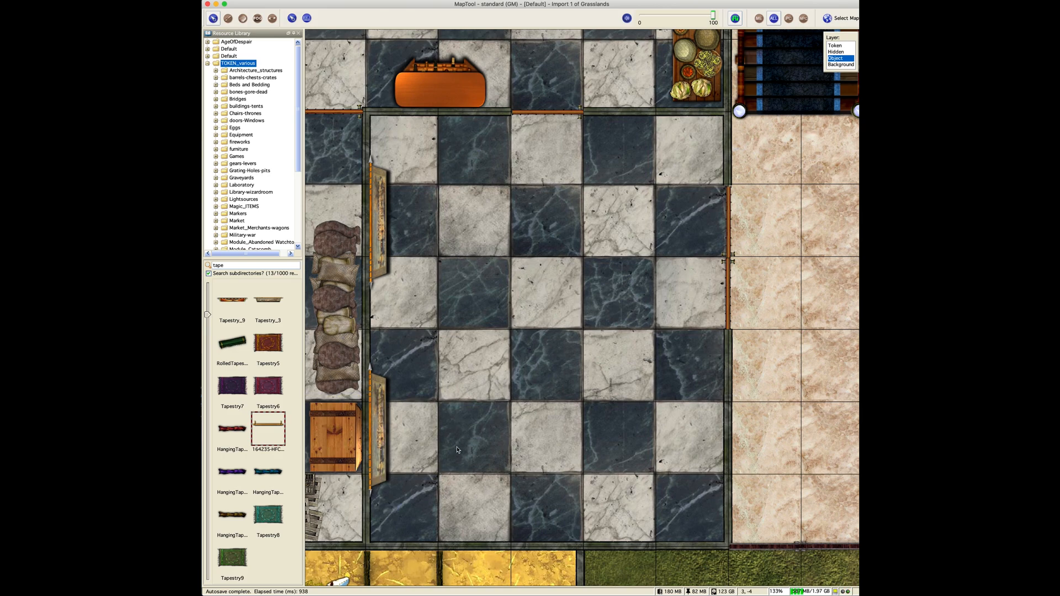
- Search the library for "shield" and place shield_wall_1 on the south wall, rotated to face into the room
double_click(248, 265)
type("shield")
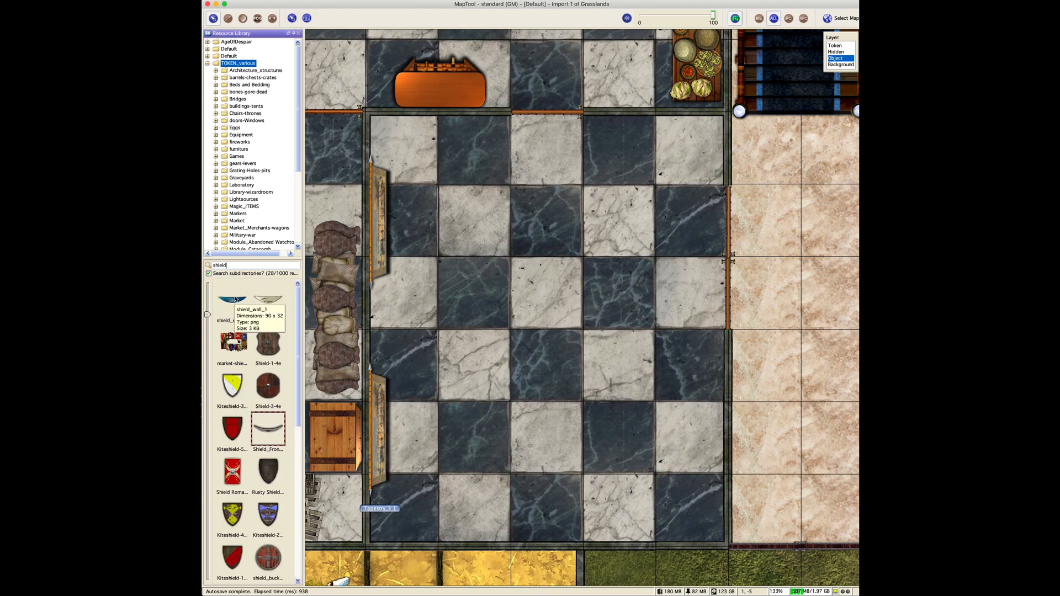
left_click_drag(235, 299, 481, 539)
scroll(440, 452, "up", 1)
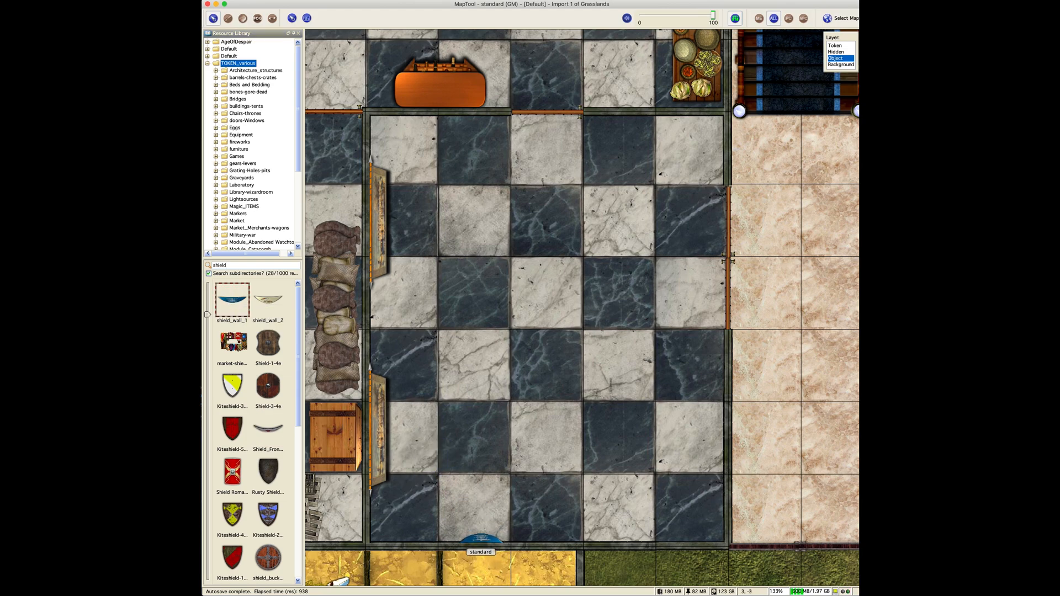
- Add shield_wall_2, rotate it to face into the room and place it on the south wall beside the blue shield
left_click_drag(266, 300, 502, 417)
scroll(503, 417, "up", 1)
scroll(502, 376, "up", 1)
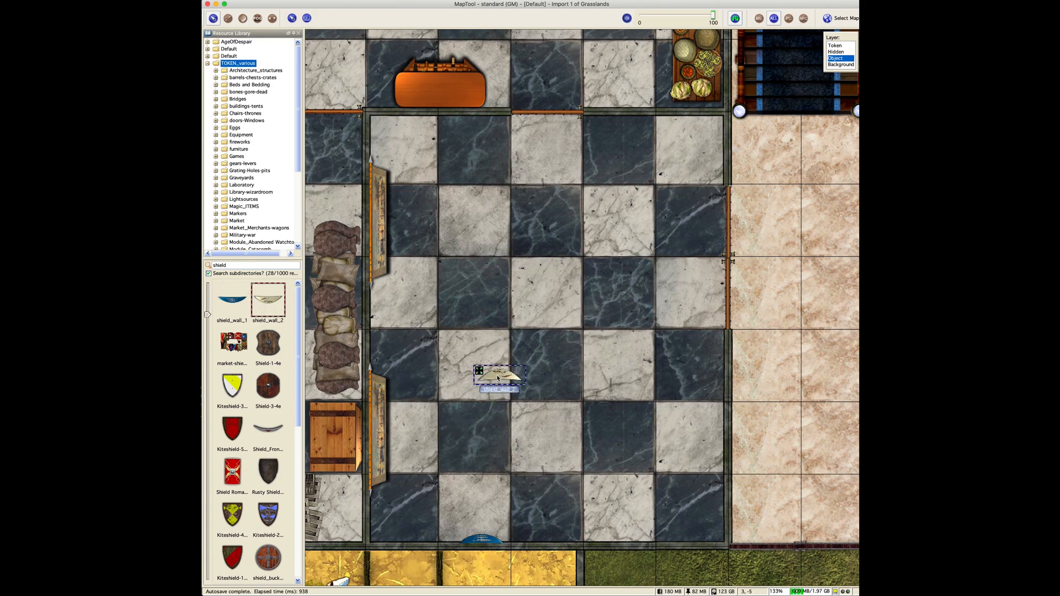
left_click_drag(500, 374, 552, 539)
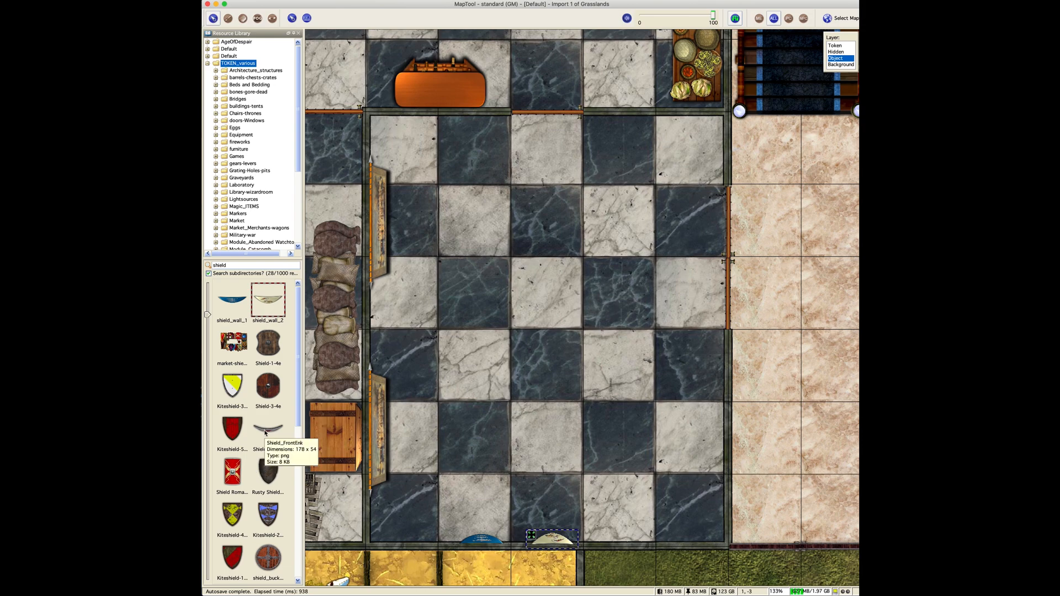
- Add the curved grey front-view shield, size it Medium and place it on the south wall east of shield_wall_2
scroll(265, 442, "down", 5)
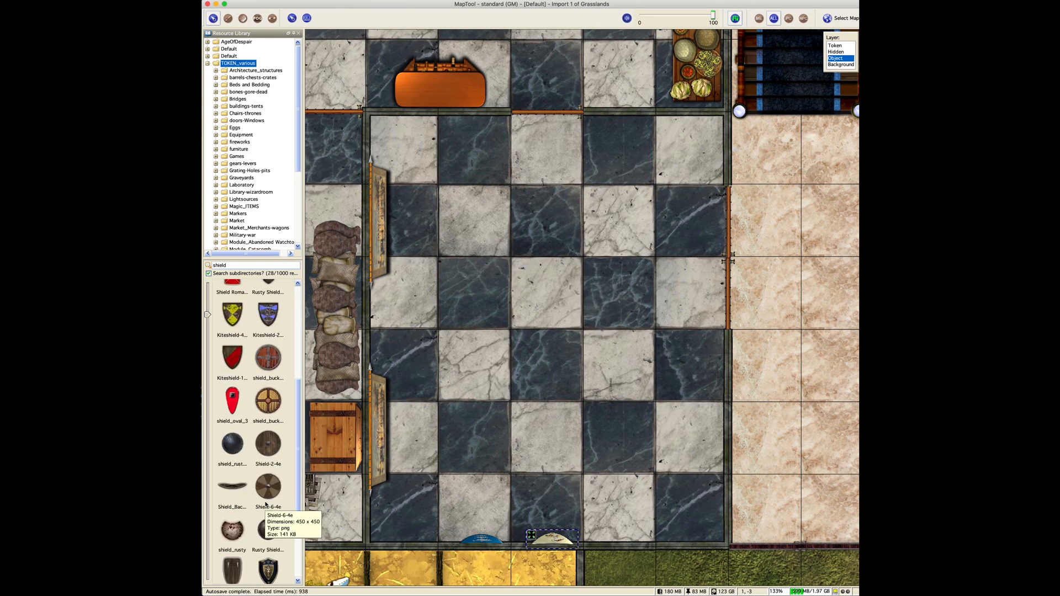
scroll(270, 501, "up", 4)
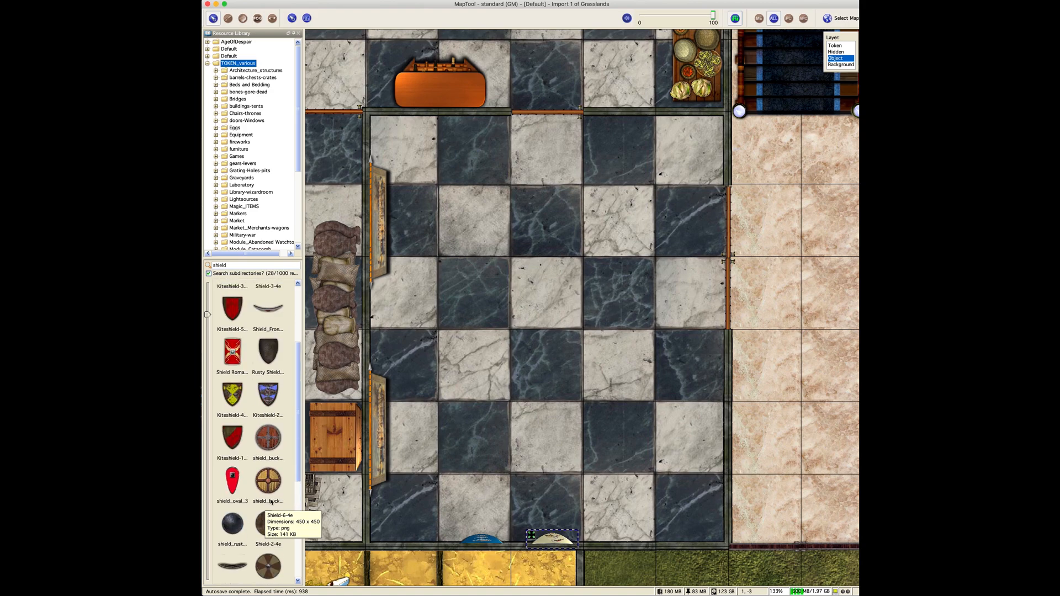
left_click_drag(270, 379, 601, 462)
right_click(600, 456)
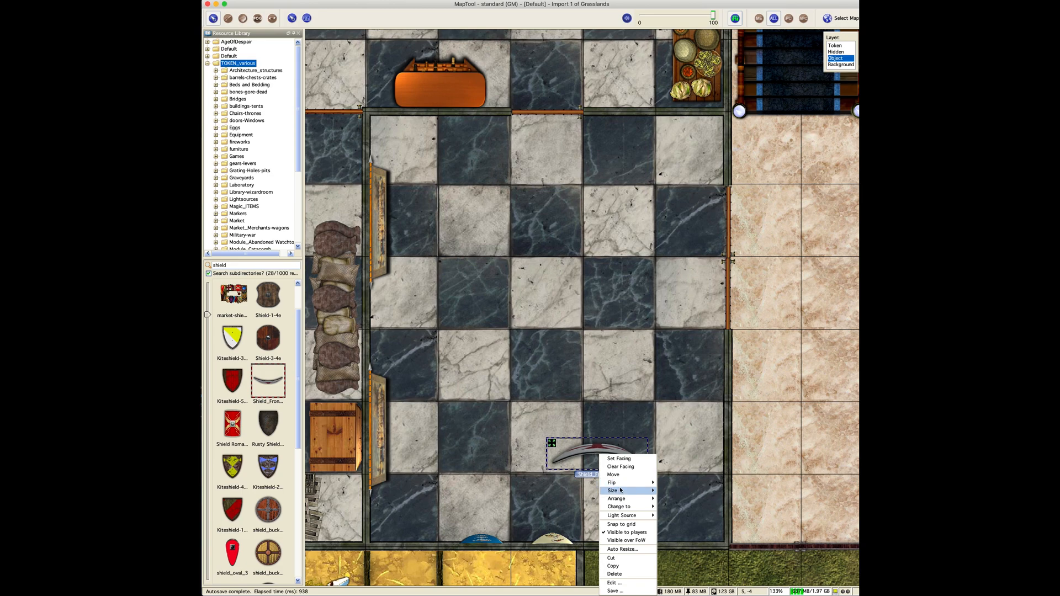
mouse_move(644, 493)
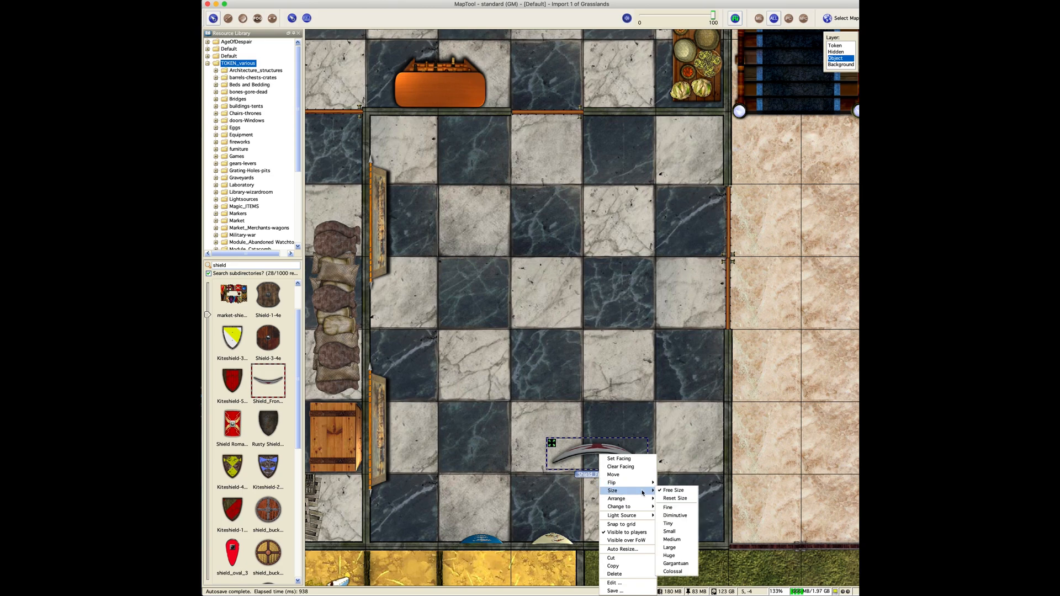
left_click(671, 539)
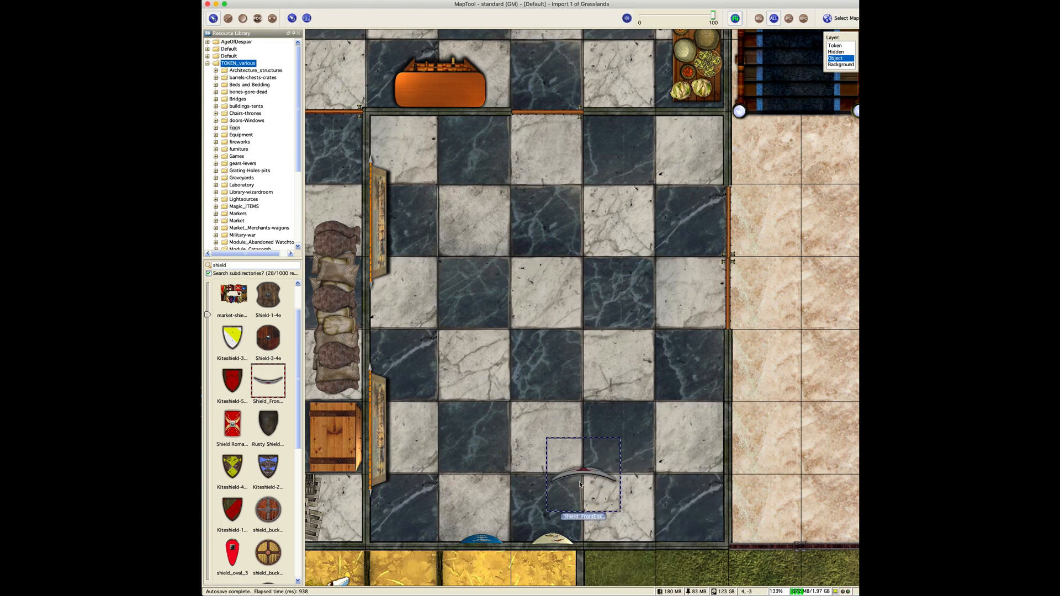
left_click_drag(579, 474, 616, 538)
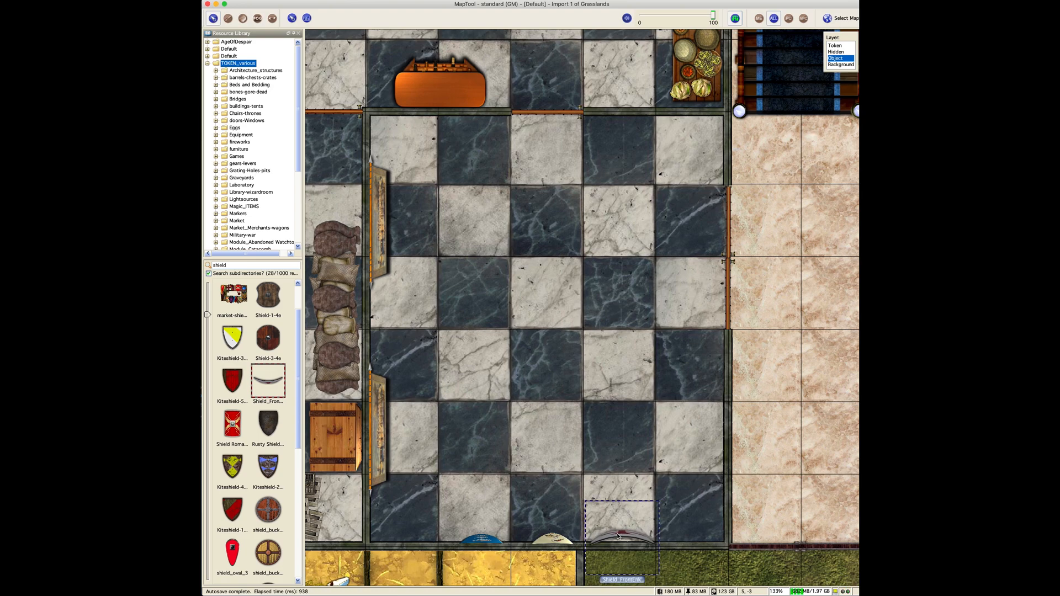
- Reduce the curved grey shield to Small and realign it with the south wall
right_click(617, 538)
mouse_move(665, 492)
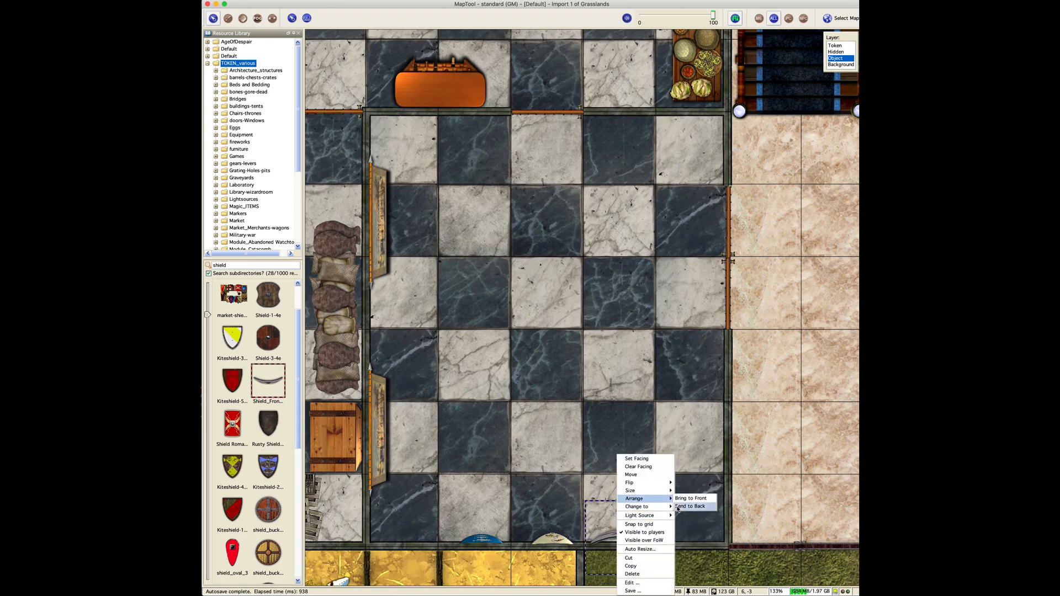
left_click(687, 531)
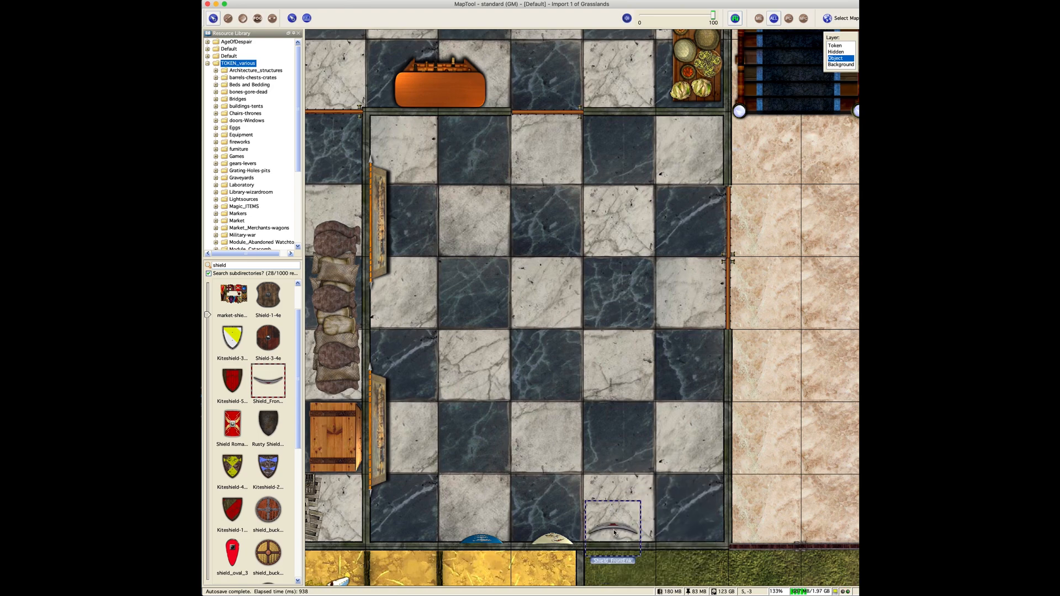
left_click(619, 533)
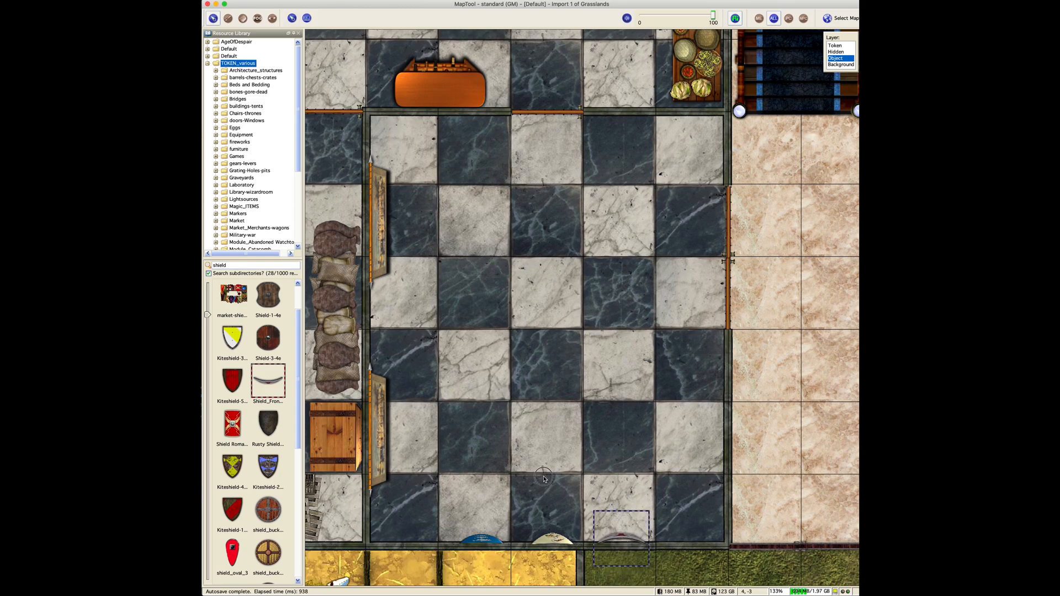
- Delete the curved grey shield from the south wall
right_click(618, 537)
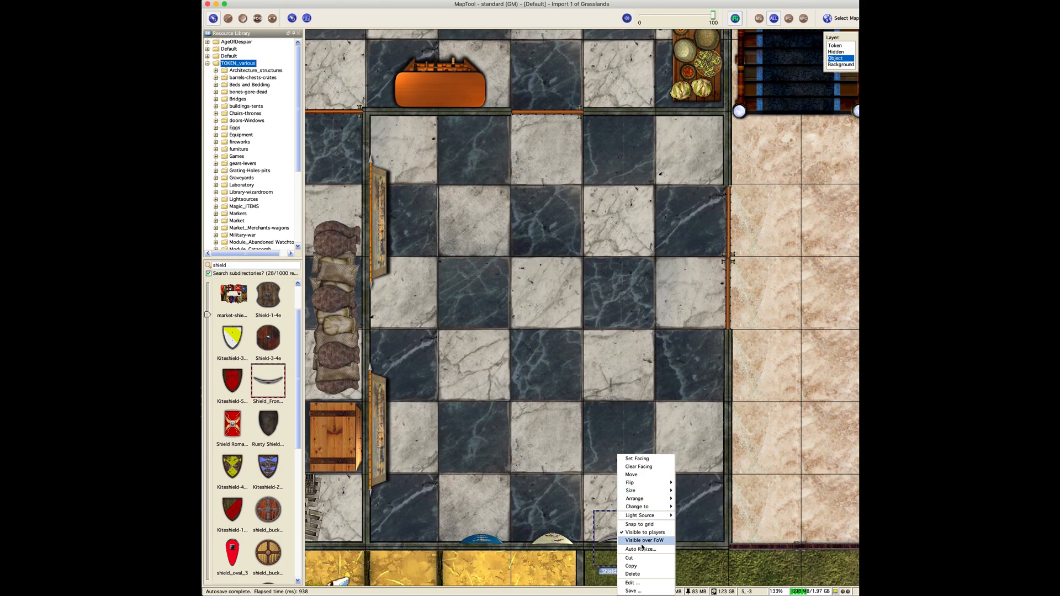
left_click(632, 574)
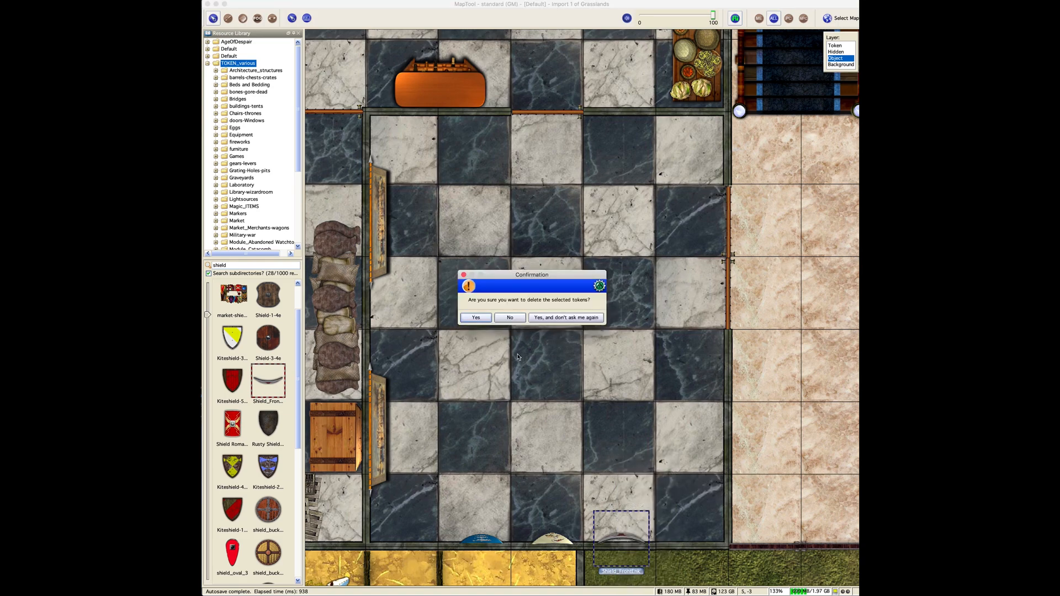
left_click(477, 317)
- Space out the two remaining shields, moving shield_wall_2 one square east and nudging shield_wall_1 slightly west
left_click_drag(548, 529, 619, 528)
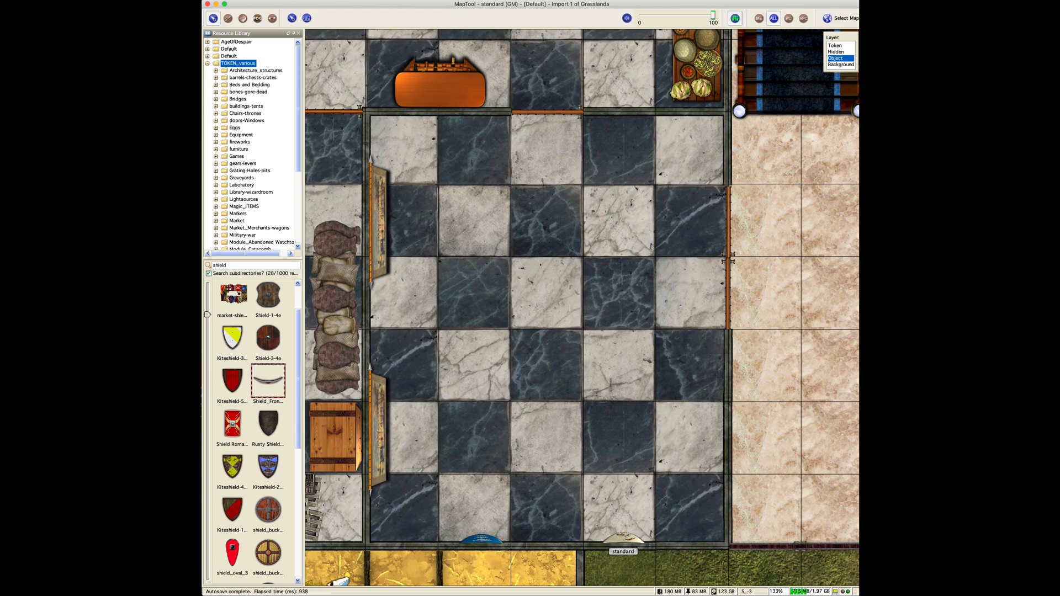
left_click_drag(481, 539, 476, 538)
left_click(529, 524)
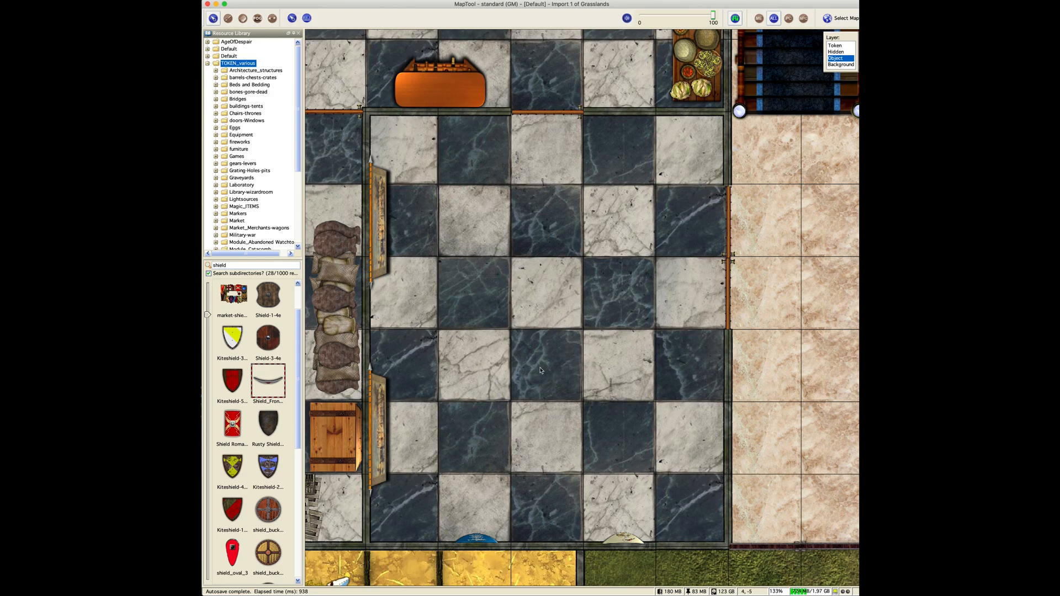
- Replace the resource library search for shields with a search for "table"
double_click(240, 265)
type("t")
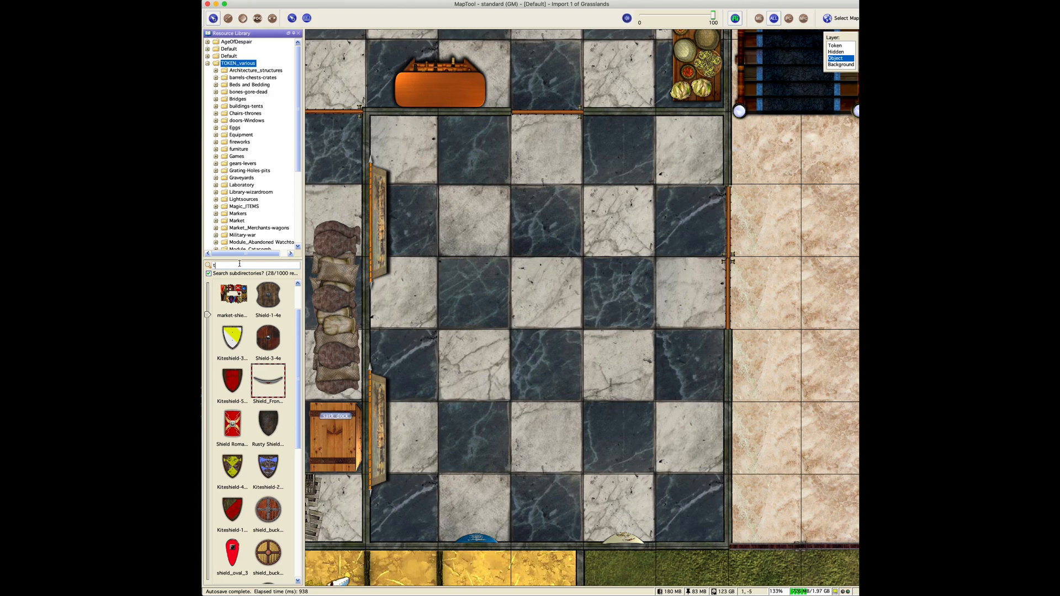
type("abel")
key("BackSpace")
key("BackSpace")
type("le")
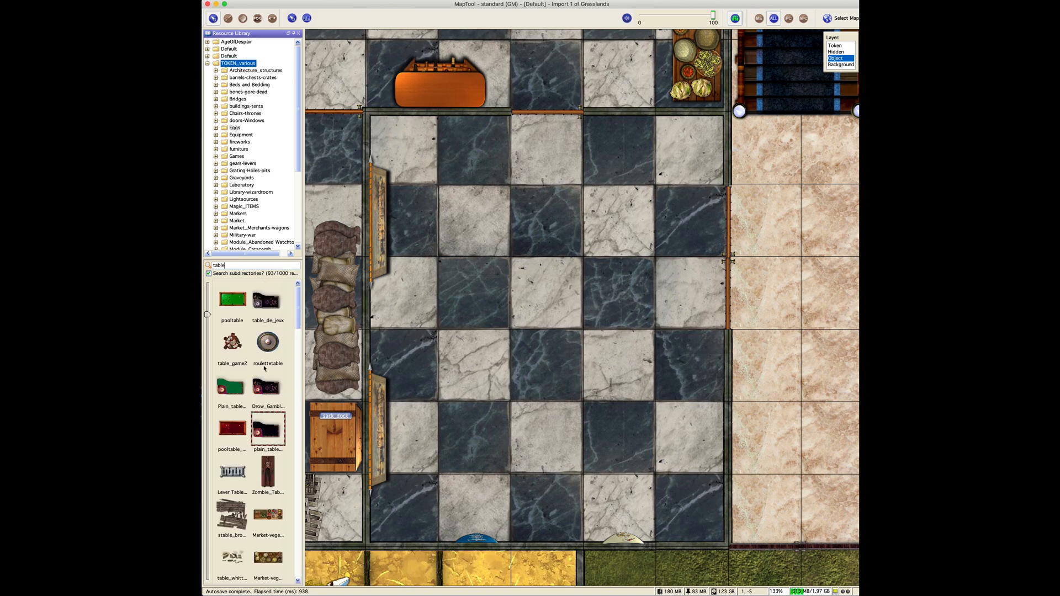
- Browse the table images in the resource library for a dining table with chairs that suits the marble room
scroll(280, 428, "down", 10)
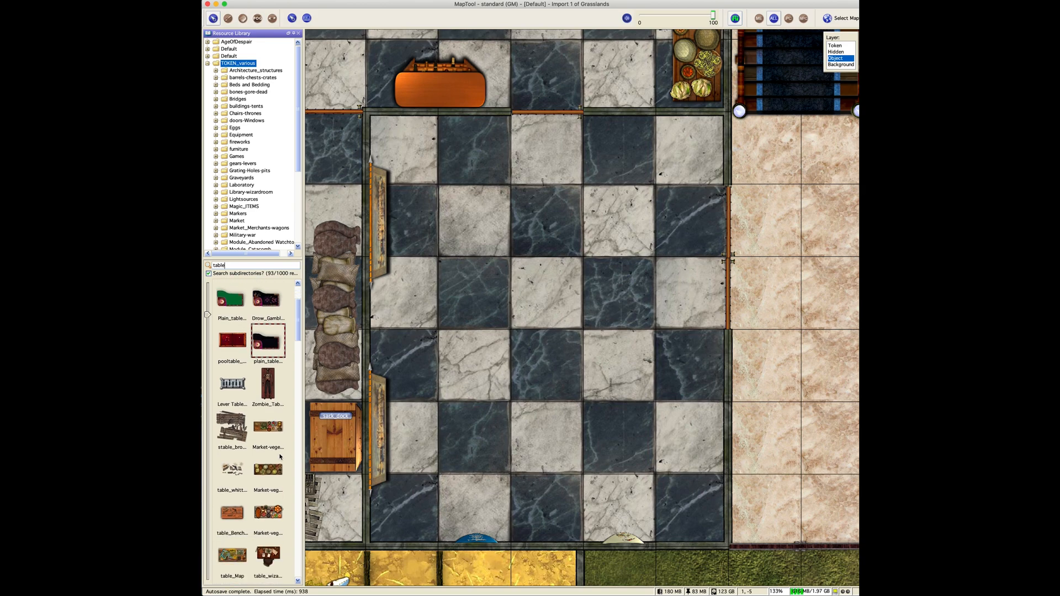
scroll(280, 457, "down", 15)
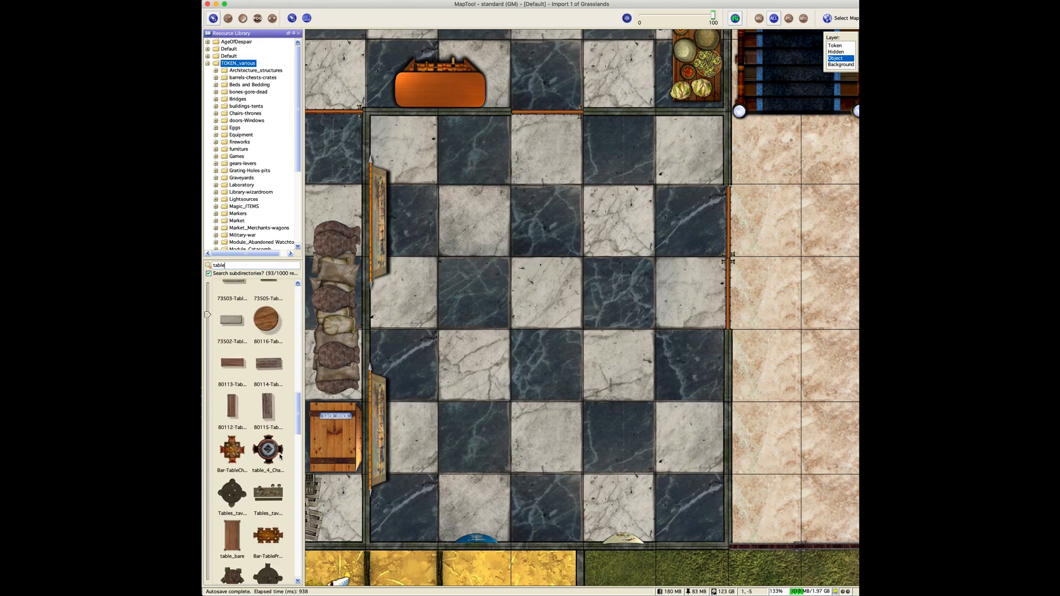
scroll(280, 456, "down", 7)
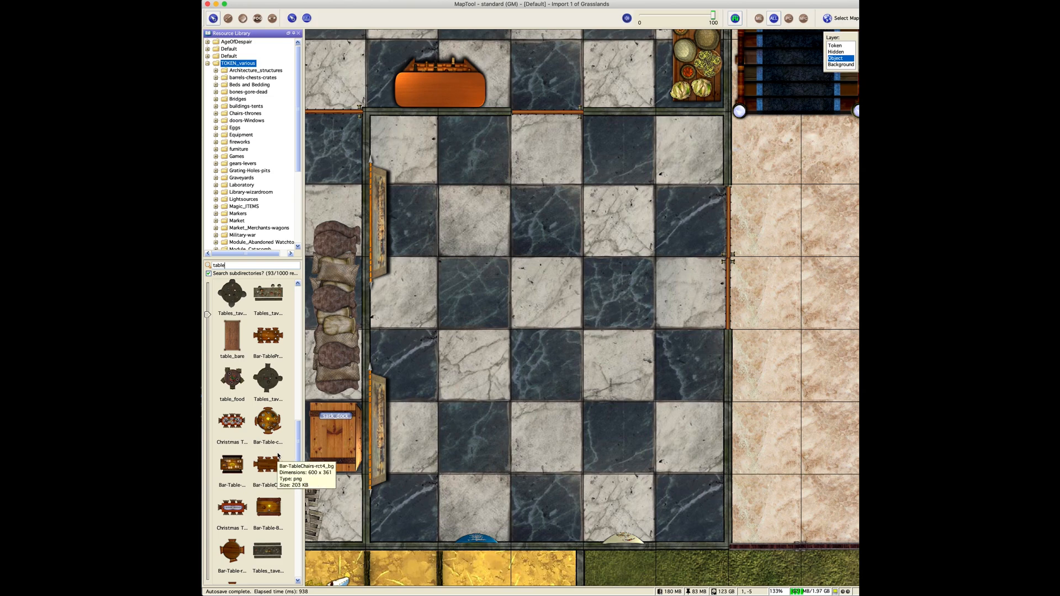
scroll(278, 455, "down", 4)
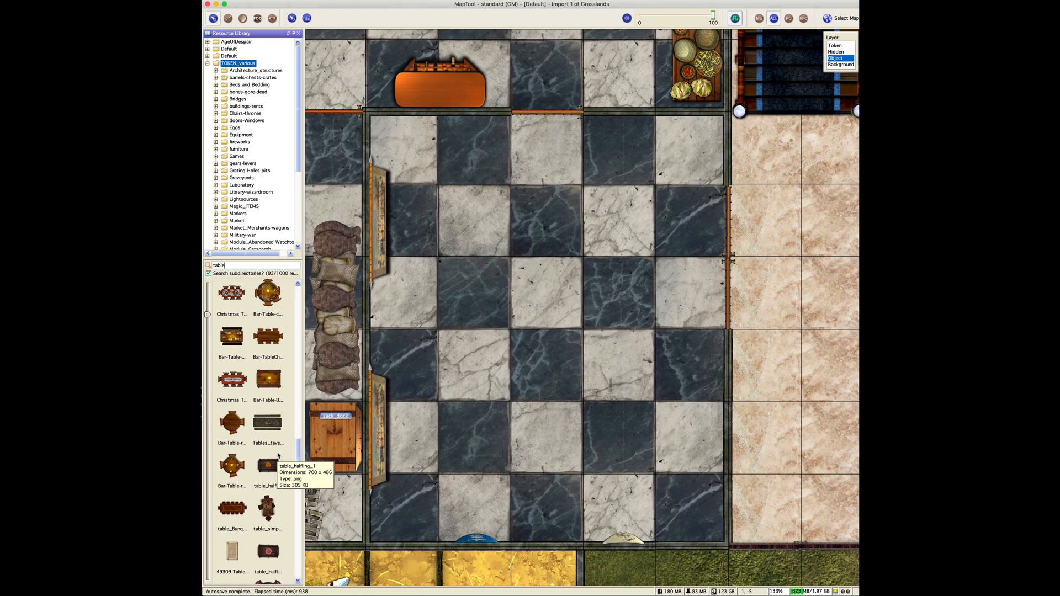
scroll(279, 455, "down", 4)
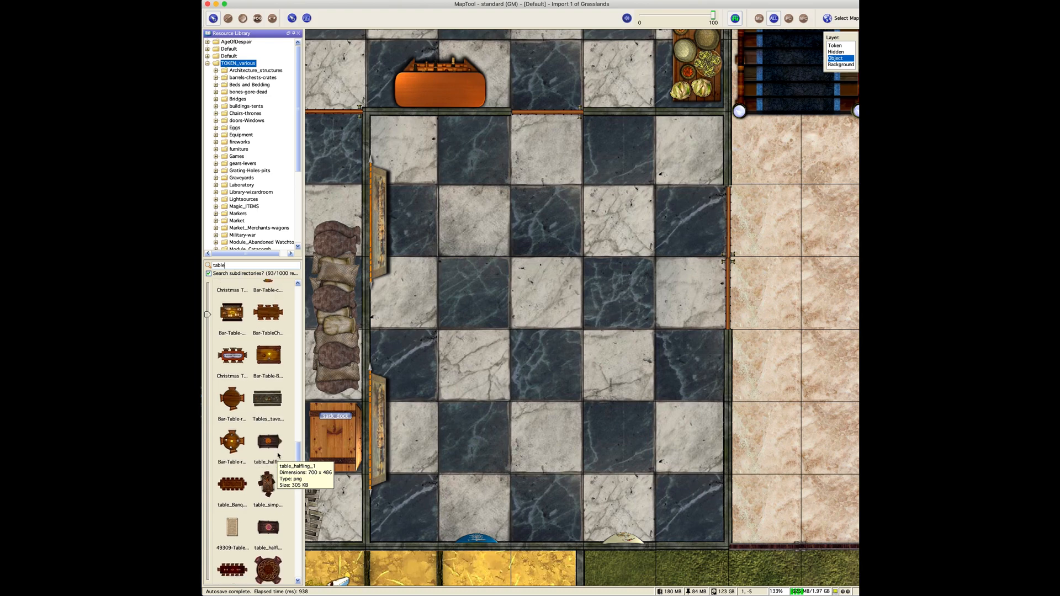
scroll(273, 475, "down", 5)
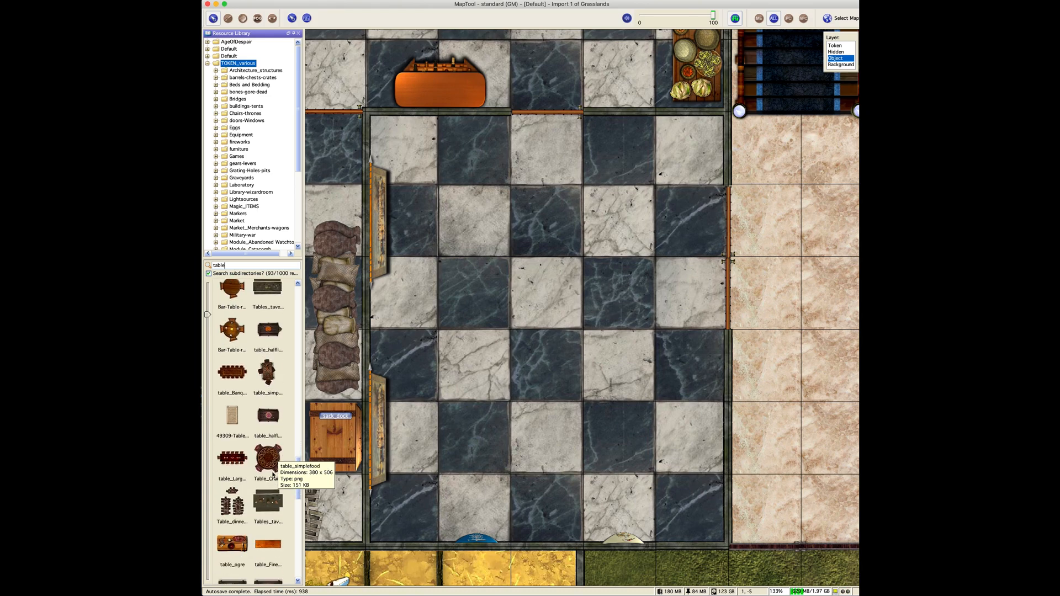
scroll(273, 475, "down", 3)
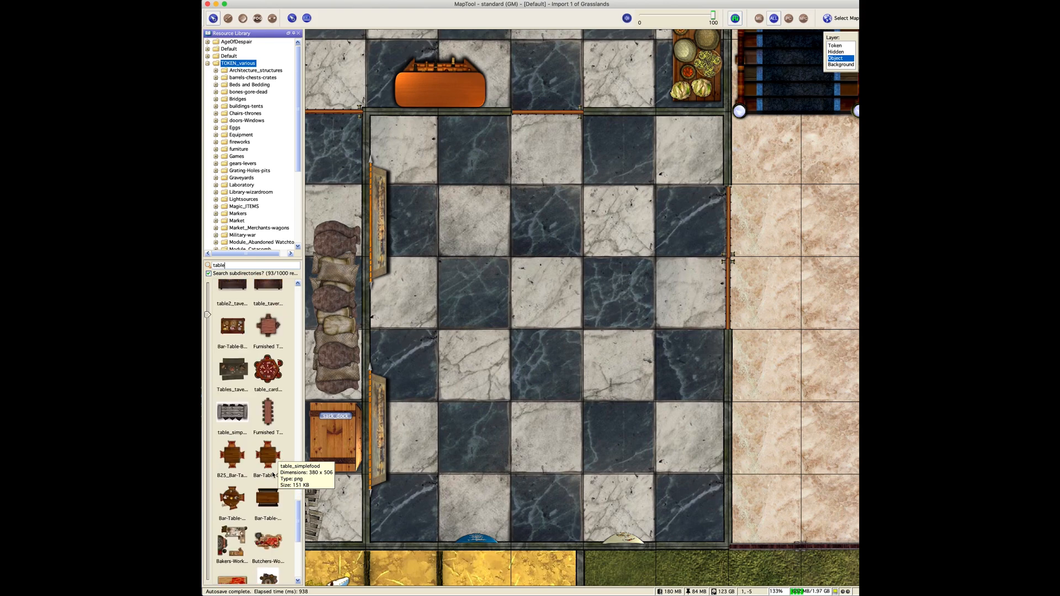
scroll(273, 475, "down", 6)
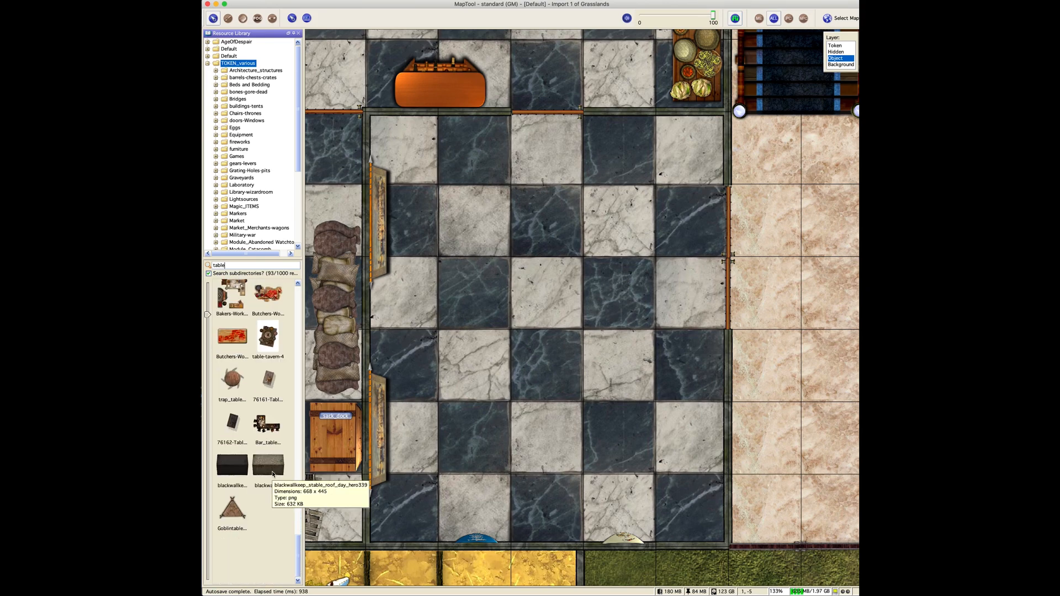
scroll(271, 462, "up", 4)
scroll(271, 463, "up", 3)
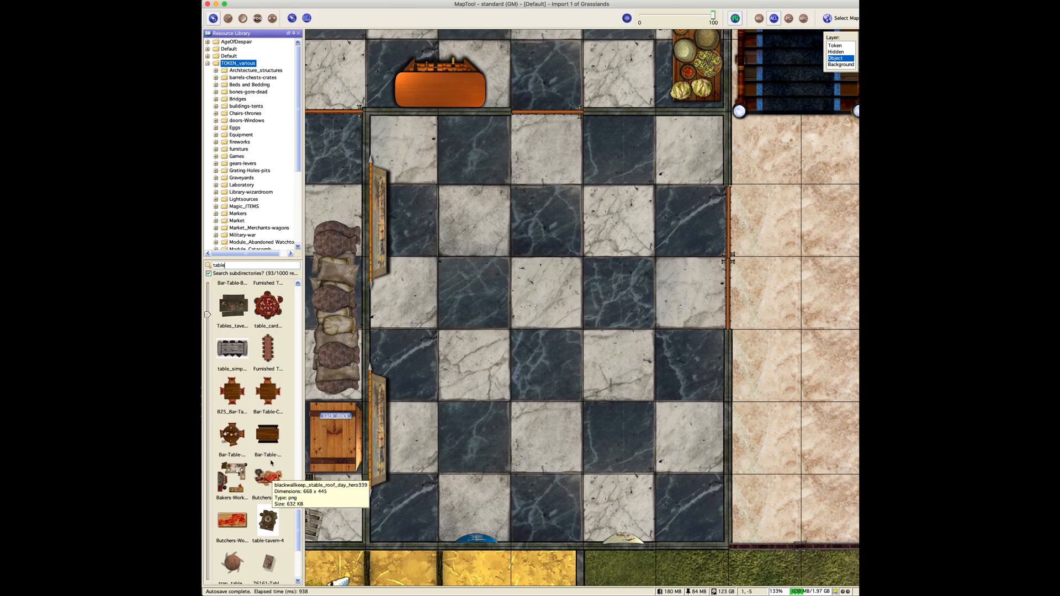
scroll(271, 462, "up", 6)
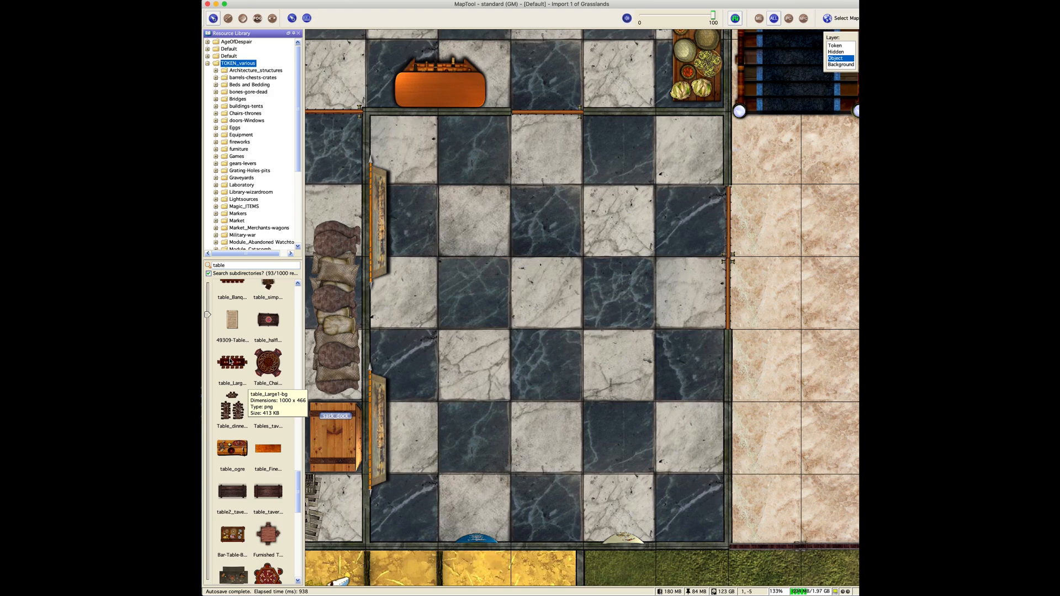
scroll(238, 366, "up", 4)
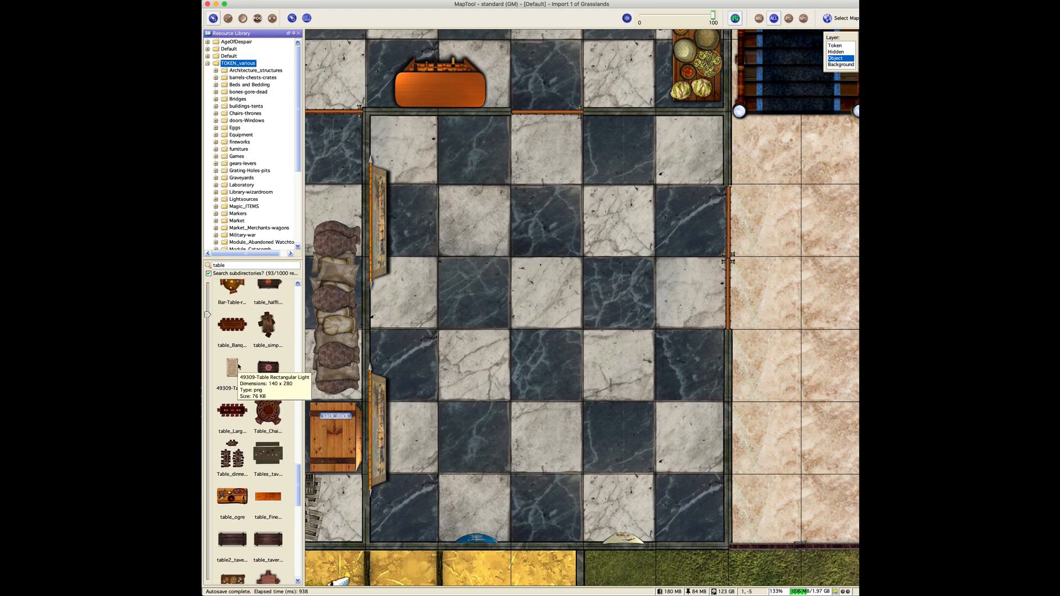
scroll(239, 366, "up", 2)
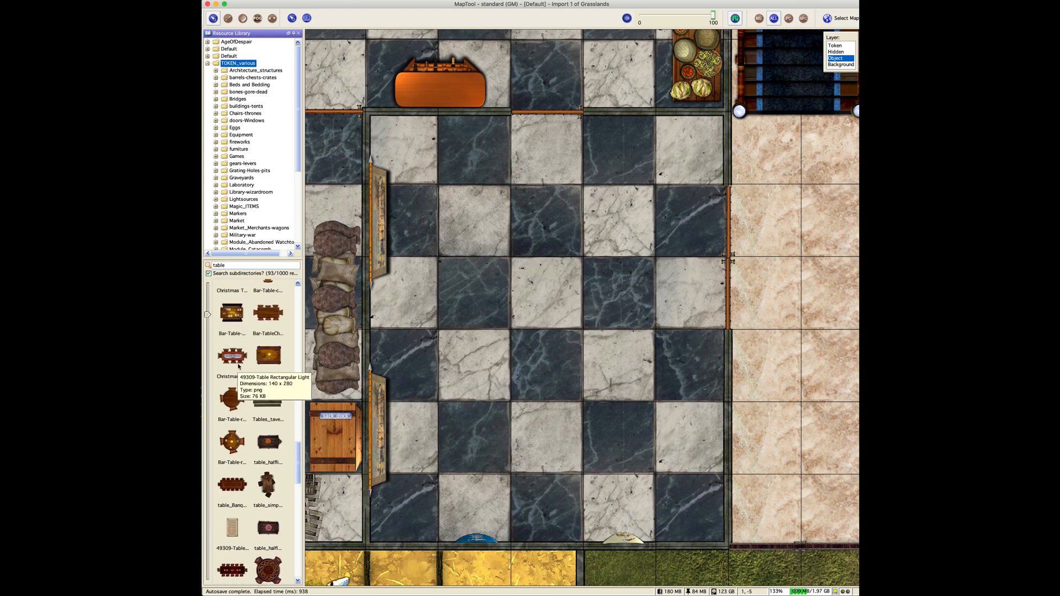
scroll(238, 366, "up", 3)
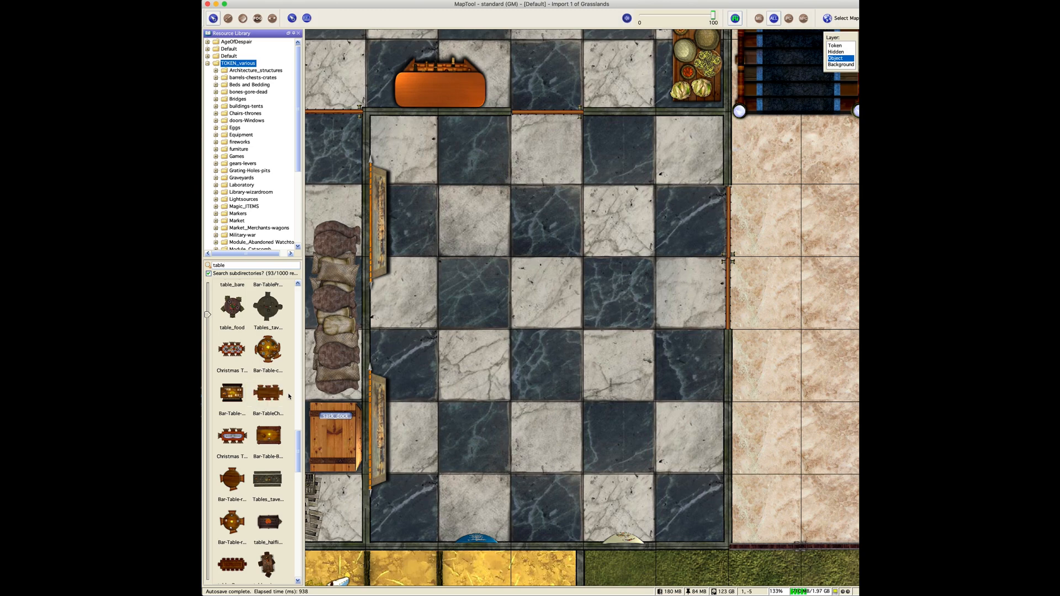
scroll(280, 395, "up", 3)
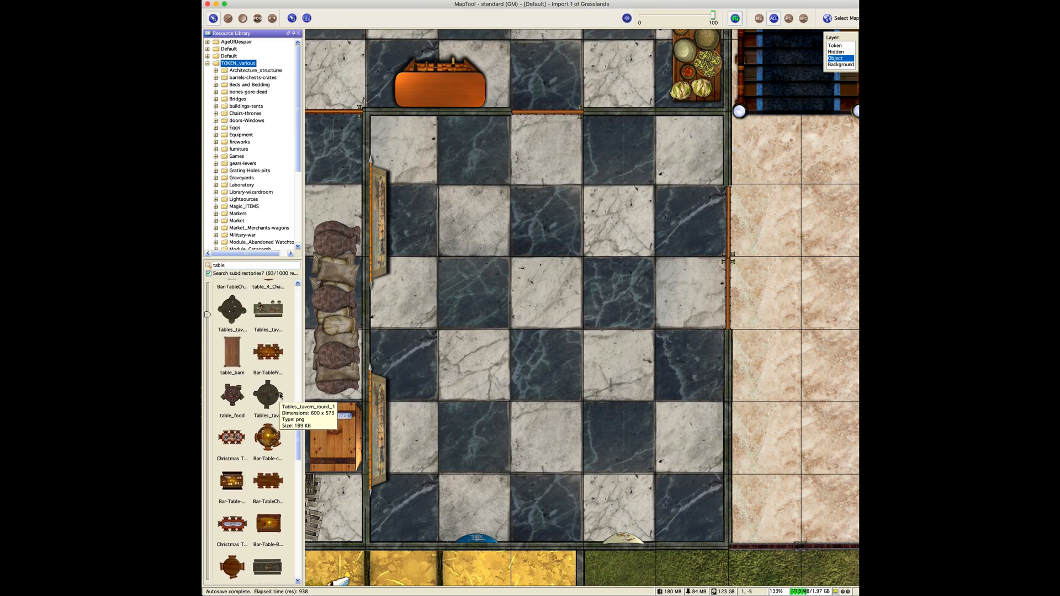
scroll(280, 395, "up", 1)
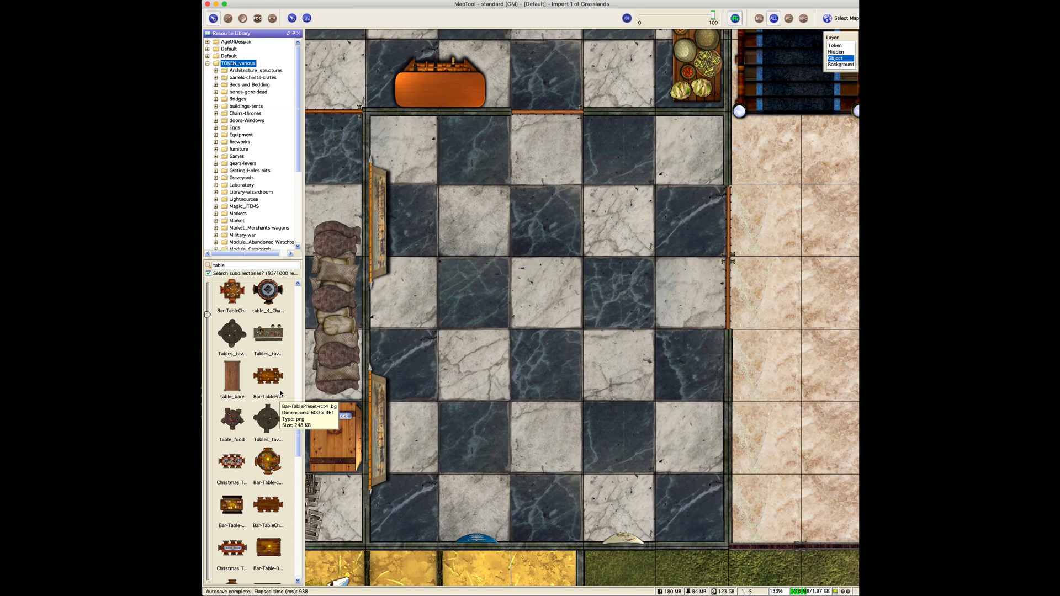
scroll(280, 394, "up", 5)
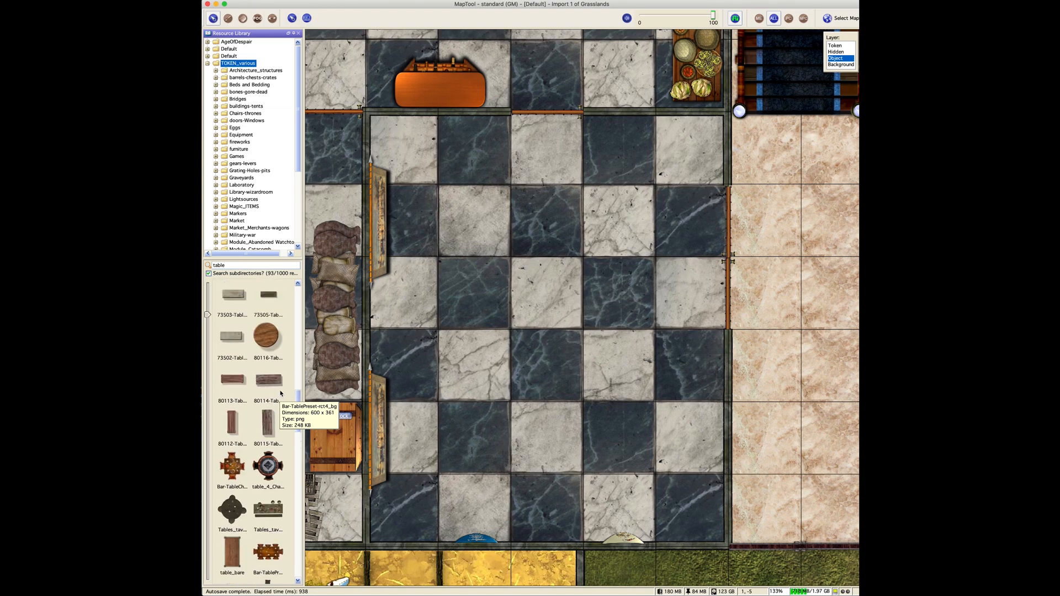
scroll(280, 394, "up", 5)
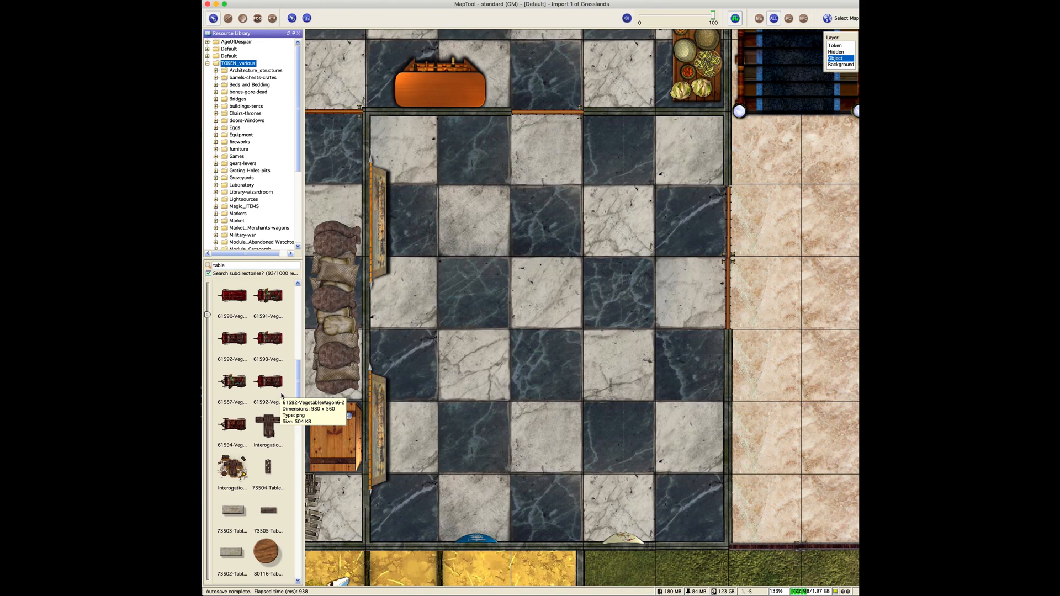
scroll(282, 396, "up", 5)
scroll(282, 395, "up", 5)
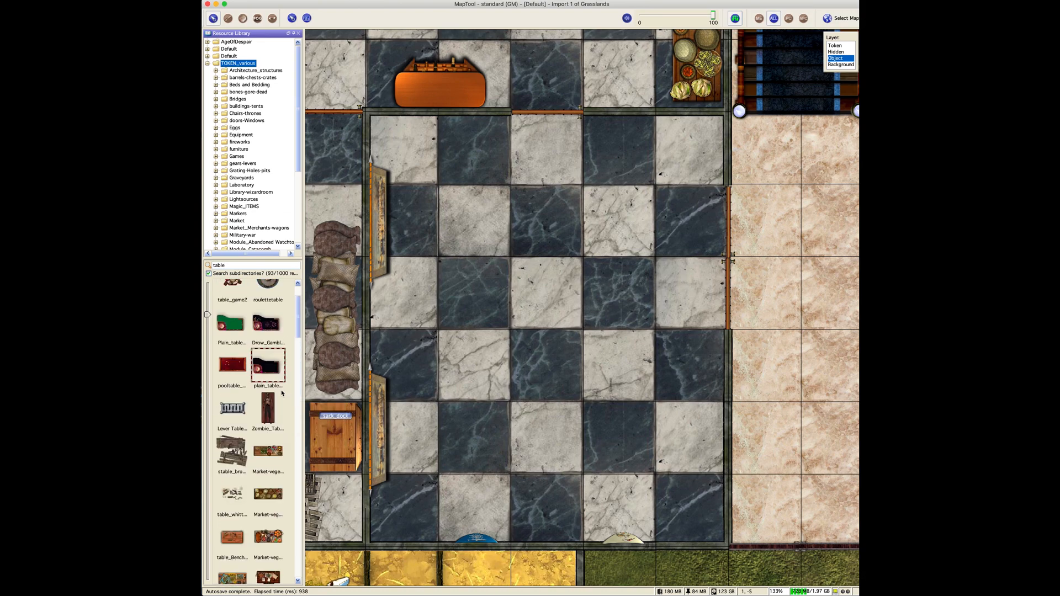
scroll(281, 393, "down", 15)
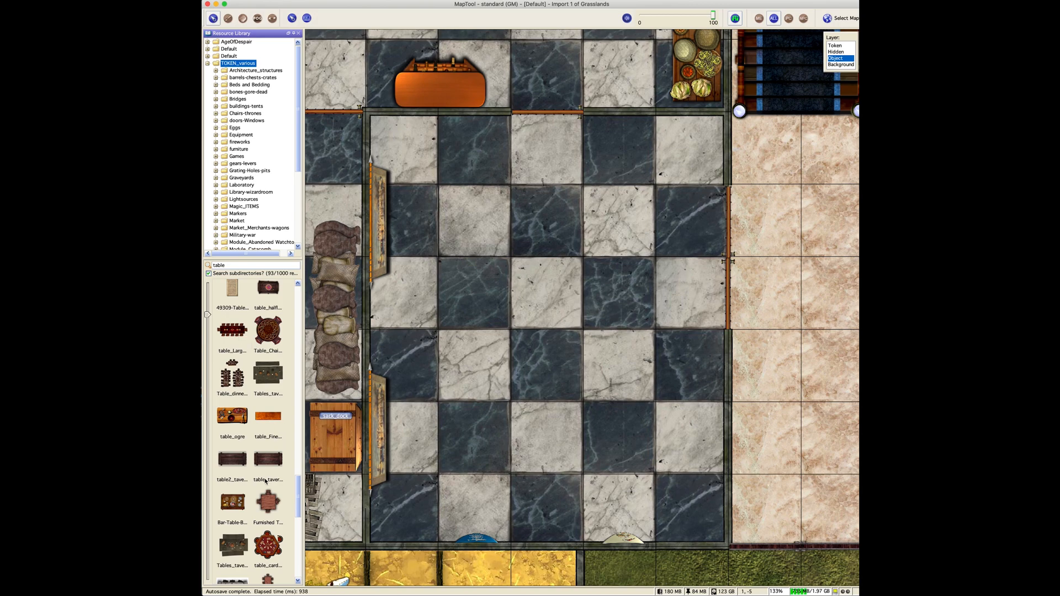
scroll(265, 482, "down", 5)
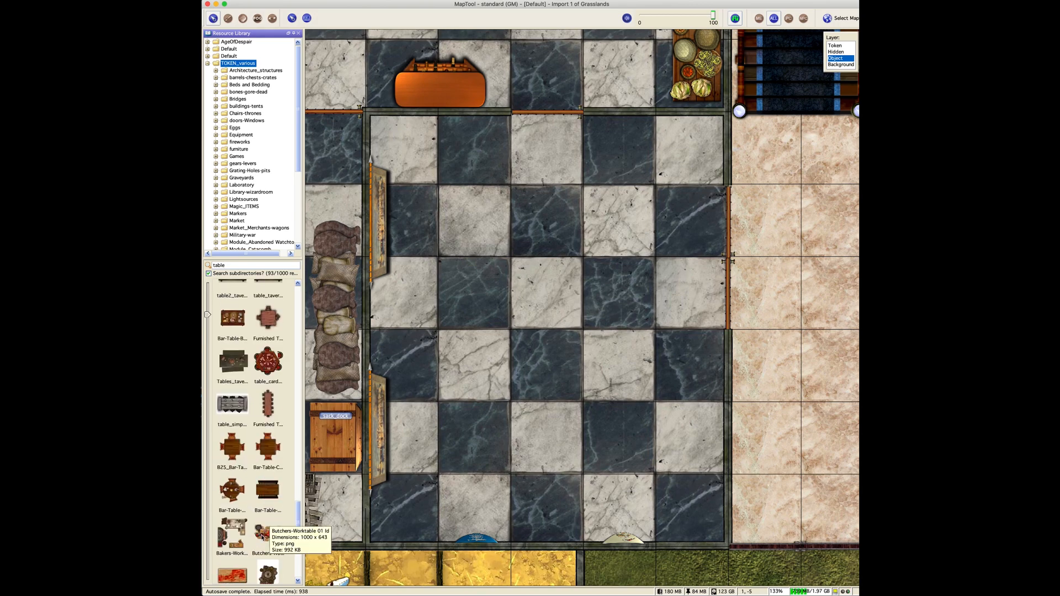
scroll(268, 504, "down", 6)
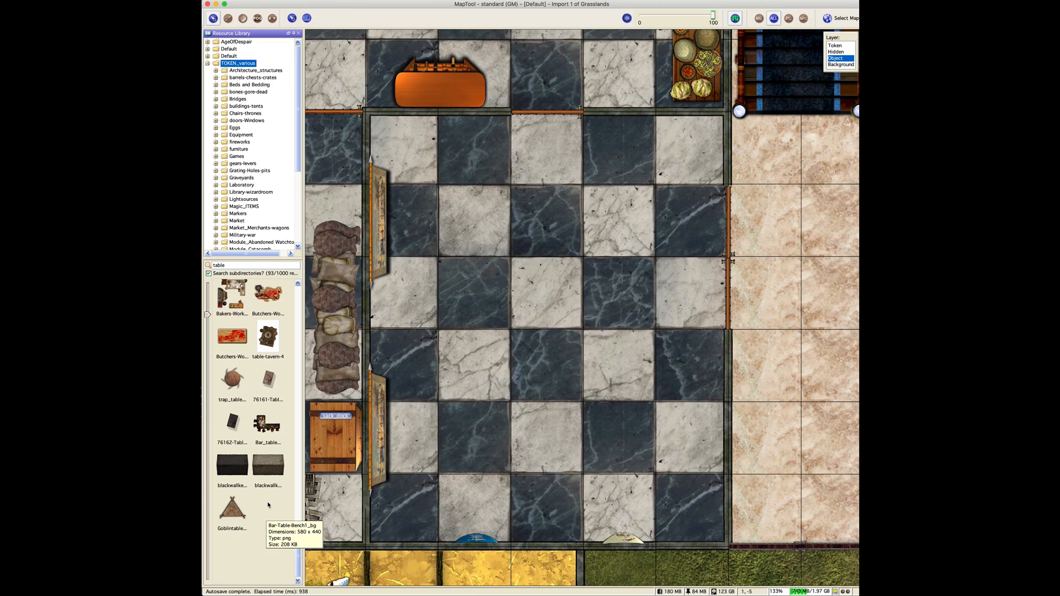
scroll(269, 504, "up", 7)
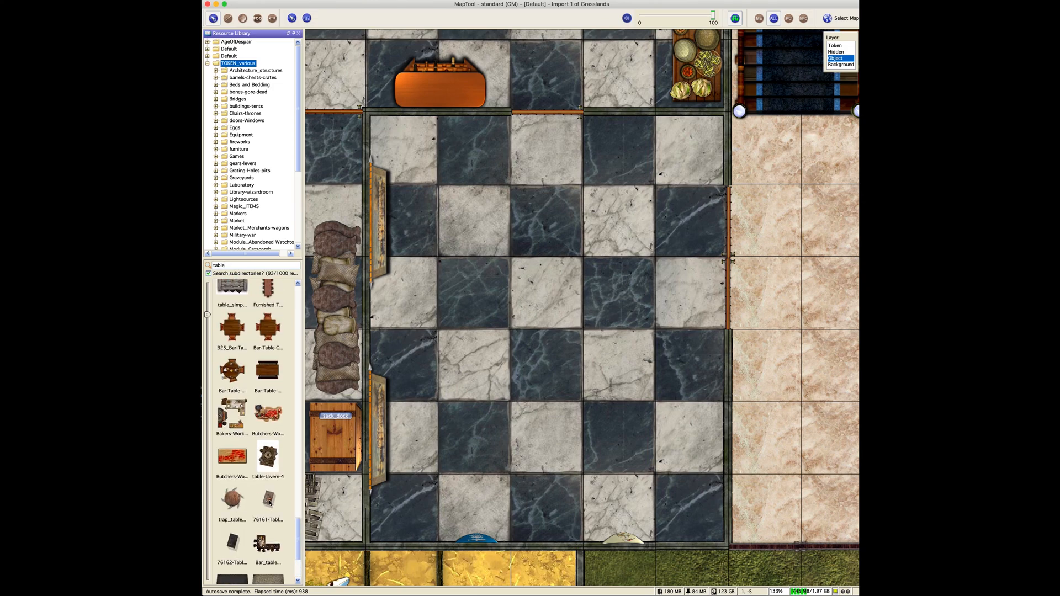
scroll(269, 503, "up", 5)
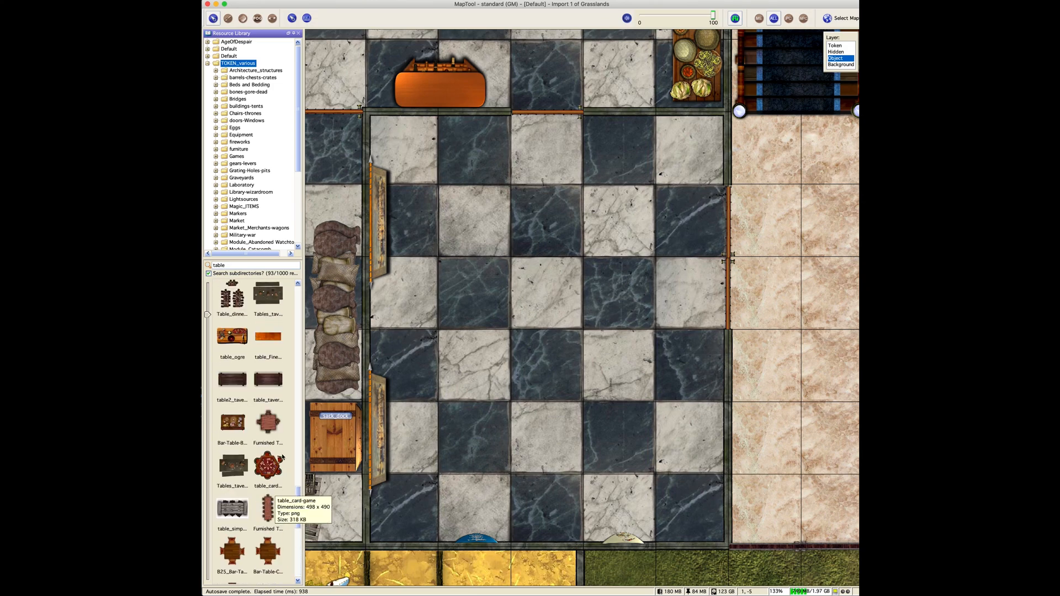
scroll(268, 430, "up", 4)
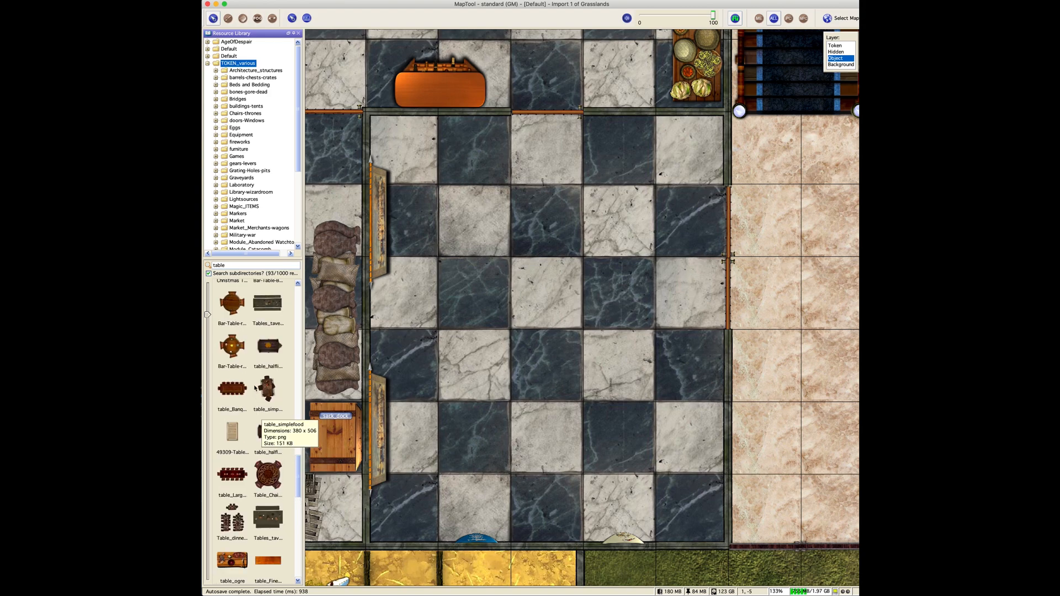
- Add the table_Banquet image to the checkered marble room, turn it to run north-south and position it mid-room
left_click_drag(232, 388, 536, 315)
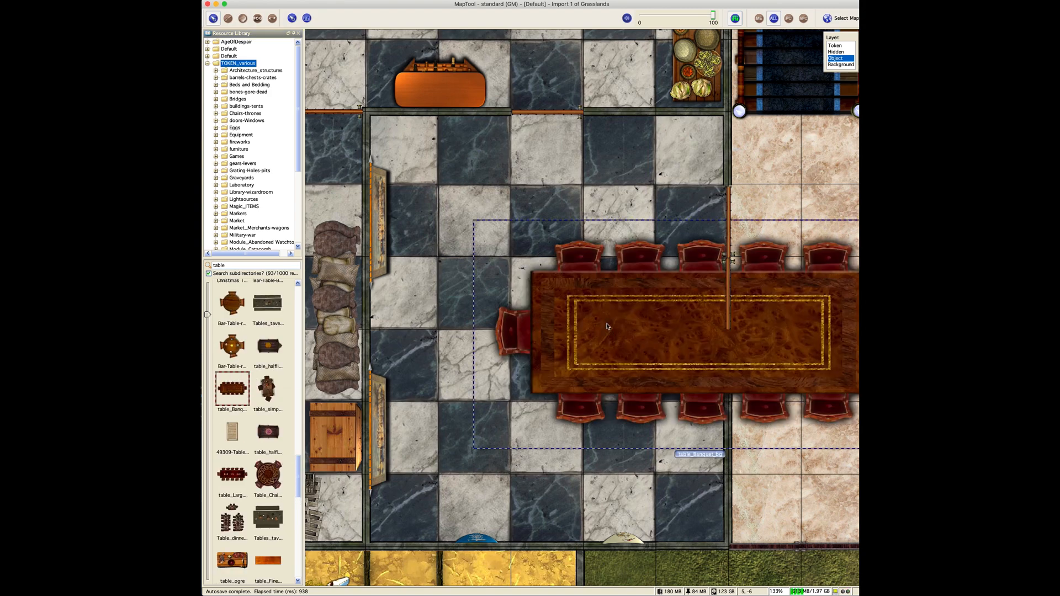
scroll(609, 326, "down", 1)
left_click_drag(688, 333, 843, 315)
left_click(646, 379)
left_click_drag(646, 379, 436, 381)
left_click_drag(810, 281, 732, 299)
left_click(534, 324)
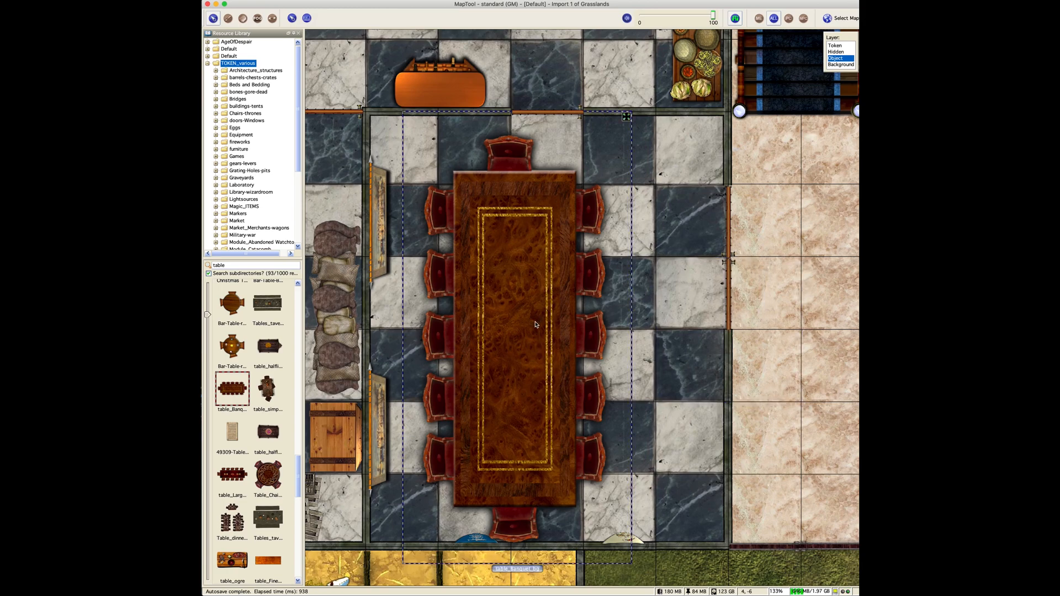
- Delete the banquet table from the marble room
right_click(535, 325)
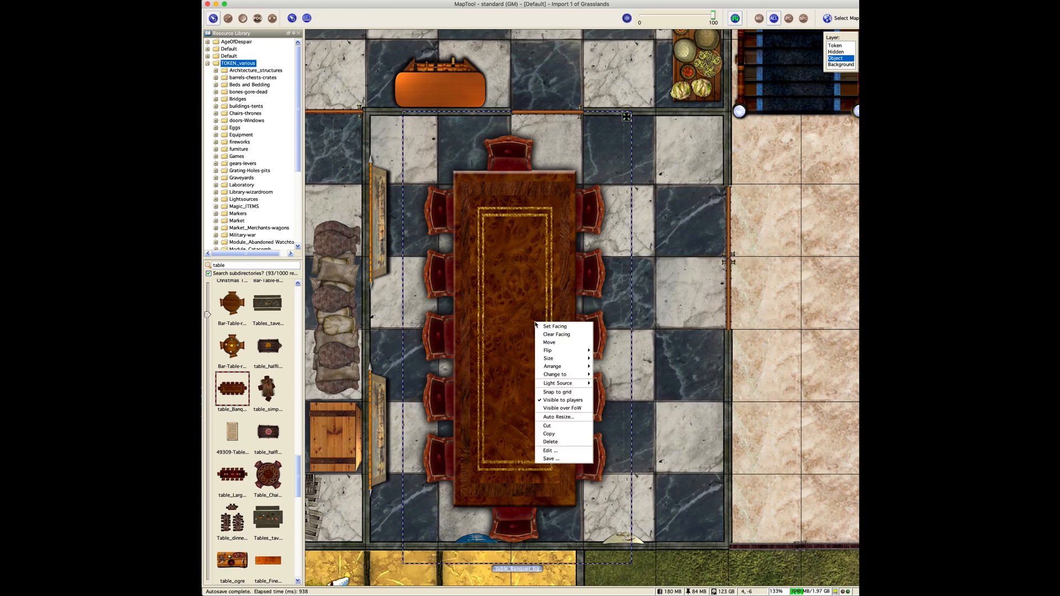
left_click(552, 442)
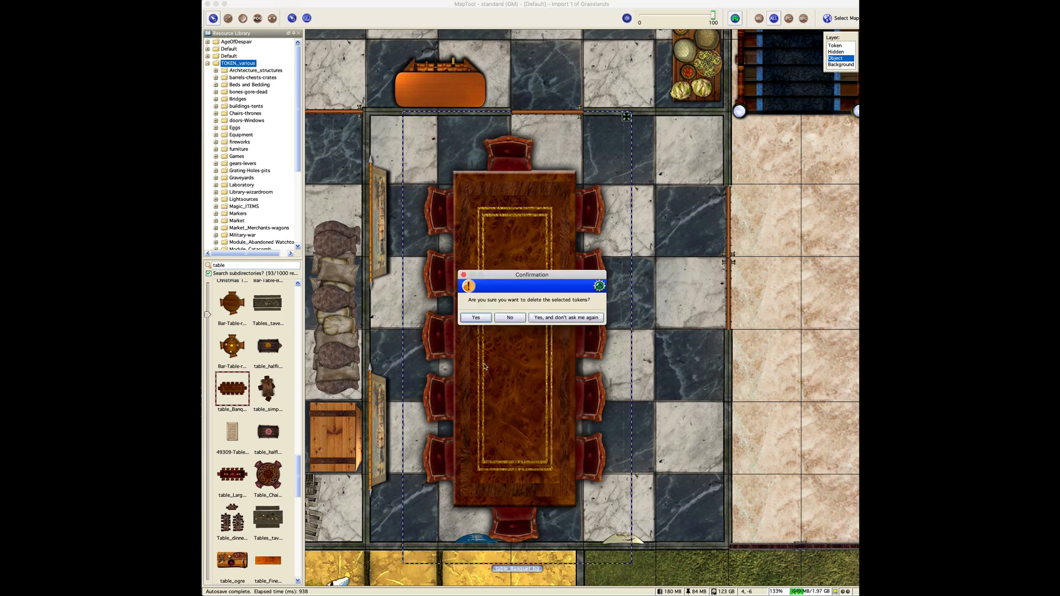
left_click(476, 318)
- Add the Christmas table with the blue-edged runner and chairs to the marble room and turn it to run north-south
scroll(260, 387, "up", 3)
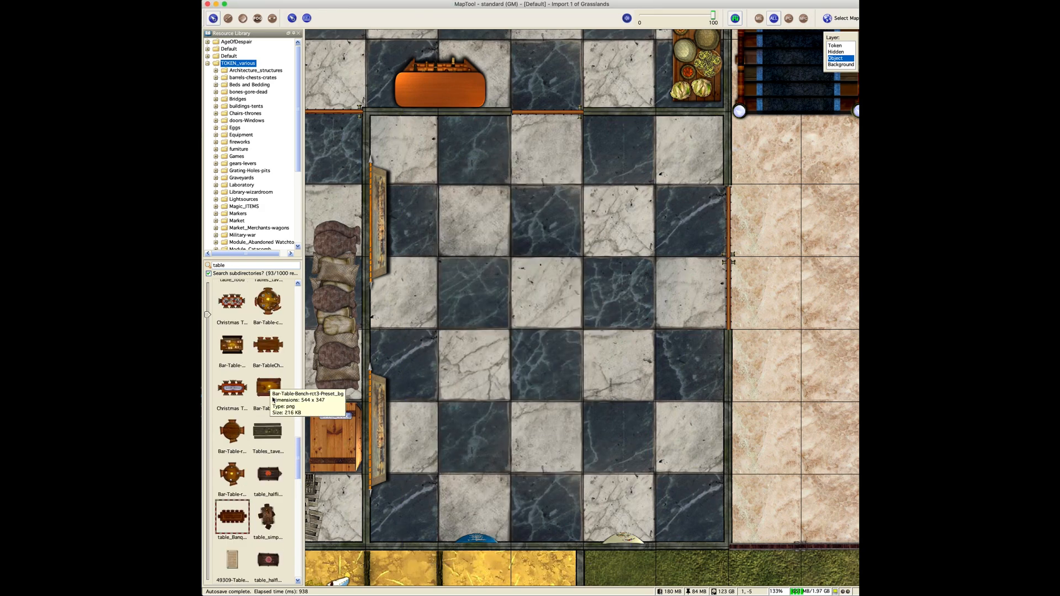
left_click_drag(243, 395, 488, 314)
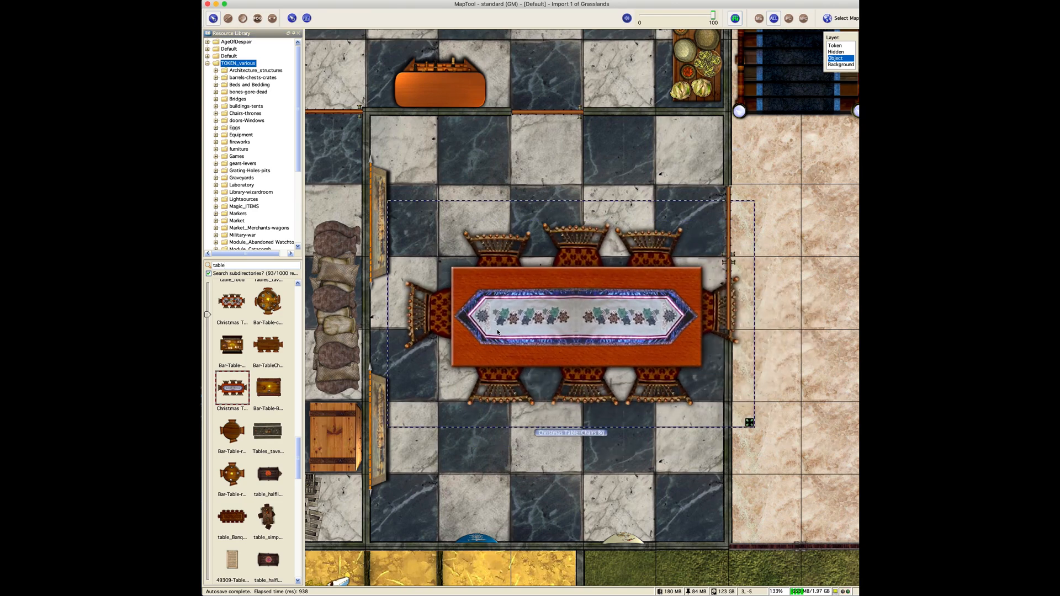
scroll(495, 328, "up", 1)
- Resize the Christmas table in the marble room to Huge and then enlarge it to Gargantuan
right_click(555, 328)
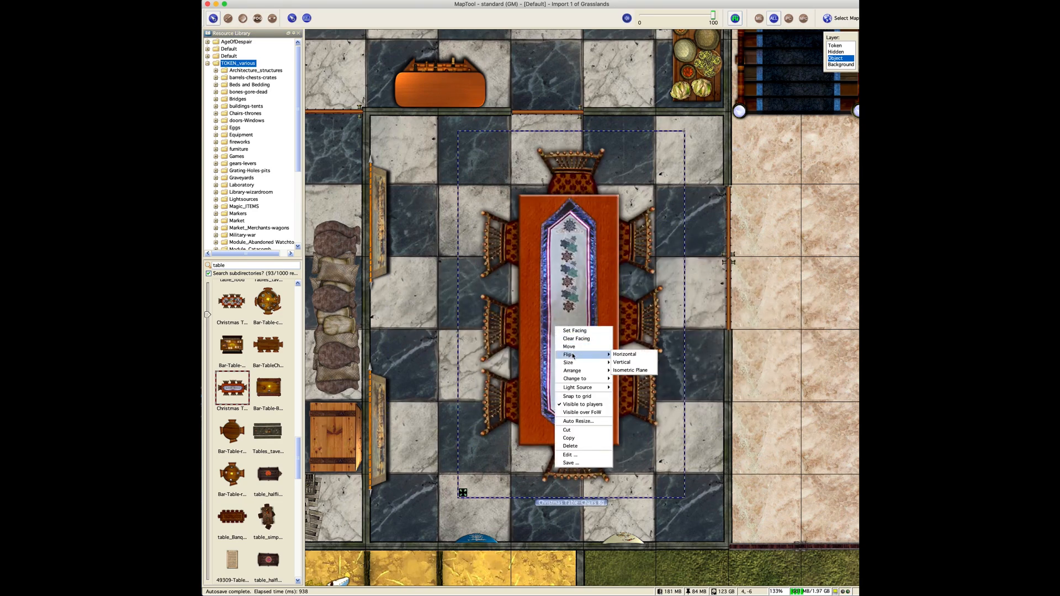
mouse_move(577, 363)
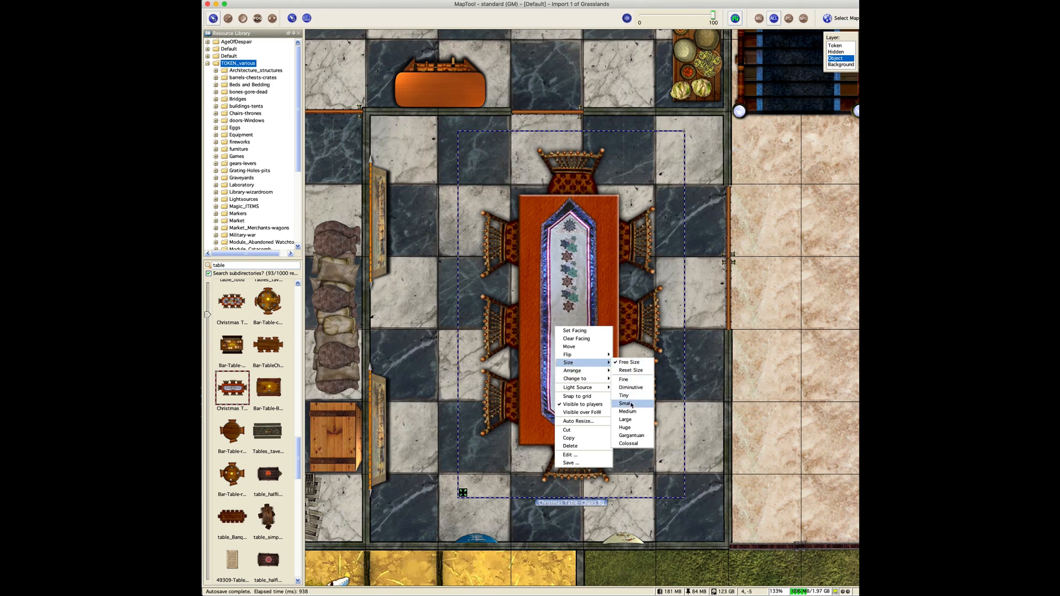
left_click(621, 425)
right_click(496, 318)
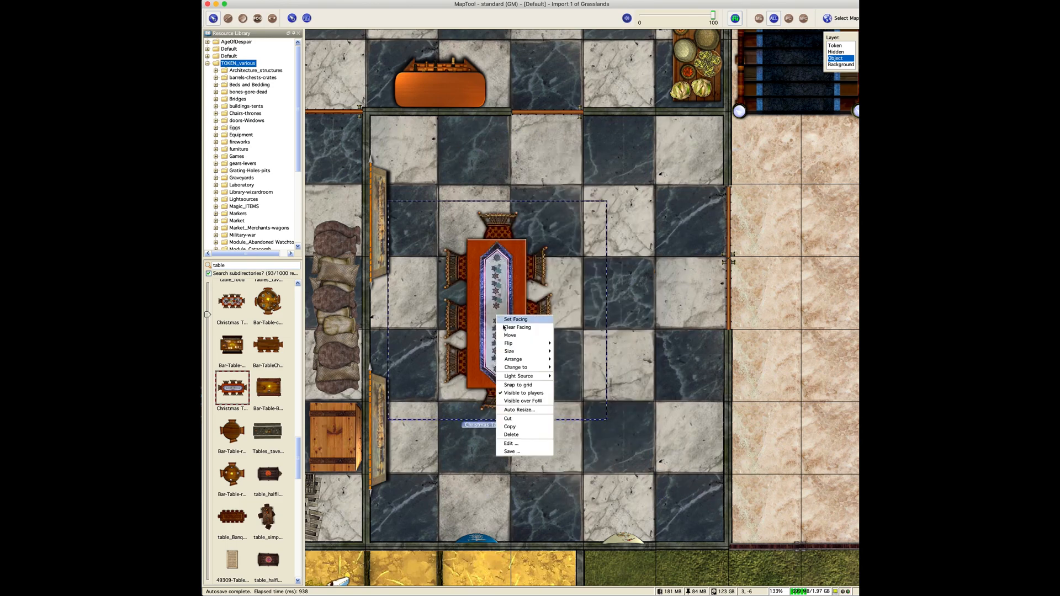
mouse_move(530, 352)
left_click(570, 424)
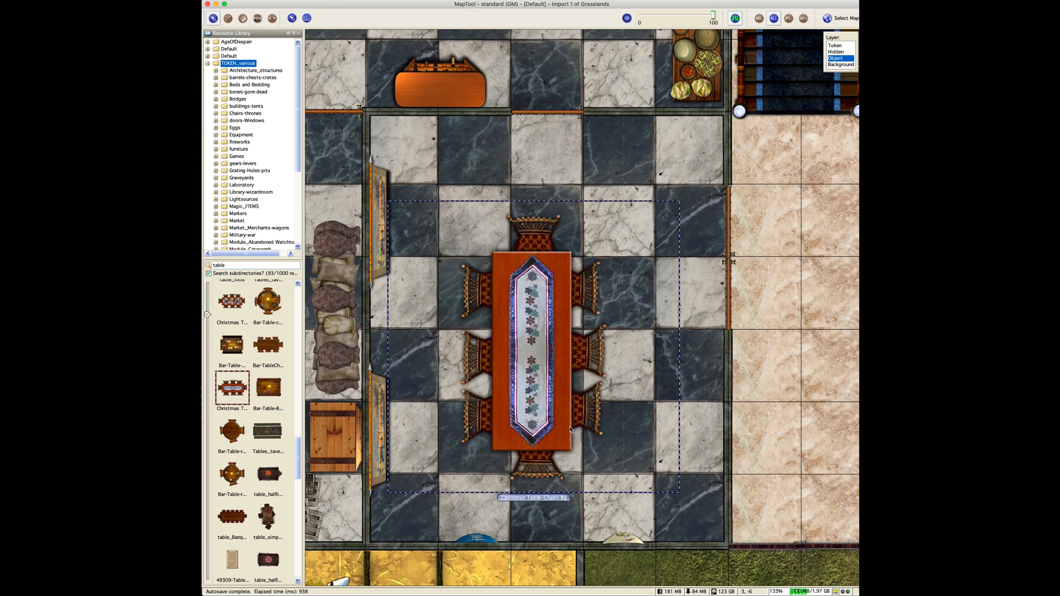
- Try the Colossal size on the Christmas table after shifting it towards the middle of the room
right_click(536, 361)
mouse_move(552, 411)
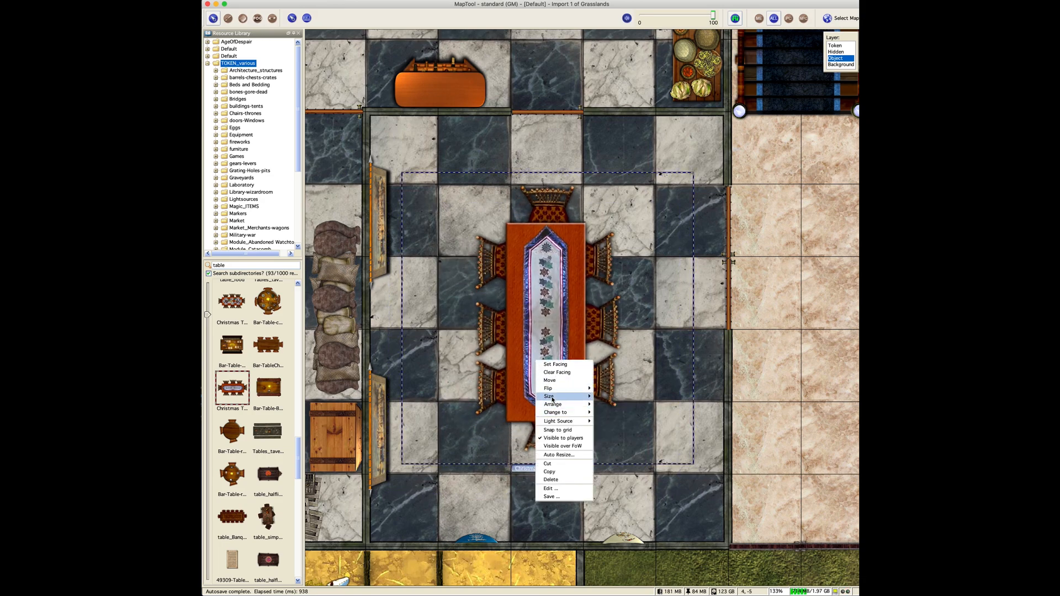
mouse_move(588, 400)
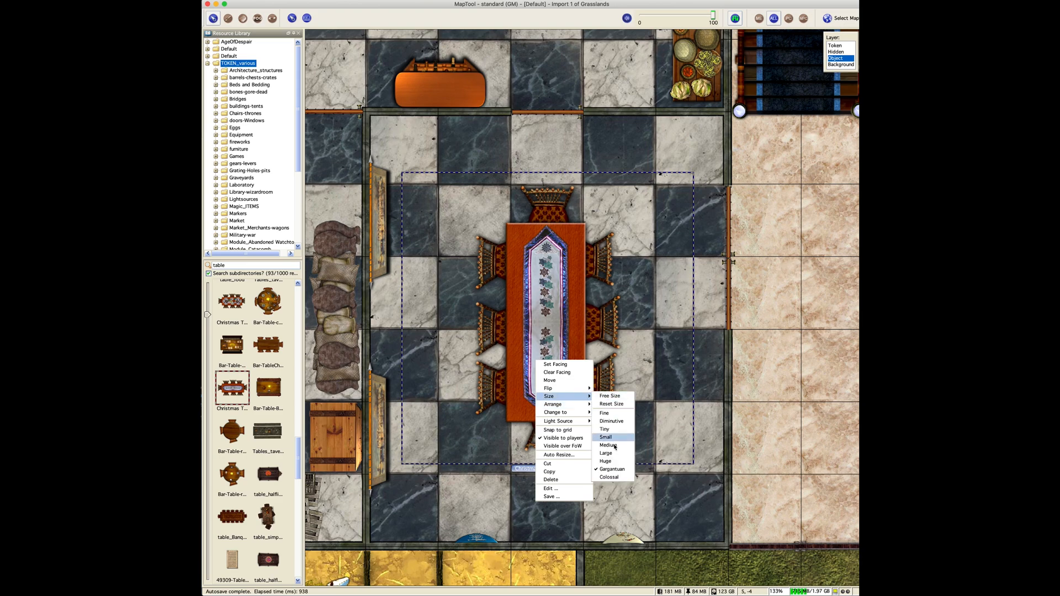
left_click(607, 469)
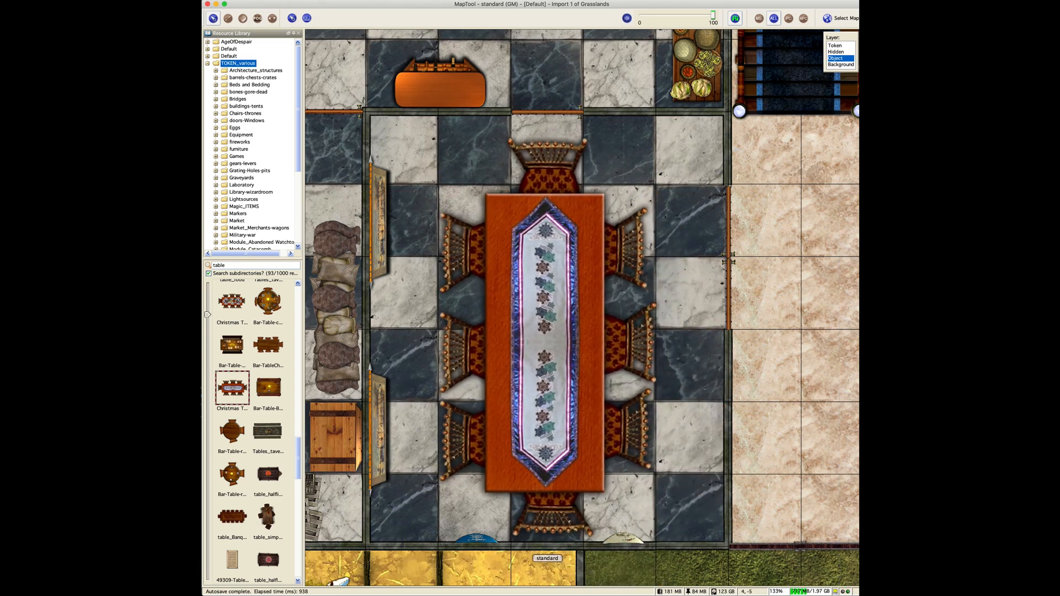
- Set the Christmas table's size to Gargantuan and centre it in the marble room
right_click(531, 336)
mouse_move(546, 371)
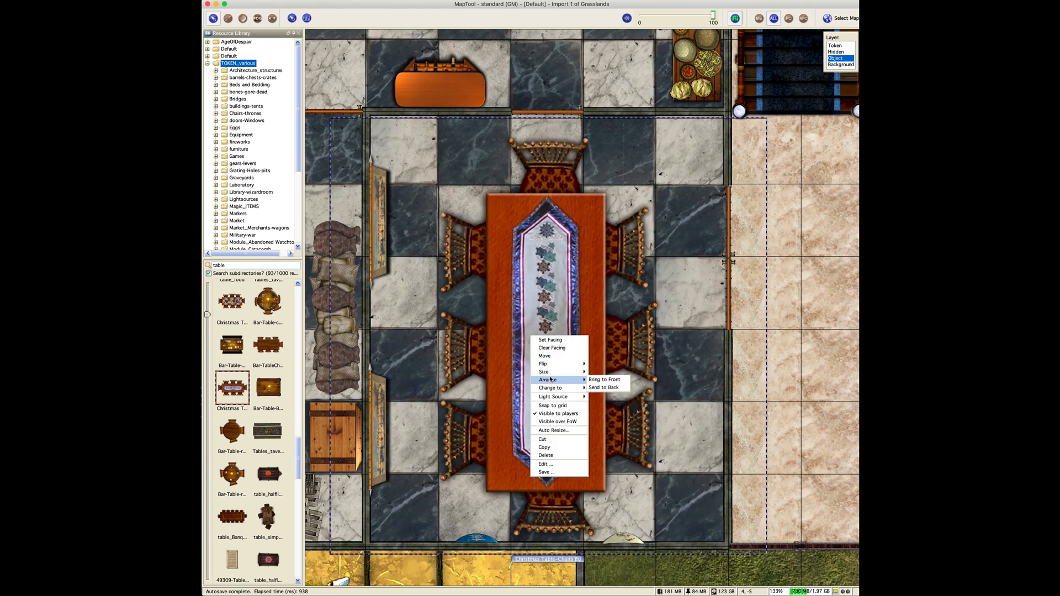
left_click(606, 445)
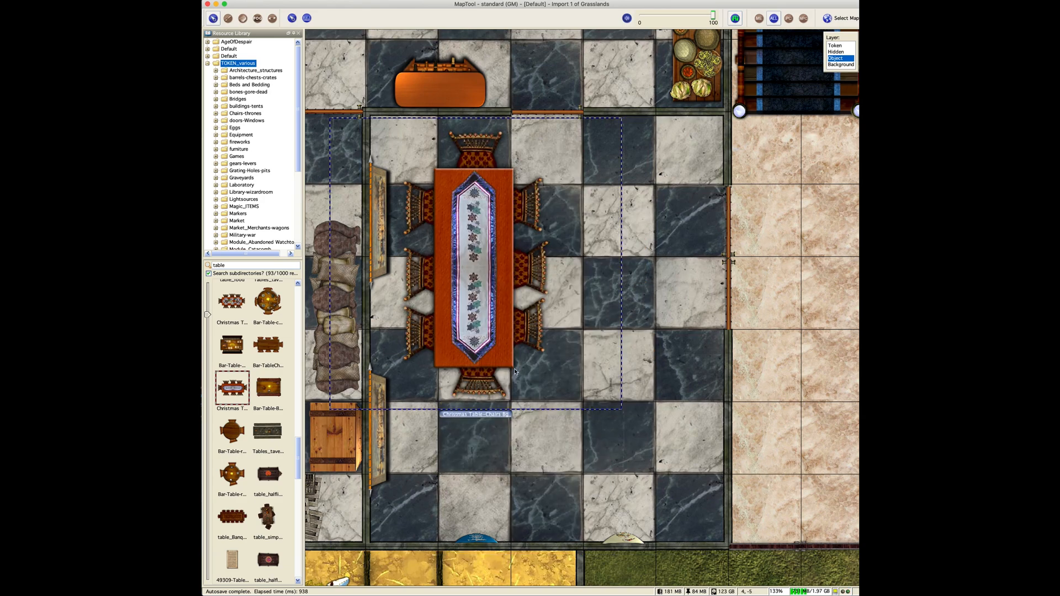
left_click_drag(547, 354, 547, 354)
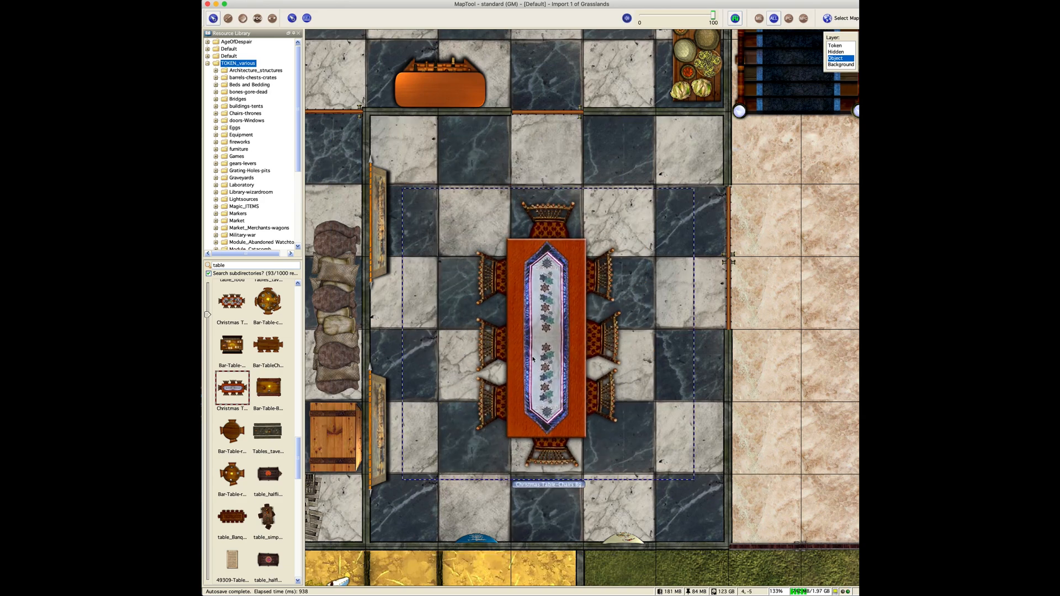
left_click(767, 266)
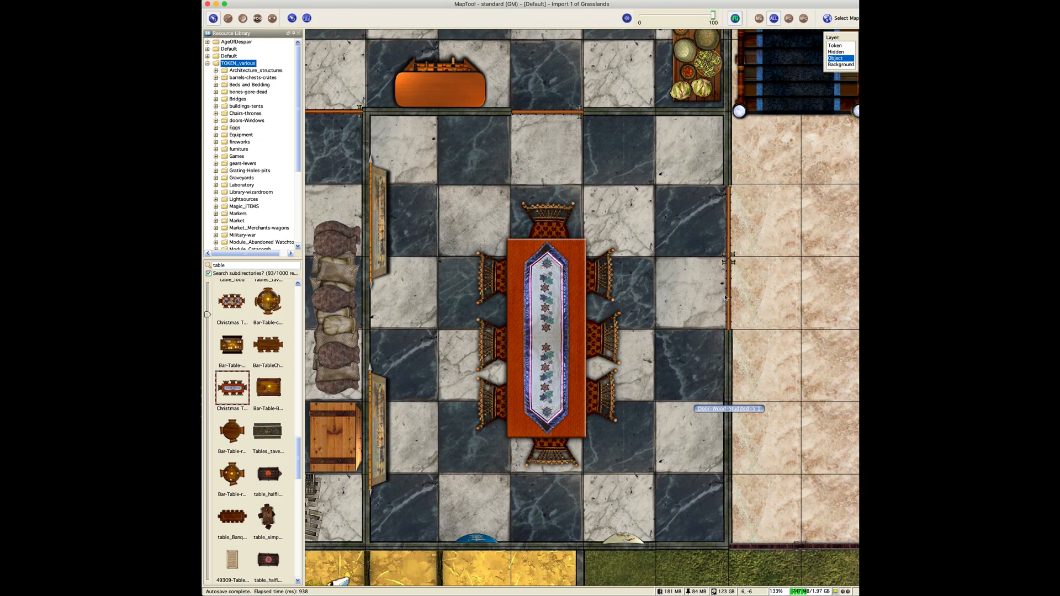
- Search the resource library for "cup" and then "board" to look for a cupboard
double_click(231, 265)
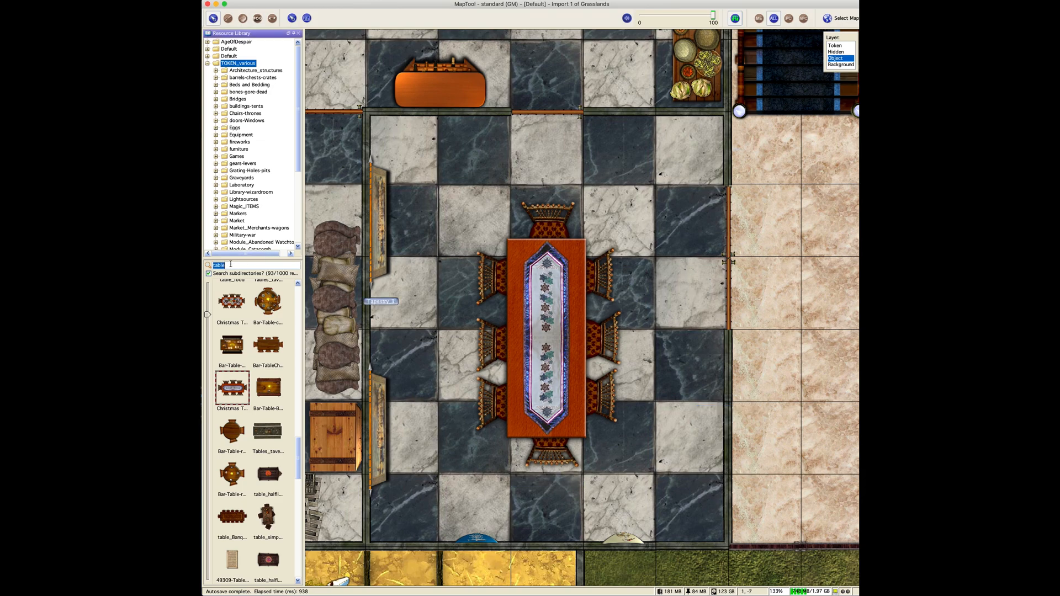
type("cu")
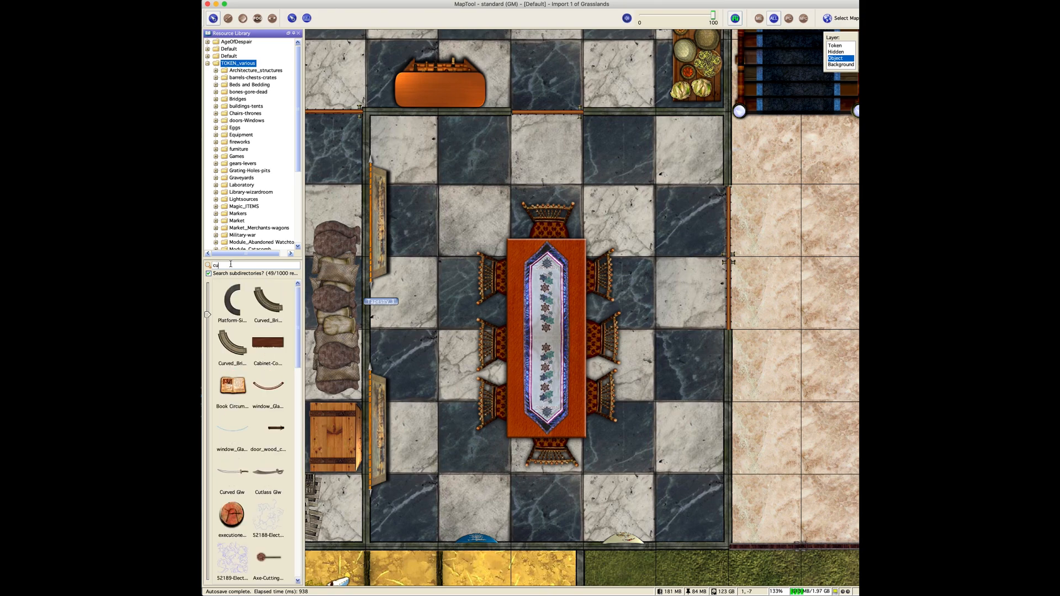
type("p")
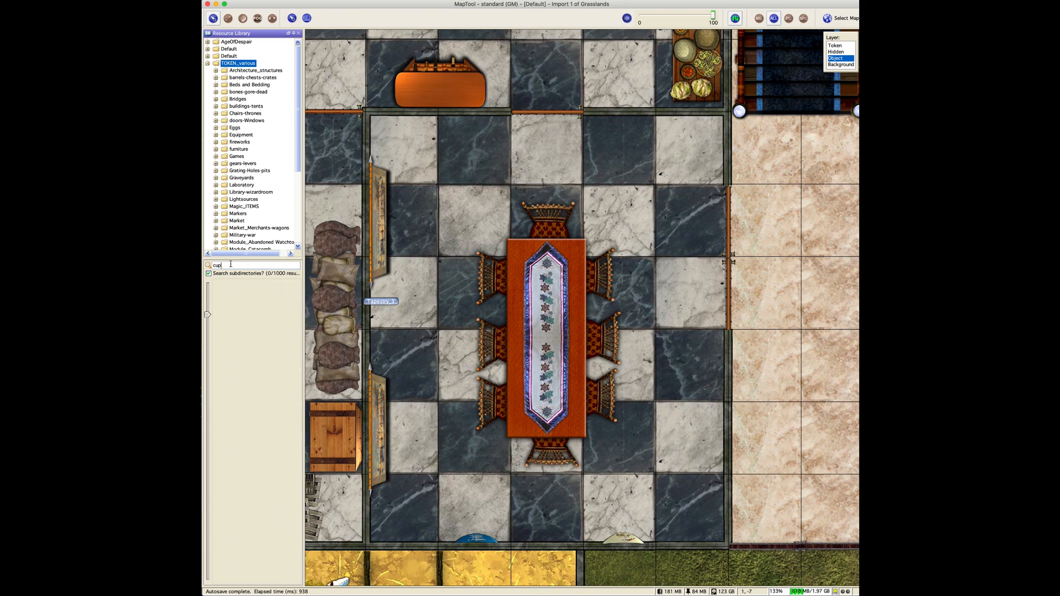
type("bboard")
key("BackSpace")
key("BackSpace")
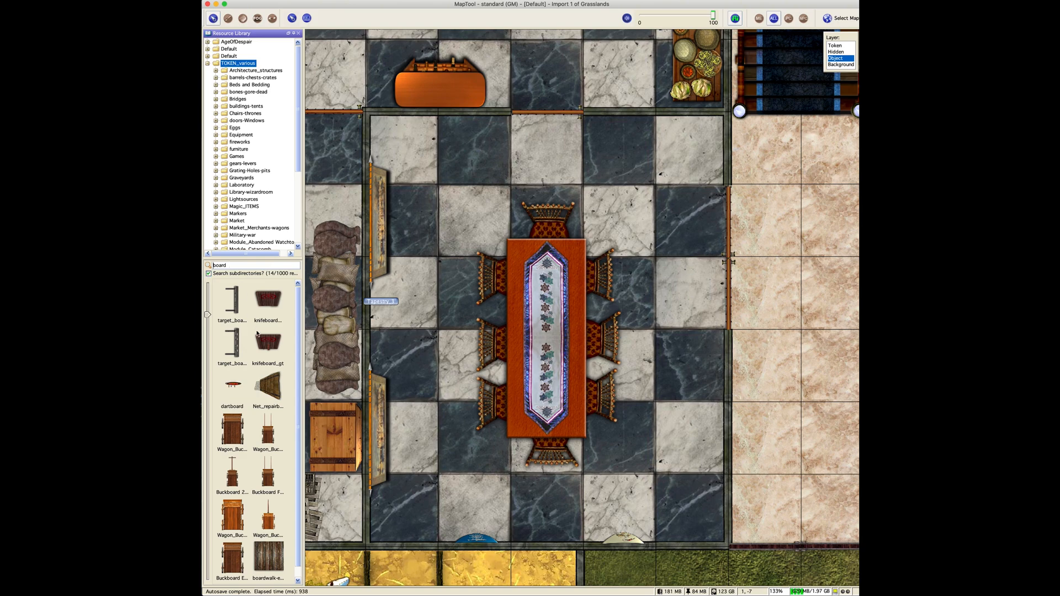
scroll(256, 386, "down", 1)
scroll(249, 469, "up", 1)
- Clear the library search and look through the furniture folder for a cabinet or armoire that suits the marble room
double_click(246, 267)
key("BackSpace")
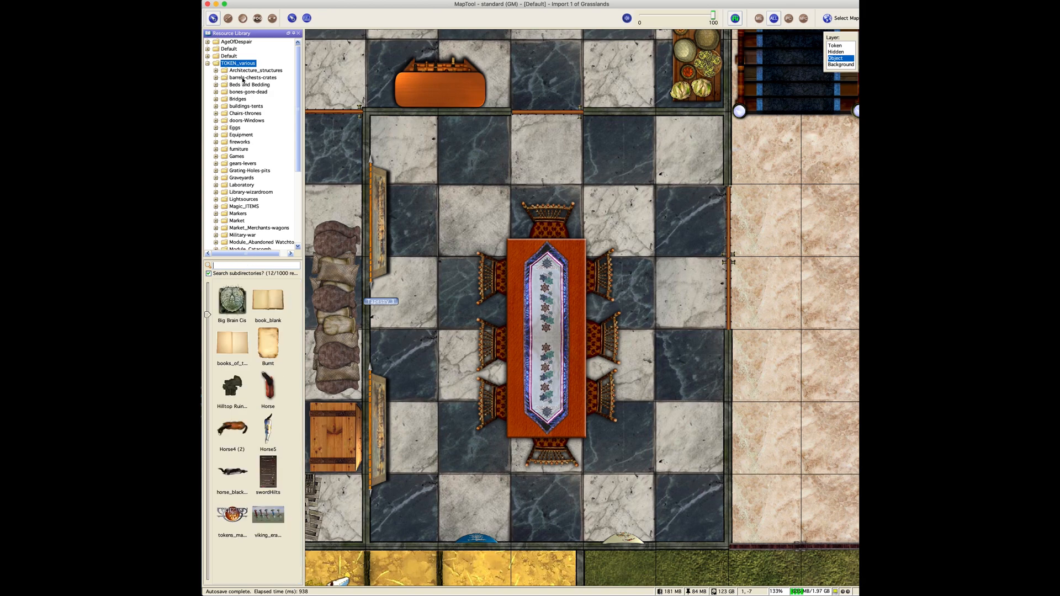
left_click(238, 149)
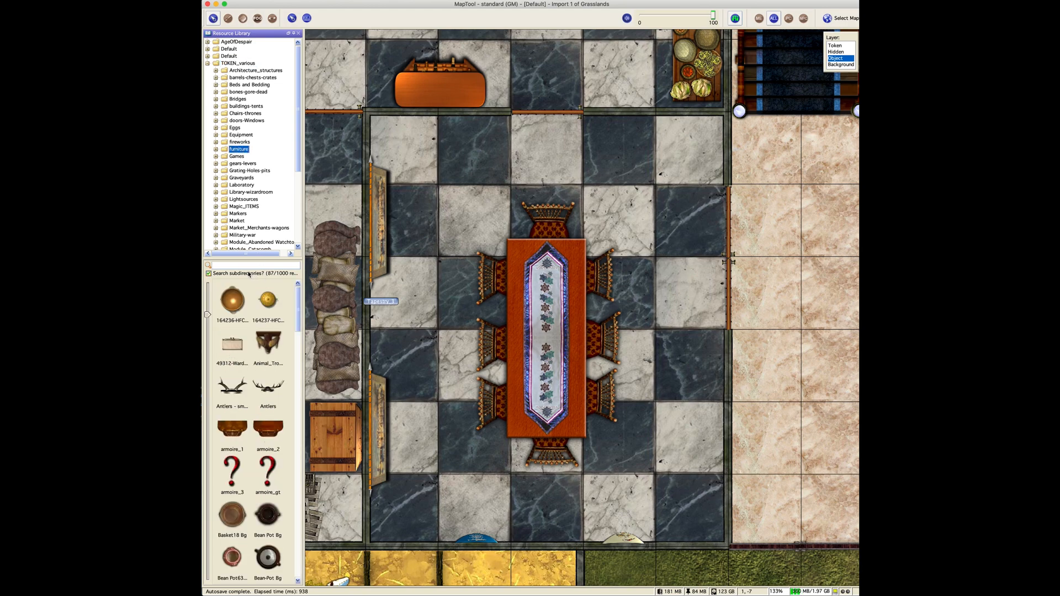
scroll(262, 450, "down", 4)
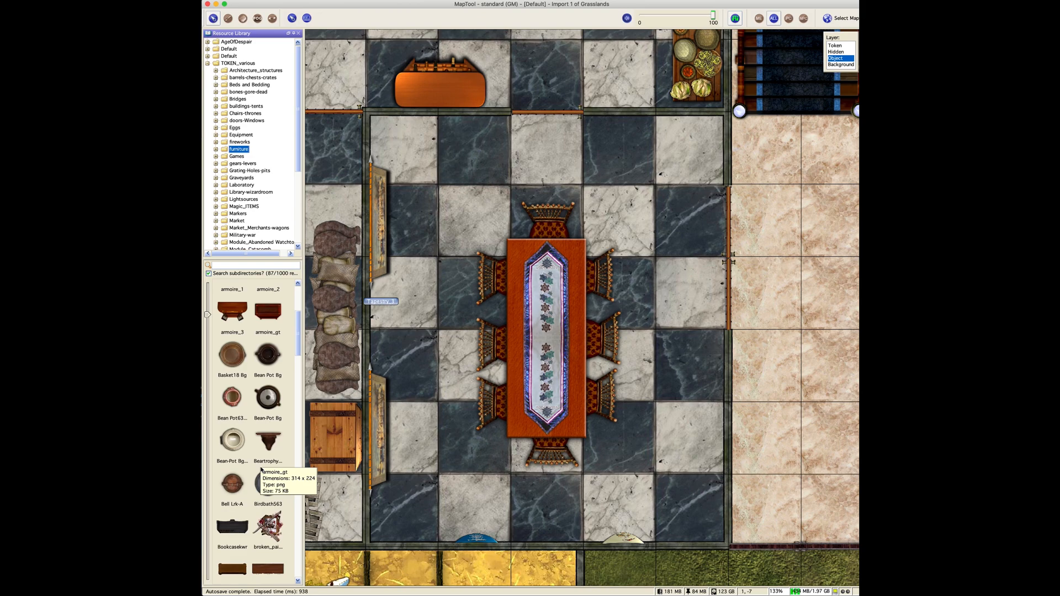
scroll(261, 470, "down", 3)
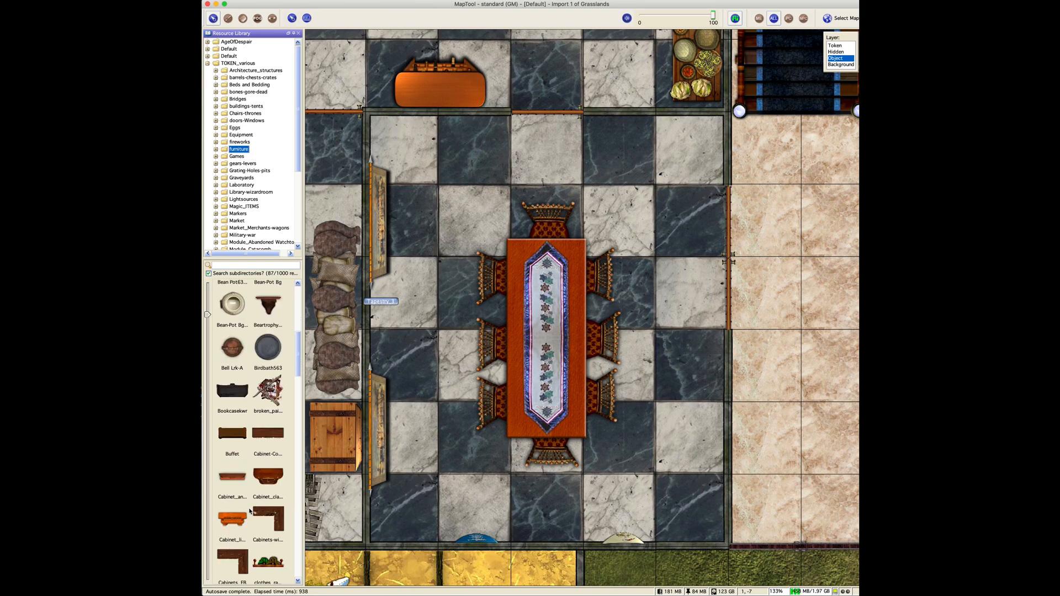
scroll(250, 512, "down", 3)
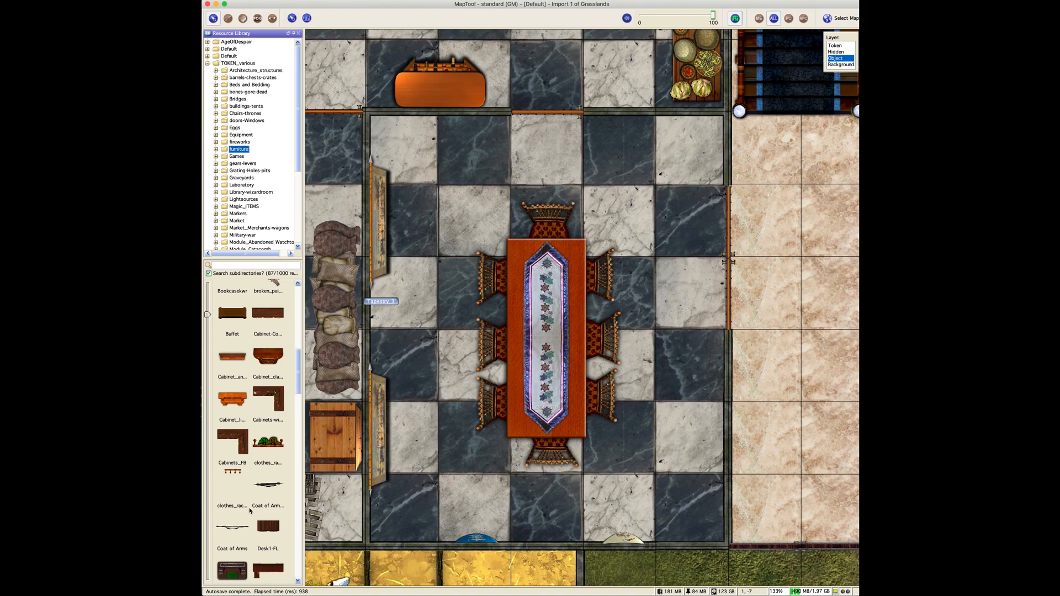
scroll(251, 510, "down", 3)
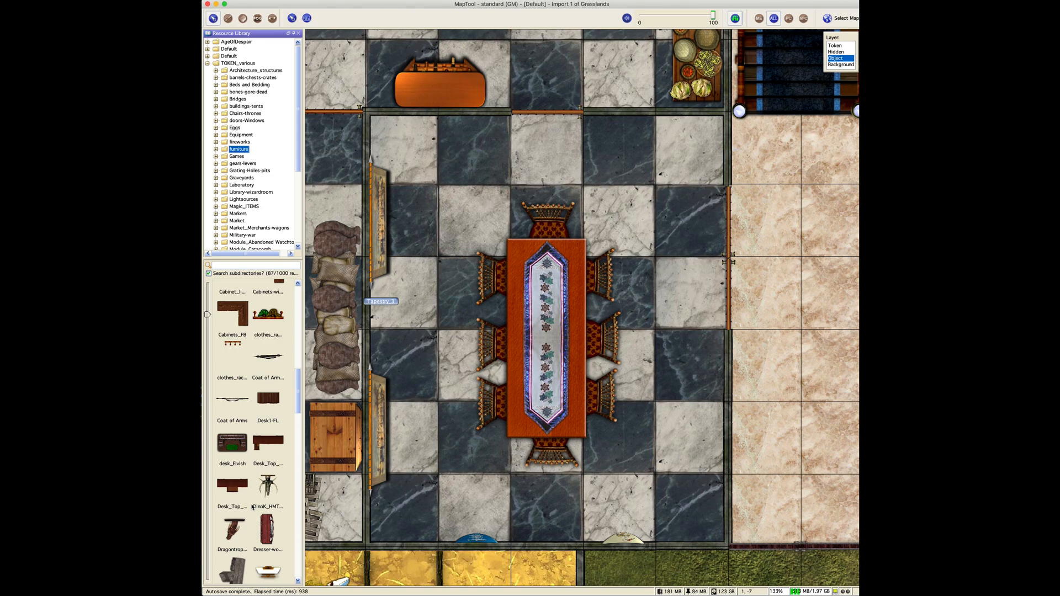
scroll(252, 507, "down", 3)
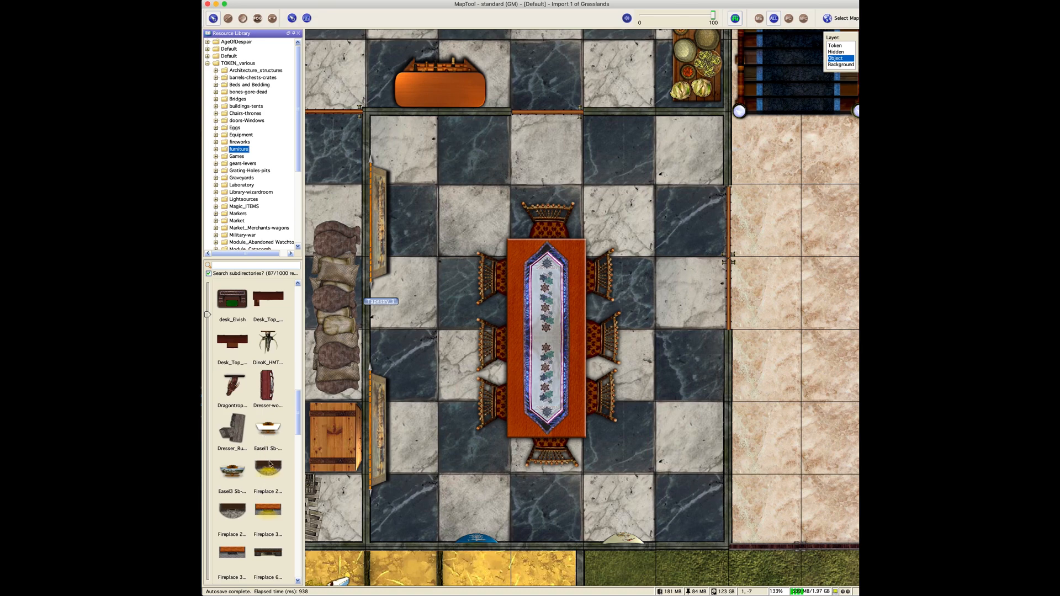
scroll(268, 497, "down", 2)
scroll(268, 498, "down", 5)
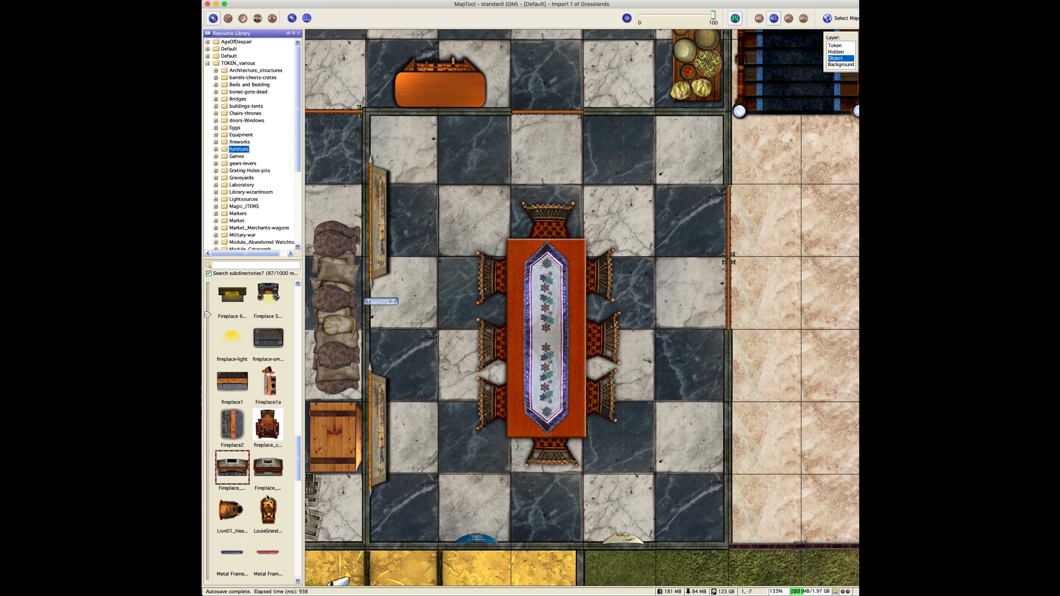
scroll(268, 497, "down", 2)
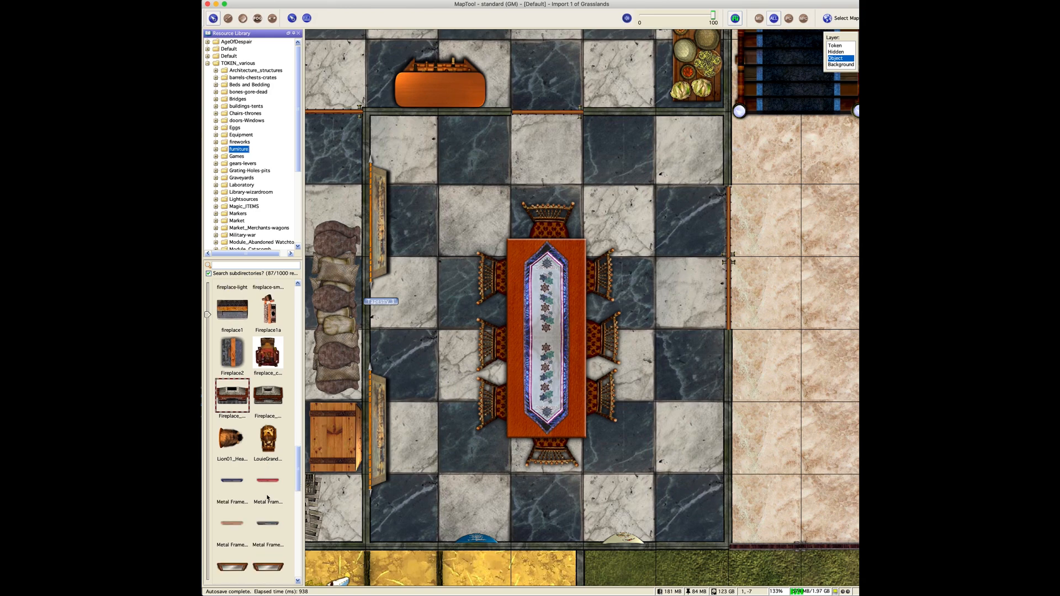
scroll(268, 497, "down", 5)
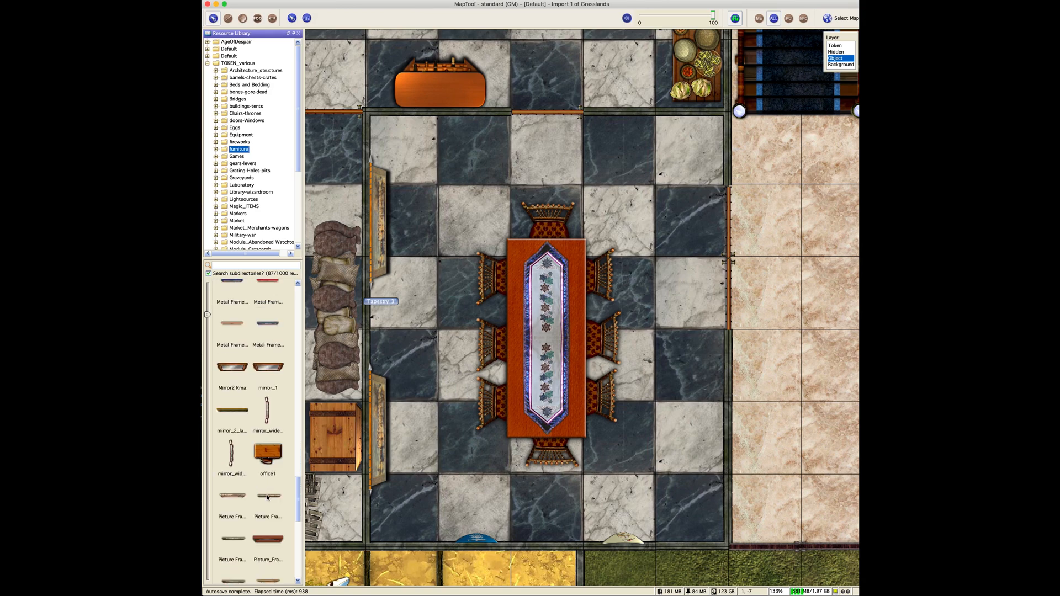
scroll(268, 498, "down", 4)
scroll(268, 498, "down", 5)
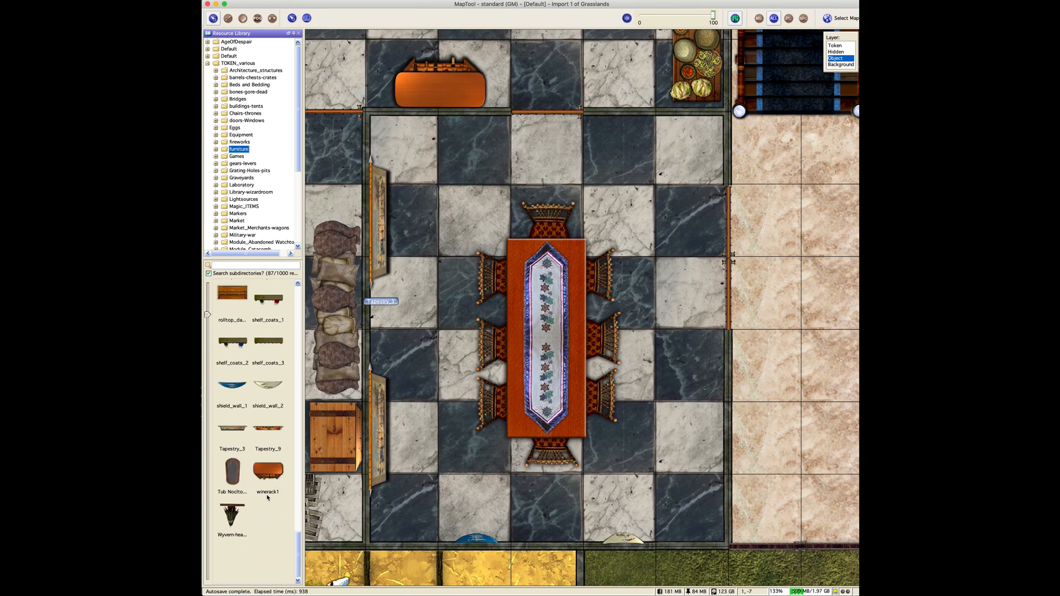
scroll(268, 498, "up", 15)
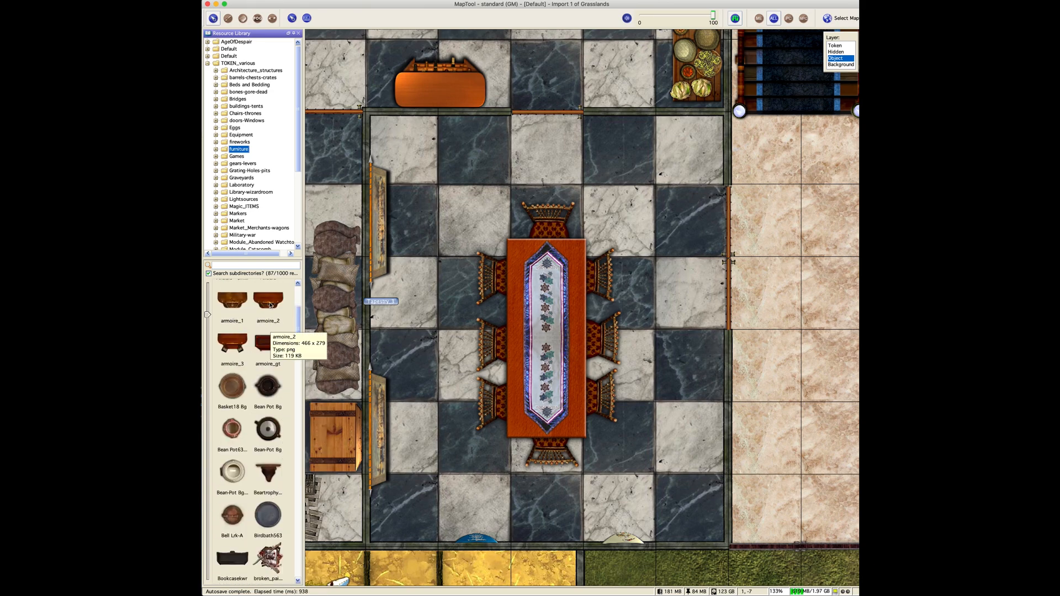
- Add the armoire_2 image to the north end of the marble room and reduce it to Large, then Medium size
left_click_drag(269, 301, 632, 164)
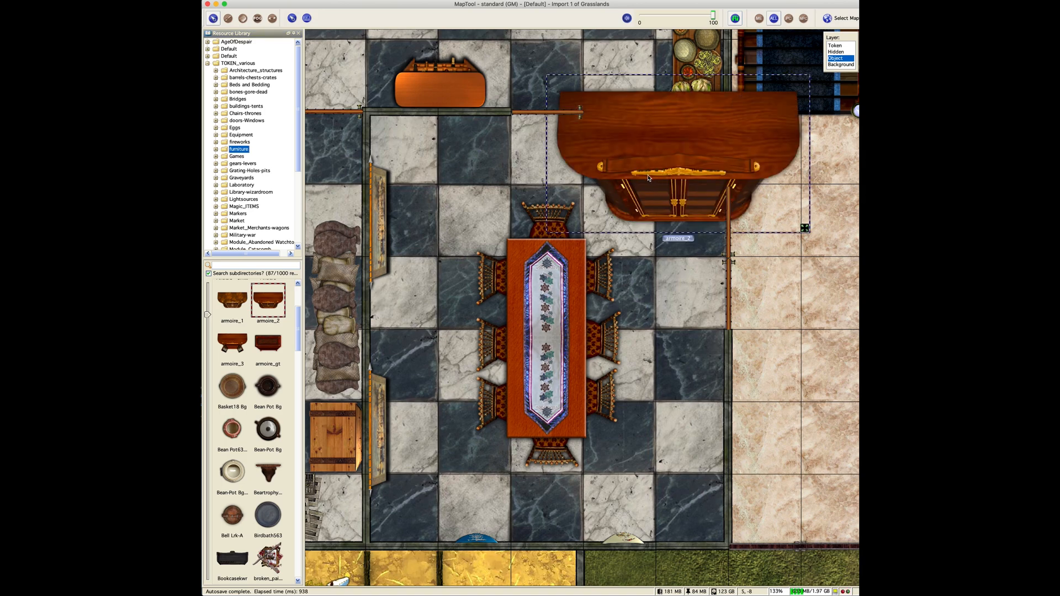
right_click(647, 177)
mouse_move(665, 212)
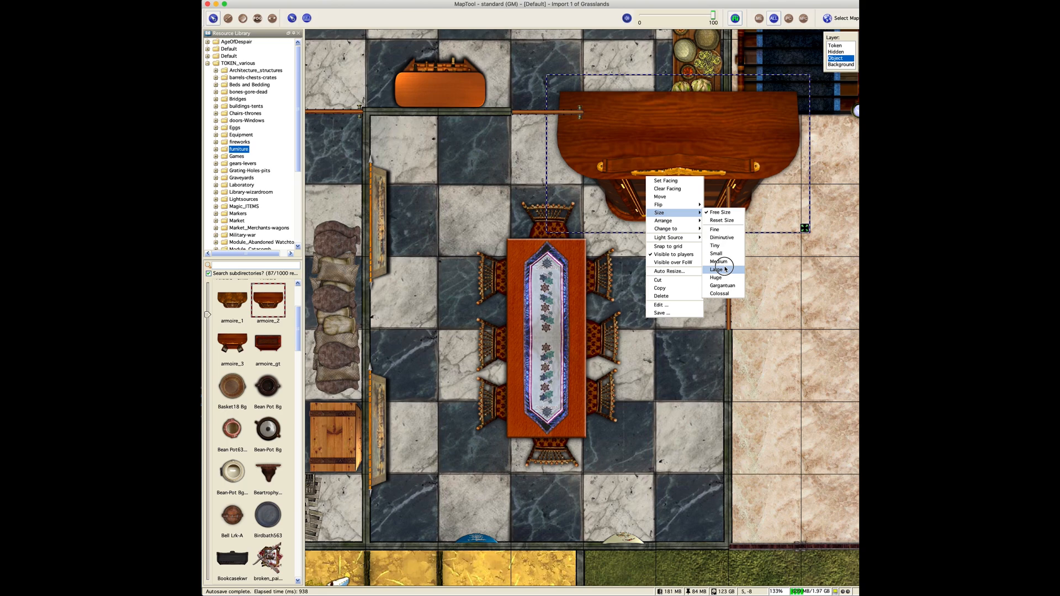
left_click(725, 263)
right_click(615, 154)
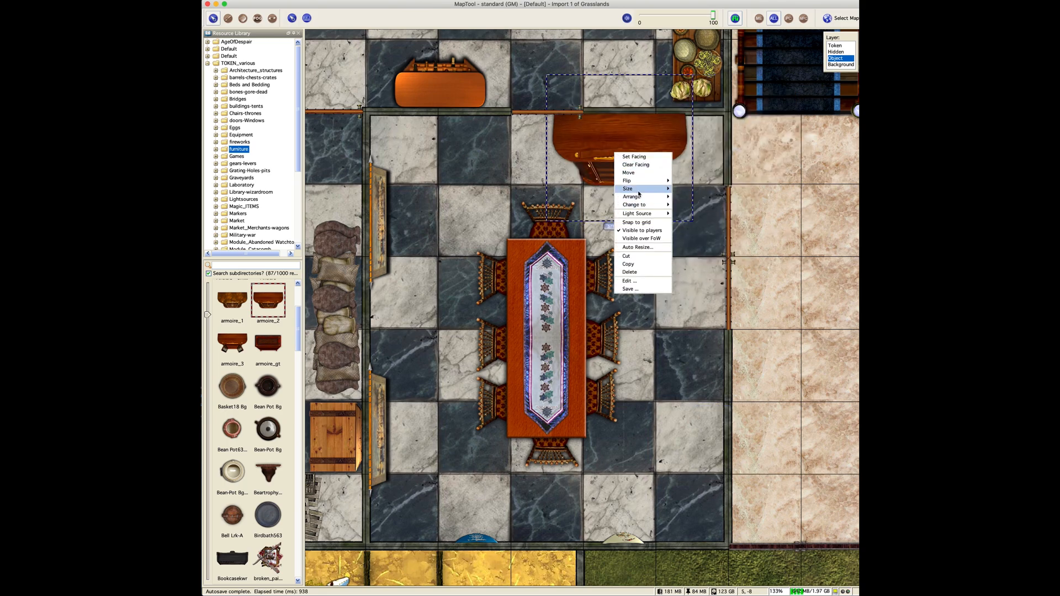
mouse_move(629, 189)
left_click(693, 241)
- Move the armoire_2 object against the north wall near the room's northeast corner and deselect it
left_click_drag(583, 117, 657, 133)
left_click(593, 120)
left_click(613, 188)
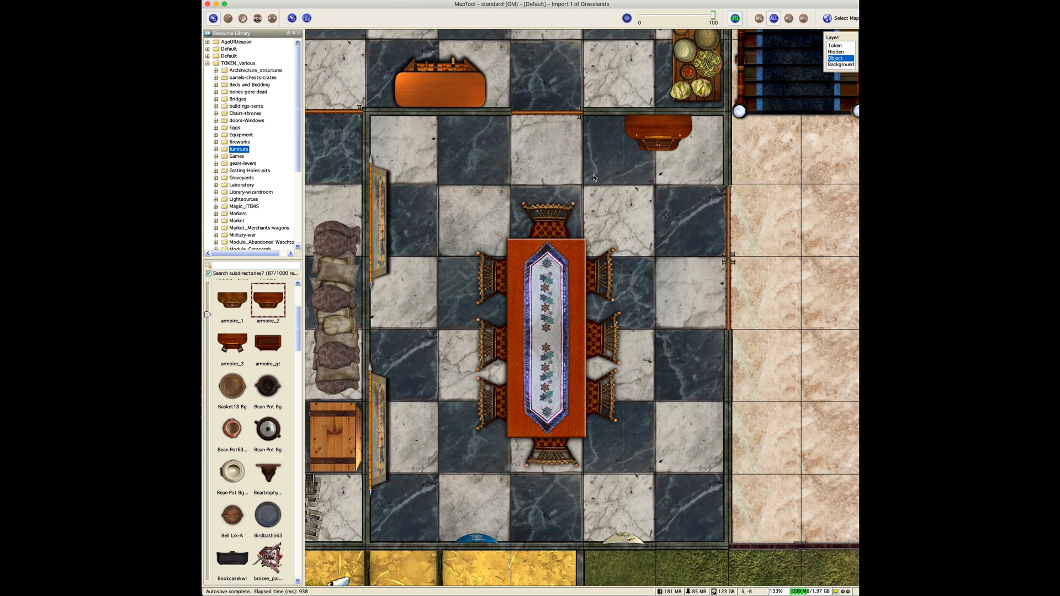
- Add the armoire_gt image, shrink it, and place it against the east wall near the southeast corner, turned to run north-south
left_click_drag(265, 346, 624, 165)
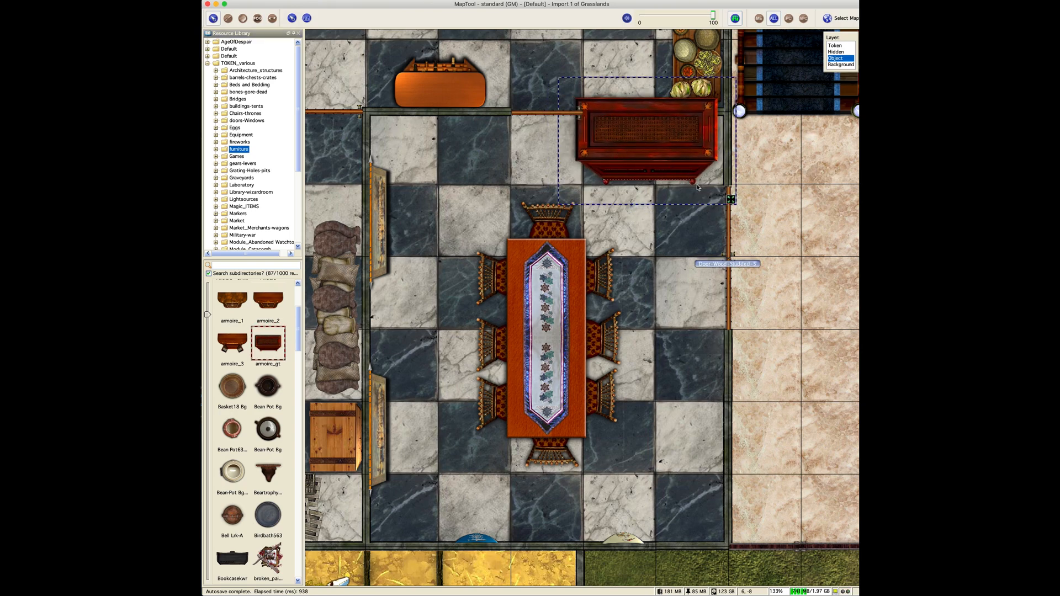
left_click_drag(732, 200, 679, 162)
left_click_drag(633, 127, 708, 473)
scroll(698, 482, "up", 2)
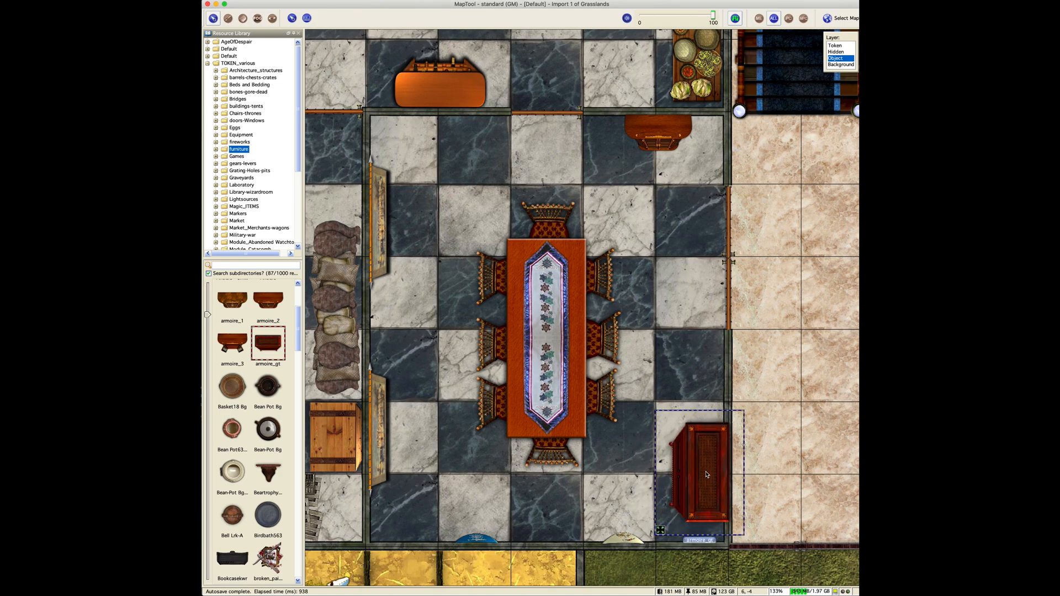
- Nudge the armoire_2 object snugly against the north wall of the marble room and deselect everything
left_click(685, 305)
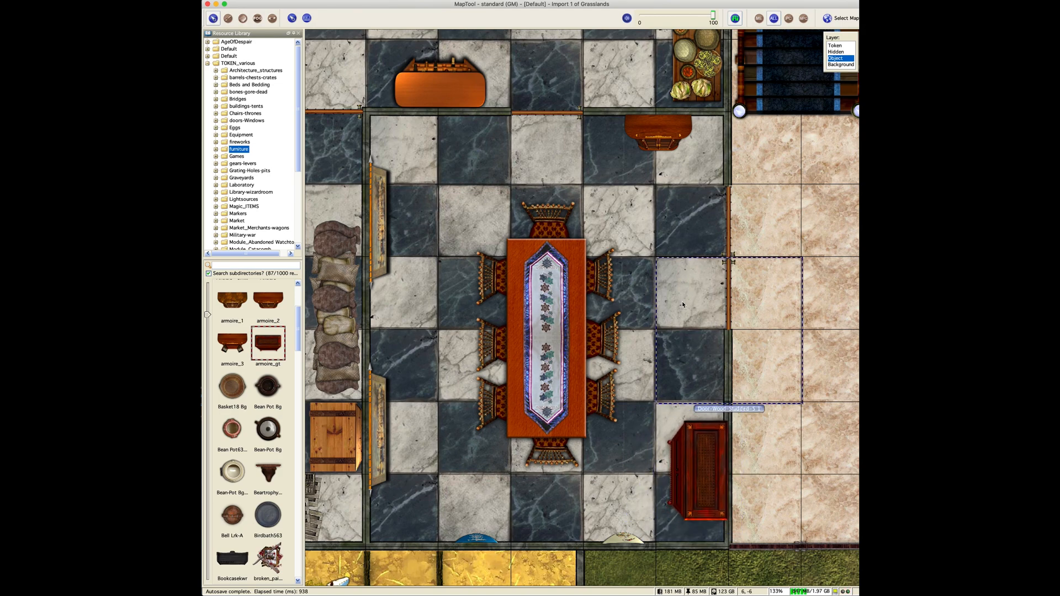
left_click(636, 136)
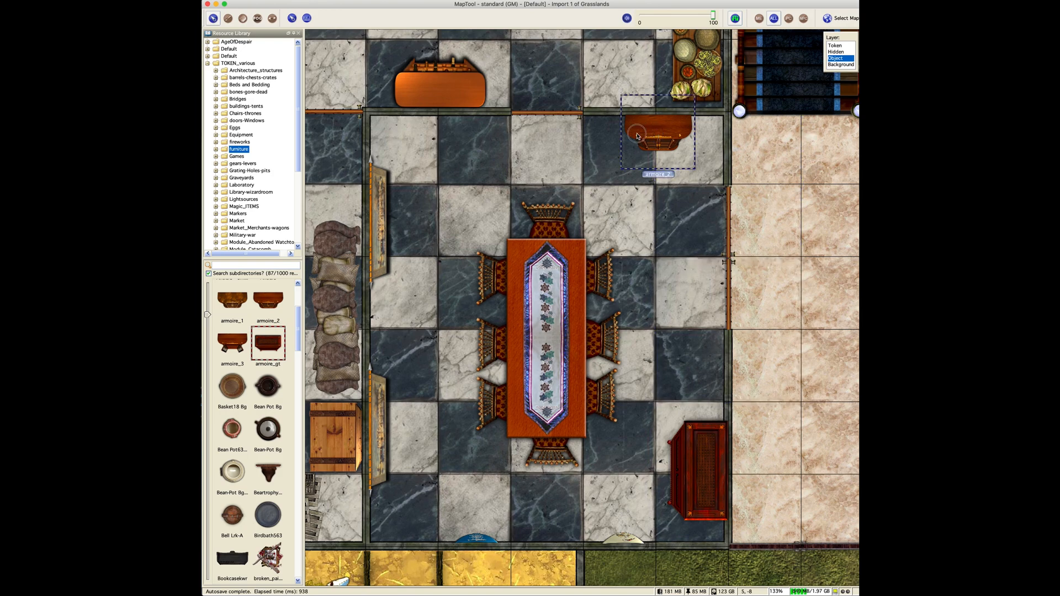
left_click(695, 260)
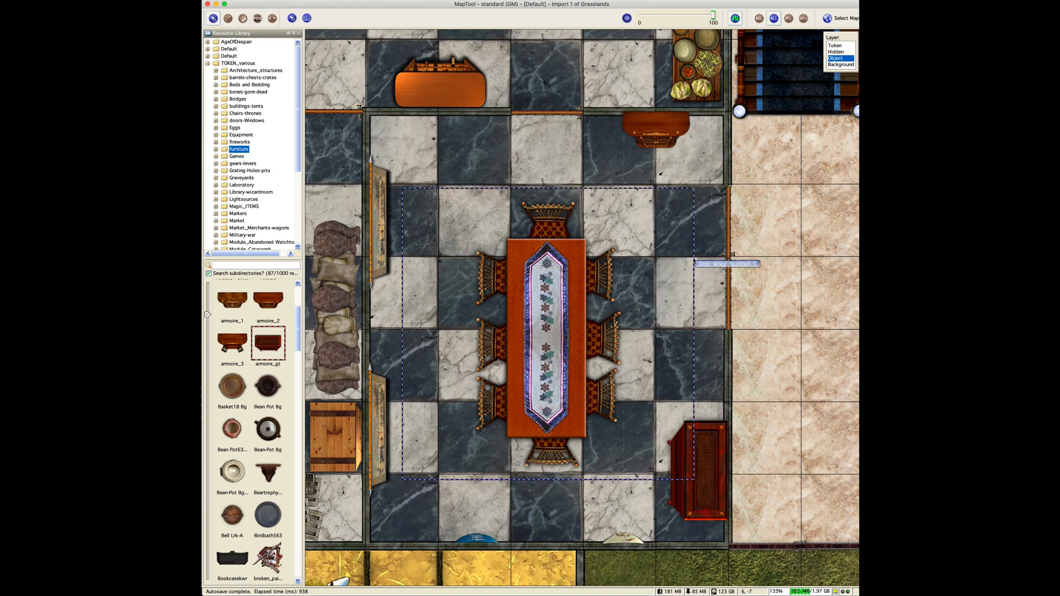
left_click(784, 252)
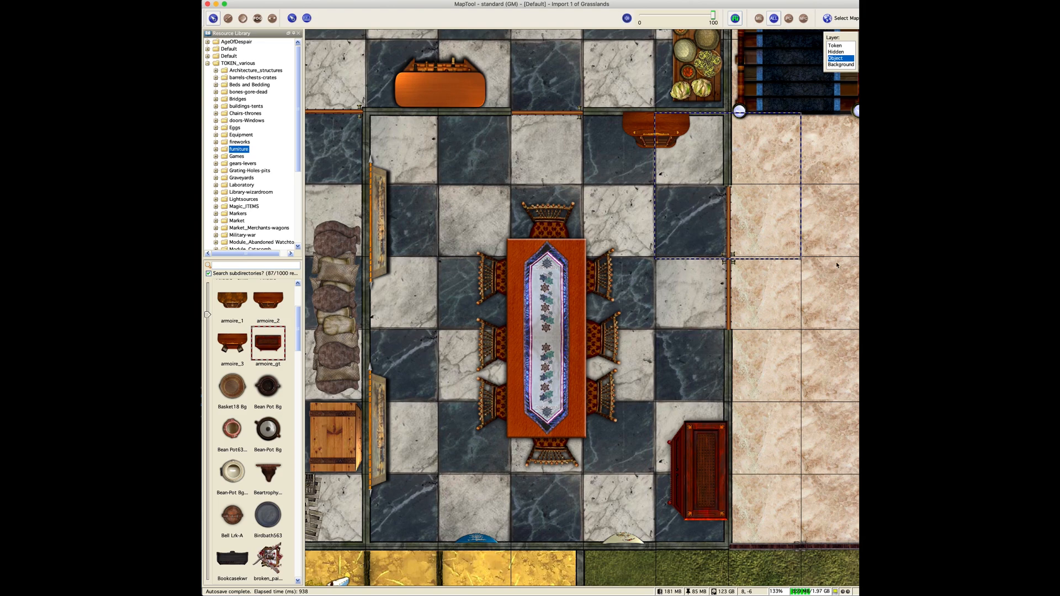
left_click(827, 344)
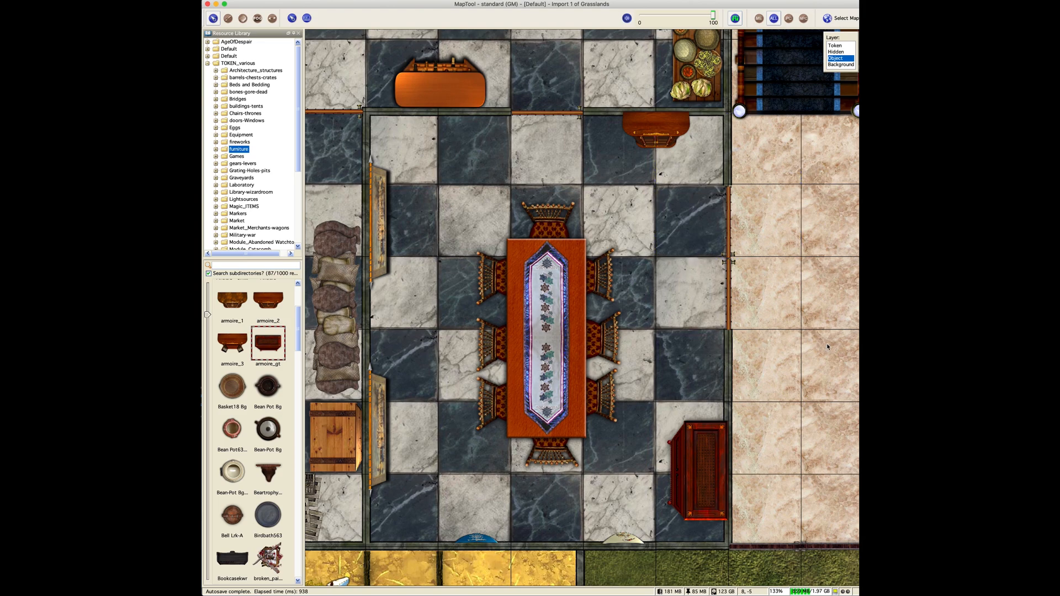
- Change armoire_2 to Free Size, scale it to slightly wider than one grid cell, and set it against the north wall near the northeast corner
left_click(650, 136)
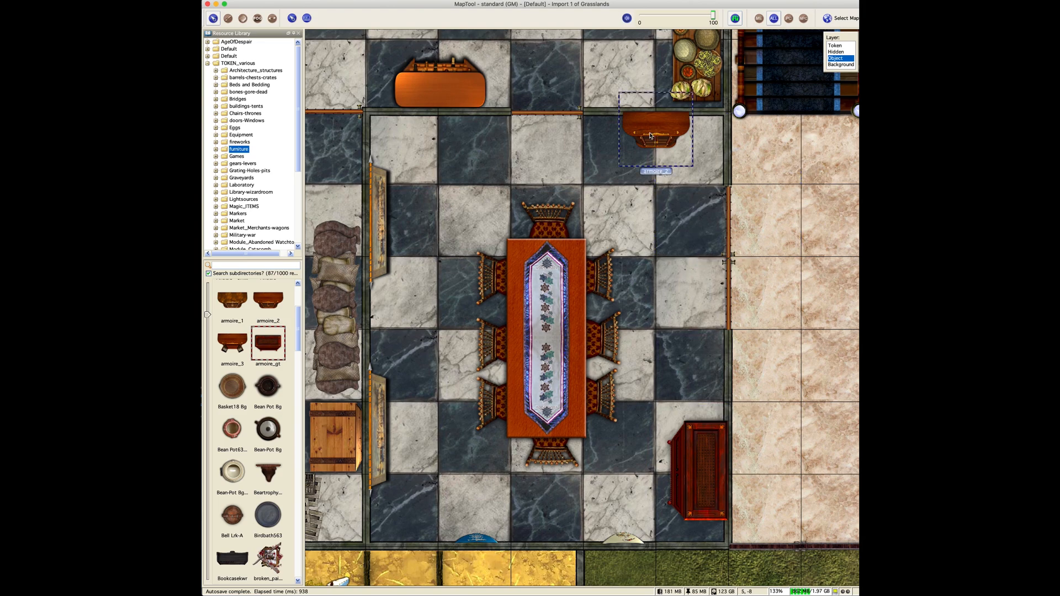
right_click(651, 135)
mouse_move(674, 162)
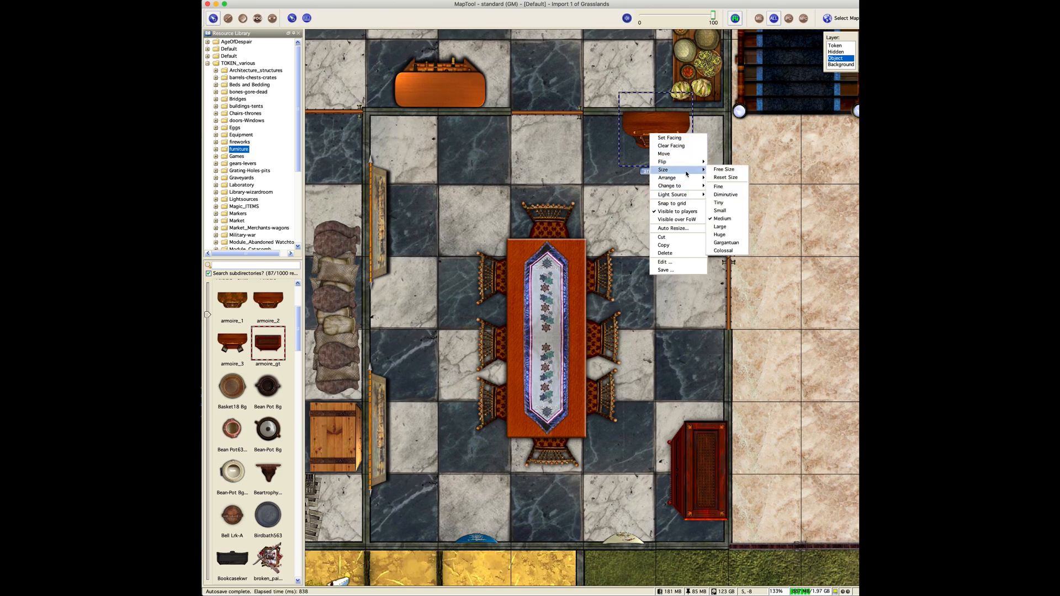
left_click(713, 170)
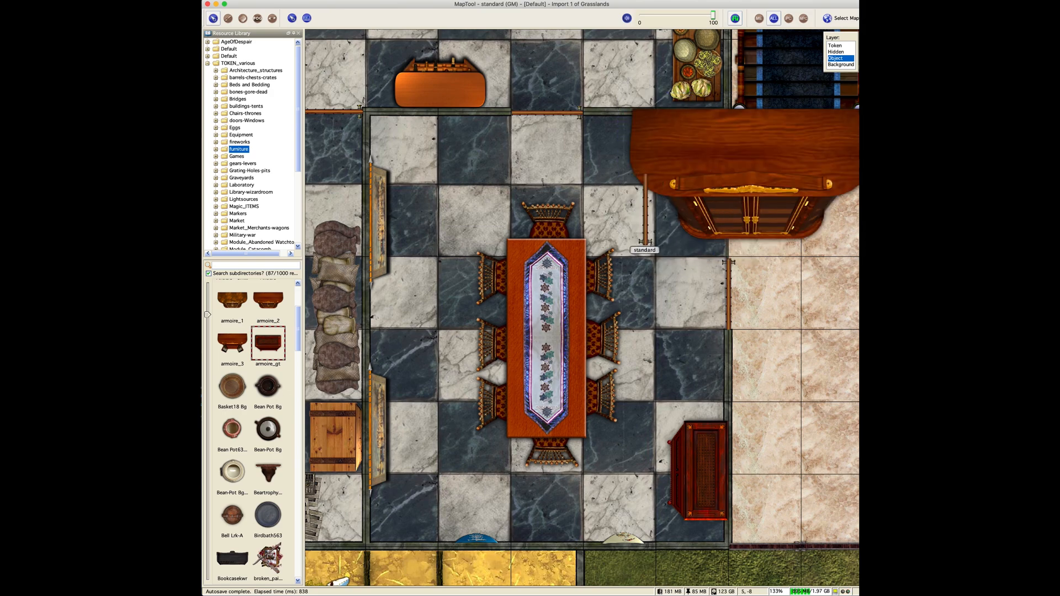
left_click_drag(757, 166, 628, 159)
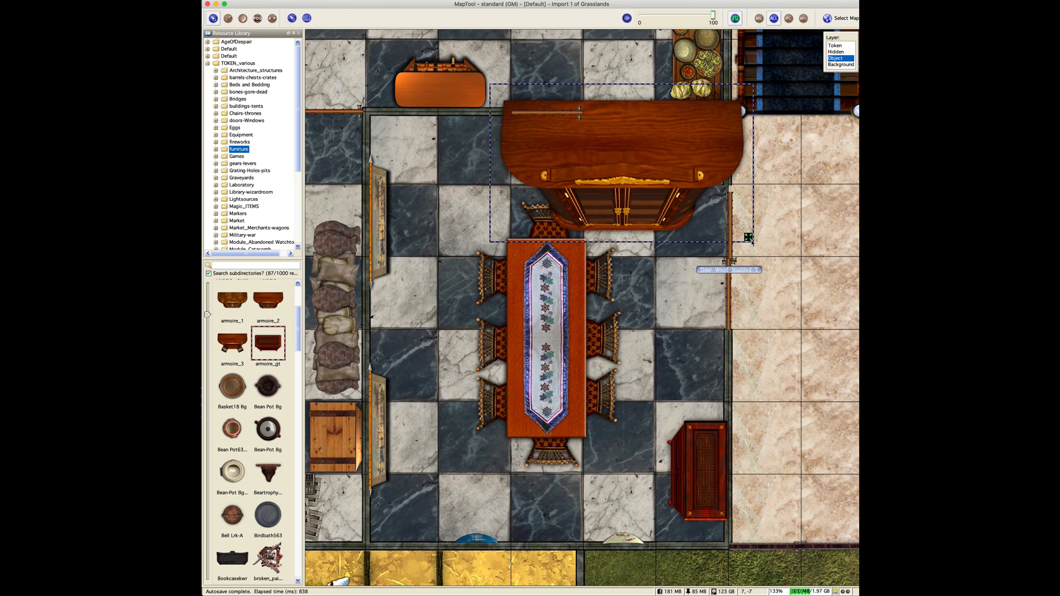
left_click_drag(748, 238, 664, 141)
left_click(662, 154)
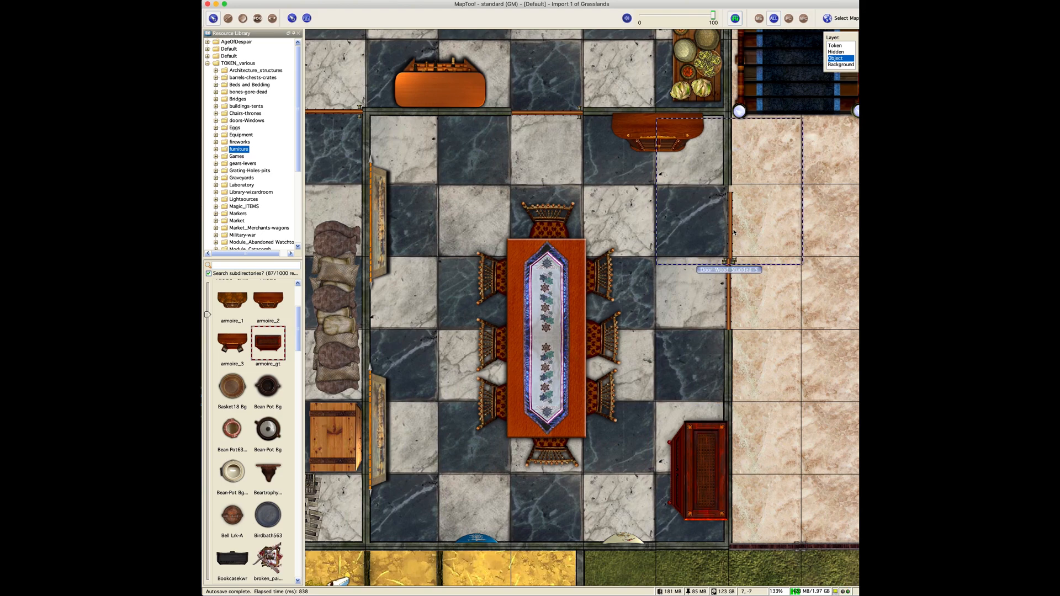
- Realign both leaves of the wooden double door in the marble room's east wall so they meet flush in the doorway
left_click_drag(733, 232, 754, 245)
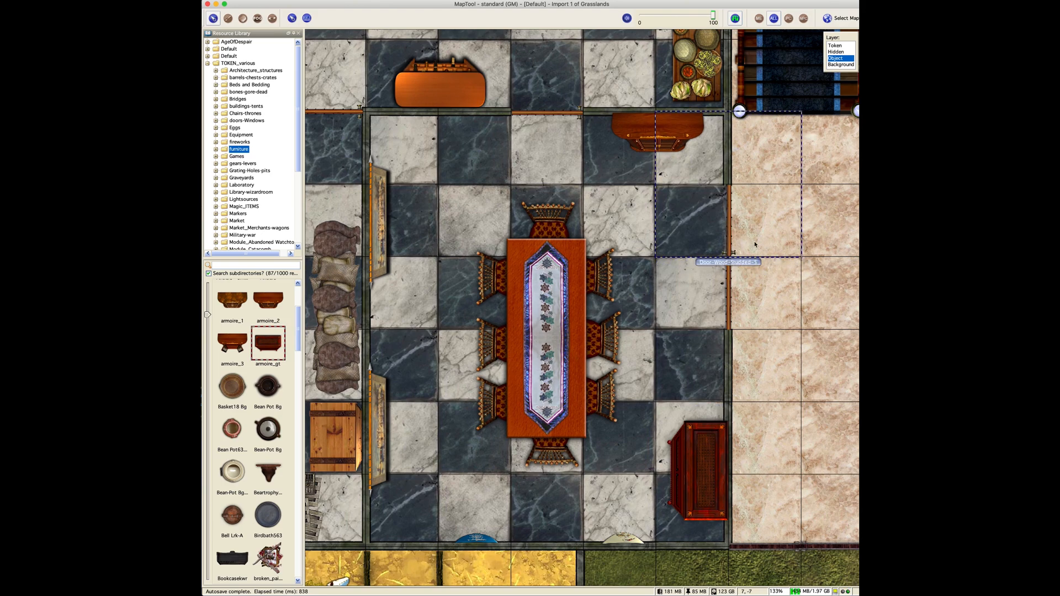
scroll(755, 245, "up", 8)
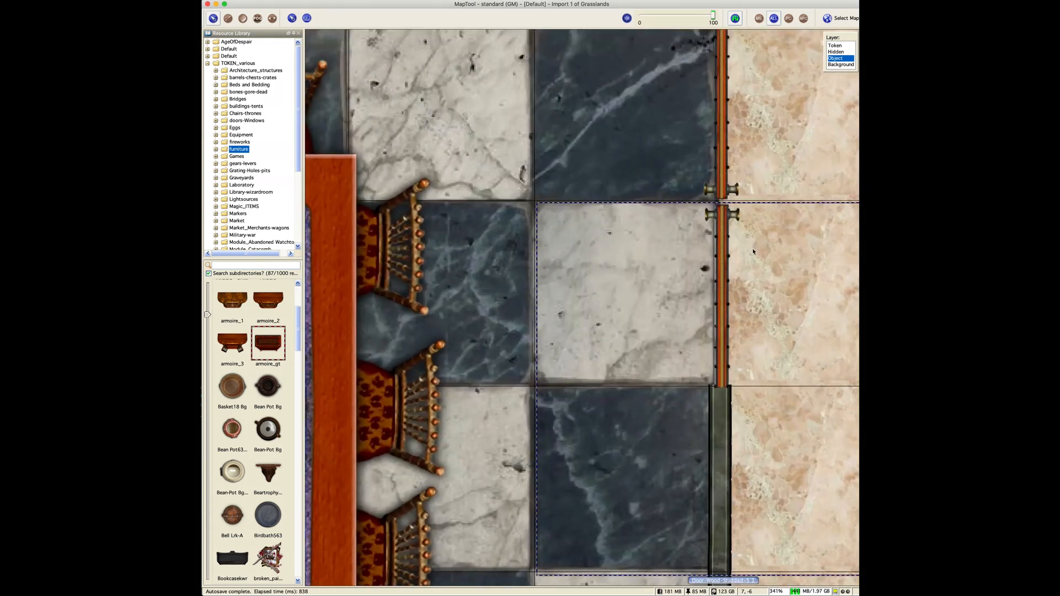
left_click_drag(694, 222, 660, 336)
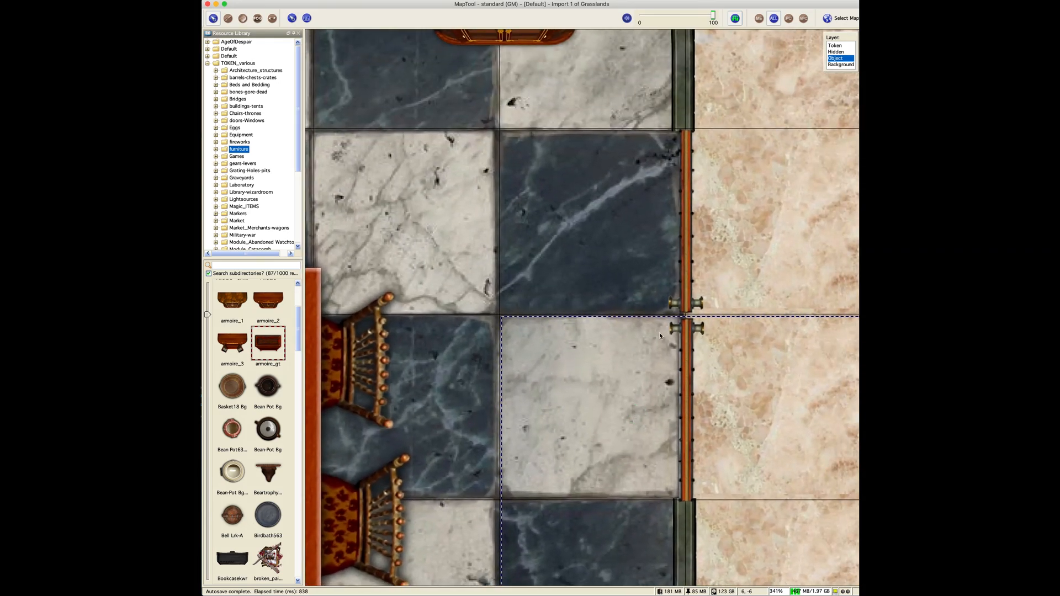
left_click(686, 287)
left_click_drag(688, 277, 688, 280)
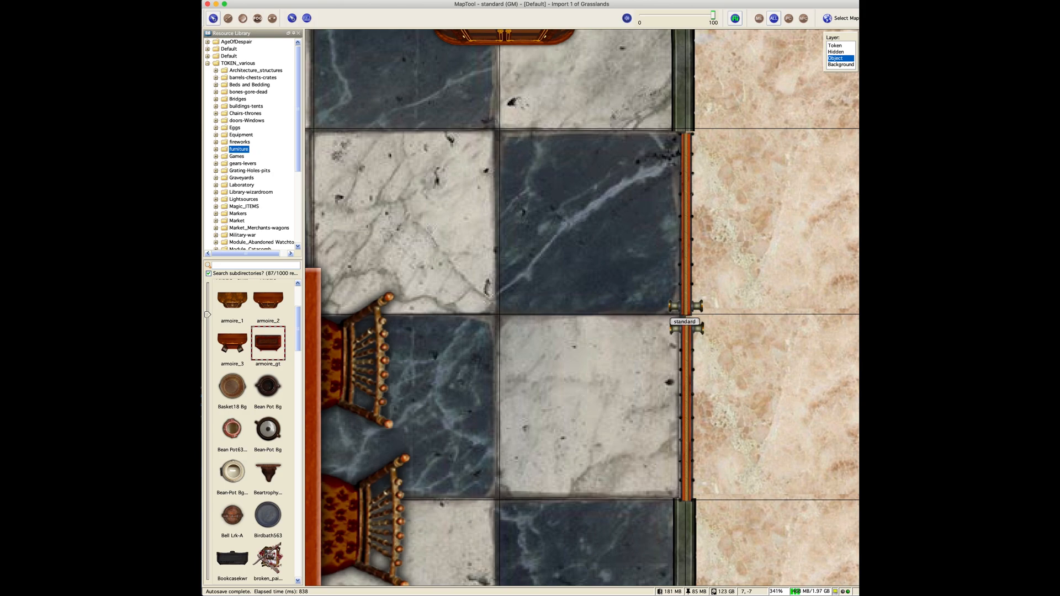
left_click_drag(686, 353, 686, 350)
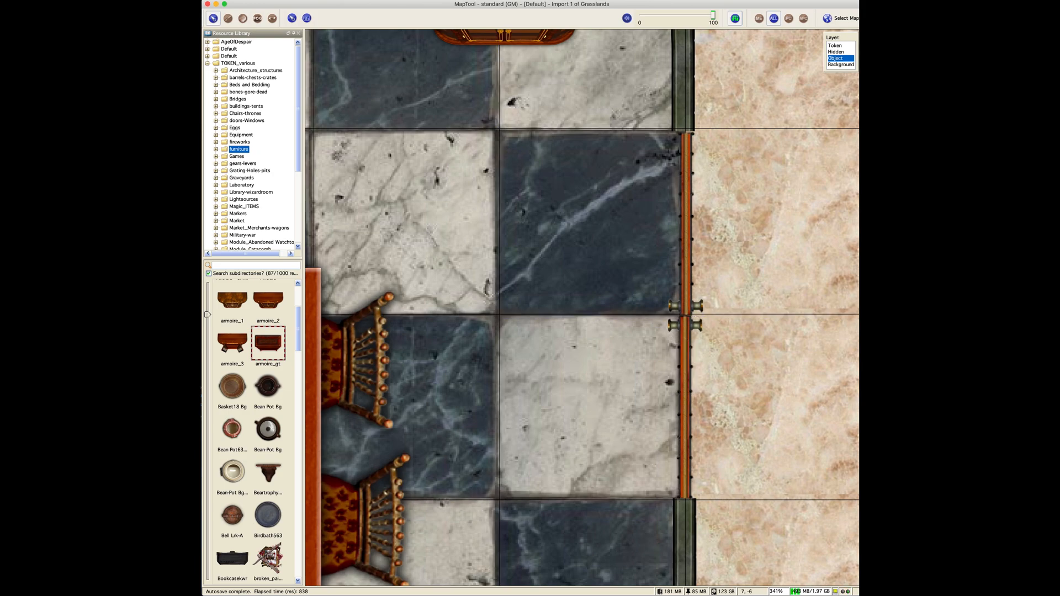
- Search the whole TOKEN_various library for "statue", enlarge the thumbnails, and browse for a statue that suits the corridor
scroll(739, 357, "down", 10)
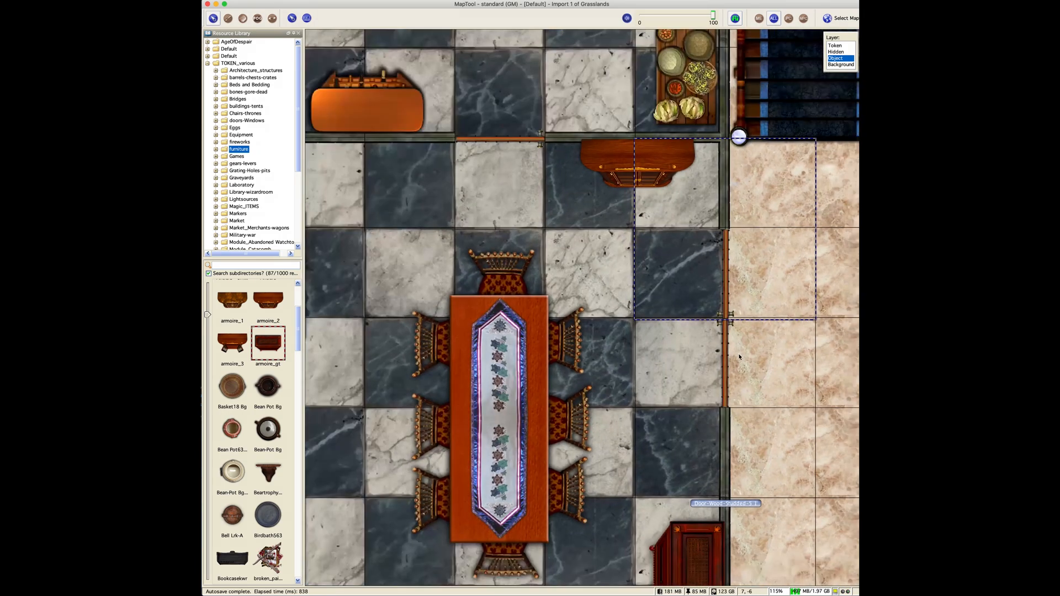
scroll(739, 357, "down", 3)
scroll(634, 374, "down", 1)
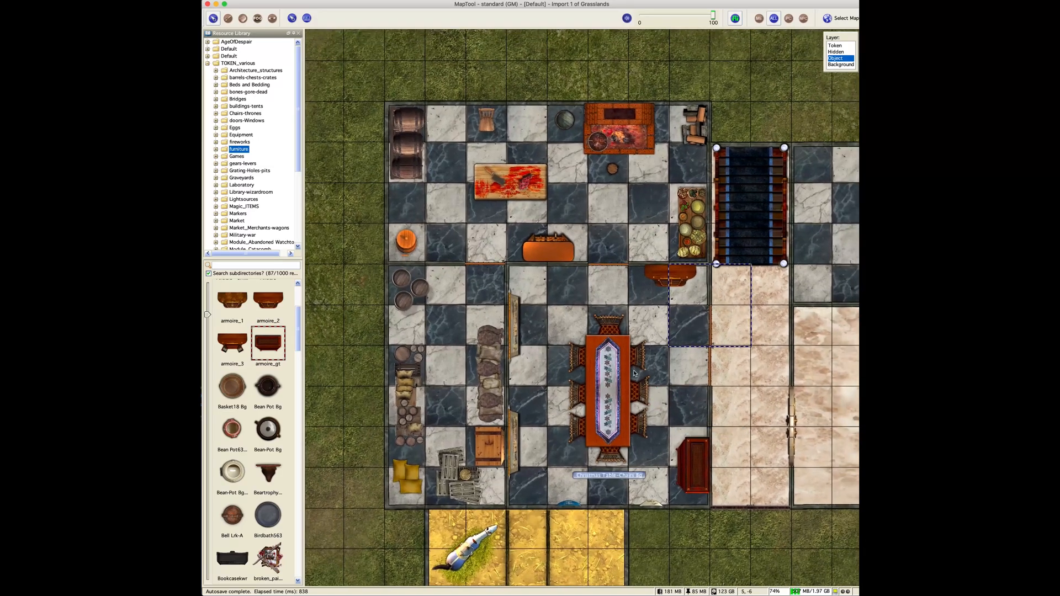
scroll(634, 374, "up", 1)
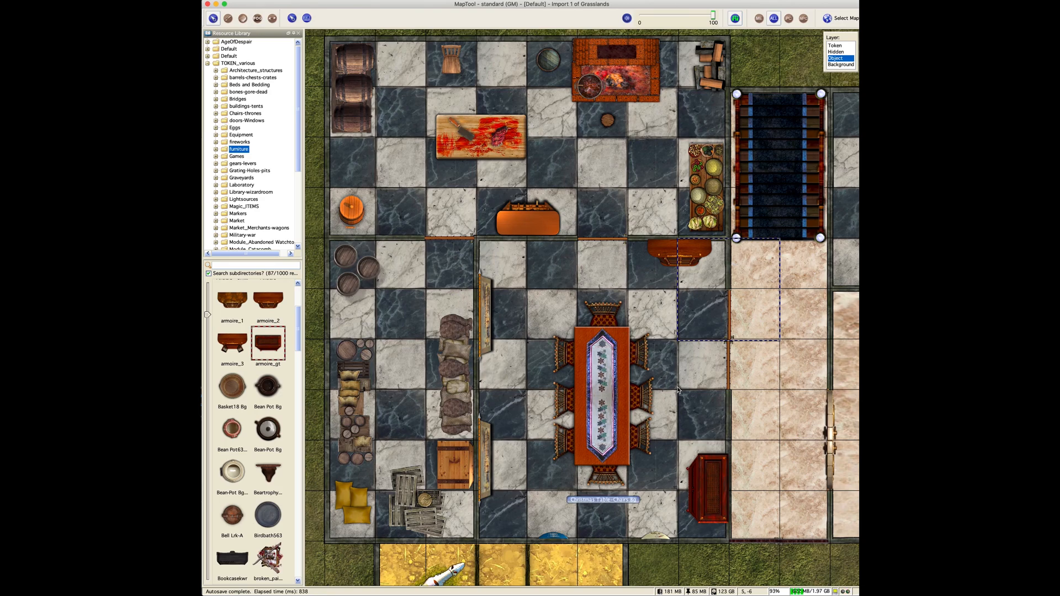
left_click_drag(677, 382, 539, 368)
left_click_drag(619, 390, 536, 378)
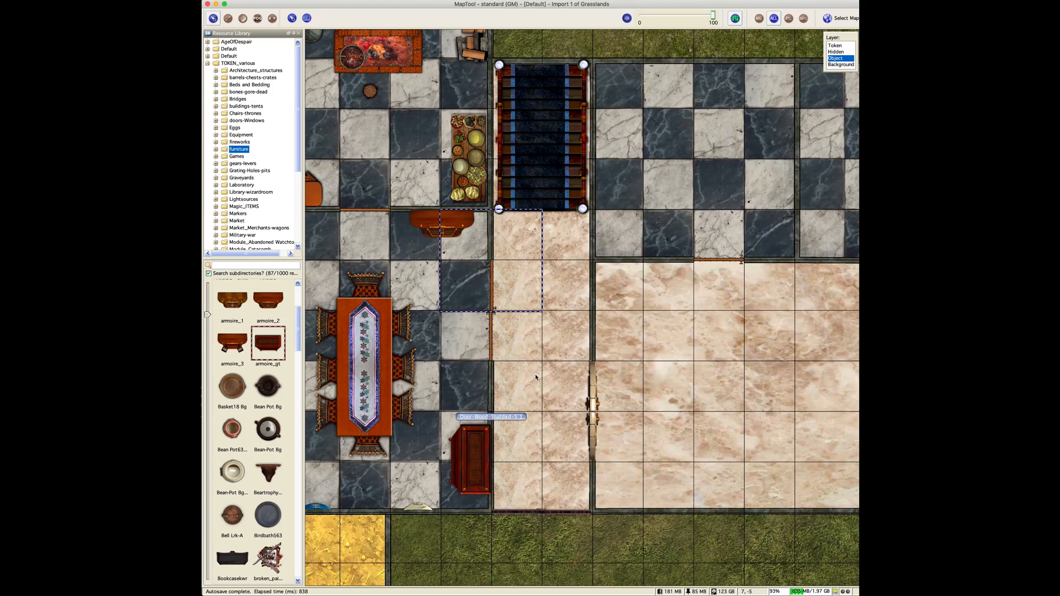
left_click(273, 266)
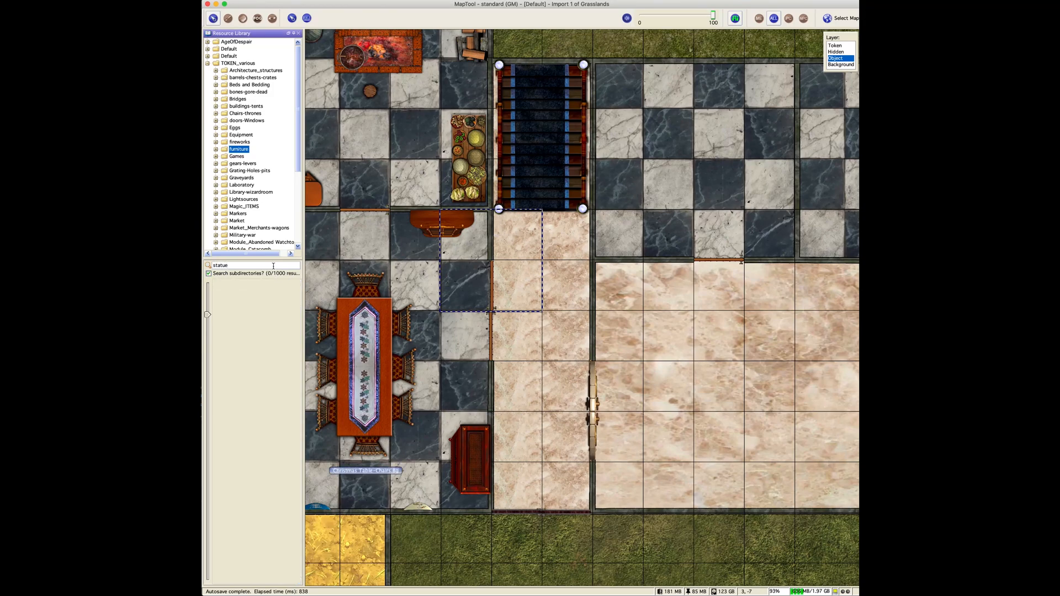
left_click(238, 63)
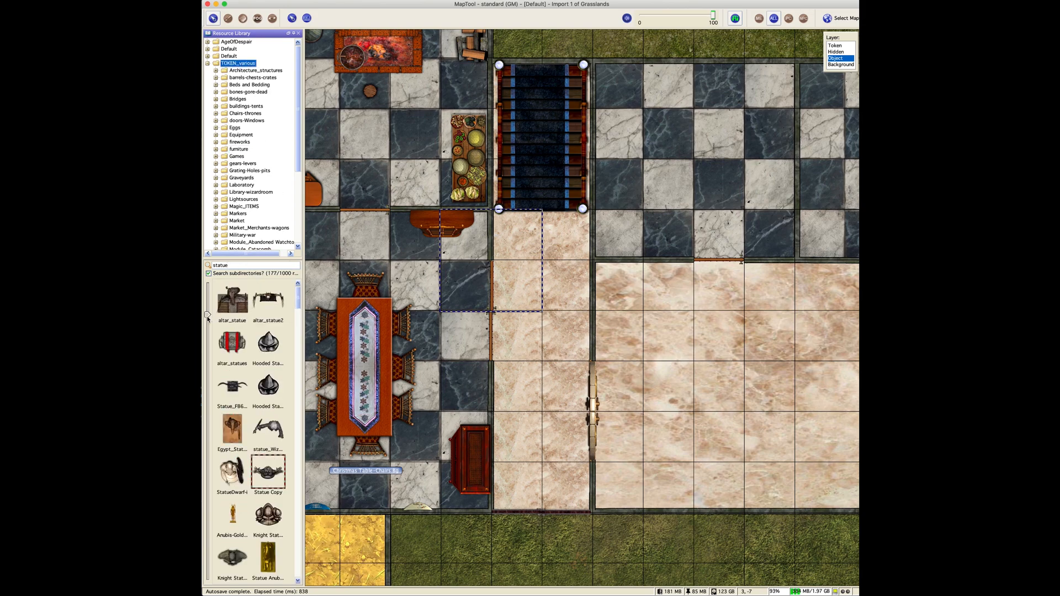
left_click_drag(207, 316, 208, 349)
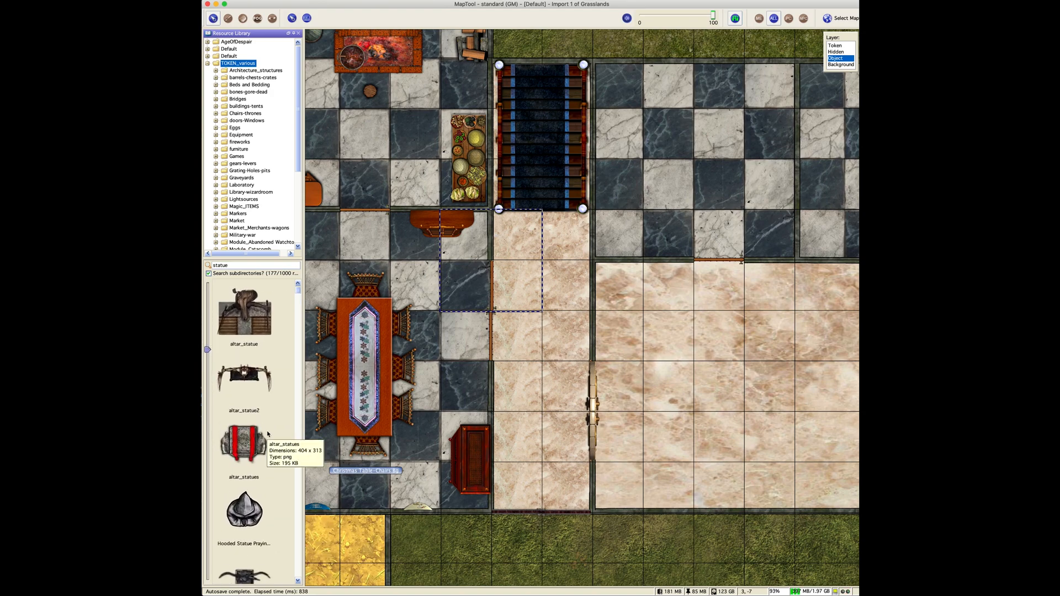
scroll(268, 434, "down", 3)
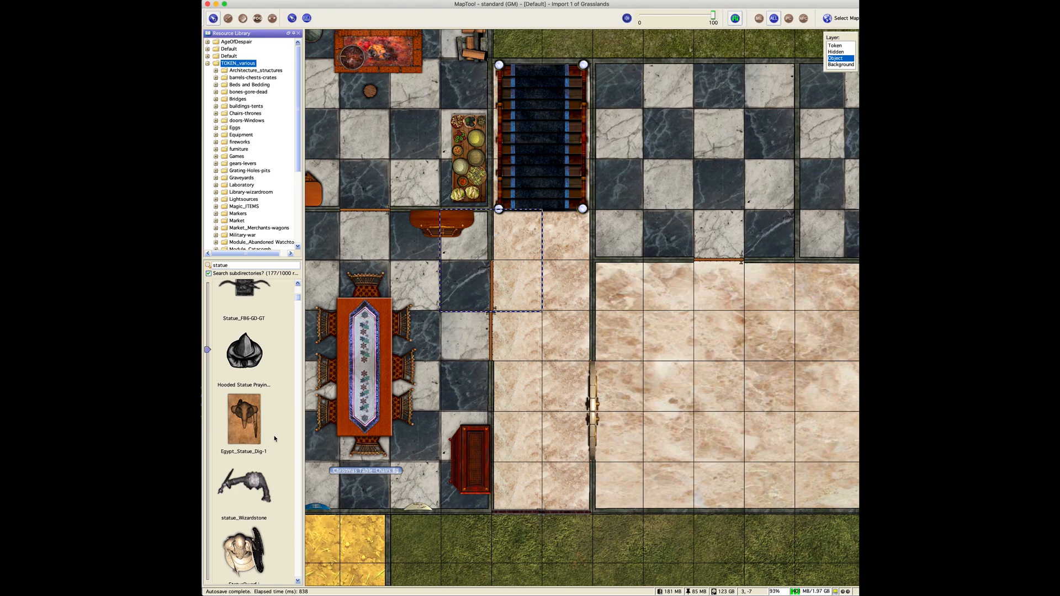
scroll(276, 438, "down", 2)
scroll(278, 437, "down", 3)
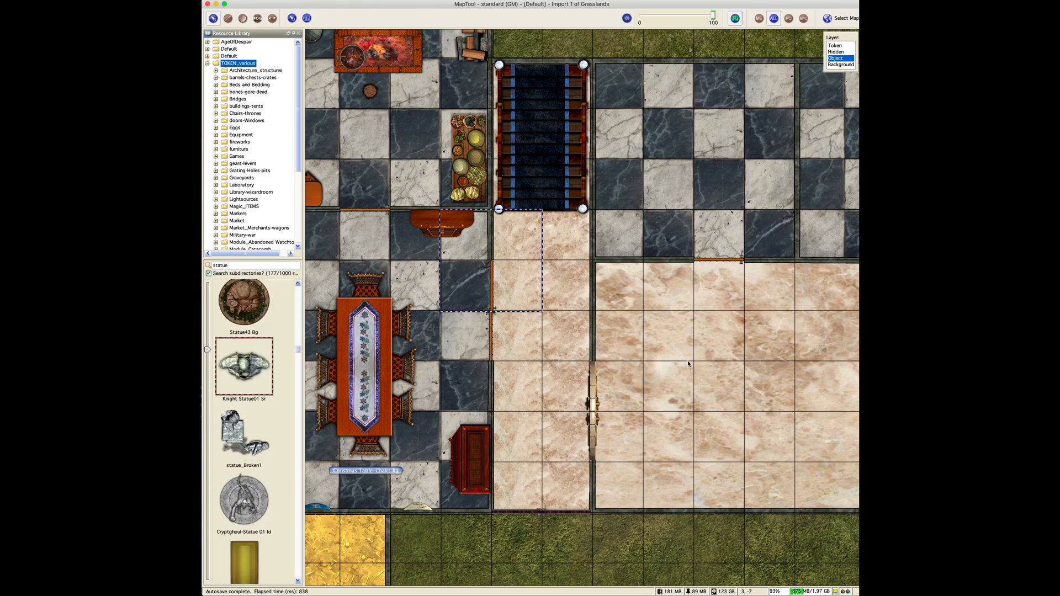
- Add the Knight Statue01 Sr image to the map, turn it to face east, and move it to the corridor's west wall
left_click_drag(244, 359, 658, 360)
scroll(270, 443, "down", 1)
scroll(269, 443, "down", 5)
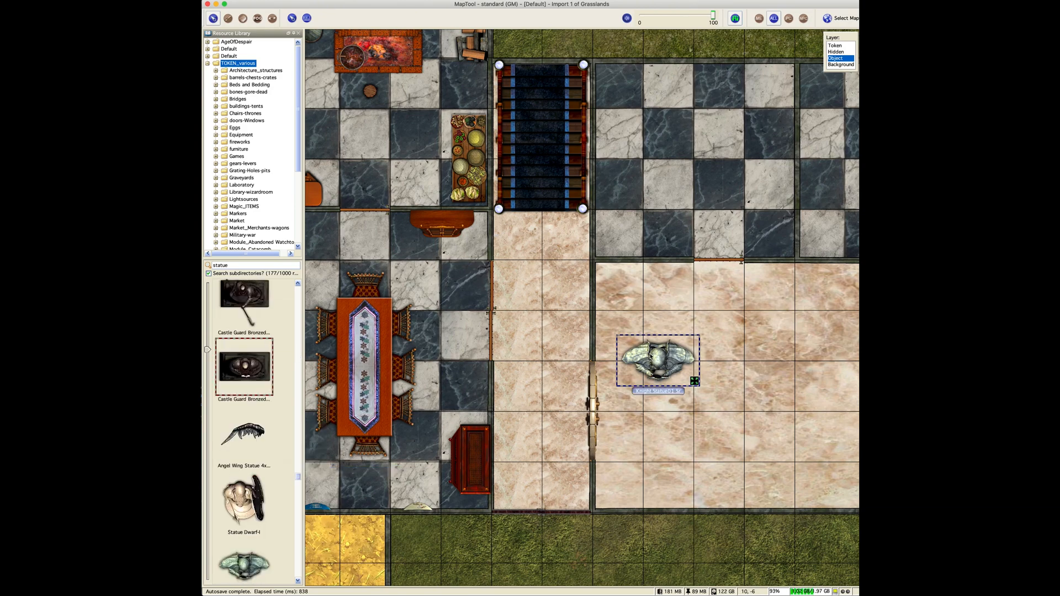
scroll(650, 357, "down", 1)
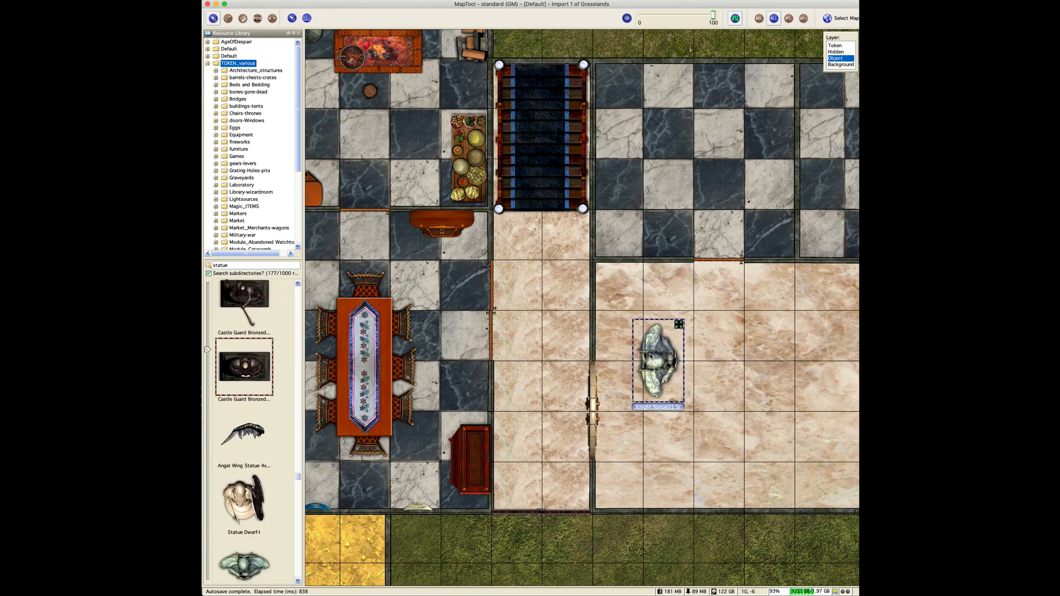
left_click_drag(658, 362, 511, 386)
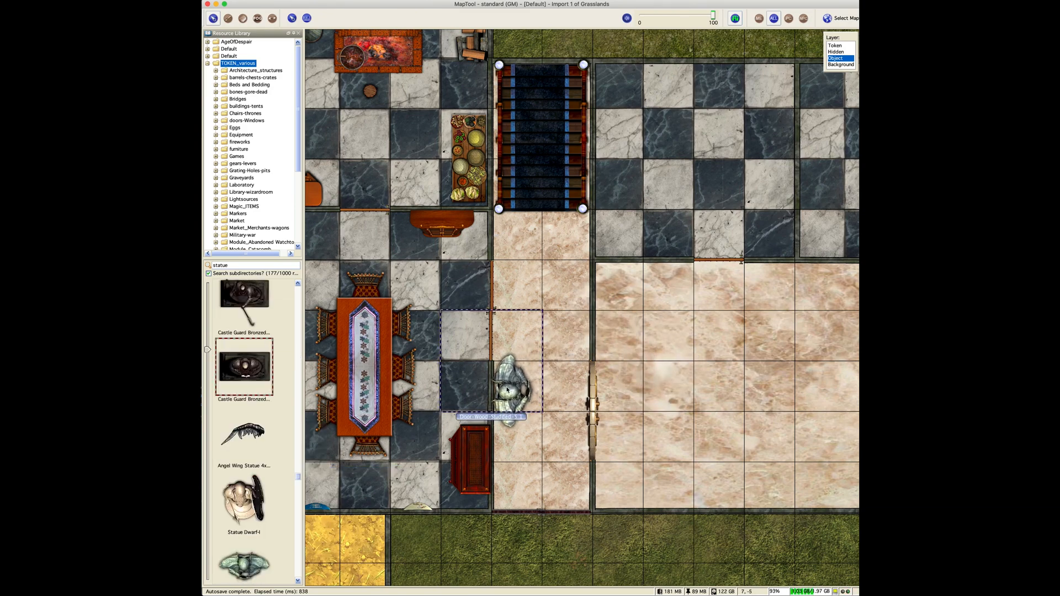
- Reduce the knight statue to Medium size and place it against the corridor's west wall, just south of the double door
left_click(513, 418)
right_click(512, 419)
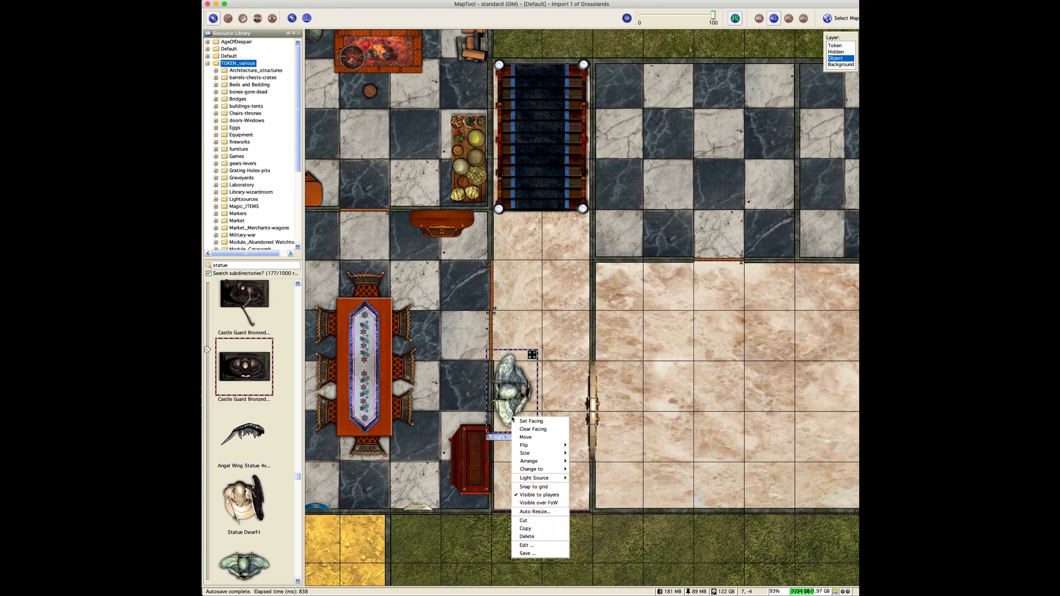
mouse_move(525, 453)
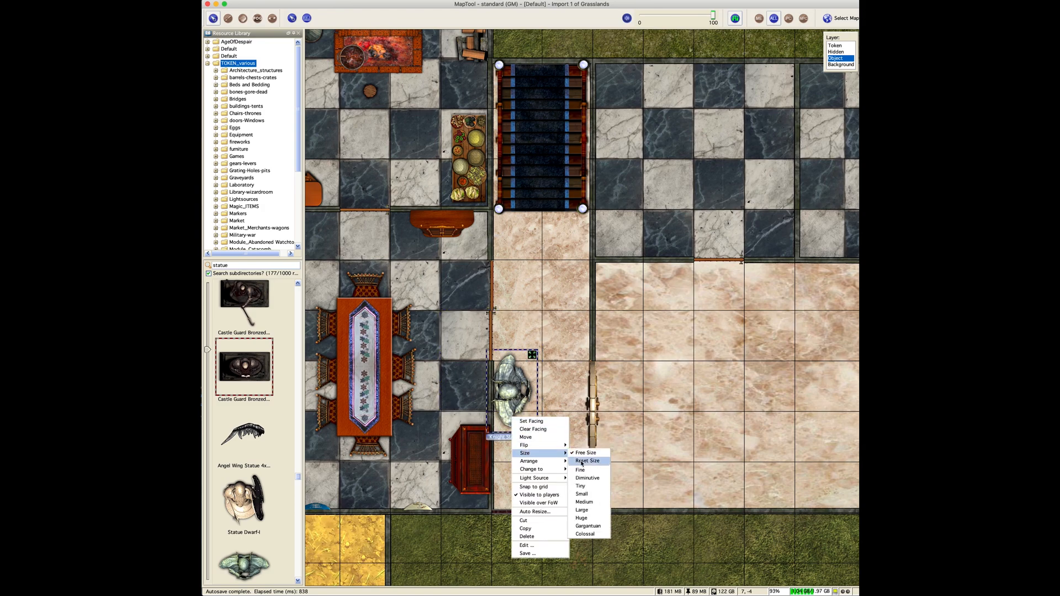
left_click(588, 498)
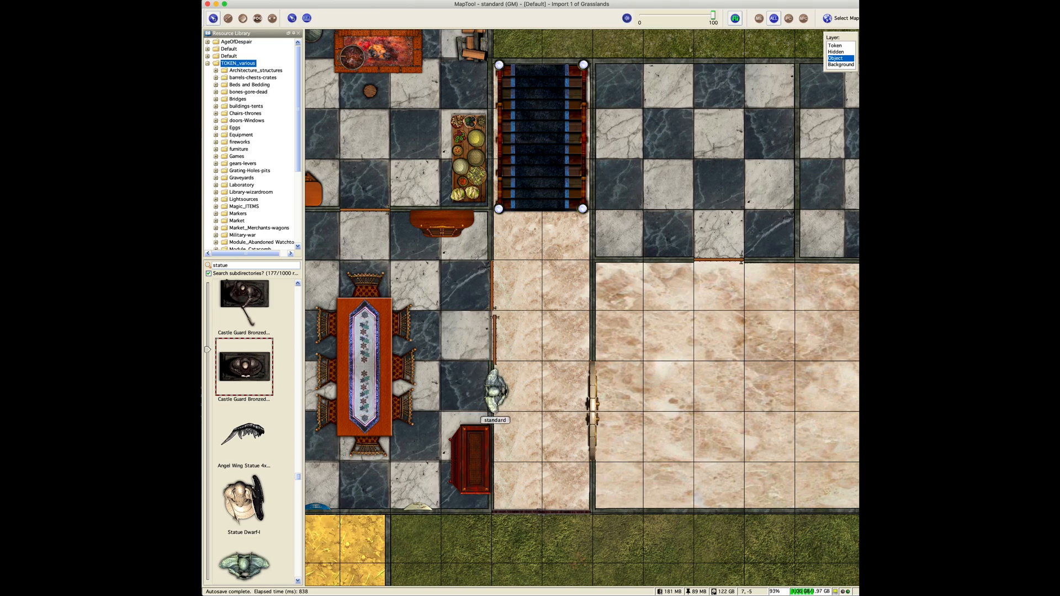
scroll(499, 406, "up", 5)
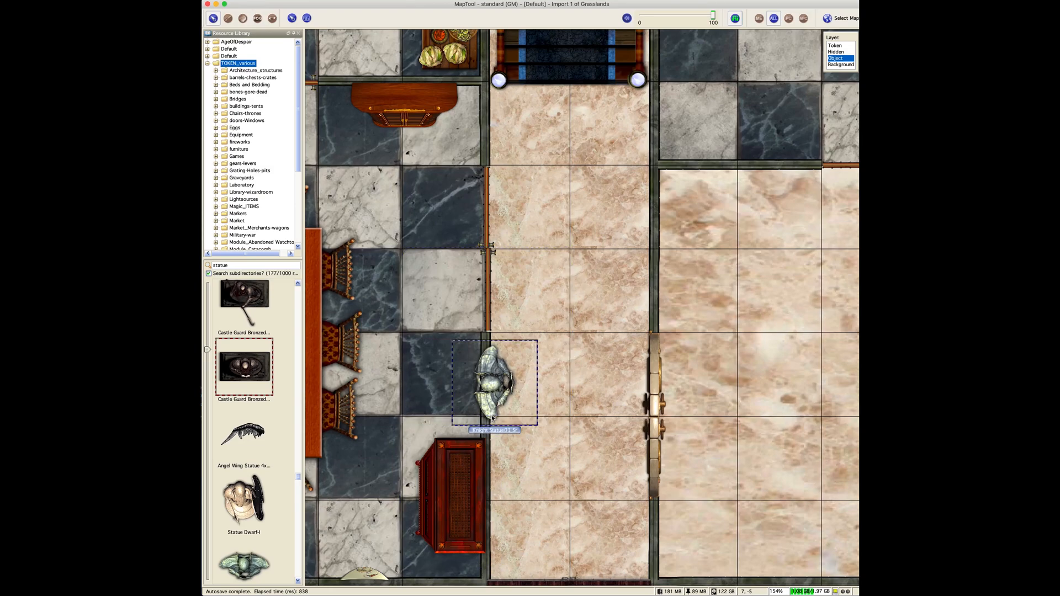
left_click_drag(492, 418, 509, 467)
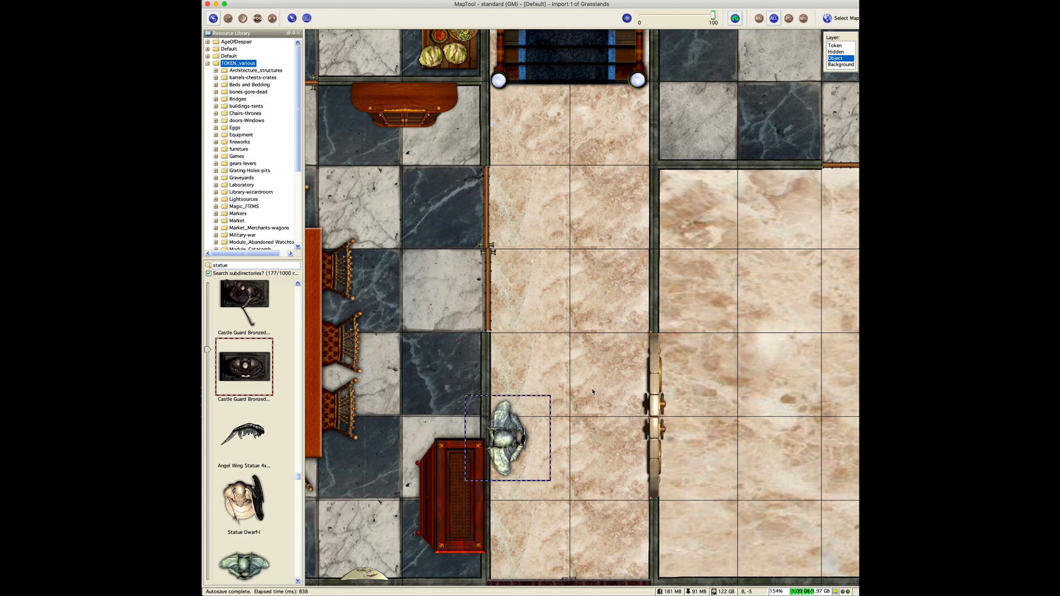
- Paste a copy of the knight statue and place it facing west against the corridor's east wall, north of the large double door
key("super+v")
left_click_drag(639, 377, 627, 222)
scroll(617, 281, "down", 2)
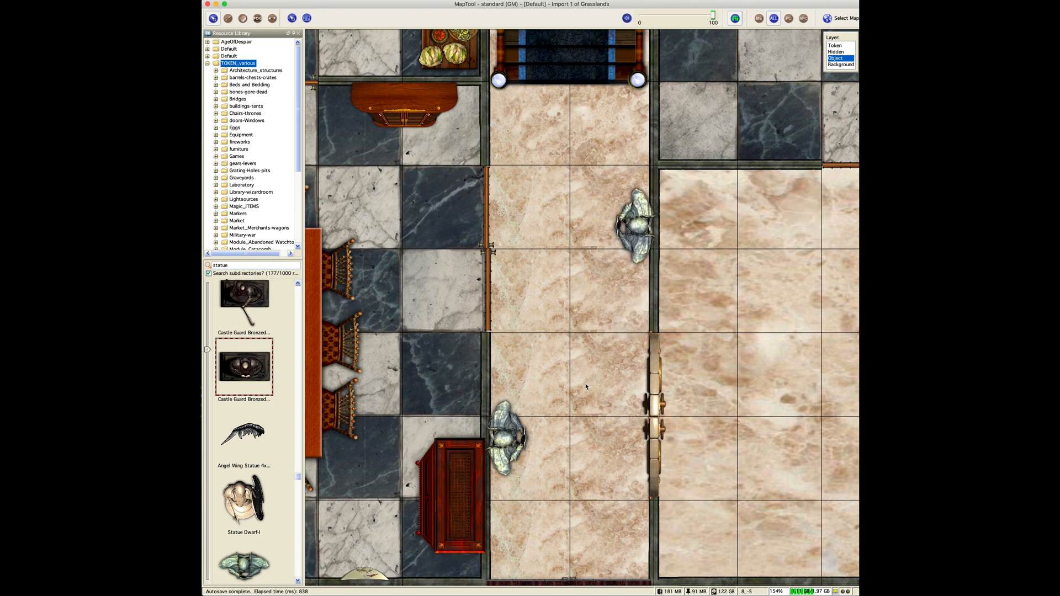
- Nudge the southern leaf of the wooden double door back in line with the corridor's west wall
left_click(493, 311)
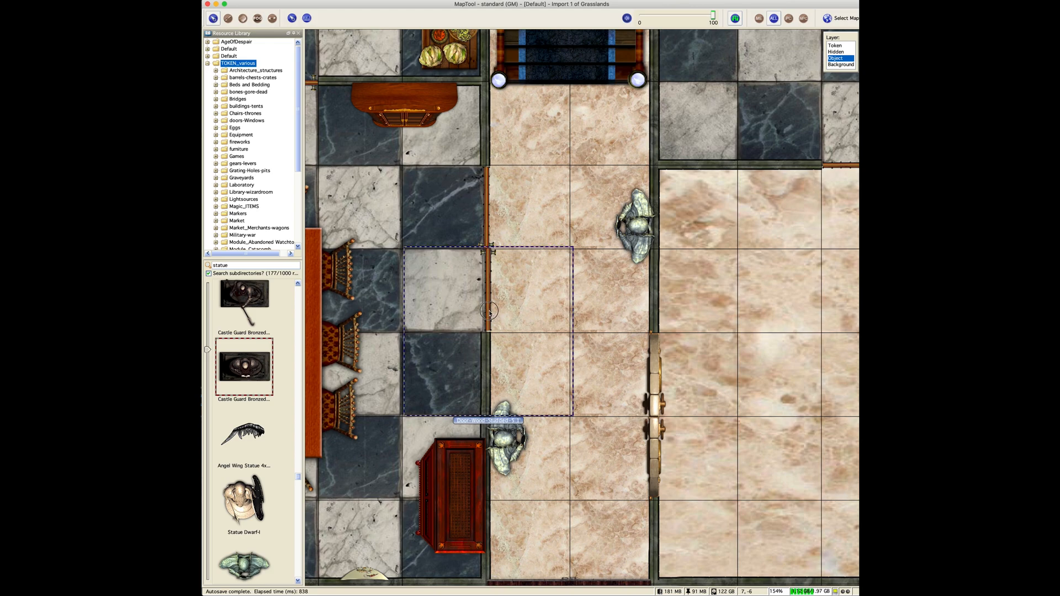
left_click_drag(493, 309, 493, 310)
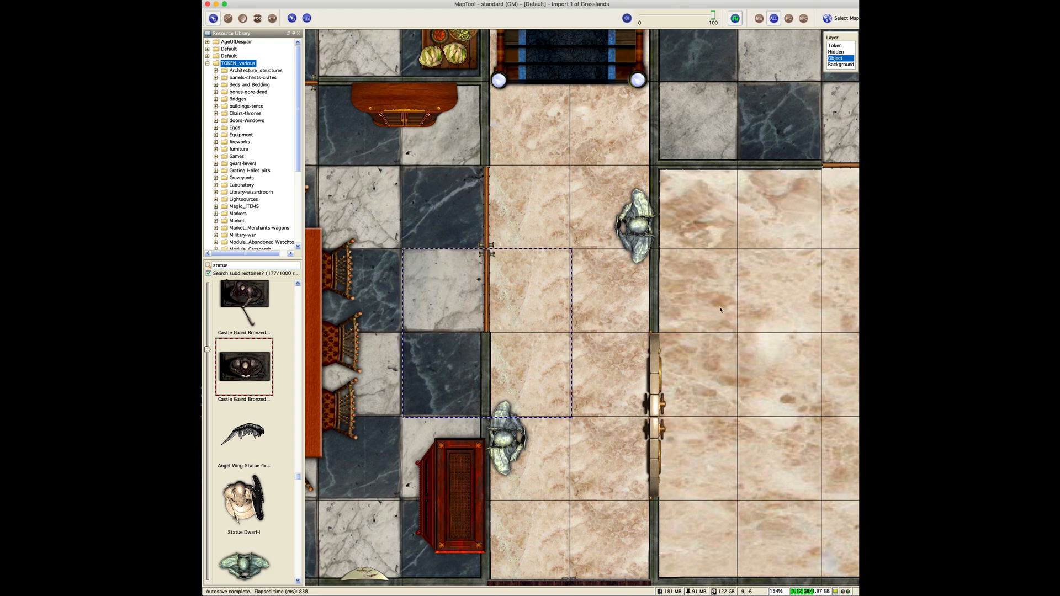
- Change the knight statue on the corridor's east wall to the Background layer
left_click(777, 335)
left_click_drag(776, 350, 751, 340)
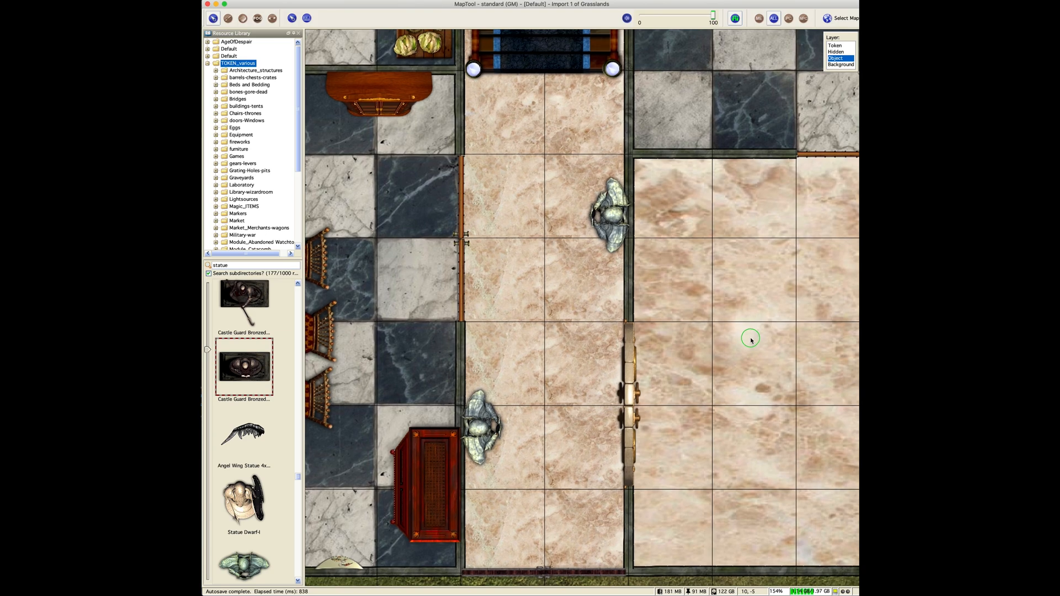
scroll(751, 339, "down", 4)
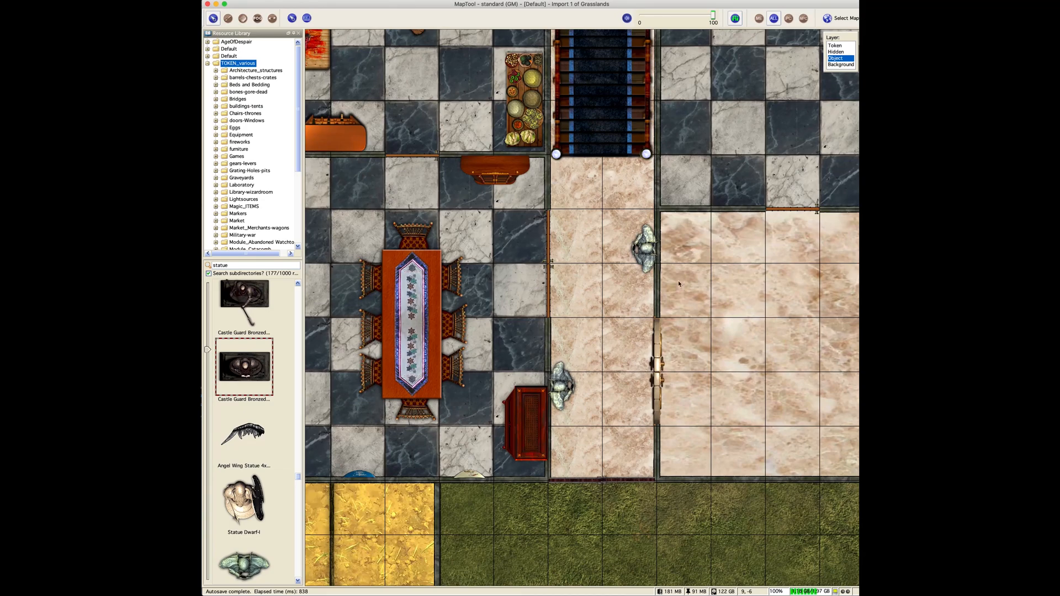
left_click(647, 254)
right_click(647, 254)
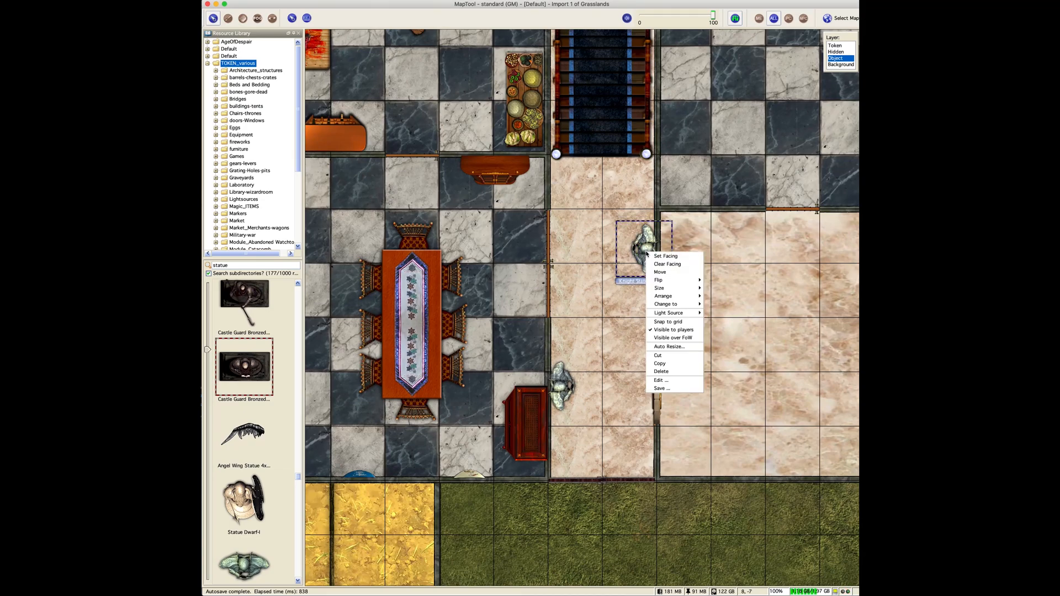
mouse_move(661, 306)
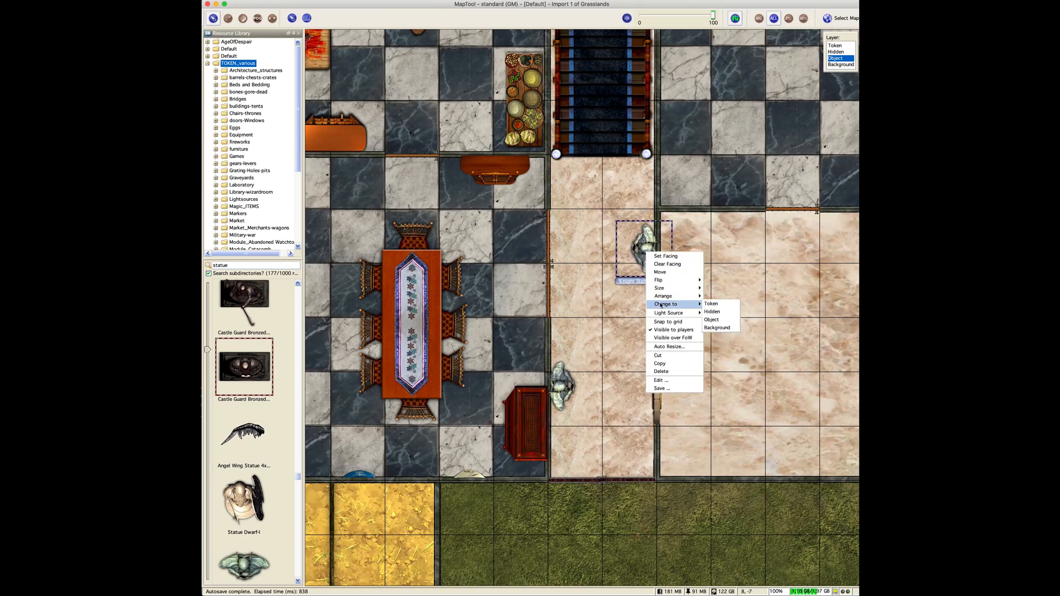
left_click(710, 327)
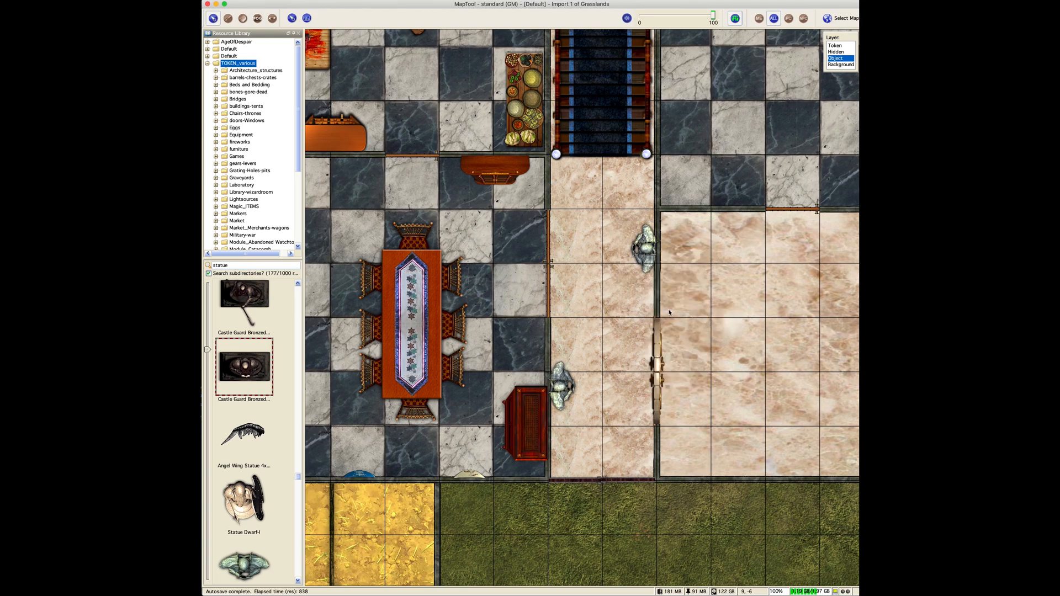
- Change the knight statue on the corridor's west wall to the Background layer
left_click(562, 384)
right_click(563, 391)
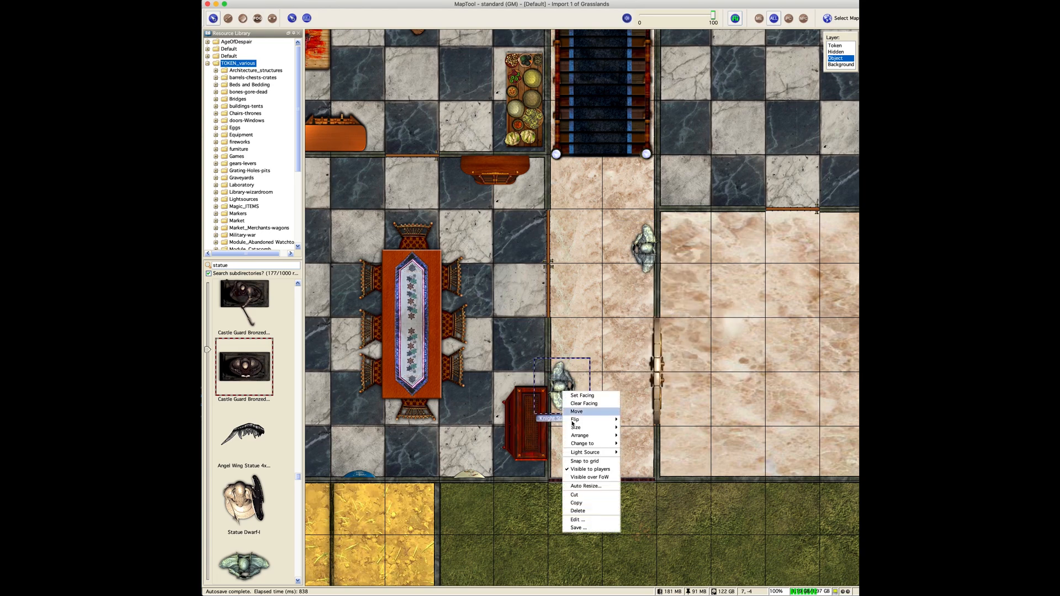
mouse_move(579, 443)
left_click(624, 467)
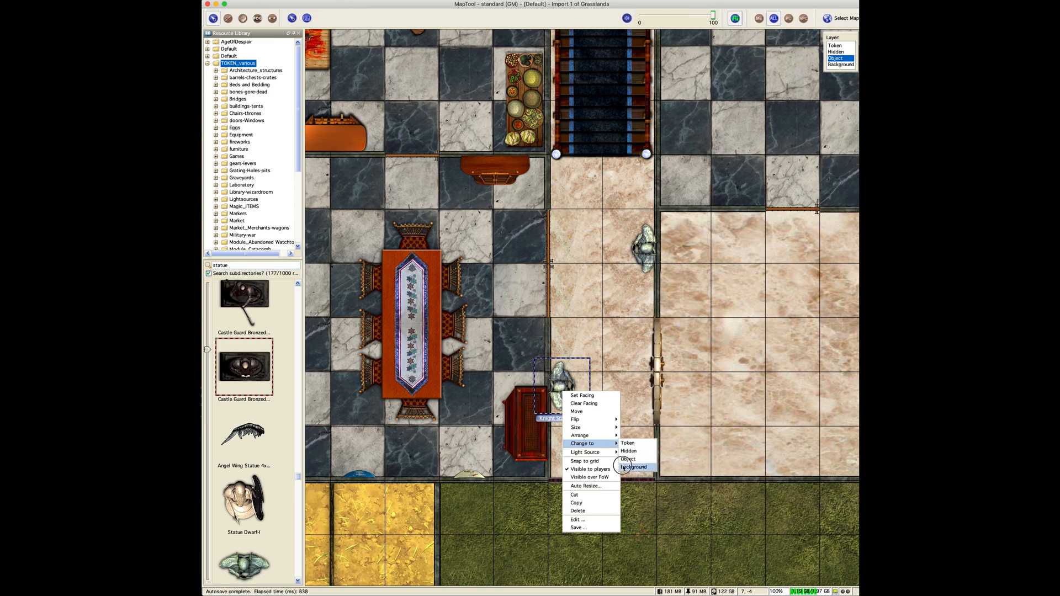
- Select the dining room's two armoires, two west-wall tapestries and two small south-wall pieces together, and change them to the Background layer
left_click(521, 433)
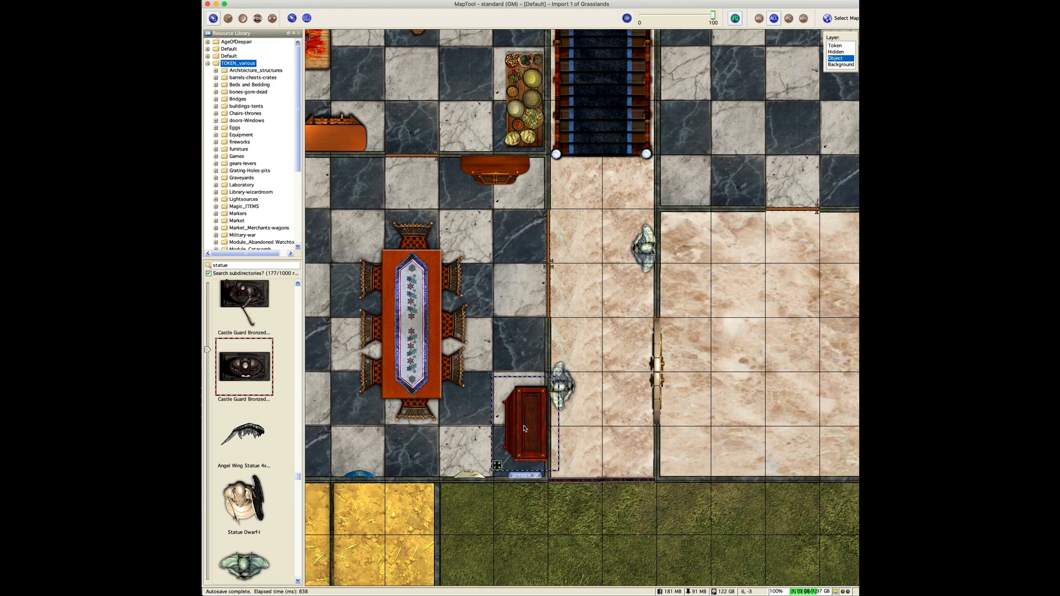
left_click_drag(486, 244, 582, 200)
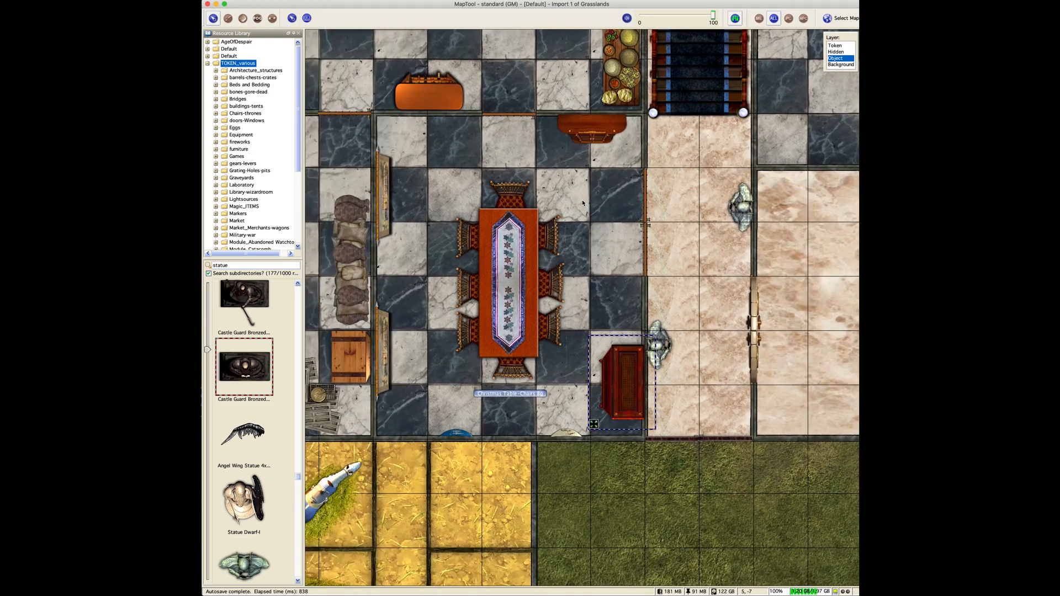
left_click(585, 137, "shift")
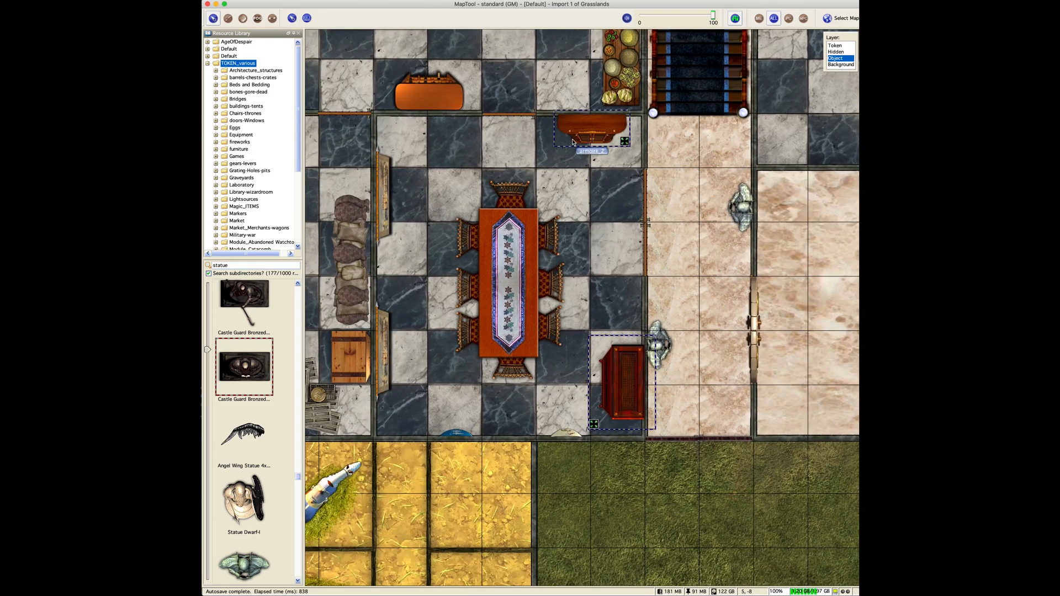
left_click(387, 196, "shift")
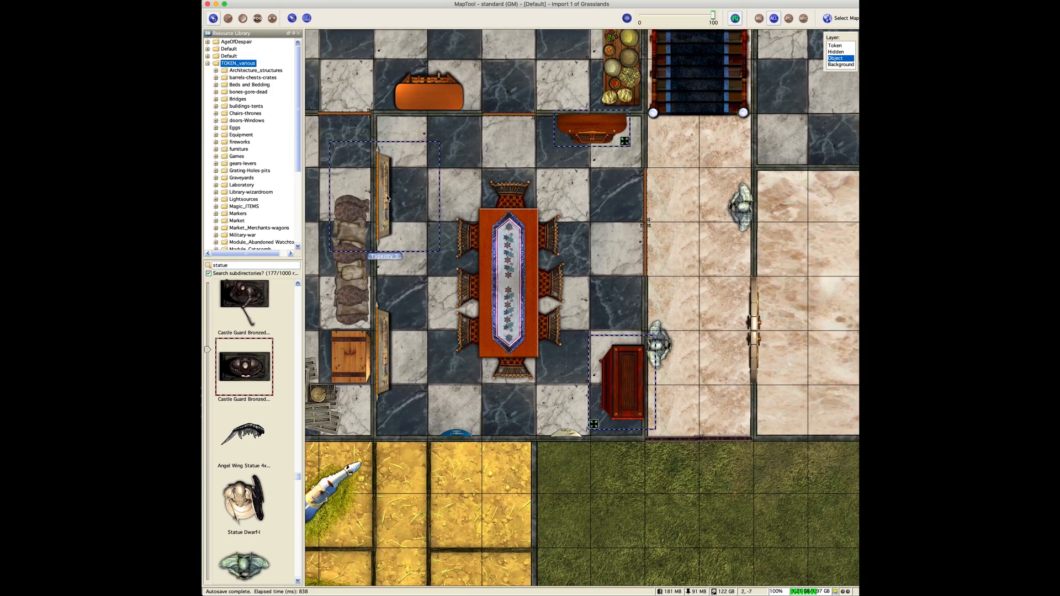
left_click(387, 342, "shift")
left_click(450, 434, "shift")
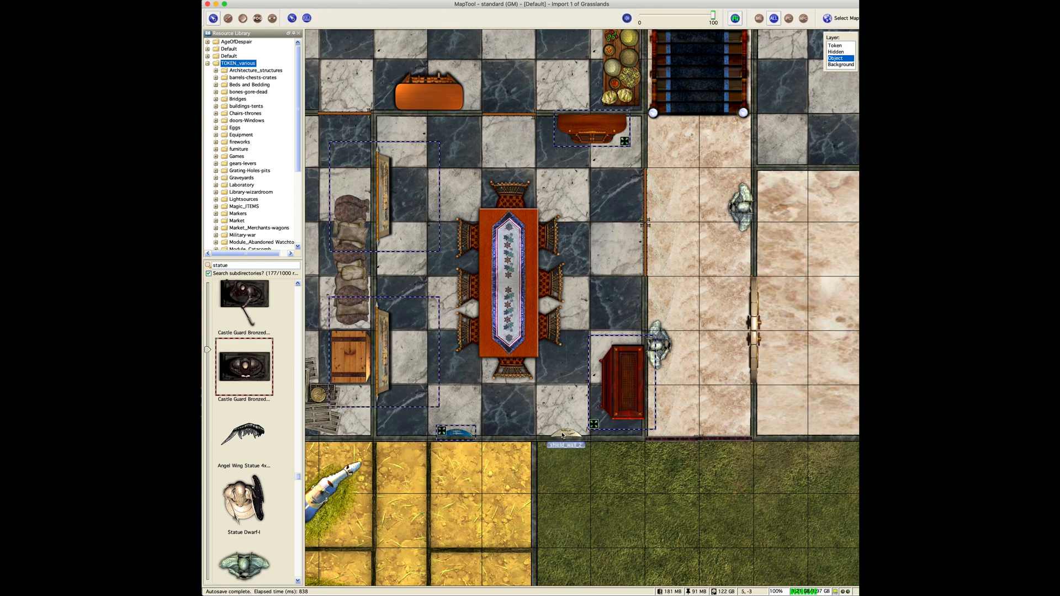
left_click(562, 435, "shift")
right_click(562, 434)
mouse_move(588, 486)
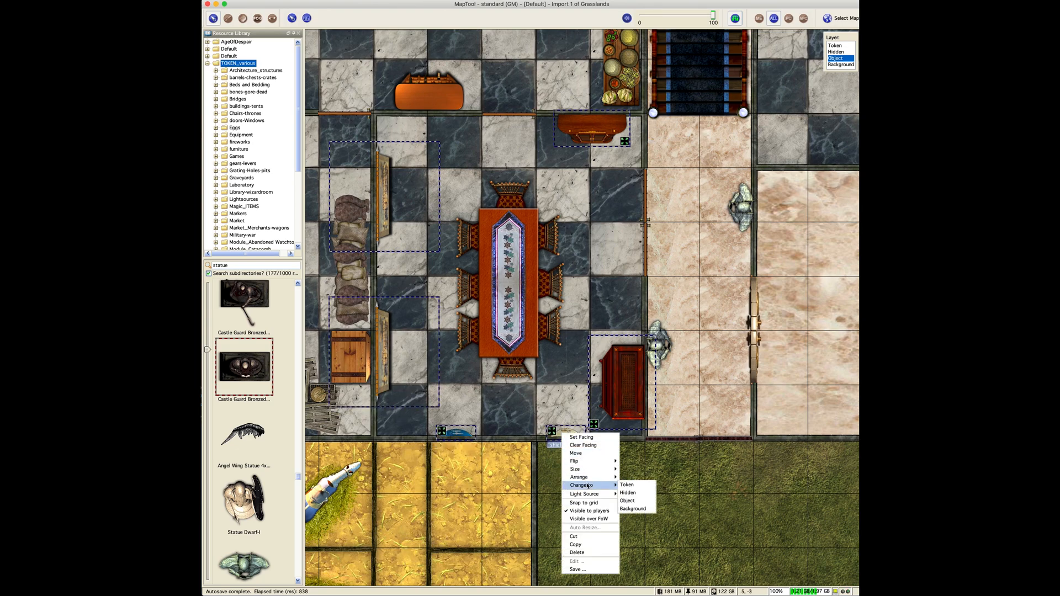
left_click(628, 506)
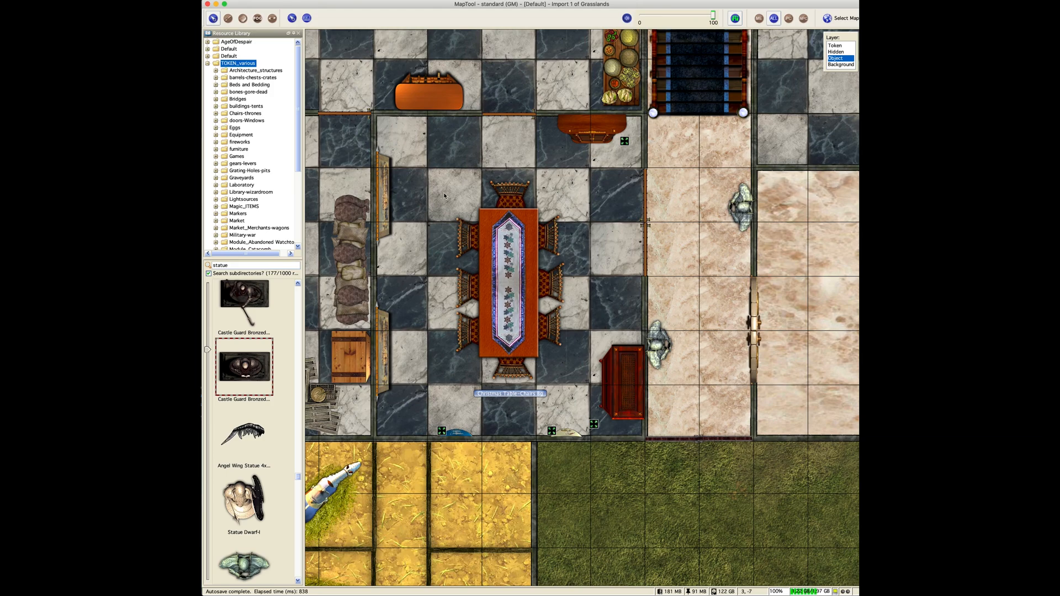
- Change the stack of barrels in the kitchen's northwest corner to the Background layer
left_click_drag(444, 196, 686, 114)
right_click(686, 114)
left_click_drag(551, 137, 488, 330)
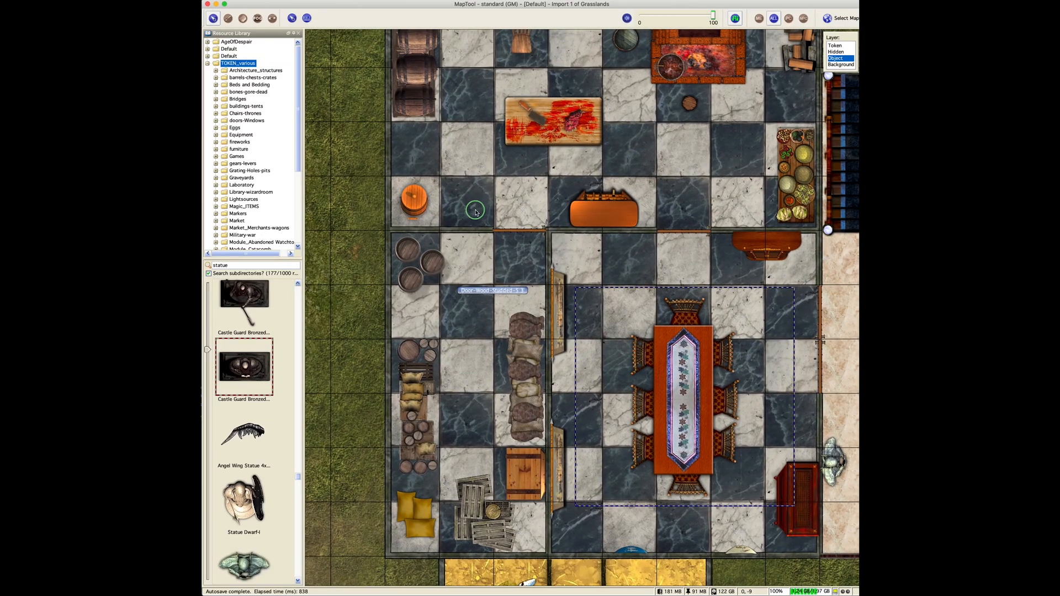
left_click_drag(476, 212, 461, 279)
right_click(418, 158)
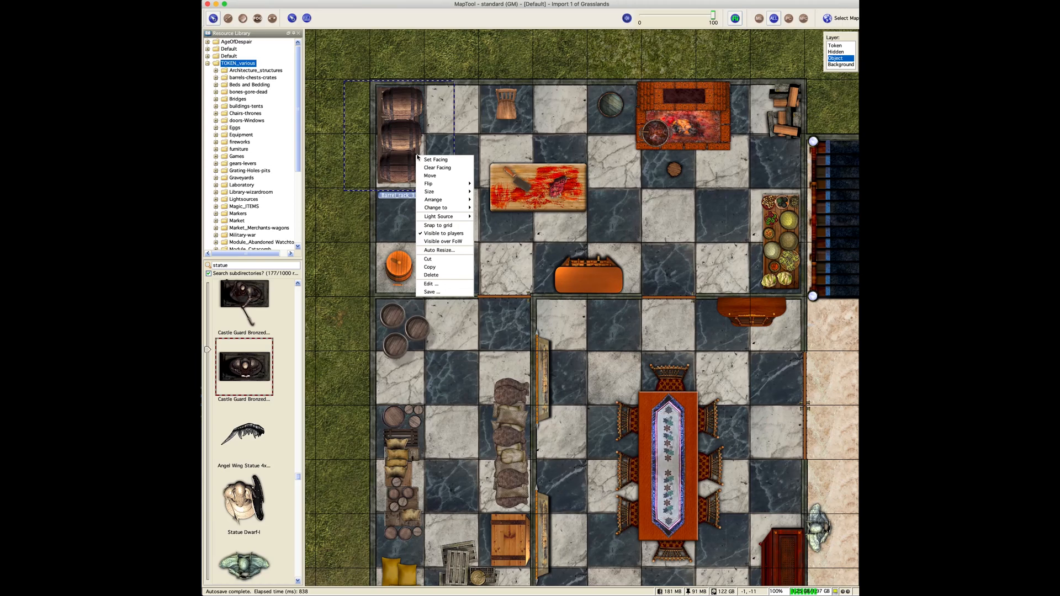
mouse_move(447, 212)
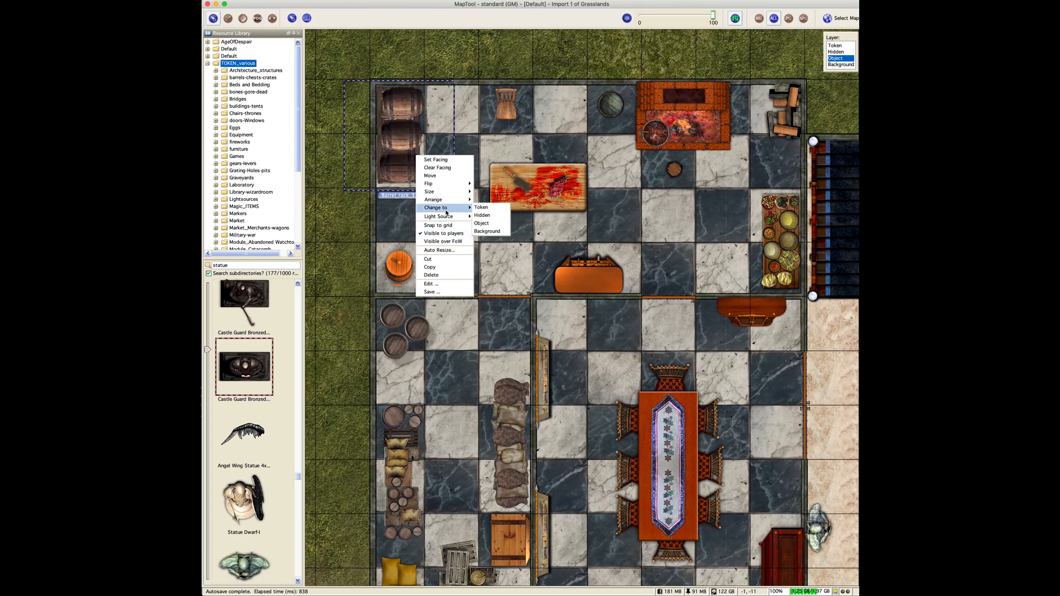
left_click(478, 232)
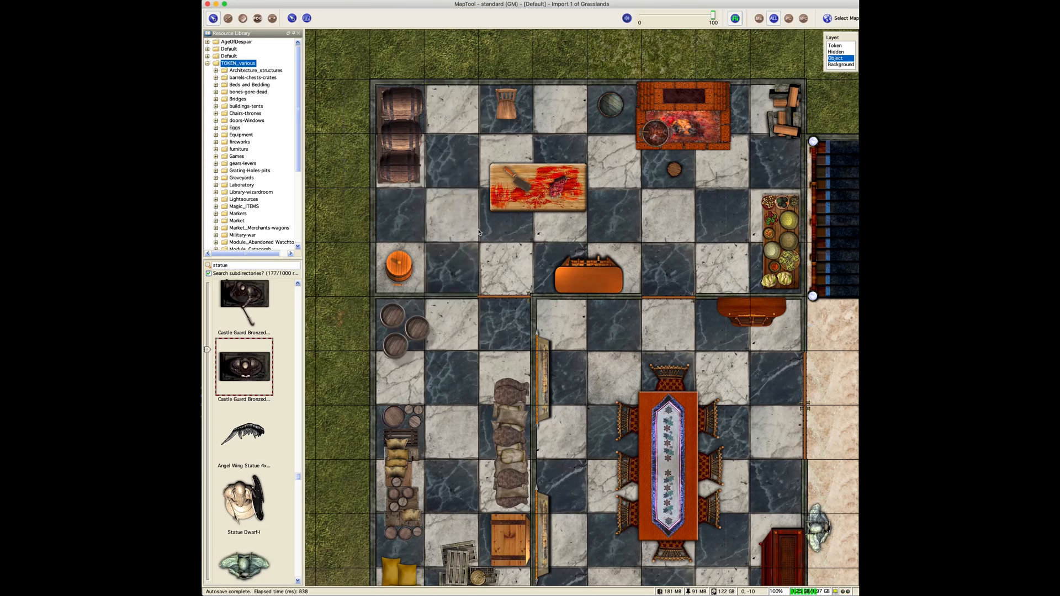
- Change the fireplace on the kitchen's north wall to the Background layer
right_click(686, 114)
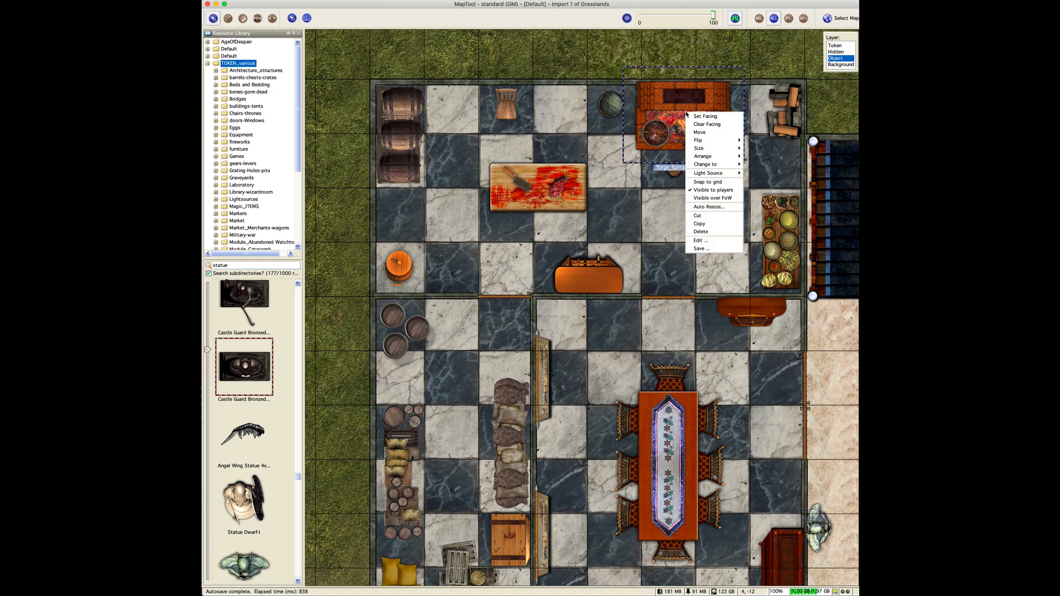
mouse_move(711, 166)
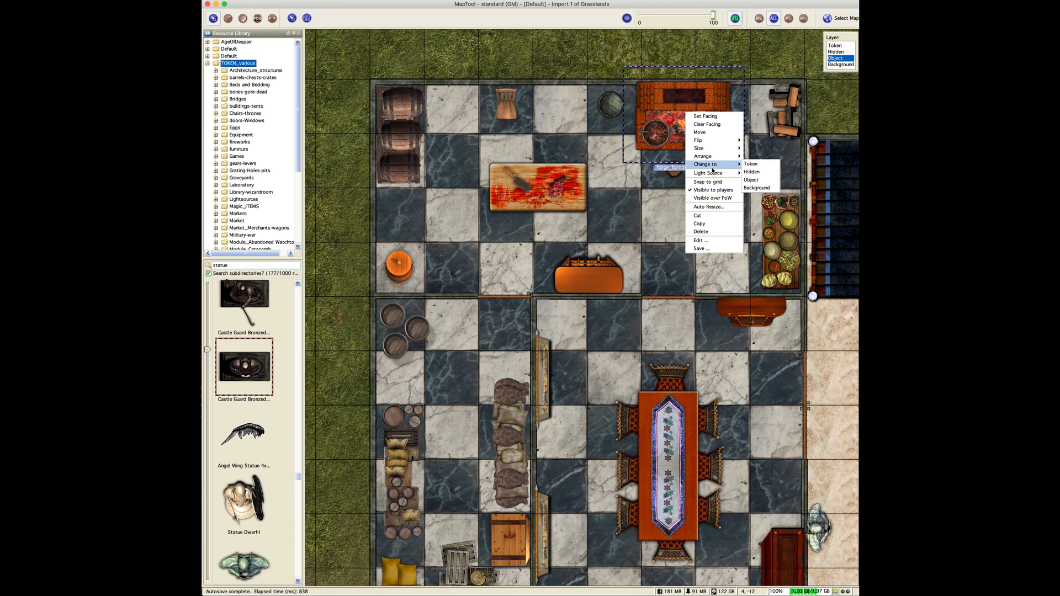
left_click(757, 188)
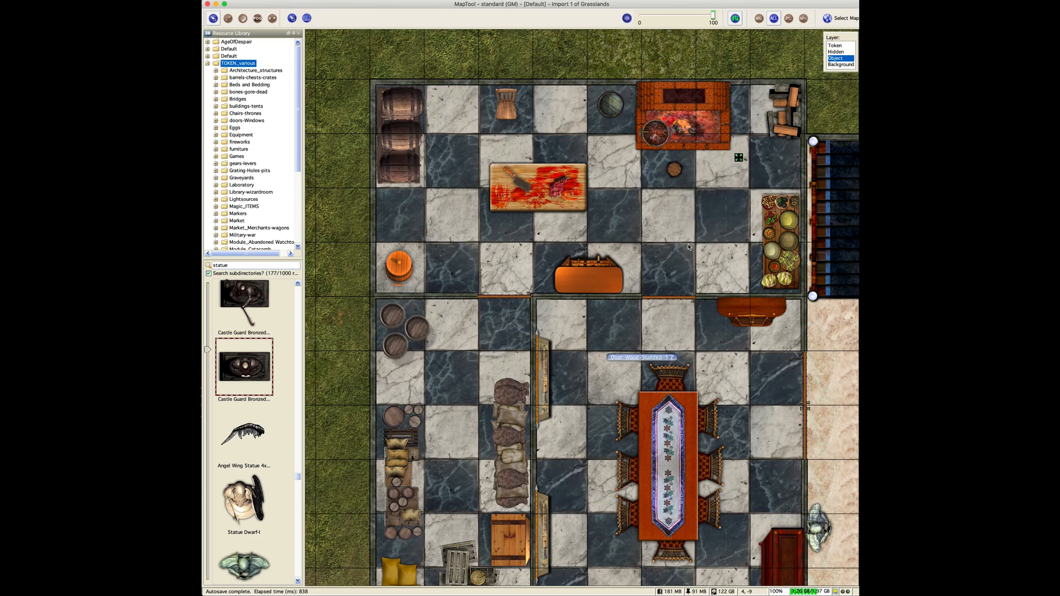
- Search the library for "desk" and place the desk_study image in the marble room just east of the blue-carpeted staircase
left_click_drag(688, 247, 479, 152)
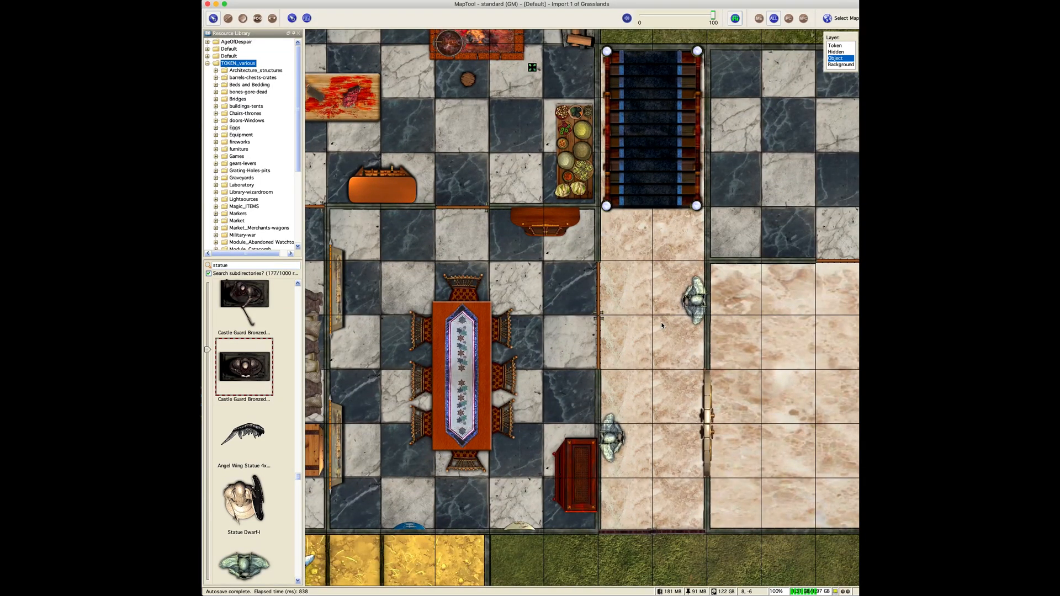
left_click_drag(661, 323, 454, 230)
left_click_drag(681, 287, 449, 363)
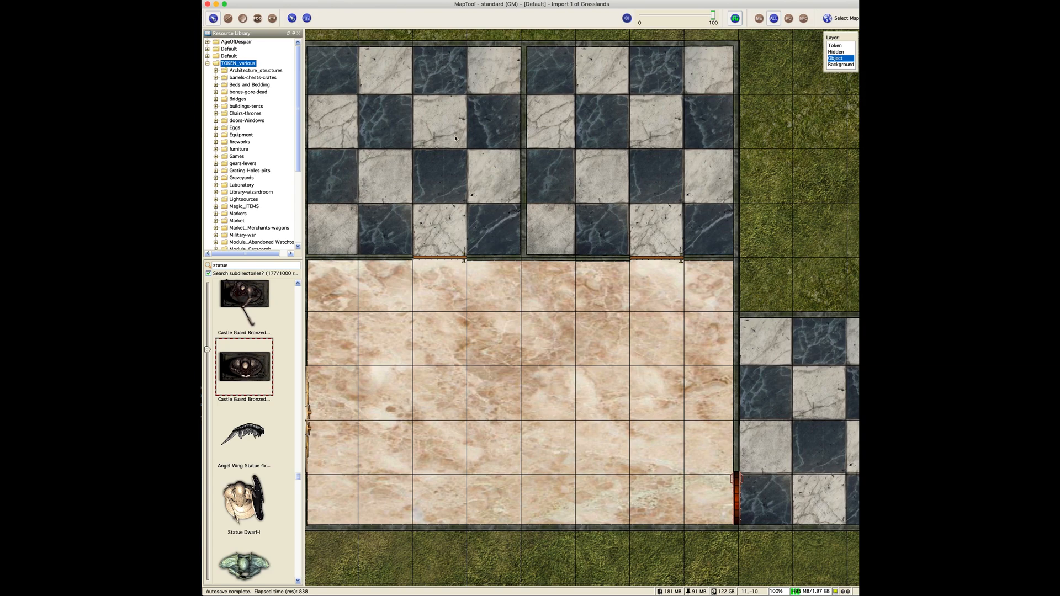
left_click_drag(457, 136, 489, 147)
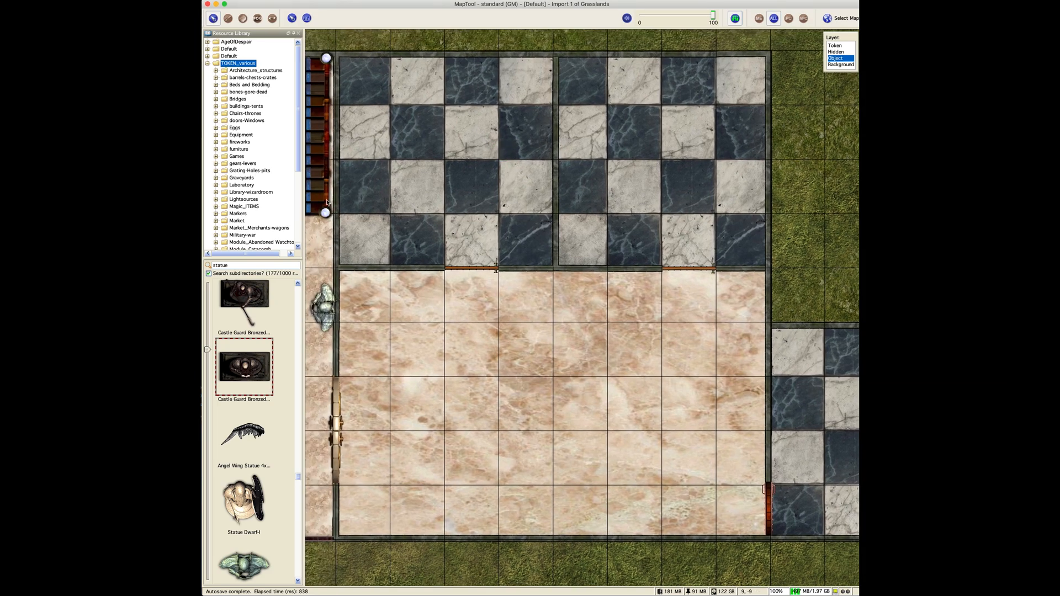
double_click(235, 264)
type("desk")
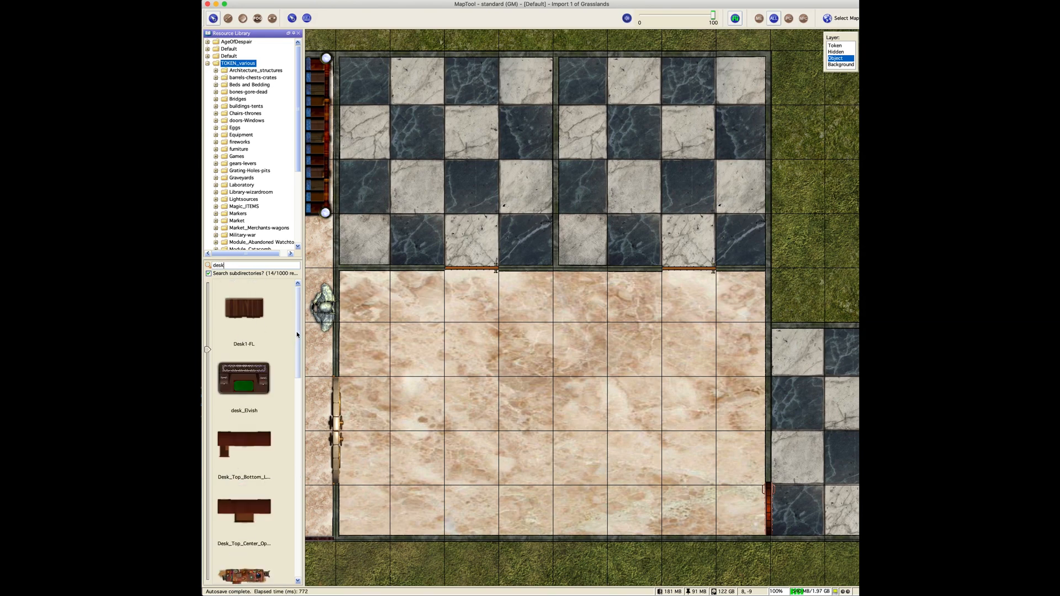
left_click_drag(297, 335, 308, 496)
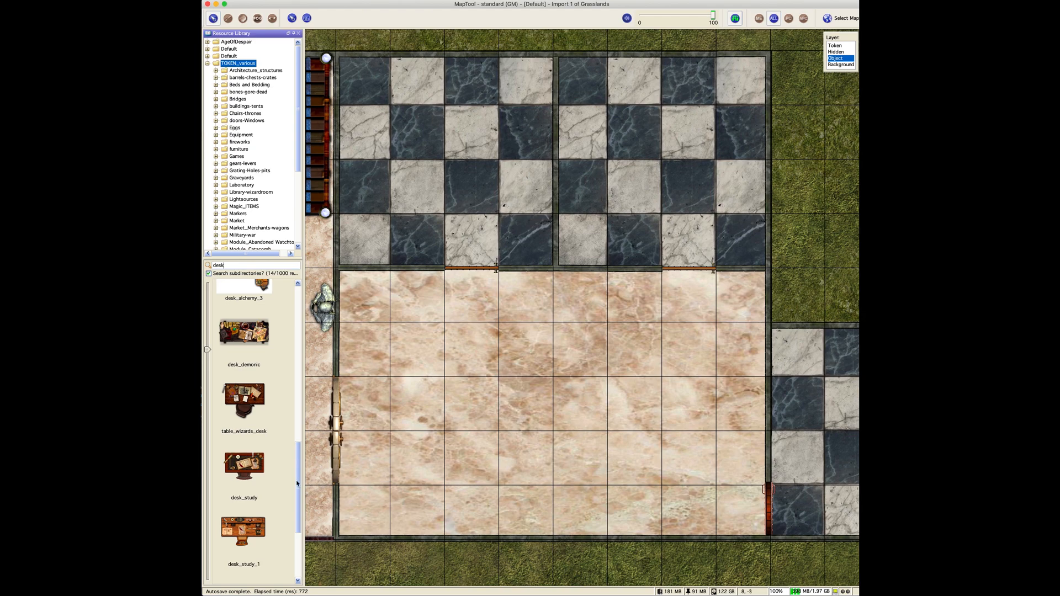
left_click_drag(242, 467, 389, 226)
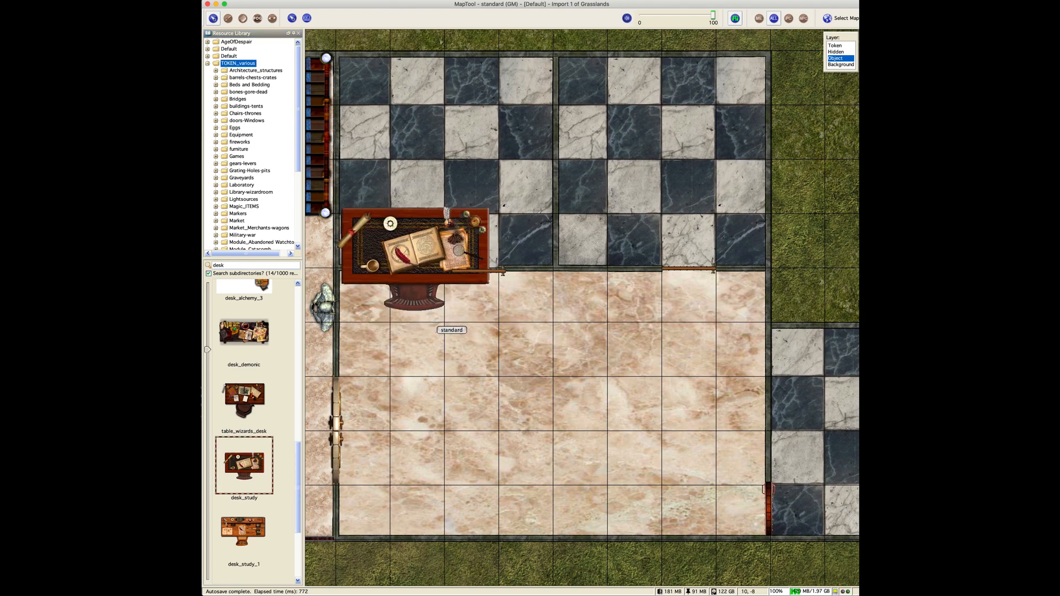
left_click(351, 233)
left_click_drag(351, 233, 372, 166)
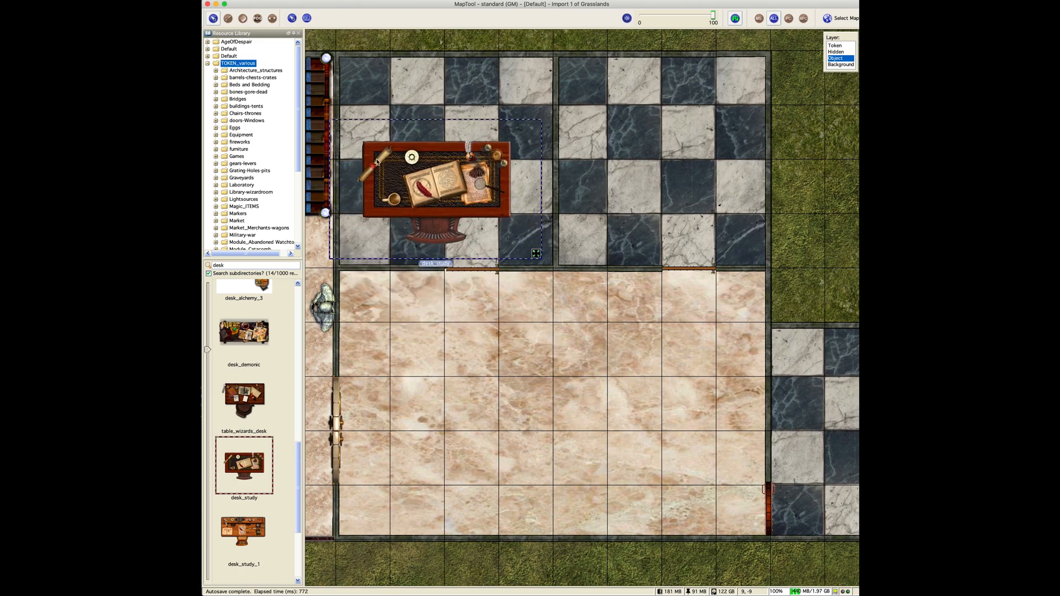
- Set the desk to Large size, turn it so its chair is on the north side, and place it by the south wall, west of the door
right_click(426, 164)
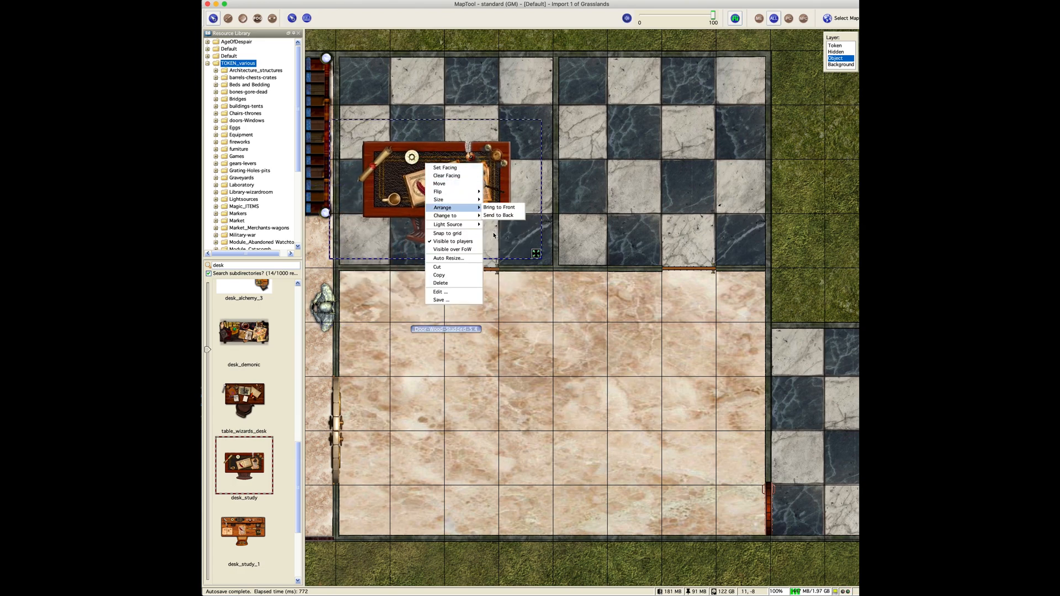
mouse_move(464, 205)
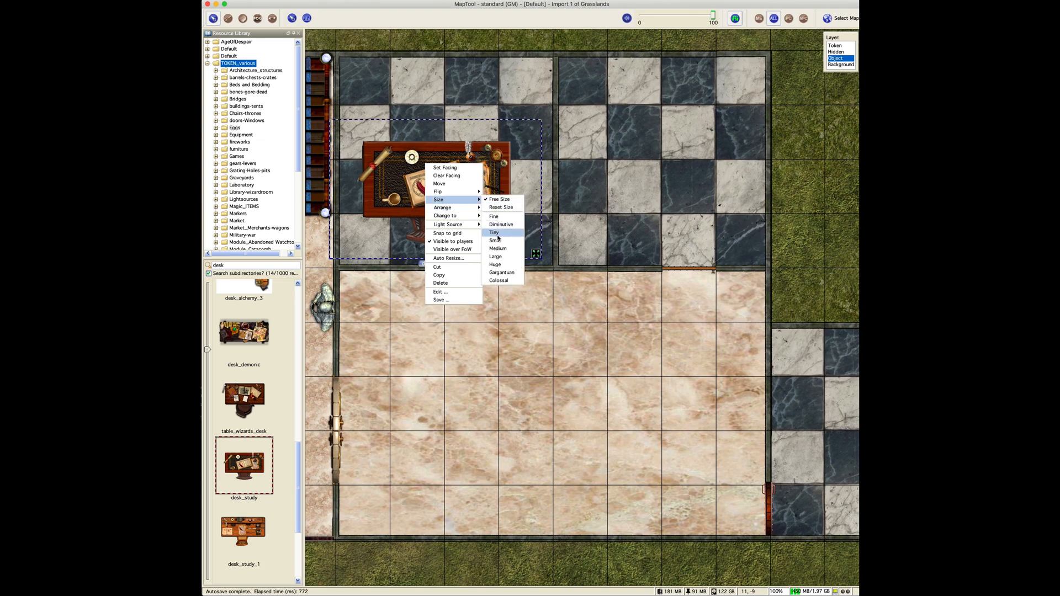
left_click(501, 257)
scroll(397, 169, "down", 4)
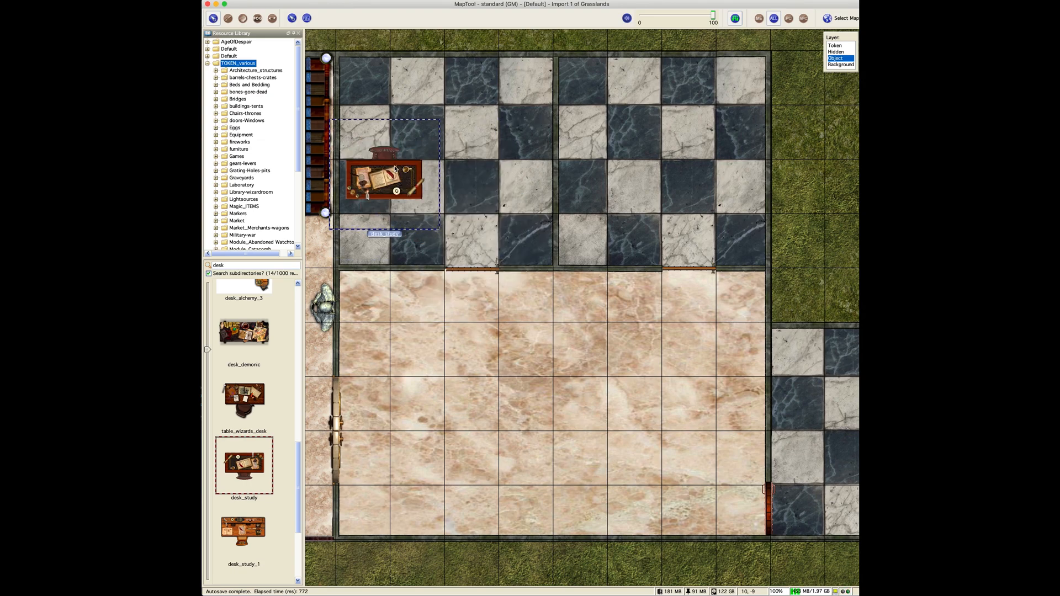
left_click_drag(396, 171, 379, 242)
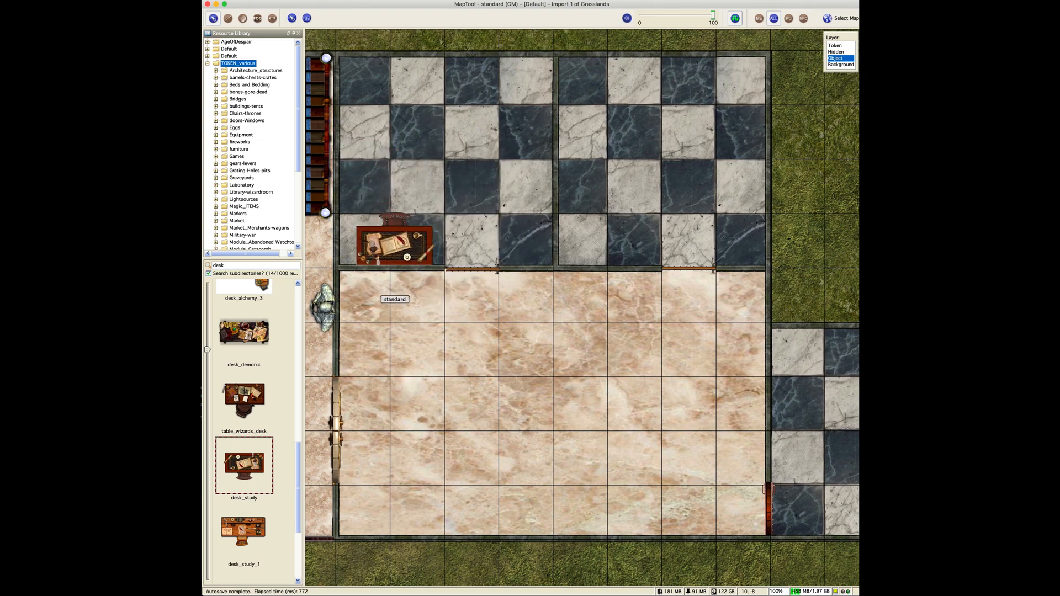
- Change the study desk to the Background layer
right_click(380, 241)
mouse_move(398, 293)
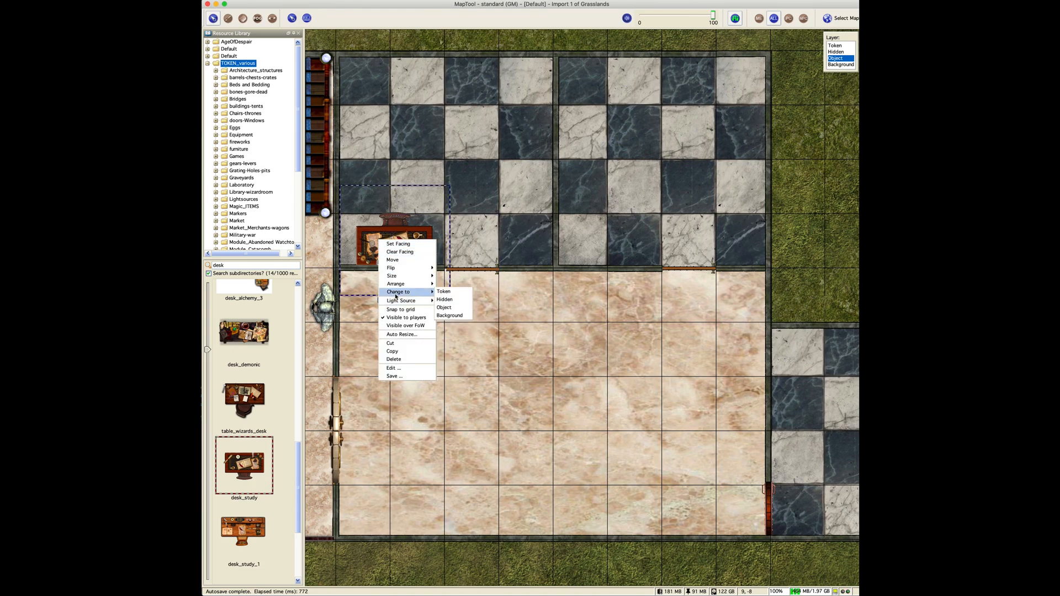
left_click(438, 316)
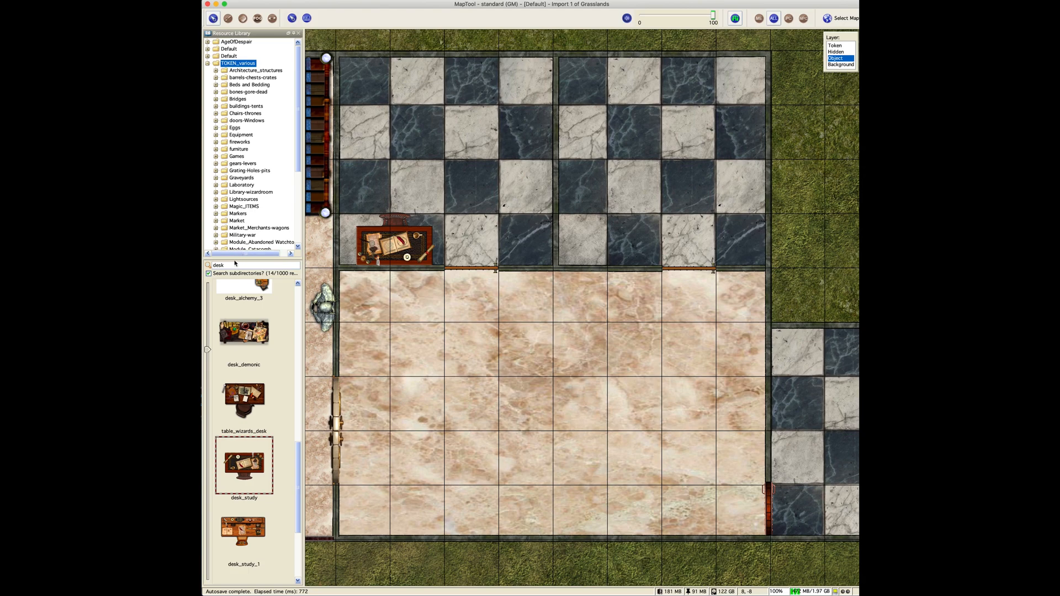
- Clear the library search and place the armoire_gt image from the furniture folder in the marble room with the study desk
left_click(239, 149)
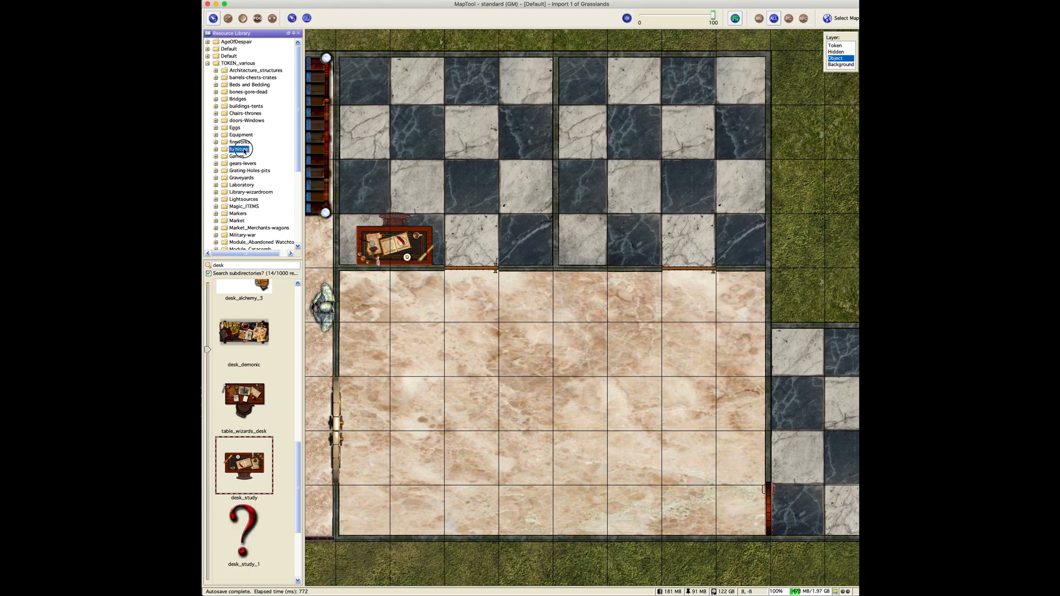
double_click(219, 265)
key("BackSpace")
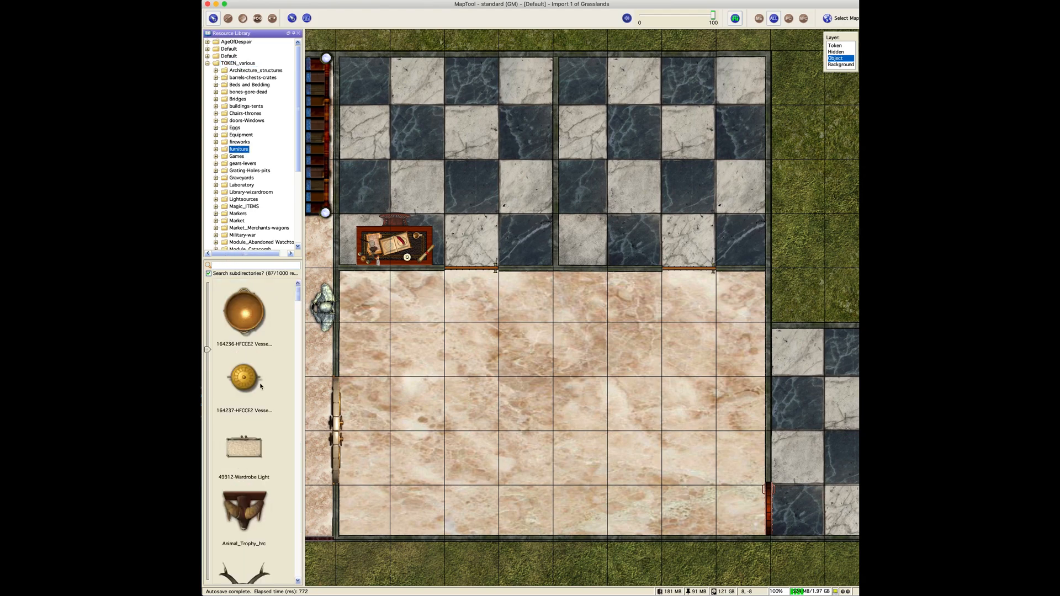
scroll(254, 417, "down", 1)
scroll(254, 417, "down", 5)
scroll(263, 411, "down", 1)
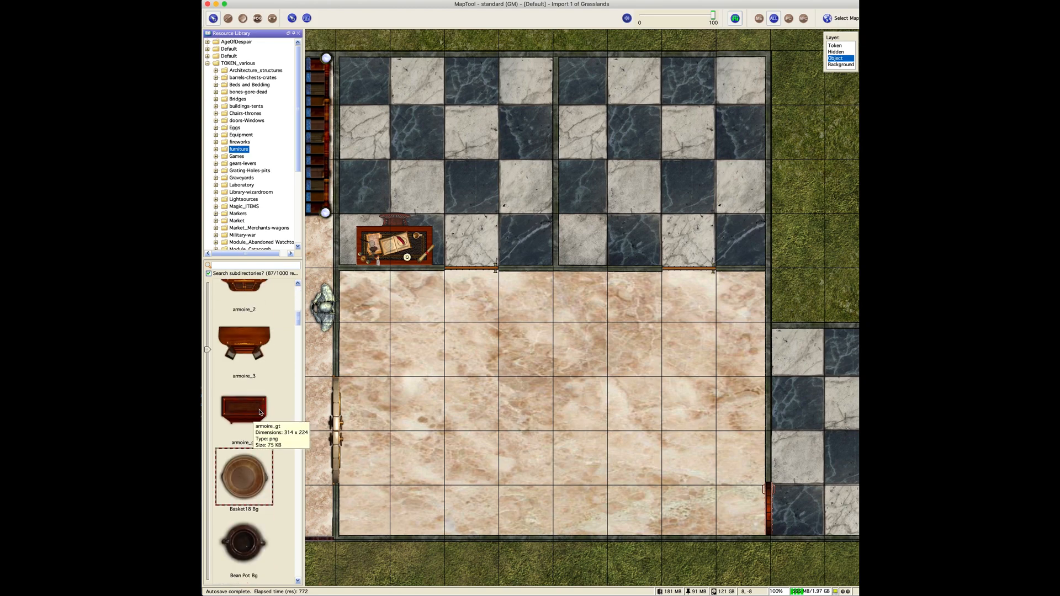
left_click_drag(258, 412, 422, 145)
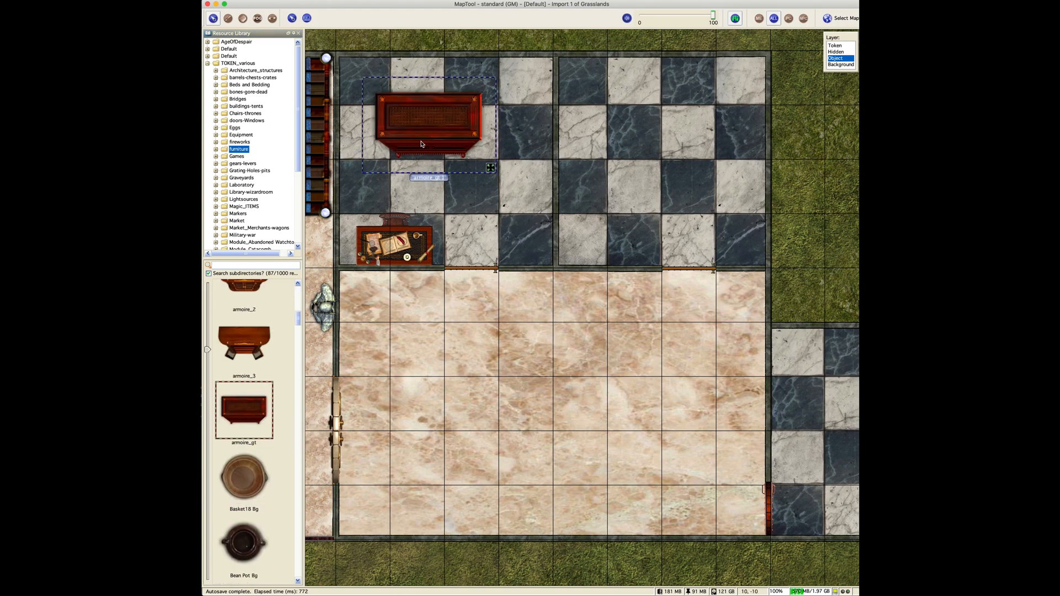
- Set the armoire to Medium size, turn its front to face east, and place it against the west wall north of the desk
right_click(432, 110)
mouse_move(444, 144)
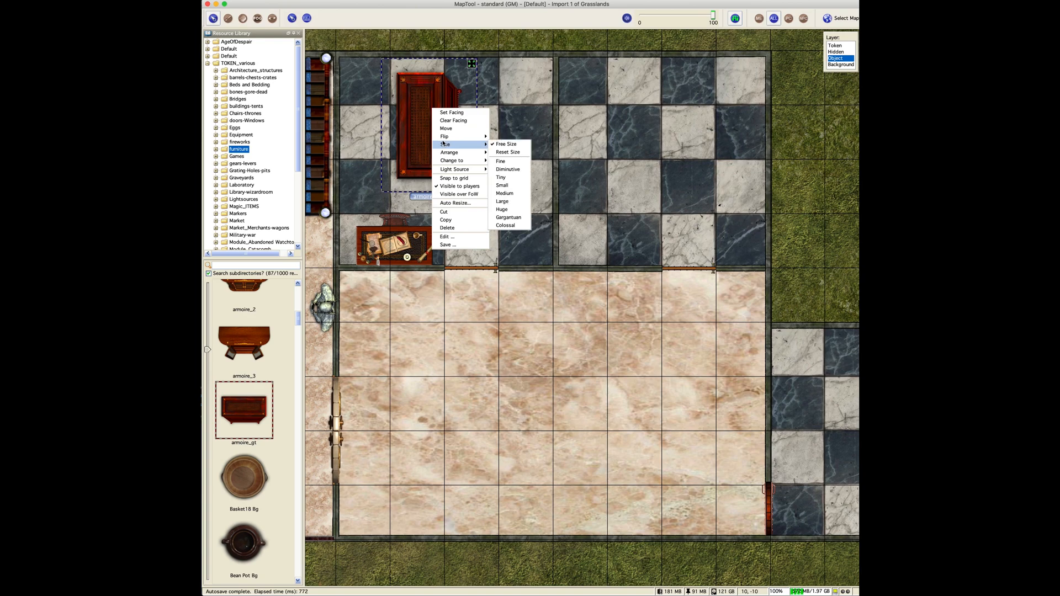
left_click(511, 192)
left_click_drag(385, 99, 355, 154)
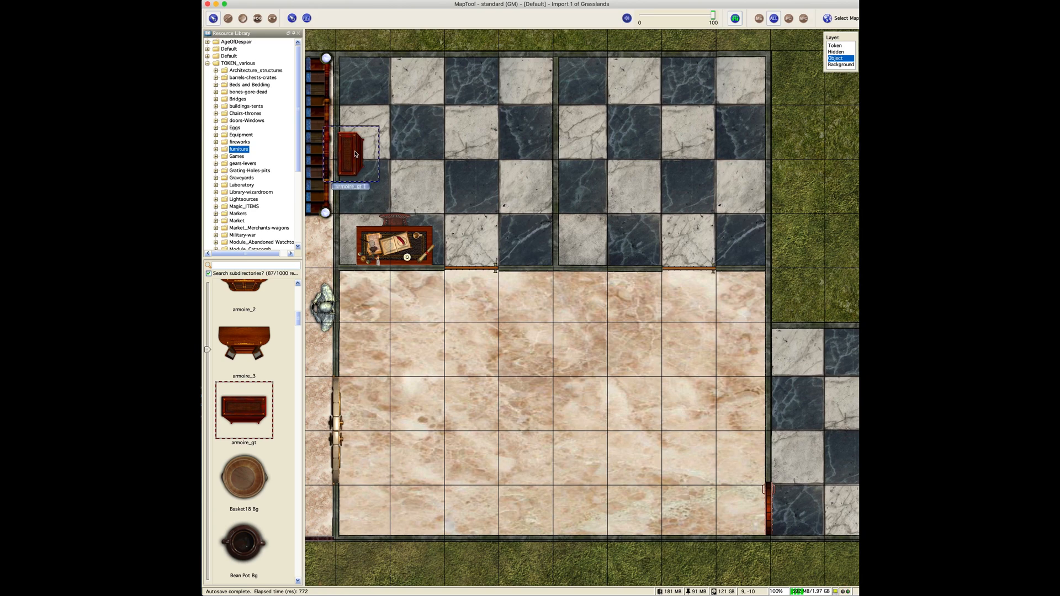
- Change the armoire on the west wall to the Background layer
right_click(355, 155)
mouse_move(378, 197)
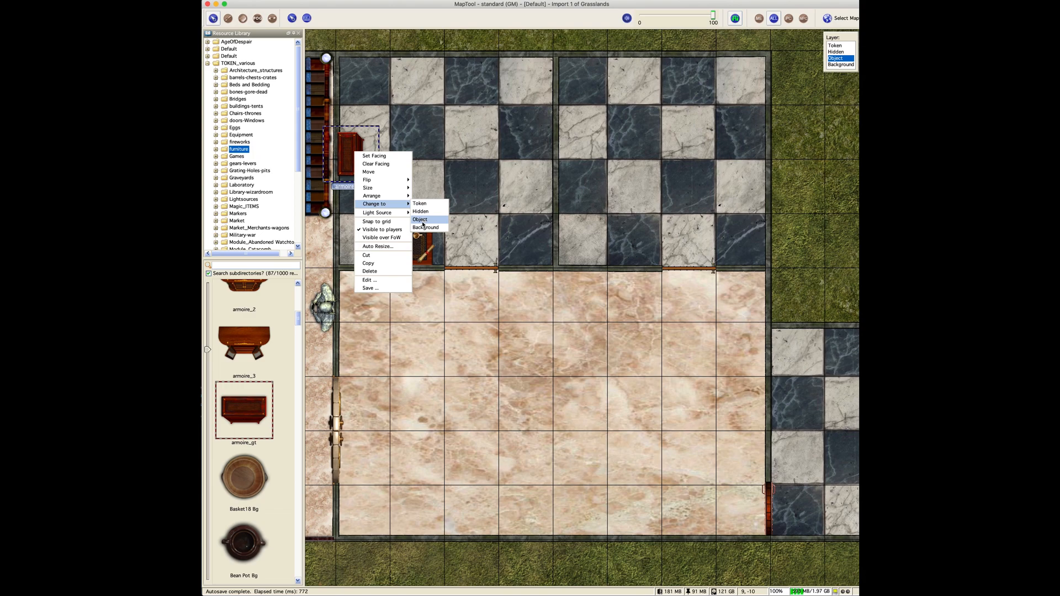
left_click(423, 229)
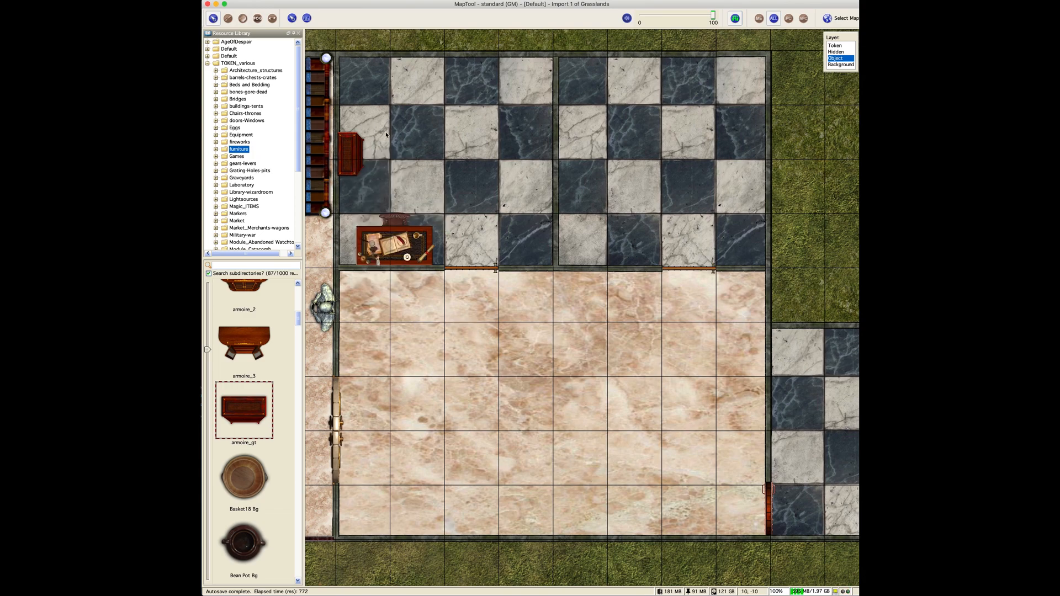
- Place the Case_books_04 bookcase from the Library-wizardroom folder at Large size along the north wall, starting at the northwest corner
left_click(239, 192)
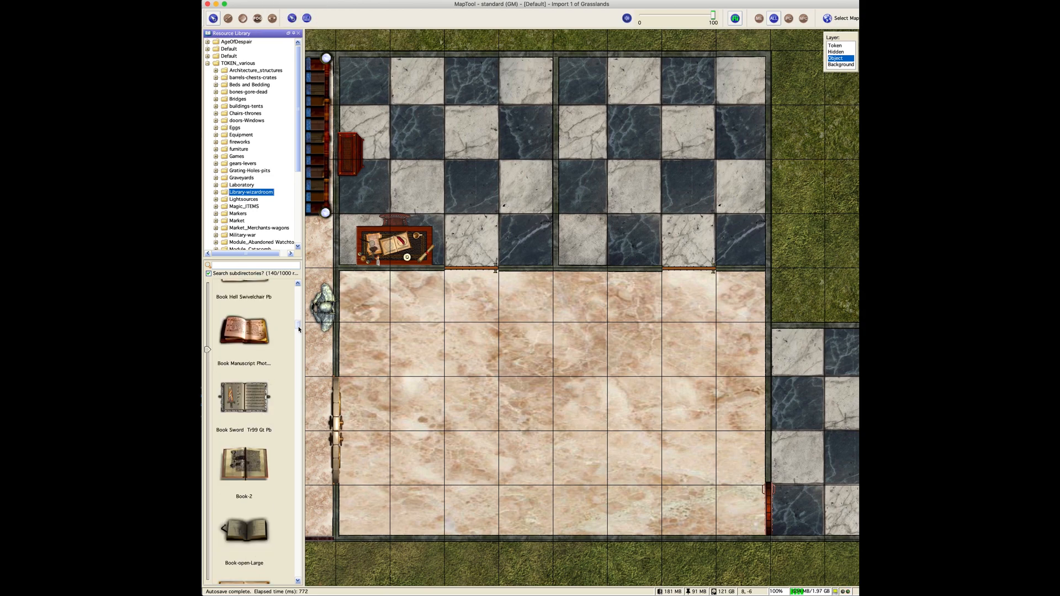
left_click_drag(299, 329, 298, 426)
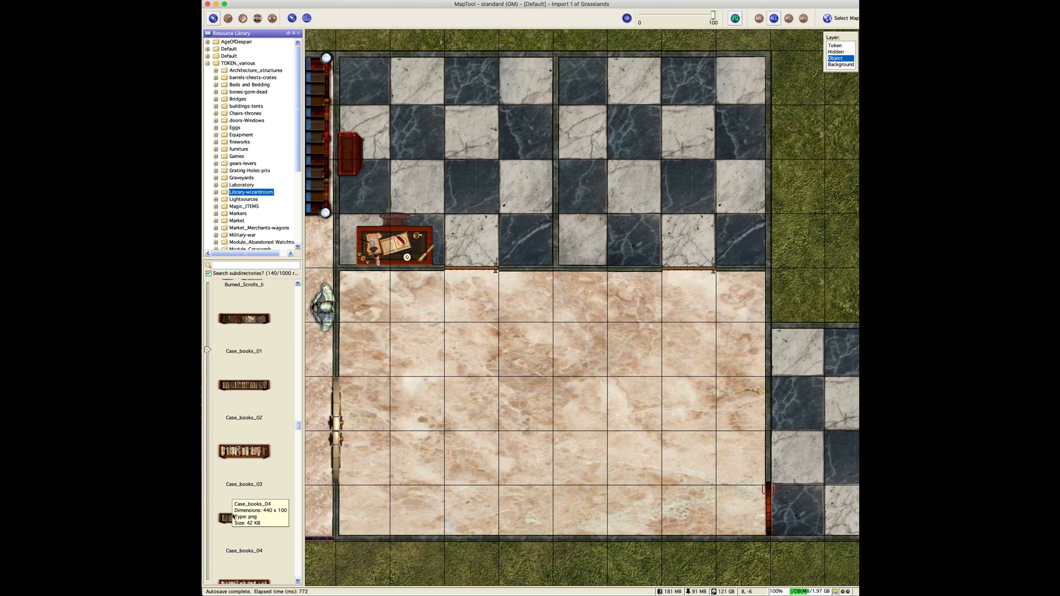
left_click_drag(234, 519, 406, 90)
right_click(413, 83)
mouse_move(445, 119)
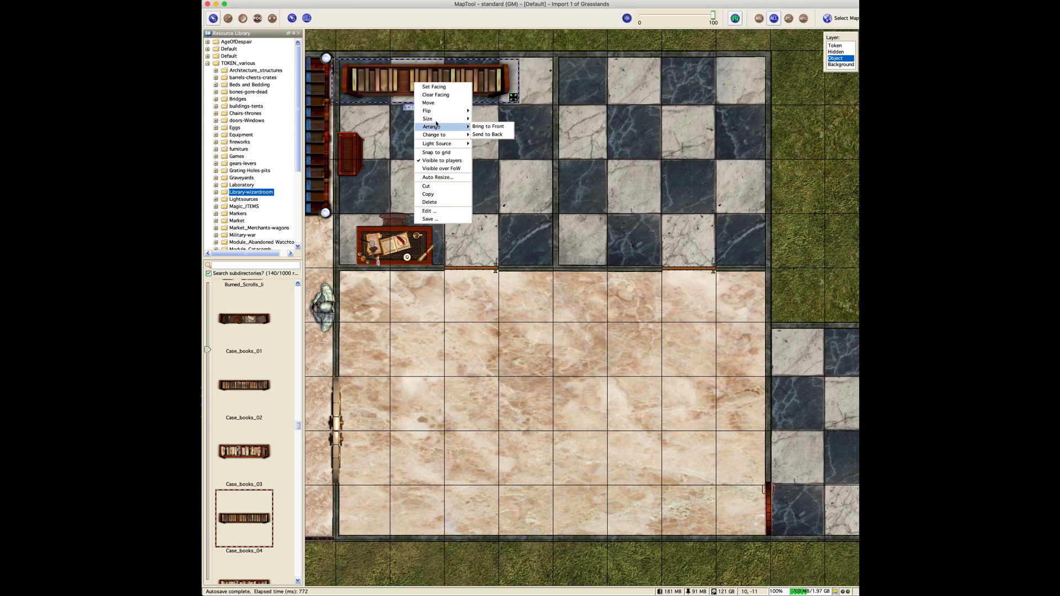
left_click(487, 176)
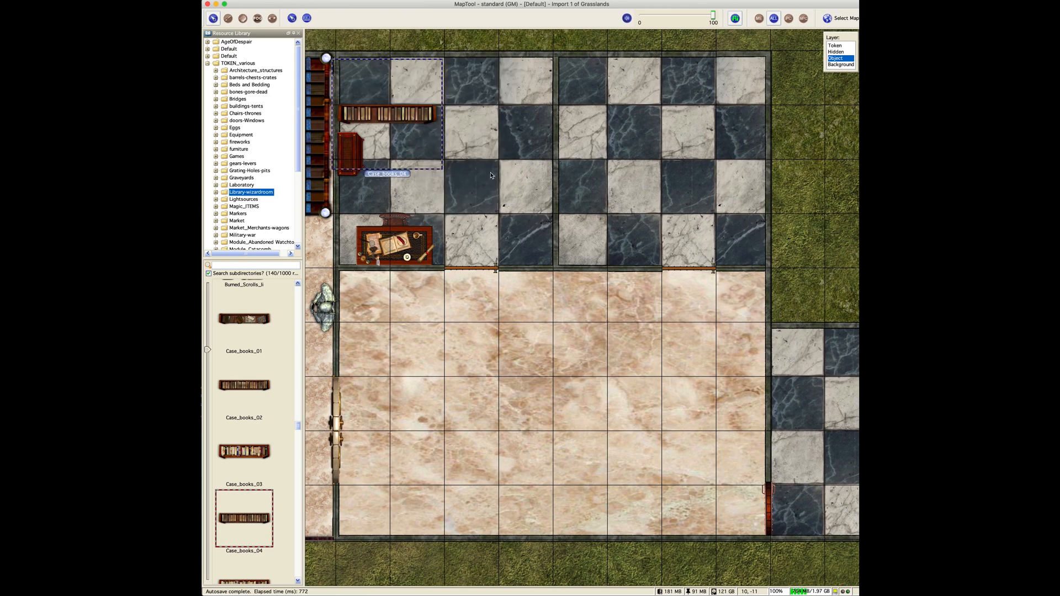
left_click_drag(409, 122, 413, 72)
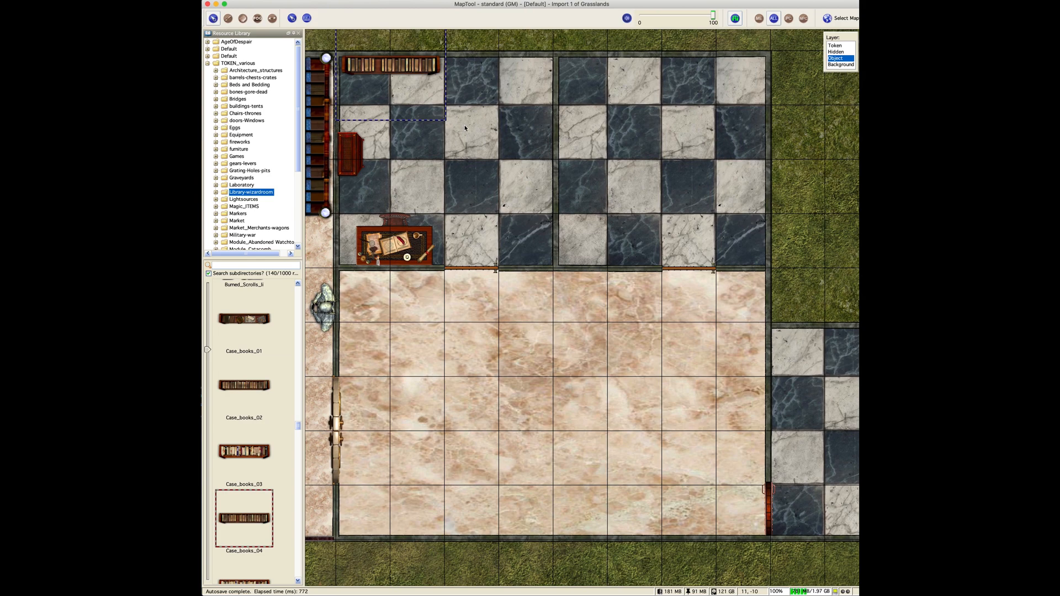
key("super+v")
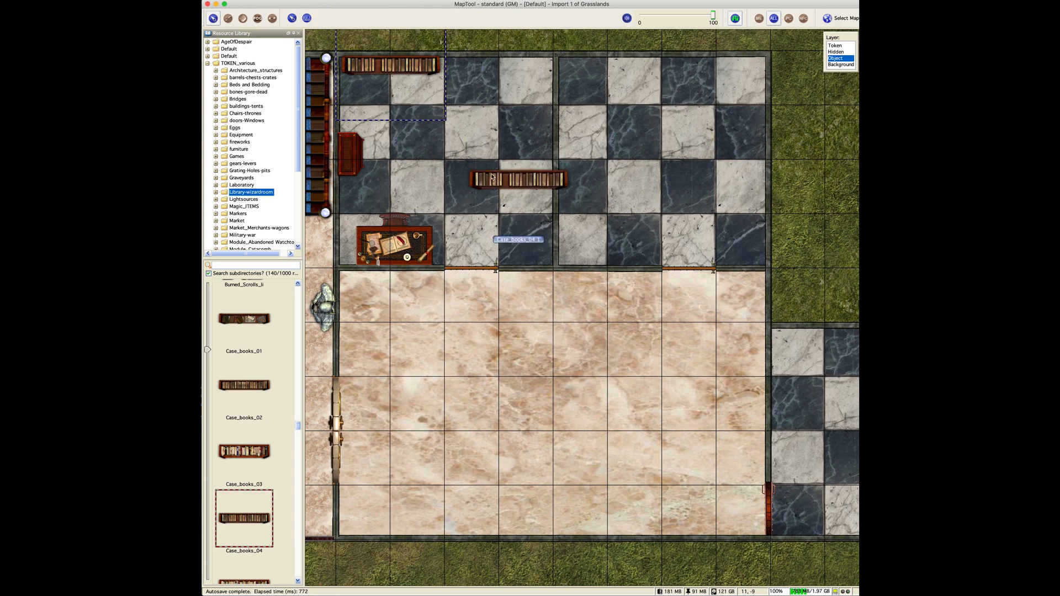
left_click(495, 179)
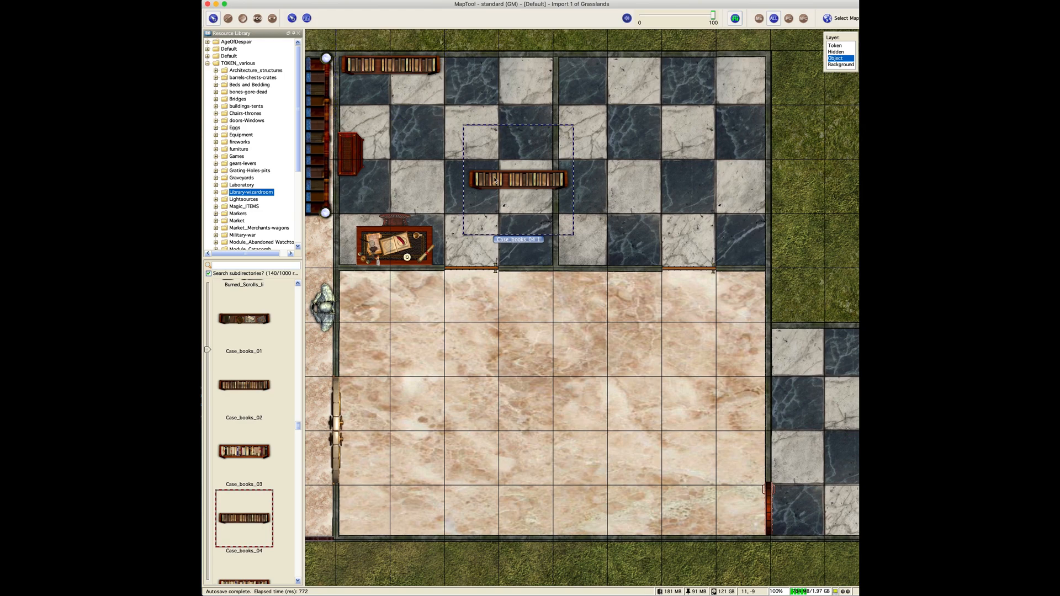
right_click(495, 179)
left_click(520, 298)
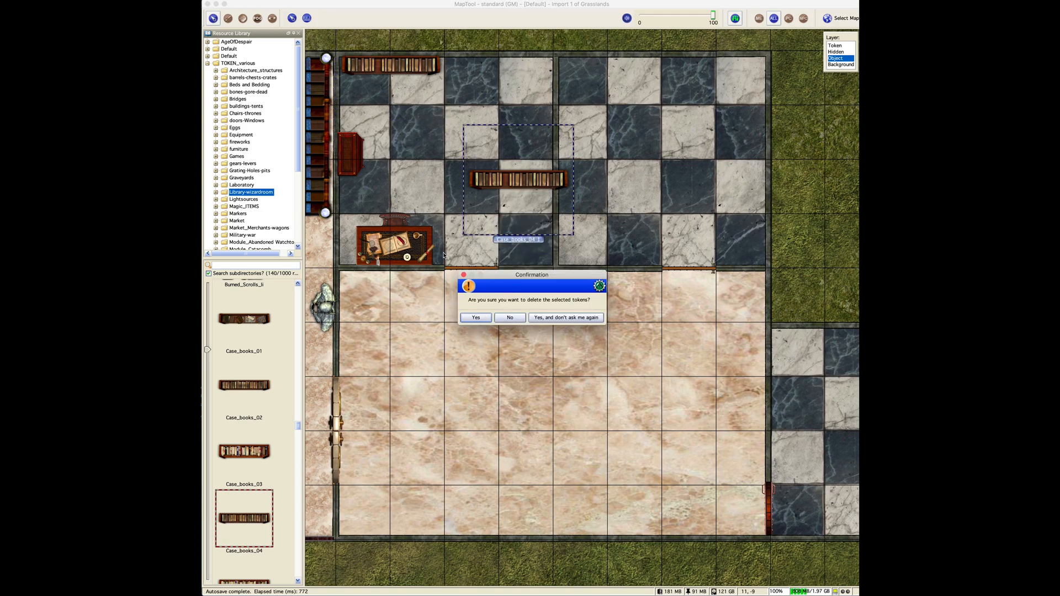
left_click(476, 318)
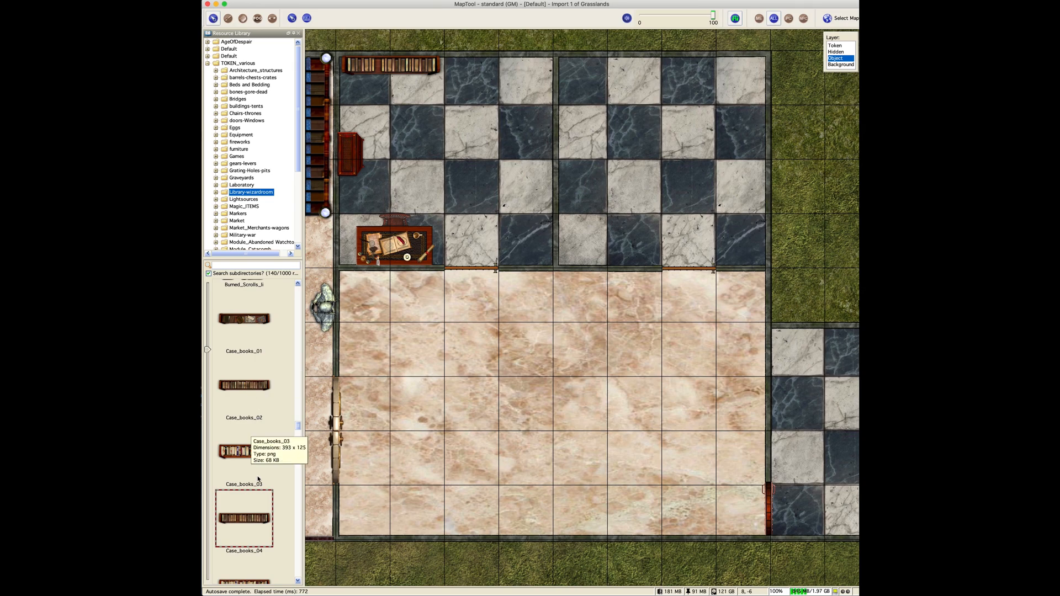
- Place the Case_books_03 bookcase, turn it to run north-south, set it to Large size, and put it against the east wall's southern half
left_click(244, 448)
left_click_drag(244, 451, 538, 189)
scroll(508, 117, "up", 2)
right_click(538, 188)
mouse_move(559, 226)
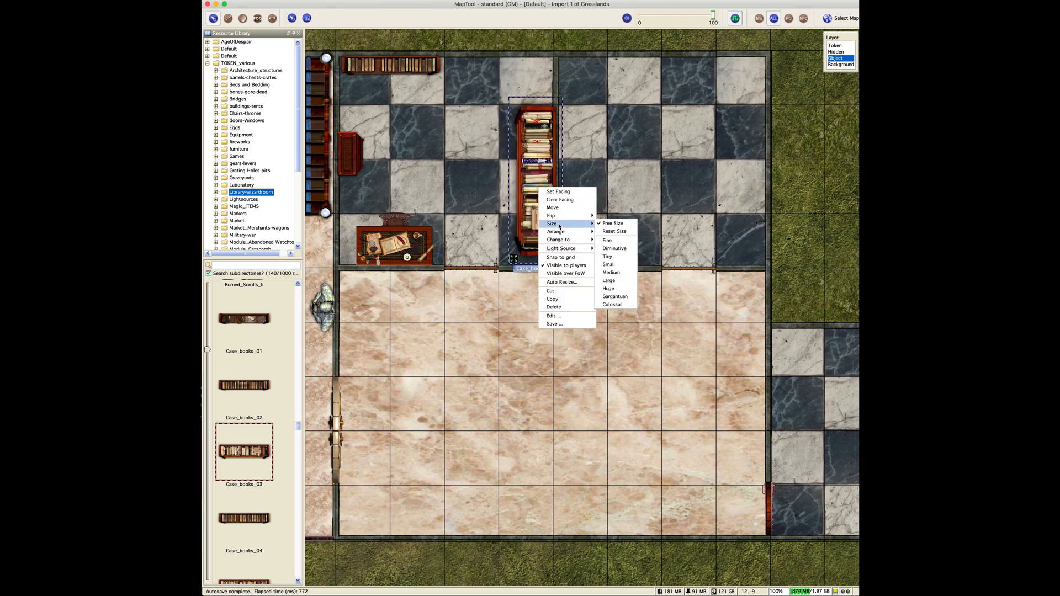
left_click(619, 282)
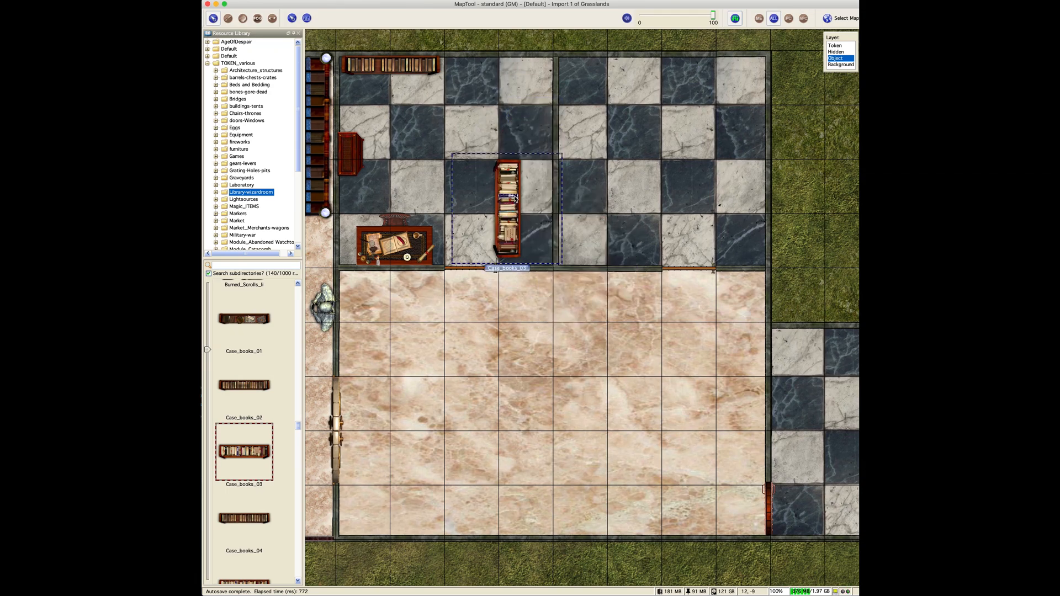
left_click_drag(515, 198, 546, 201)
- Place the Case_books_05 bookcase at Large size, turned north-south, against the east wall just north of the Case_books_03 bookcase
scroll(243, 463, "down", 5)
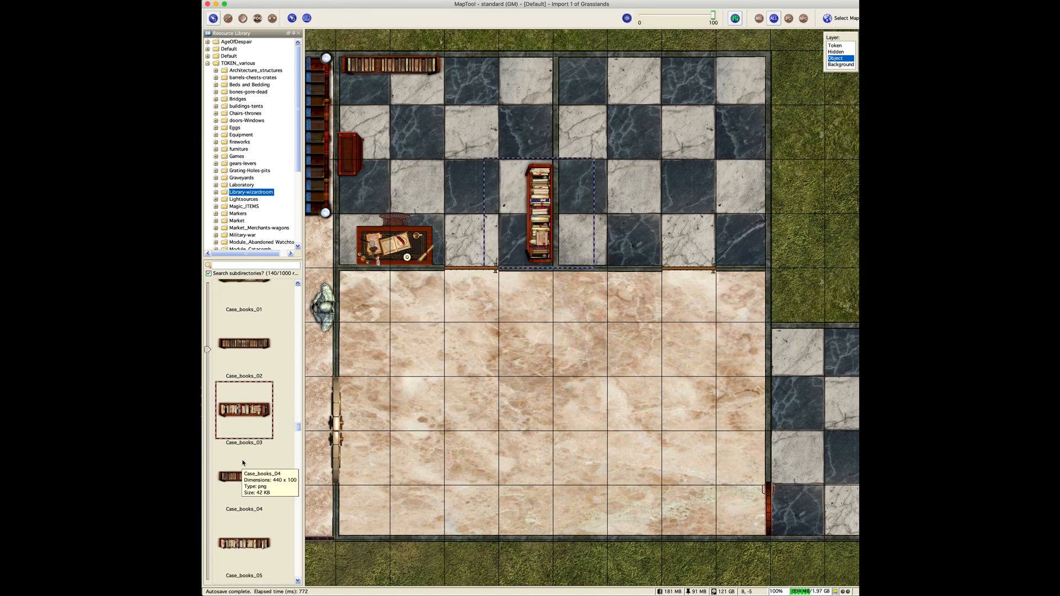
left_click_drag(245, 448, 463, 106)
right_click(464, 106)
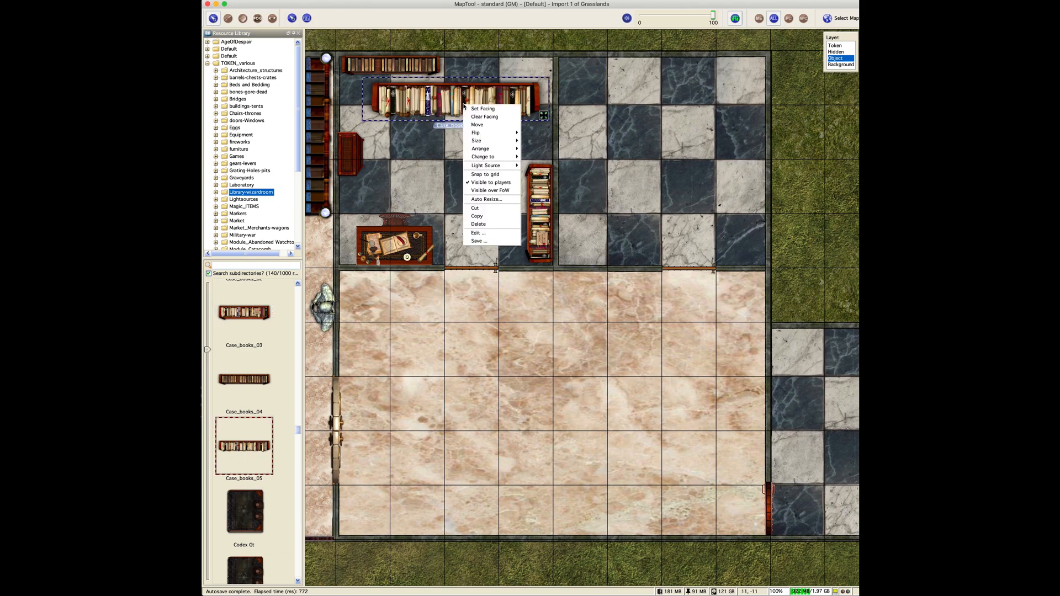
right_click(459, 101)
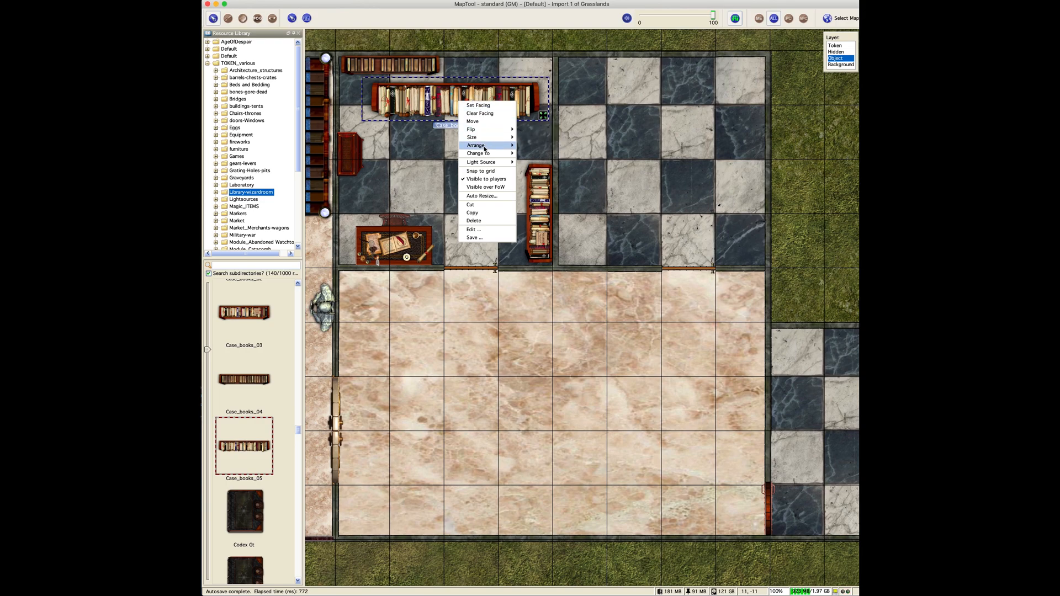
mouse_move(491, 137)
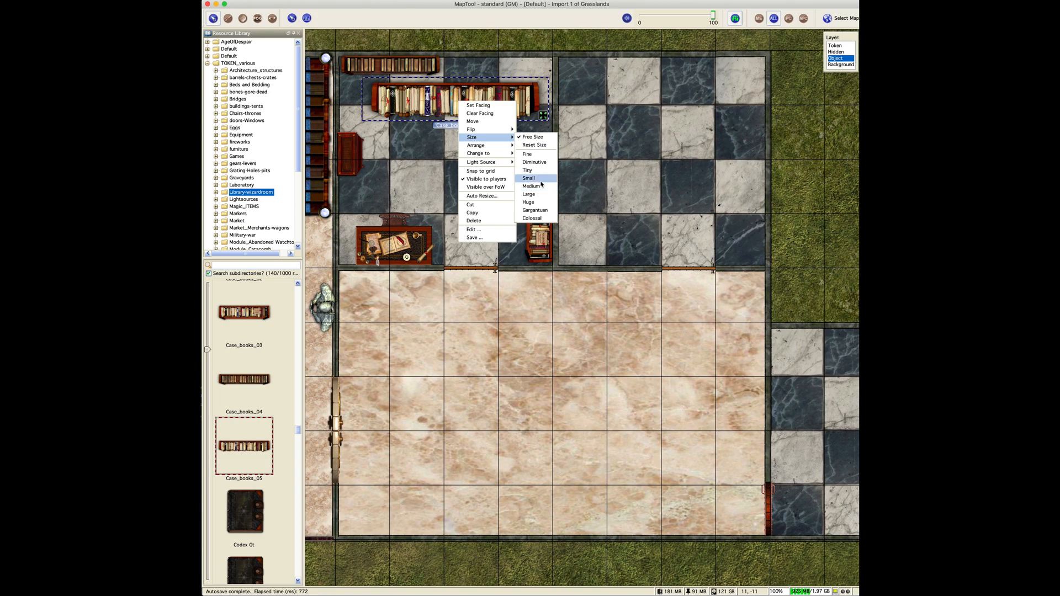
left_click(529, 194)
scroll(431, 145, "up", 2)
left_click_drag(424, 134, 548, 111)
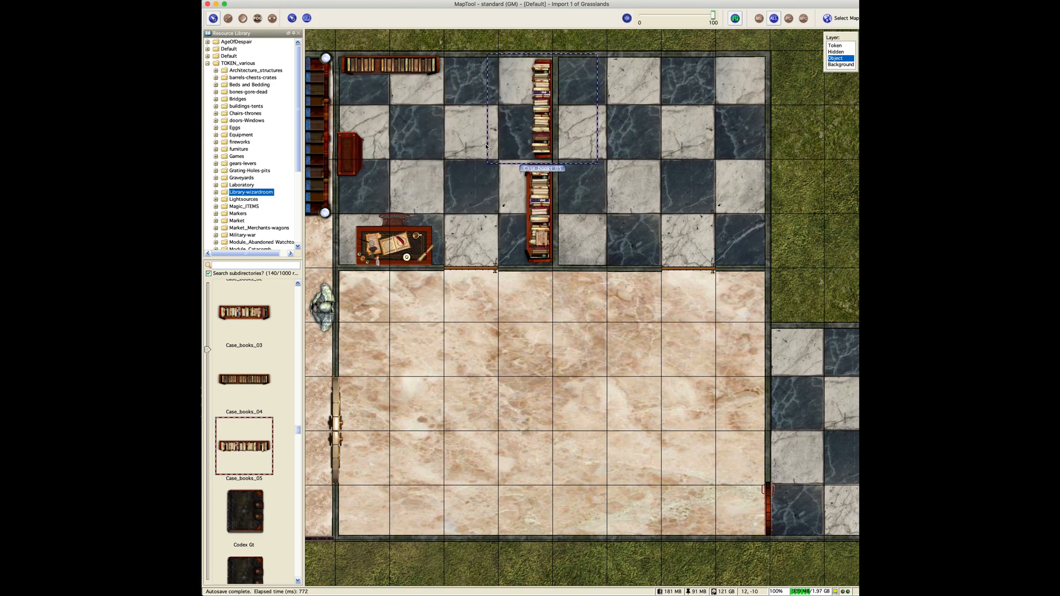
- Browse the Library-wizardroom images and place the Case_books_02 bookcase in the study room
scroll(242, 362, "down", 3)
scroll(244, 376, "down", 3)
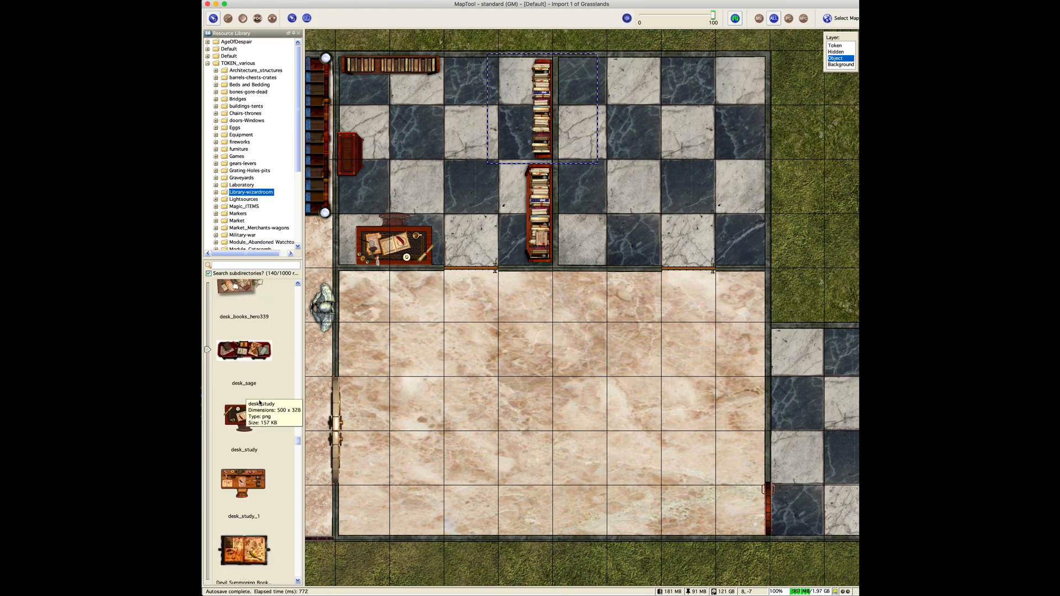
scroll(260, 403, "down", 20)
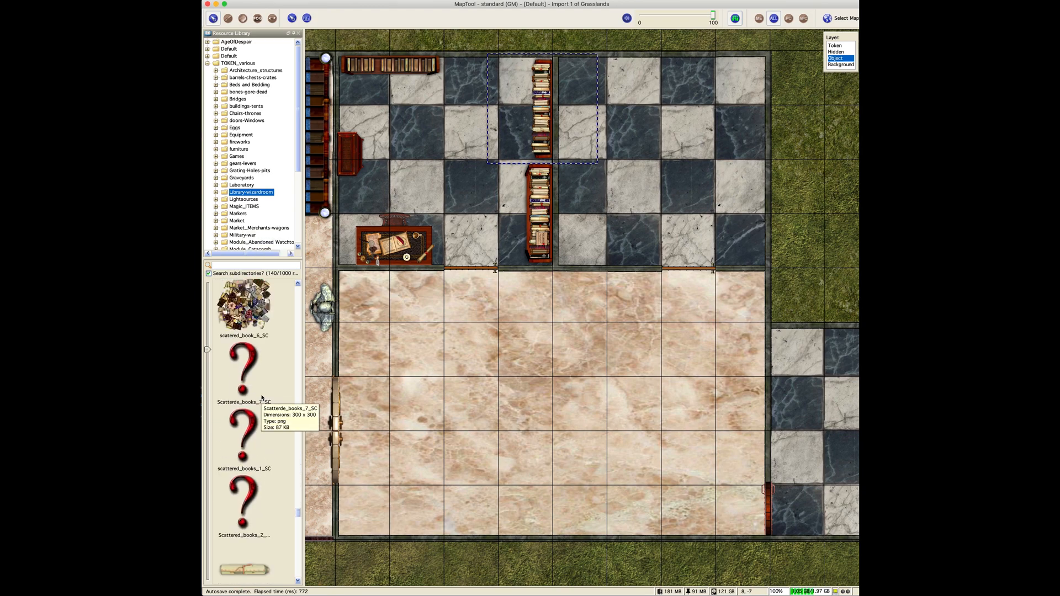
scroll(287, 378, "down", 15)
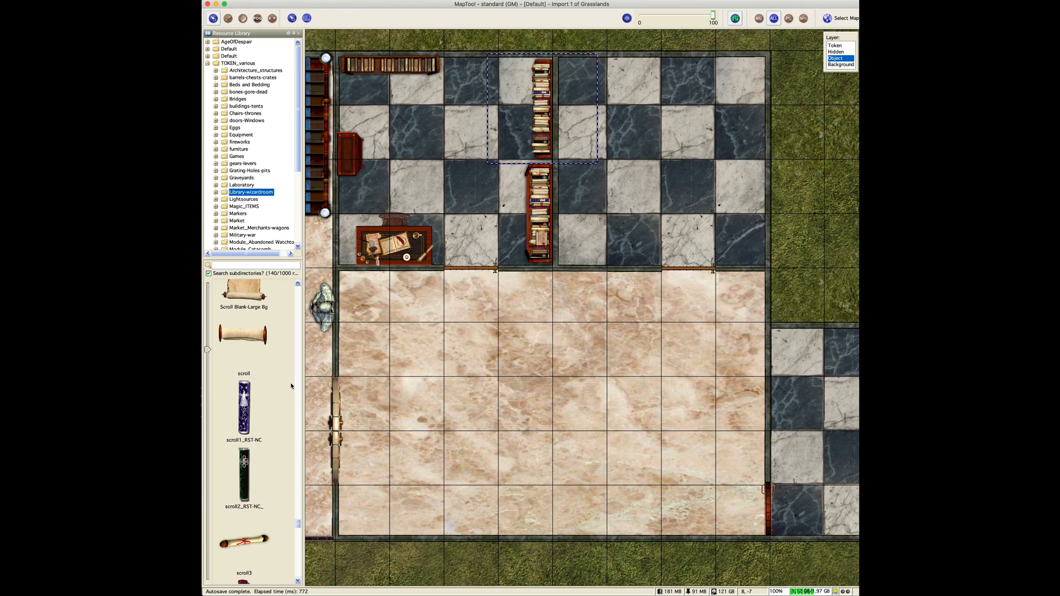
scroll(284, 365, "up", 20)
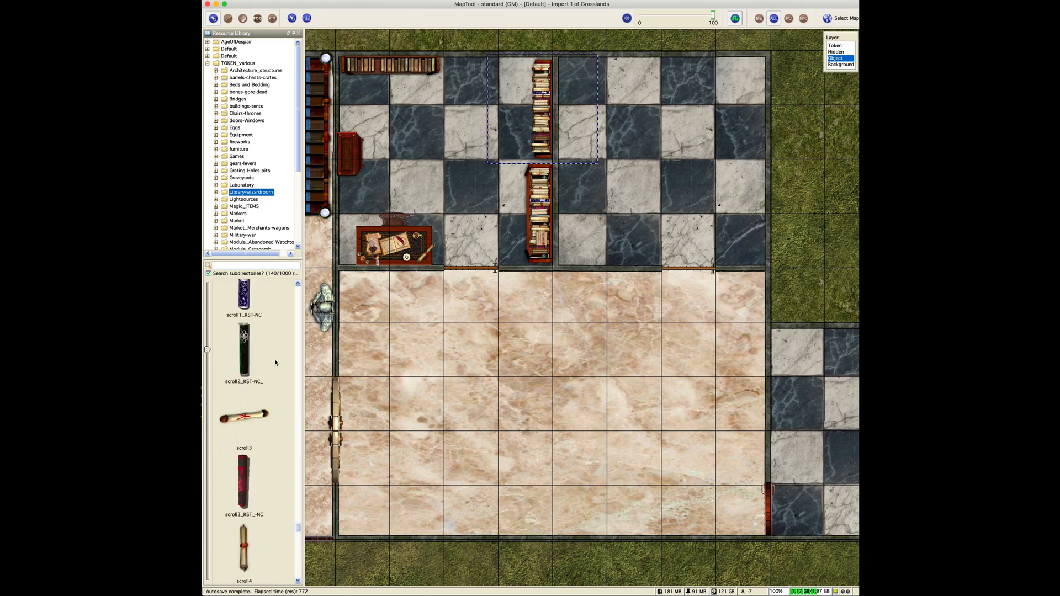
scroll(283, 342, "up", 5)
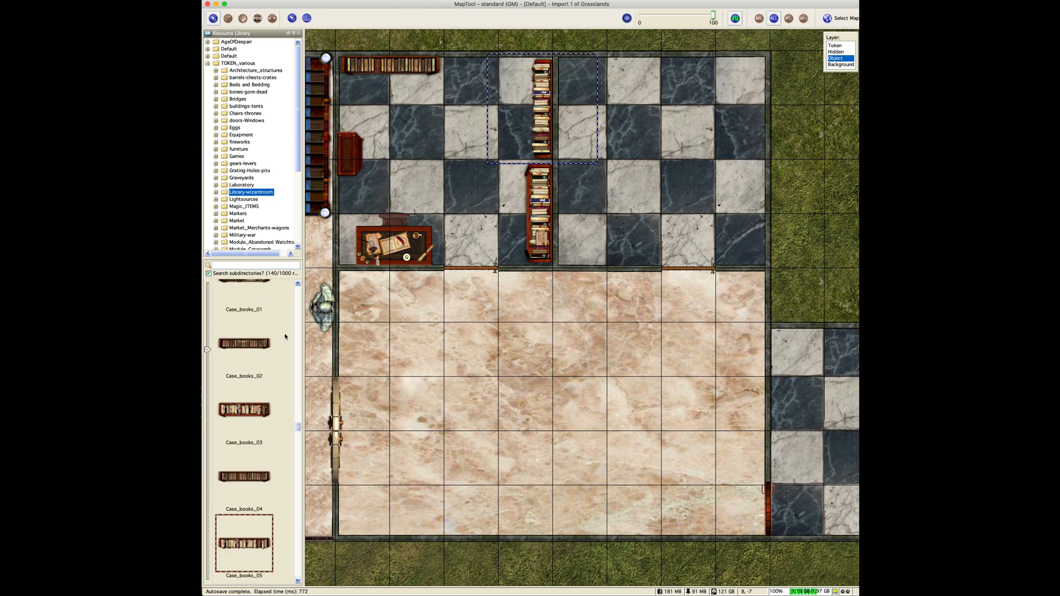
scroll(285, 336, "up", 2)
left_click_drag(244, 413, 418, 153)
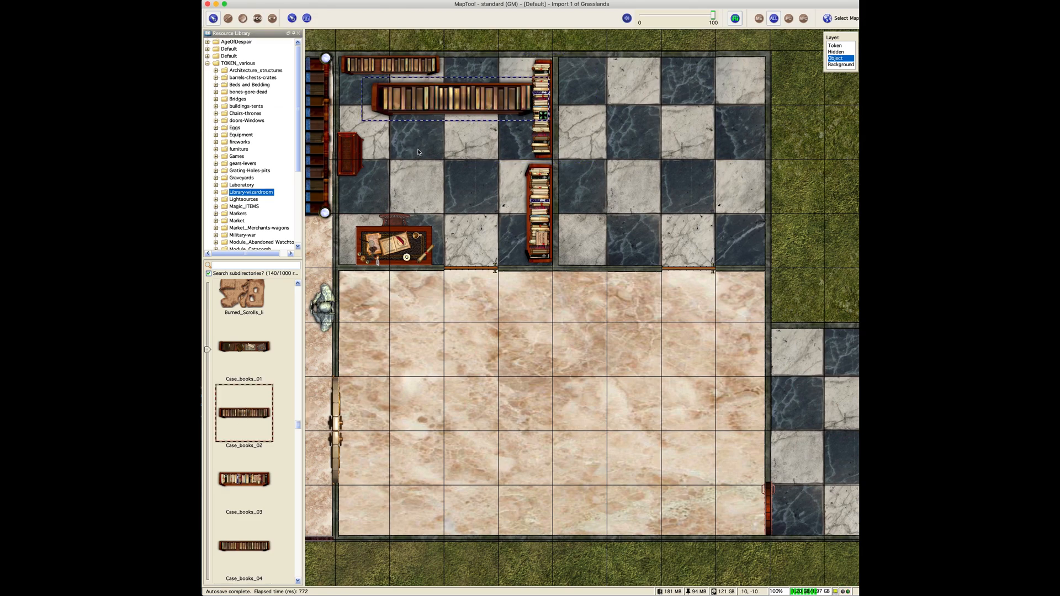
- Set the Case_books_02 bookcase to Large size and place it on the north wall, directly east of the Case_books_04 bookcase
right_click(426, 111)
mouse_move(447, 146)
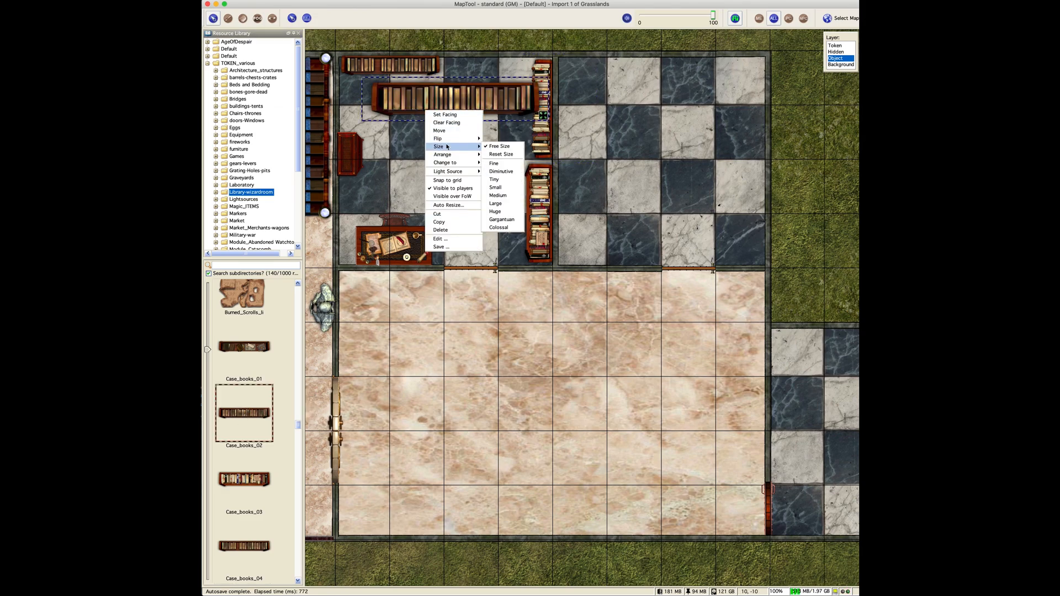
left_click(495, 203)
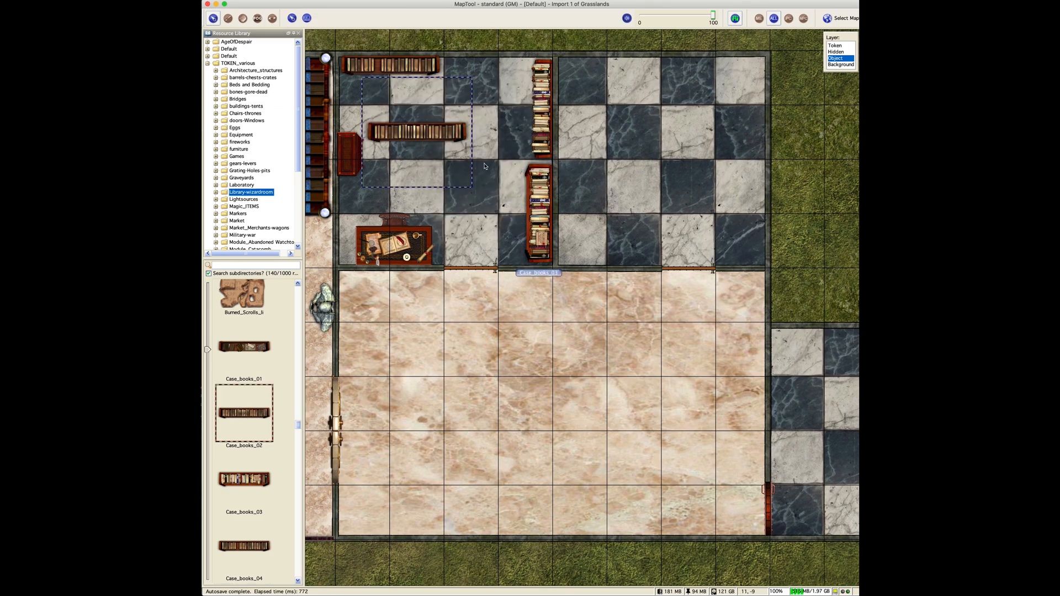
left_click_drag(417, 133, 487, 66)
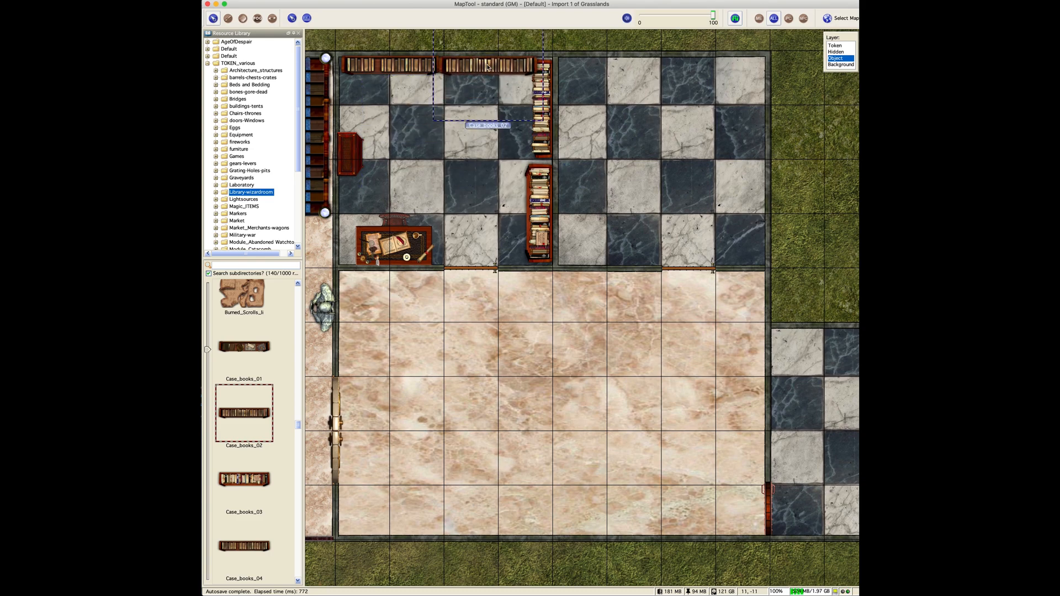
- Shift the Case_books_05 bookcase slightly south along the study's east wall and delete the Case_books_03 bookcase below it
left_click_drag(540, 146, 541, 151)
left_click_drag(542, 145, 541, 160)
left_click_drag(538, 235, 483, 214)
right_click(478, 190)
mouse_move(495, 238)
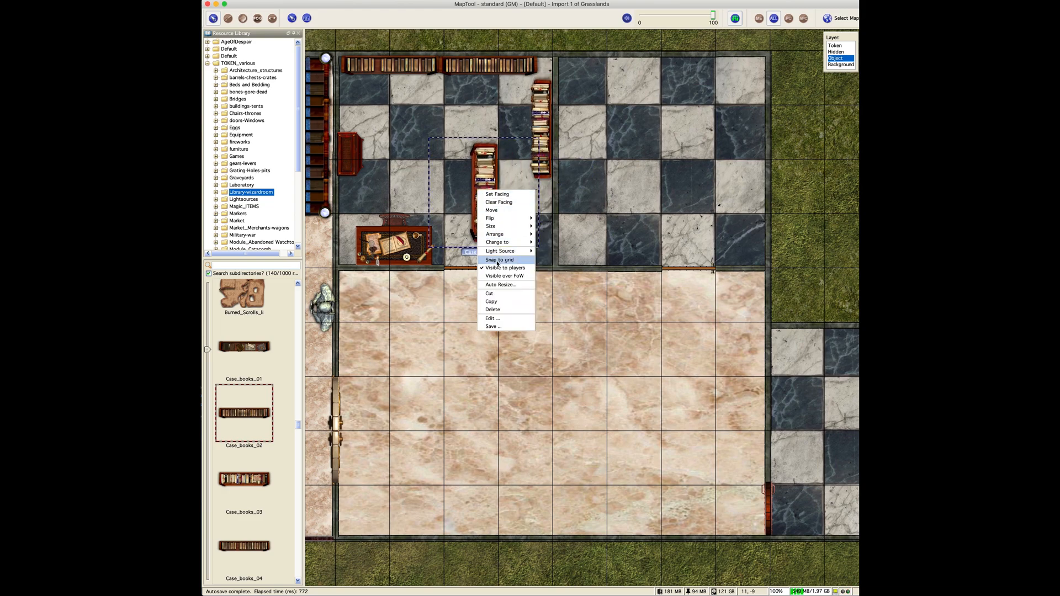
left_click(493, 309)
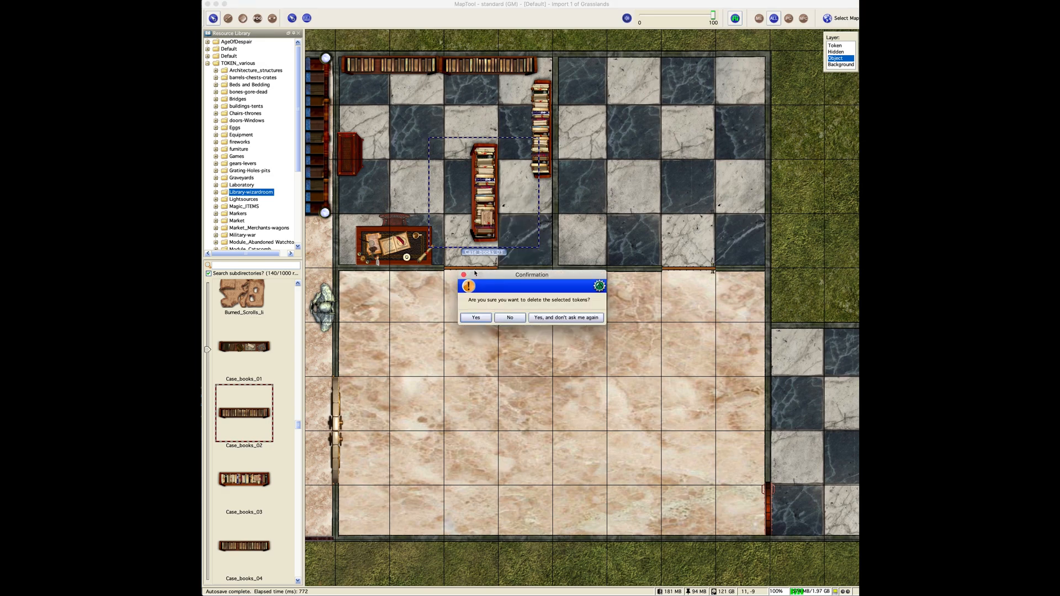
left_click(471, 319)
- Nudge the Case_books_02 bookcase east along the north wall and move Case_books_05 about one square south along the east wall
mouse_move(490, 66)
left_mouse_down()
mouse_move(490, 89)
mouse_move(497, 64)
left_mouse_up()
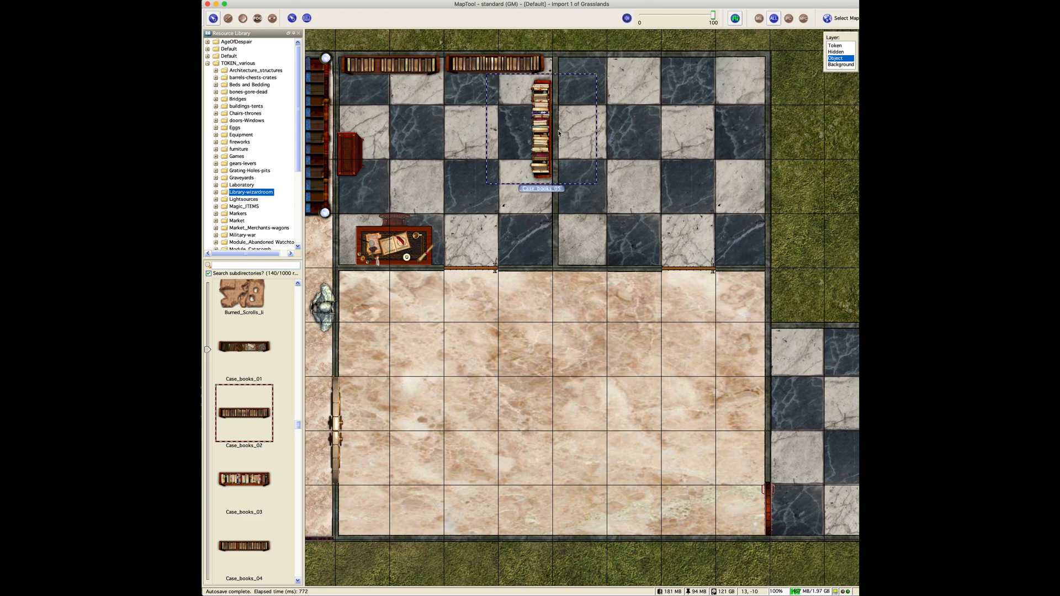
left_click_drag(538, 161, 538, 210)
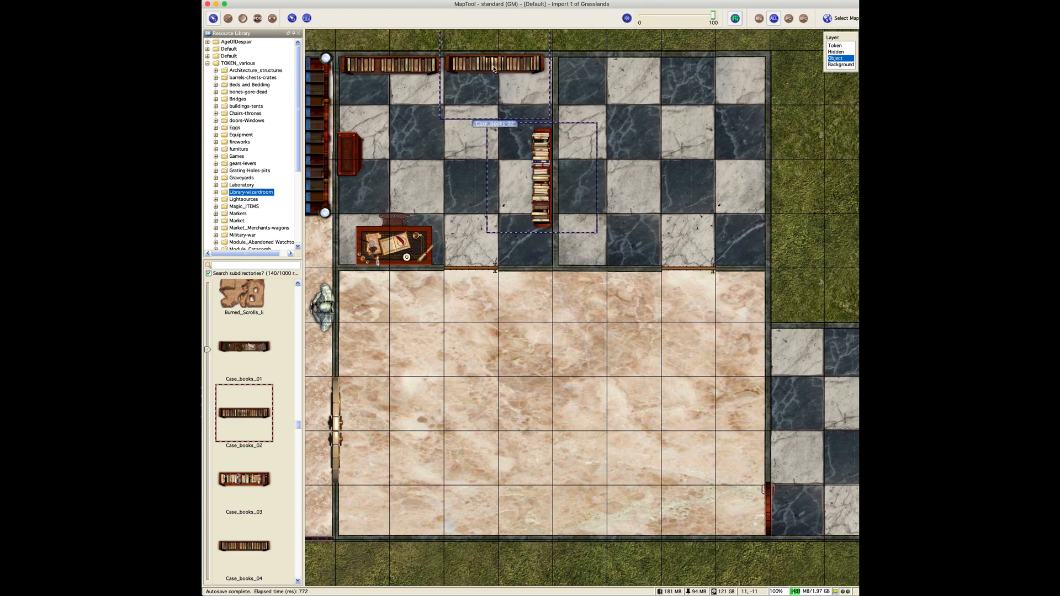
left_click(459, 69)
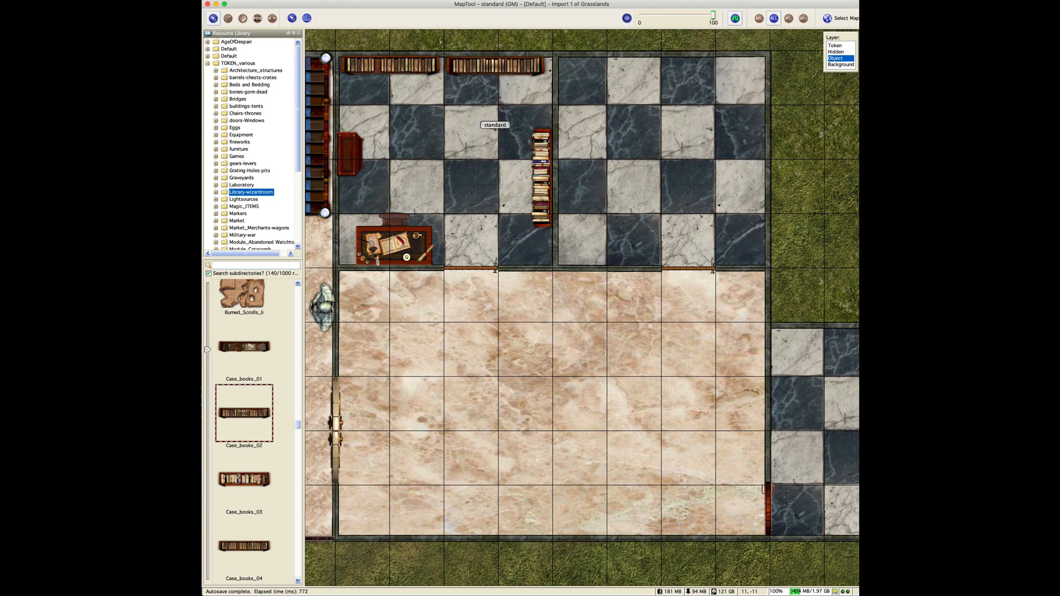
- Select the study room's three bookcases together and change them to a different map layer
left_click(418, 75)
left_click(488, 71, "shift")
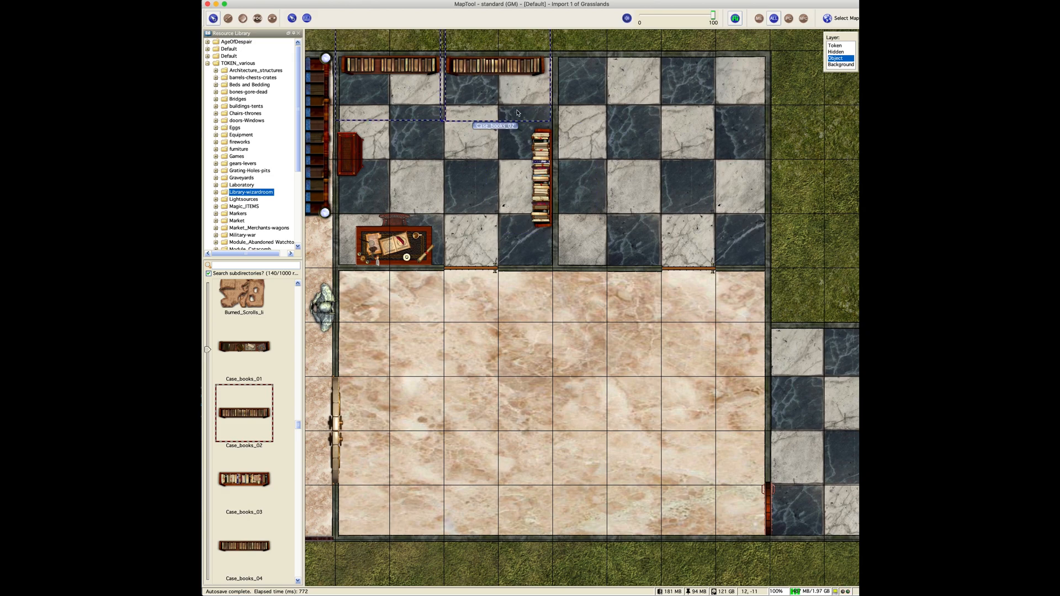
left_click(536, 163, "shift")
right_click(537, 163)
mouse_move(563, 208)
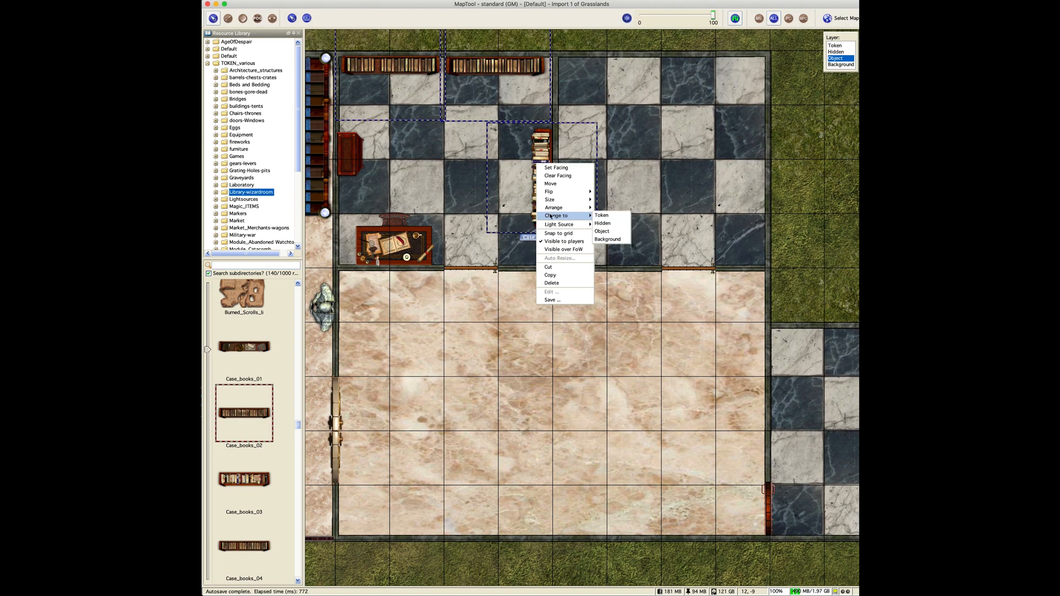
left_click(610, 216)
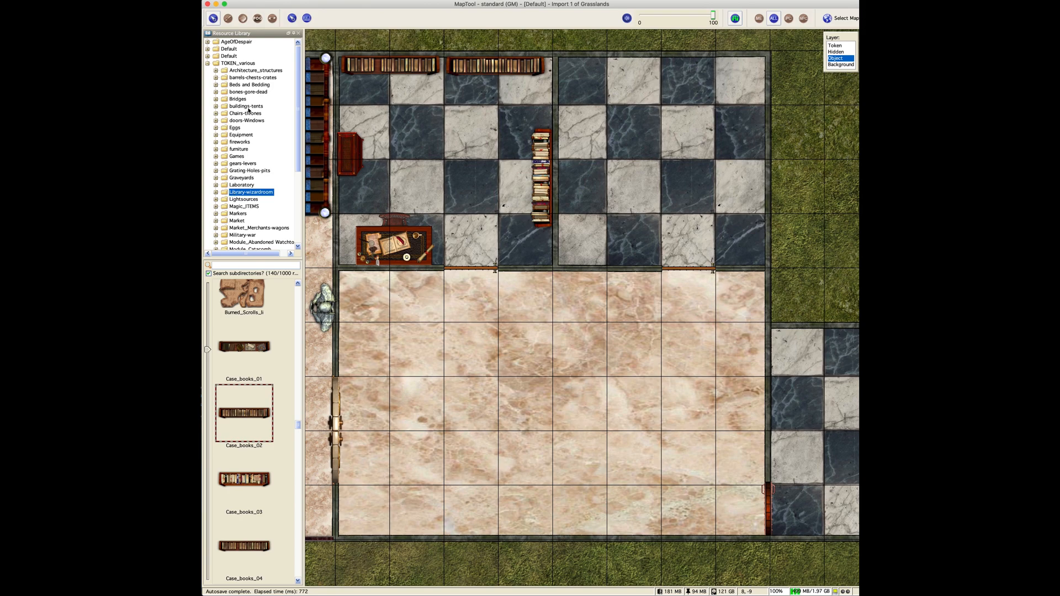
- Place the Bed_room_noble image from the Beds and Bedding folder in the room east of the study and set it to Huge size
left_click(249, 85)
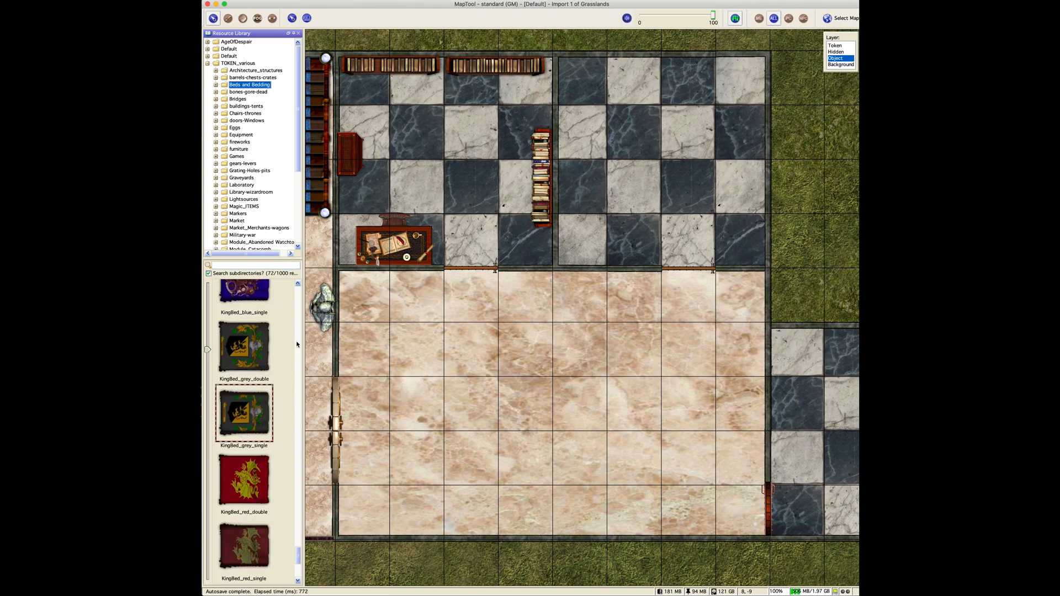
left_click_drag(298, 559, 298, 442)
left_click_drag(262, 488, 664, 159)
right_click(720, 178)
mouse_move(740, 215)
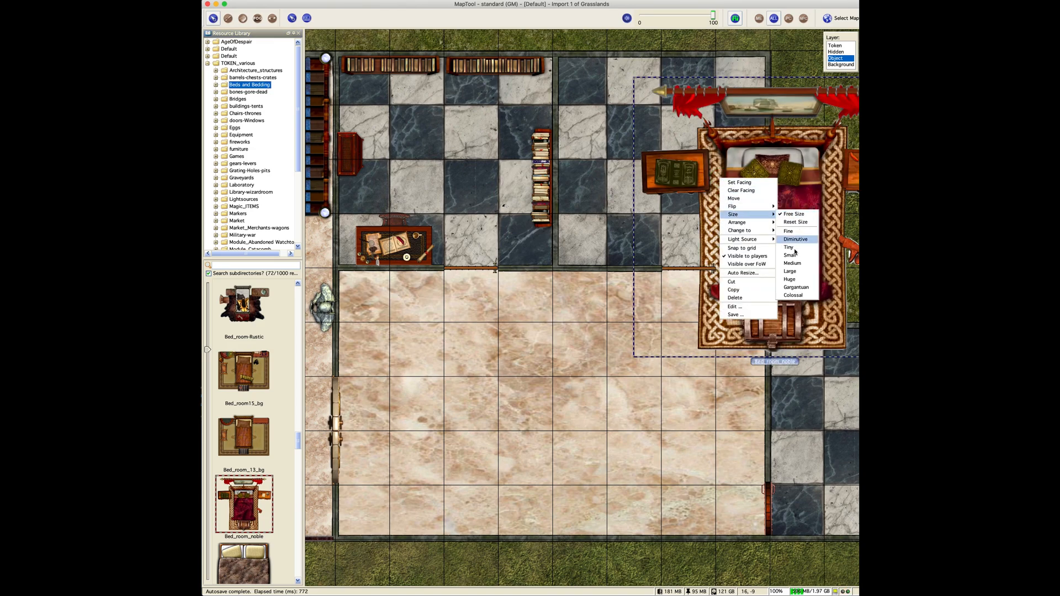
left_click(790, 280)
- Rotate the noble bed so its headboard faces east and move it into the room's northeast corner
scroll(722, 149, "up", 2)
scroll(719, 148, "down", 1)
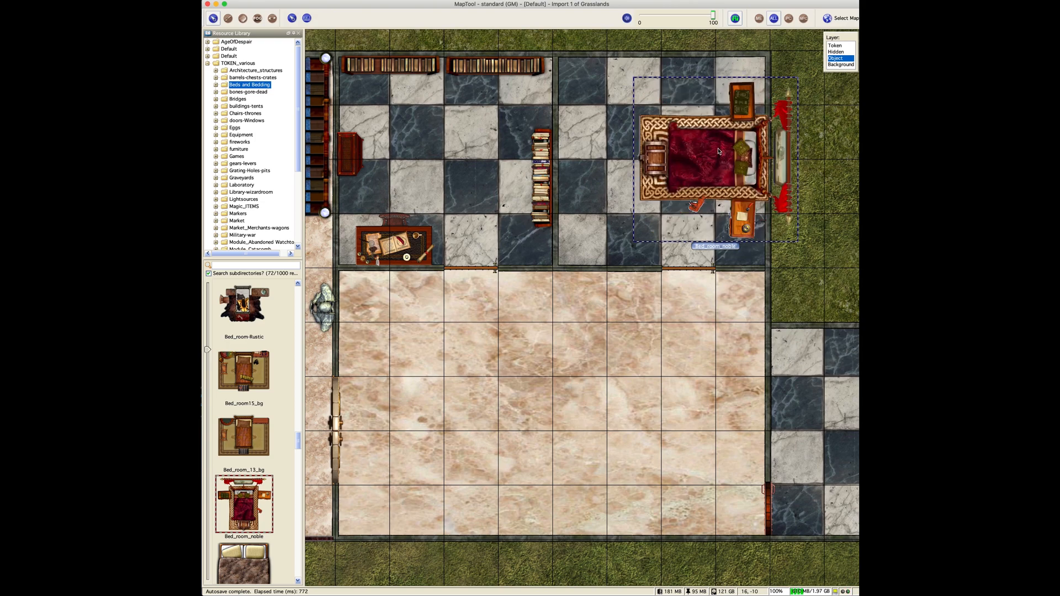
left_click_drag(717, 148, 693, 145)
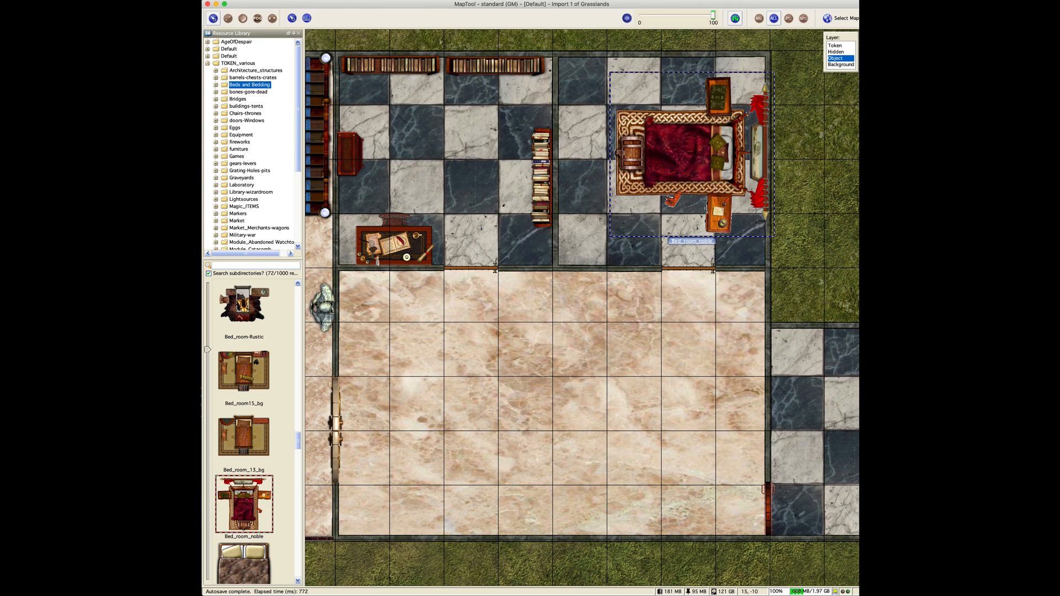
left_click_drag(681, 149, 679, 131)
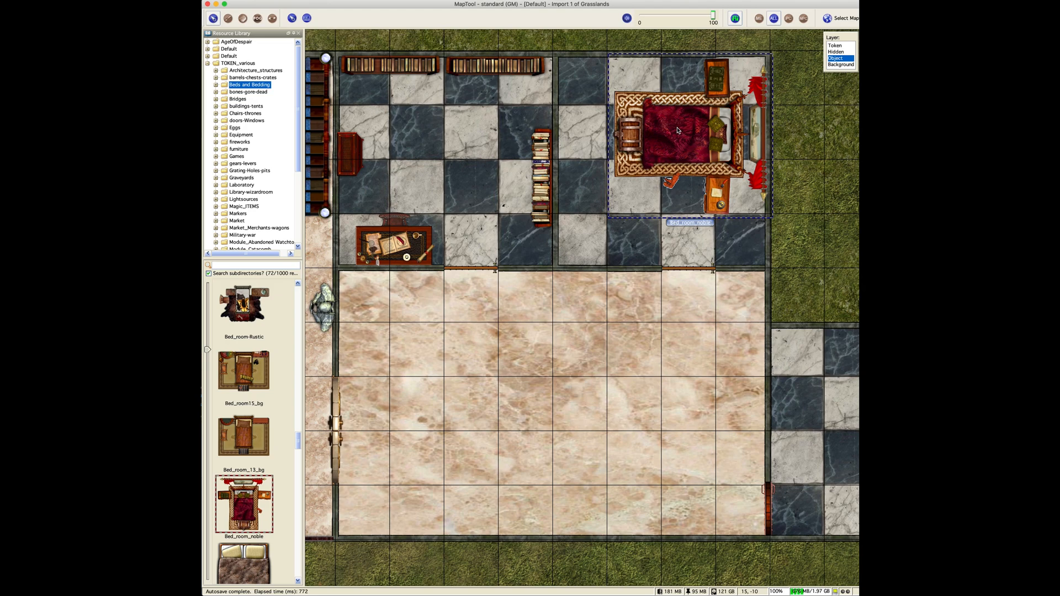
- Try the noble bed at Large size against the room's east wall
right_click(679, 137)
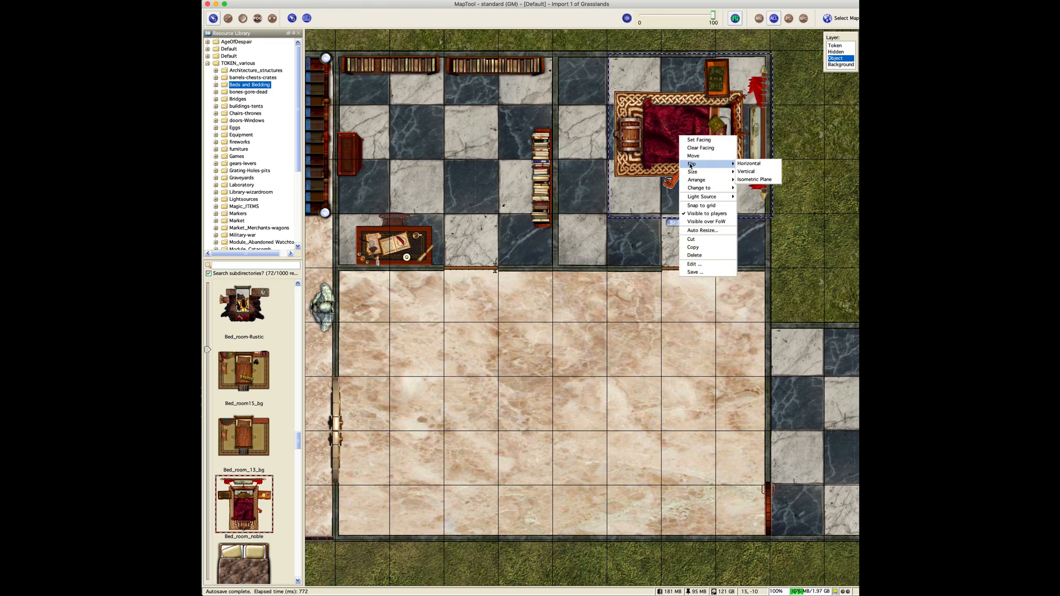
mouse_move(700, 172)
left_click(753, 229)
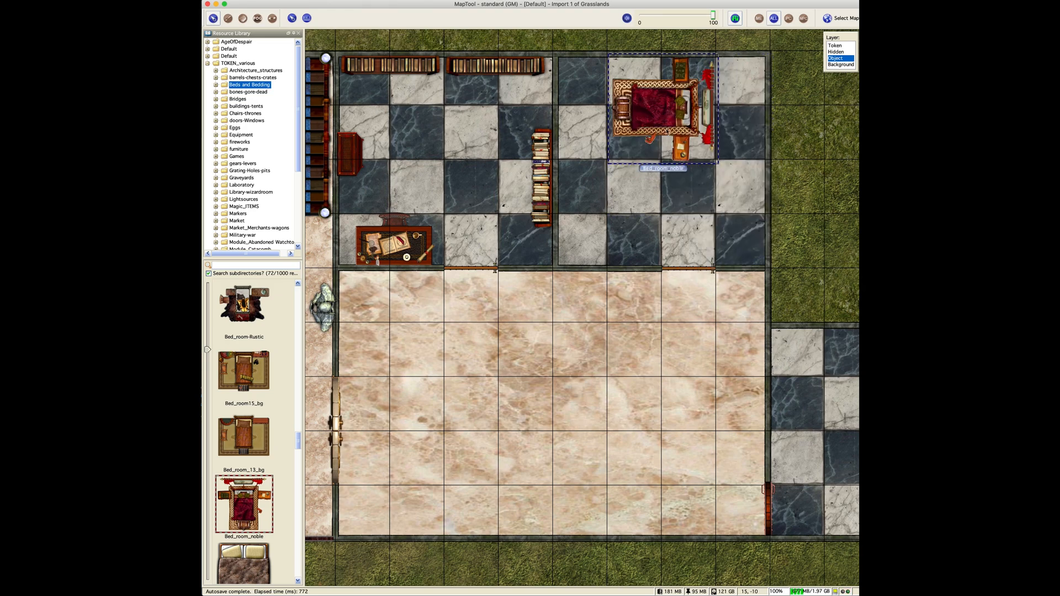
left_click_drag(688, 161, 713, 149)
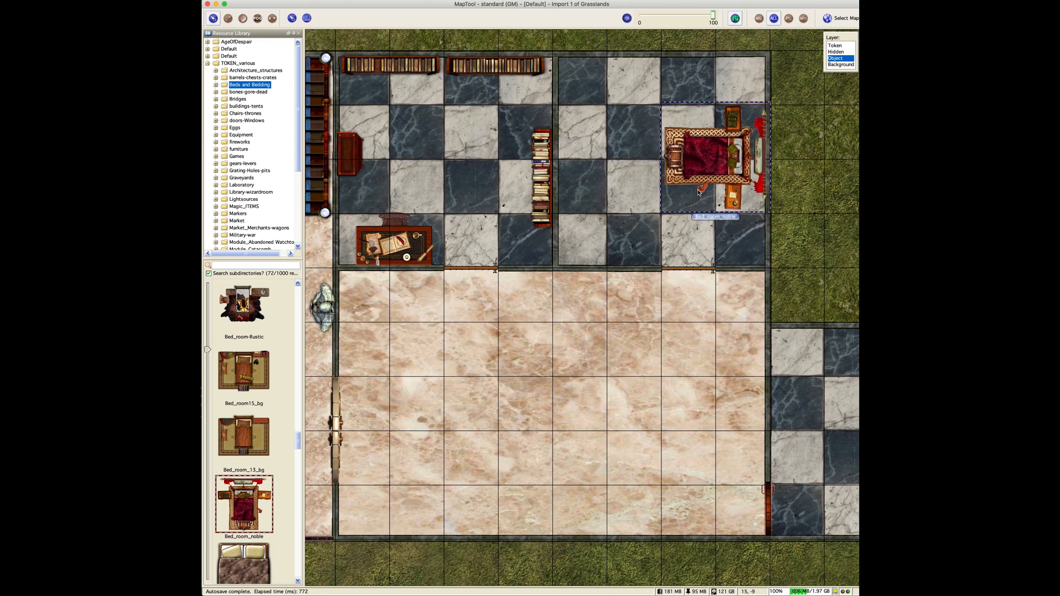
- Switch the noble bed to Free Size, scale it to about 2.5 squares wide, and fit it against the east wall in the northeast corner
right_click(691, 147)
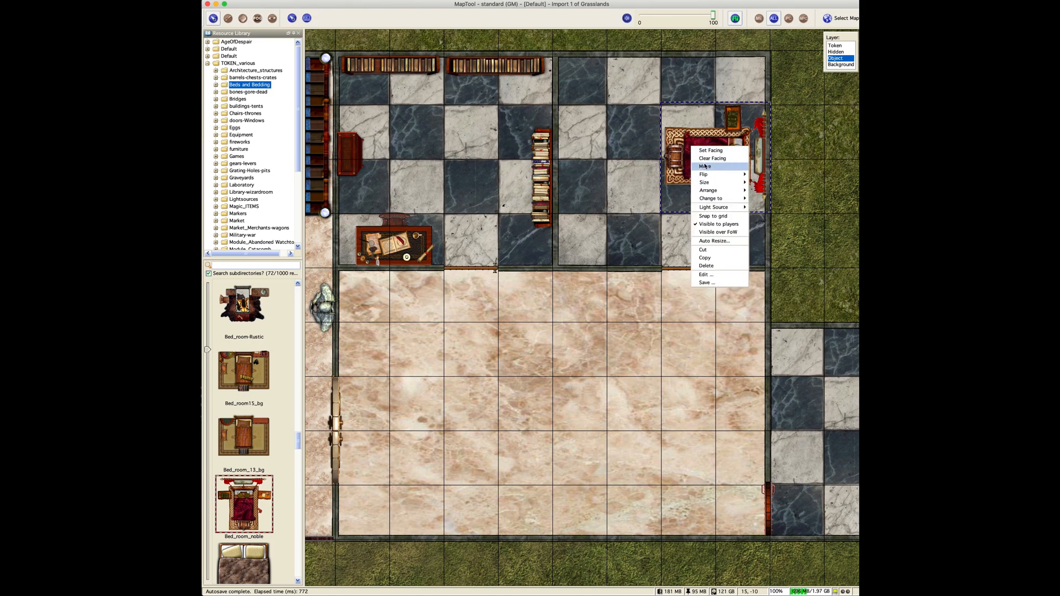
mouse_move(720, 174)
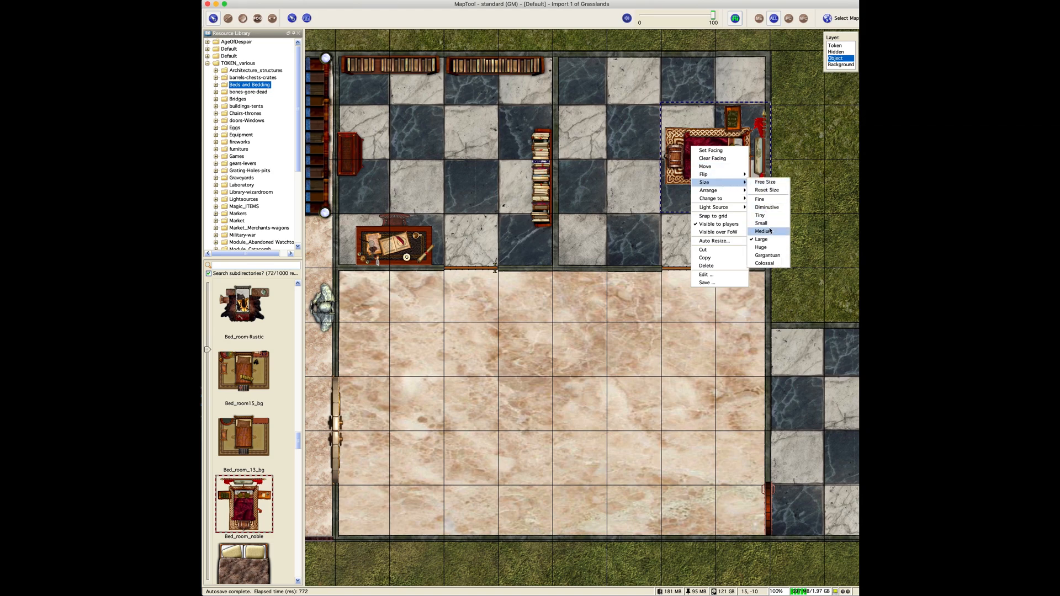
left_click(765, 183)
left_click_drag(667, 378, 676, 202)
left_click_drag(714, 139, 648, 162)
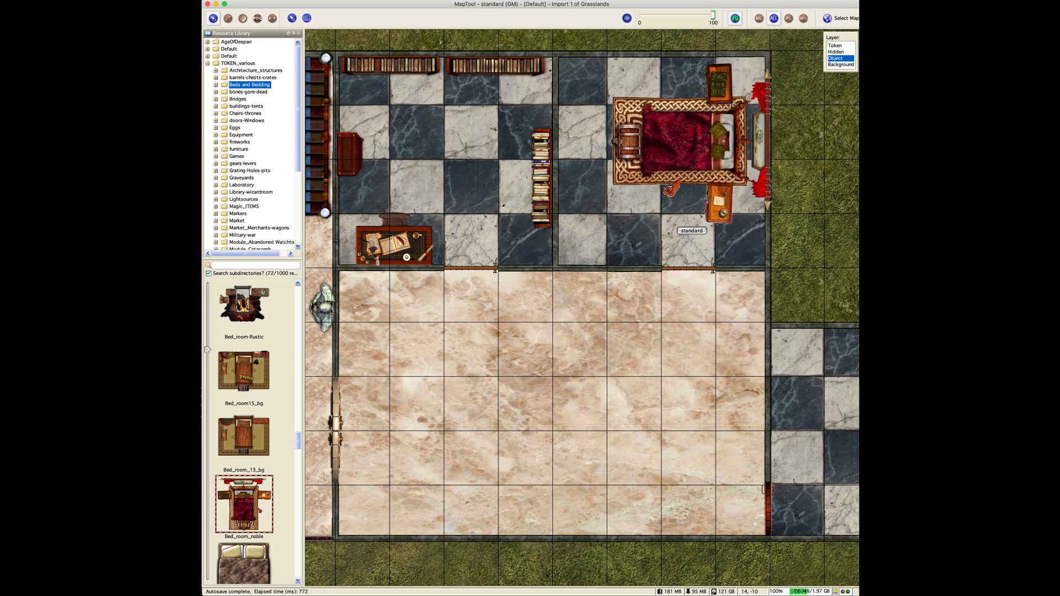
left_click_drag(612, 222, 639, 215)
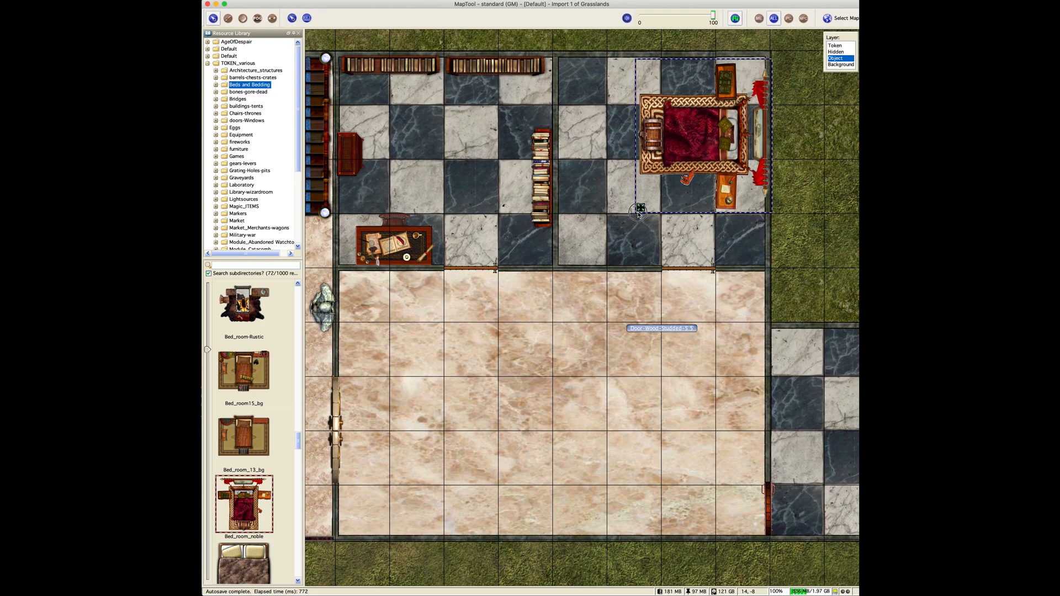
left_click(834, 232)
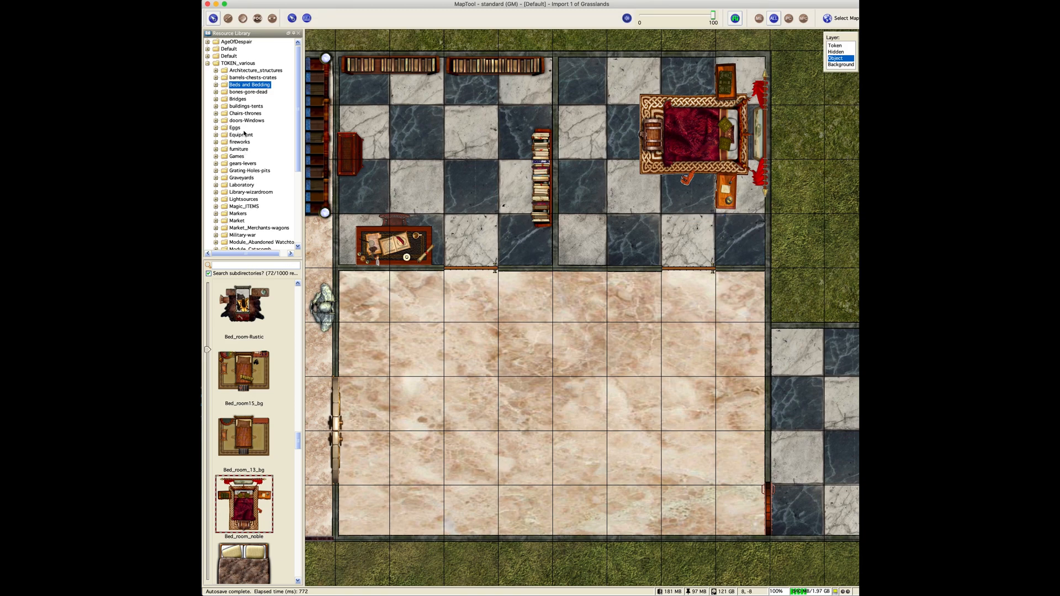
- Open the furniture folder and browse its images to the cabinets
left_click(239, 149)
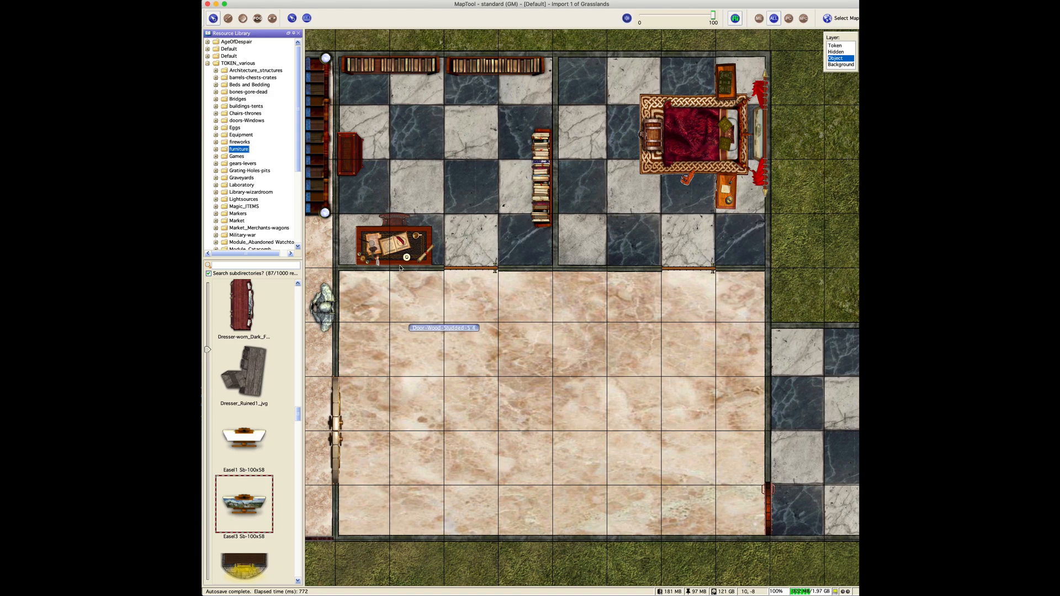
scroll(293, 391, "up", 5)
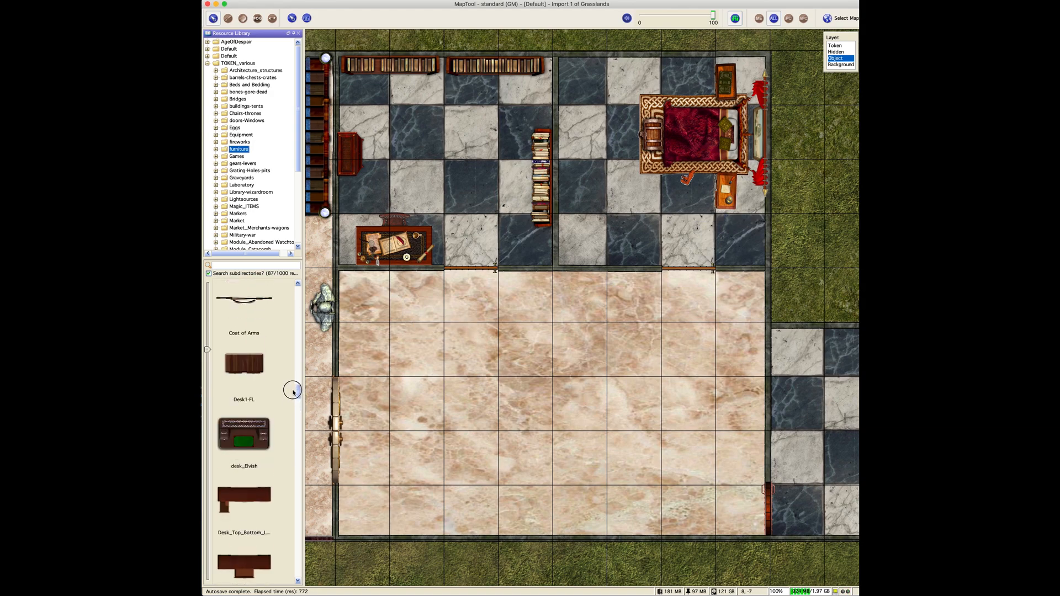
scroll(293, 391, "up", 1)
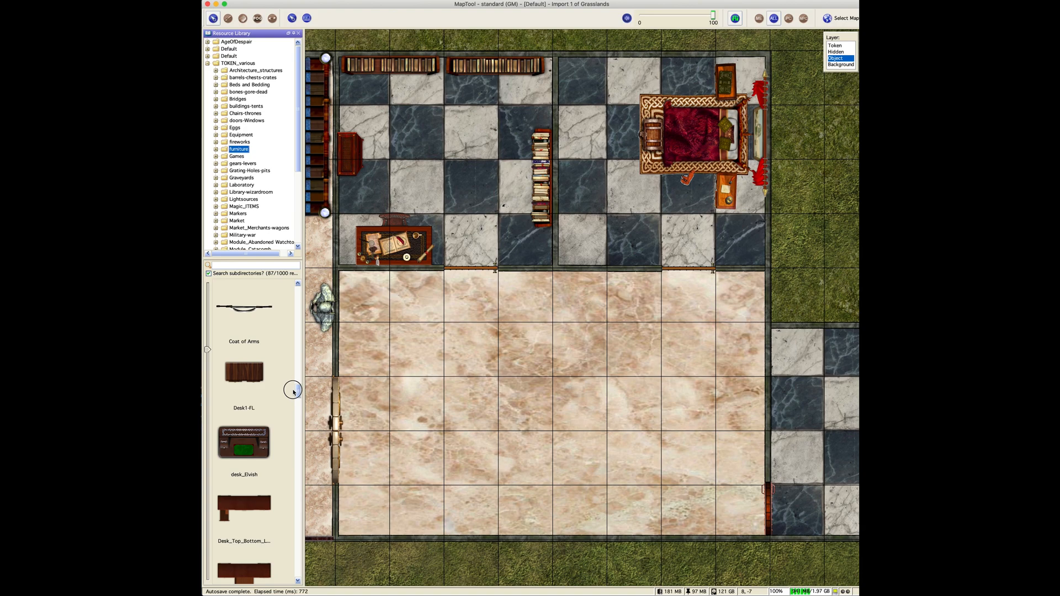
scroll(293, 390, "up", 8)
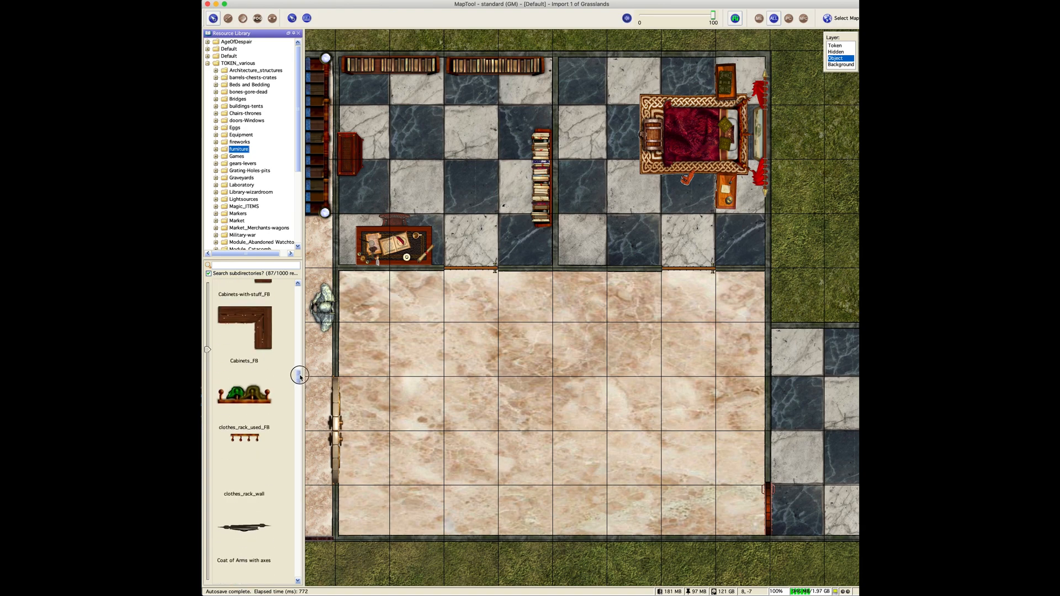
left_click_drag(299, 368, 298, 366)
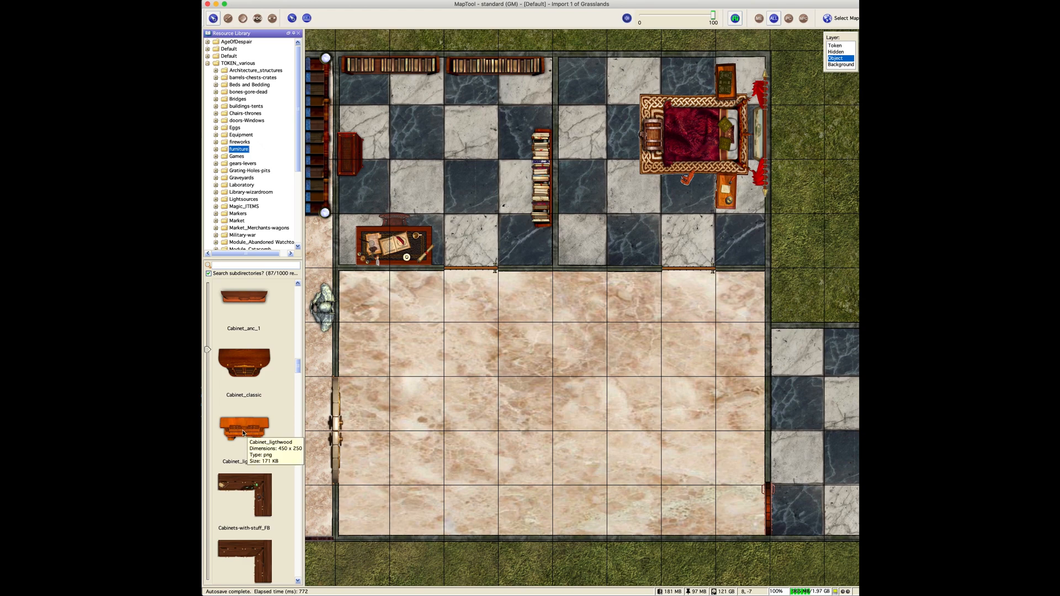
- Try the Cabinet_ligthwood cabinet in the bedroom and delete it again
left_click_drag(248, 432, 570, 211)
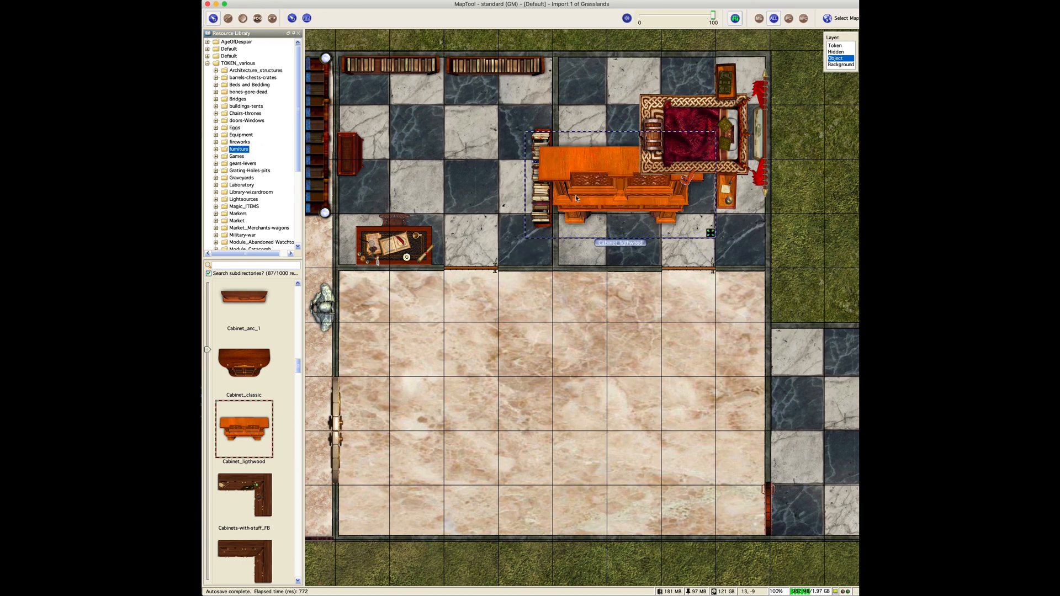
right_click(576, 197)
left_click(589, 315)
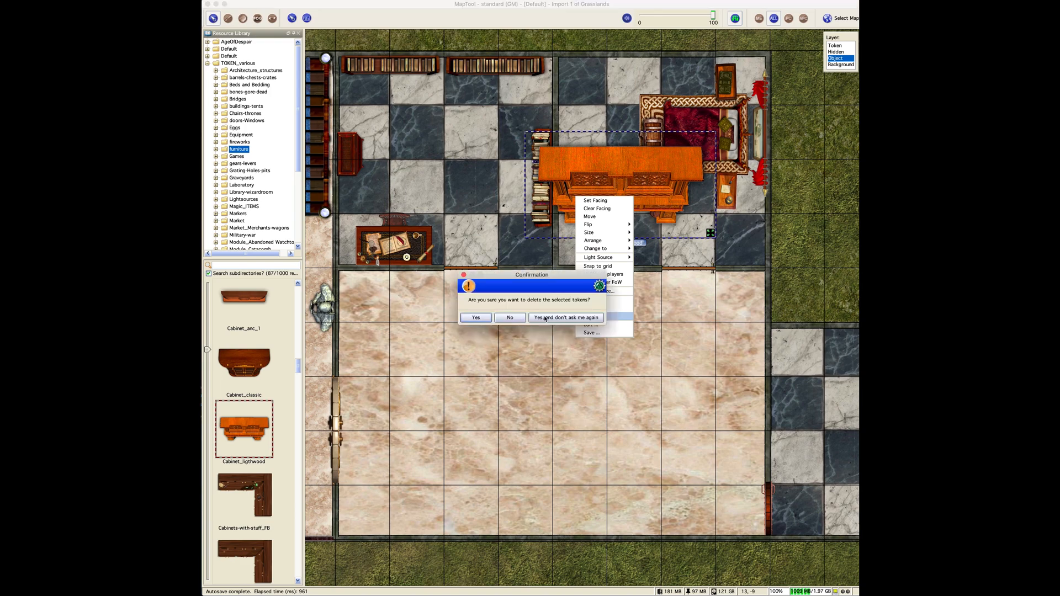
left_click(474, 318)
- Place the Cabinet_anc_1 cabinet in the bedroom at Large size against the north wall's western end
left_click(255, 301)
left_click_drag(255, 301, 584, 116)
right_click(590, 129)
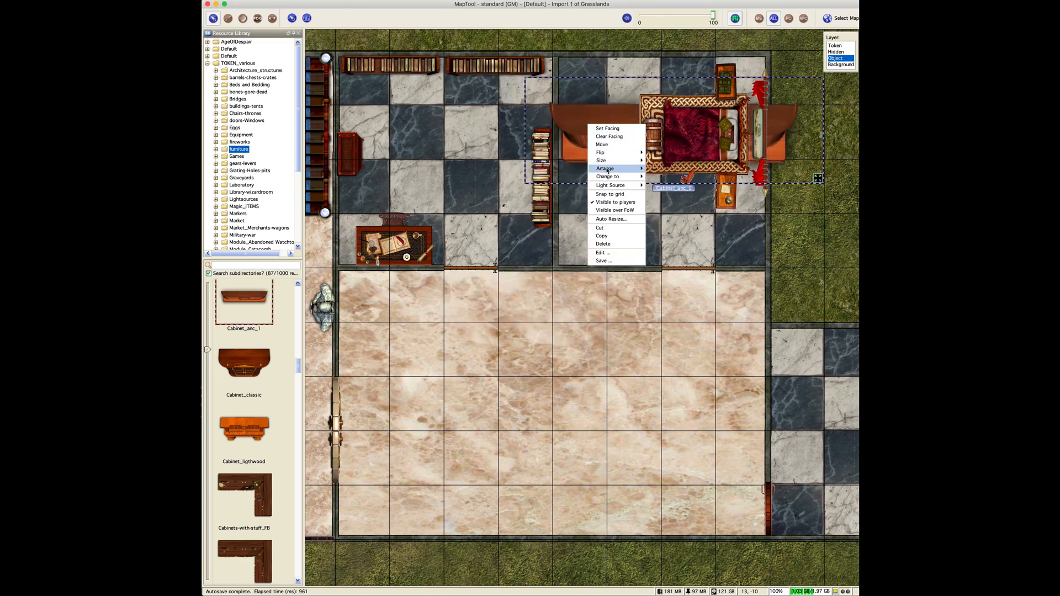
mouse_move(630, 160)
left_click(661, 209)
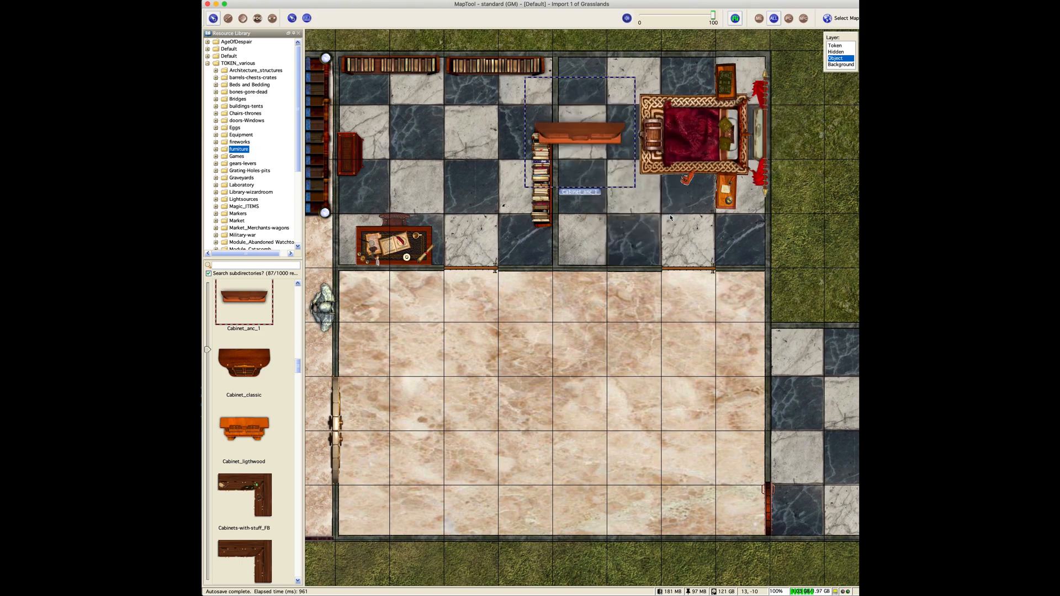
left_click_drag(586, 142, 610, 76)
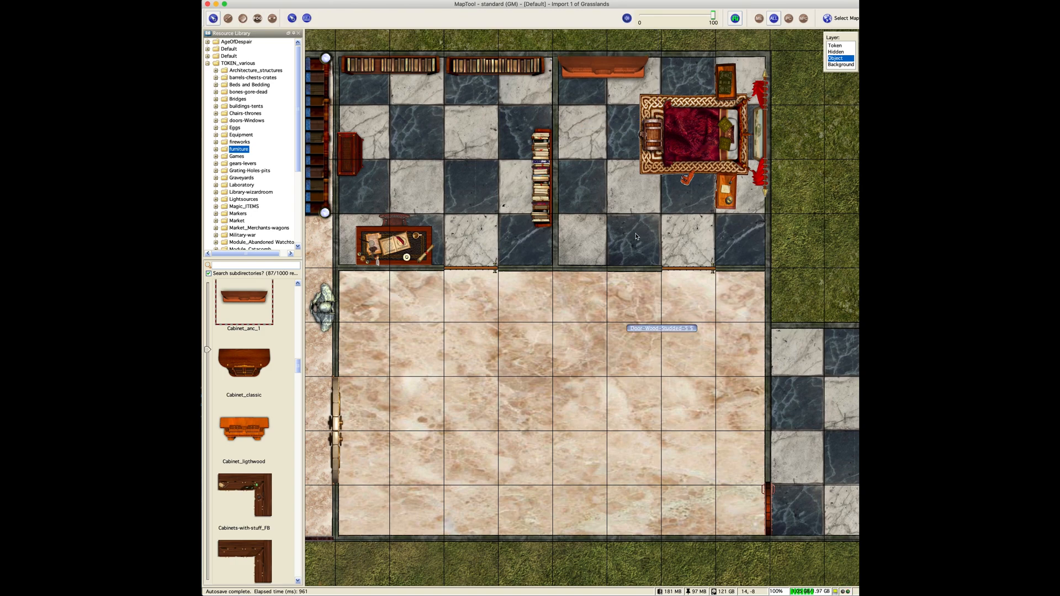
- Search the whole TOKEN_various library for "bench" and browse the images to bench_tavern_gt
left_click(243, 265)
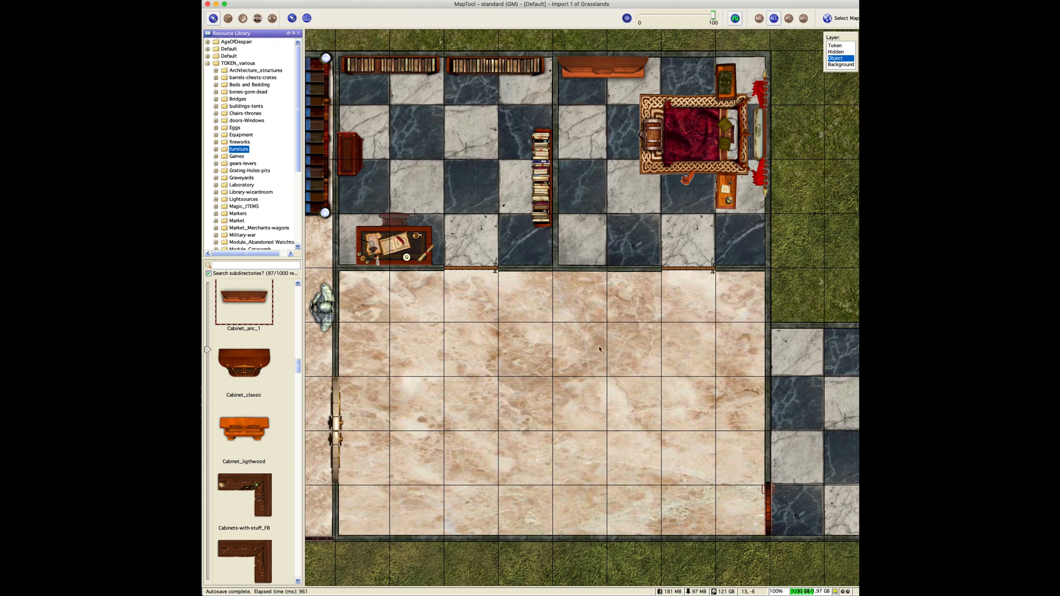
left_click_drag(574, 391, 586, 333)
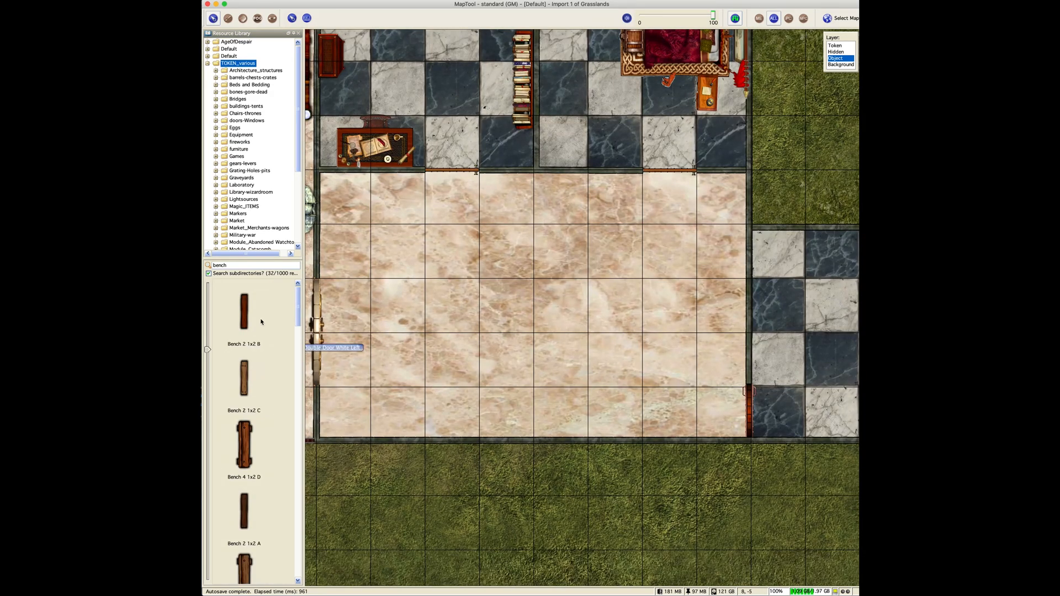
scroll(257, 375, "down", 3)
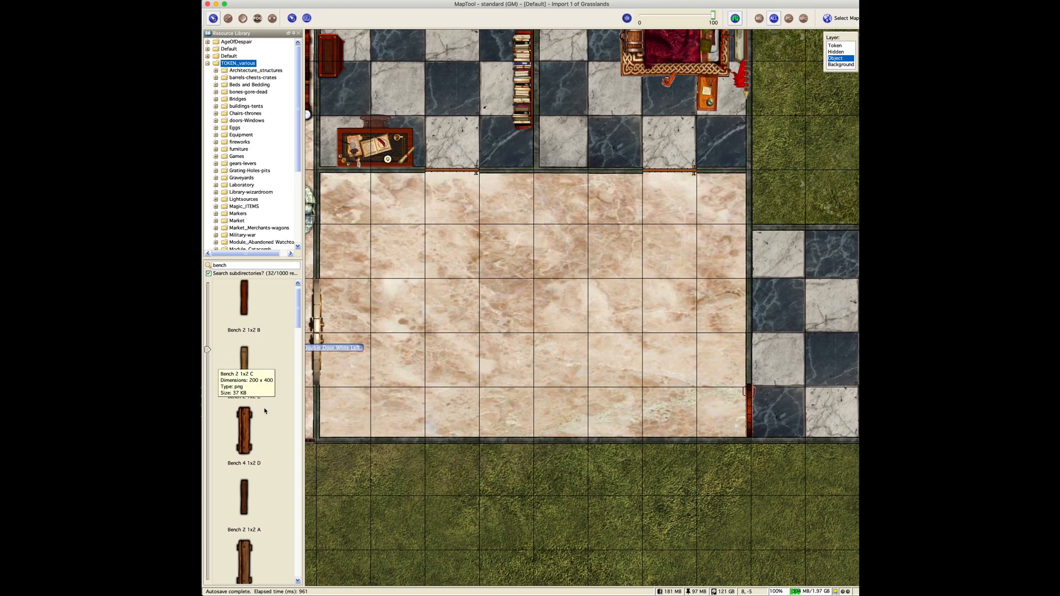
scroll(269, 438, "down", 9)
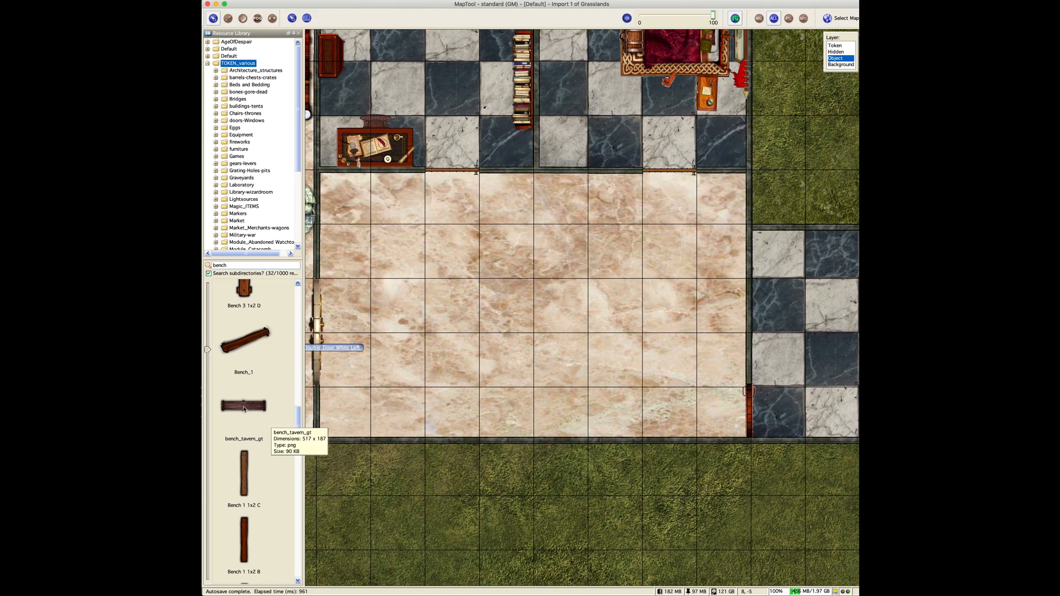
- Place the bench_tavern_gt bench in the hall at Large size, turned north-south against the middle of the north wall
left_click_drag(244, 407, 389, 288)
right_click(404, 288)
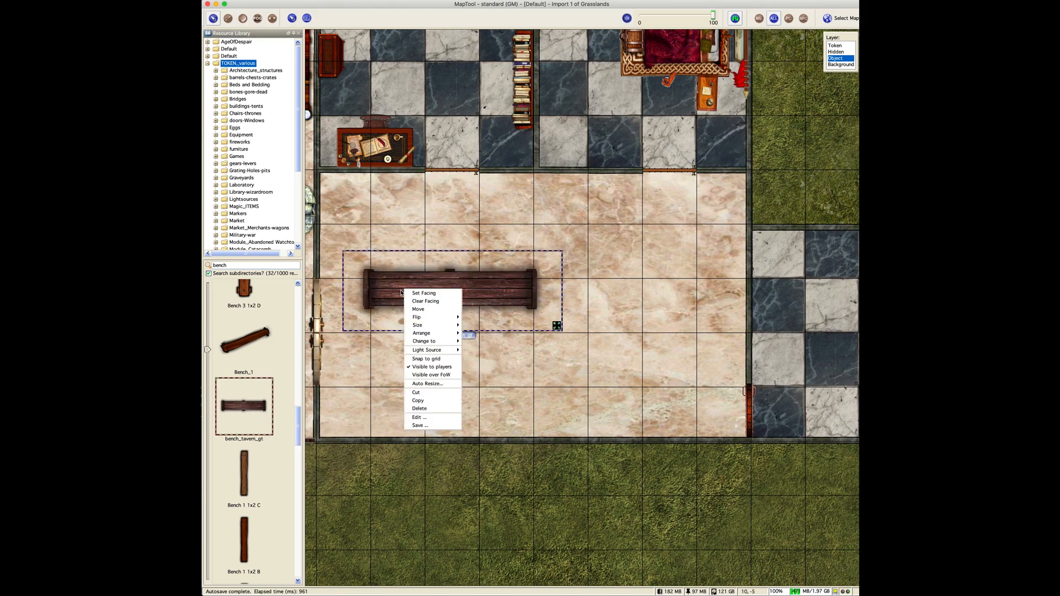
mouse_move(426, 325)
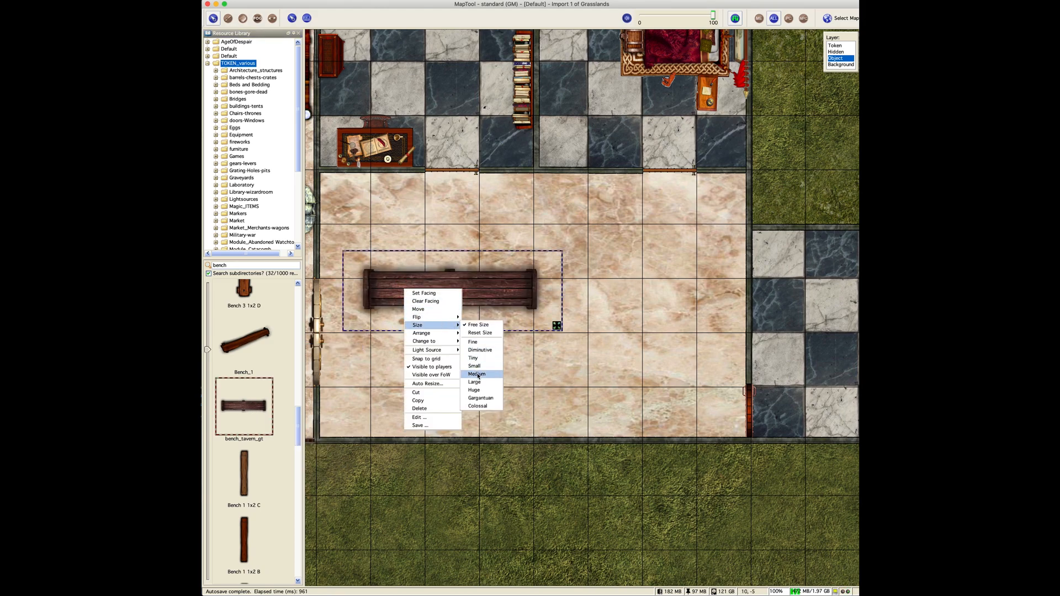
left_click(476, 382)
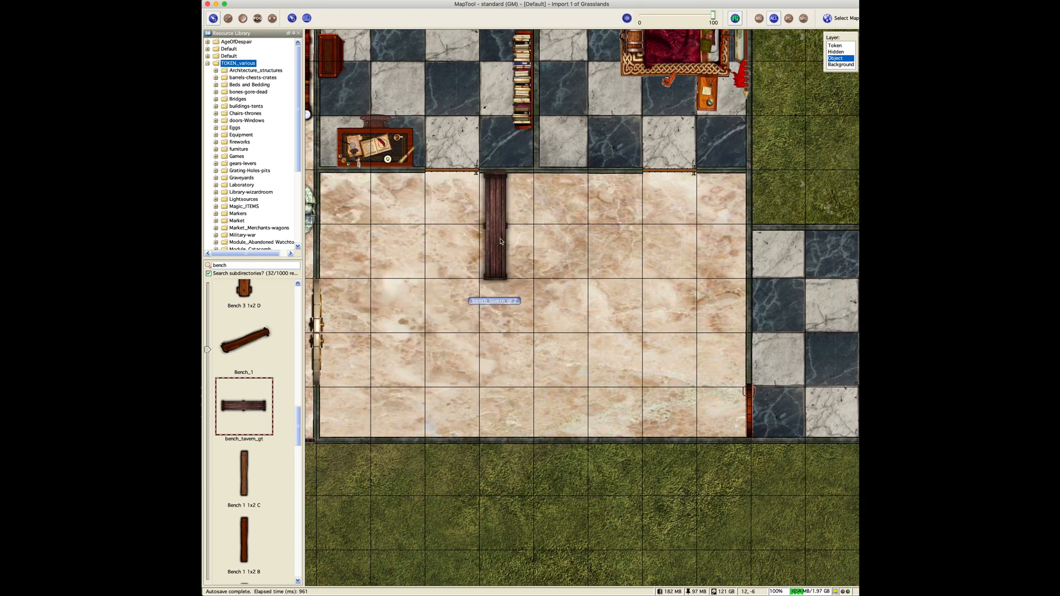
- Copy the bench and set two duplicates parallel to it along the north wall, extending the row to the hall's west wall
left_click(501, 241)
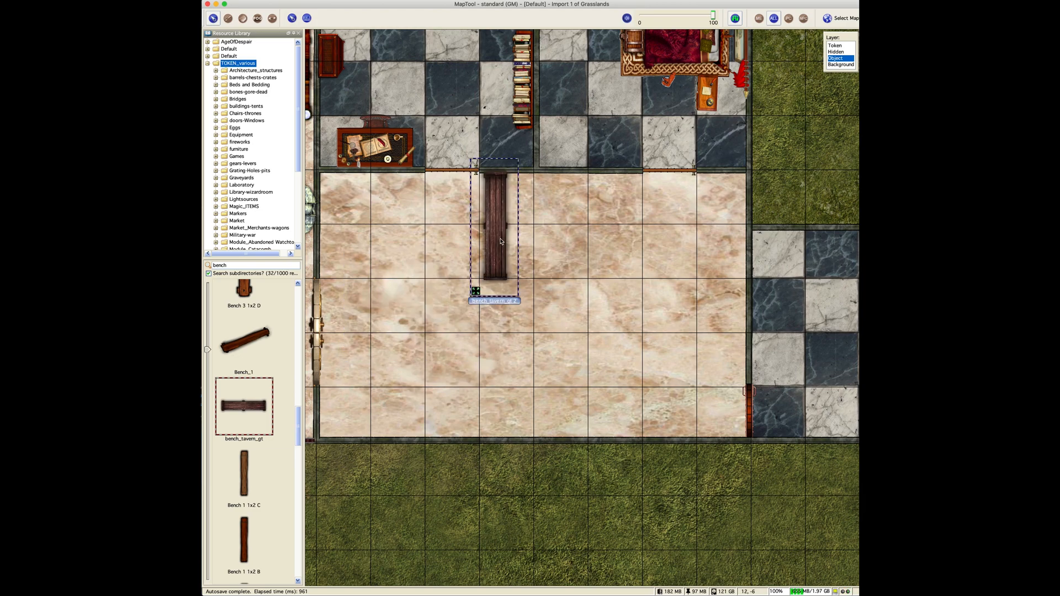
key("super+c")
key("super+v")
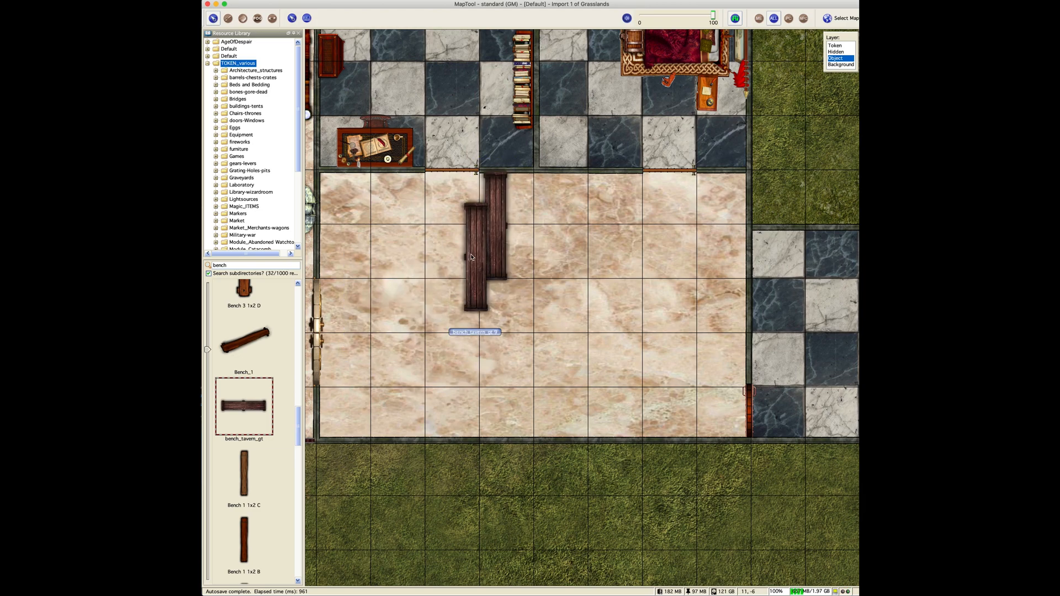
left_click_drag(471, 256, 408, 225)
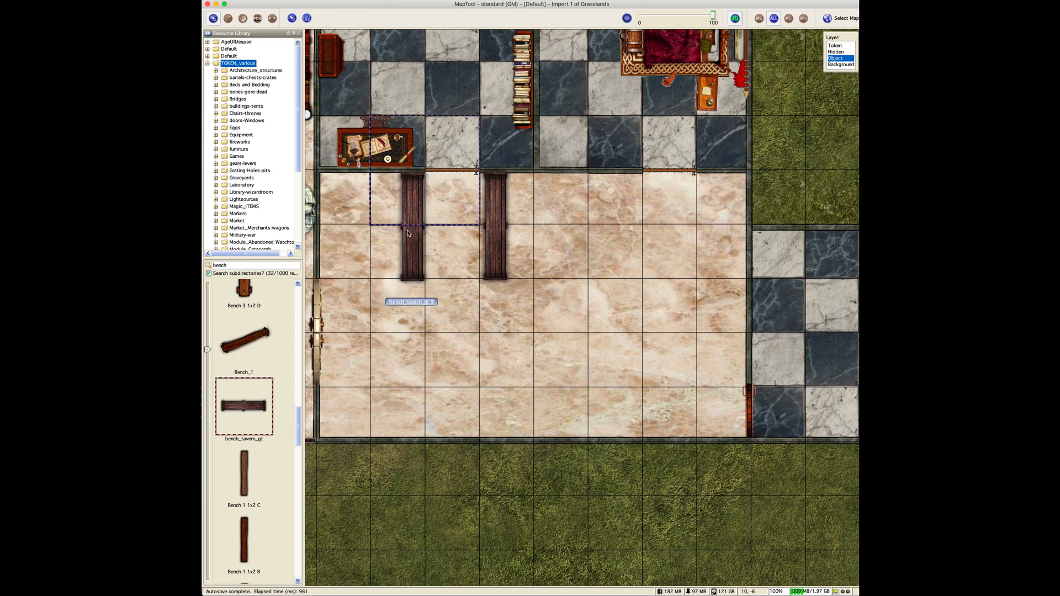
key("super+v")
left_click_drag(458, 305, 319, 253)
left_click(333, 243)
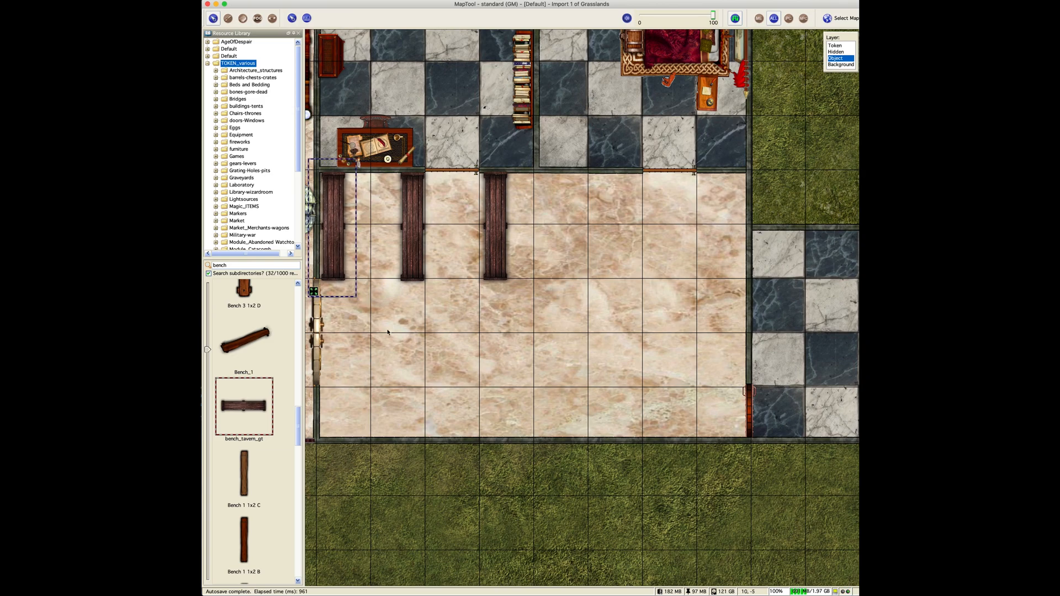
- Paste three benches in a row along the hall's south wall, leaving the central aisle and the square by the west wall free
left_click(415, 387)
key("super+v")
left_click_drag(489, 412, 413, 384)
key("super+v")
left_click_drag(575, 390, 495, 384)
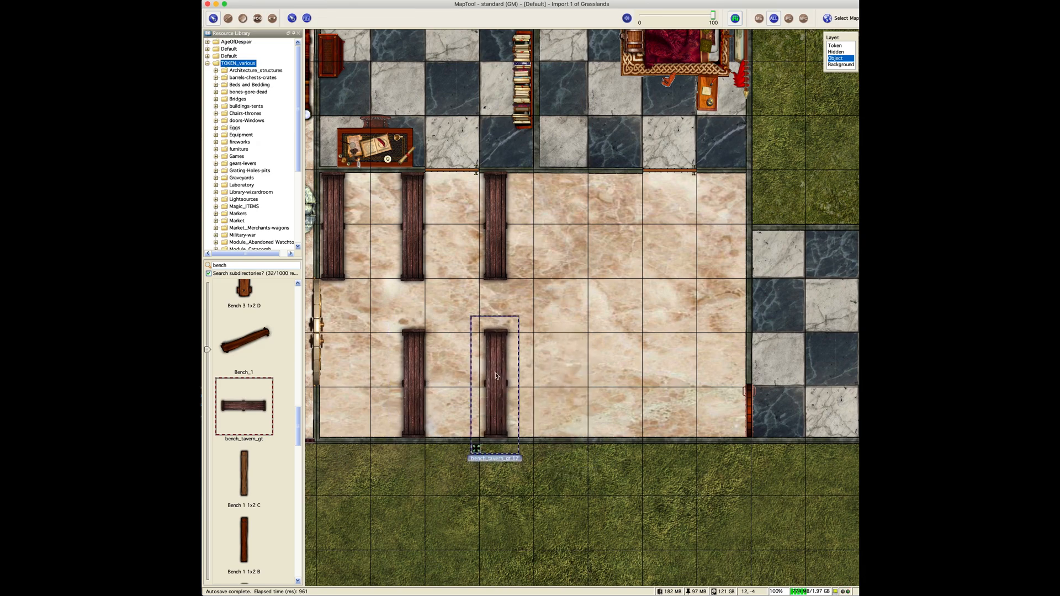
key("super+v")
left_click_drag(652, 387, 564, 384)
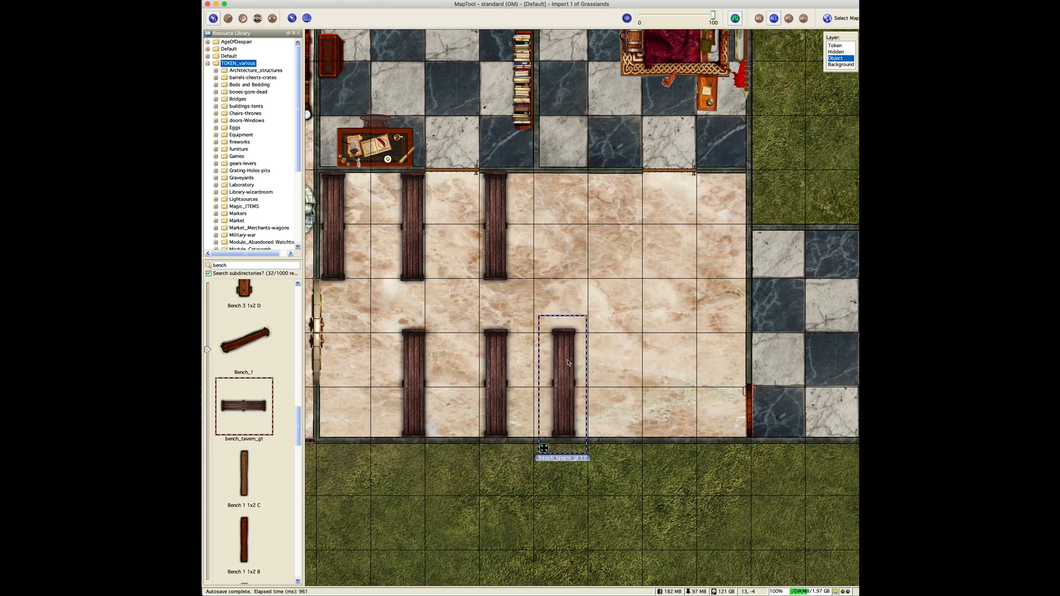
- Paste two more benches at the east end of the north row and one at the east end of the south row
key("super+v")
left_click_drag(622, 276, 554, 237)
key("super+v")
left_click_drag(686, 265, 630, 232)
key("super+v")
left_click_drag(698, 361, 630, 385)
left_click(680, 399)
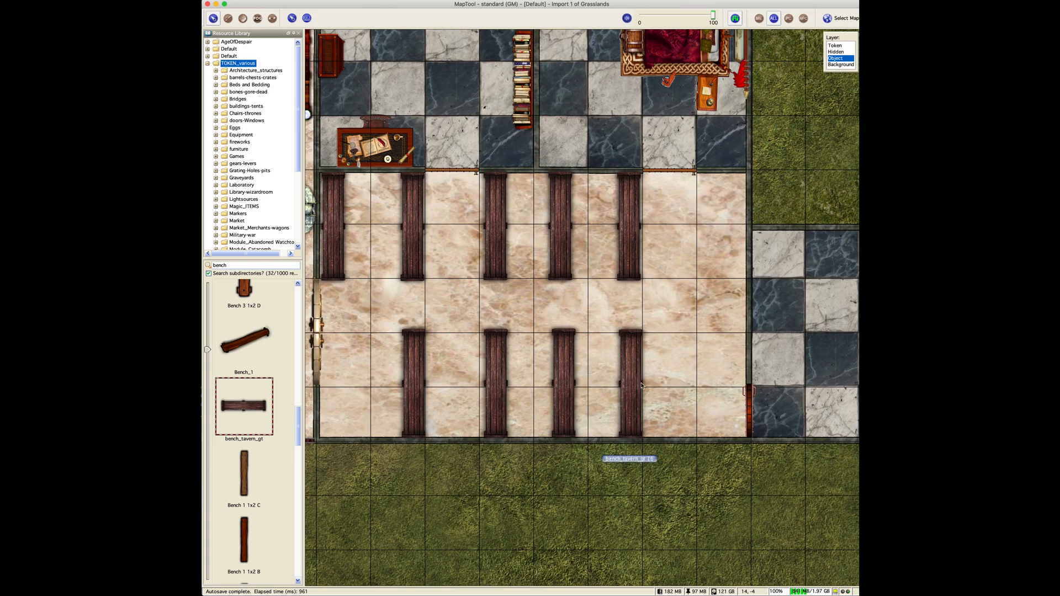
- Search the library for "altar" and browse the images to altar_4
double_click(245, 266)
type("altar")
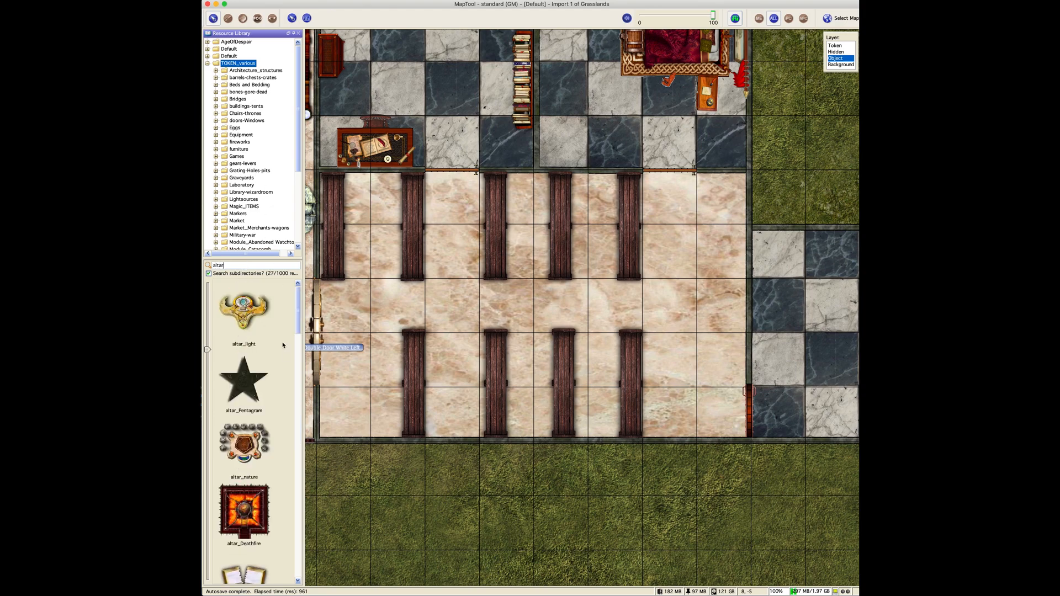
scroll(272, 387, "down", 5)
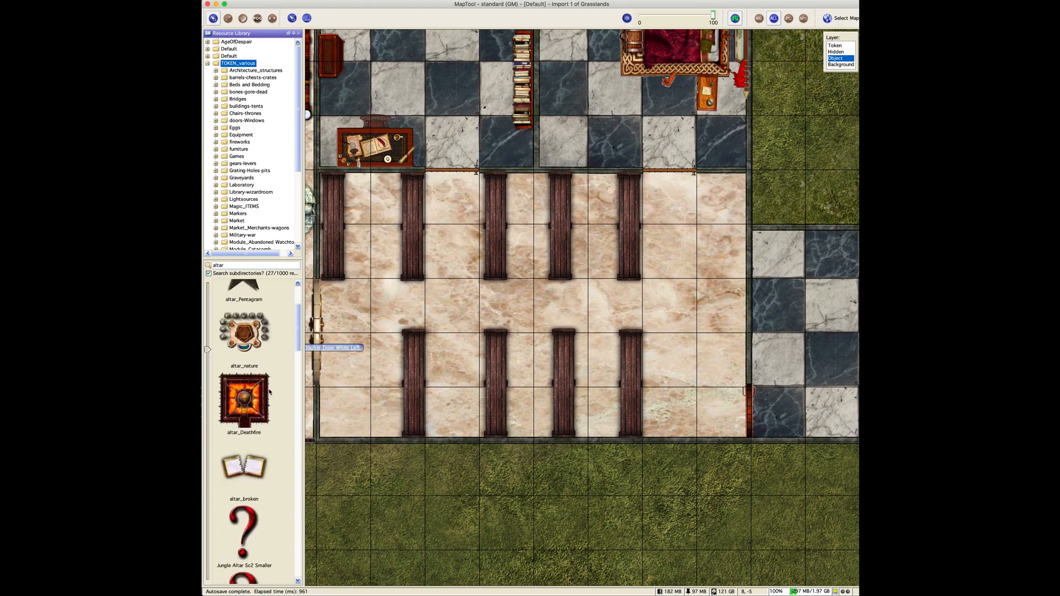
scroll(267, 406, "down", 5)
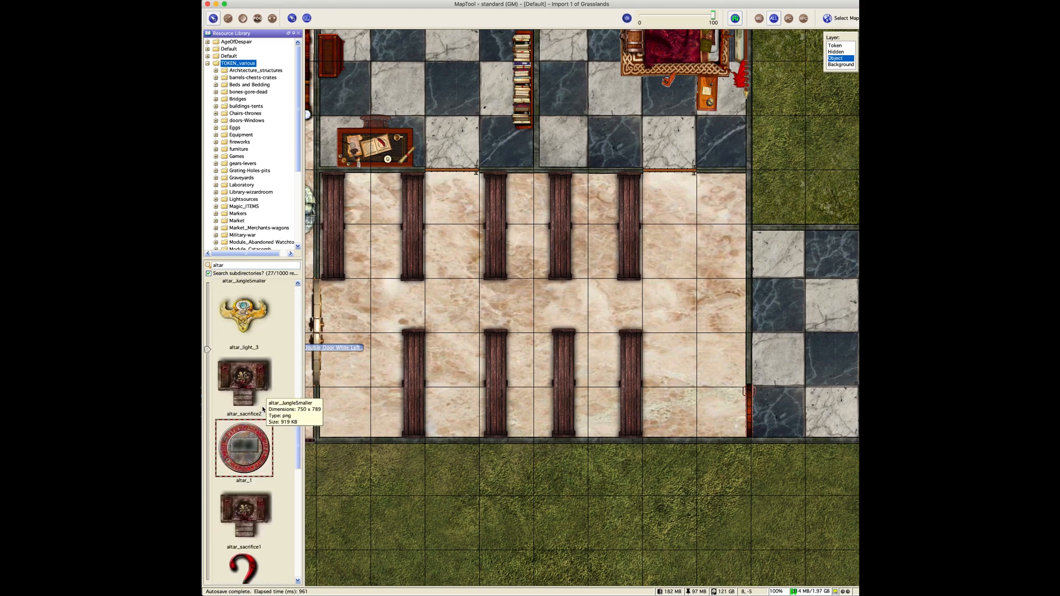
scroll(264, 409, "down", 5)
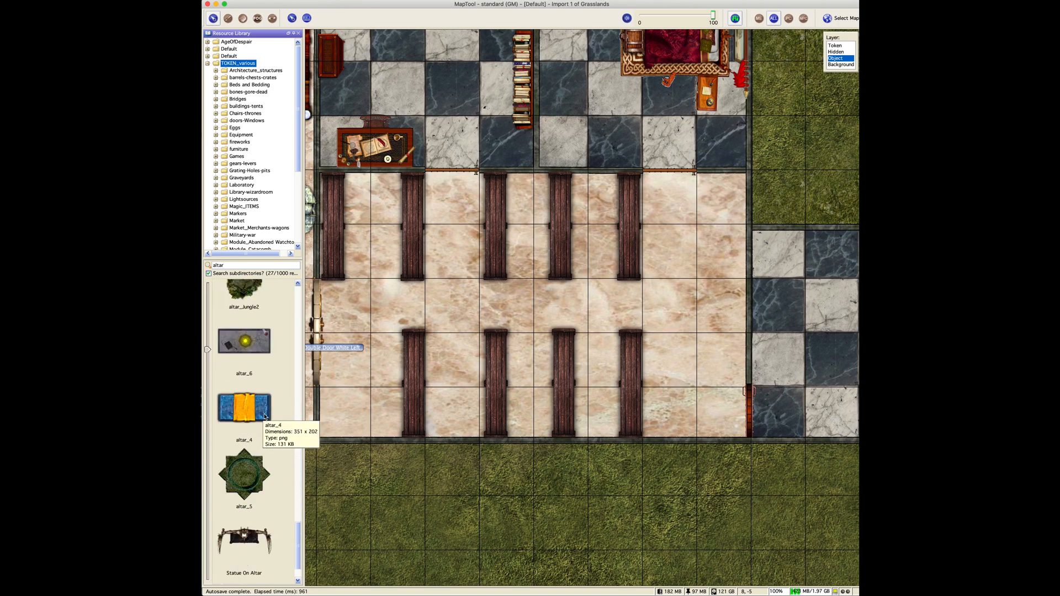
- Place the altar_4 altar at Large size, turned north-south against the middle of the hall's east wall
left_click_drag(257, 418, 682, 302)
scroll(684, 301, "up", 1)
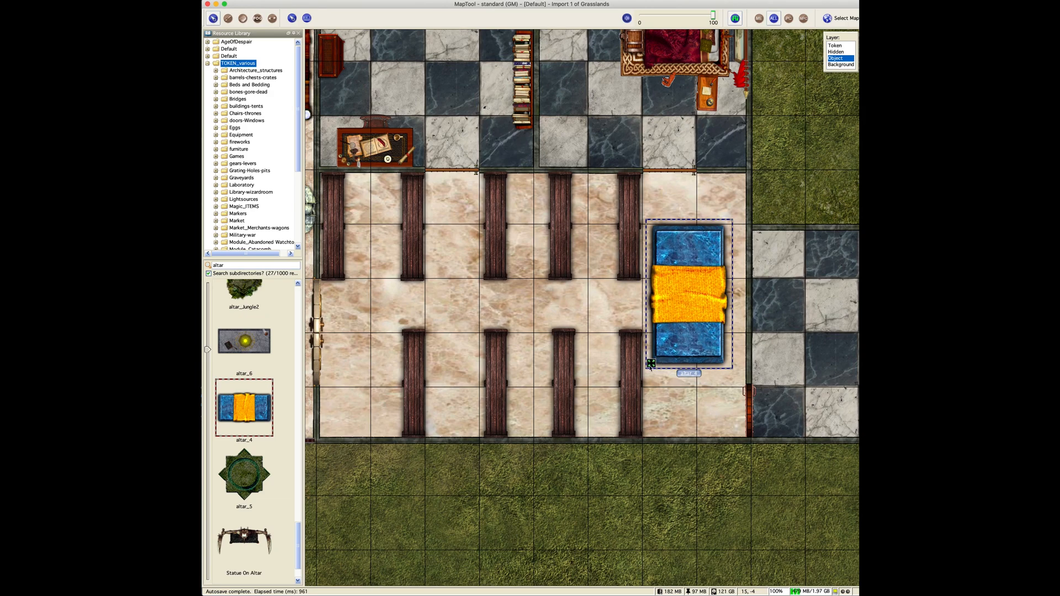
right_click(660, 334)
mouse_move(687, 368)
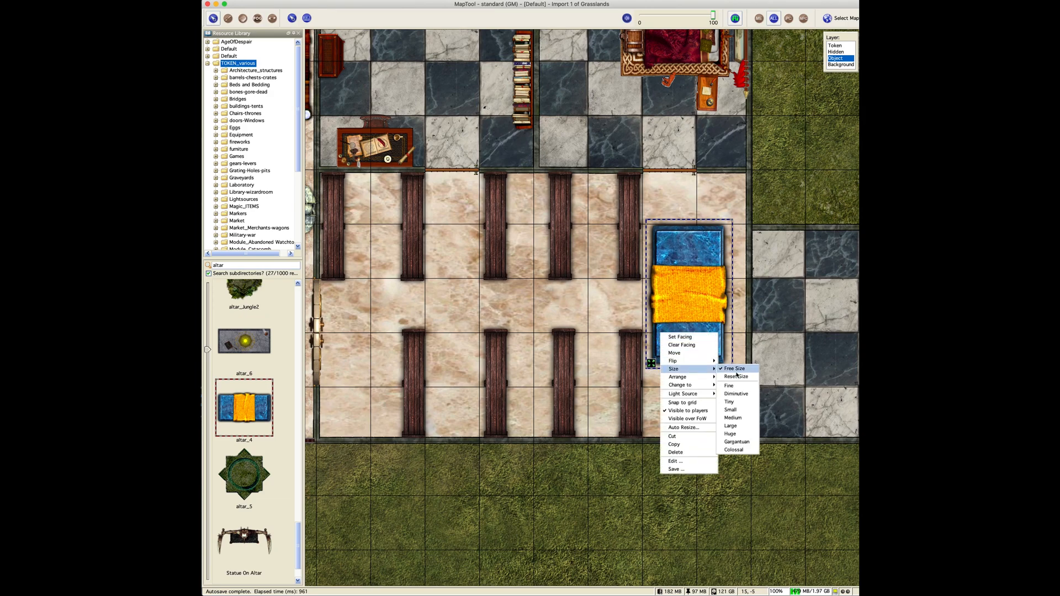
left_click(740, 420)
left_click_drag(670, 301, 721, 312)
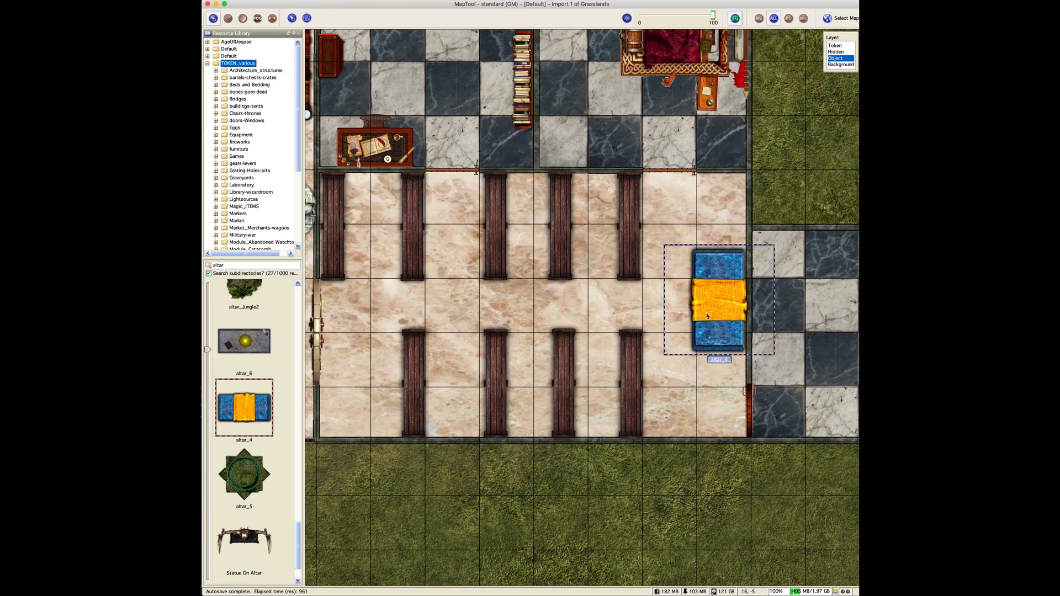
- Search the library for "brazier" and browse the images to Brazier3_FB
double_click(219, 266)
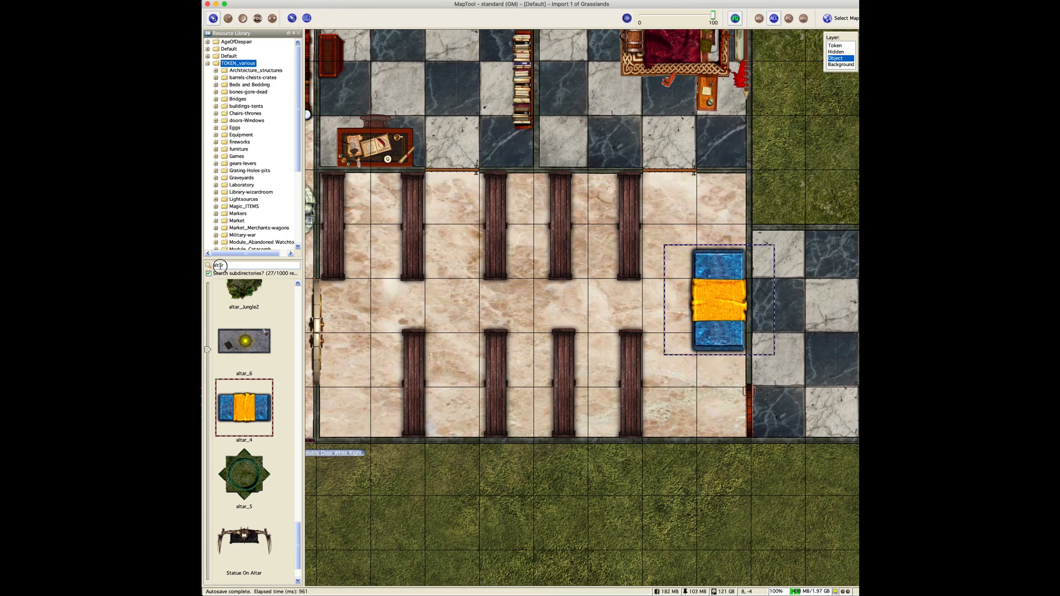
type("br")
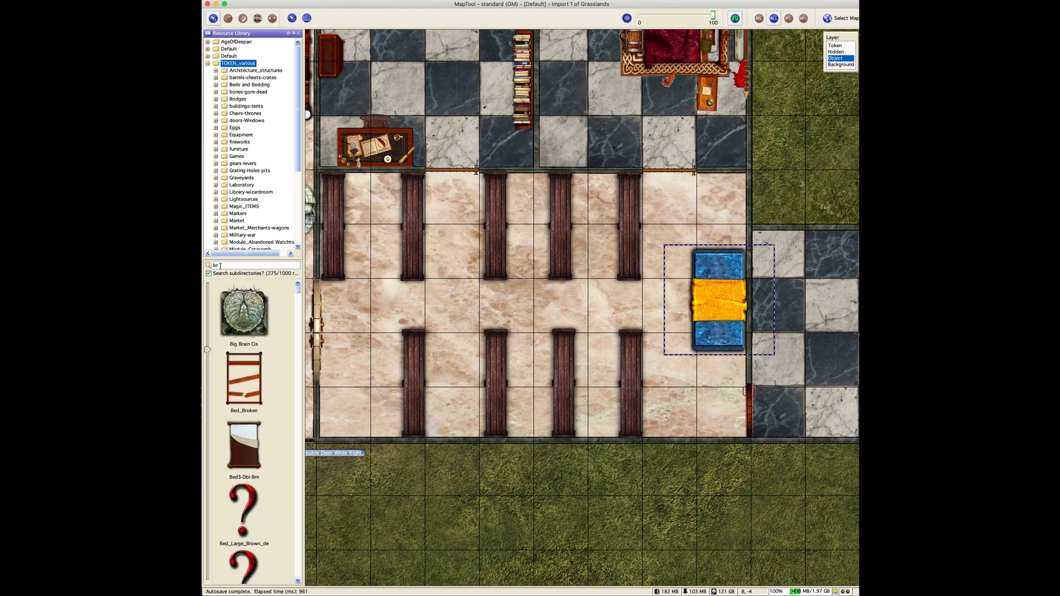
key("BackSpace")
type("ra")
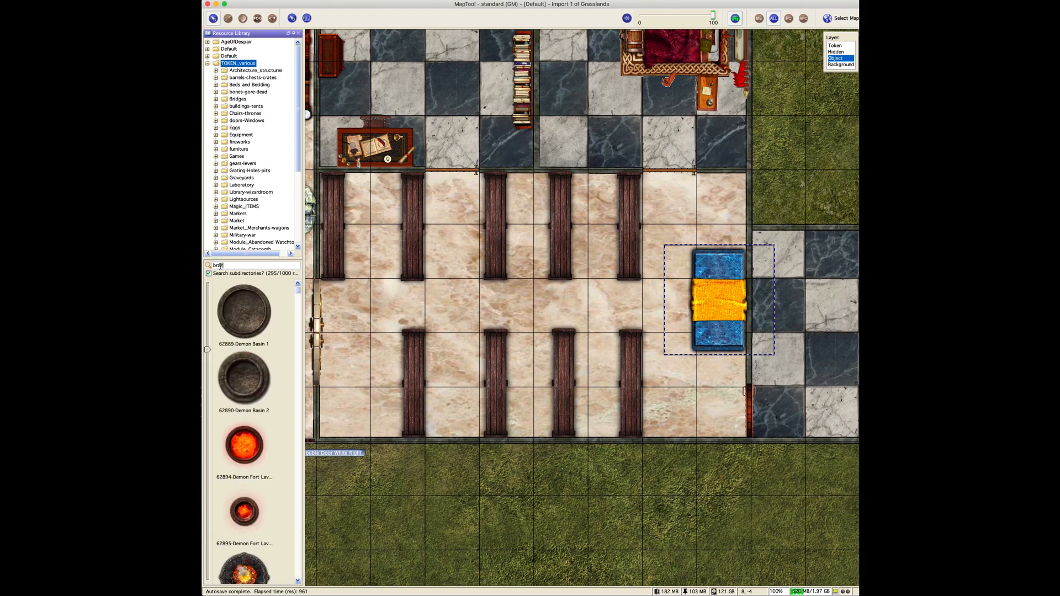
type("zier")
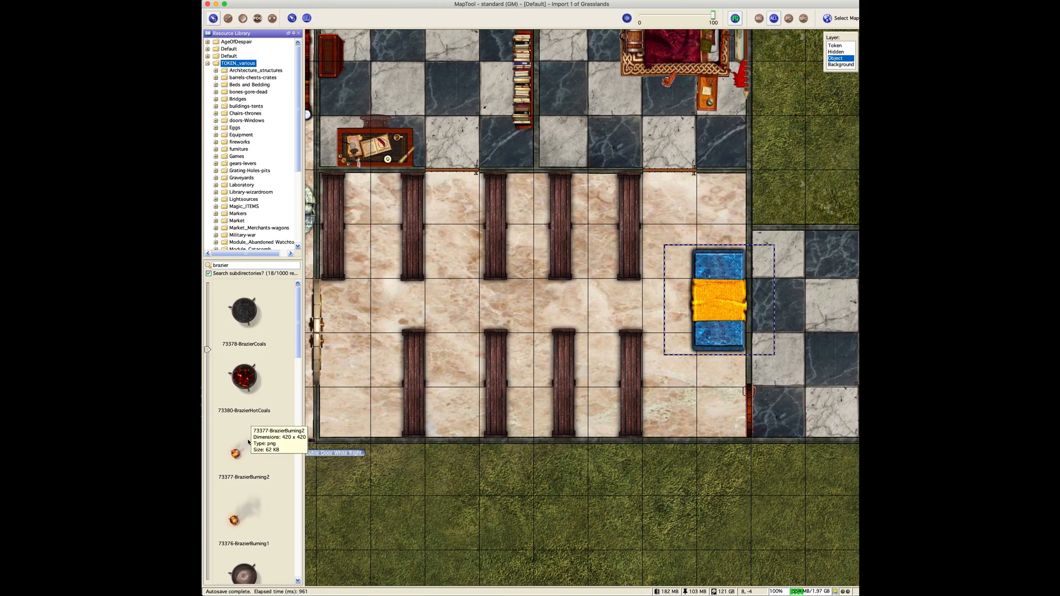
scroll(250, 440, "down", 10)
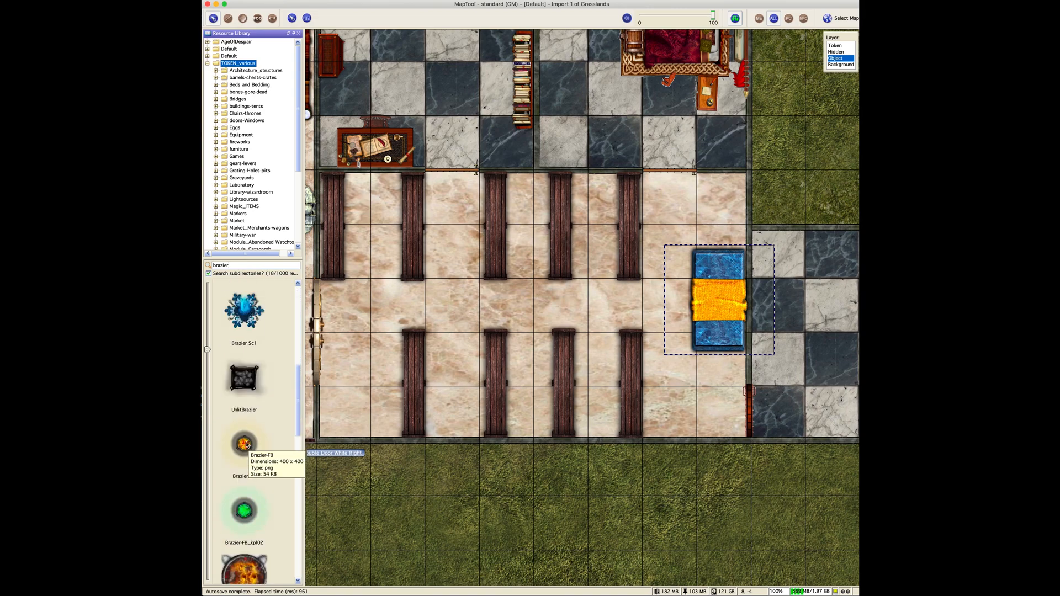
scroll(258, 442, "down", 5)
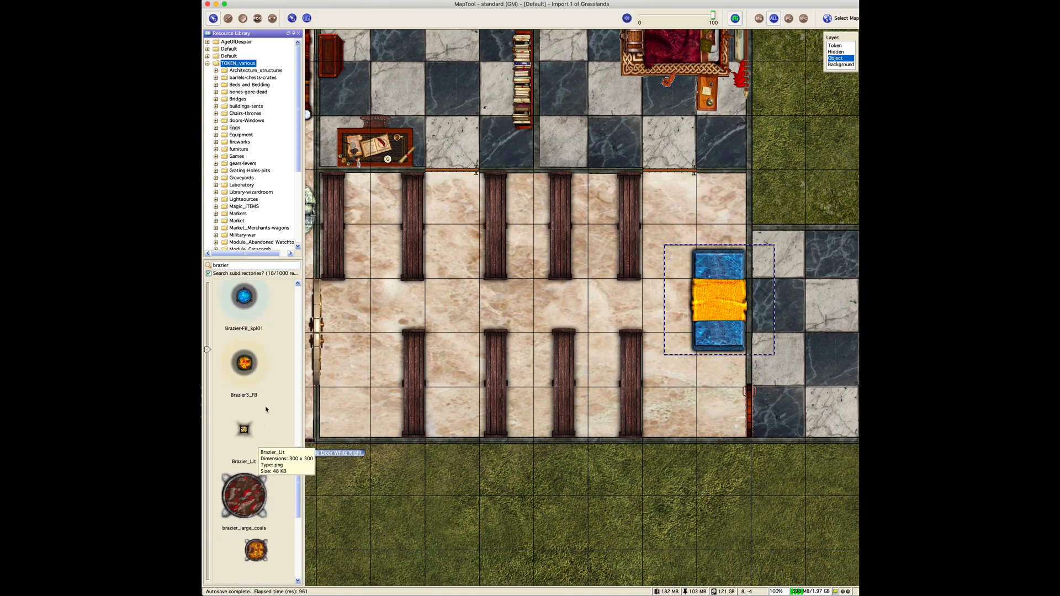
- Place the Brazier3_FB brazier at Small size by the altar's north end, and return the displaced bedroom door to its opening
left_click_drag(245, 362, 696, 228)
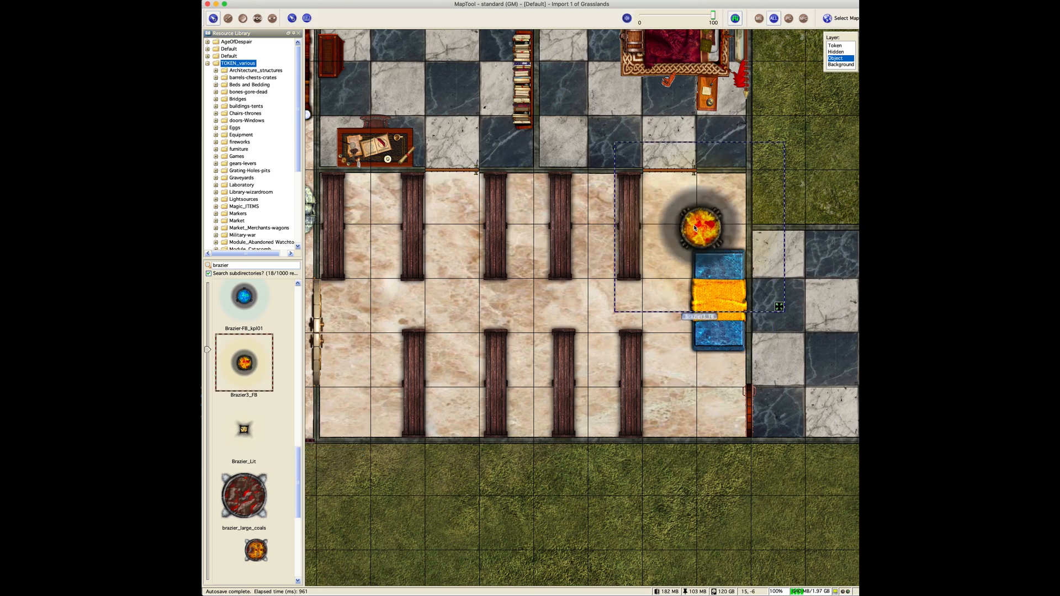
right_click(694, 228)
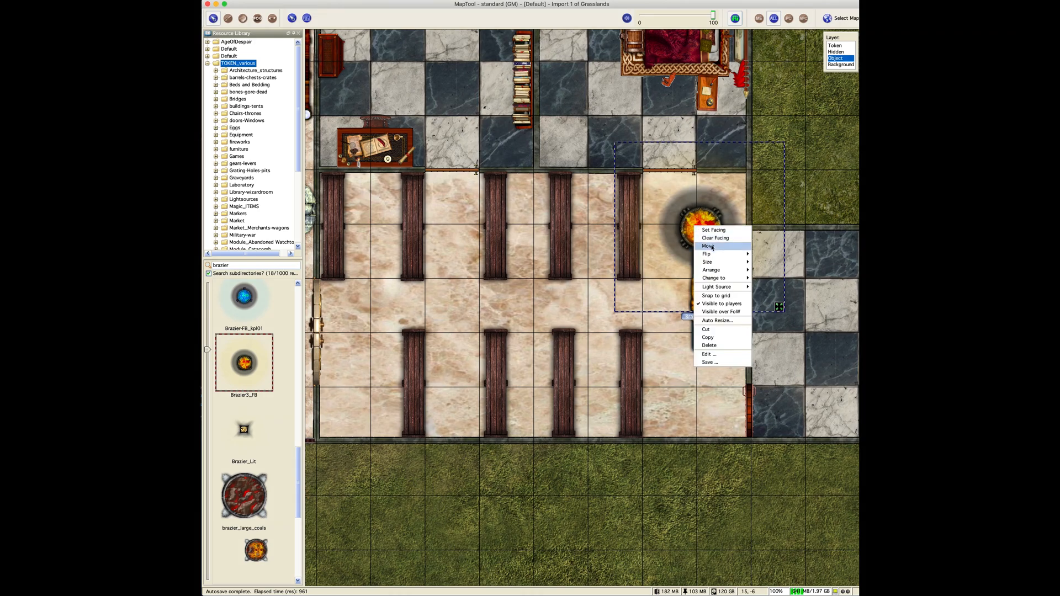
mouse_move(743, 265)
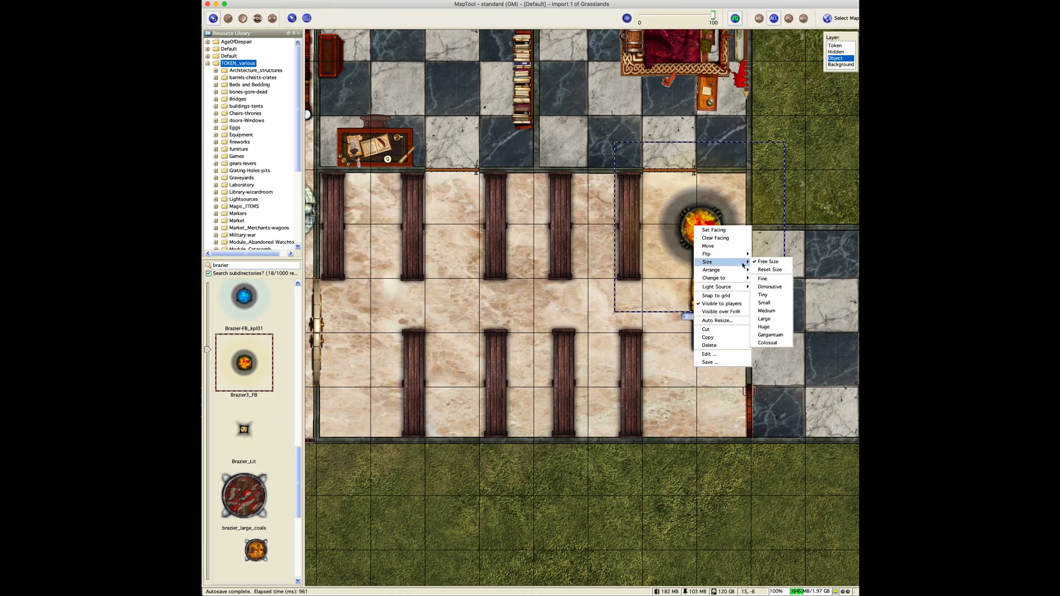
left_click(765, 303)
left_click_drag(637, 167, 709, 233)
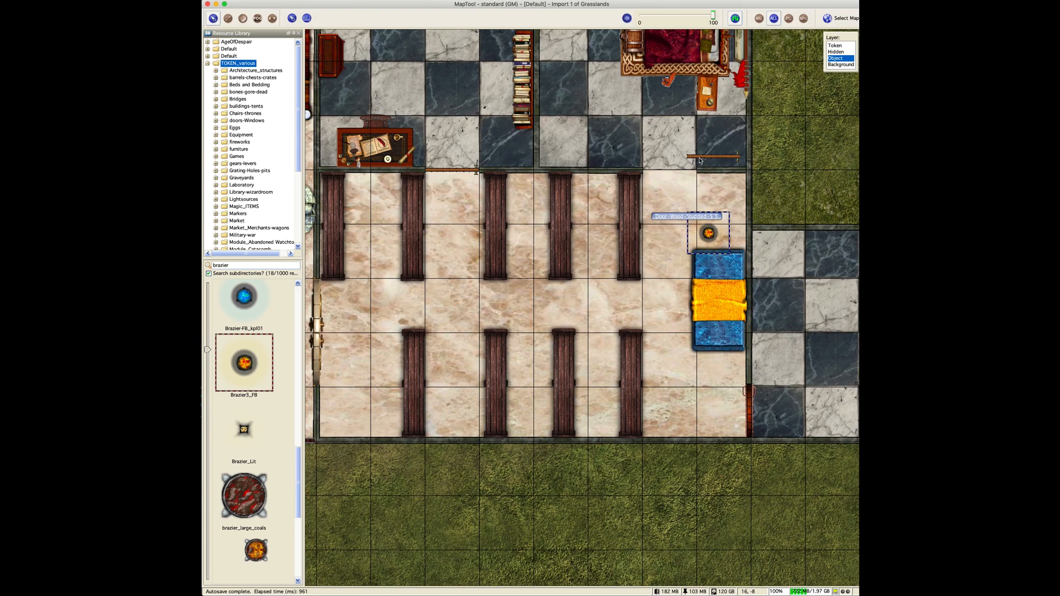
left_click_drag(699, 161, 655, 175)
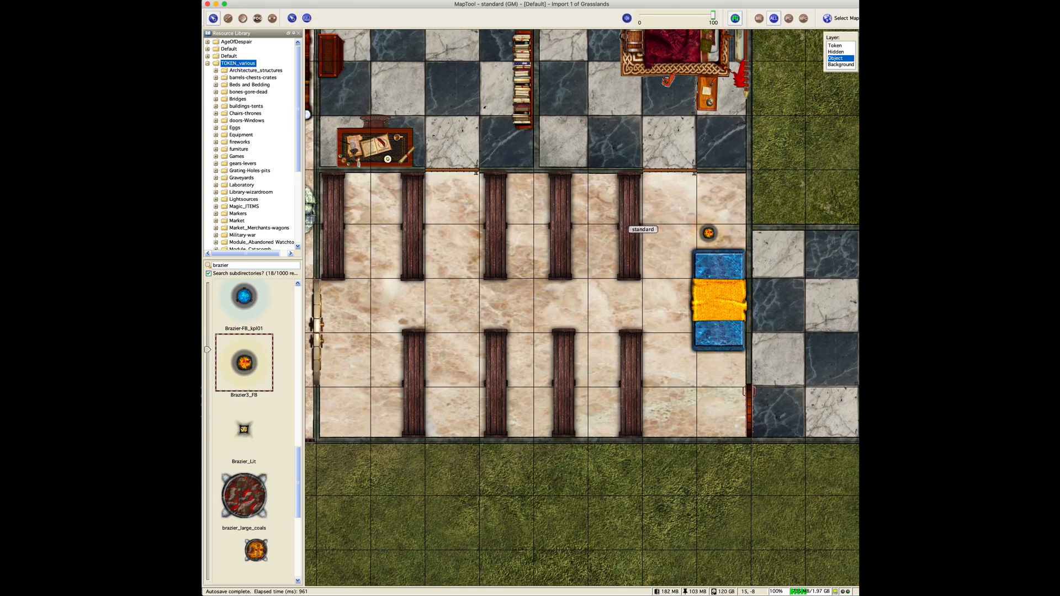
- Copy the brazier and place the duplicate by the altar's south end
left_click(706, 243)
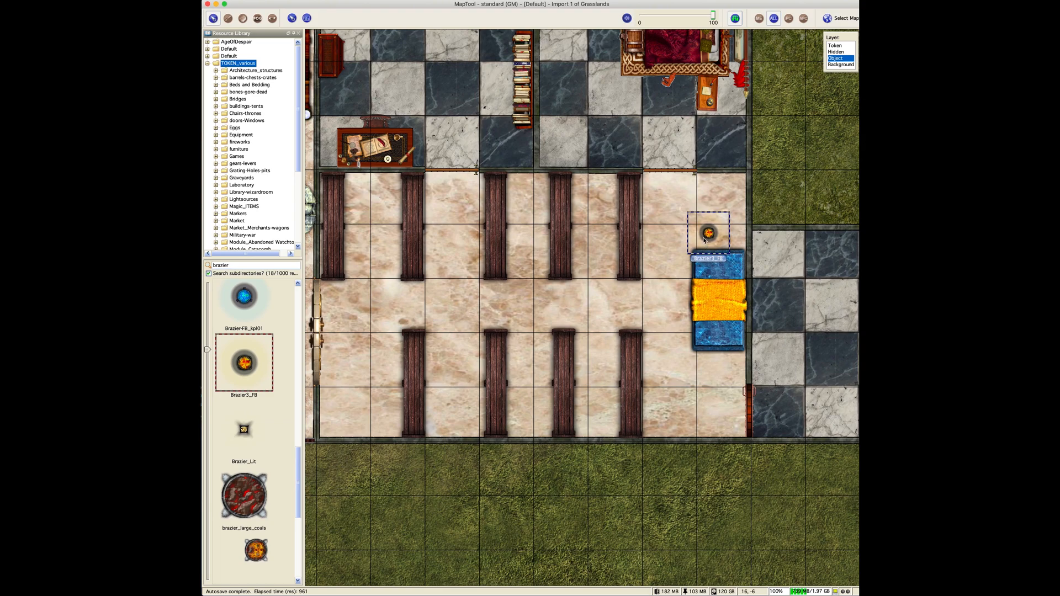
key("ctrl+c")
key("ctrl+v")
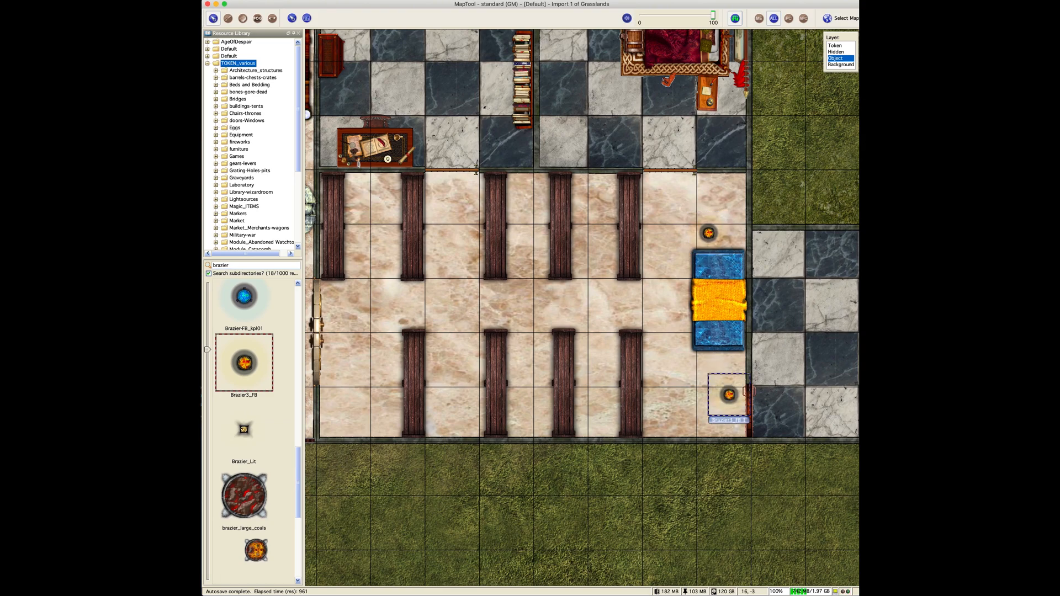
left_click_drag(729, 394, 709, 366)
left_click(670, 325)
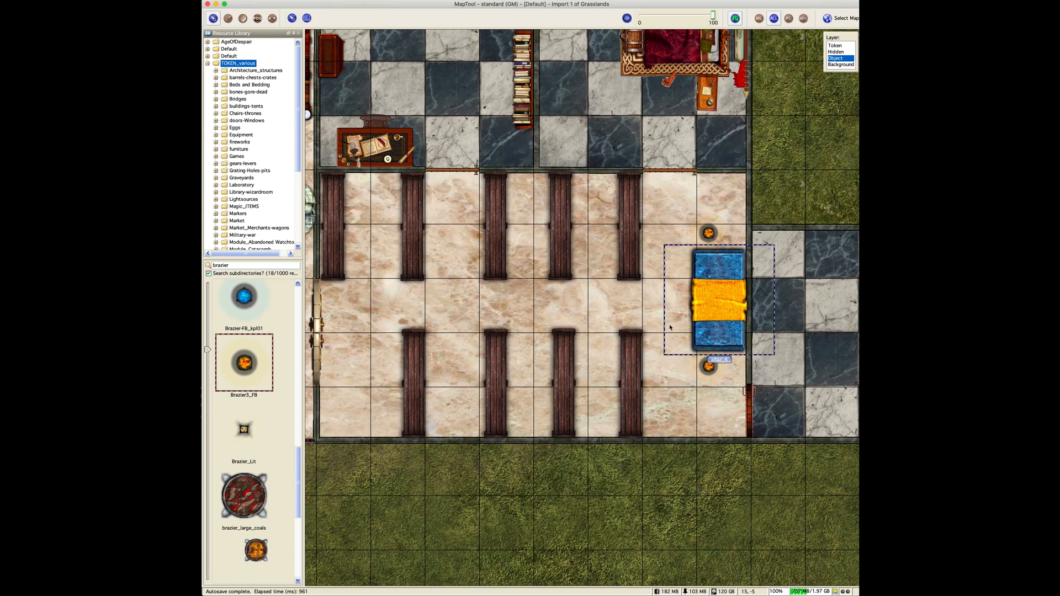
- Move all the hall's benches and the altar from the Object layer to the Background layer
left_click(630, 308)
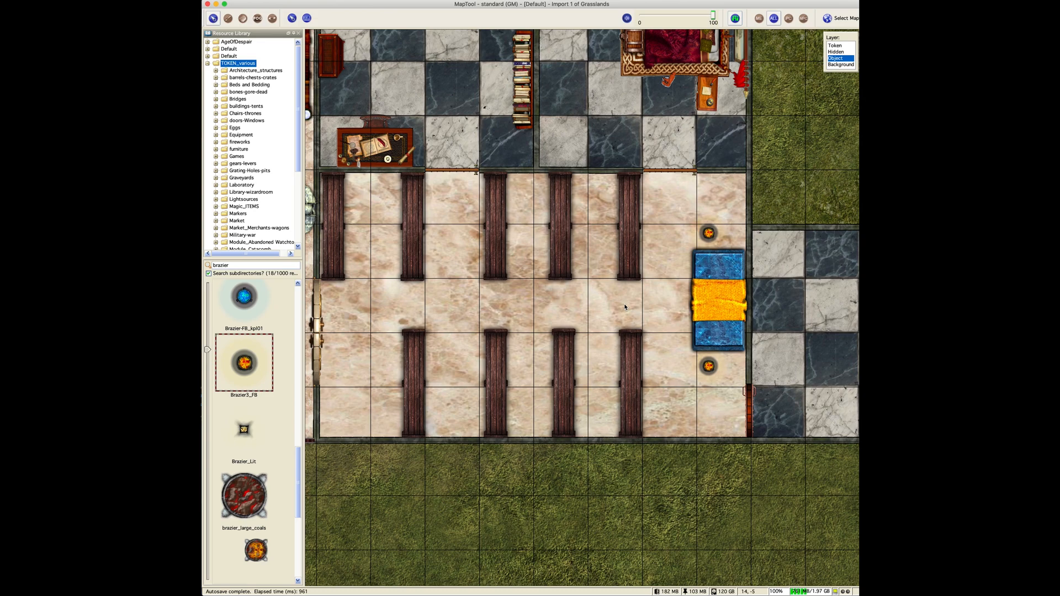
left_click(634, 266)
left_click(560, 260, "shift")
left_click(495, 260, "shift")
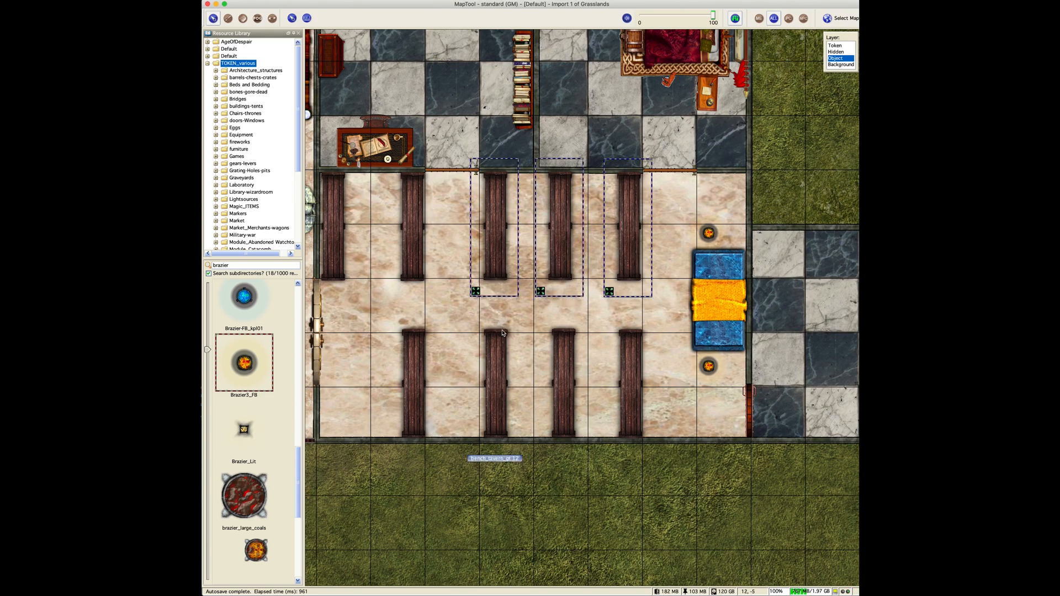
left_click(502, 334, "shift")
left_click(564, 419, "shift")
left_click(630, 346, "shift")
left_click(419, 341, "shift")
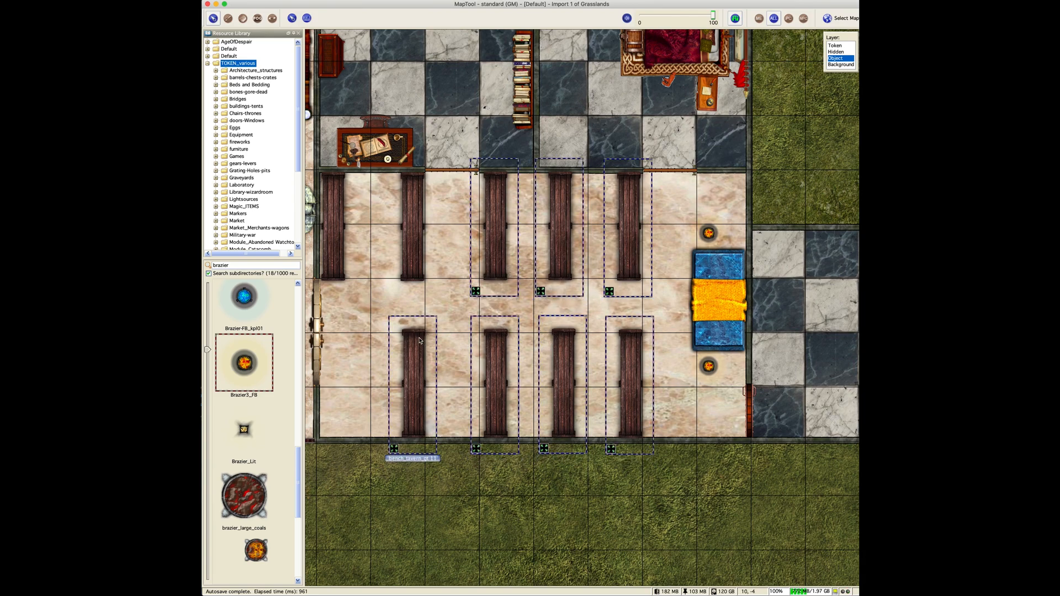
left_click(412, 232, "shift")
left_click(333, 232, "shift")
left_click(703, 293, "shift")
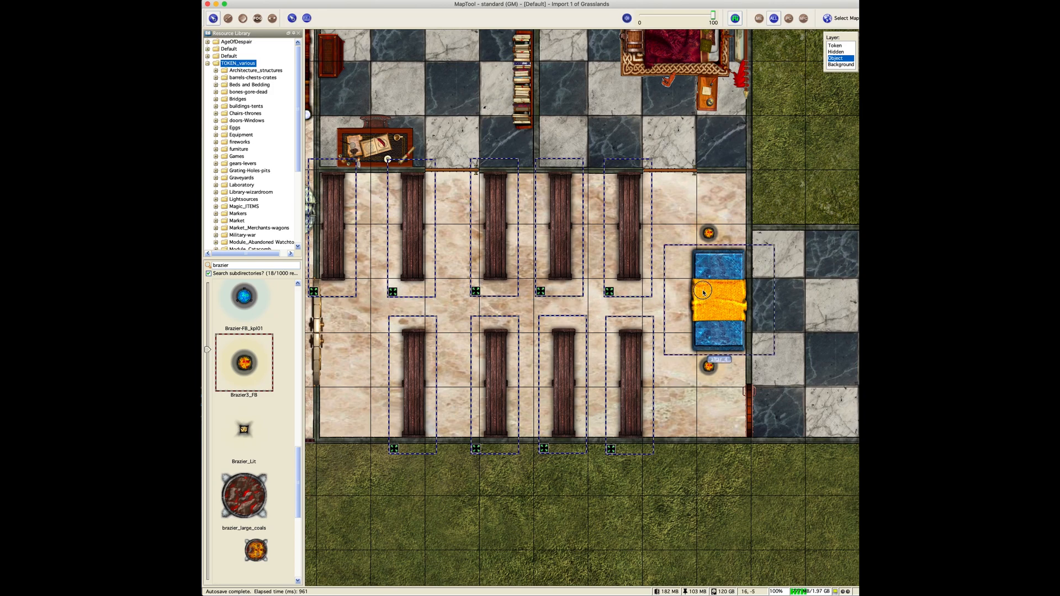
right_click(703, 293)
mouse_move(757, 344)
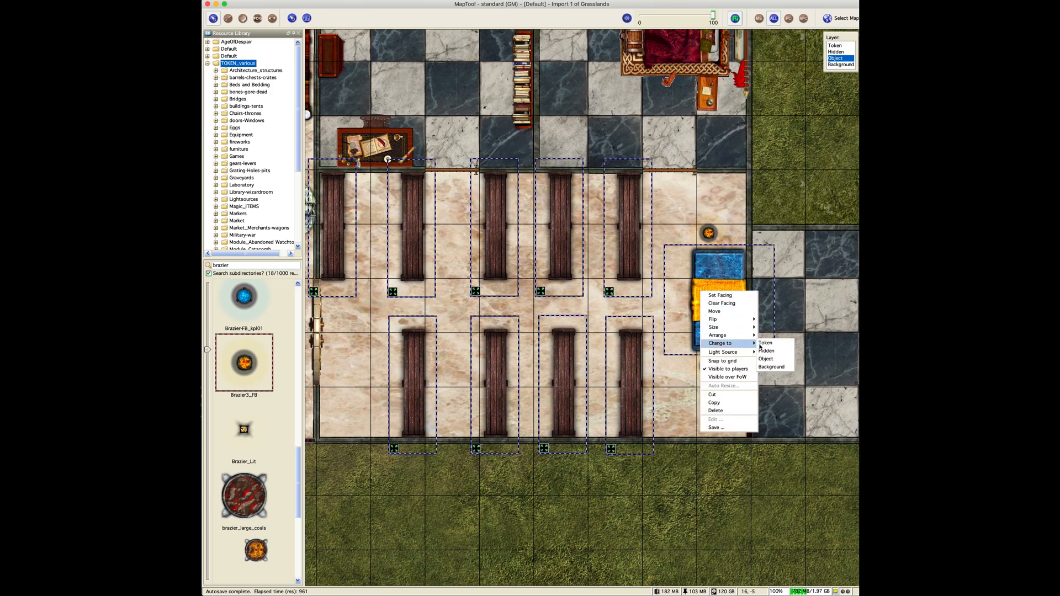
left_click(770, 367)
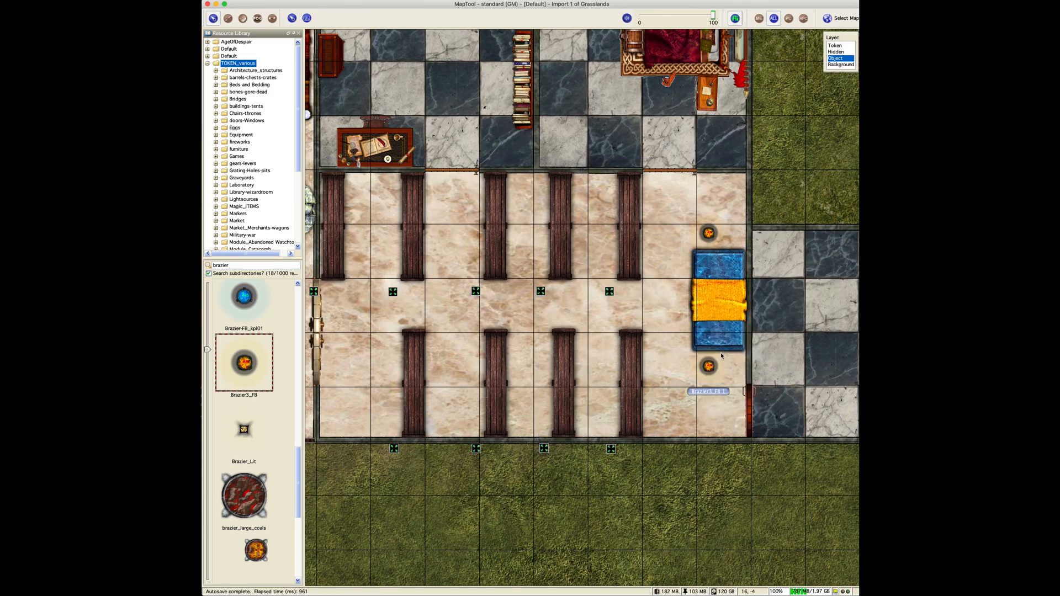
left_click(710, 366)
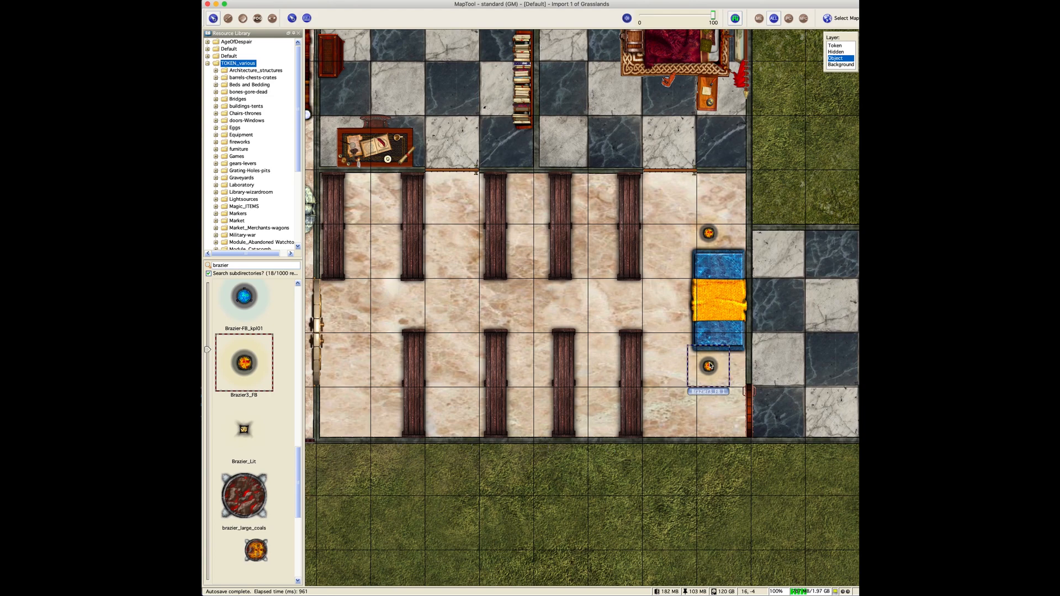
left_click(710, 234)
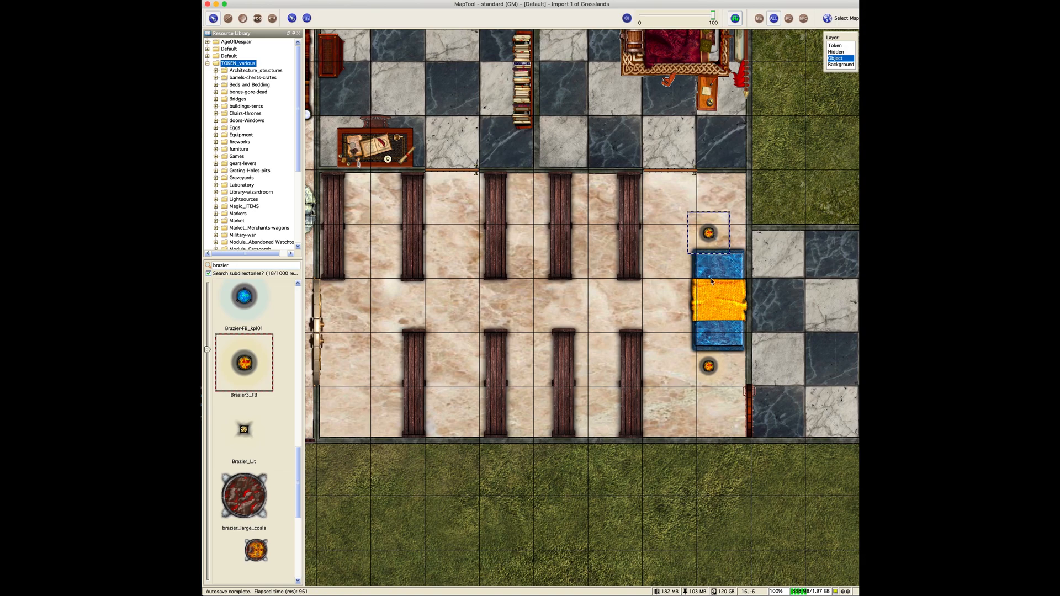
- Search the library for "chest" to furnish the small checkered room east of the hall
left_click_drag(769, 309, 571, 285)
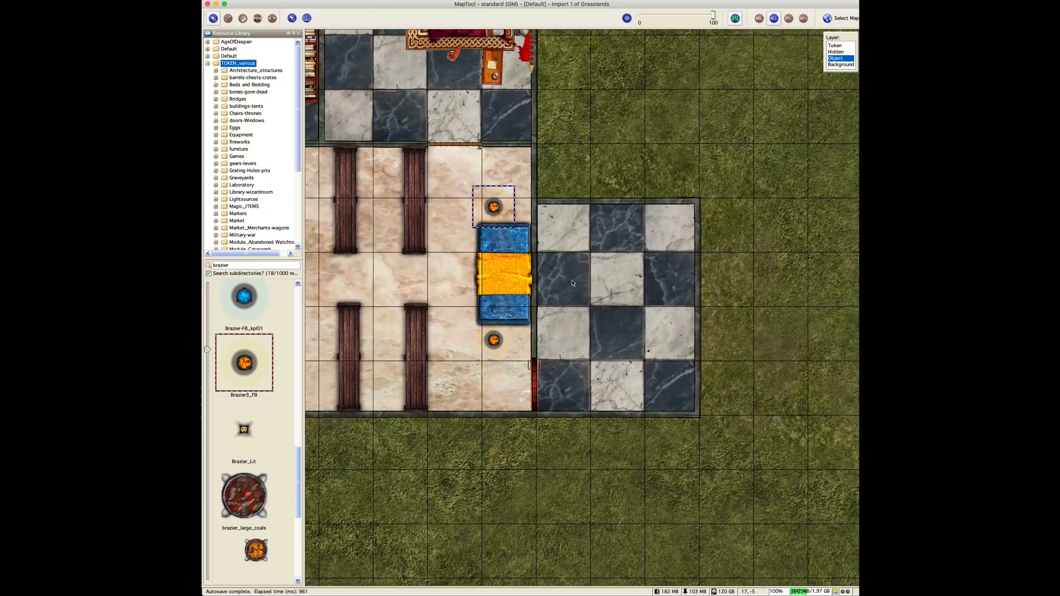
scroll(587, 278, "up", 5)
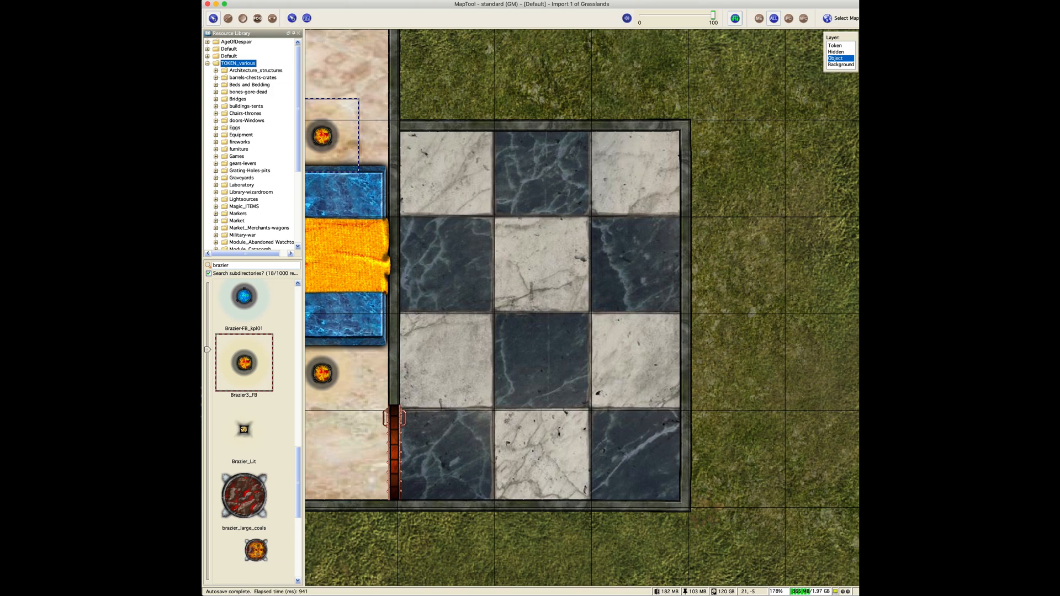
double_click(226, 265)
type("chest")
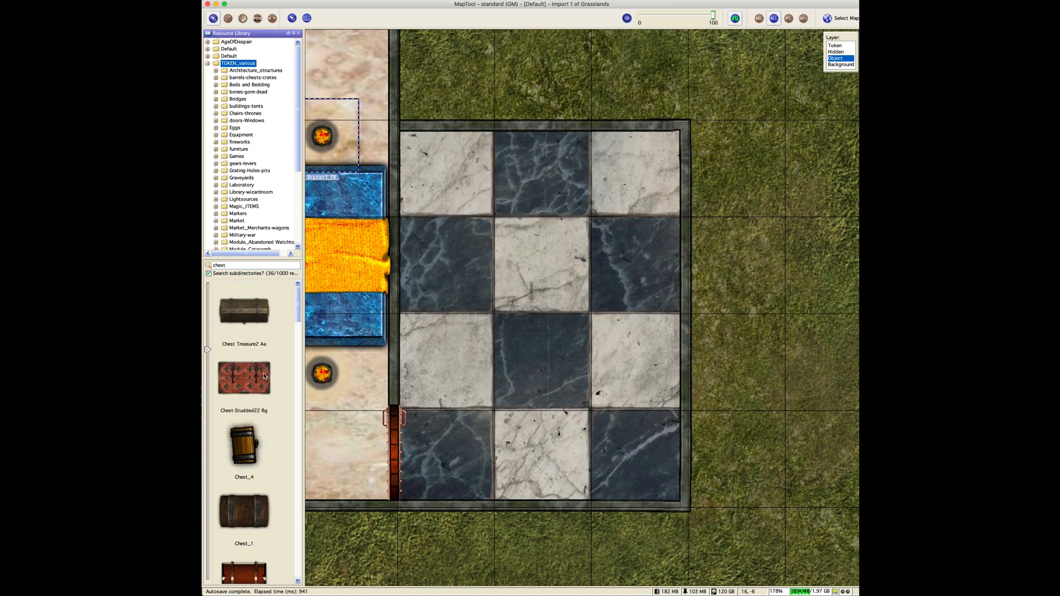
scroll(247, 454, "down", 1)
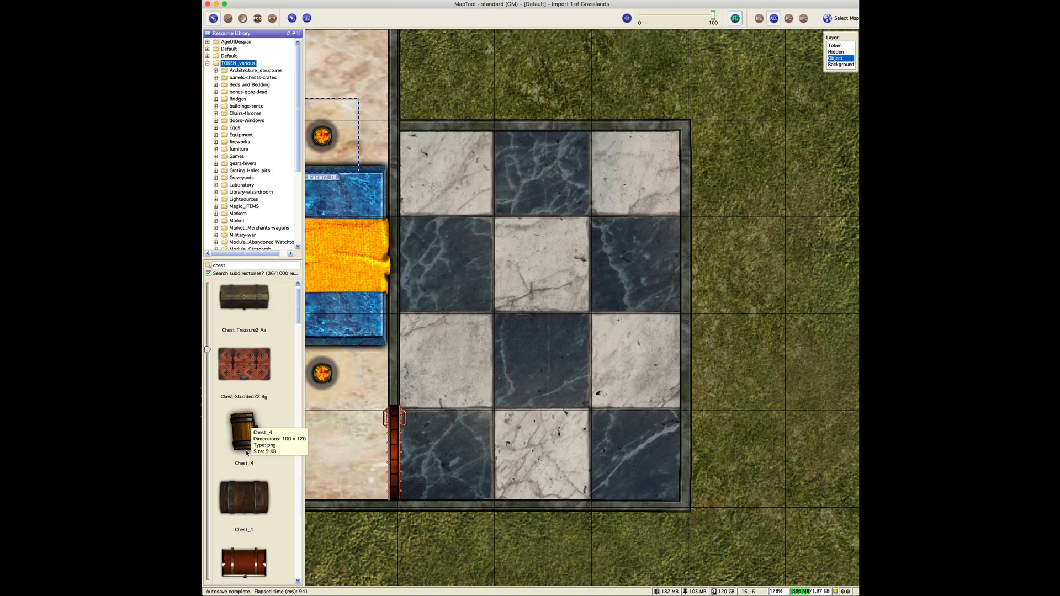
scroll(247, 453, "down", 4)
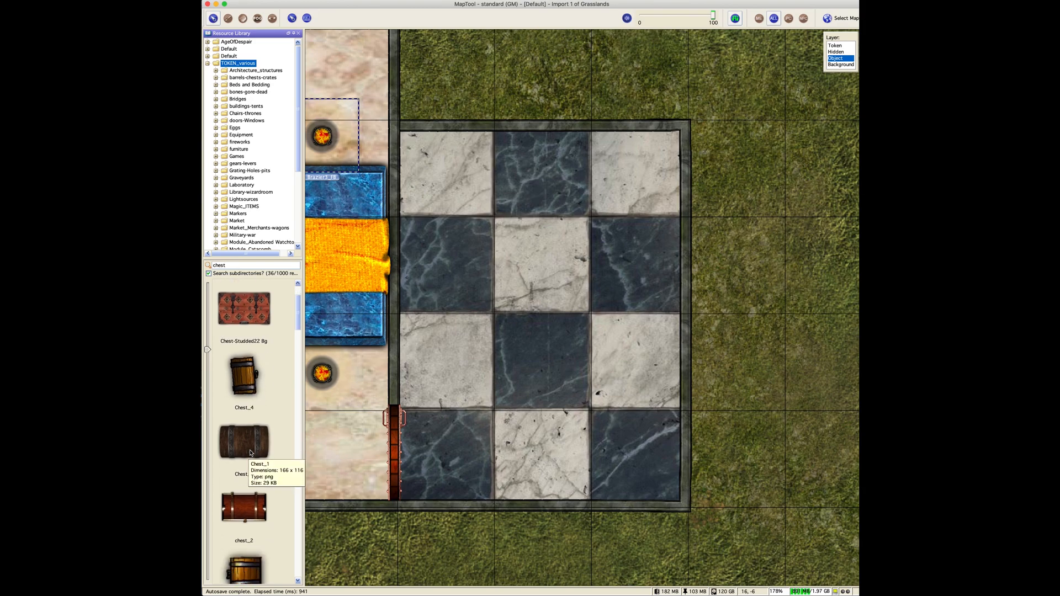
- Place the chest_2 chest by the small room's north wall and the chest_box_metal chest just south of it
left_click(249, 452)
scroll(250, 453, "down", 6)
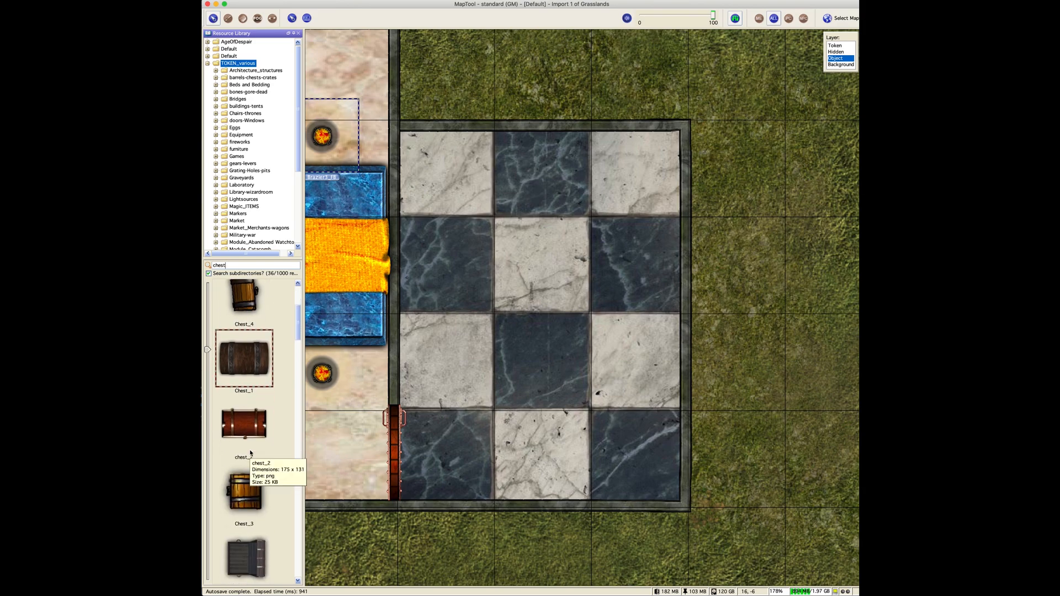
scroll(250, 450, "down", 5)
left_click(252, 374)
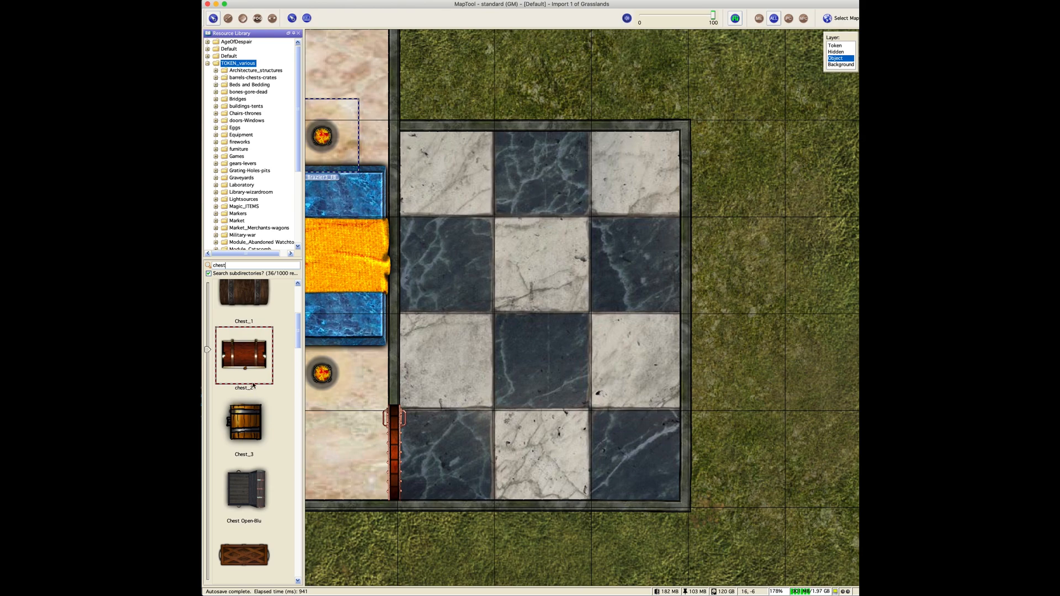
left_click_drag(243, 357, 635, 212)
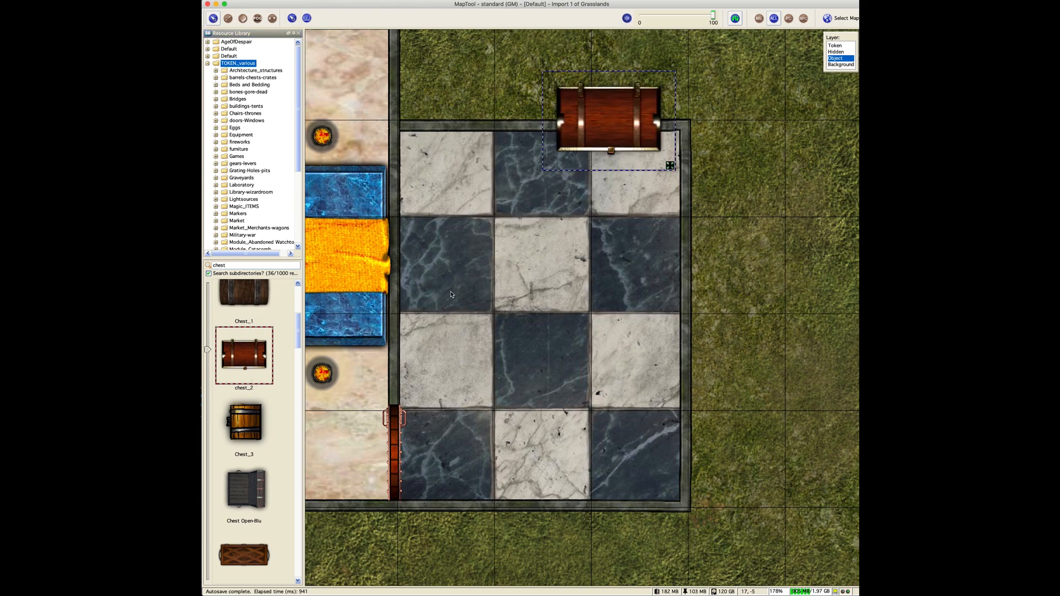
scroll(250, 422, "down", 5)
left_click_drag(250, 422, 603, 264)
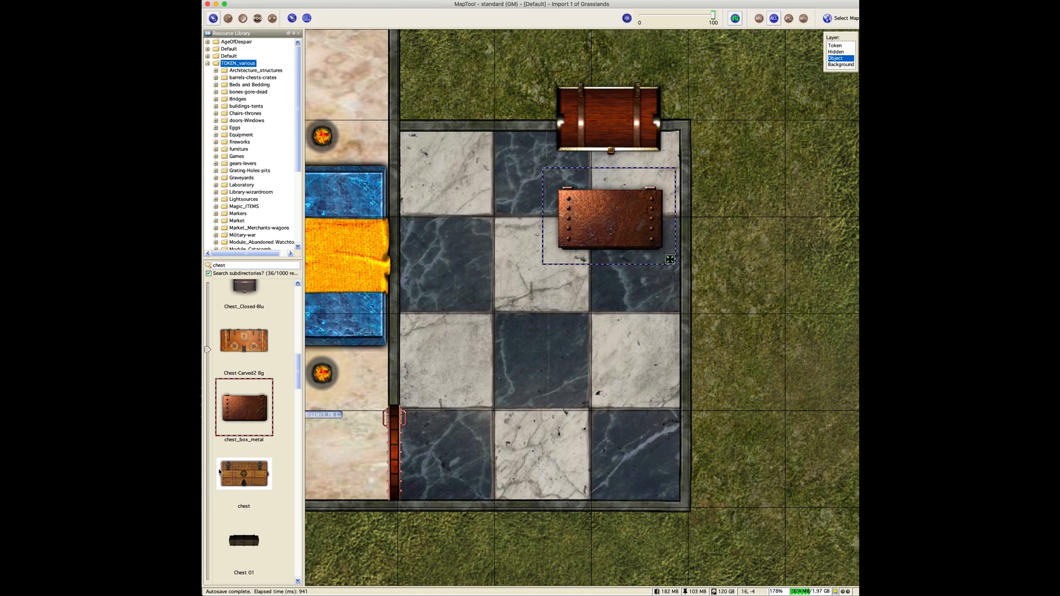
left_click_drag(235, 472, 614, 364)
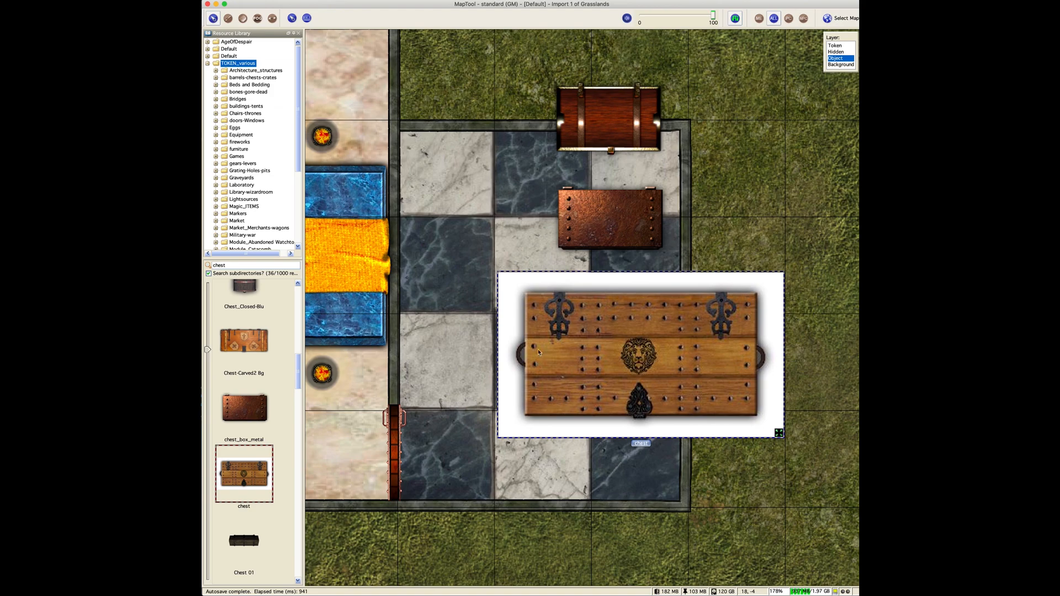
right_click(523, 331)
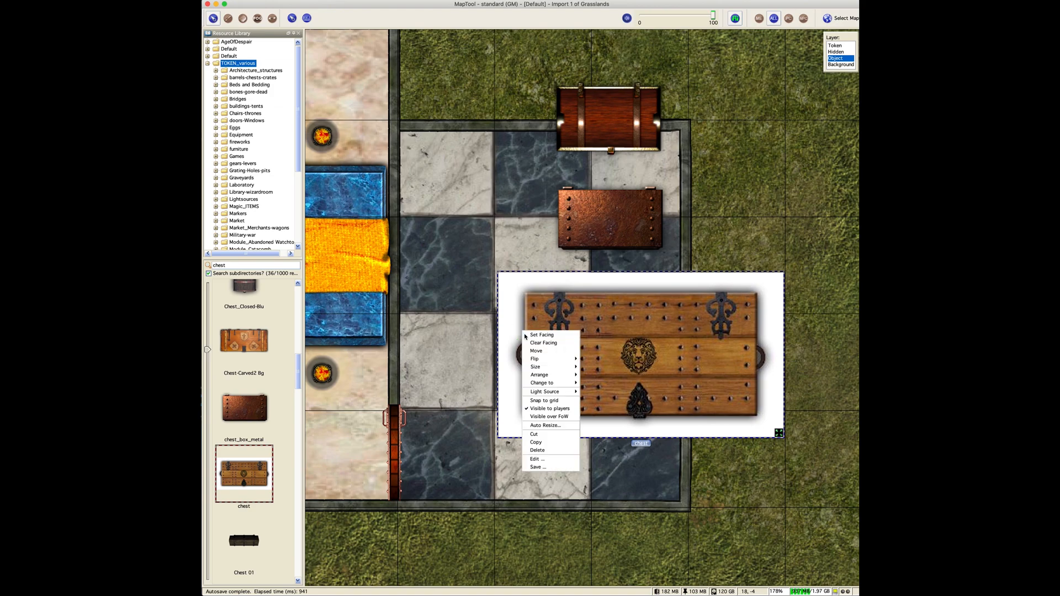
left_click(537, 450)
left_click(475, 317)
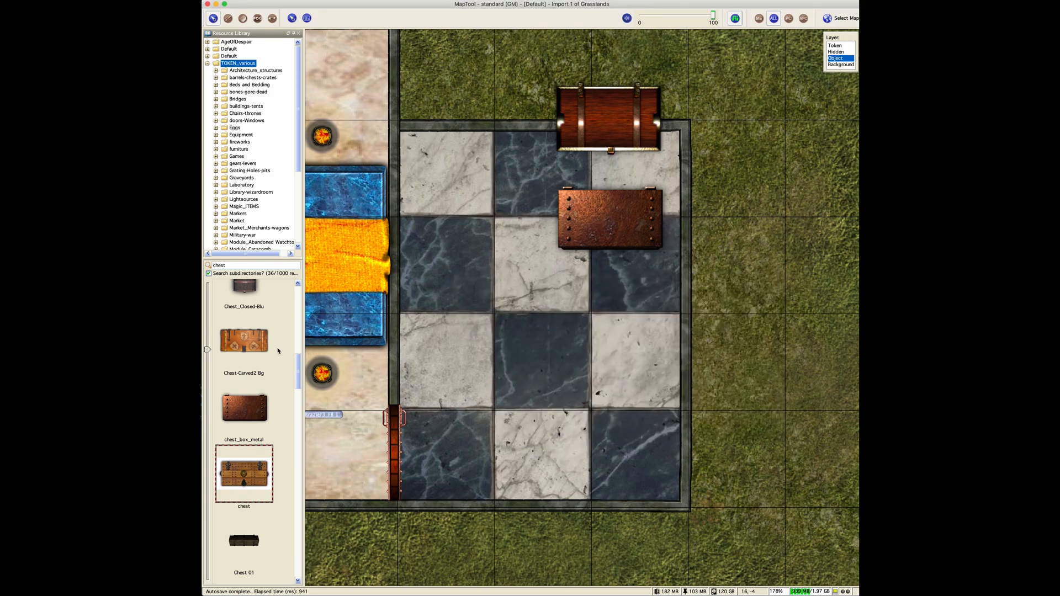
- Place the Chest-Carved2 Bg chest in the middle of the small room and the white and brass chest at its south edge
left_click_drag(244, 341, 549, 332)
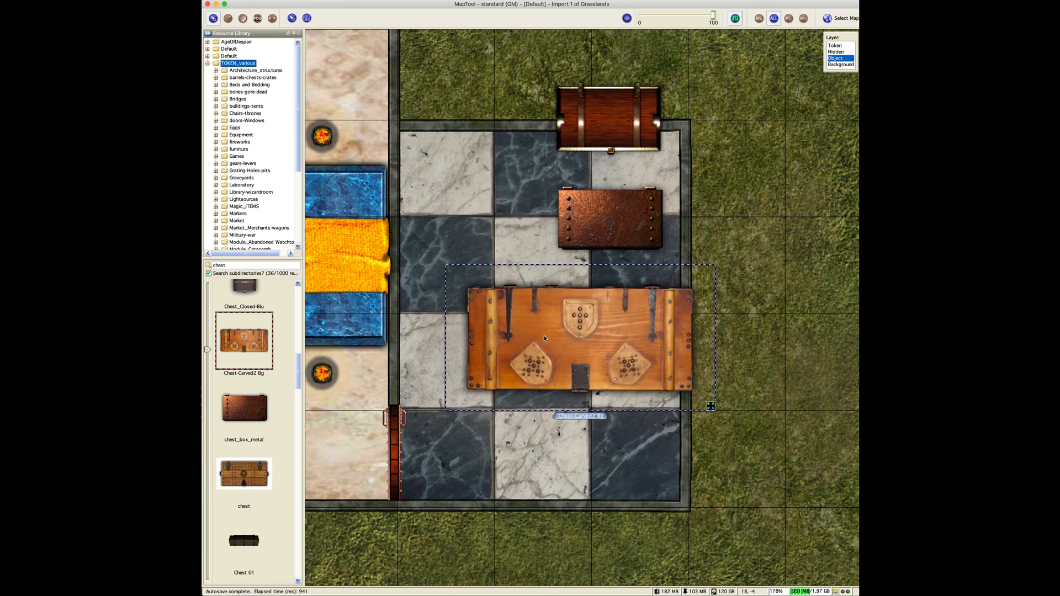
scroll(247, 446, "down", 3)
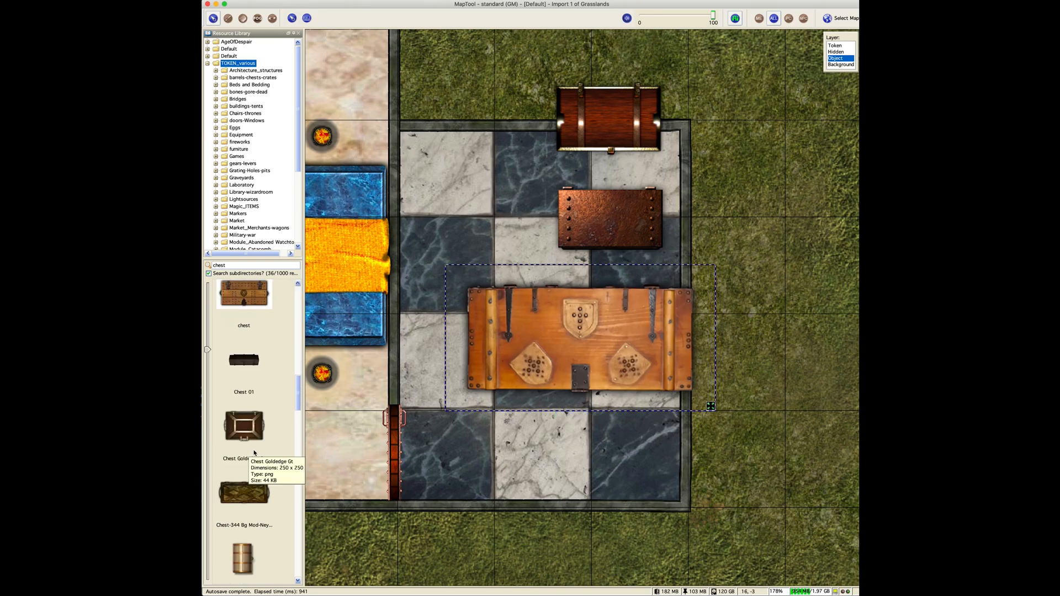
scroll(257, 470, "down", 2)
left_click_drag(243, 462, 591, 452)
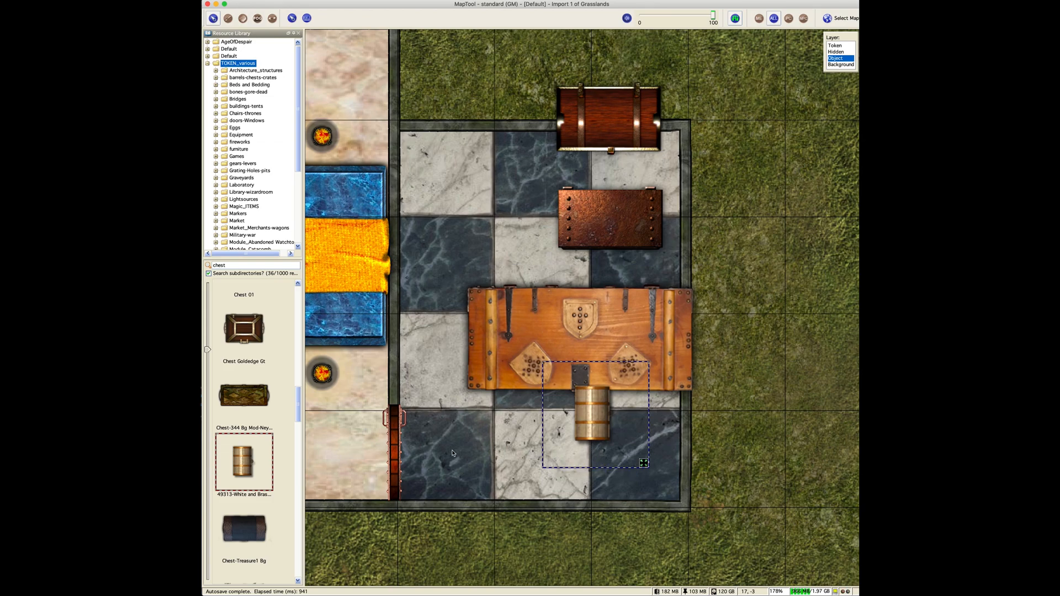
- Find the 73389-ChestWoodenHandles chest among the results and place it near the small room's northwest corner
scroll(270, 479, "down", 3)
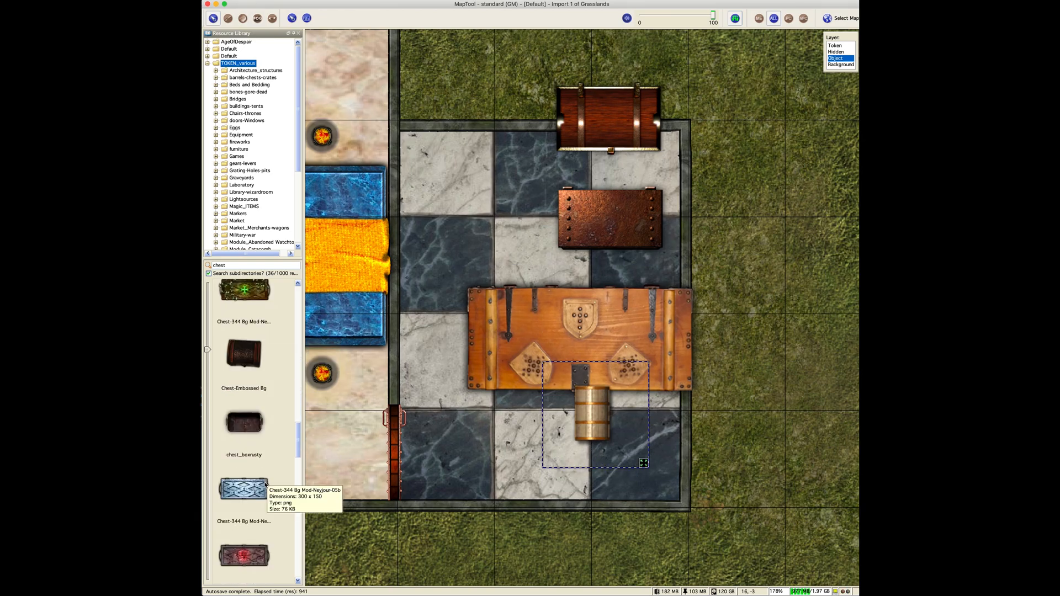
scroll(266, 484, "down", 2)
scroll(255, 459, "down", 2)
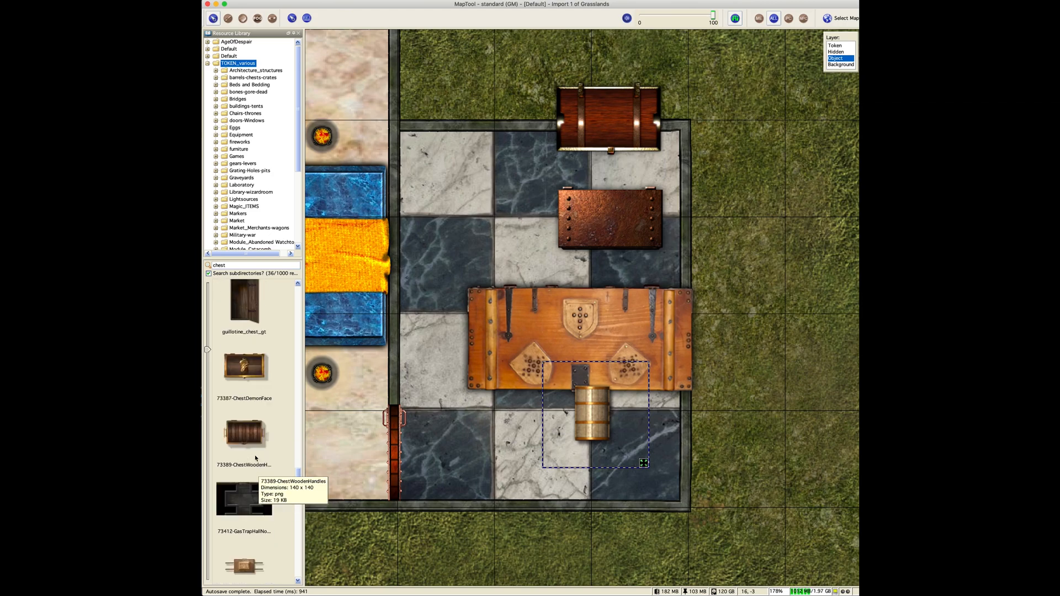
left_click_drag(255, 458, 471, 153)
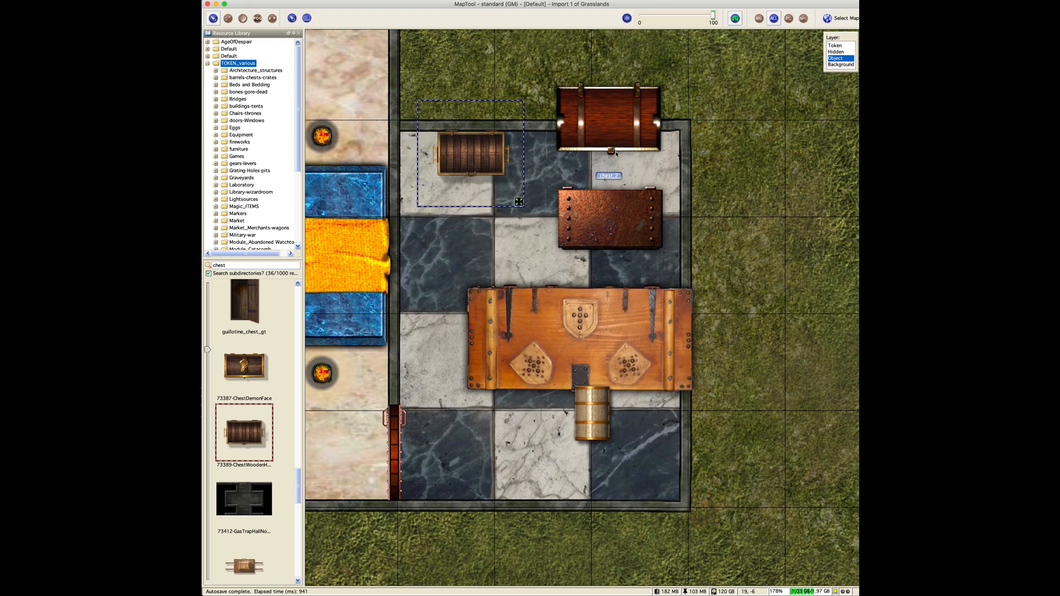
- Delete the chest_box_metal chest and move the chest_2 chest south so it sits inside the north wall
right_click(620, 230)
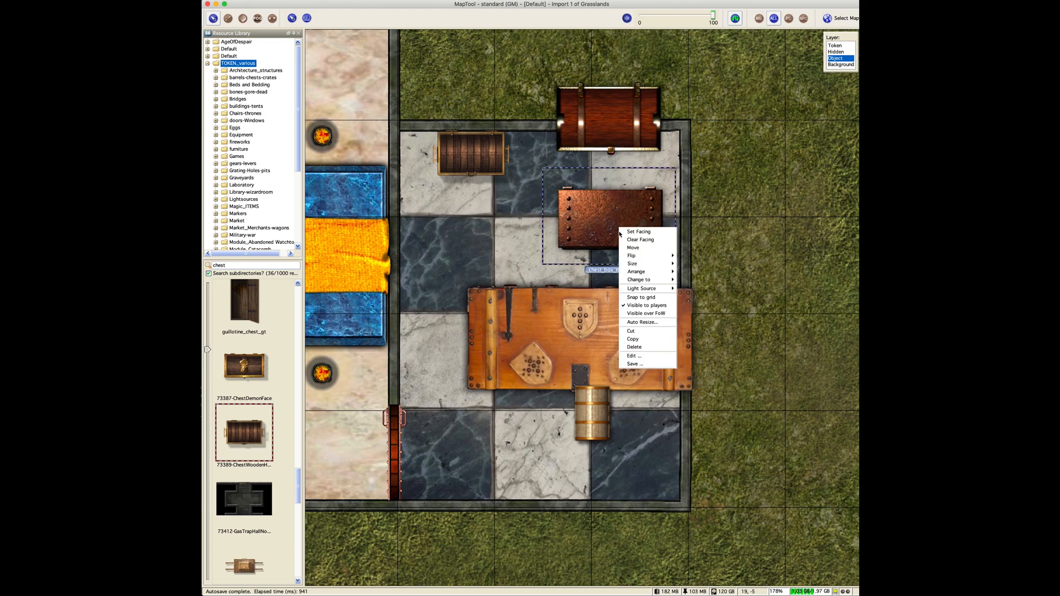
left_click(634, 347)
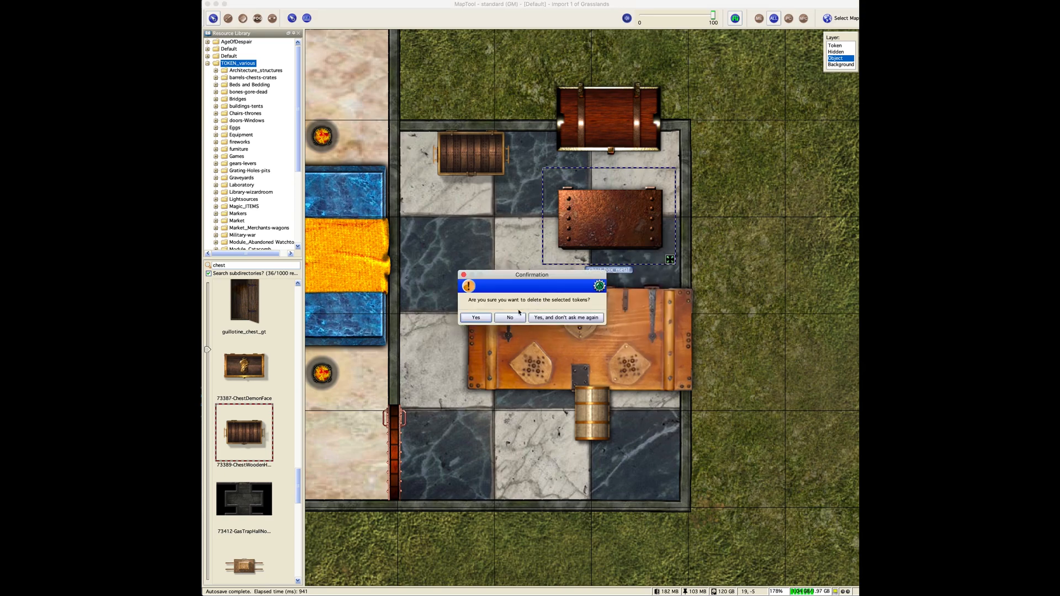
left_click(476, 318)
left_click_drag(607, 119, 608, 166)
right_click(592, 180)
left_click(528, 196)
- Set the wooden-handled chest, the chest_2 chest and the white and brass chest to Medium size
left_click(485, 163)
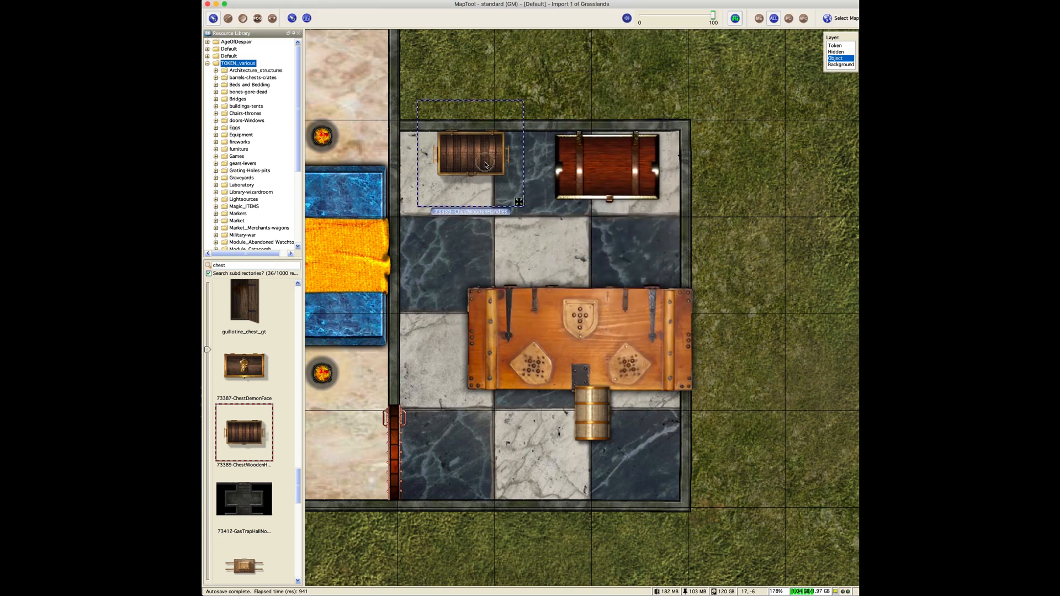
left_click(607, 171, "shift")
right_click(597, 427)
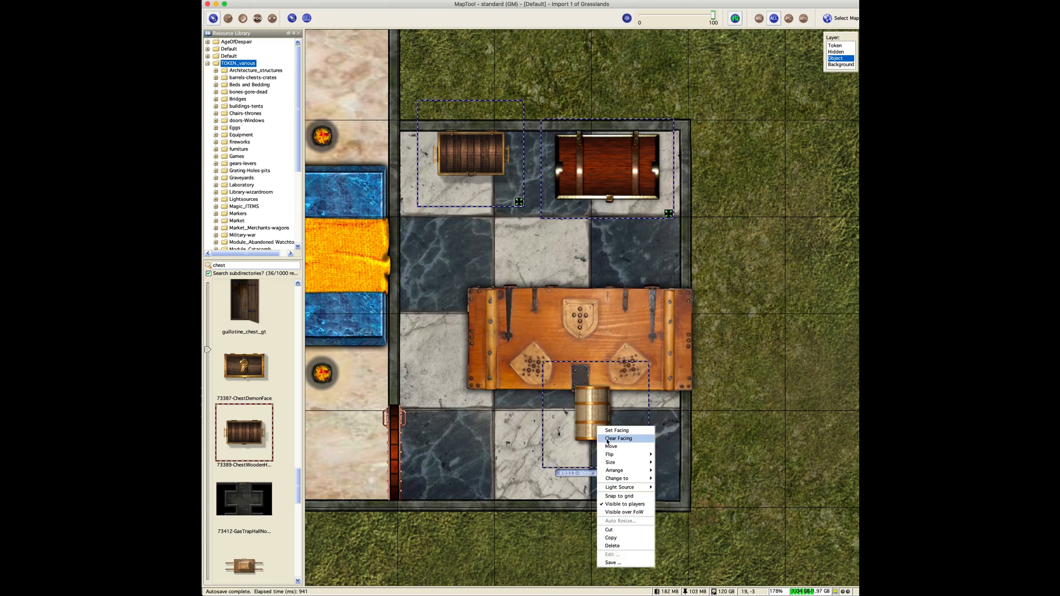
mouse_move(635, 462)
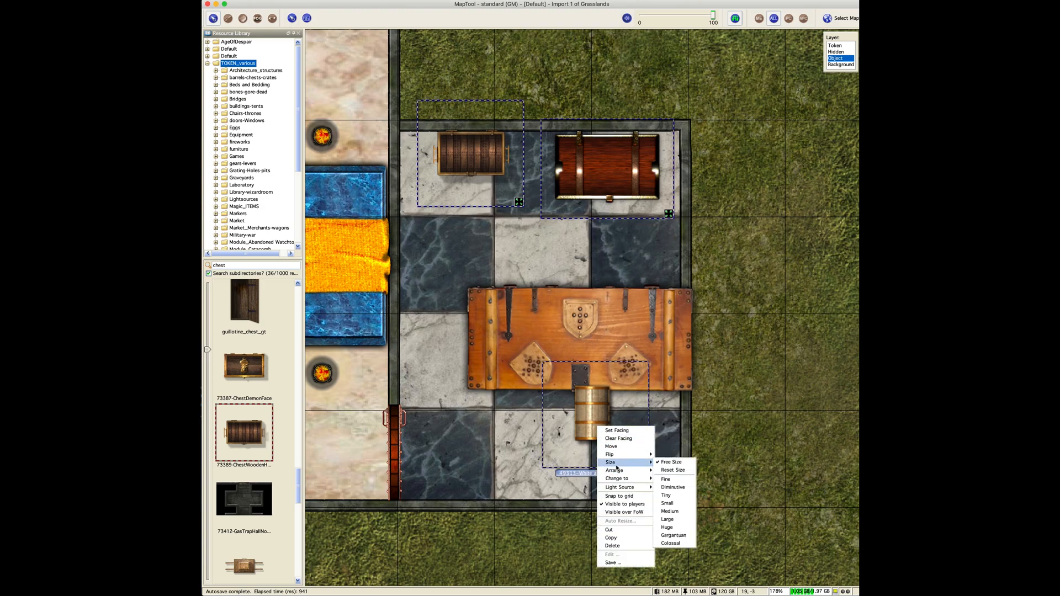
left_click(669, 511)
left_click(554, 240)
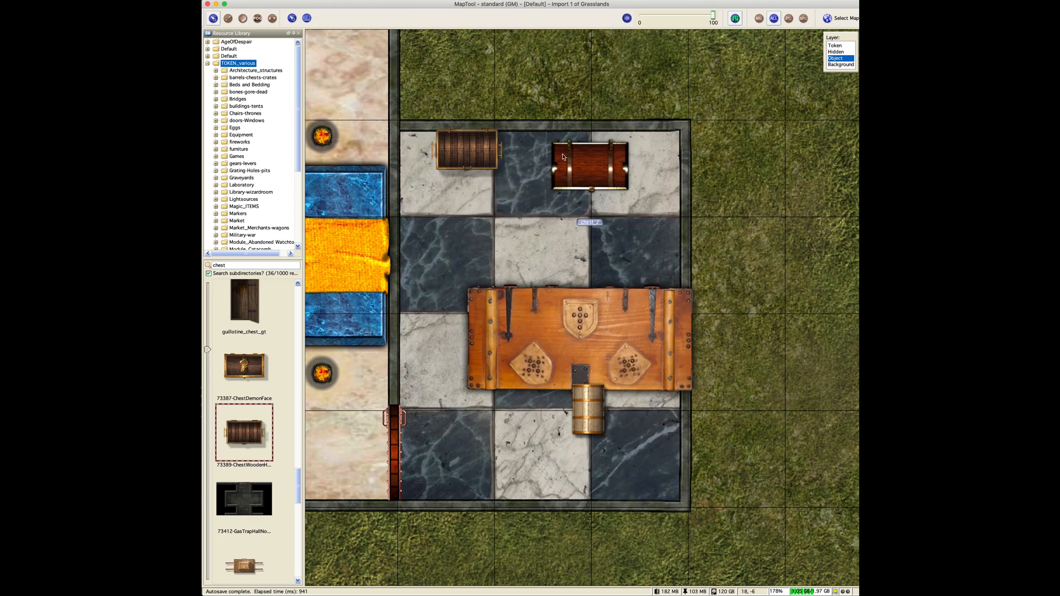
- Move the chest_2 chest into the room's northeast corner and the wooden-handled chest closer to the northwest corner
left_click_drag(589, 166, 601, 156)
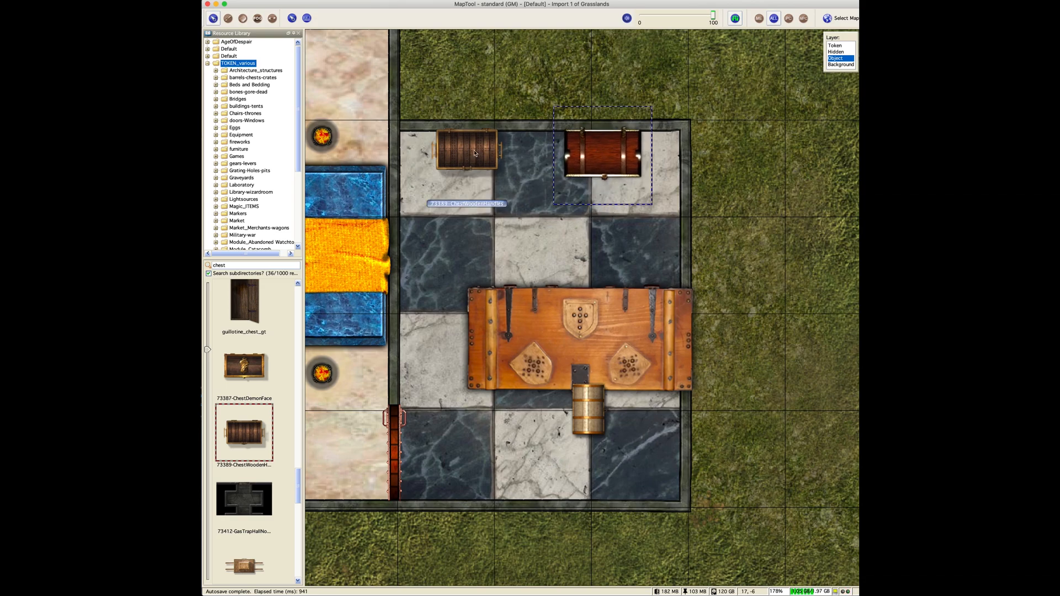
left_click_drag(469, 150, 456, 148)
left_click_drag(593, 168, 623, 168)
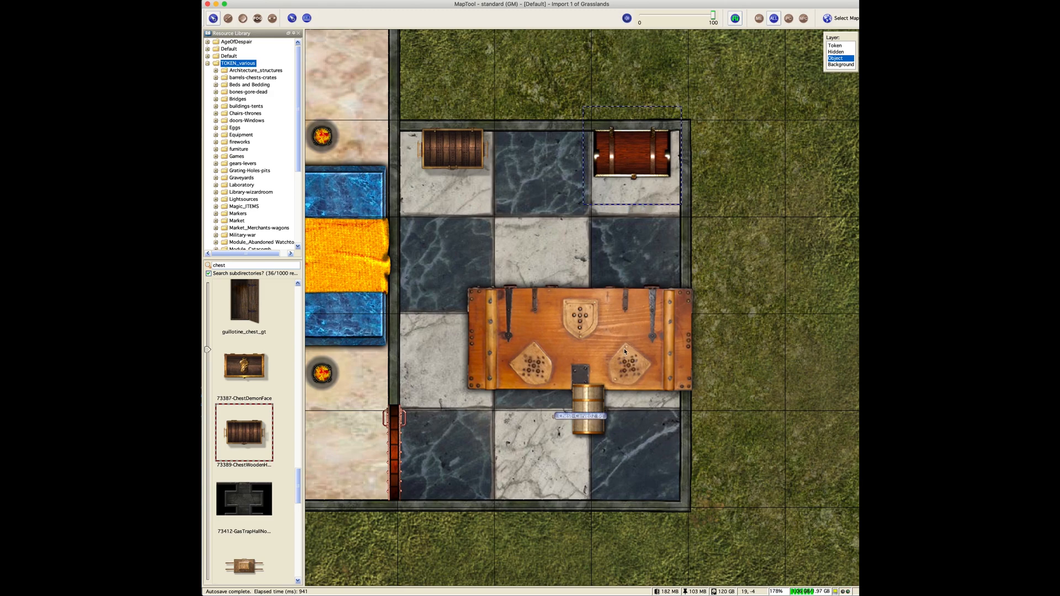
- Set the oversized carved chest in the treasure room to Medium size
left_click(584, 414)
right_click(556, 321)
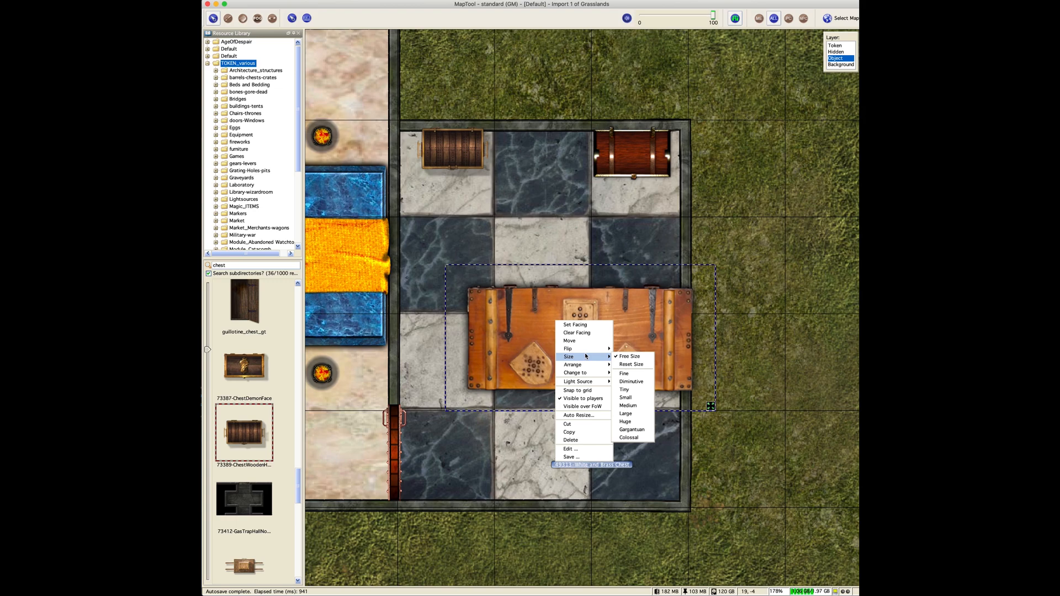
mouse_move(600, 356)
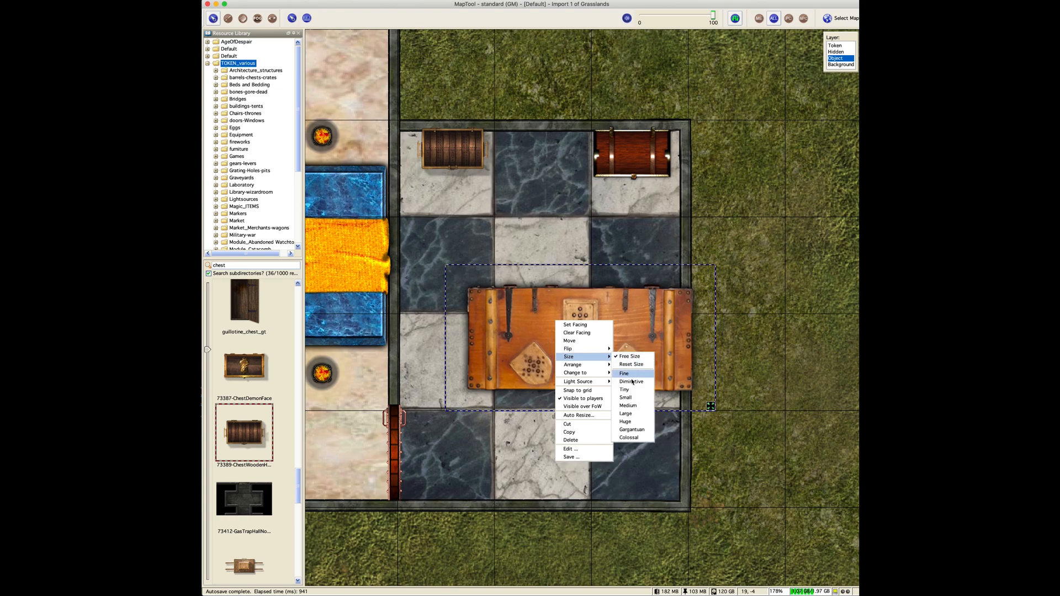
left_click(628, 406)
- Rotate the carved chest a quarter turn against the treasure room's west wall and move the white and brass chest to the east wall
scroll(494, 316, "down", 2)
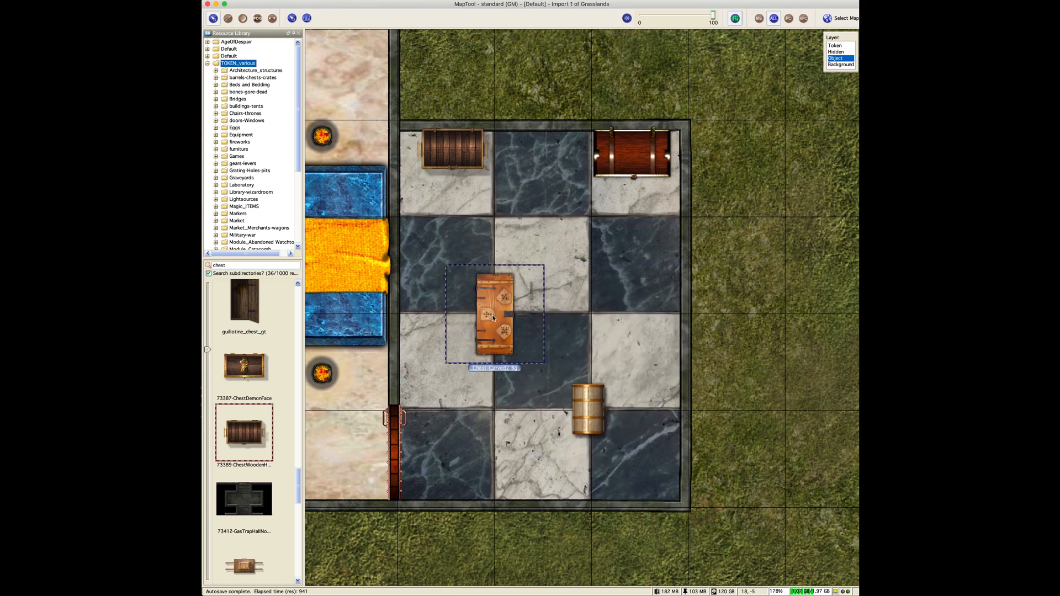
left_click_drag(494, 316, 419, 268)
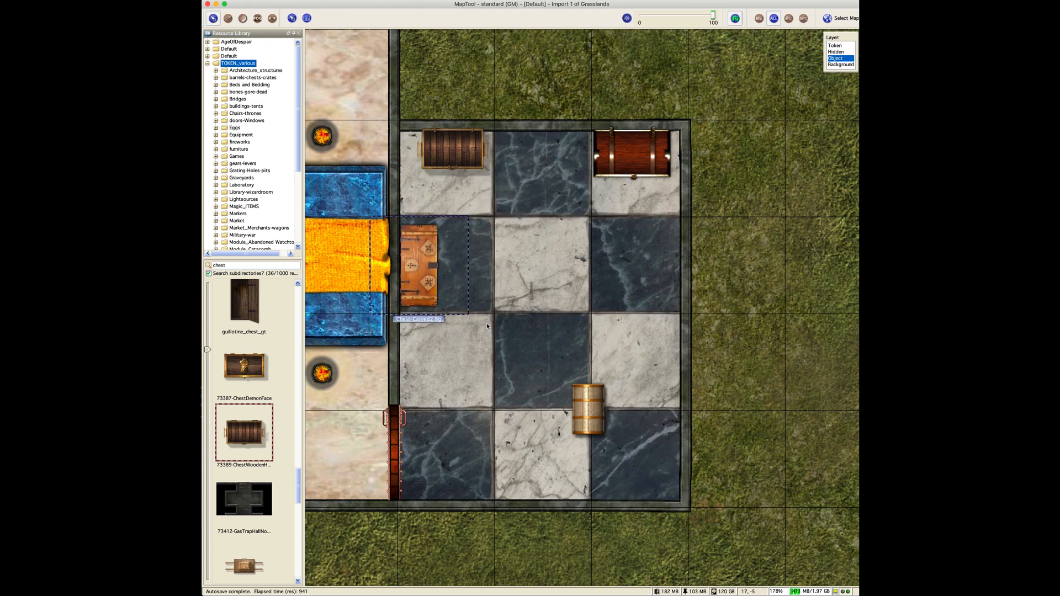
left_click_drag(590, 411, 658, 259)
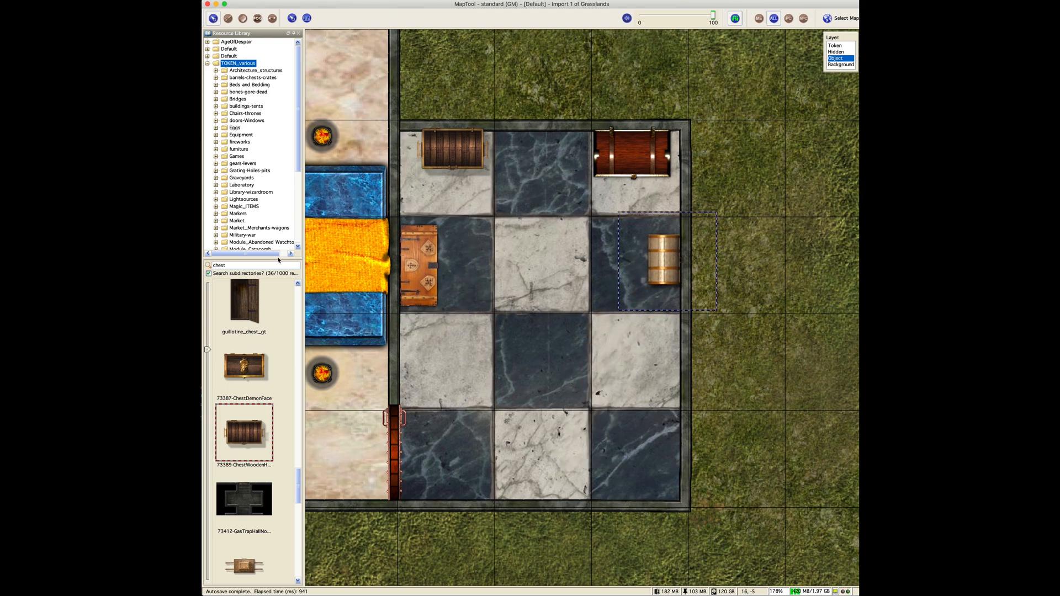
- Search the resource library for treasure
double_click(240, 265)
type("t")
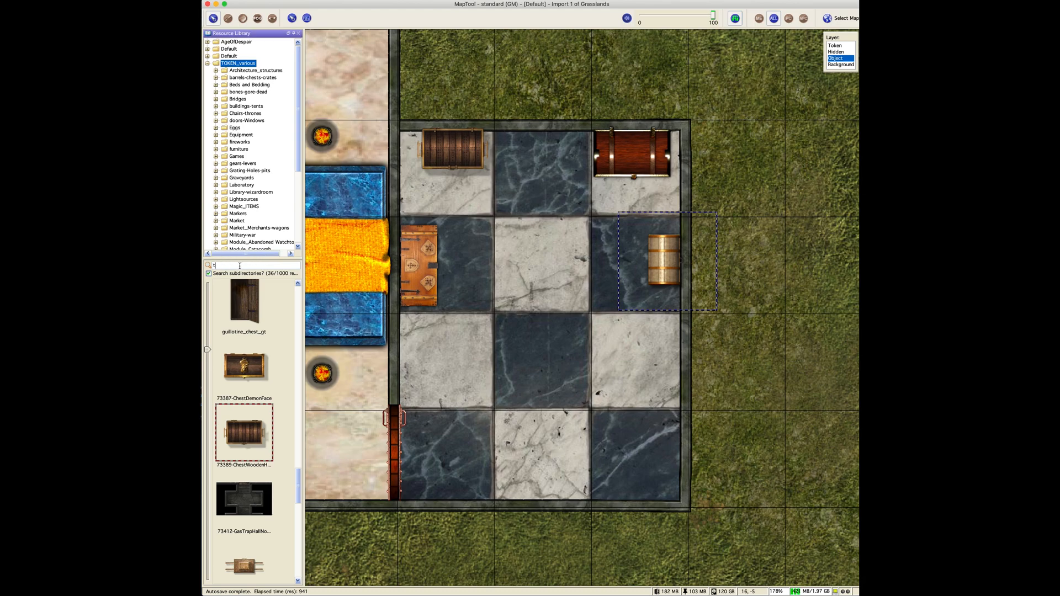
type("reasyre")
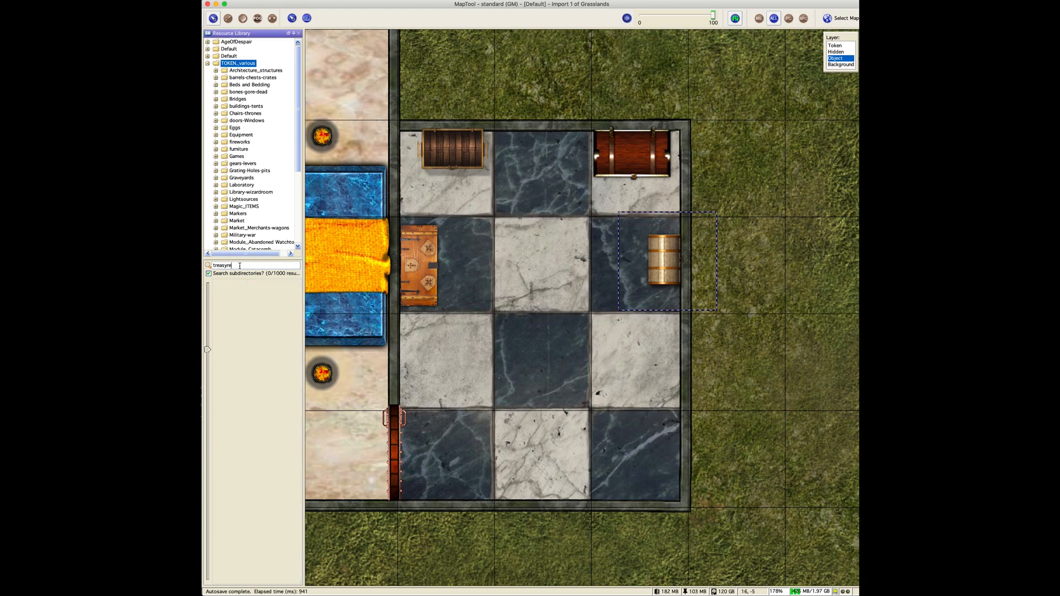
key("BackSpace")
key("BackSpace")
key("BackSpace")
type("u")
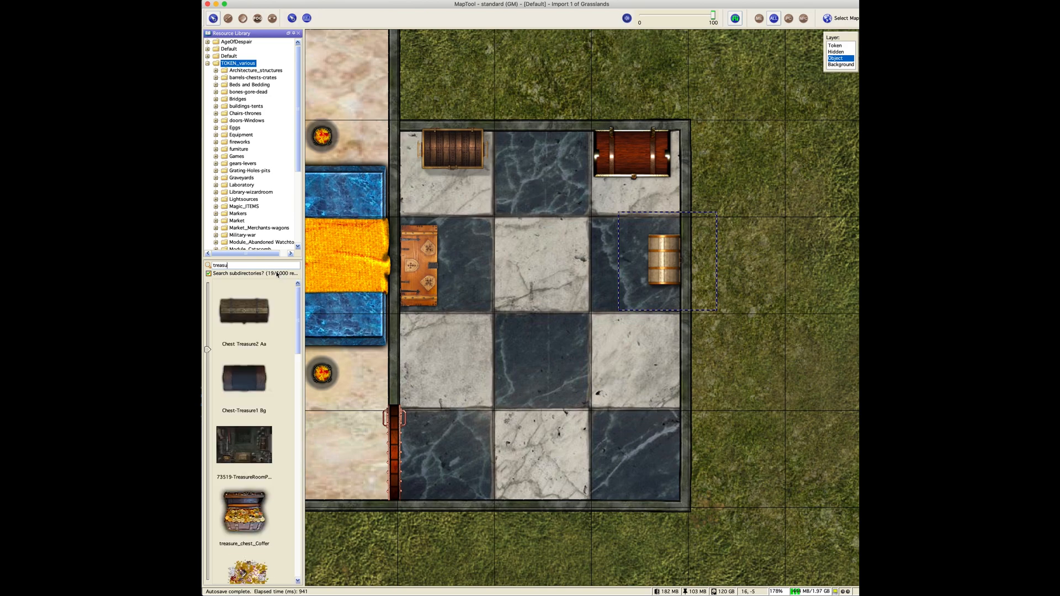
- Find the 73516-Treasure1 object among the results and place it in the southern middle of the treasure room
scroll(287, 298, "down", 3)
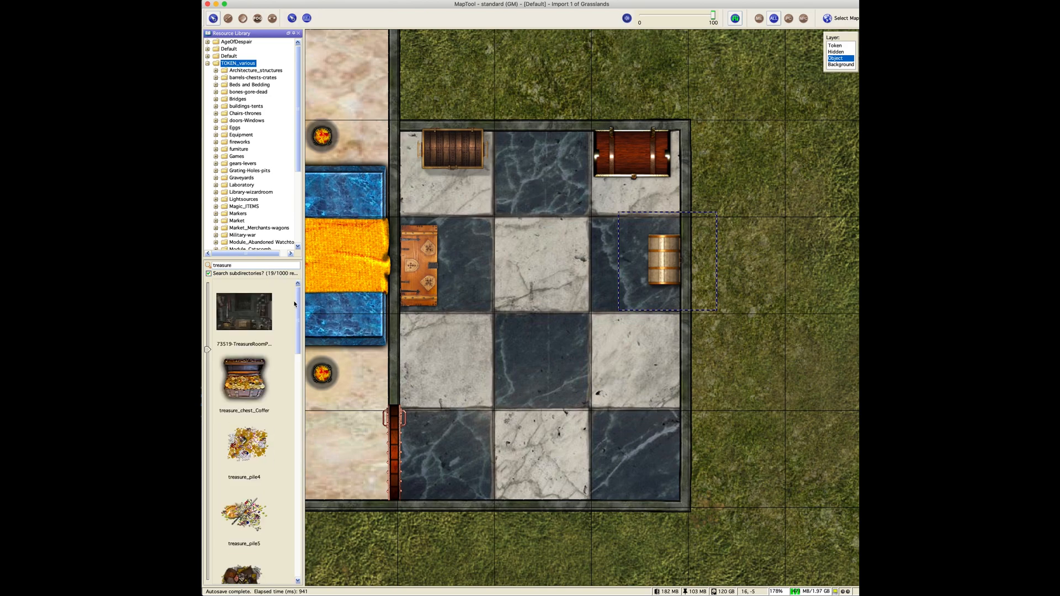
left_click_drag(294, 304, 294, 364)
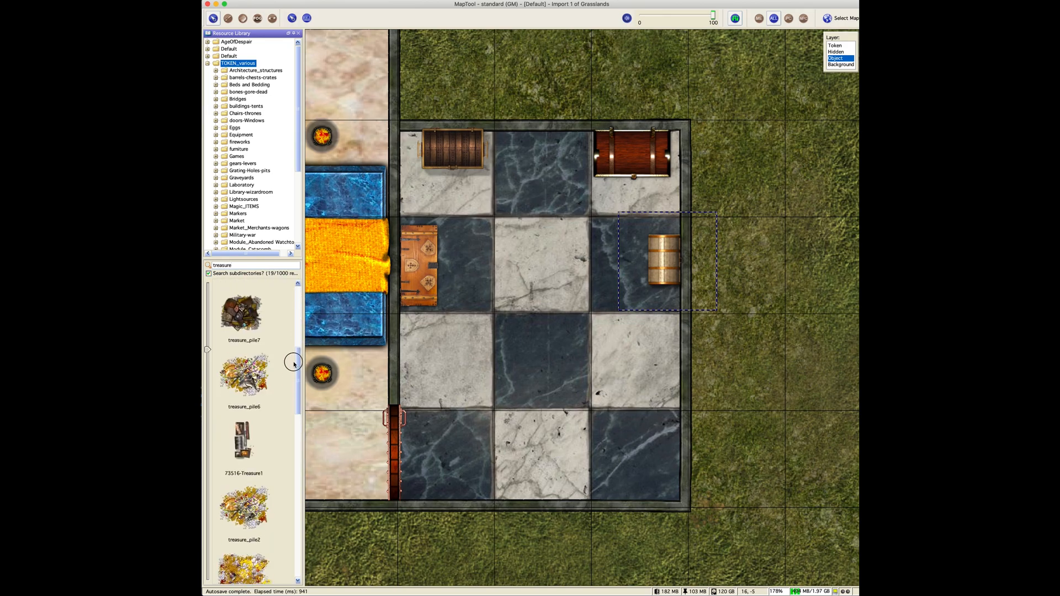
left_click_drag(240, 442, 537, 377)
- Try out the 73518-Treasure3 and 73517-Treasure2 objects on the grass east of the treasure room
scroll(258, 457, "down", 5)
scroll(258, 458, "down", 4)
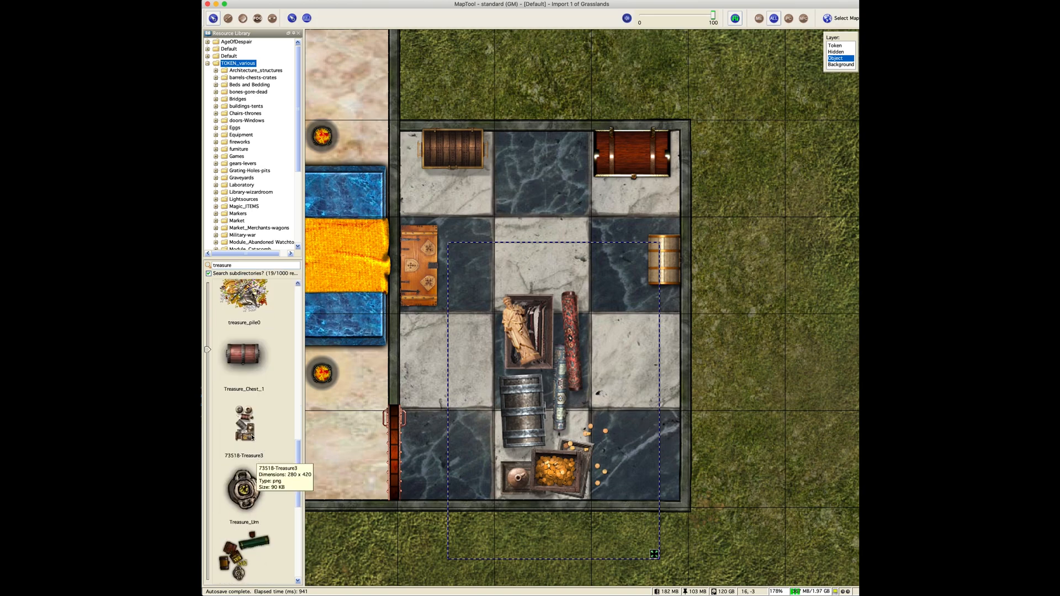
left_click_drag(251, 437, 748, 419)
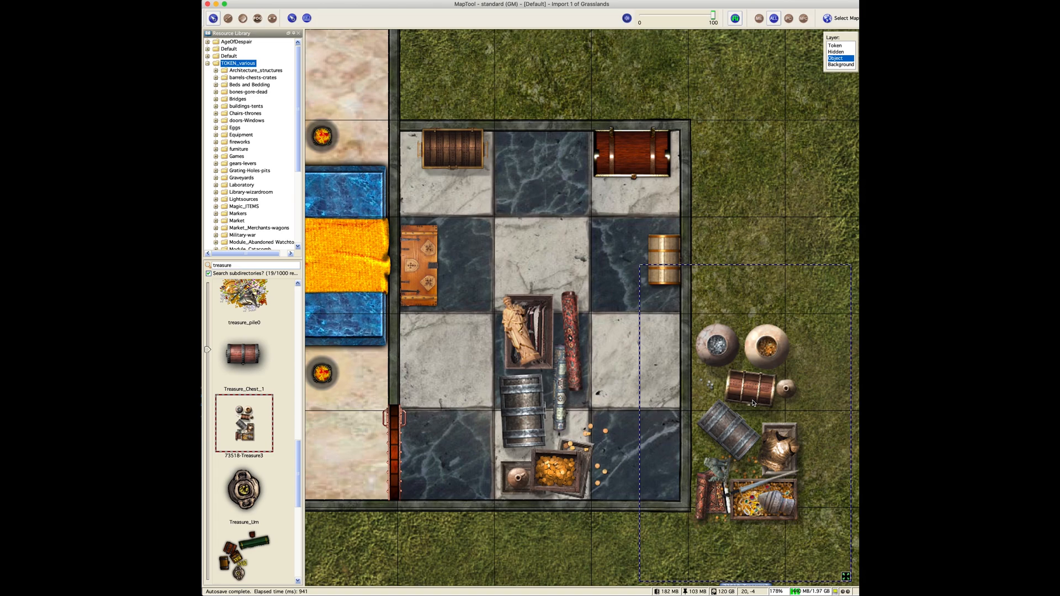
scroll(276, 489, "down", 5)
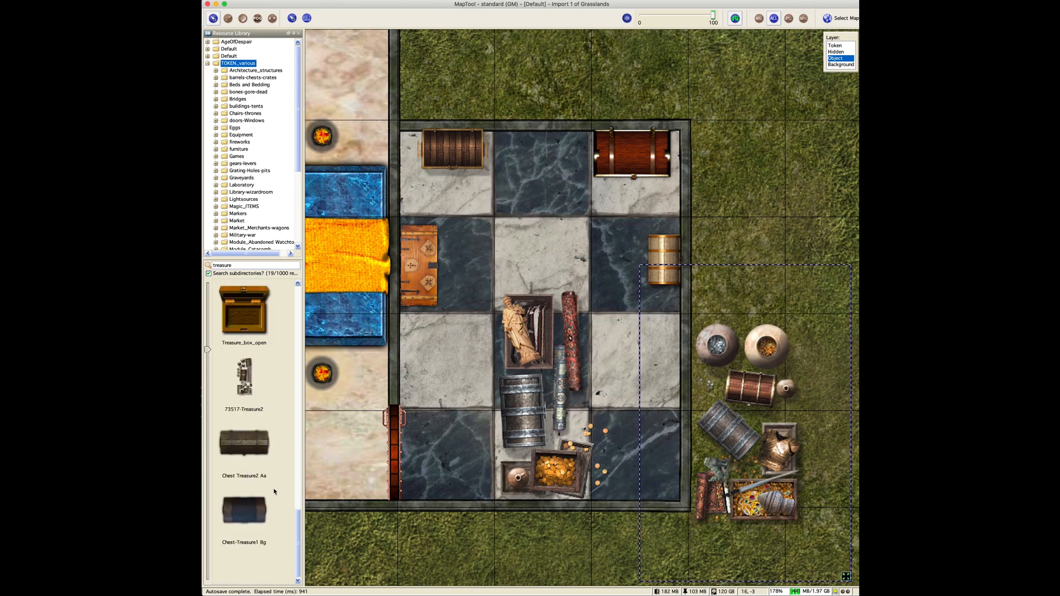
left_click_drag(253, 400, 755, 211)
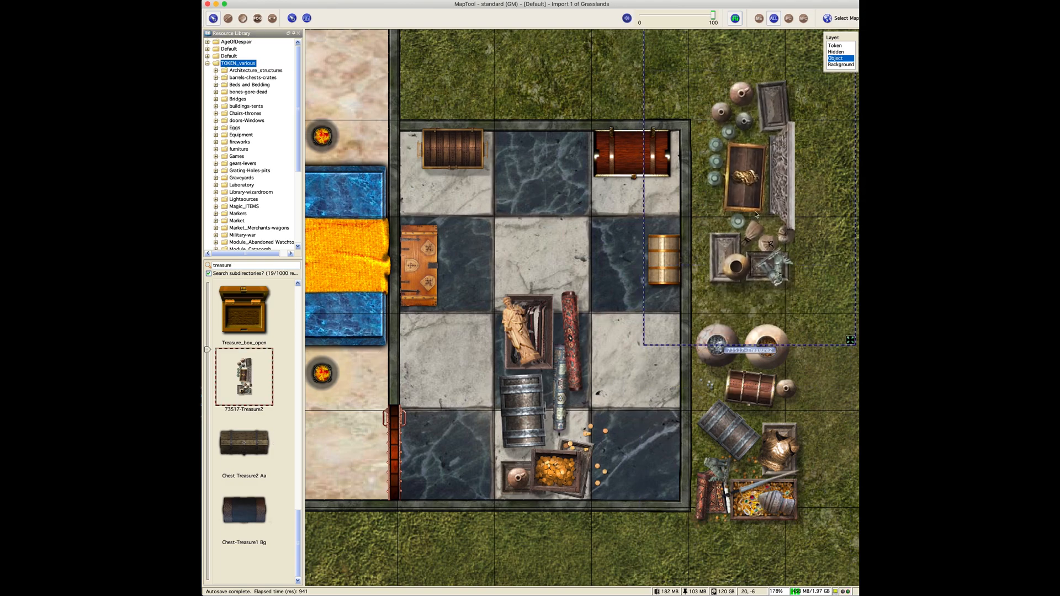
- Delete the 73518-Treasure3 and 73517-Treasure2 objects from the grass east of the treasure room
left_click(735, 429)
right_click(735, 429)
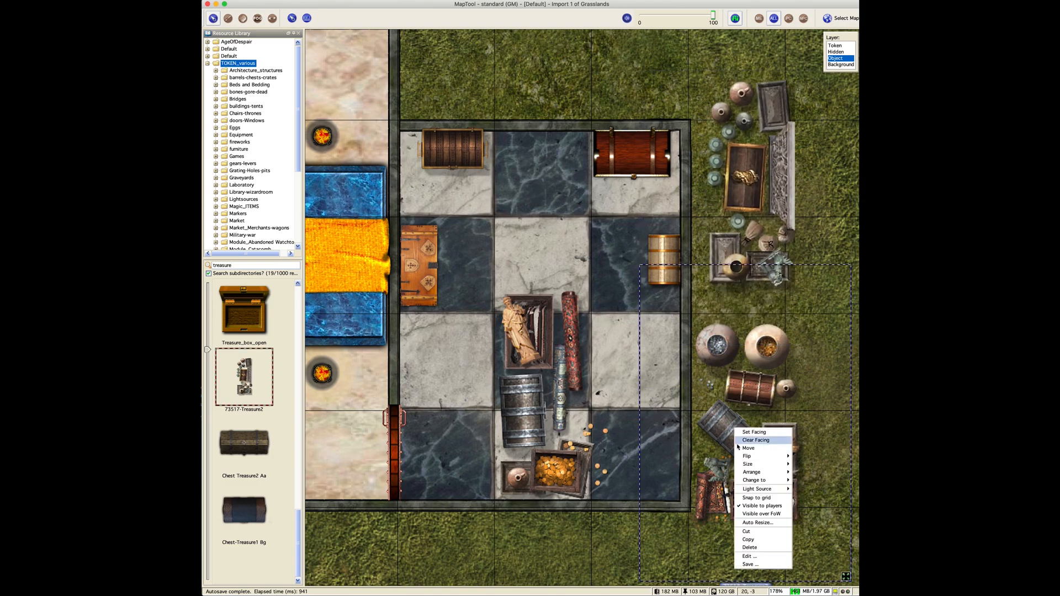
left_click(749, 549)
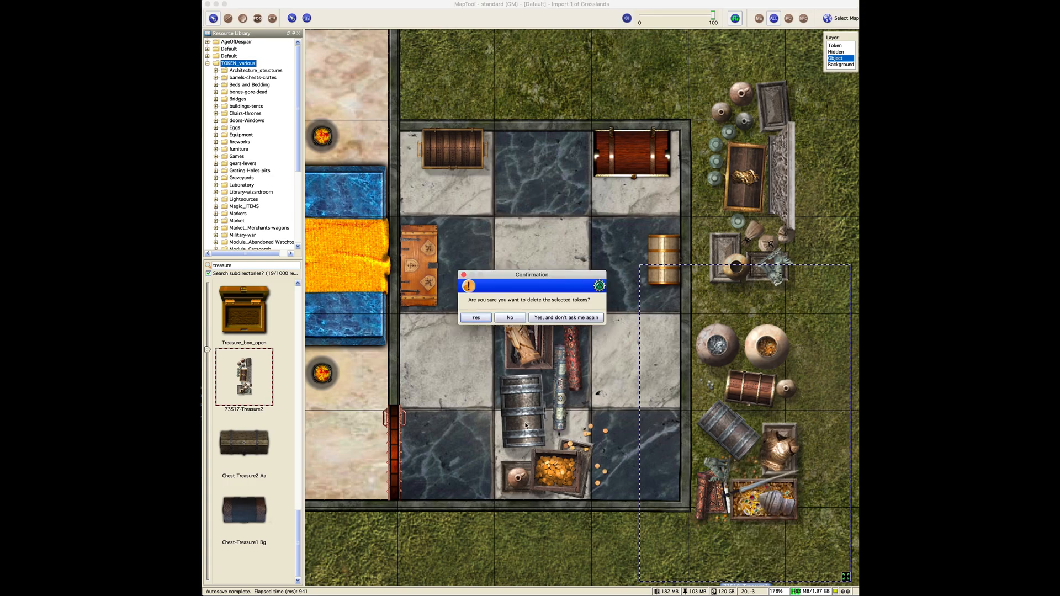
left_click(476, 318)
left_click(539, 393)
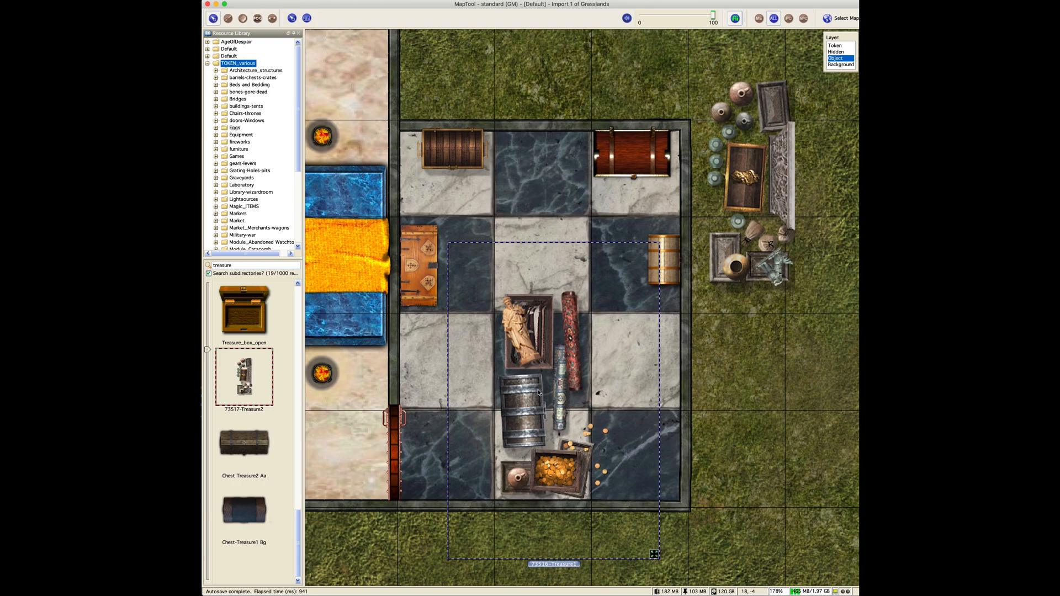
left_click(741, 232)
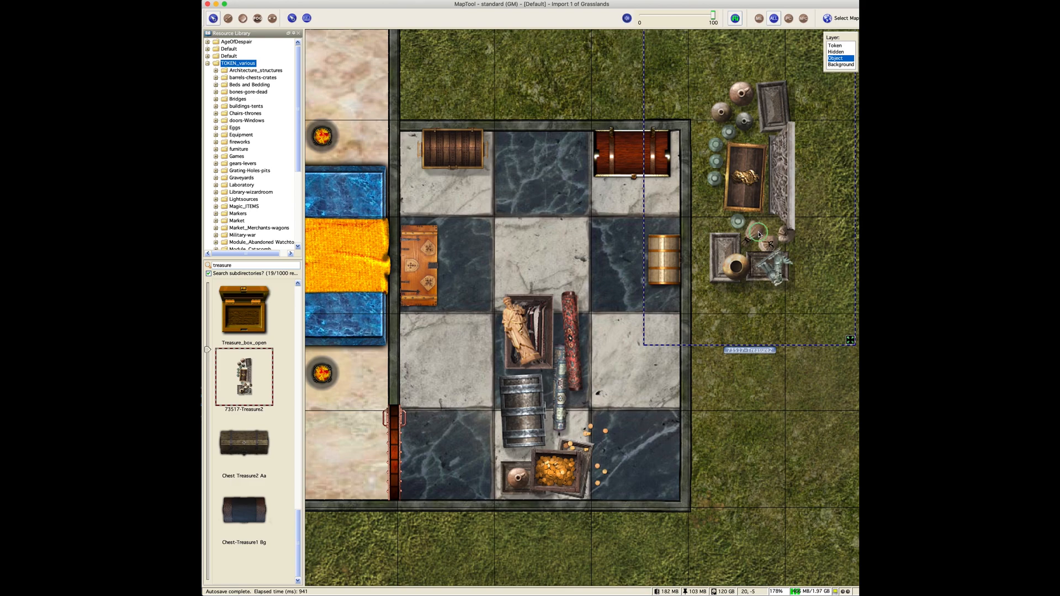
right_click(758, 237)
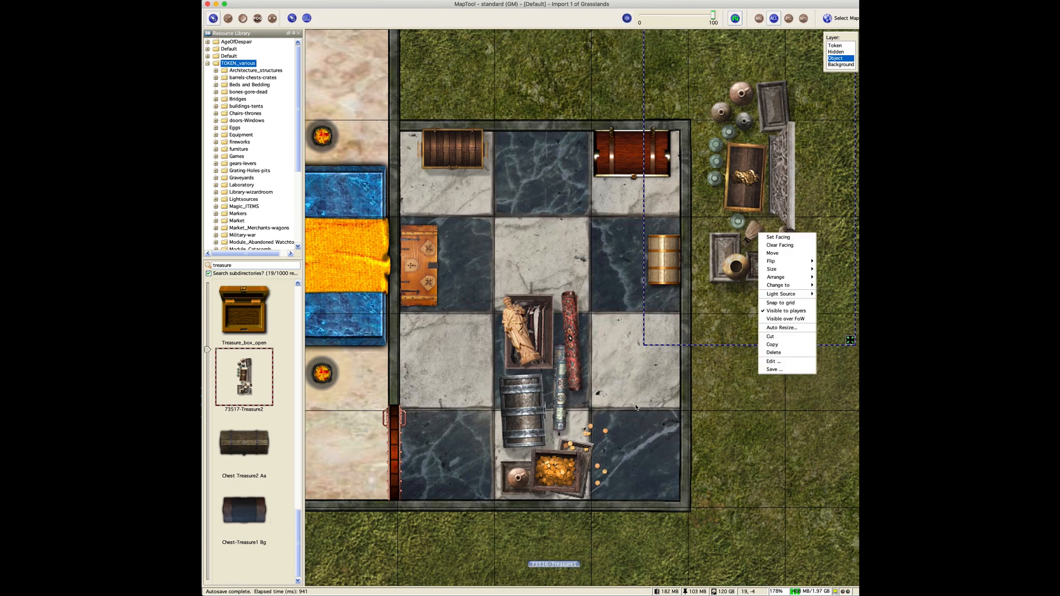
left_click(774, 353)
left_click(472, 319)
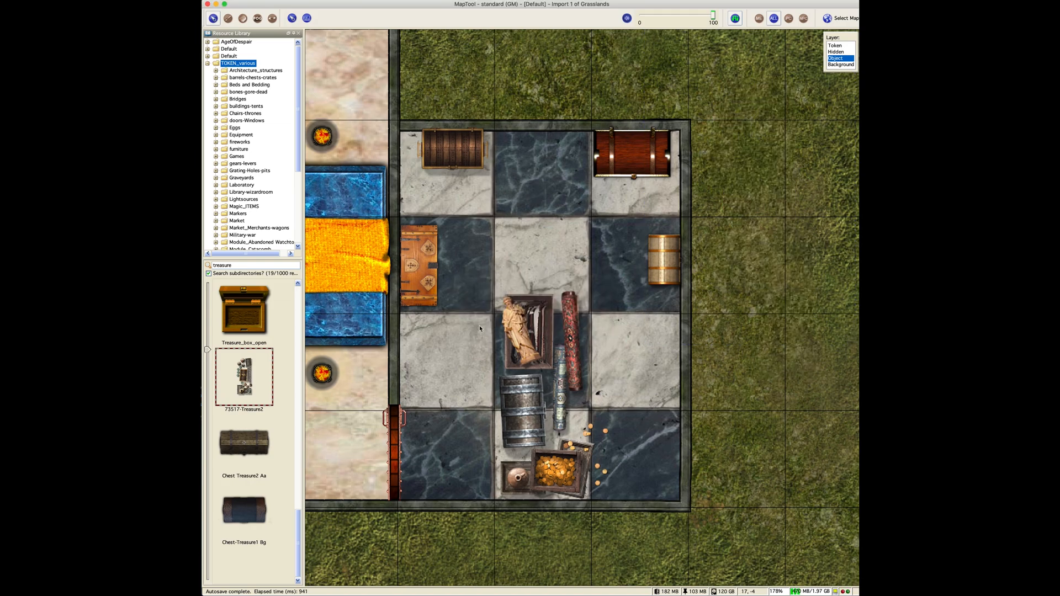
- Rotate the 73516-Treasure1 object 180 degrees and move it against the east wall in the room's southeast corner
left_click(550, 386)
scroll(549, 386, "down", 1)
scroll(550, 388, "down", 1)
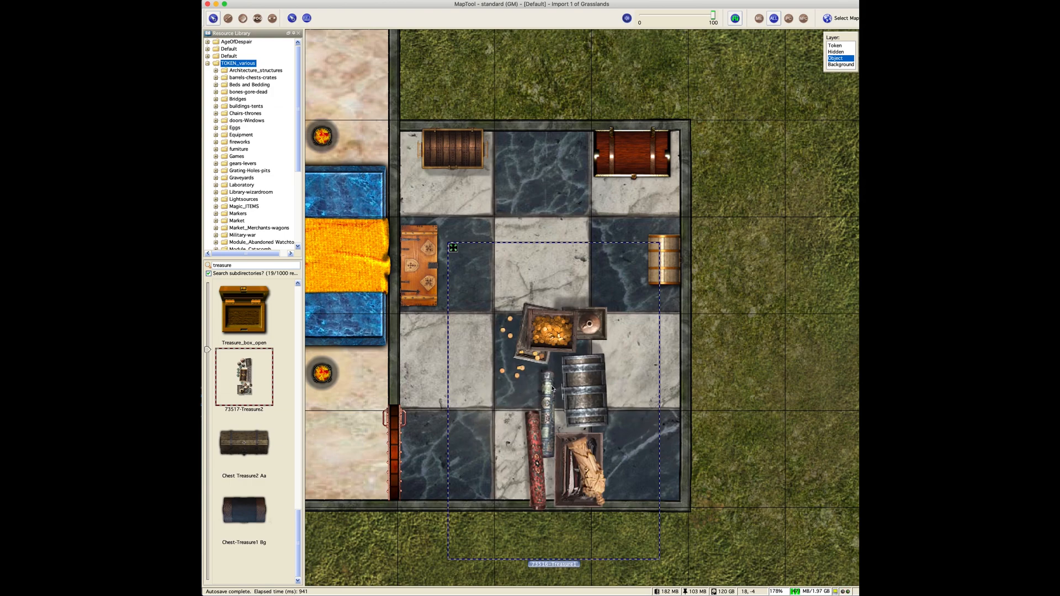
left_click_drag(553, 388, 645, 381)
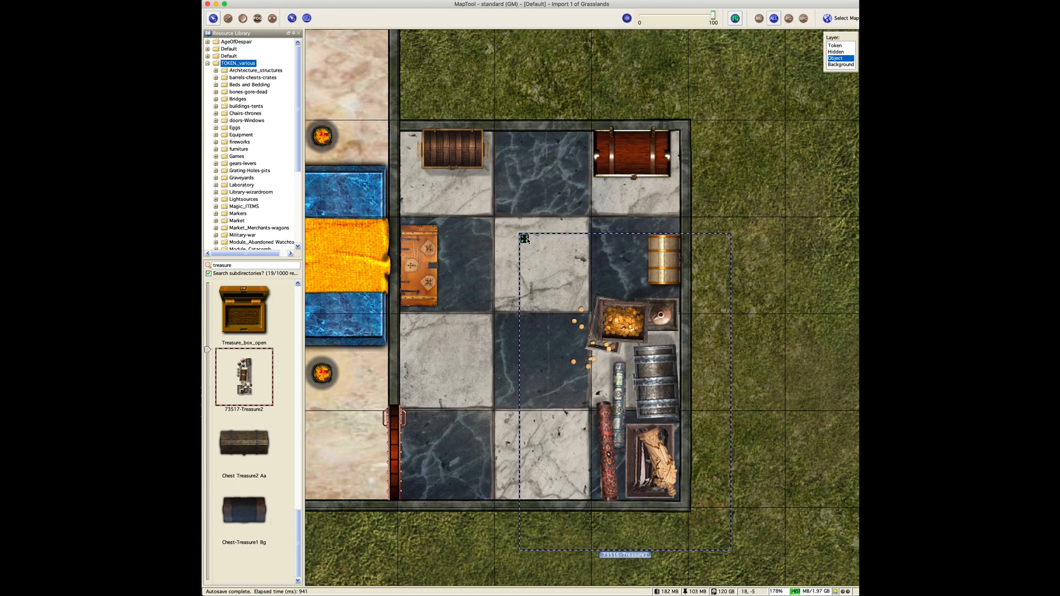
- Shrink the 73516-Treasure1 object slightly and shift it to fit snugly inside the room's southeast corner
left_click_drag(525, 239, 561, 272)
left_click_drag(638, 346, 633, 339)
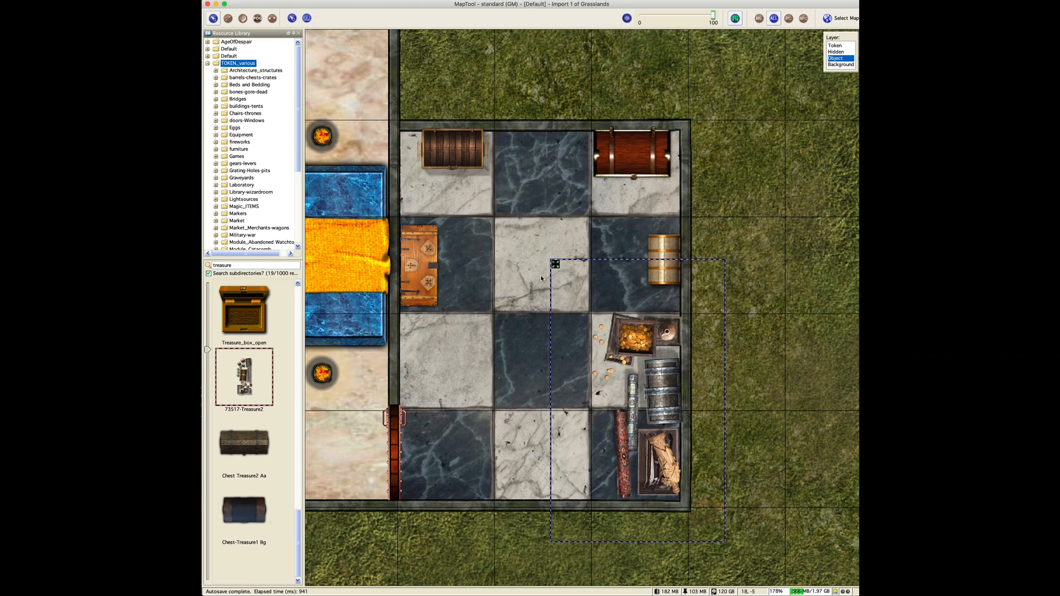
left_click(515, 284)
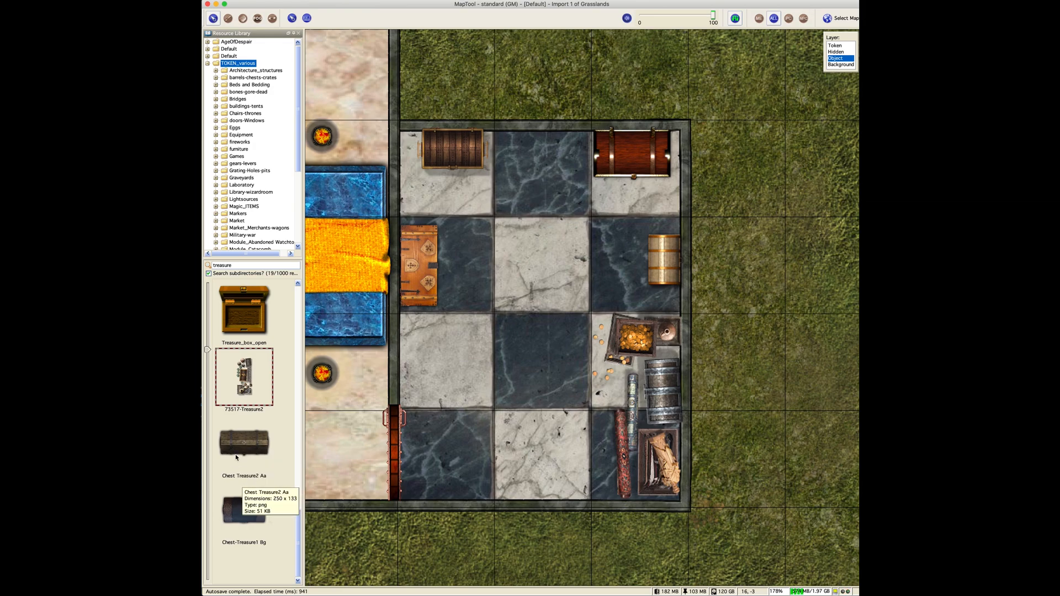
- Add the Chest-Treasure1 Bg chest at Medium size in the middle of the treasure room
left_click_drag(244, 511, 546, 298)
right_click(548, 269)
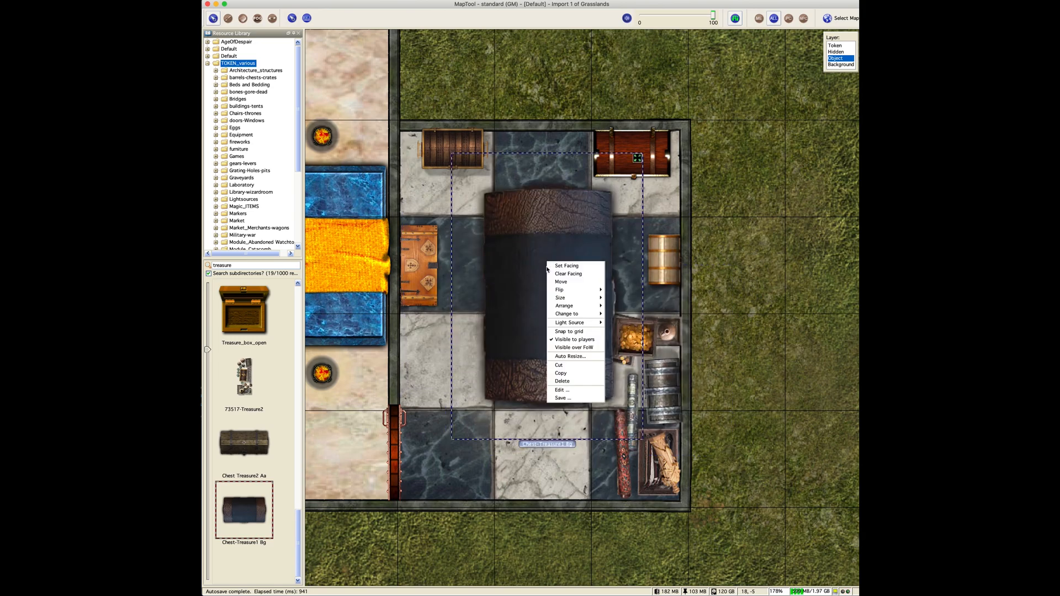
mouse_move(576, 307)
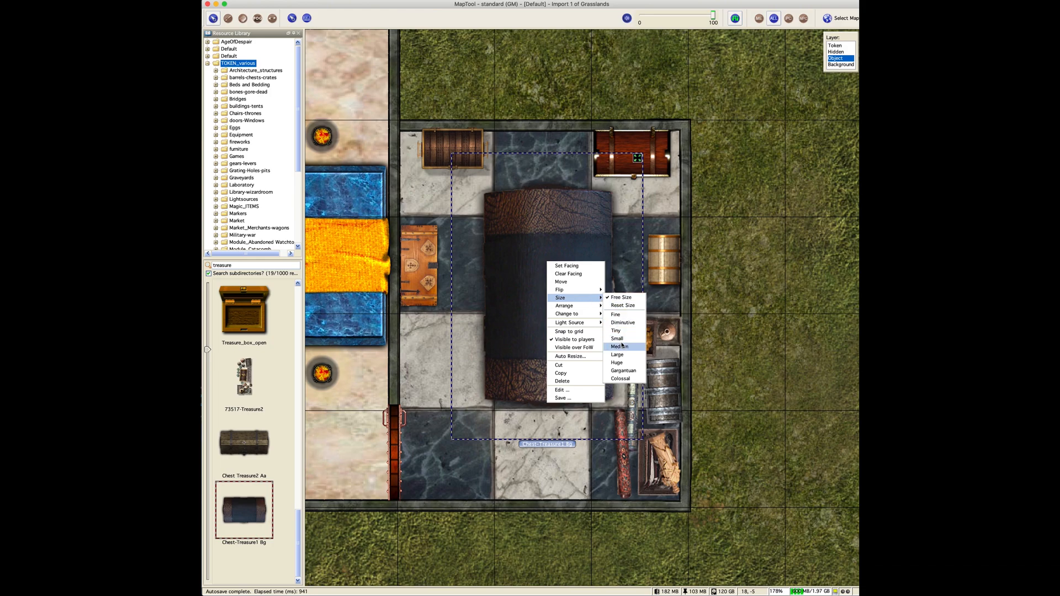
left_click(620, 347)
left_click_drag(450, 255, 539, 294)
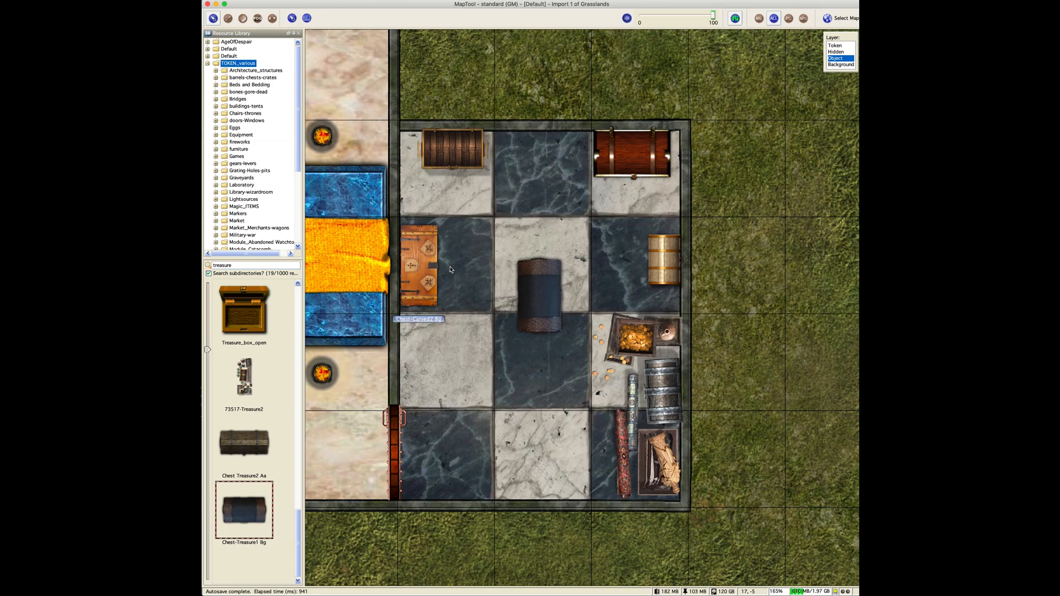
- Bring the whole mansion into view and hide the map grid
scroll(450, 269, "down", 6)
scroll(450, 268, "down", 7)
left_click_drag(470, 276, 614, 308)
right_click(606, 302)
scroll(513, 309, "down", 4)
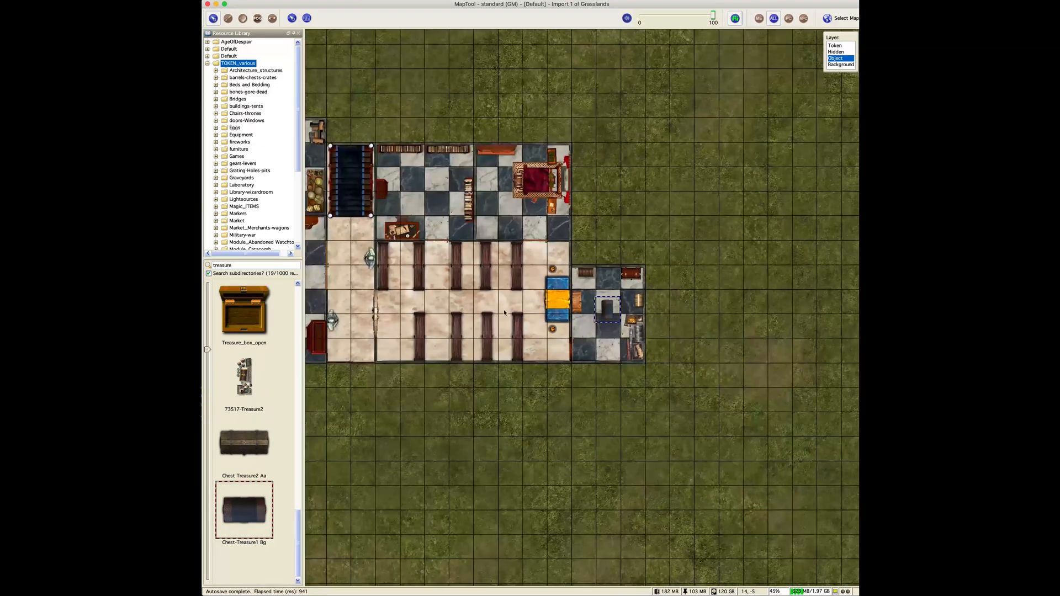
left_click_drag(504, 310, 645, 323)
left_click_drag(466, 373, 519, 343)
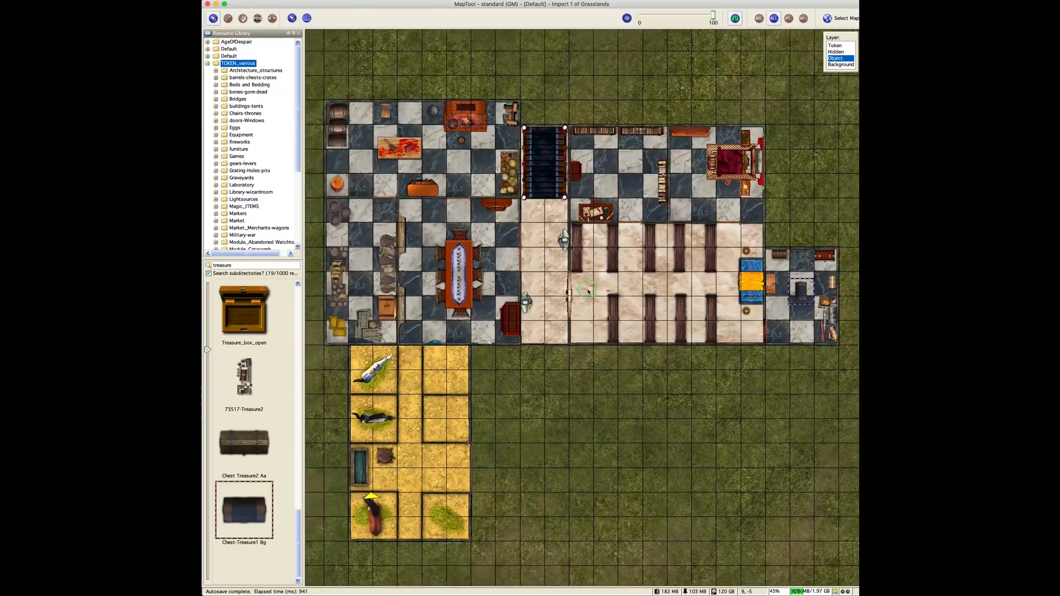
left_click(571, 388)
key("super+g")
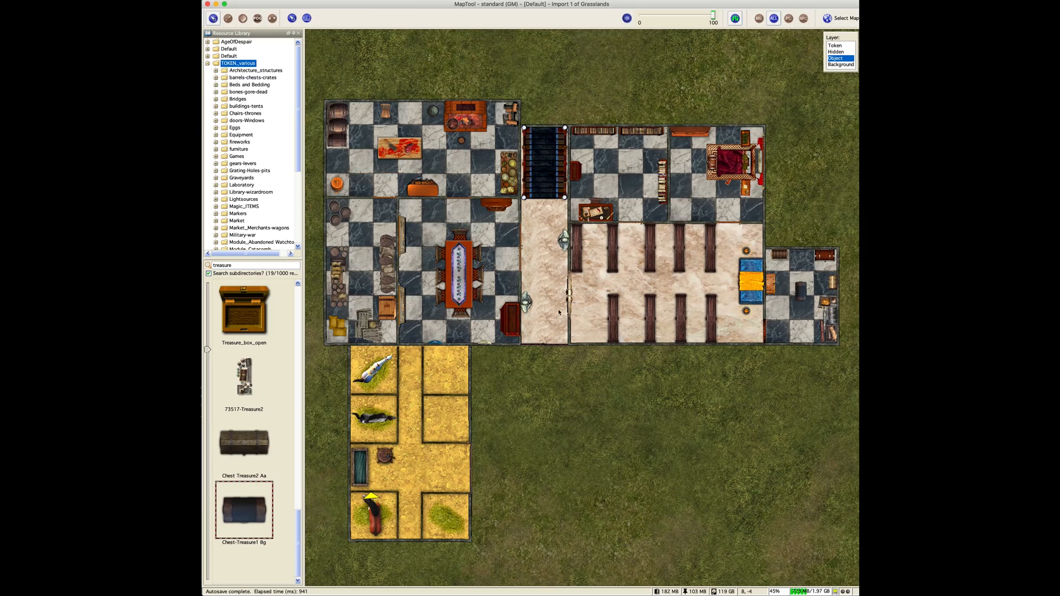
- Nudge the dining table with its chairs slightly within the dining room
left_click(452, 245)
left_click_drag(454, 261, 455, 259)
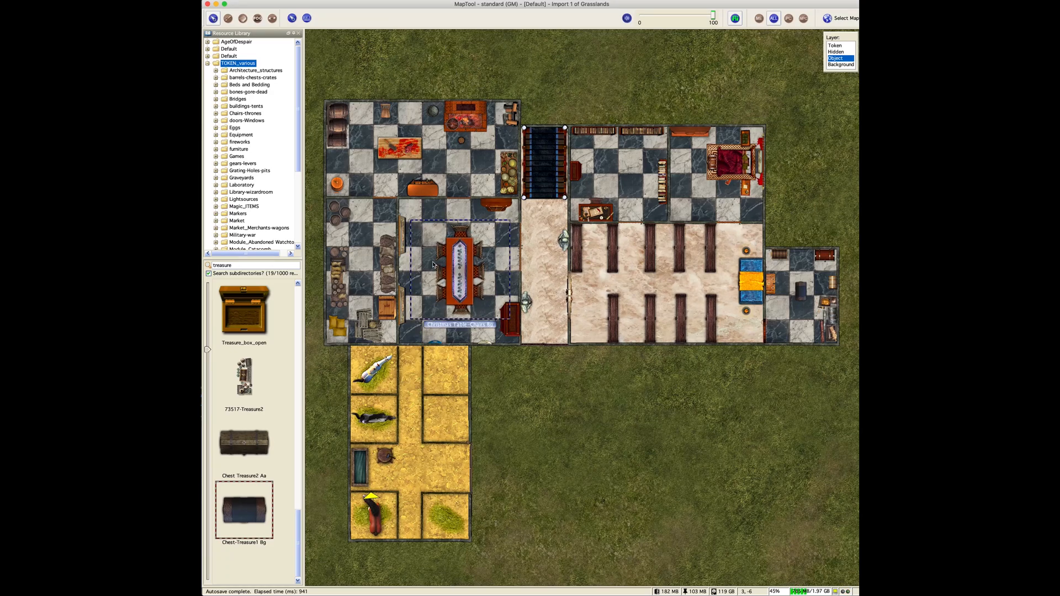